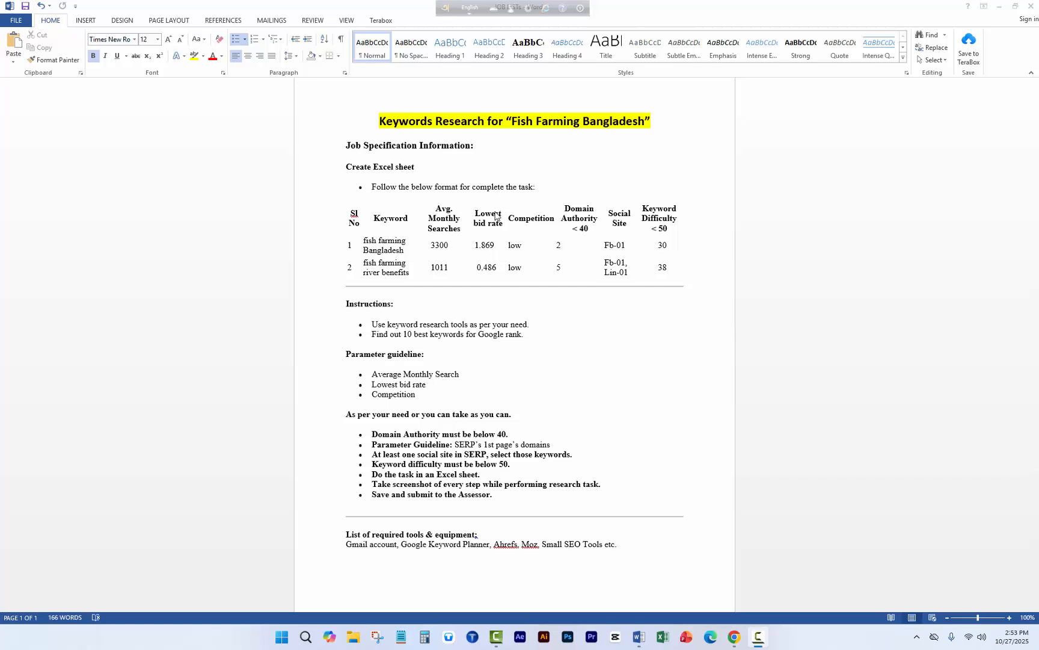
Examine the average monthly searches, lowest bid rate and competition entries in the first sample row of the keyword table
left_click(450, 245)
left_click_drag(449, 245, 434, 243)
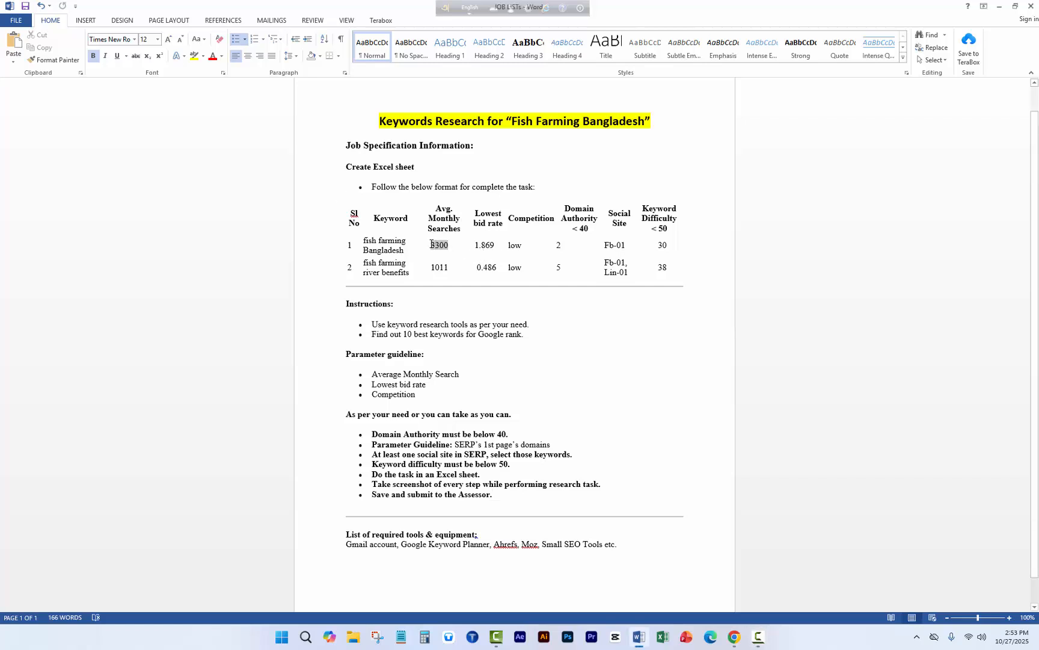
left_click(434, 244)
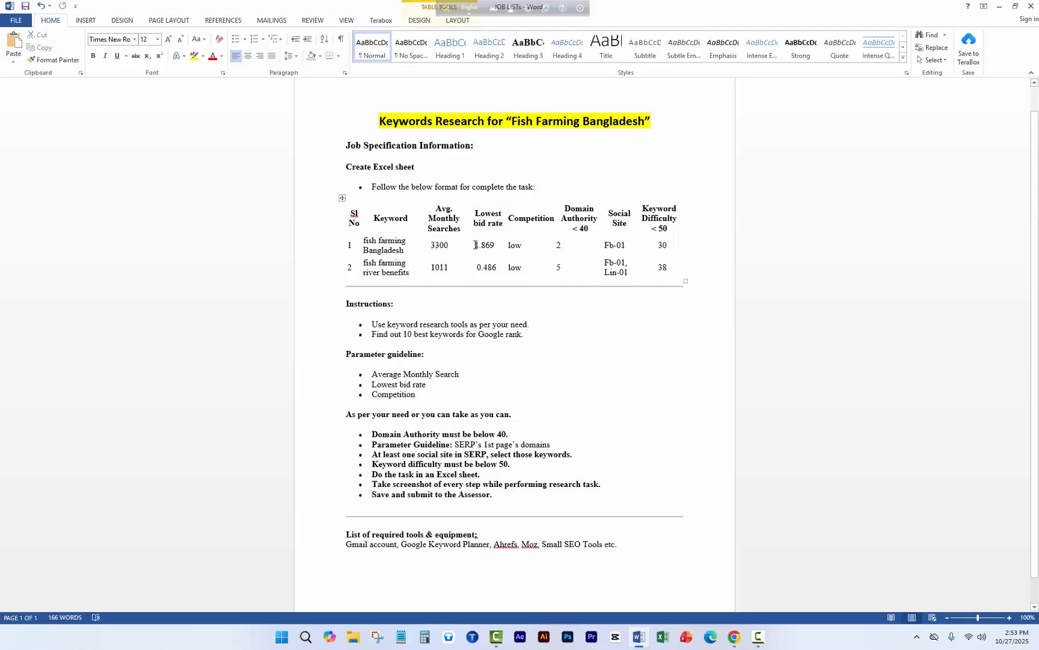
left_click_drag(474, 245, 495, 245)
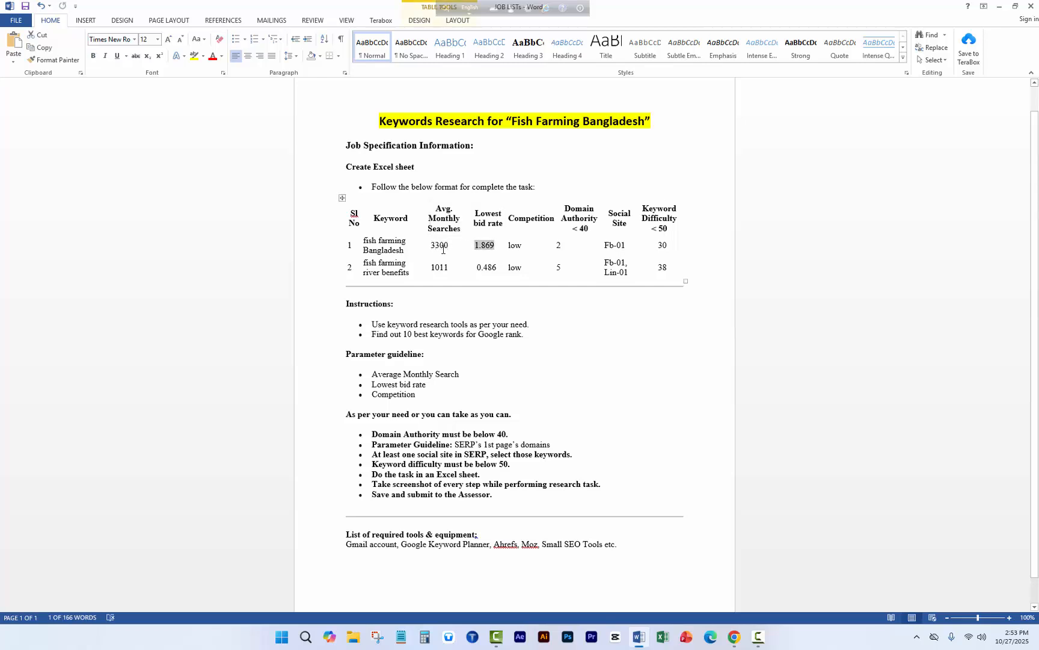
left_click(481, 245)
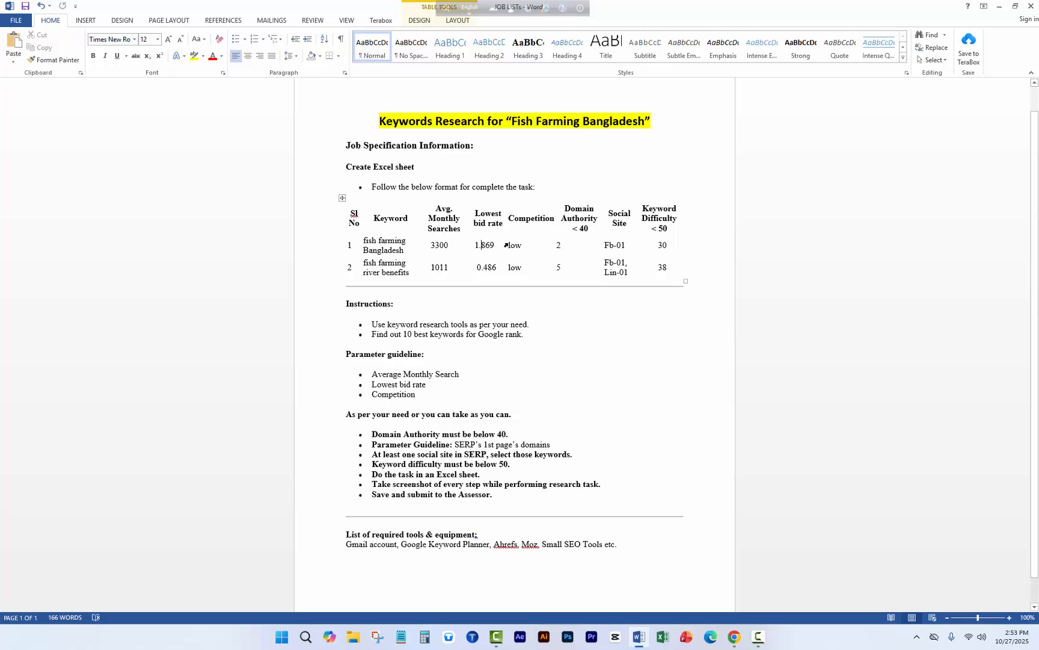
left_click_drag(514, 244, 505, 244)
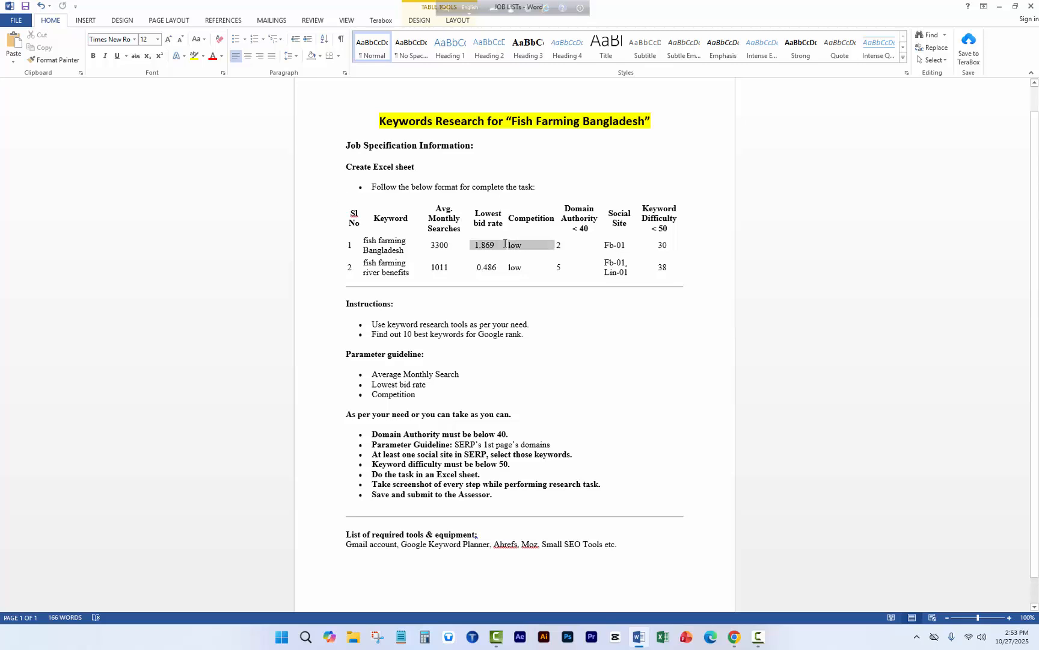
left_click(515, 245)
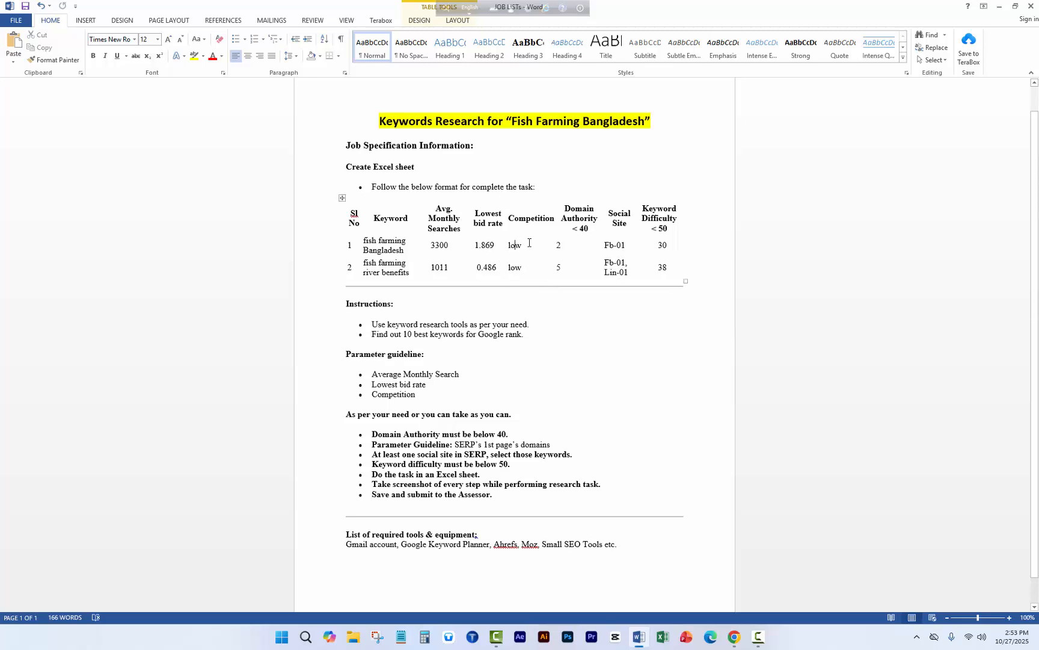
left_click_drag(518, 245, 509, 244)
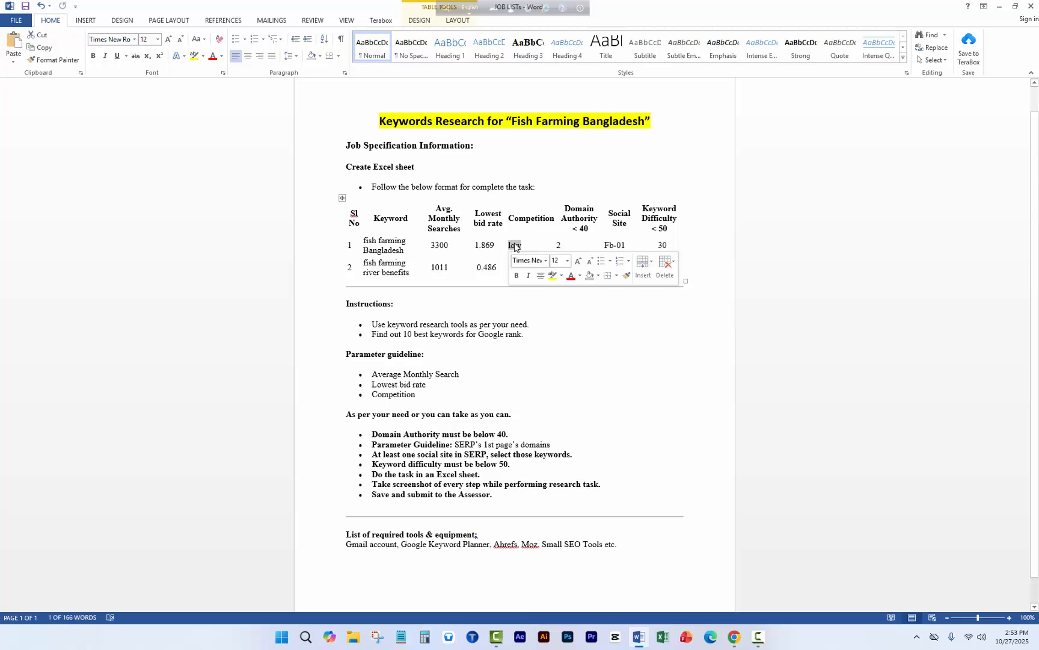
left_click(519, 245)
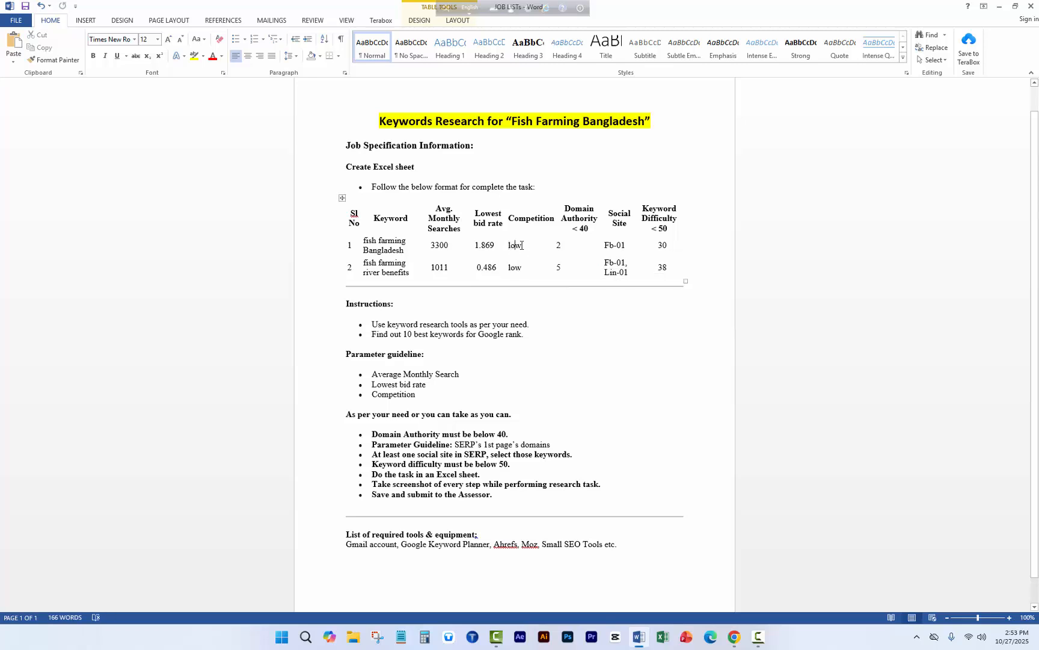
left_click_drag(522, 245, 504, 245)
left_click(529, 245)
Read the two bullets under Instructions and the second sample row of the keyword table
left_click_drag(533, 325, 375, 327)
left_click(374, 326)
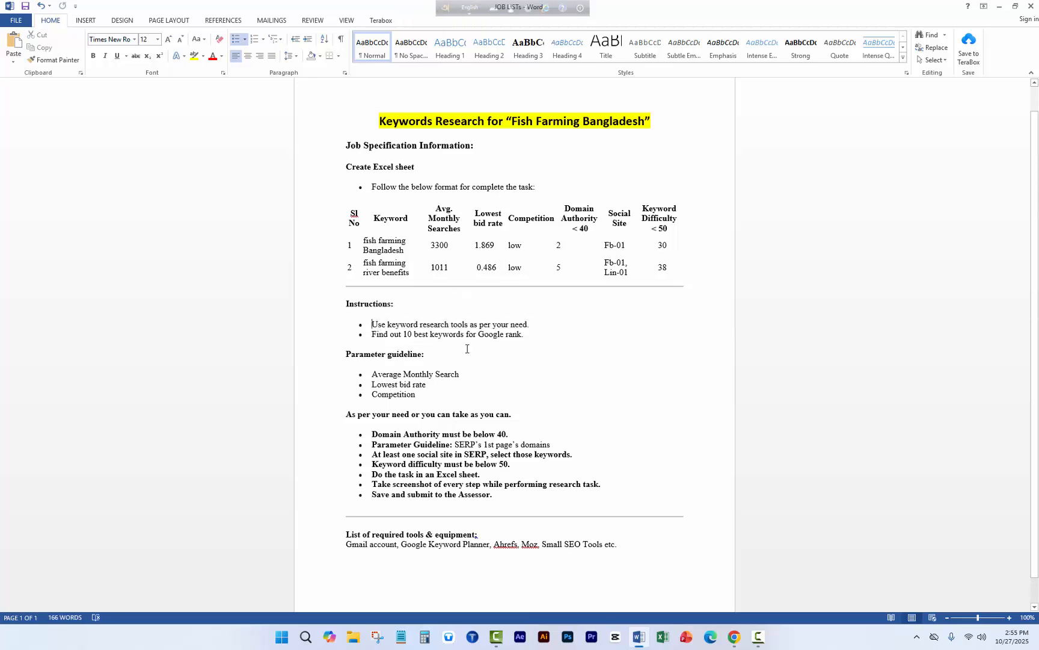
left_click_drag(529, 337, 373, 332)
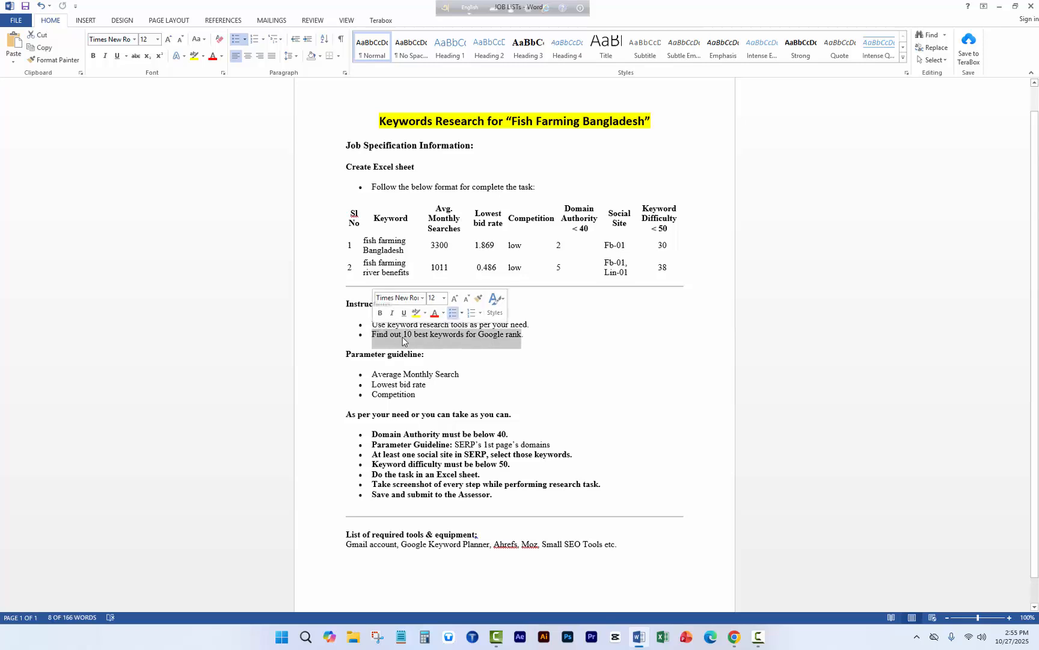
left_click(403, 334)
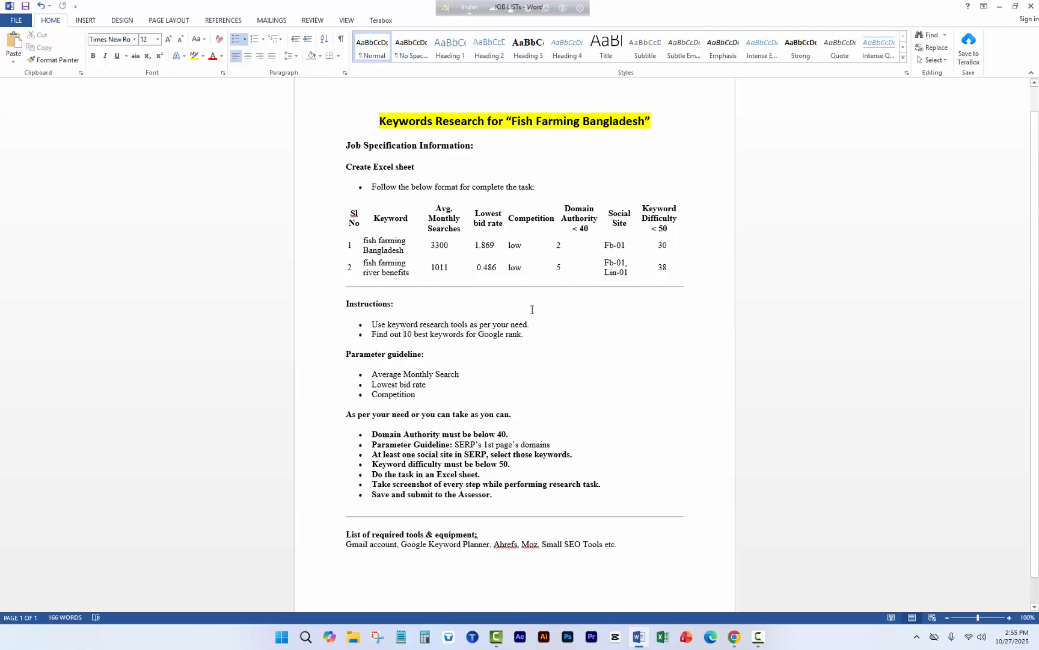
left_click_drag(630, 269, 355, 270)
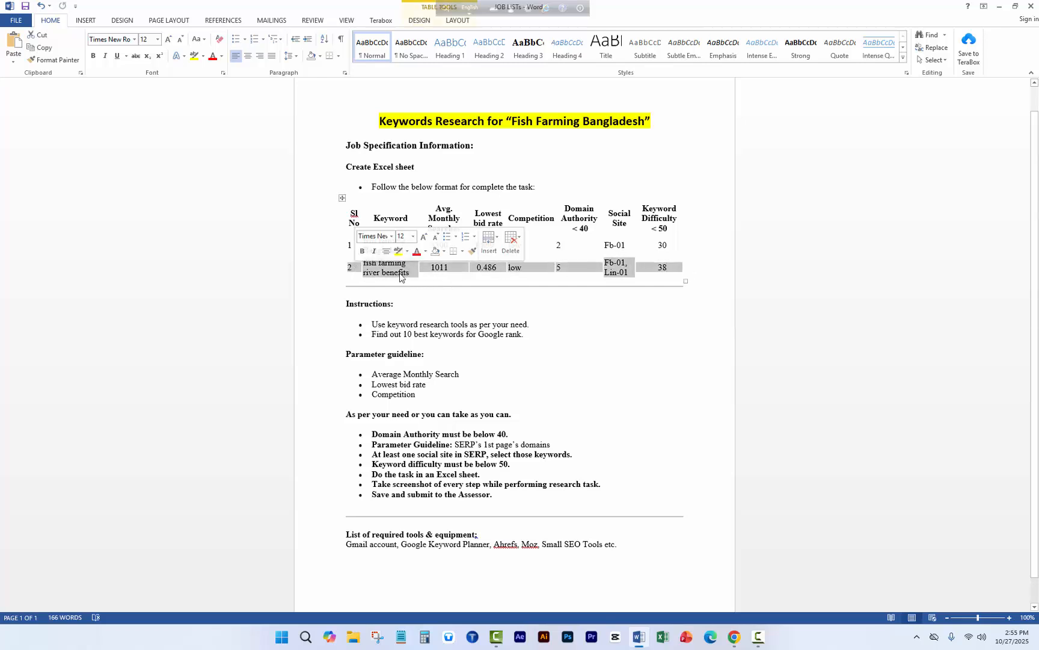
left_click(468, 271)
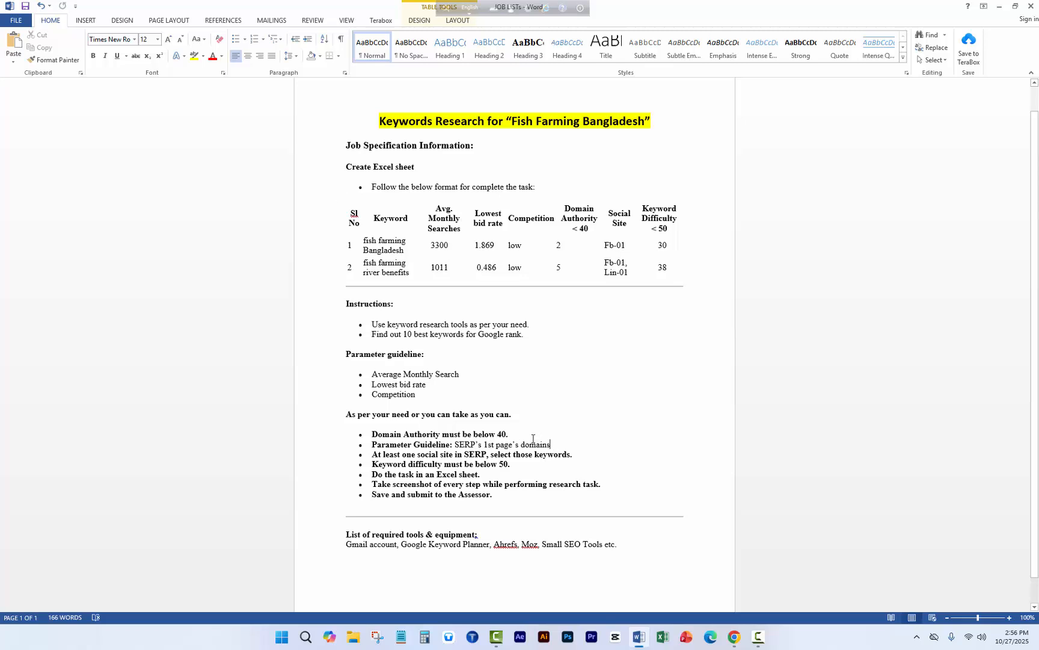
Read the job requirements on SERP domains, social sites, keyword difficulty, the Excel sheet and step screenshots
left_click_drag(558, 444, 478, 444)
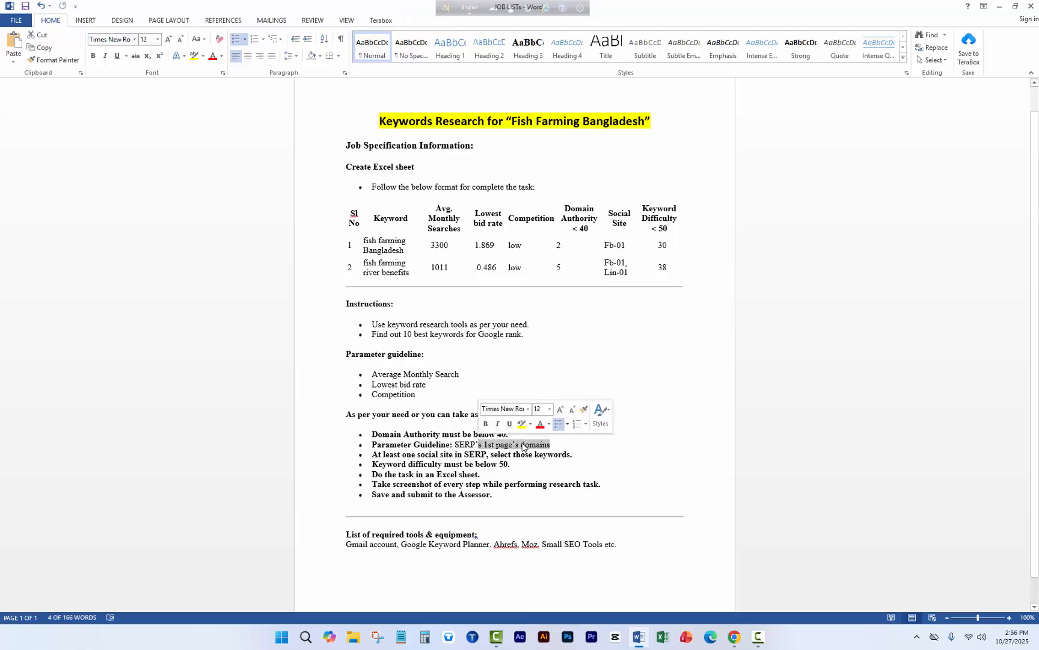
left_click(540, 445)
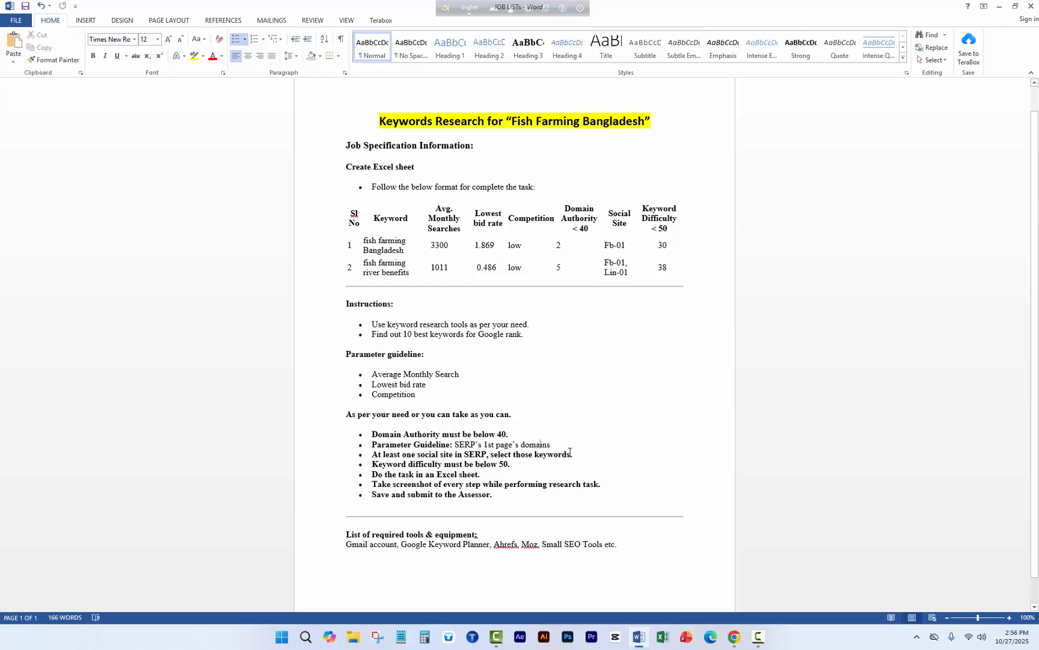
left_click_drag(570, 454, 493, 454)
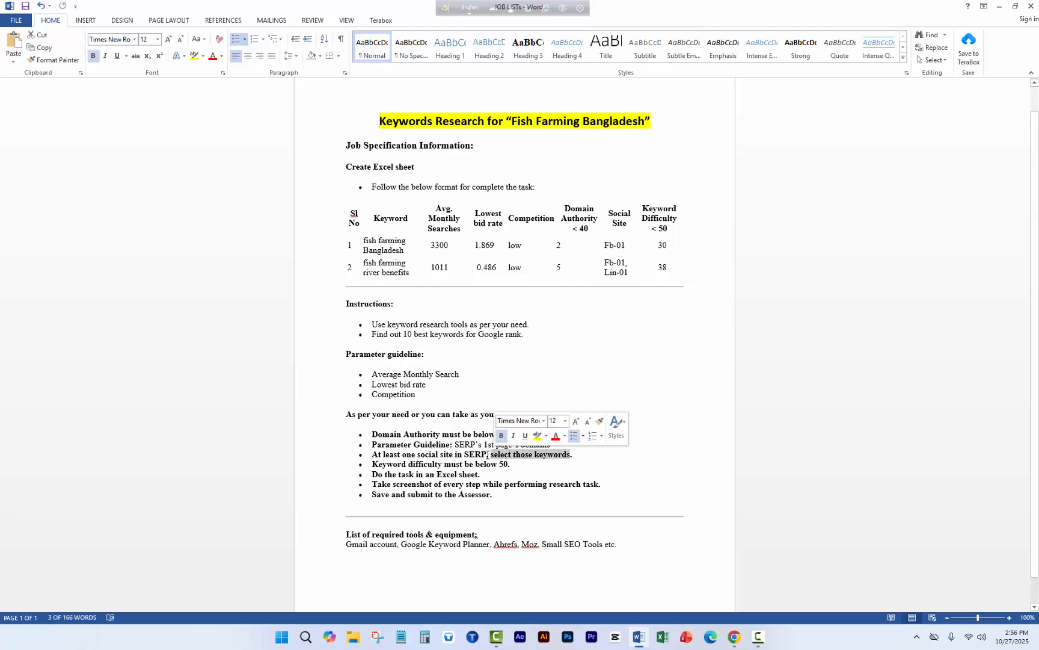
left_click_drag(486, 454, 373, 456)
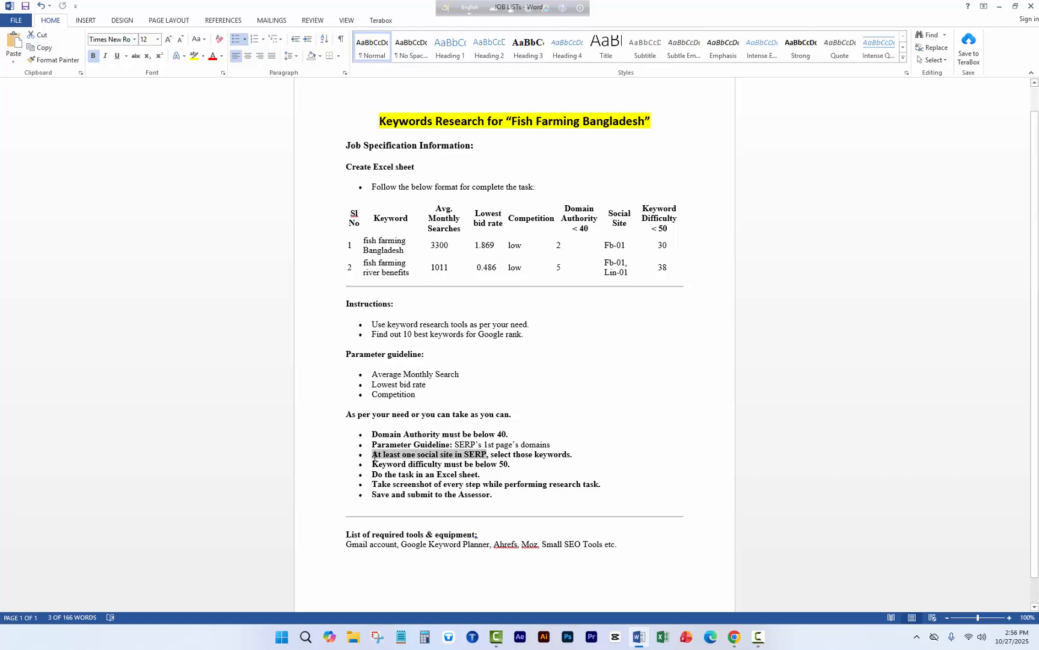
left_click(479, 462)
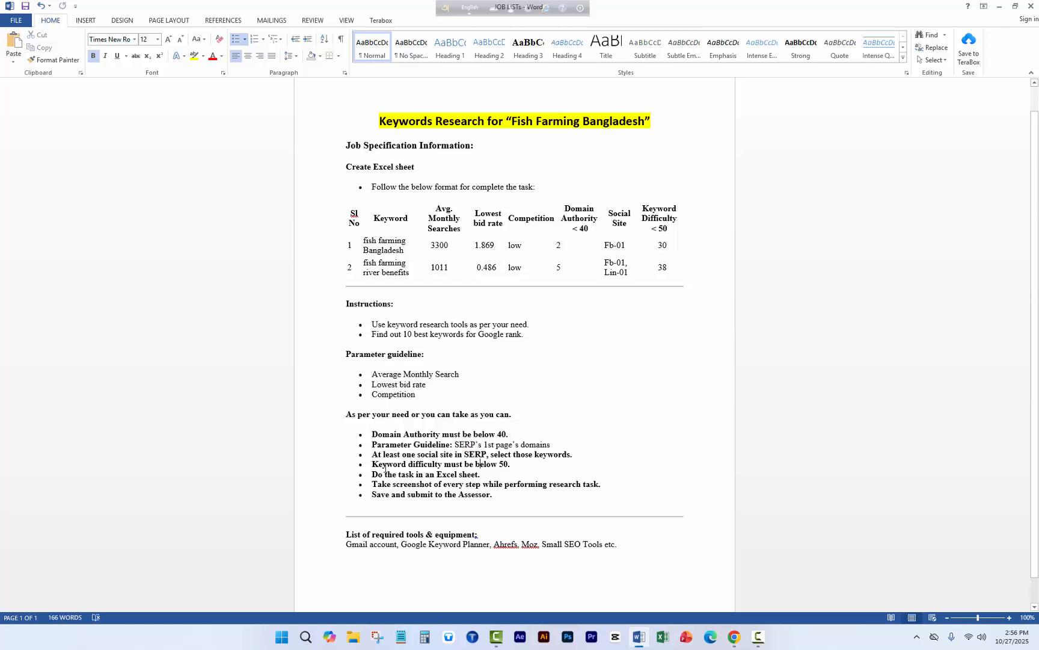
left_click_drag(373, 464, 515, 464)
left_click(410, 465)
left_click(514, 465)
left_click_drag(478, 475, 371, 475)
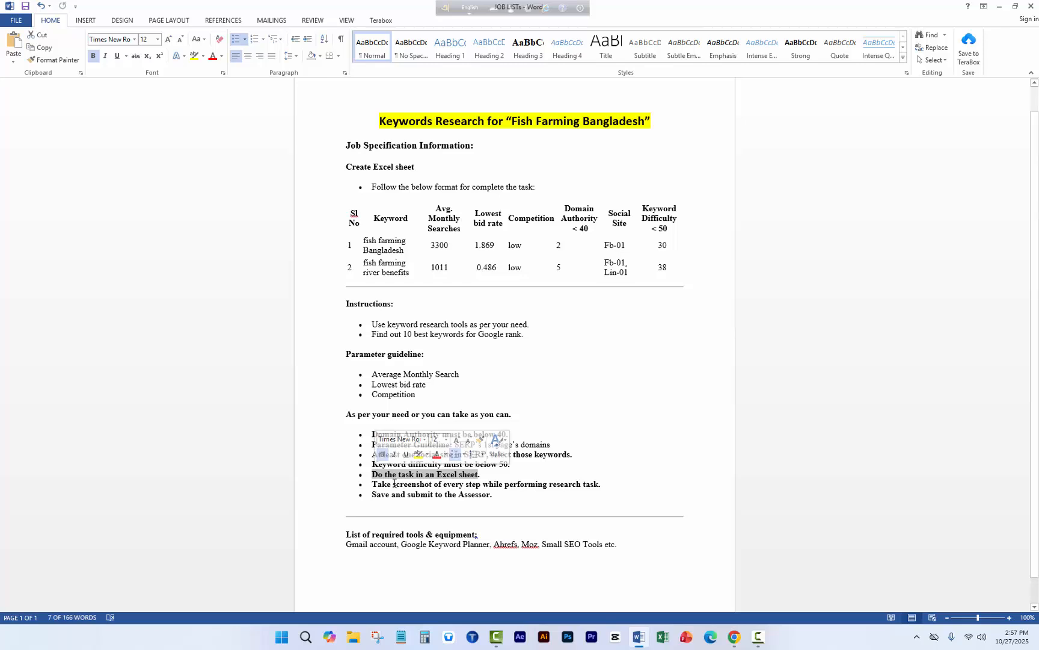
left_click(394, 484)
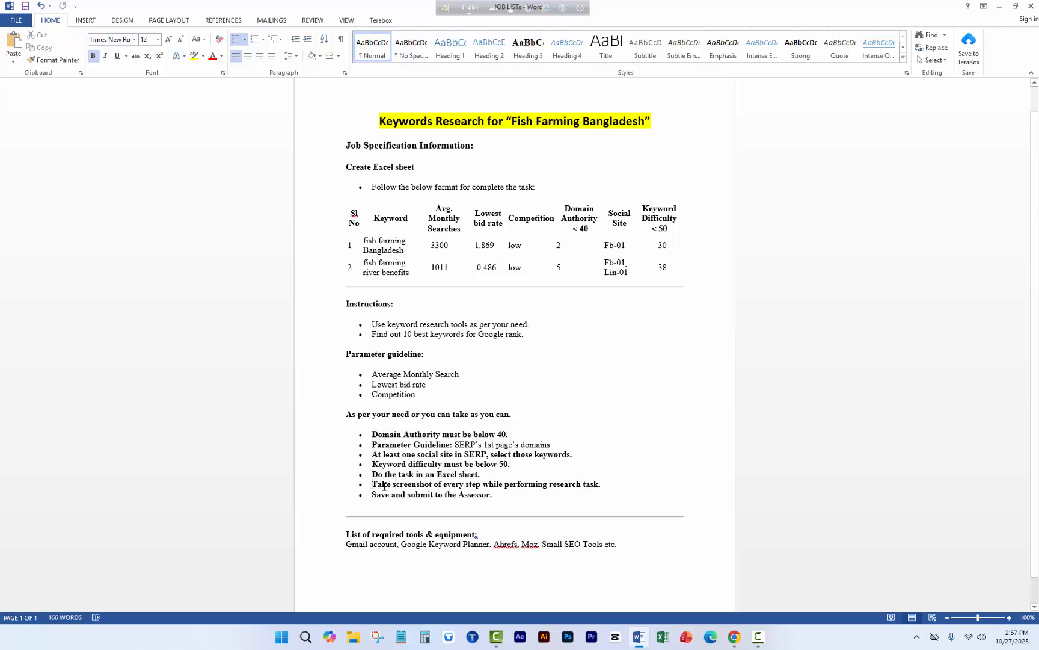
left_click_drag(371, 485, 605, 487)
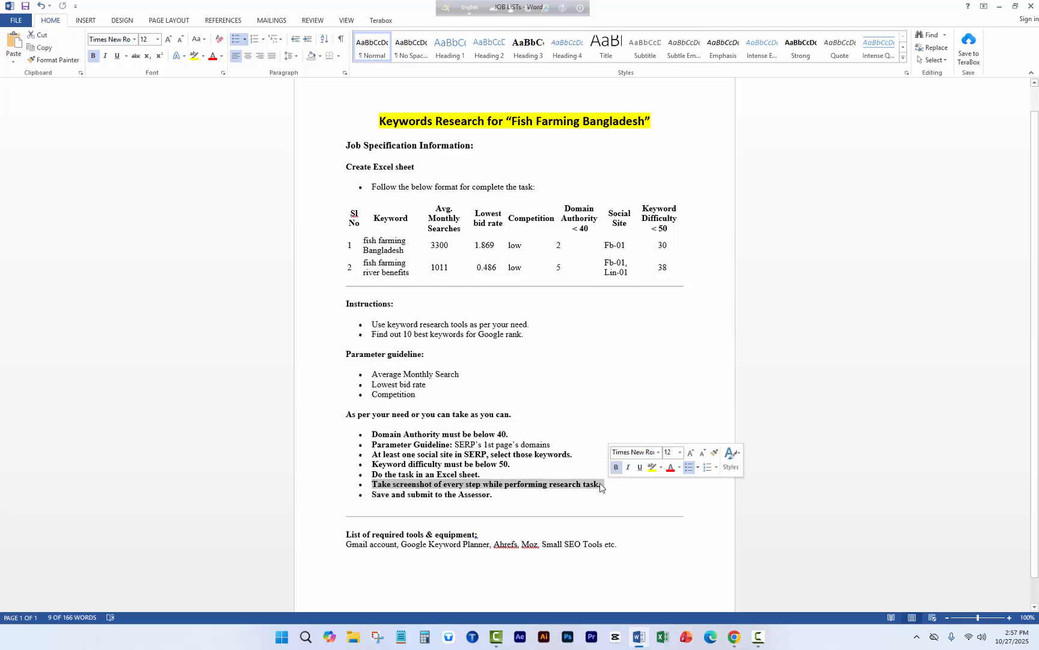
left_click(602, 484)
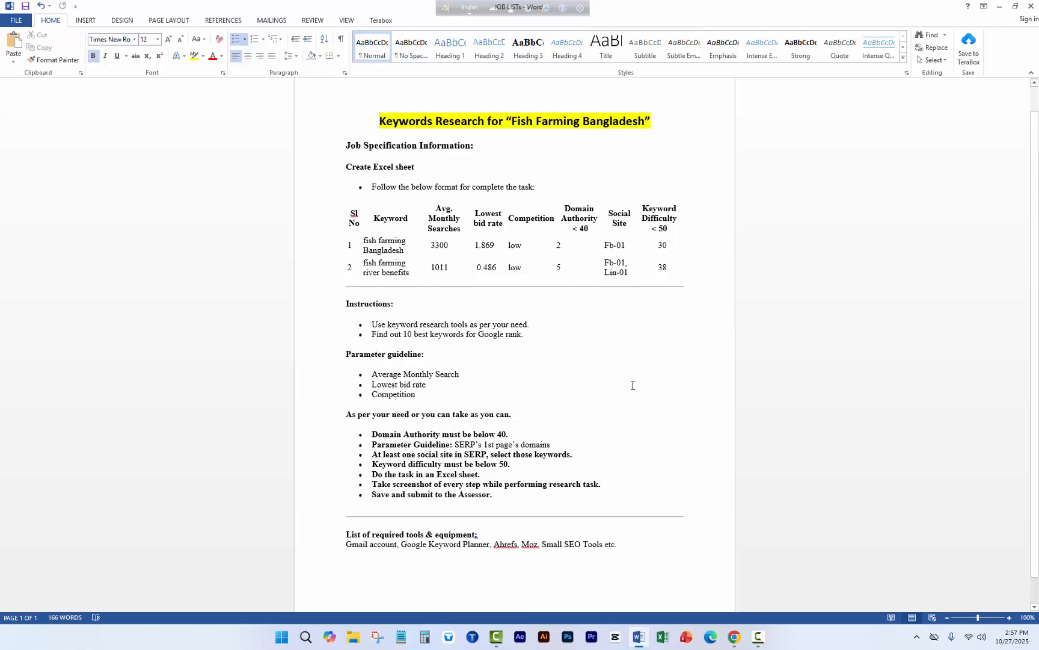
Minimize the job document and create a folder named "JOB" on the desktop
left_click(998, 12)
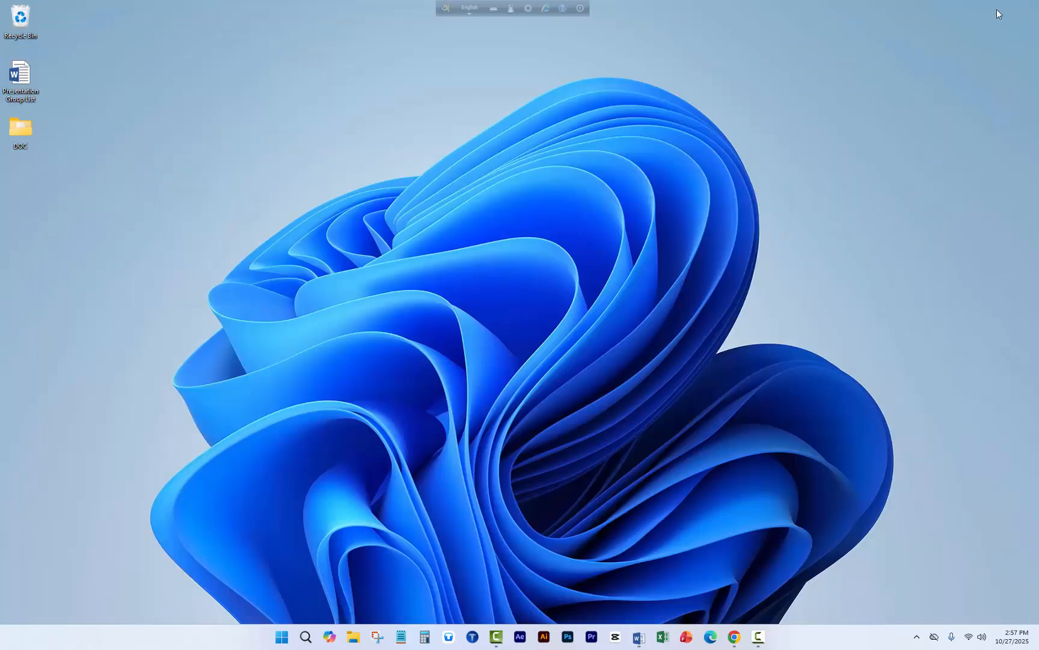
right_click(622, 174)
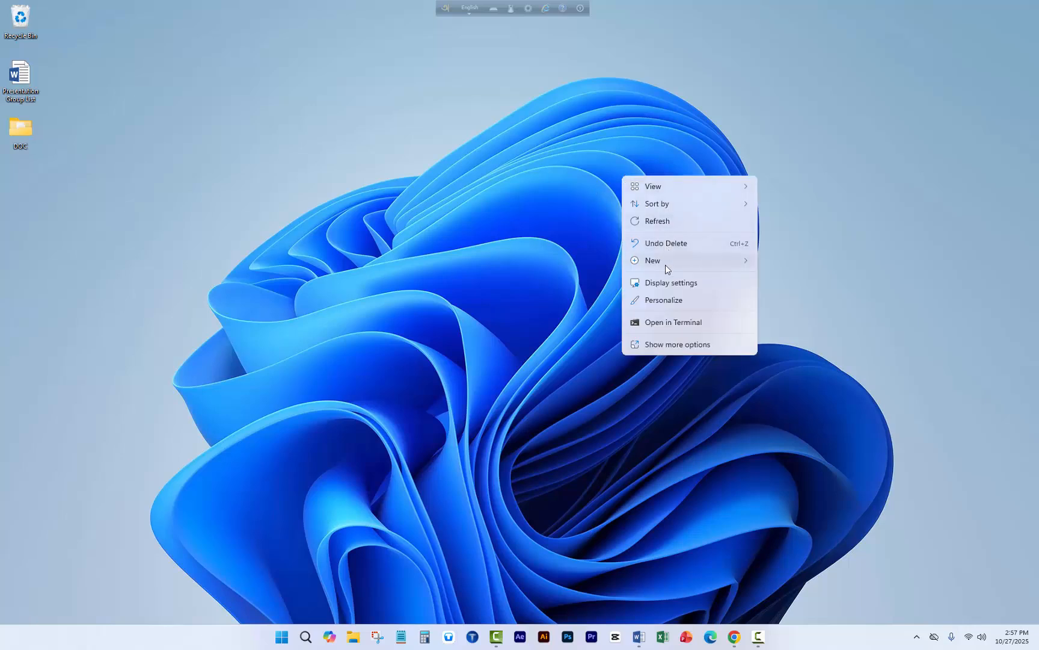
mouse_move(665, 263)
left_click(783, 262)
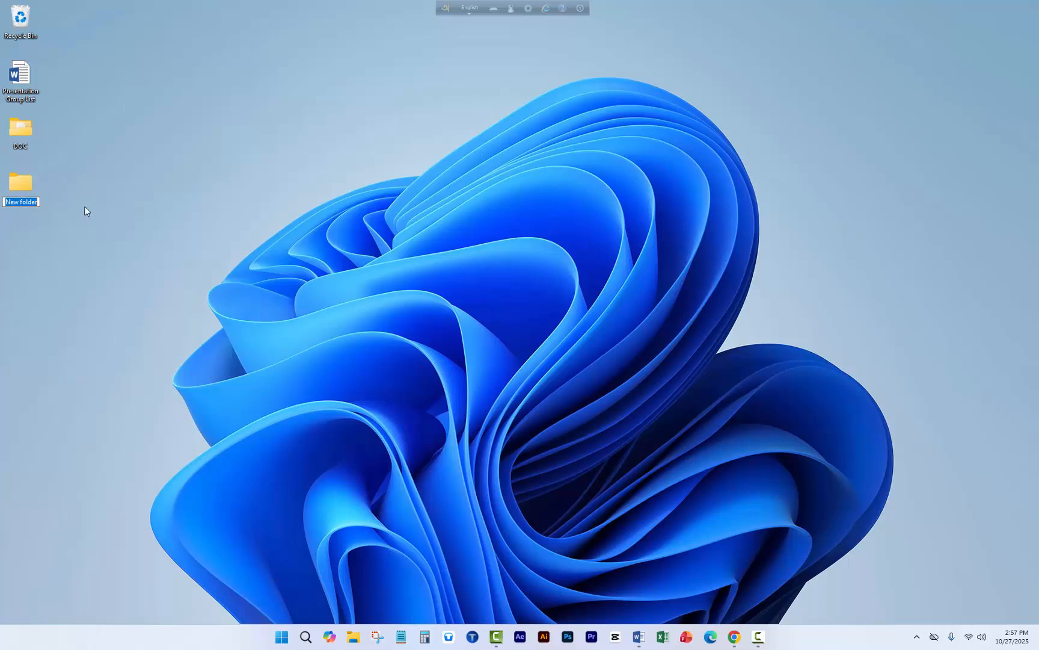
type("JOB")
key("Return")
Open the JOB folder and create a subfolder in it named "Job 1 Keyword Research"
double_click(19, 183)
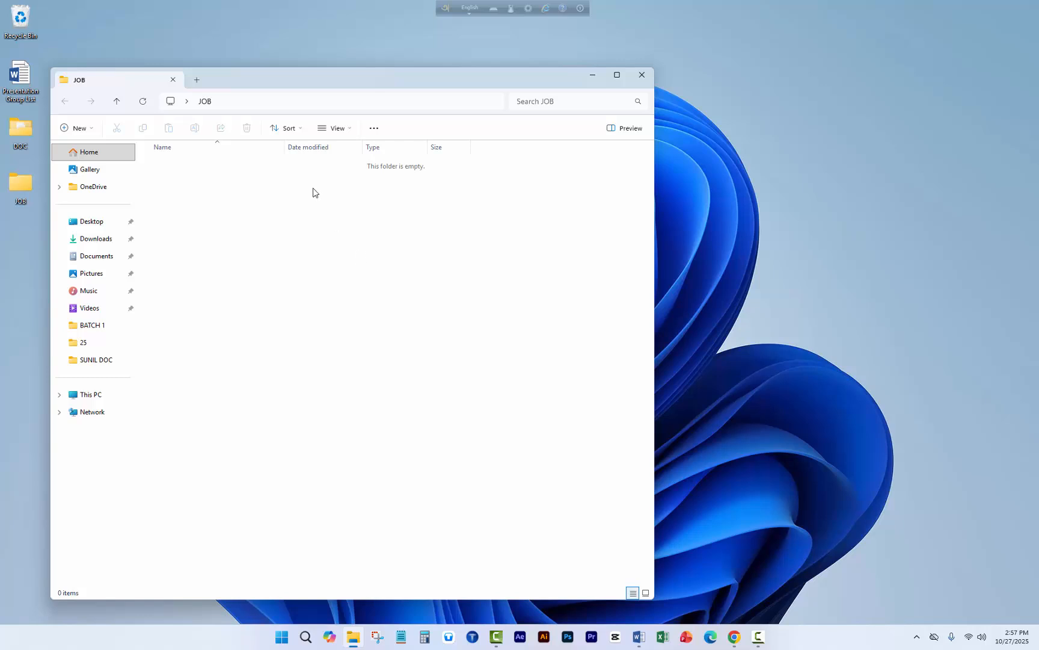
right_click(278, 186)
mouse_move(331, 268)
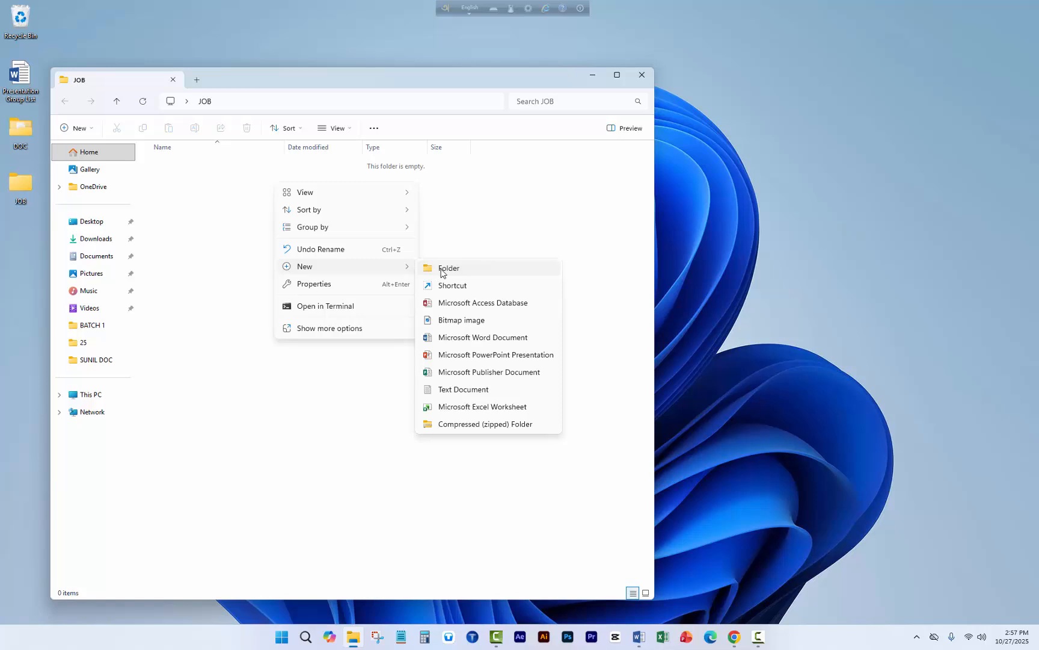
left_click(442, 268)
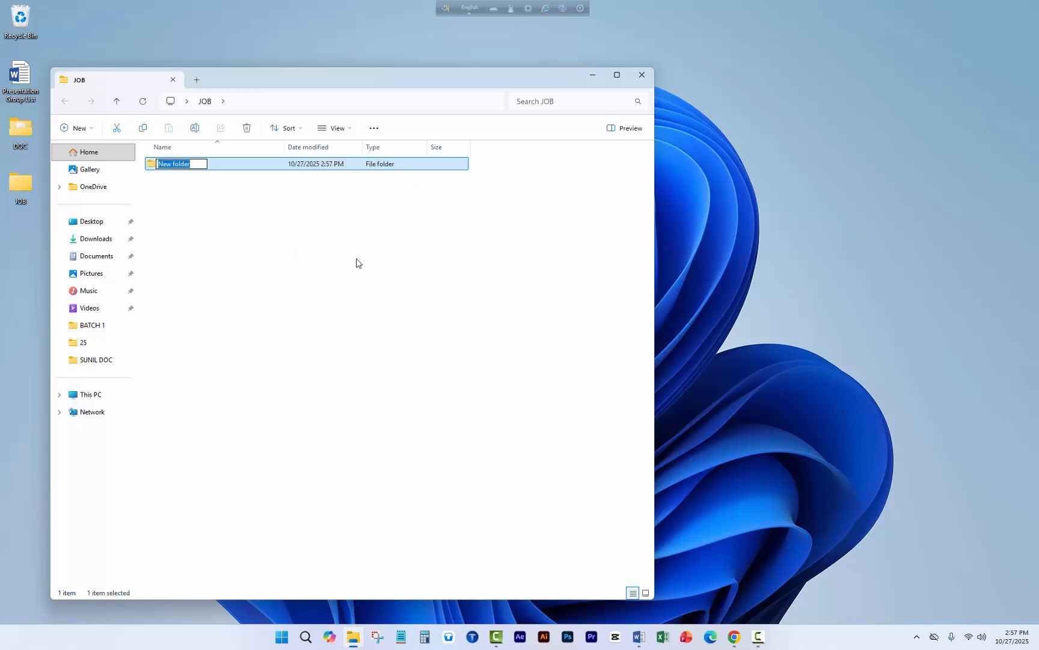
type("Job 1 Keyword Research")
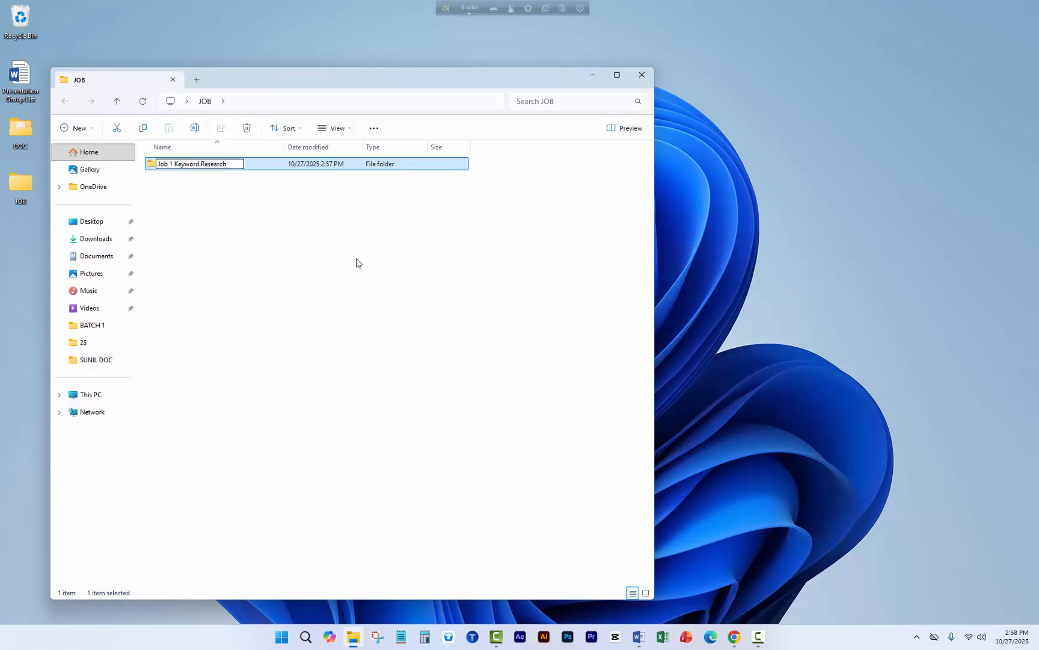
key("Return")
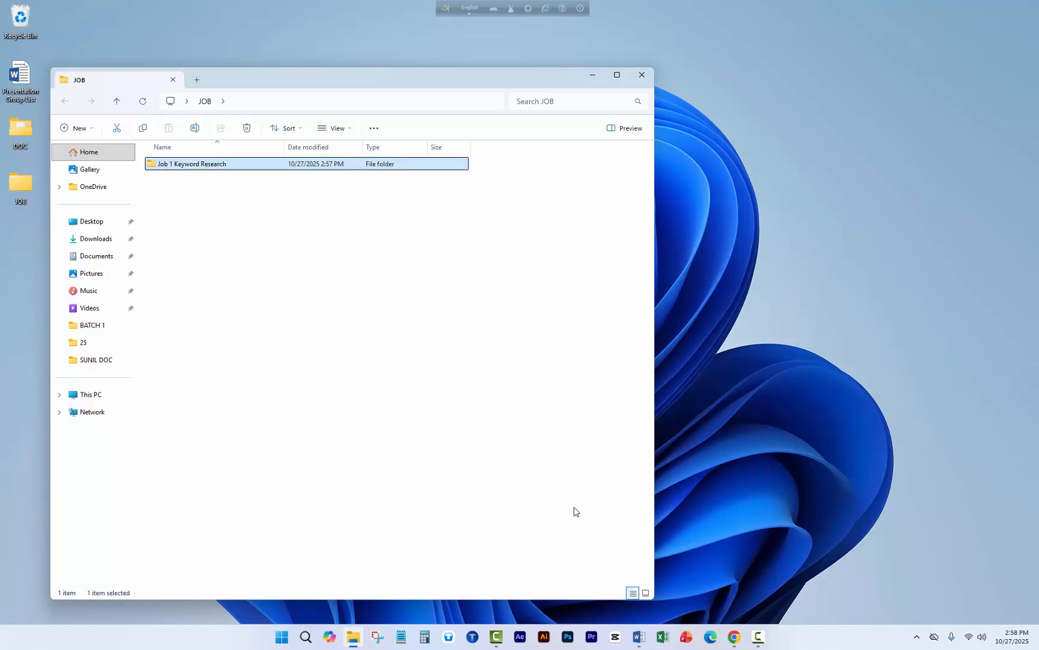
Display the JOB folder's contents as large thumbnails and create a second subfolder named "Job 2 Instagram Post Reel Story"
left_click_drag(649, 591, 642, 581)
left_click(644, 588)
right_click(308, 207)
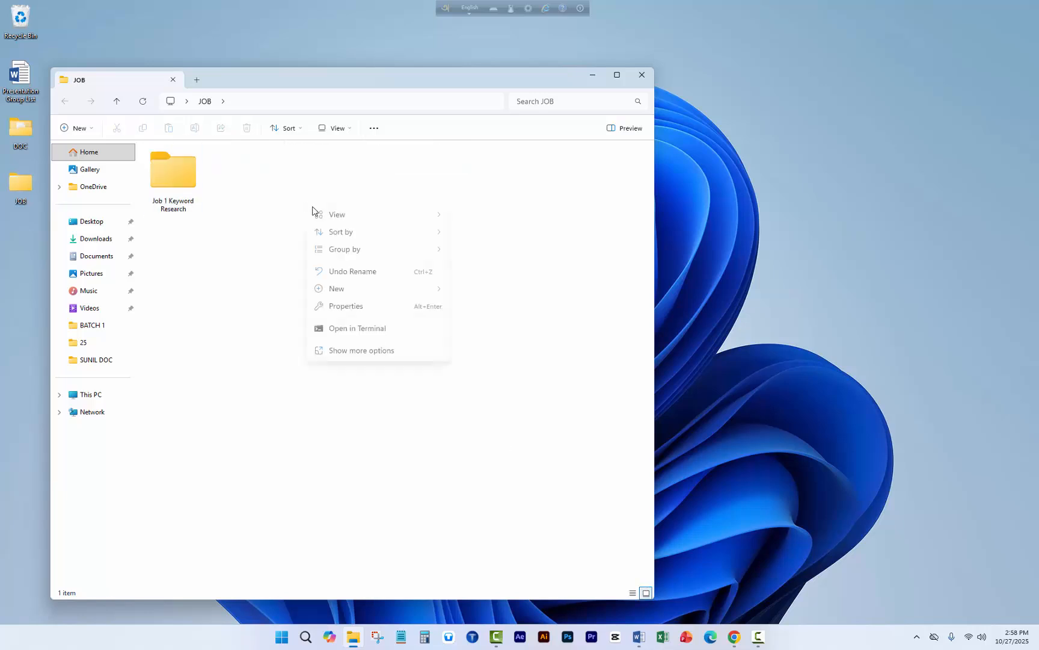
mouse_move(351, 293)
left_click(481, 291)
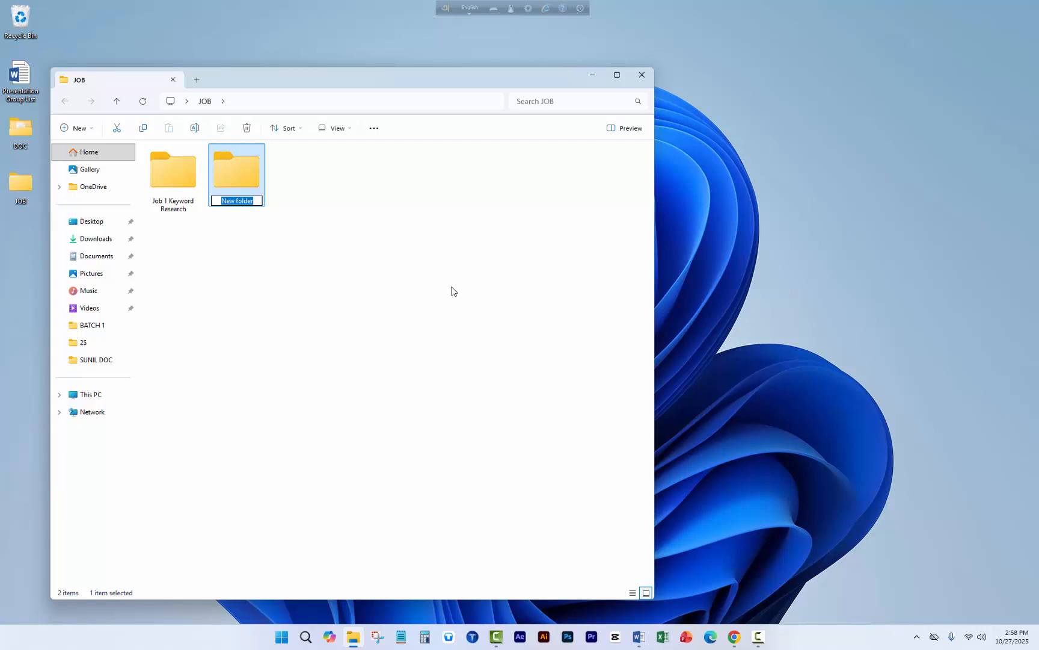
type("Job 2 Instagram Pos")
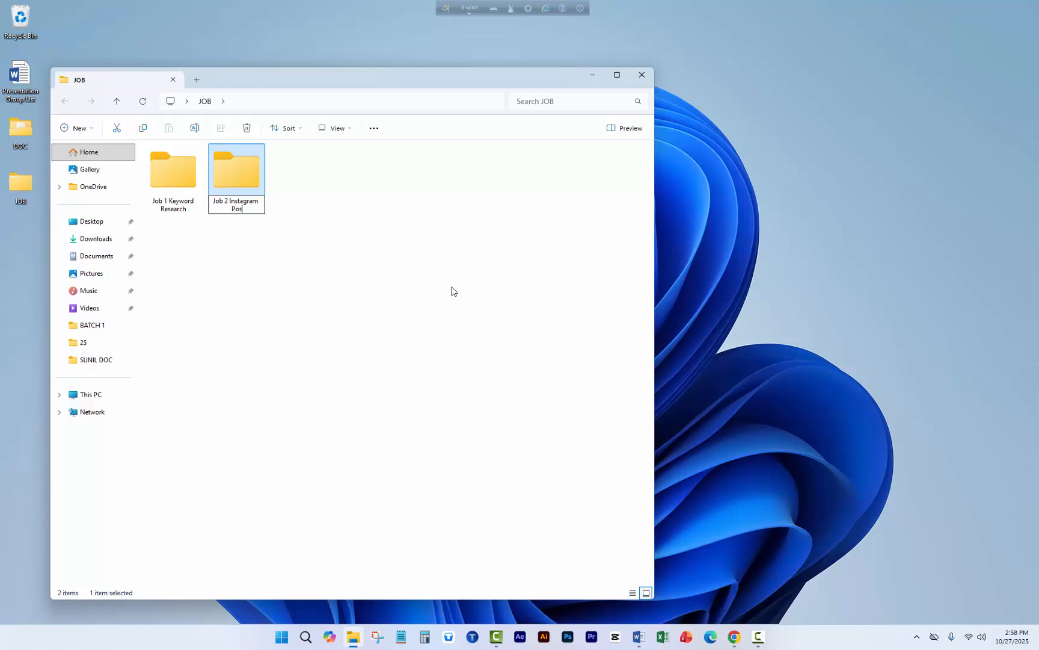
type("t Reel Stori")
key("BackSpace")
type("y")
key("Return")
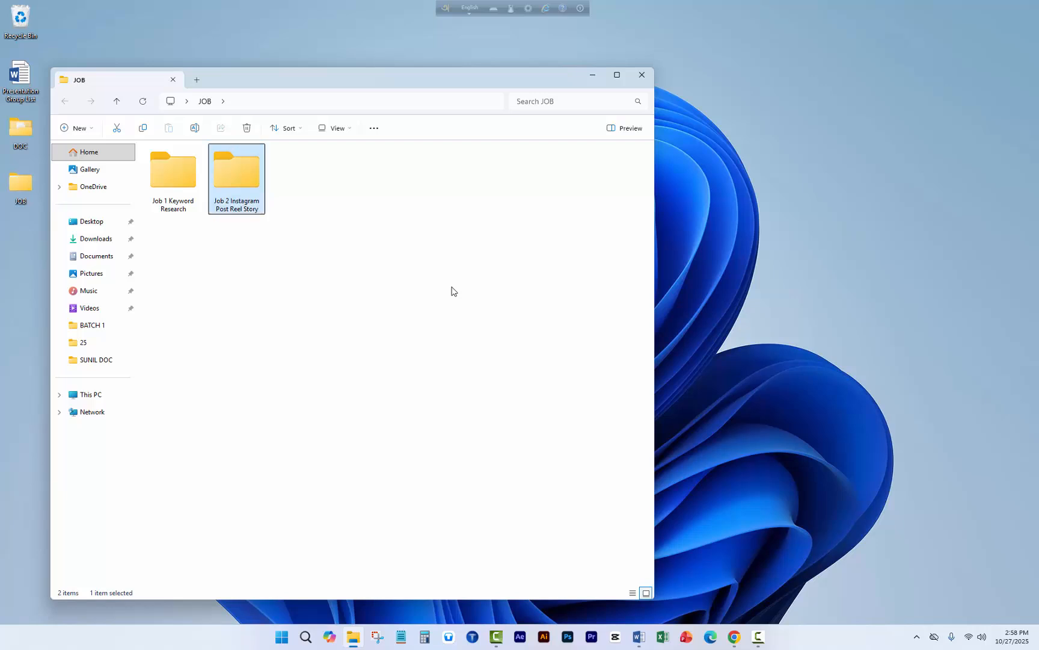
Create a third subfolder in the JOB folder named "Job 3 On page seo By using Rank math on Benefits of Morning Walk"
right_click(329, 180)
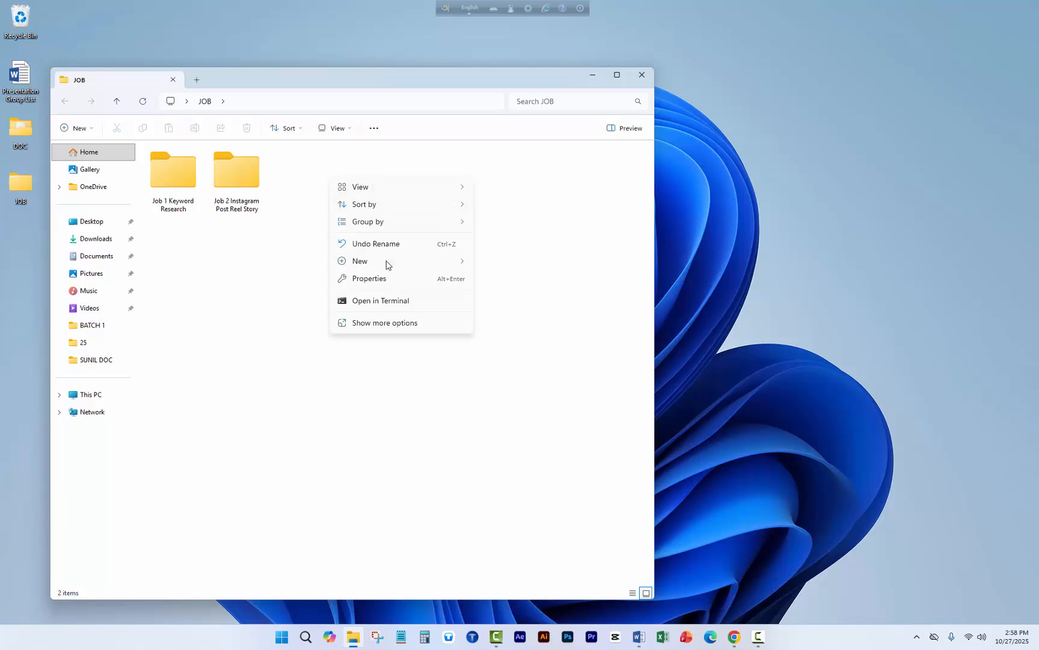
mouse_move(436, 263)
left_click(495, 265)
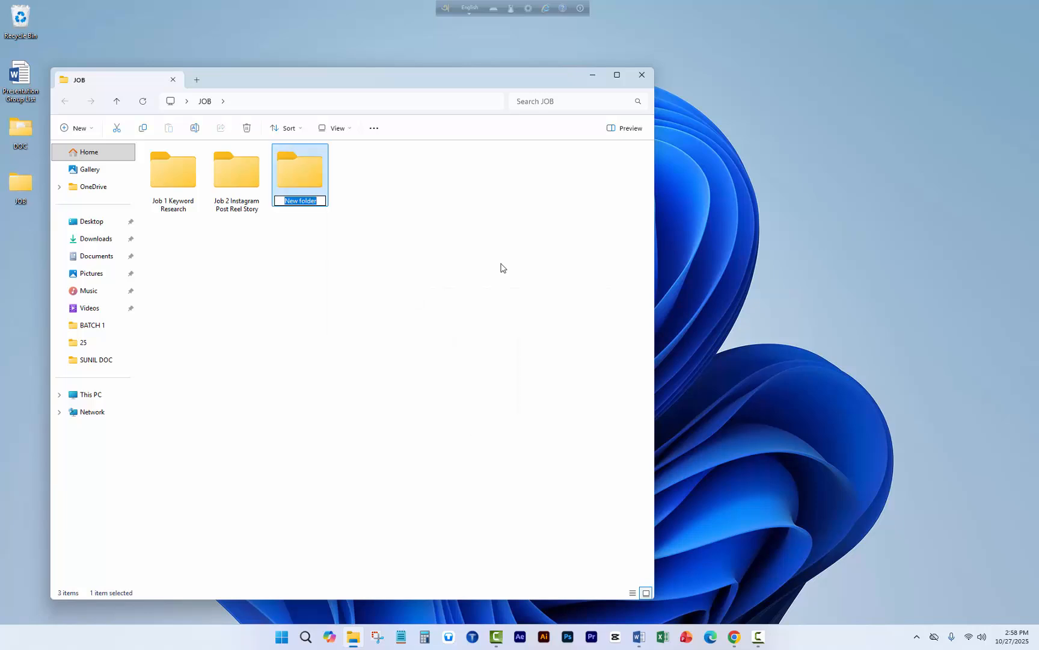
type("Job 3 On page seo")
type("By ")
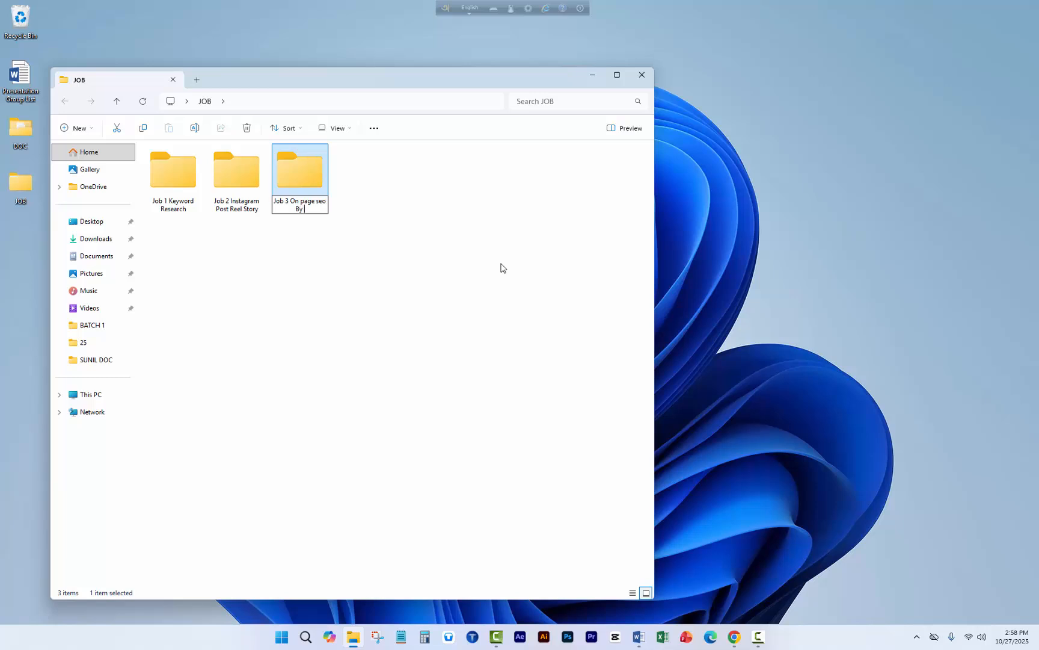
type("using Rank math on")
type("Benefits of Monr")
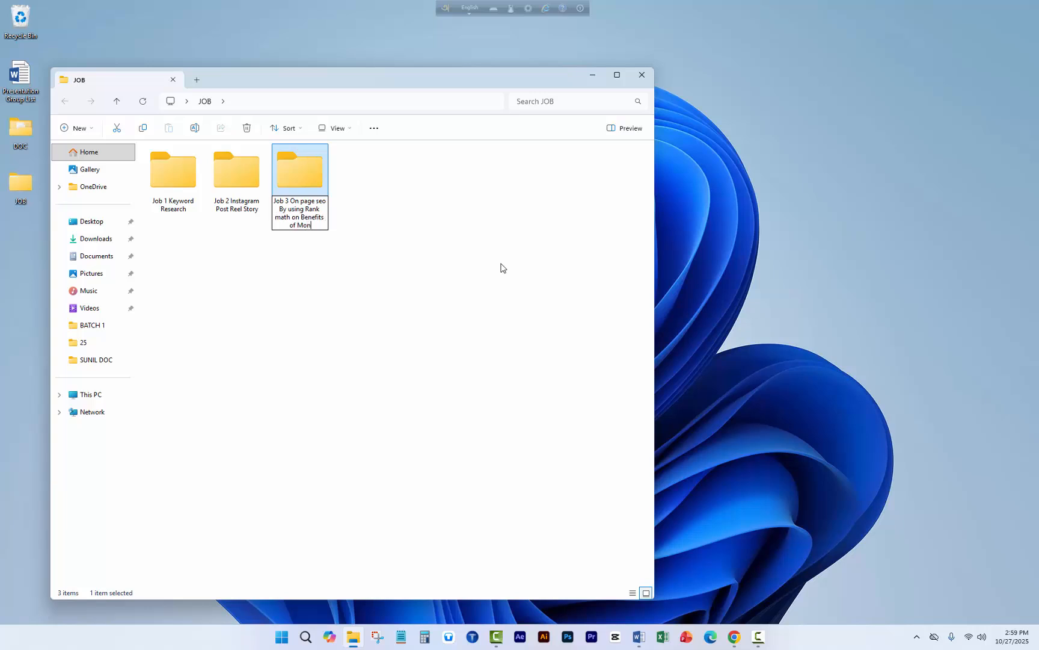
key("BackSpace")
key("BackSpace")
type("rning Walk")
key("Return")
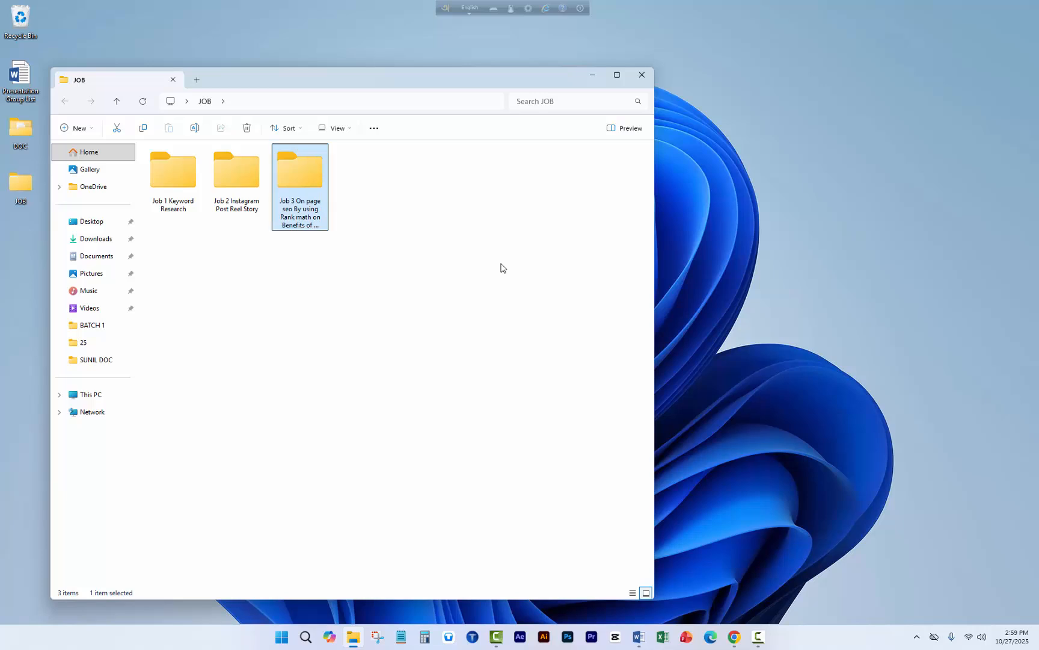
Create a fourth subfolder in the JOB folder named "Job 4 Create Pinterest Board 5 Member"
right_click(417, 180)
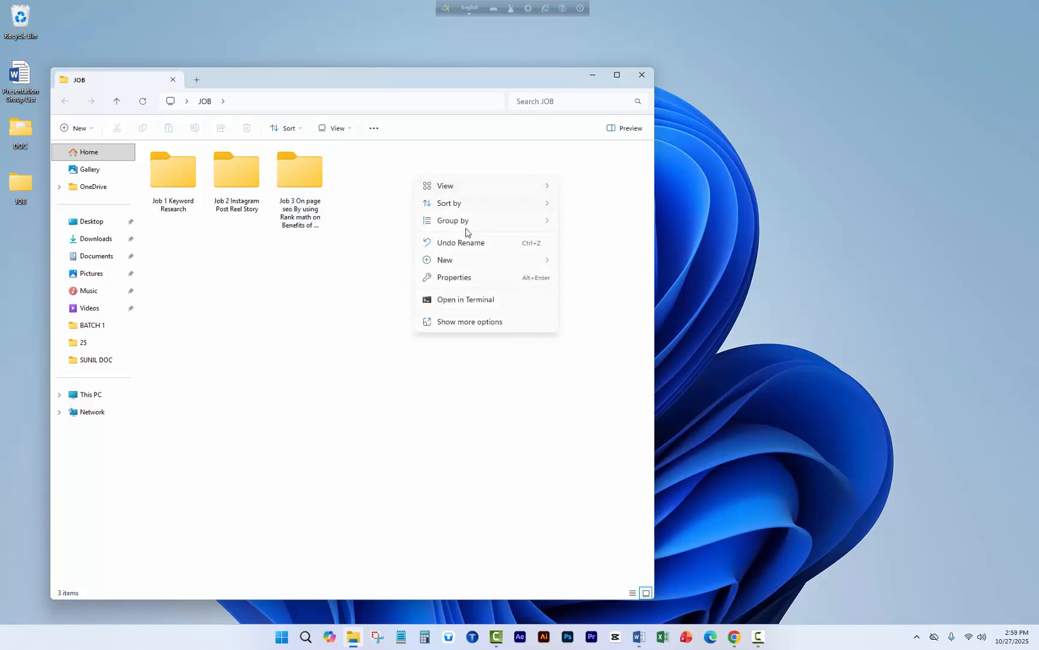
mouse_move(460, 260)
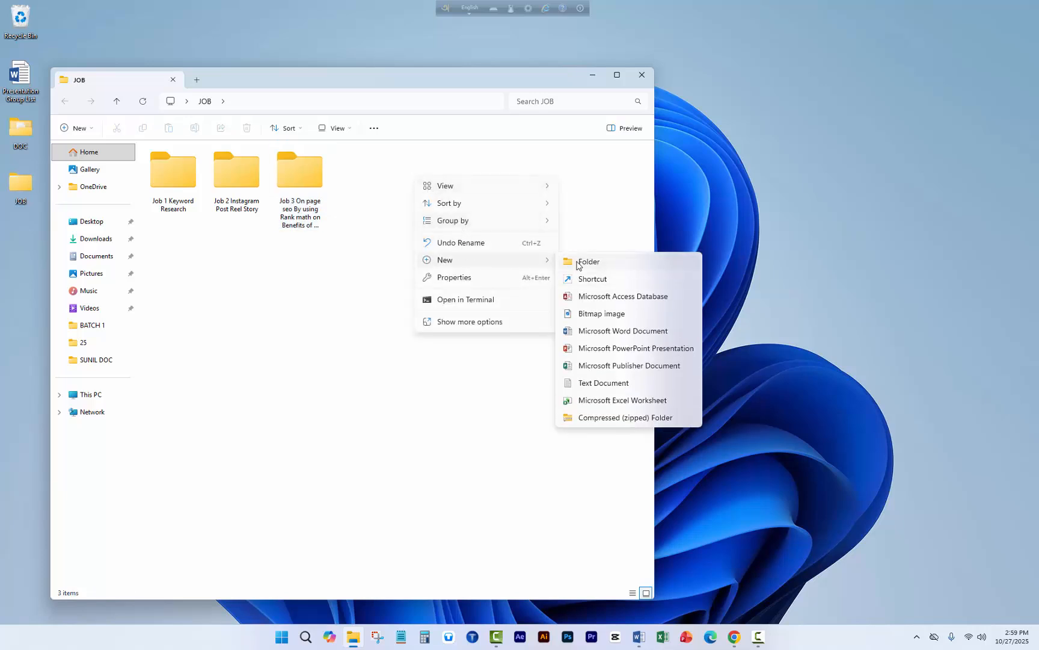
left_click(575, 263)
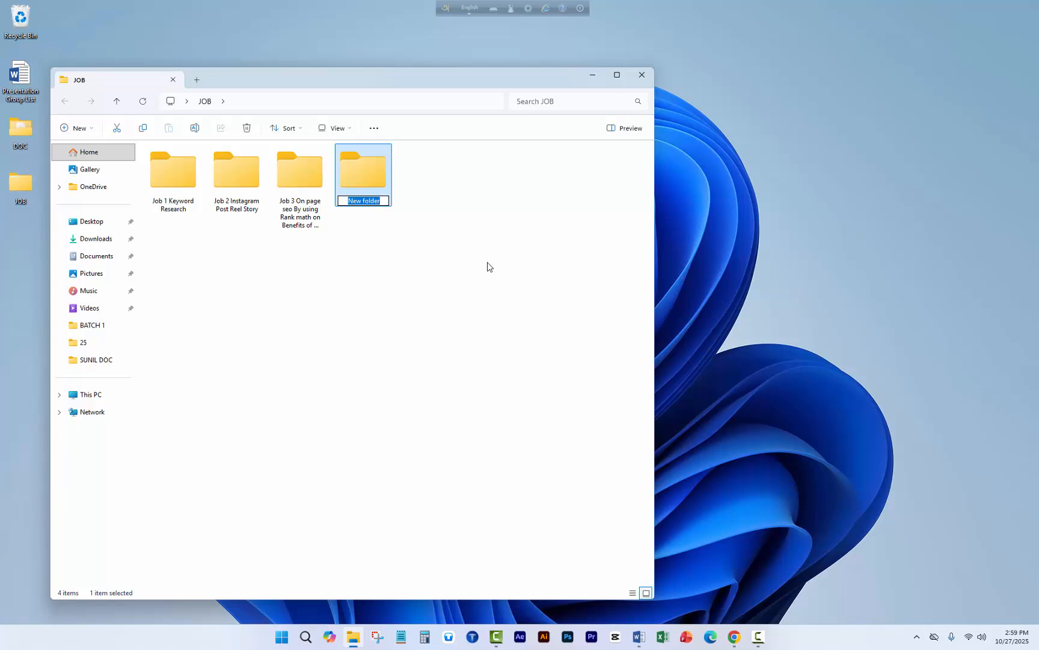
type("Job 4")
type("Create Pinterest B")
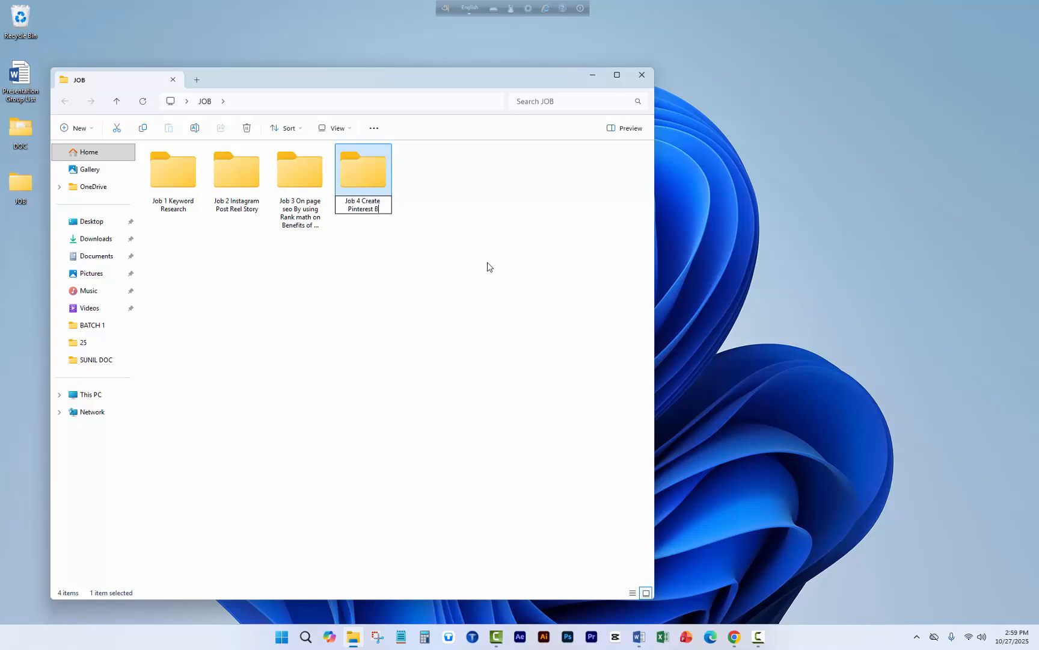
type("oard 5 Member")
key("Return")
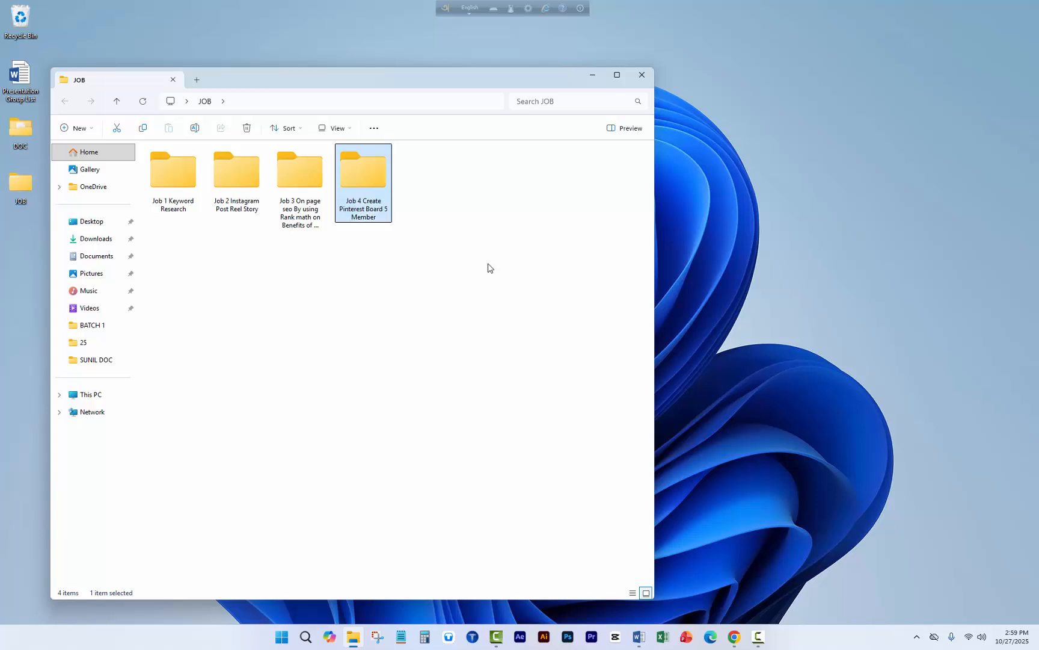
left_click(498, 223)
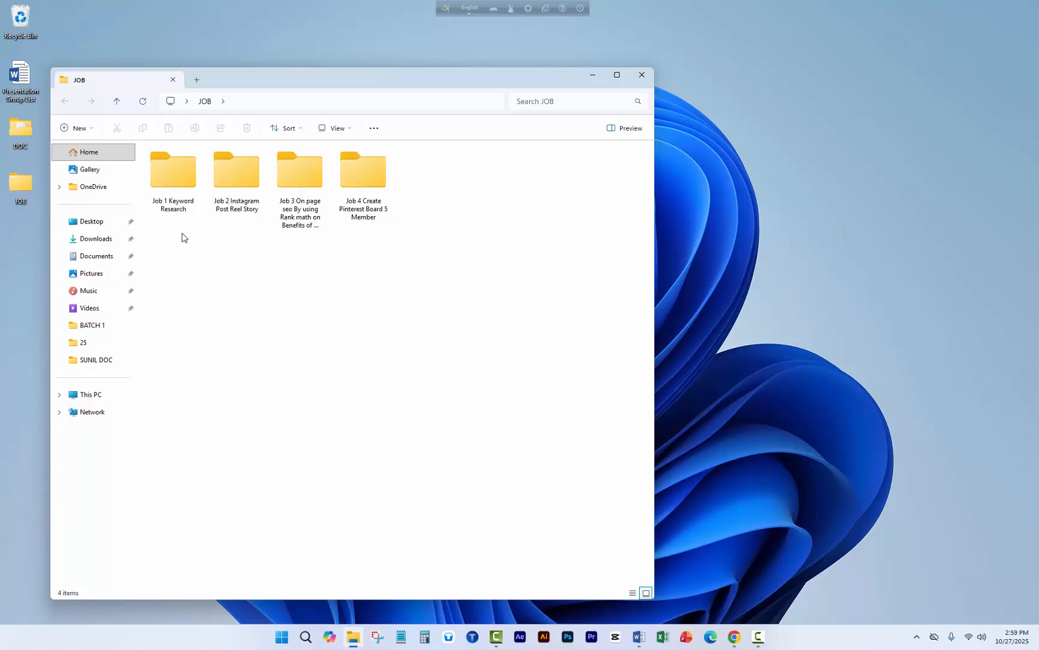
left_click_drag(184, 236, 480, 175)
left_click(480, 175)
double_click(184, 183)
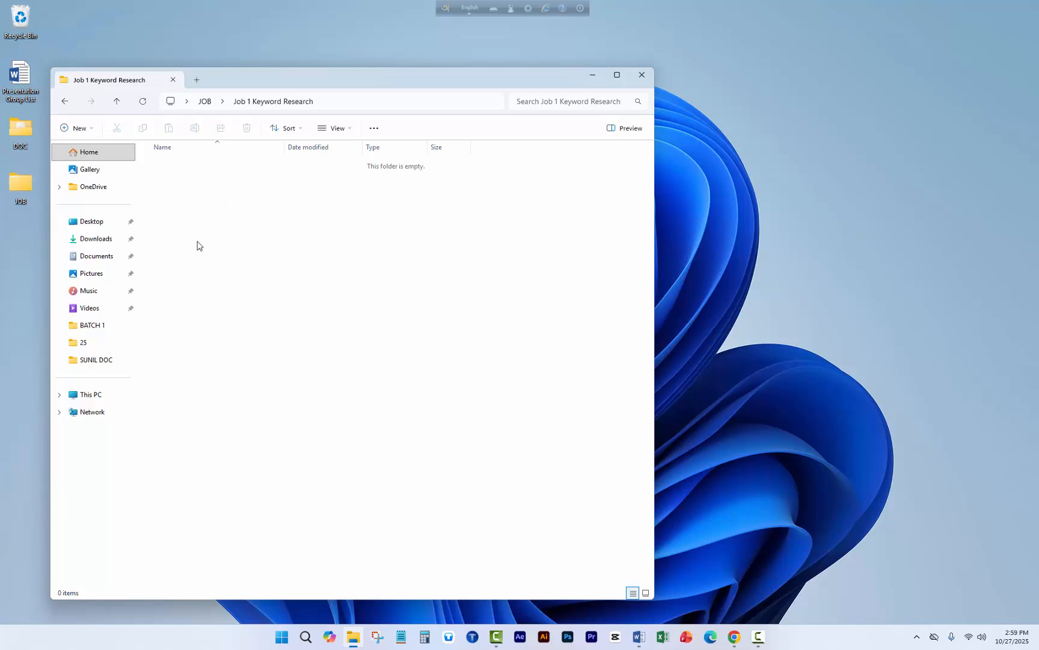
left_click(65, 101)
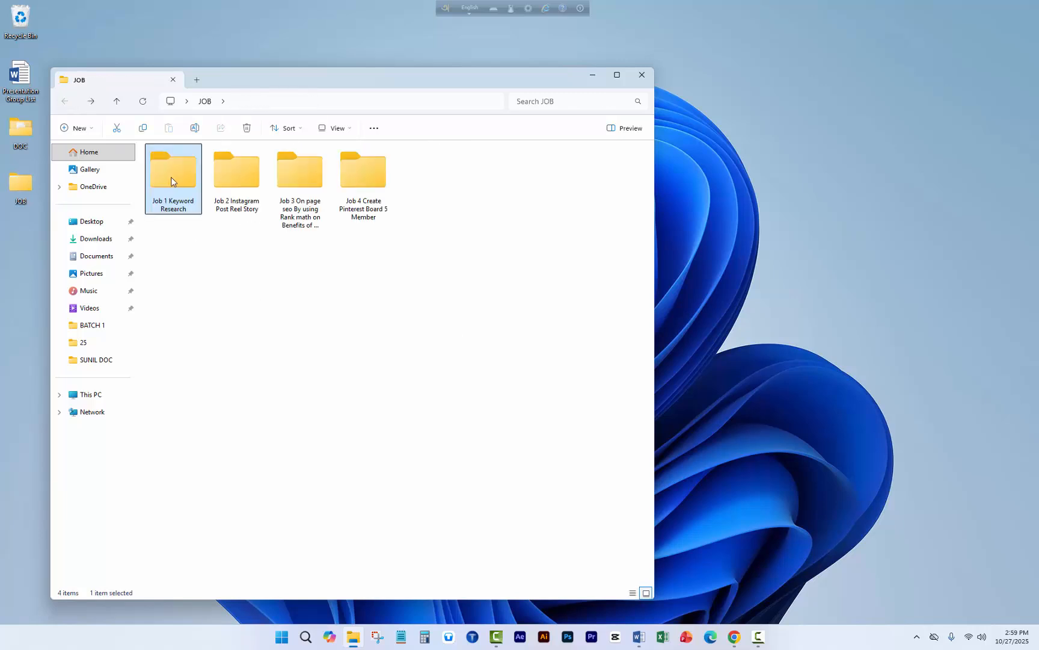
left_click(311, 309)
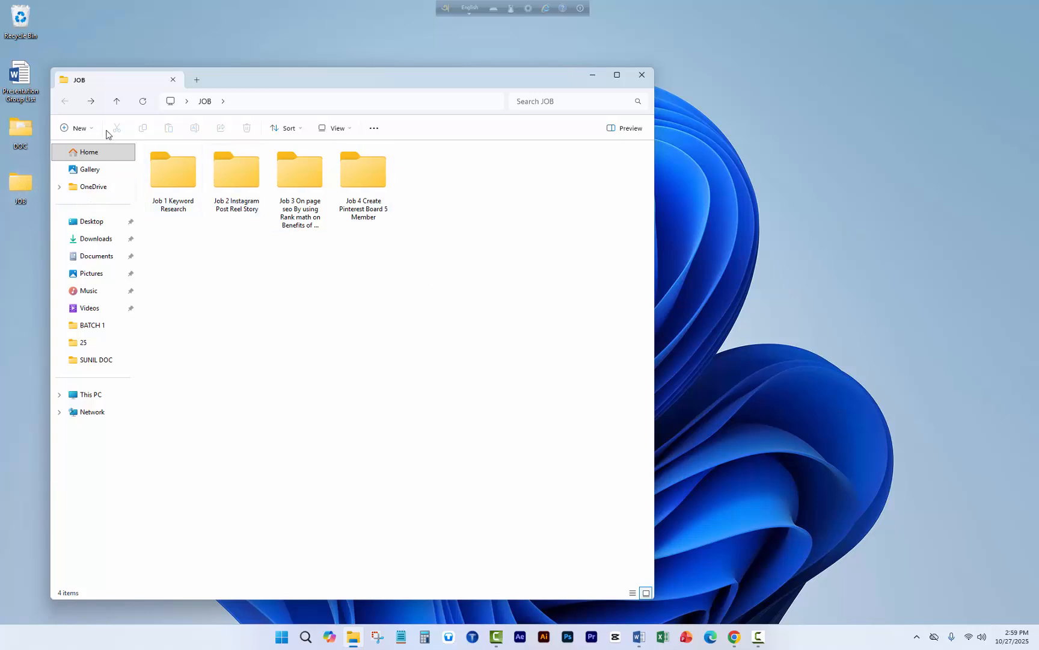
Open the "Job 1 Keyword Research" folder and minimize its window
double_click(174, 180)
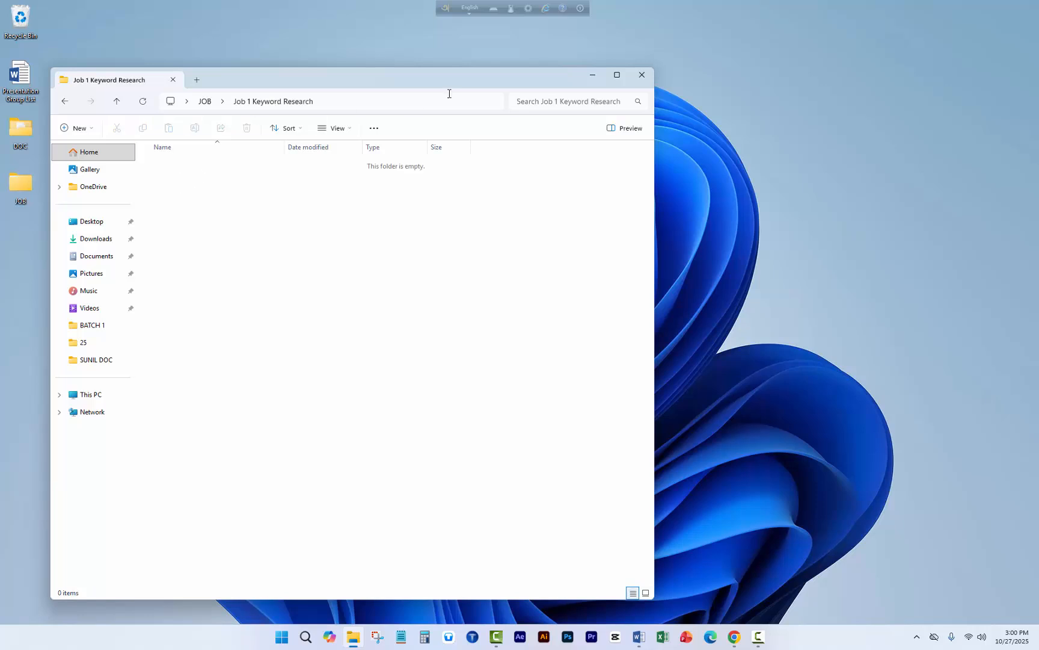
left_click_drag(434, 91, 463, 96)
left_click(577, 88)
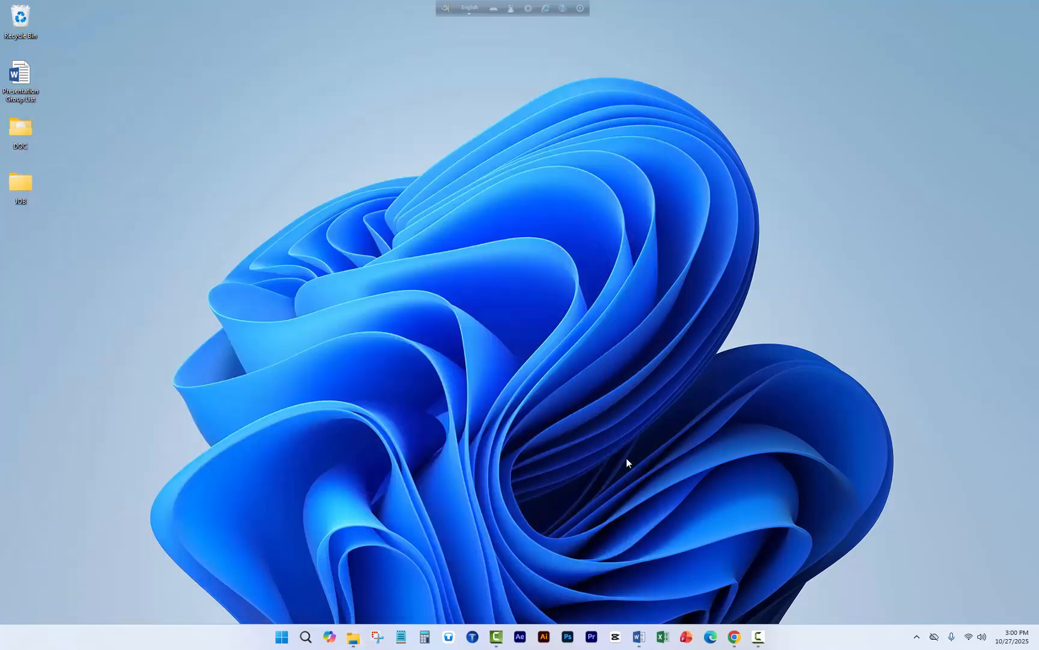
Switch to the job document in Word, restore it to a smaller window and stretch it to the full screen height
left_click(639, 637)
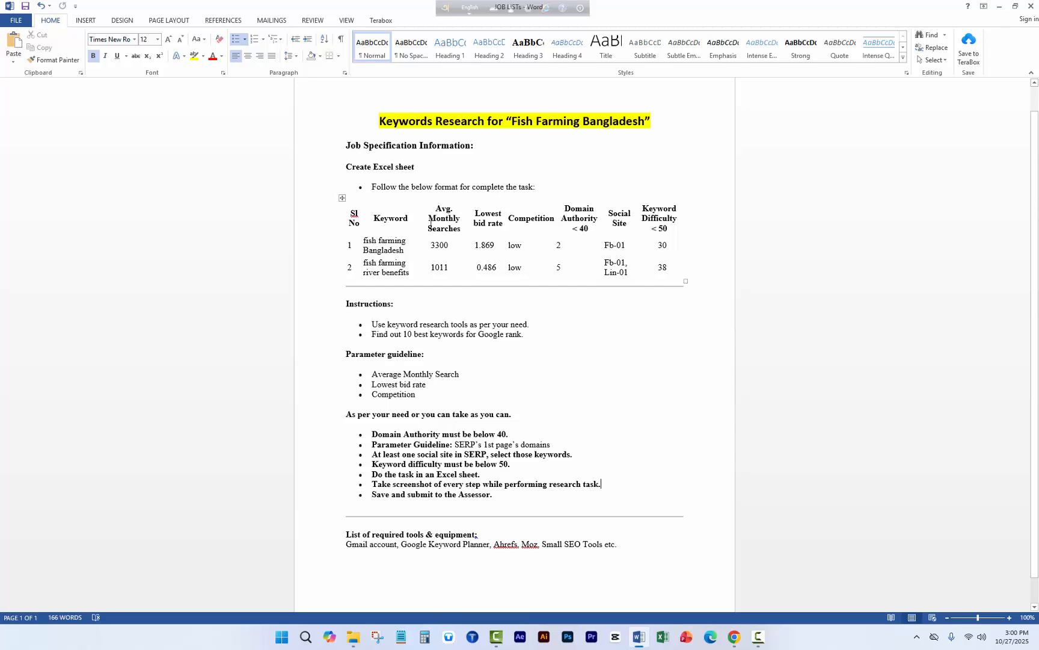
left_click(1015, 6)
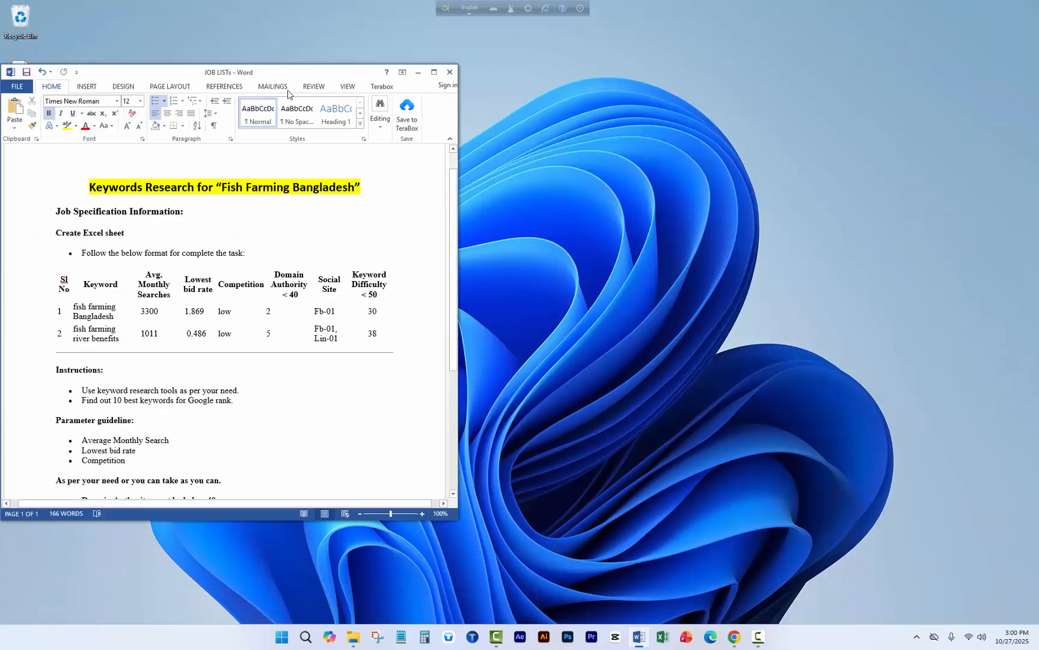
left_click_drag(278, 64, 278, 1)
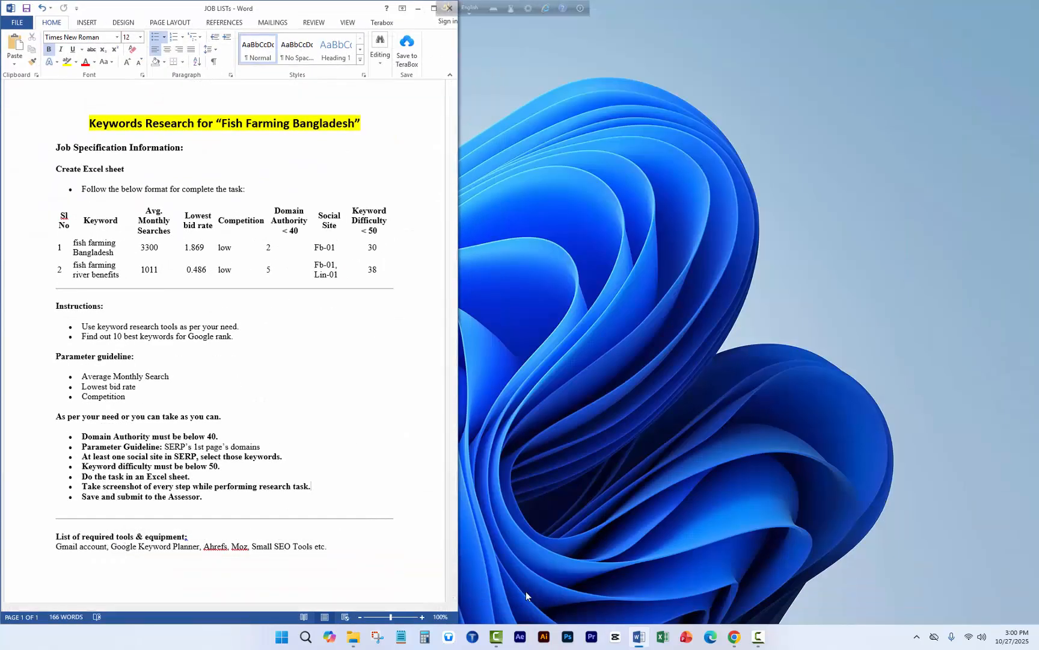
Switch to Excel with a new blank workbook and size its window to fill the space beside the job document
left_click(663, 636)
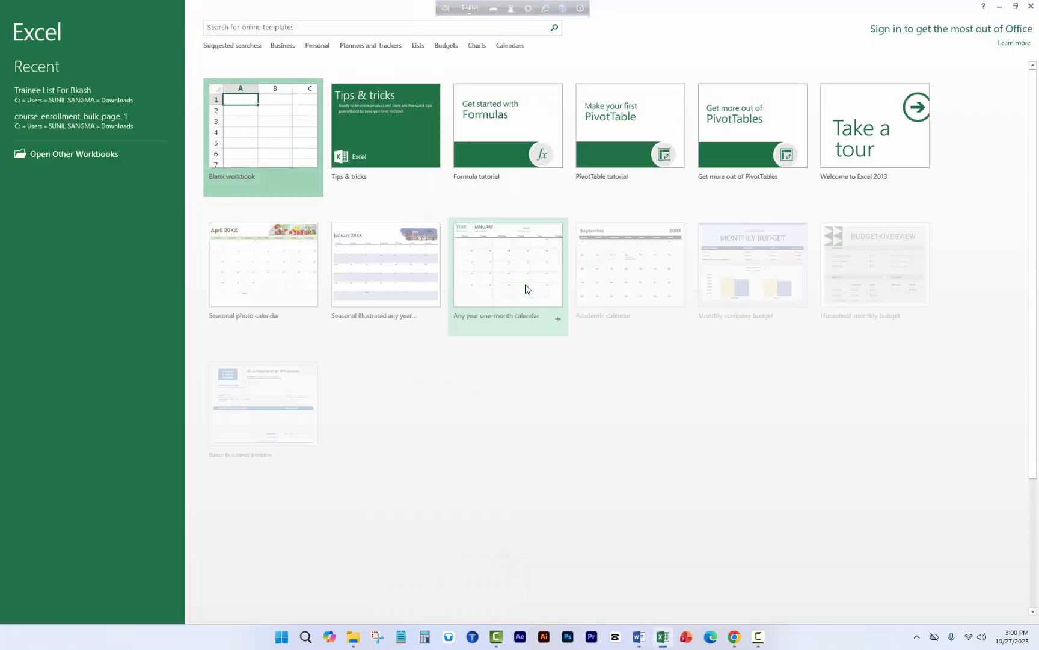
left_click(263, 143)
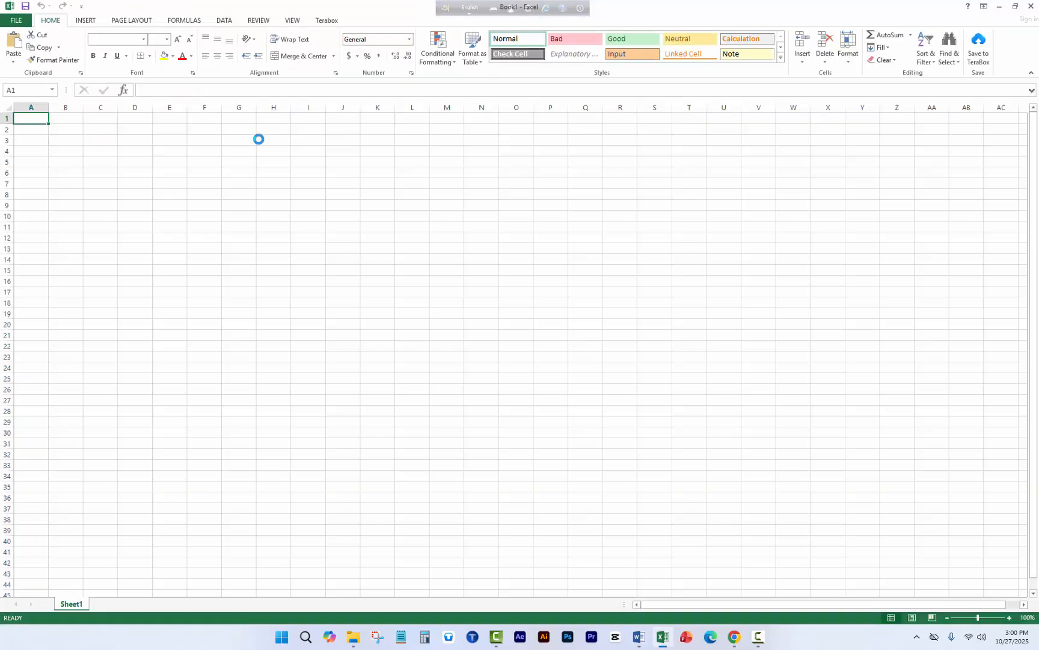
left_click(258, 140)
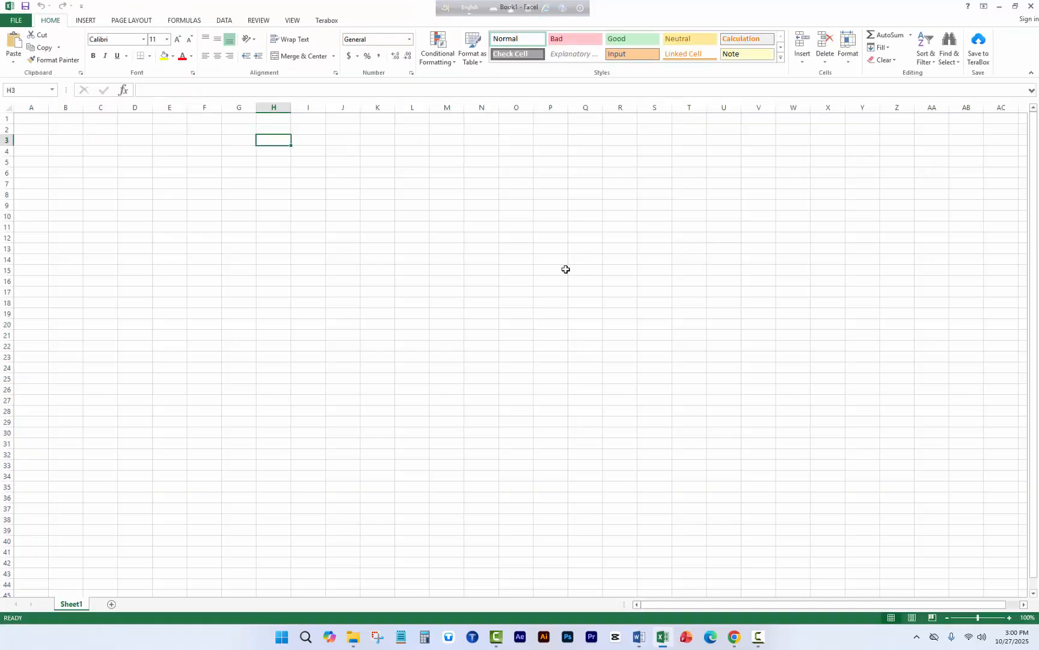
left_click(1015, 6)
left_click_drag(83, 174, 489, 175)
left_click_drag(768, 82, 768, 2)
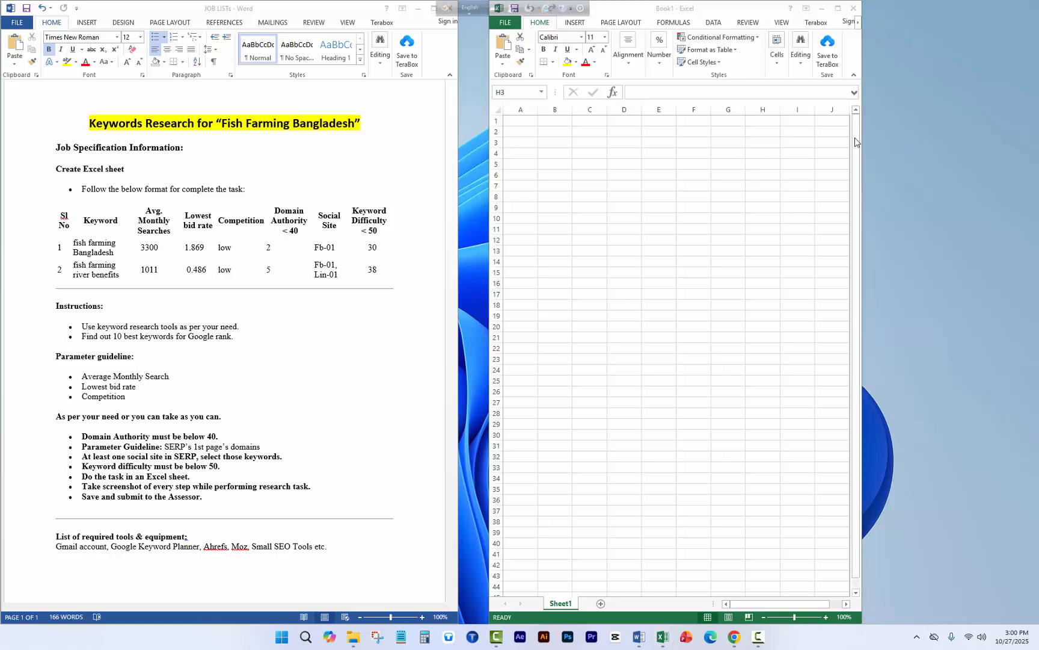
left_click_drag(866, 140, 1035, 170)
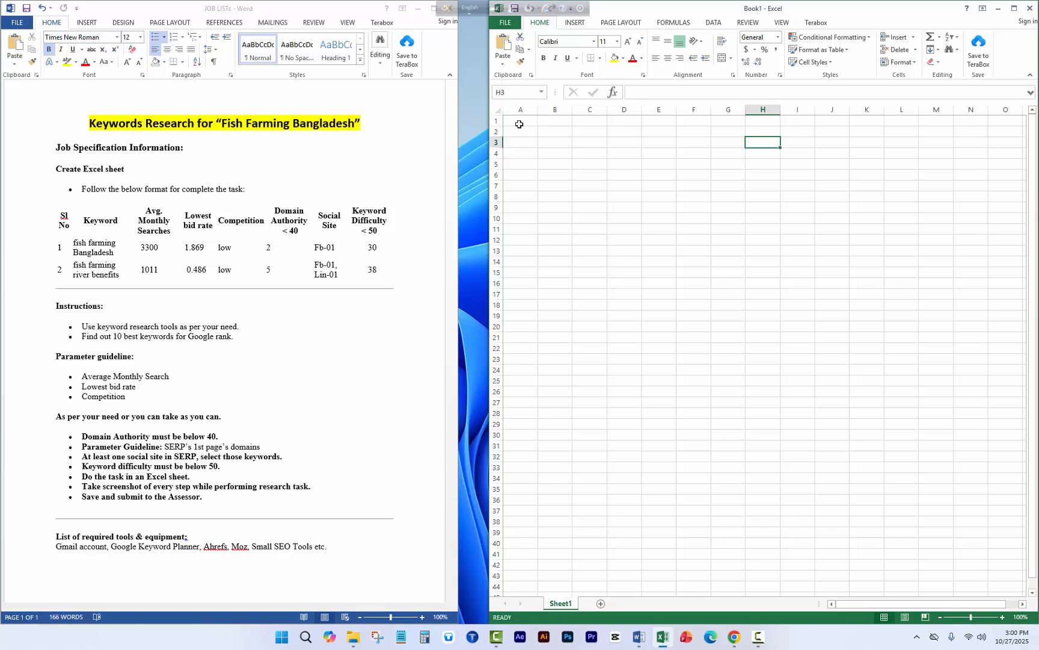
Enter the headings "SL NO" in cell A1 and "Keywords" in cell B1
left_click(520, 122)
double_click(520, 122)
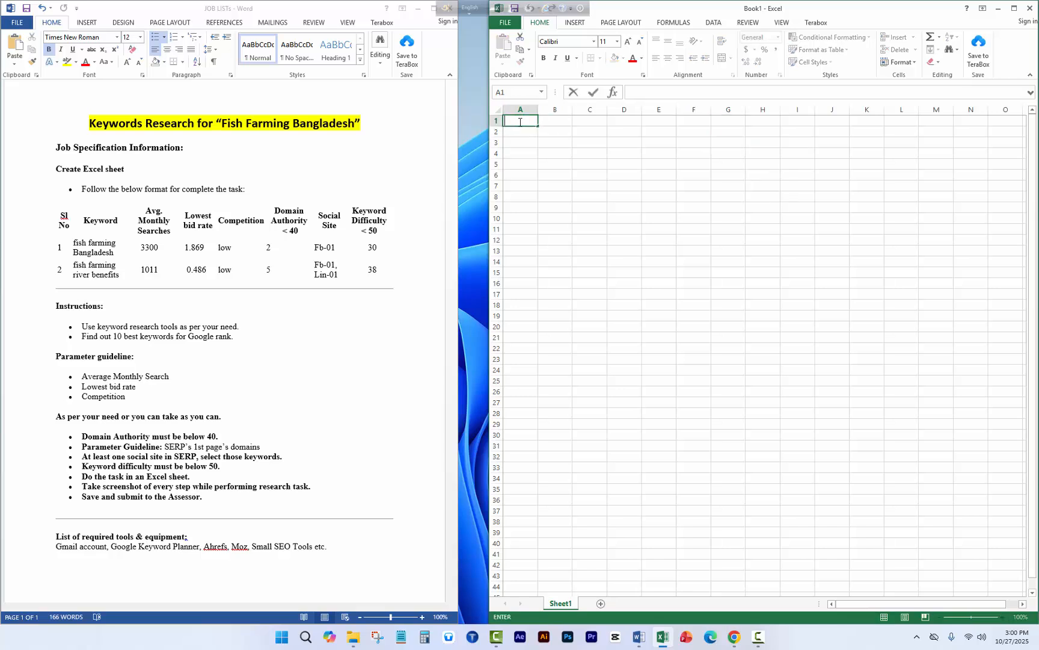
type("SL NO")
double_click(551, 124)
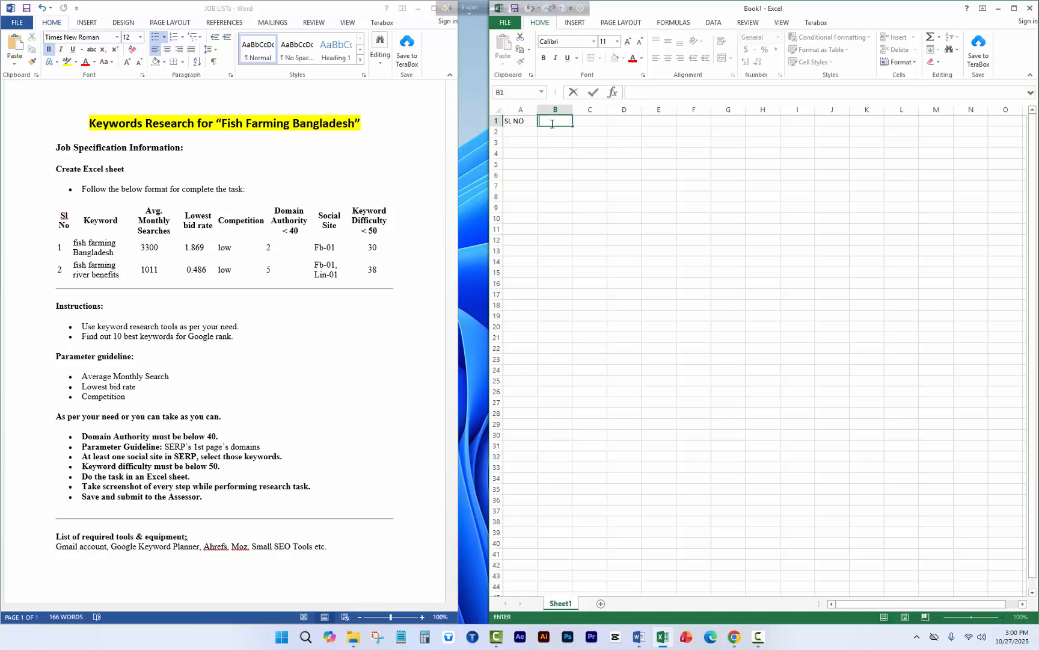
type("Keywords")
double_click(557, 121)
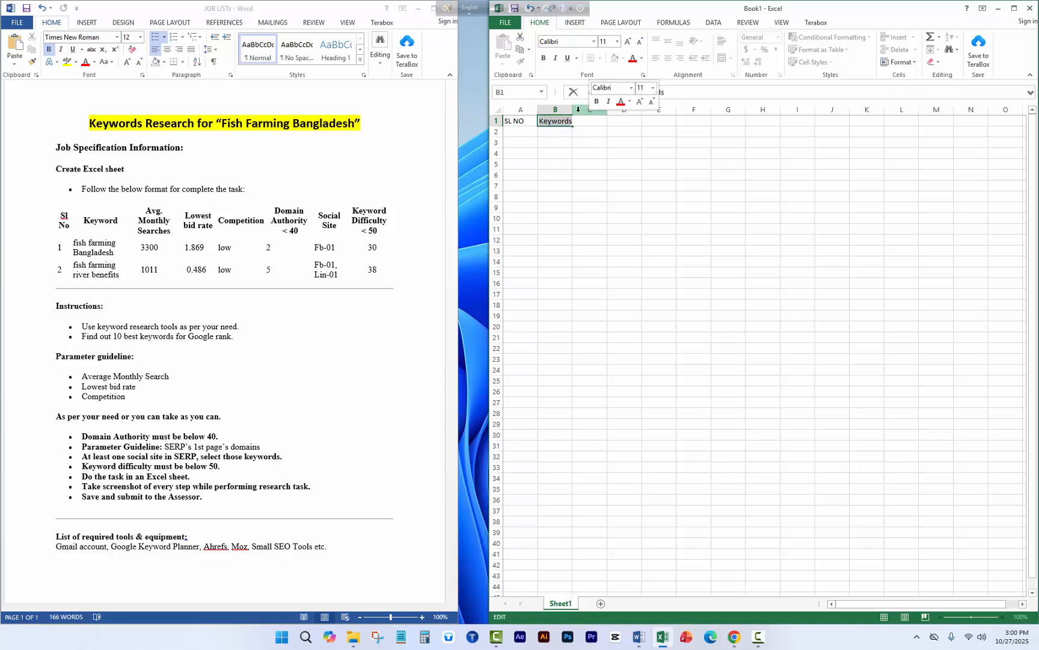
Widen columns B, C and D of the sheet, making the keyword column the widest
left_click(583, 110)
left_click_drag(573, 109, 729, 111)
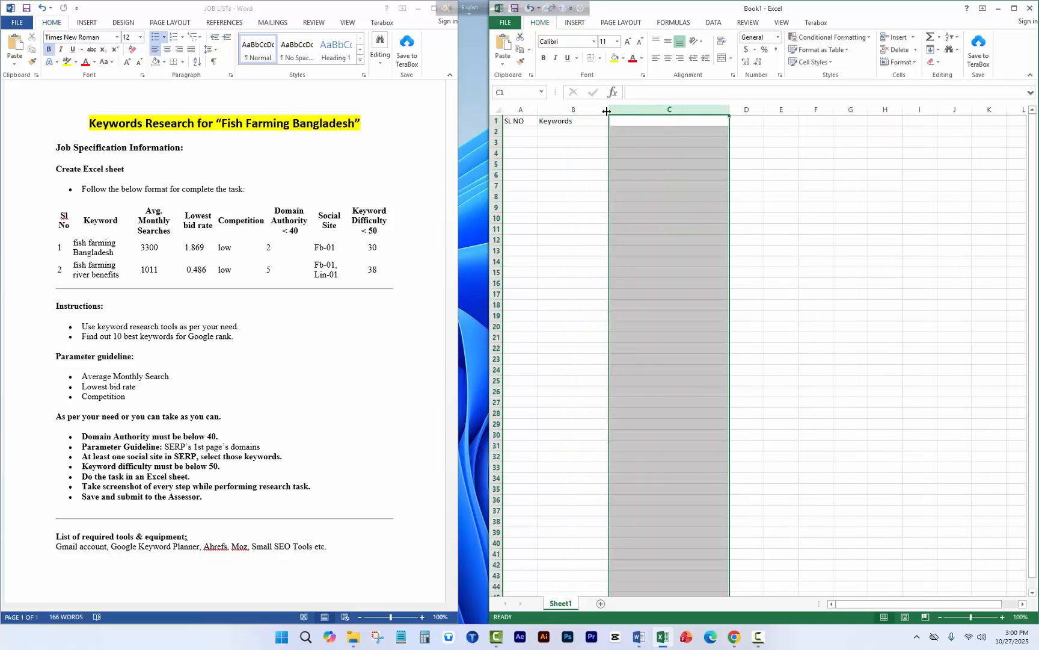
left_click_drag(610, 110, 680, 110)
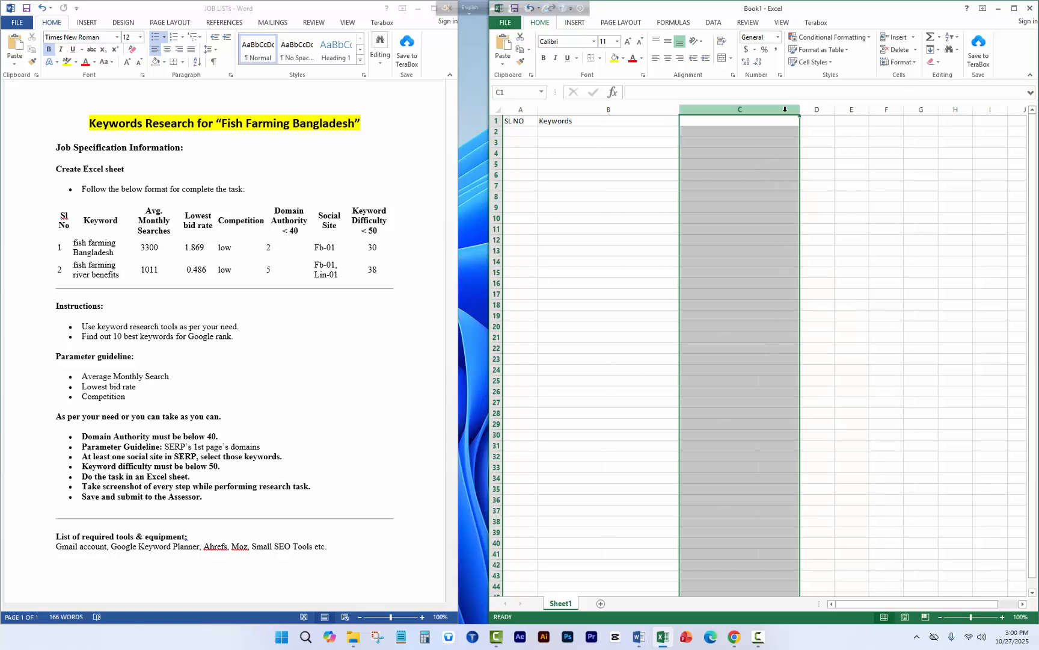
left_click_drag(803, 112, 868, 111)
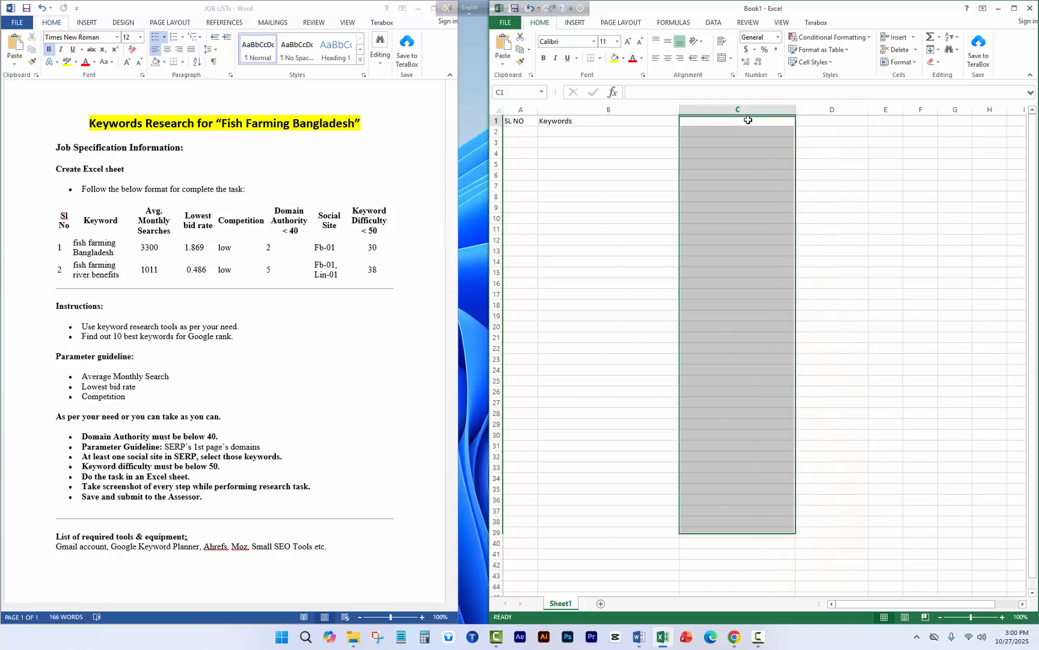
Enter the heading "Avg. Monthly Searches" in cell C1
left_click(749, 120)
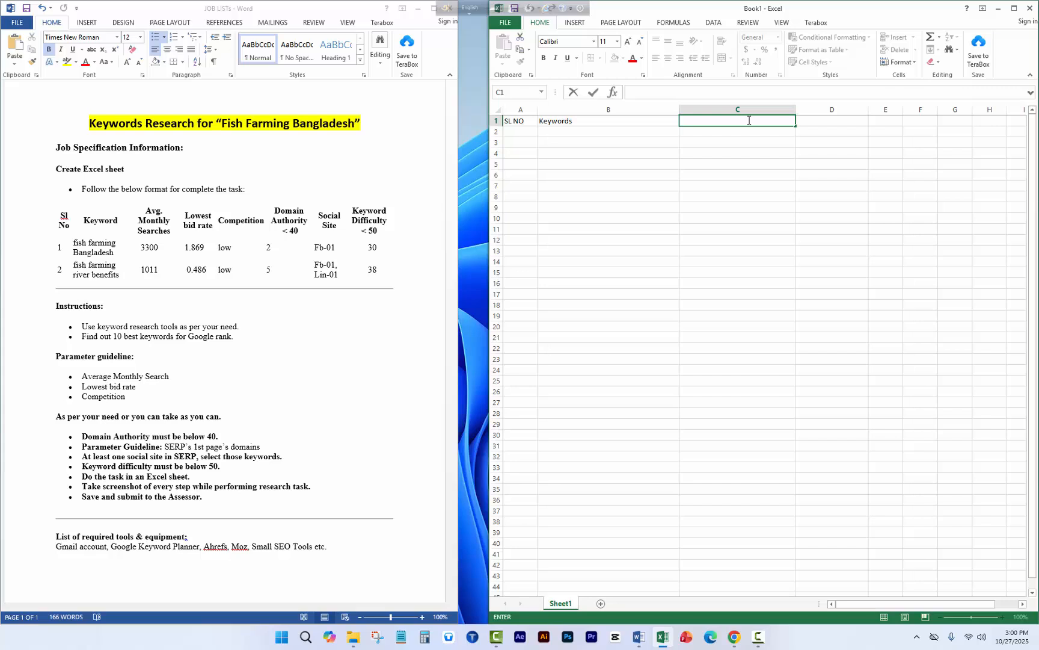
type("Avg. Monthly Searche")
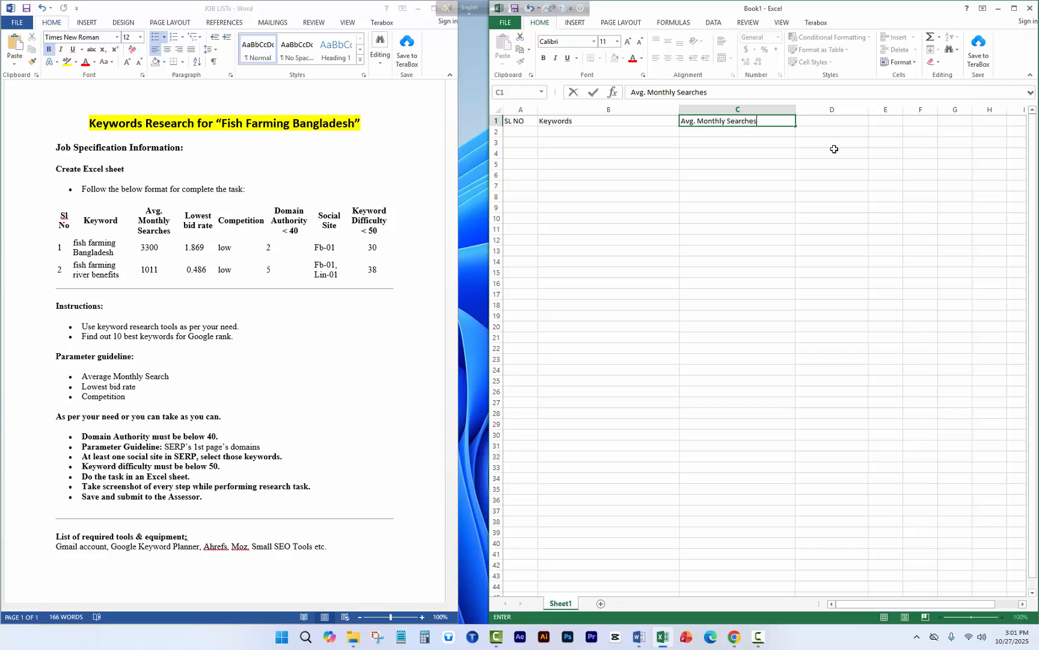
type("s")
Enter the heading "Lowest bid rate" in cell D1
left_click(823, 121)
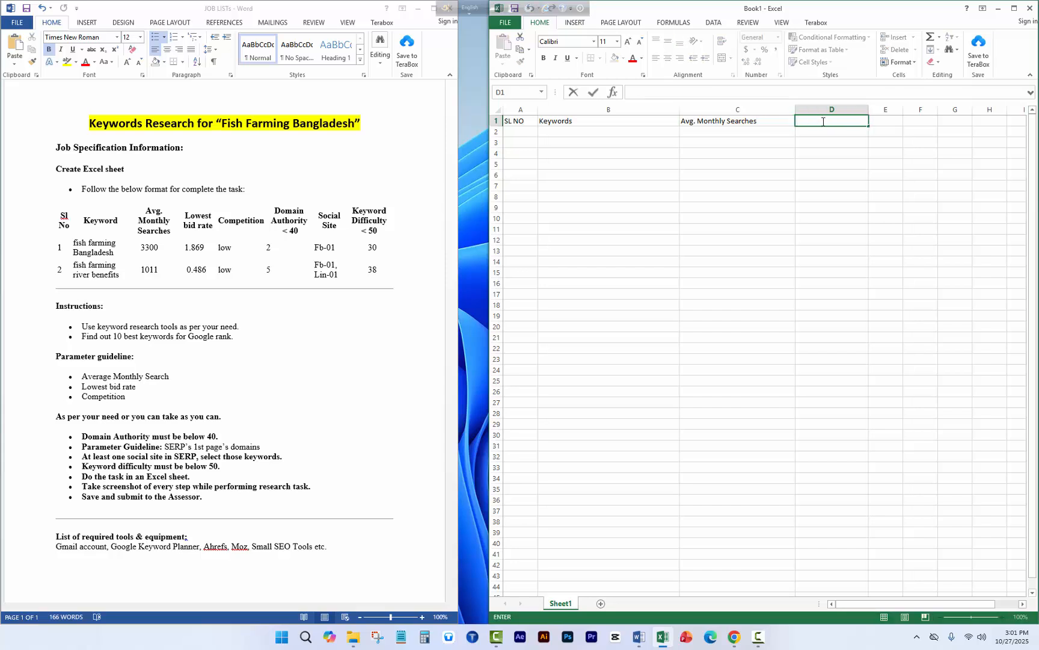
type("Lowest bid rate")
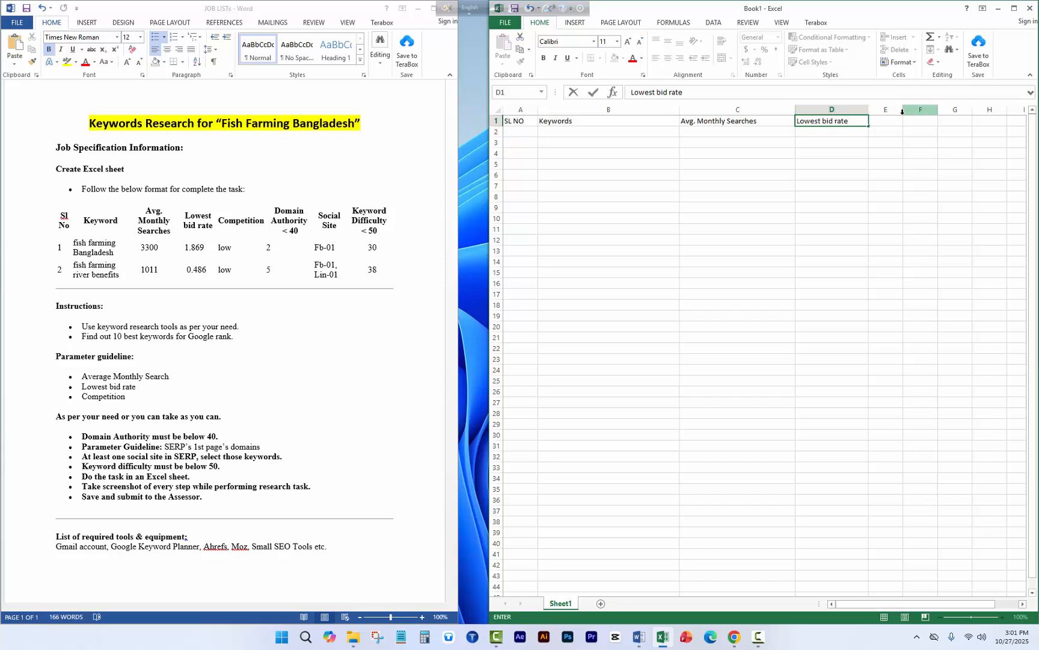
left_click(894, 125)
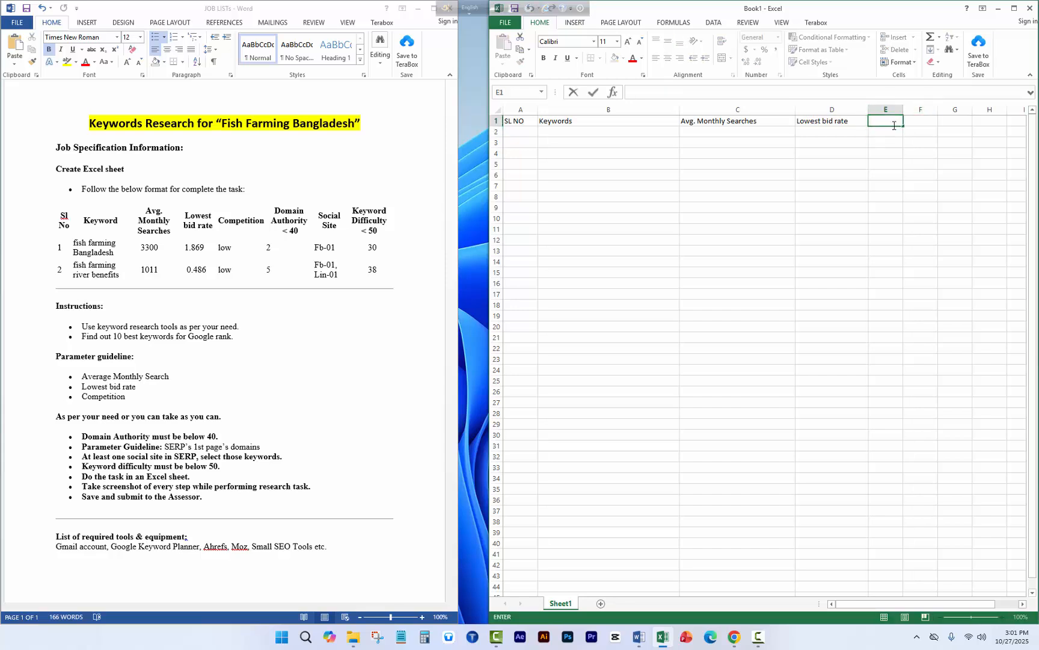
Enter the heading "Competition" in cell E1 and widen column E to fit it
type("Competition")
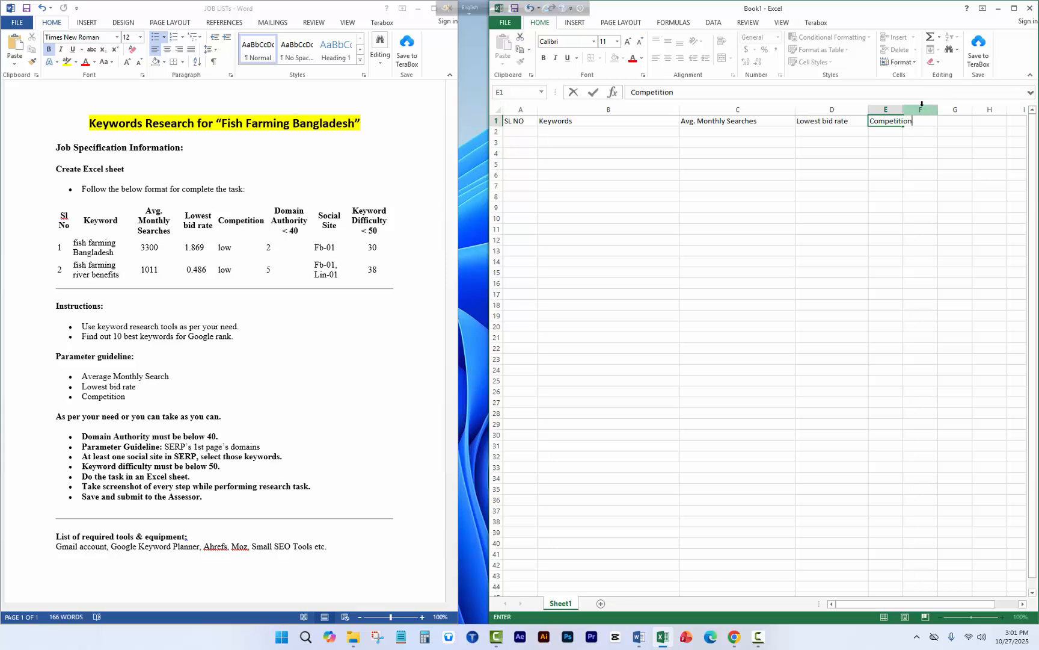
left_click(903, 113)
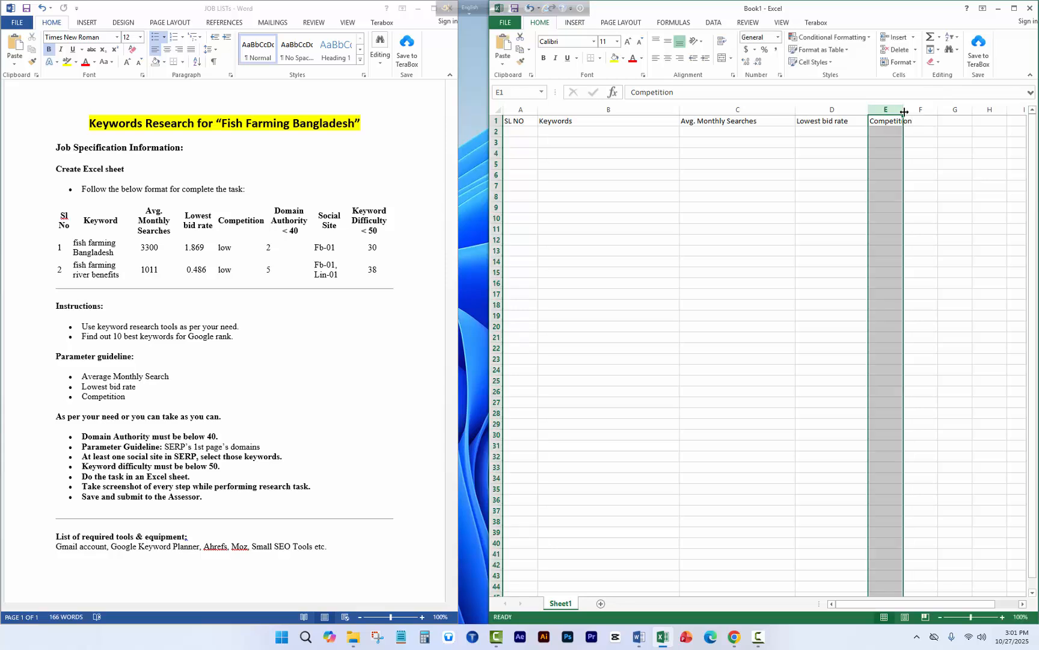
left_click_drag(904, 112, 995, 109)
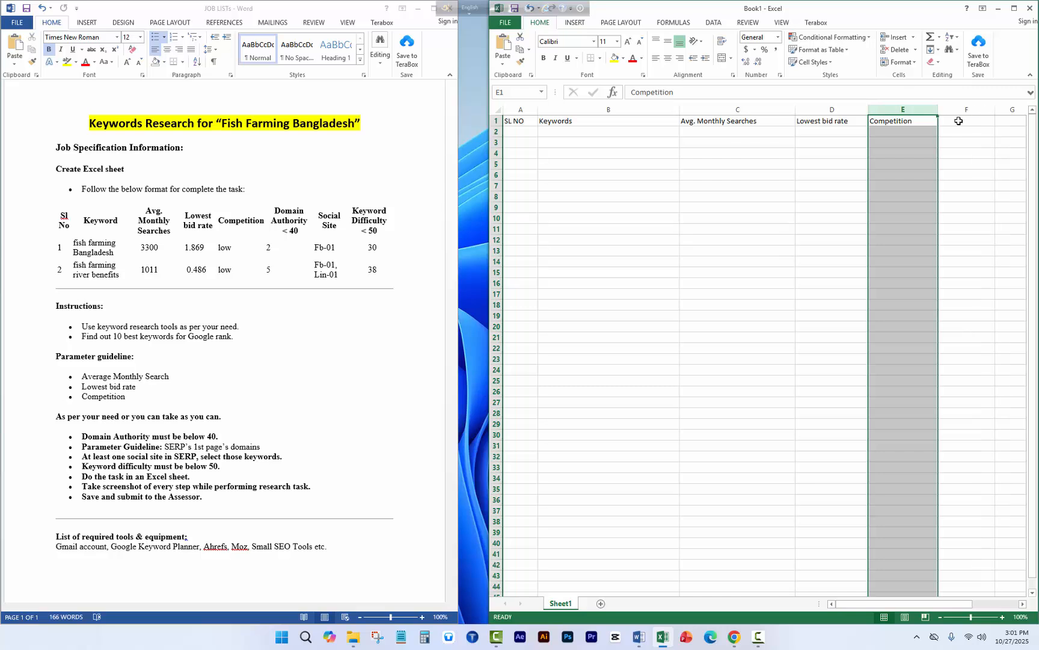
Enter the heading "Domain Authority<40" in cell F1 and widen columns F and G
double_click(959, 121)
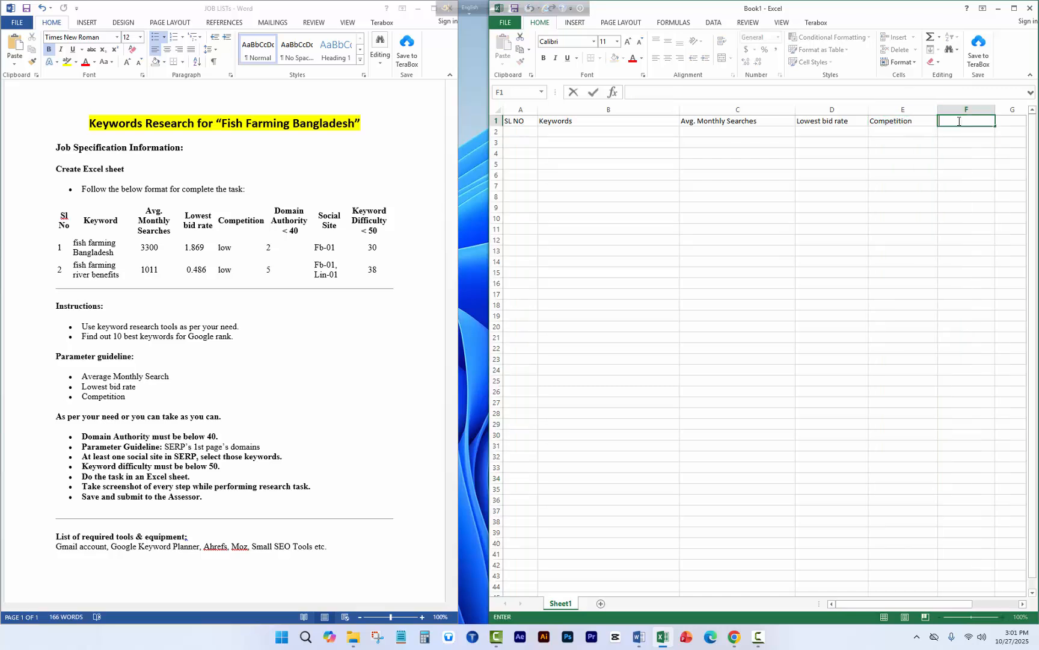
type("Domain Authority")
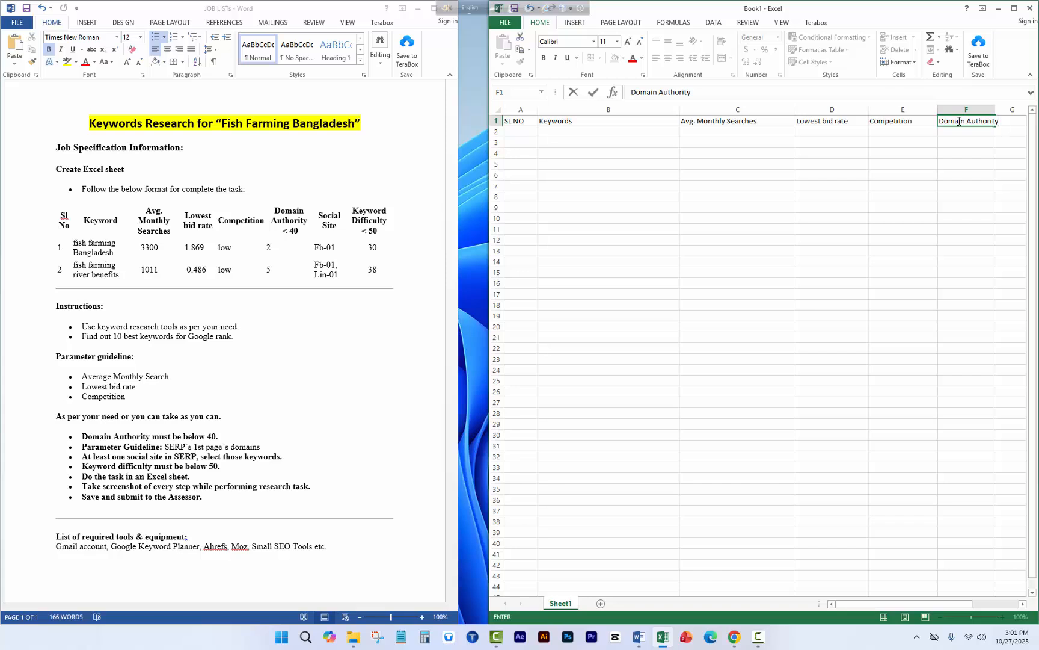
type("<40")
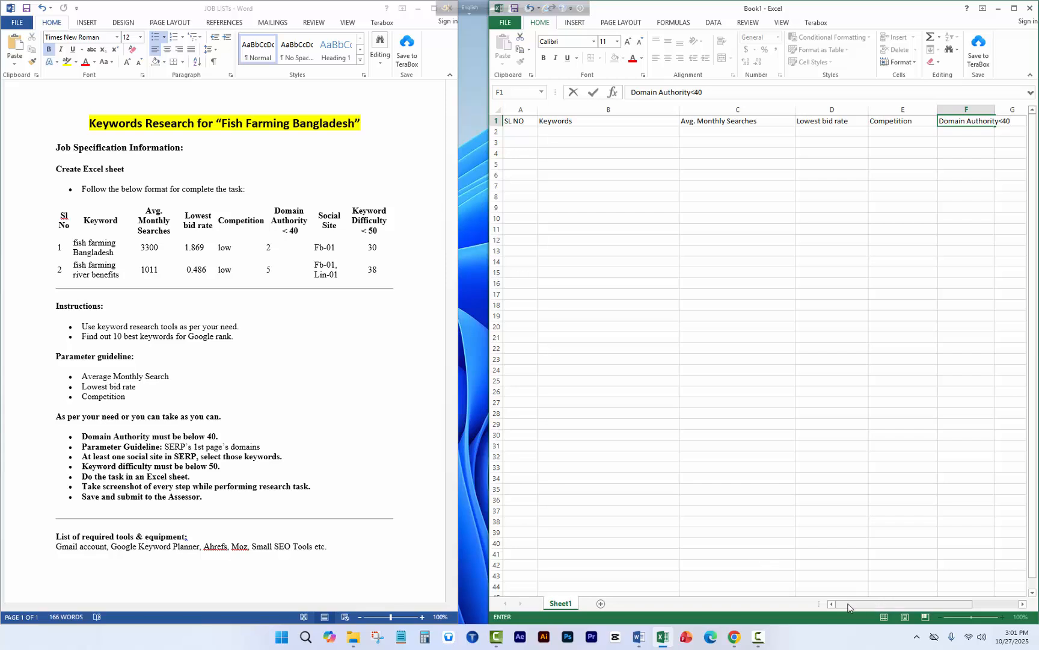
left_click_drag(851, 605, 896, 603)
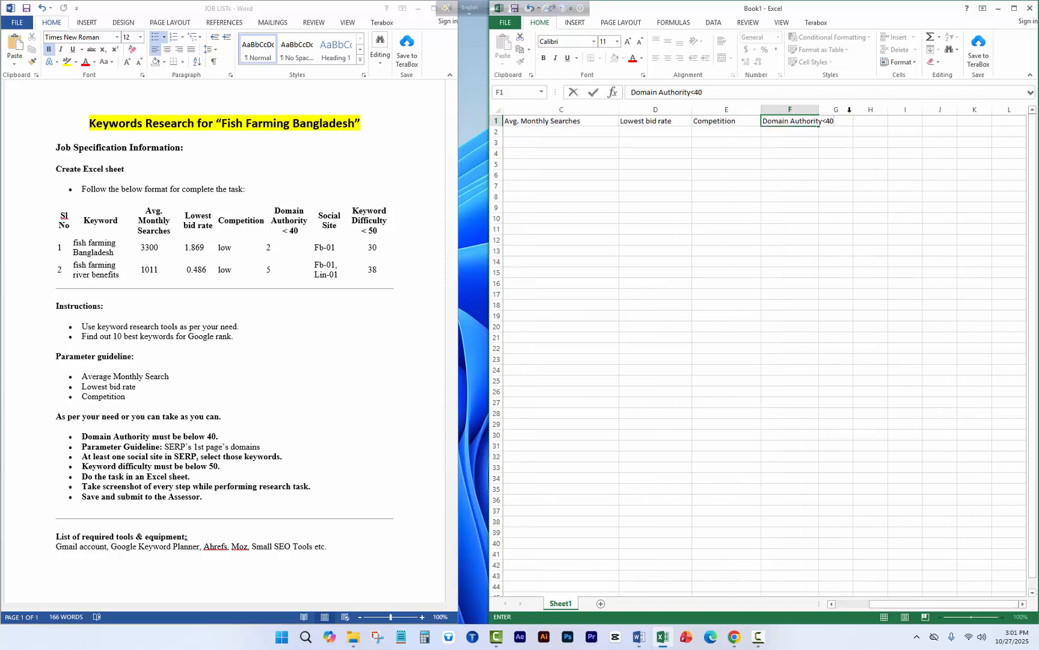
left_click(836, 142)
left_click_drag(819, 110, 922, 113)
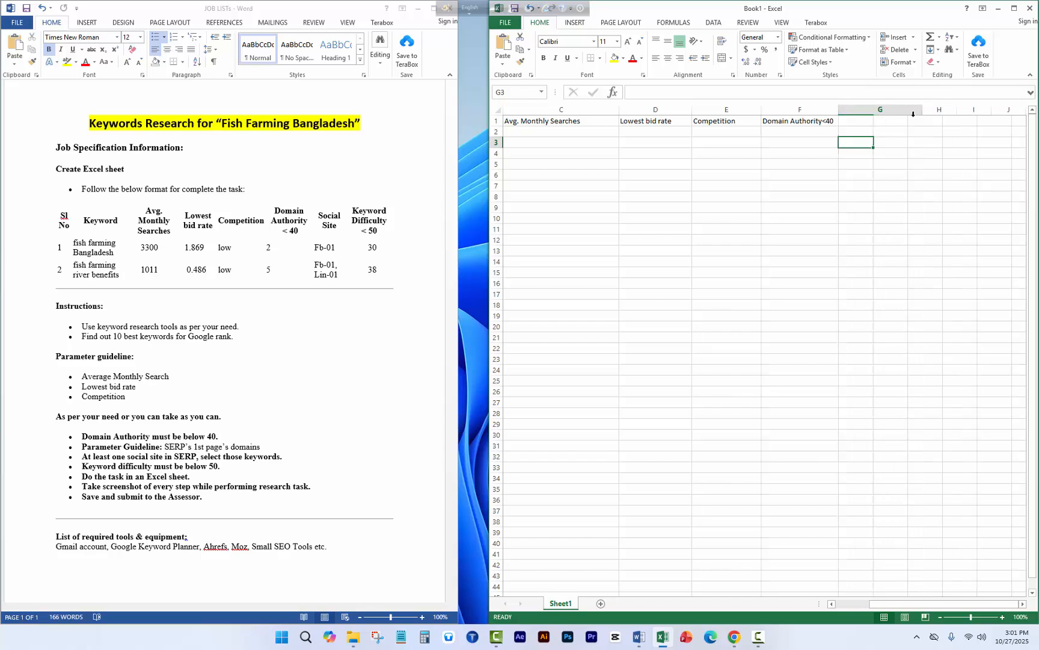
Enter the heading "Social Site" in cell G1, narrow column G to fit it and widen column H
double_click(873, 123)
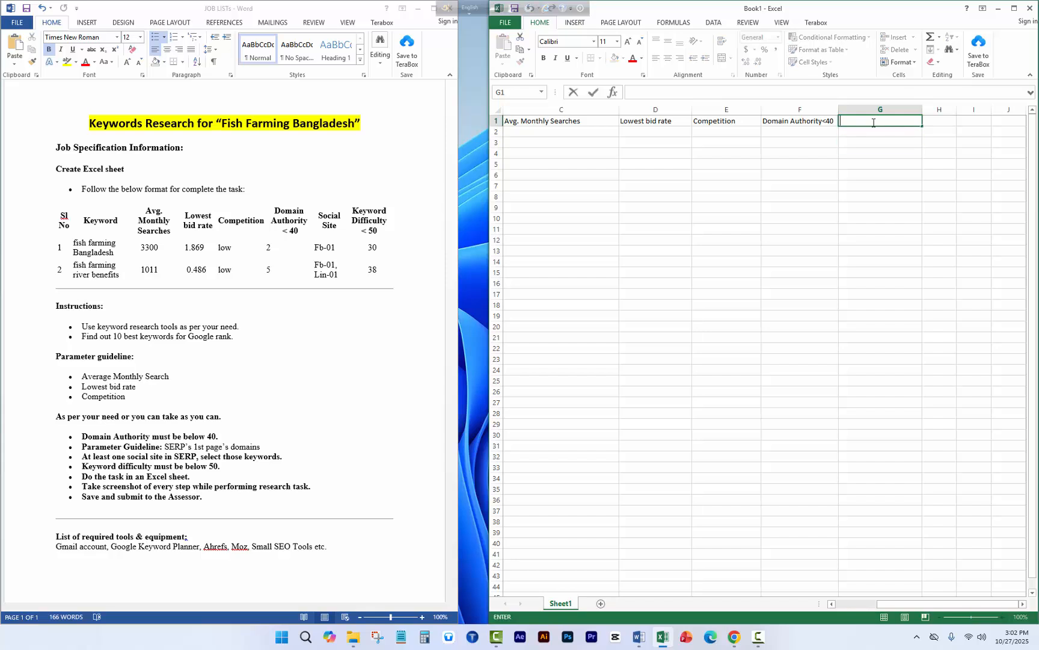
type("Social Site")
left_click(926, 109)
left_click_drag(922, 109, 975, 113)
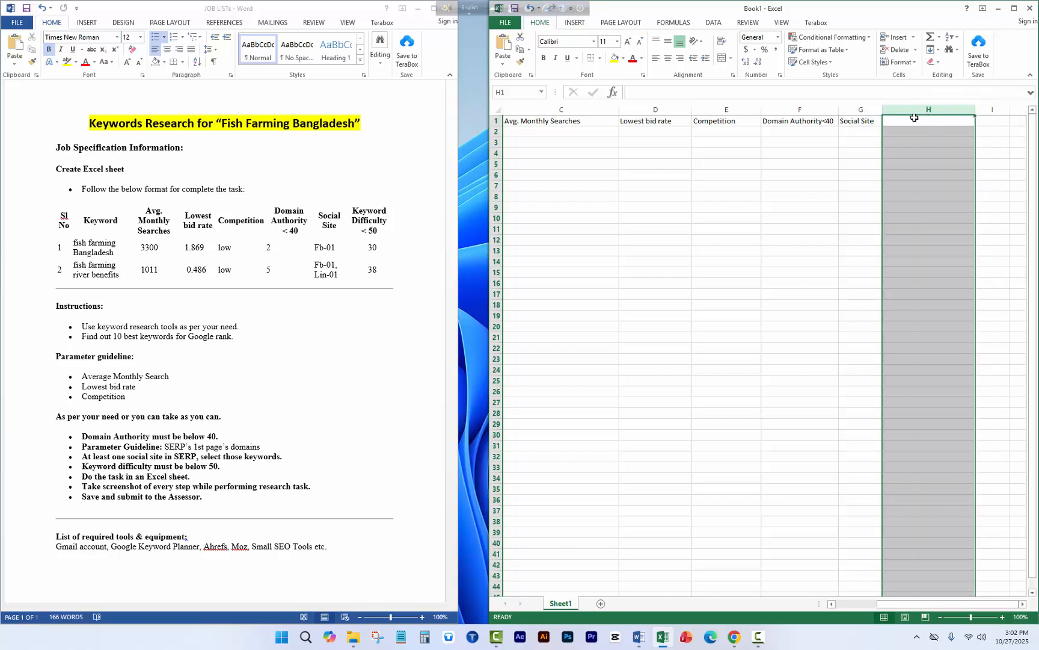
Enter the heading "Keyword Difficulty<50" in cell H1
double_click(915, 117)
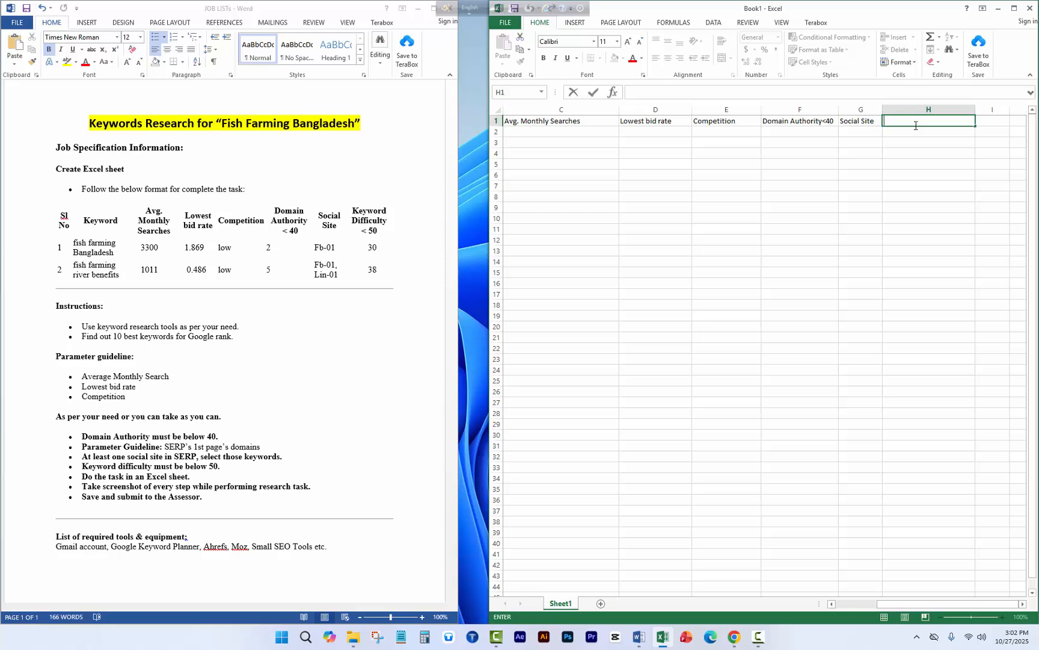
type("Keyword Difficulty<50")
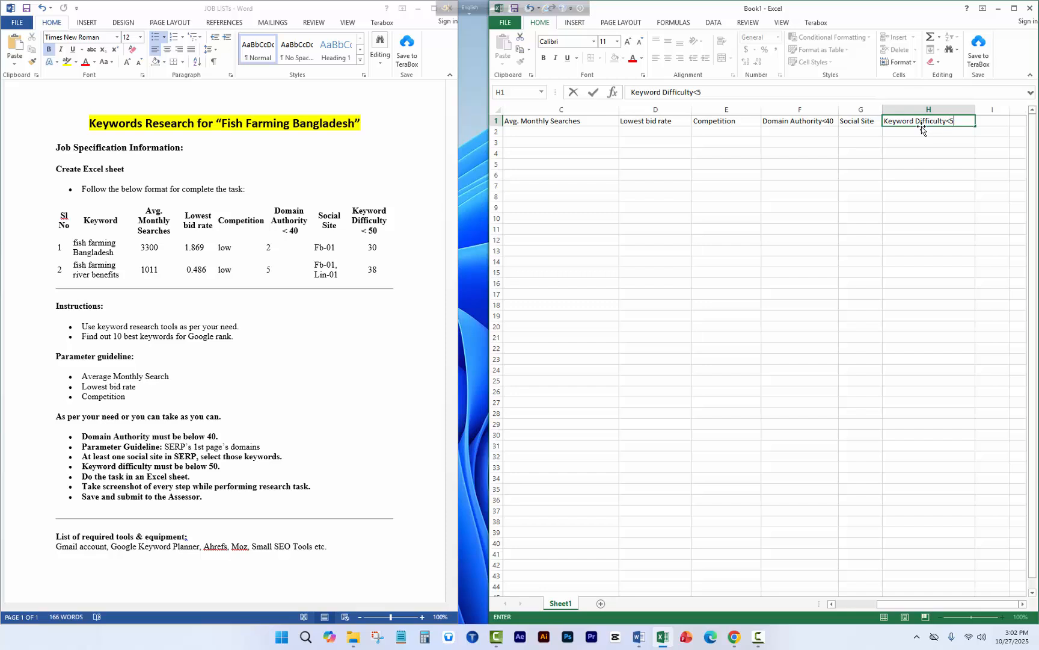
key("Left")
key("Left")
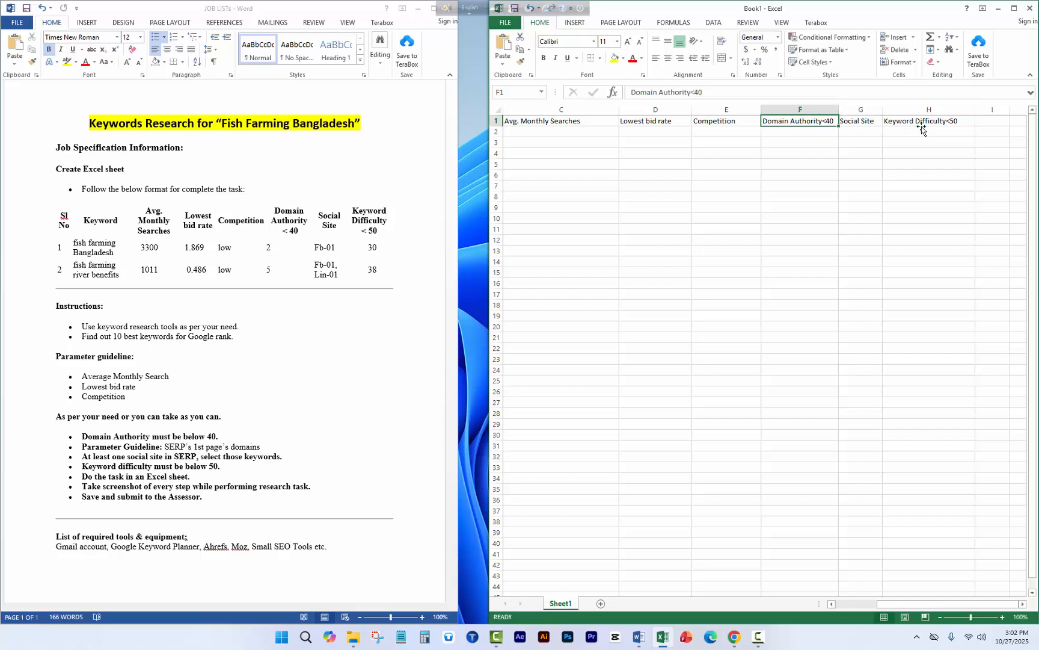
Insert a space before "<50" in the keyword difficulty heading and before "<40" in the domain authority heading
left_click(948, 121)
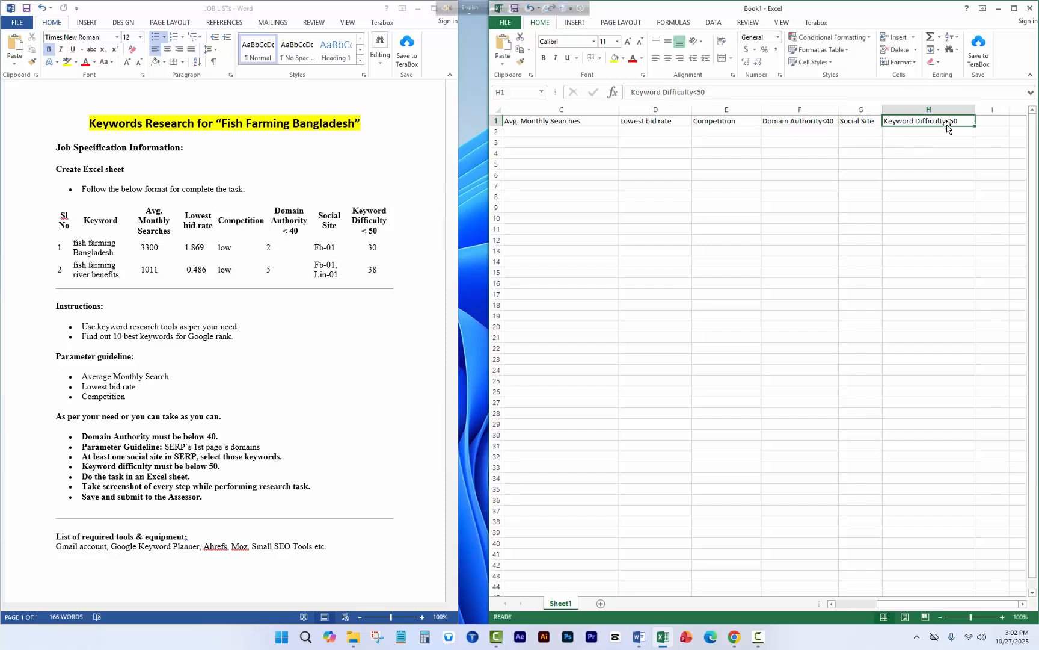
double_click(947, 122)
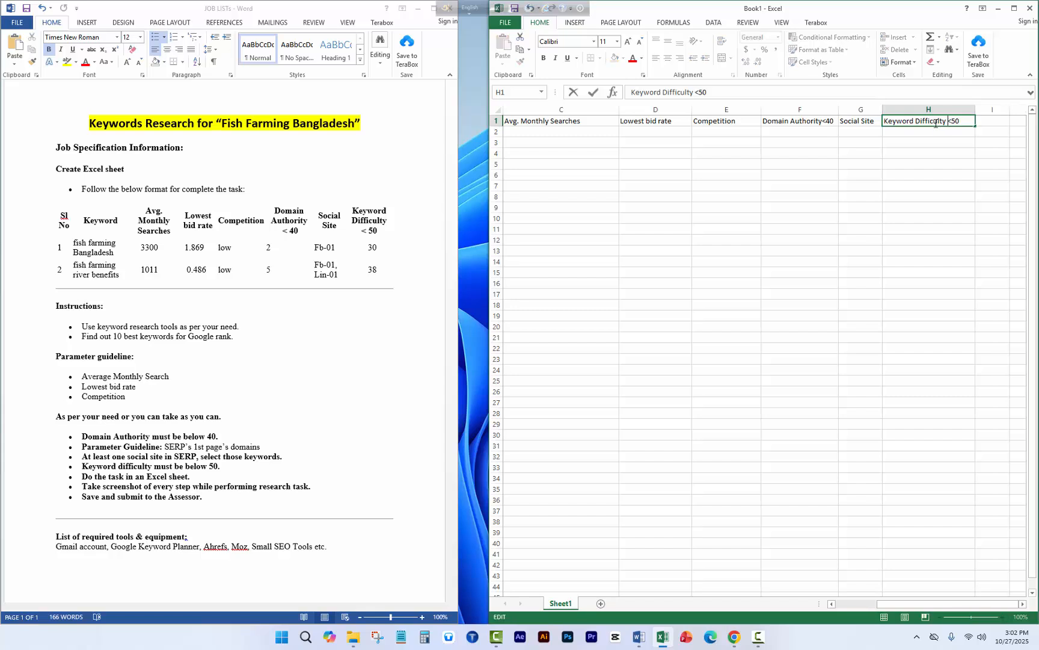
double_click(823, 122)
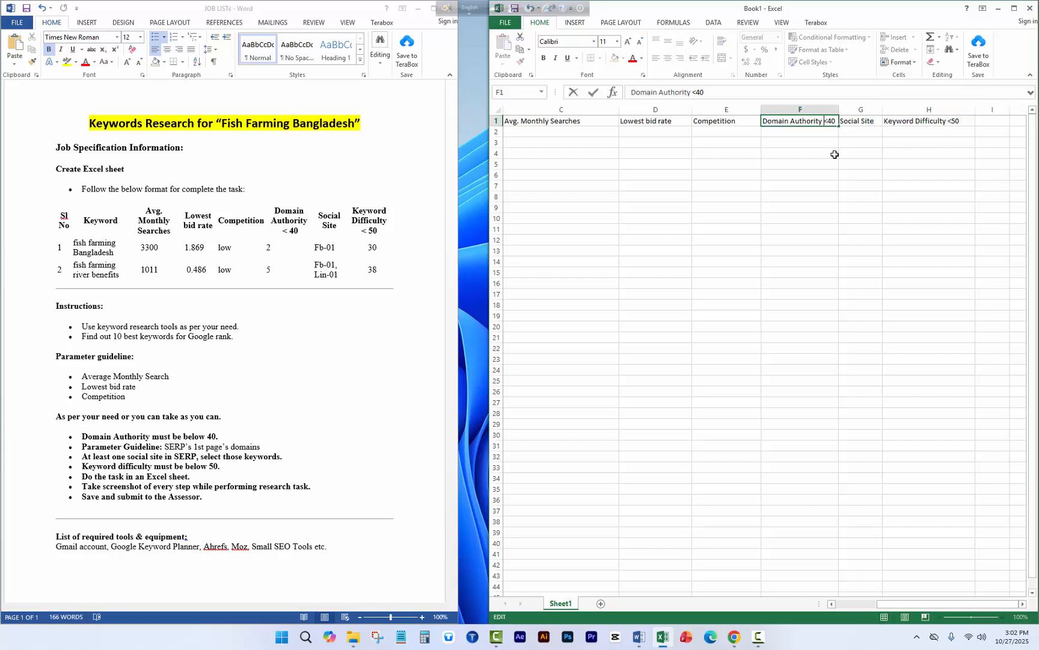
left_click(880, 164)
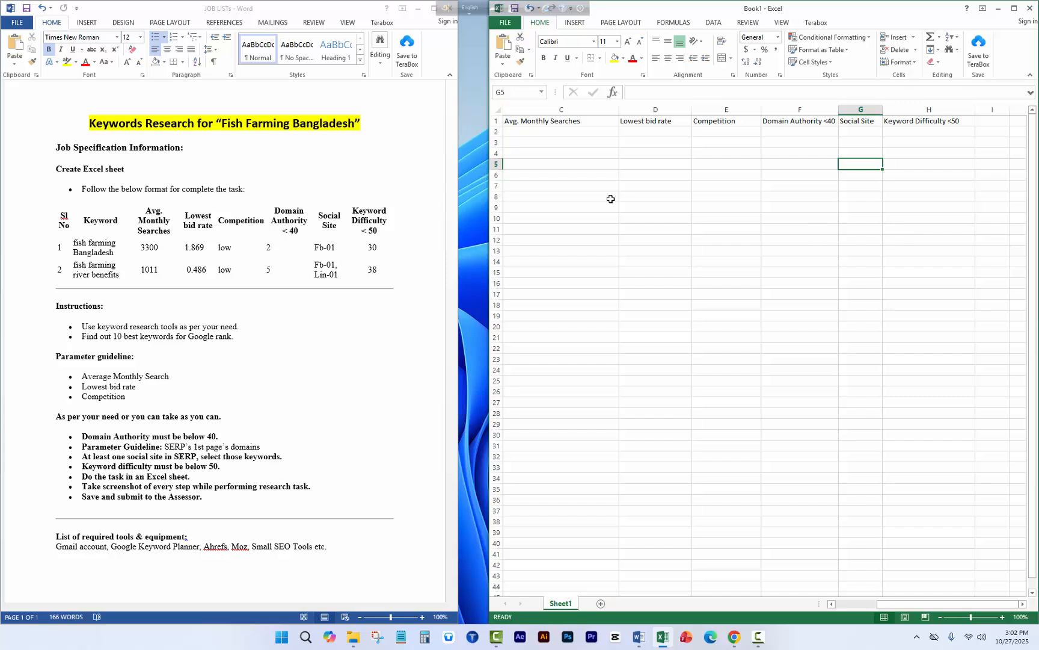
Enlarge the spreadsheet window and format the whole header row as bold, size 16, with a yellow fill
left_click_drag(891, 605, 869, 607)
left_click_drag(487, 320, 249, 320)
left_click(256, 121)
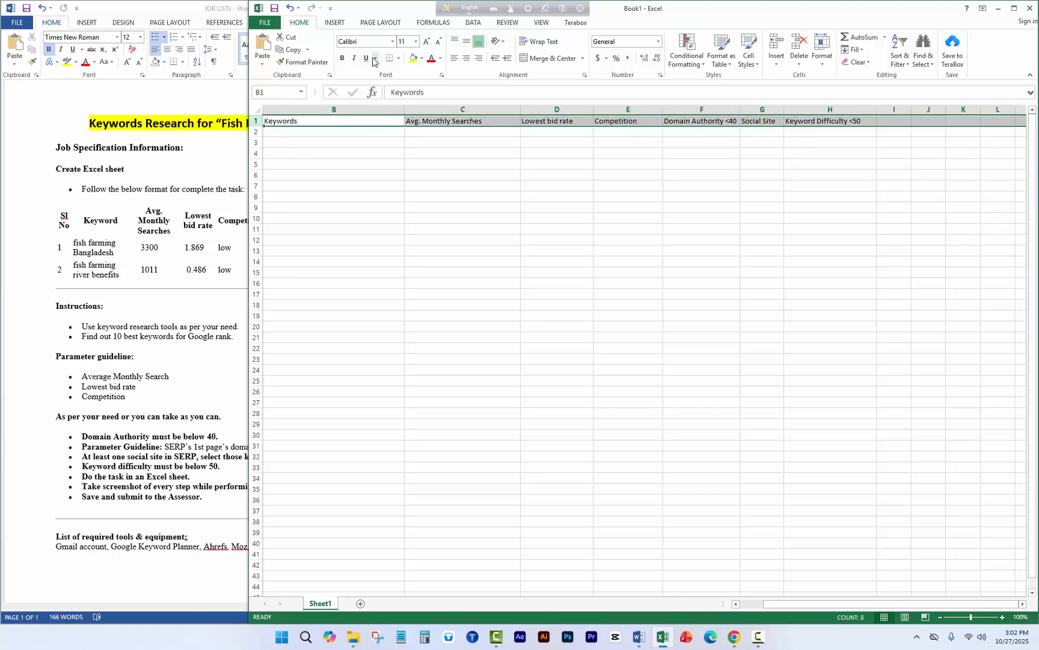
left_click(342, 58)
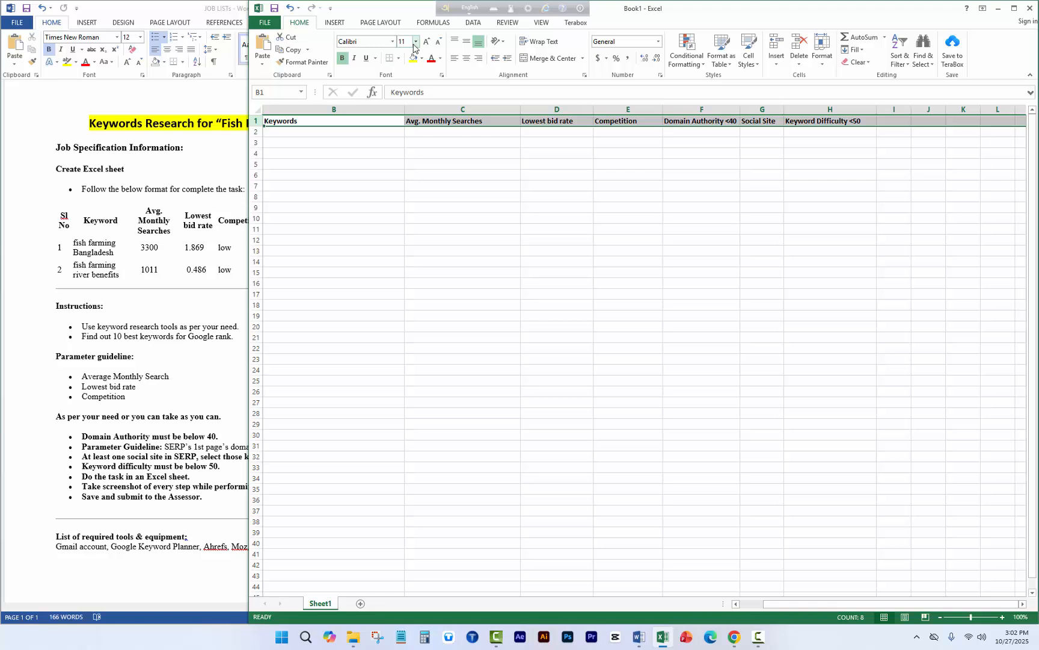
left_click(414, 43)
left_click(405, 118)
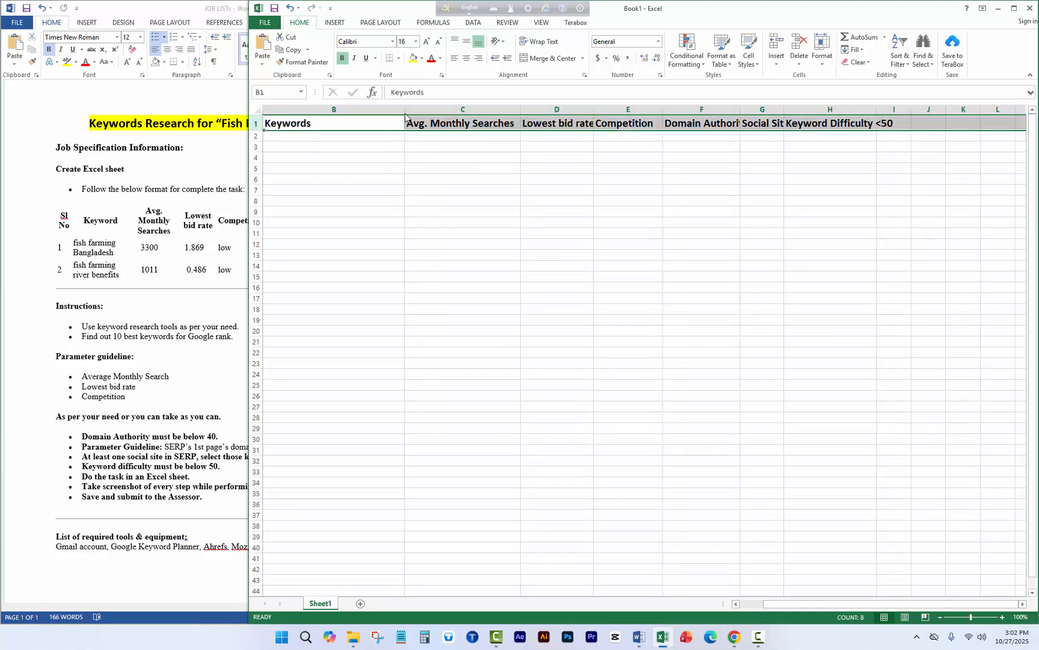
left_click(413, 61)
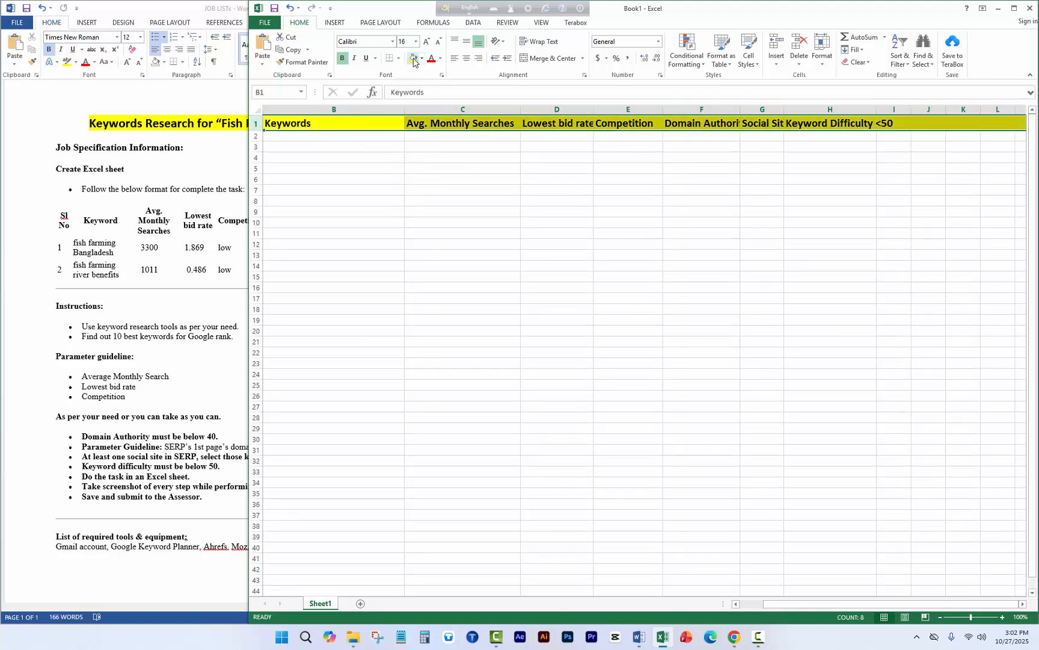
left_click(531, 185)
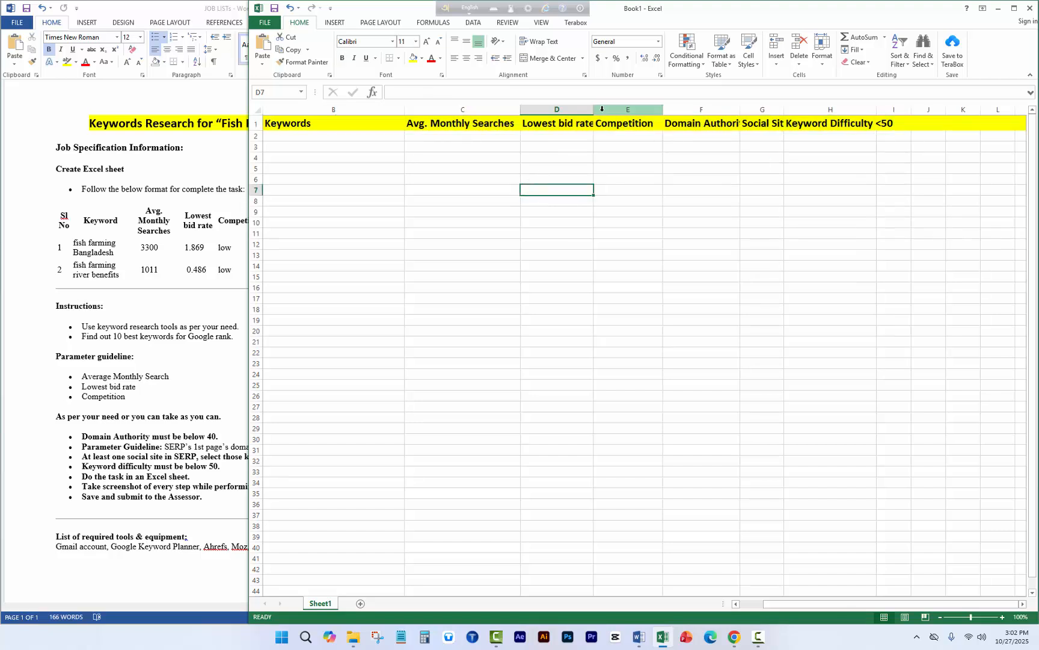
Widen columns D, F, G and H so their enlarged headings fit
left_click_drag(594, 109, 609, 108)
left_click(698, 199)
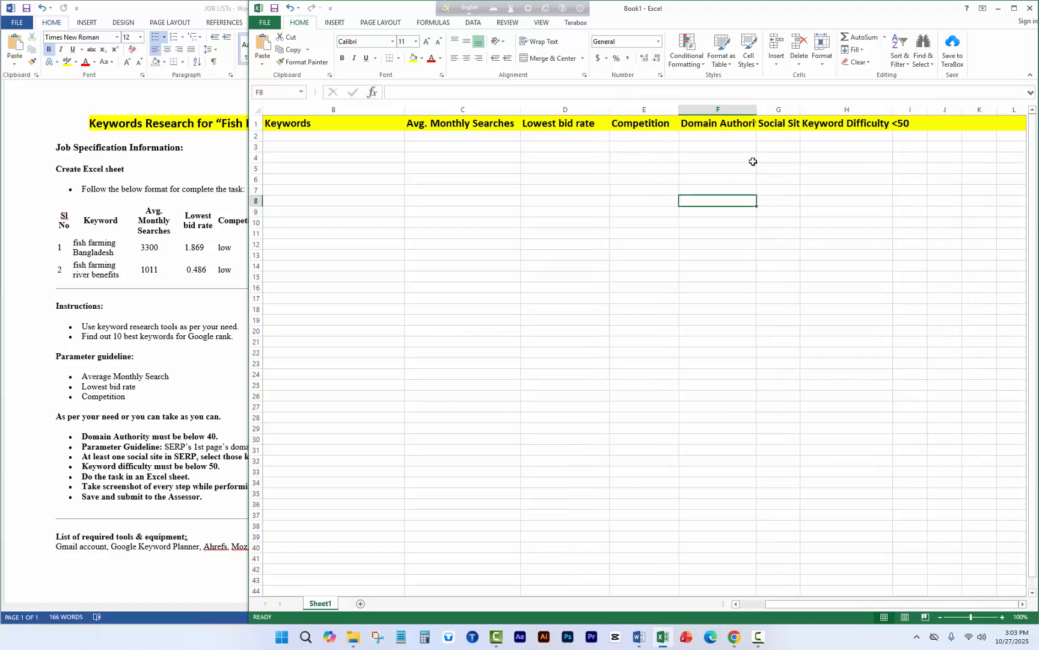
left_click_drag(756, 109, 854, 111)
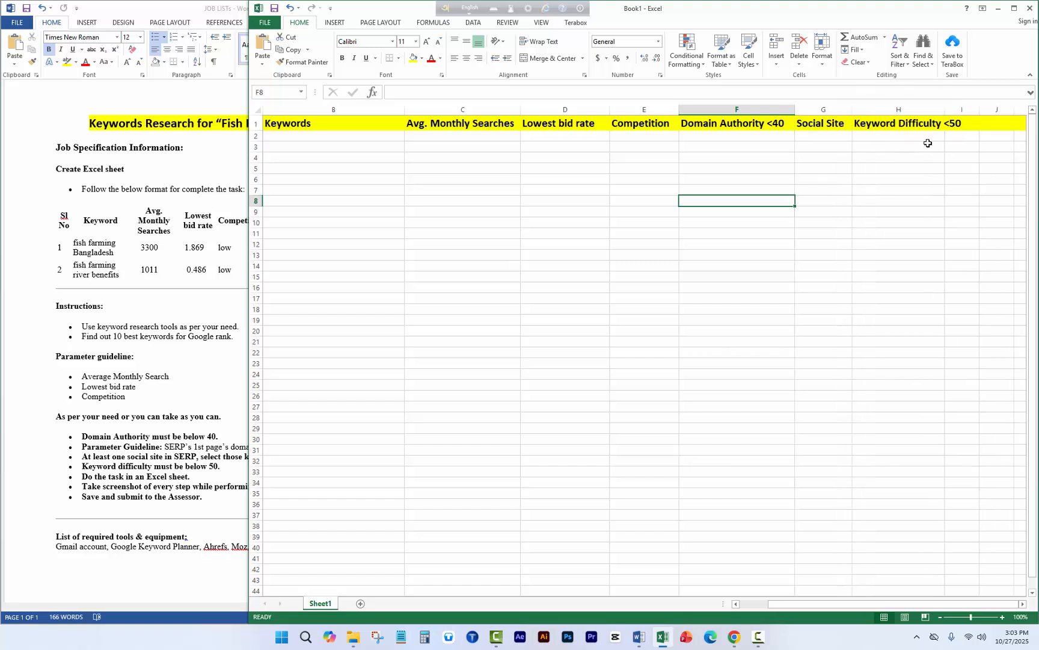
left_click_drag(946, 111, 965, 109)
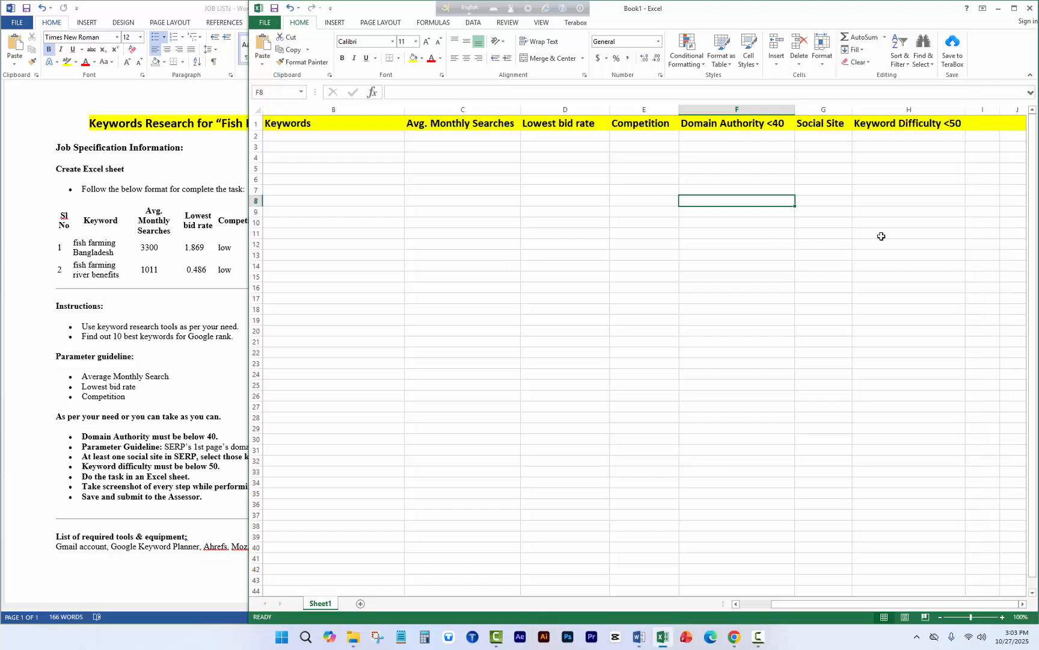
left_click(732, 225)
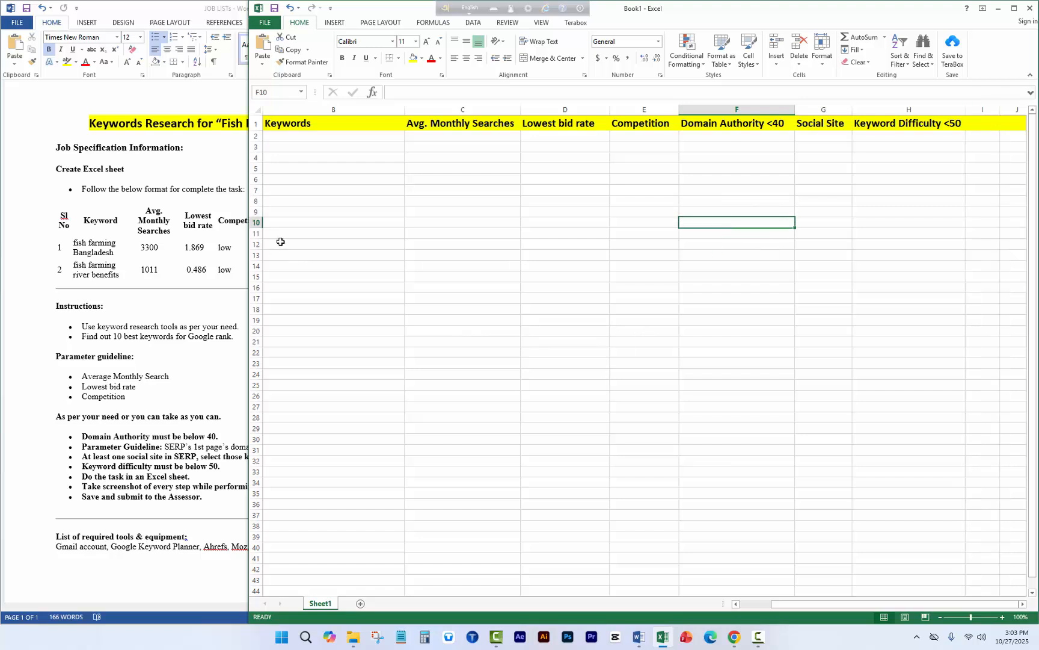
Switch to Chrome and create a new browser profile named "1" without signing in to an account
left_click(205, 162)
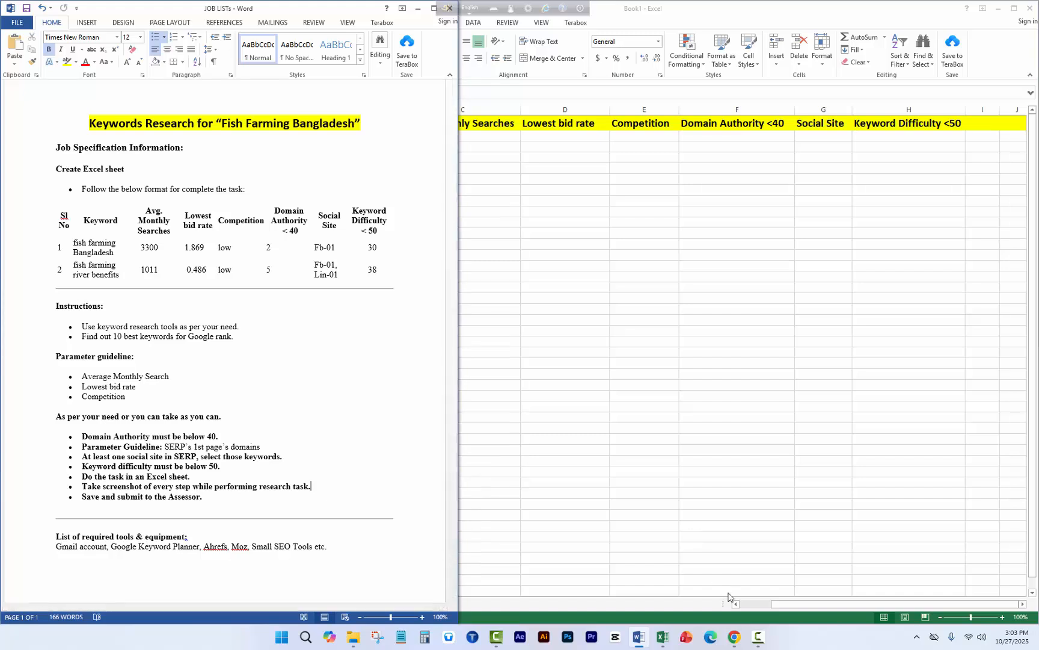
left_click(737, 641)
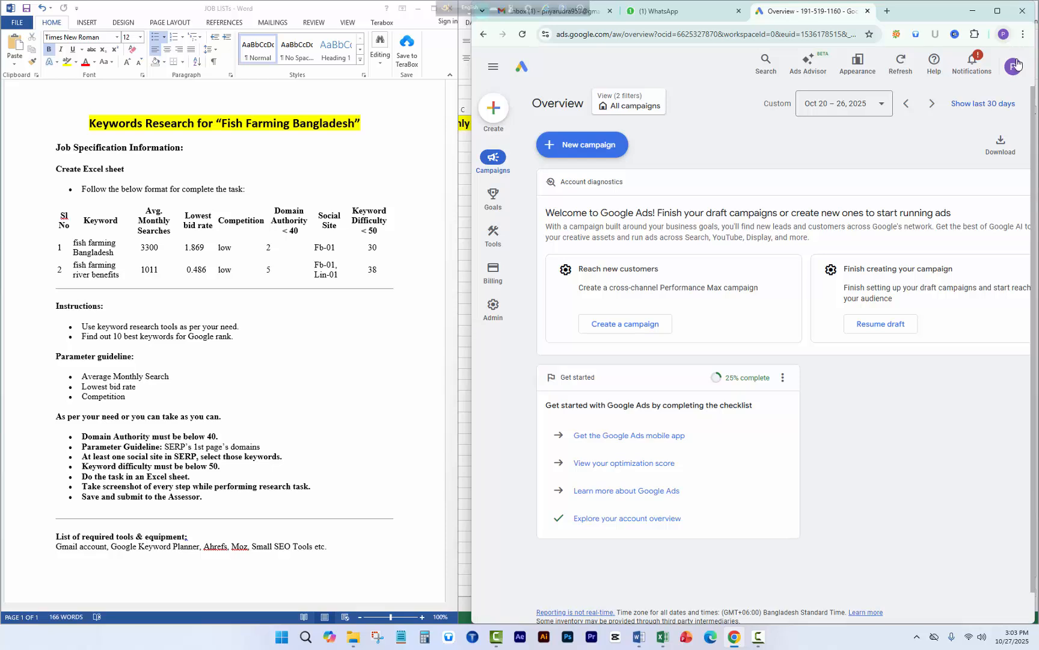
left_click(1004, 35)
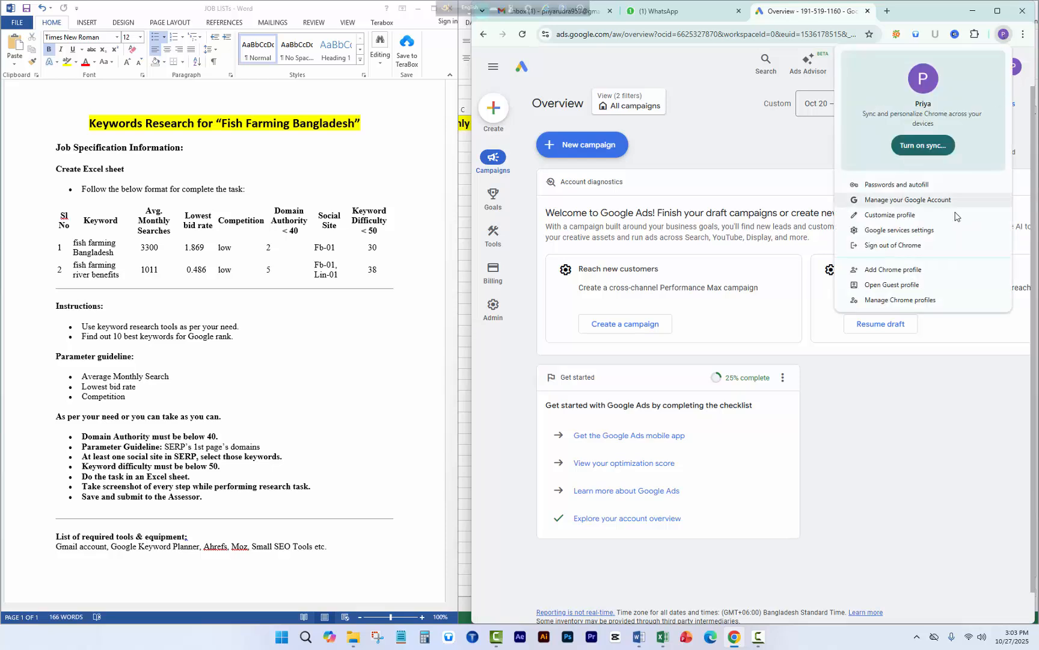
left_click(885, 302)
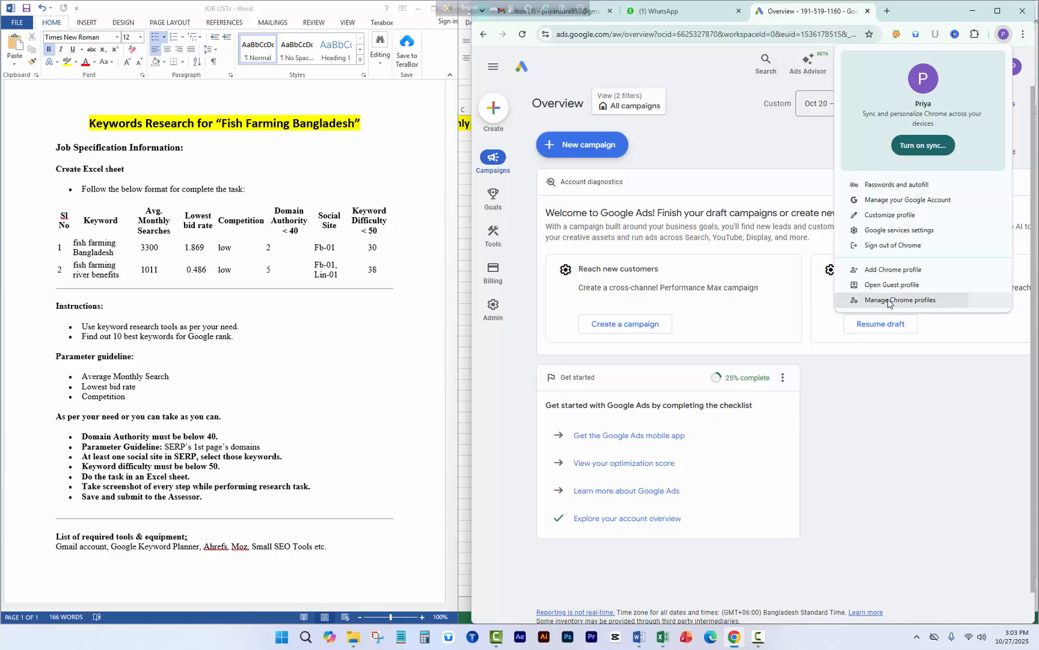
left_click(563, 348)
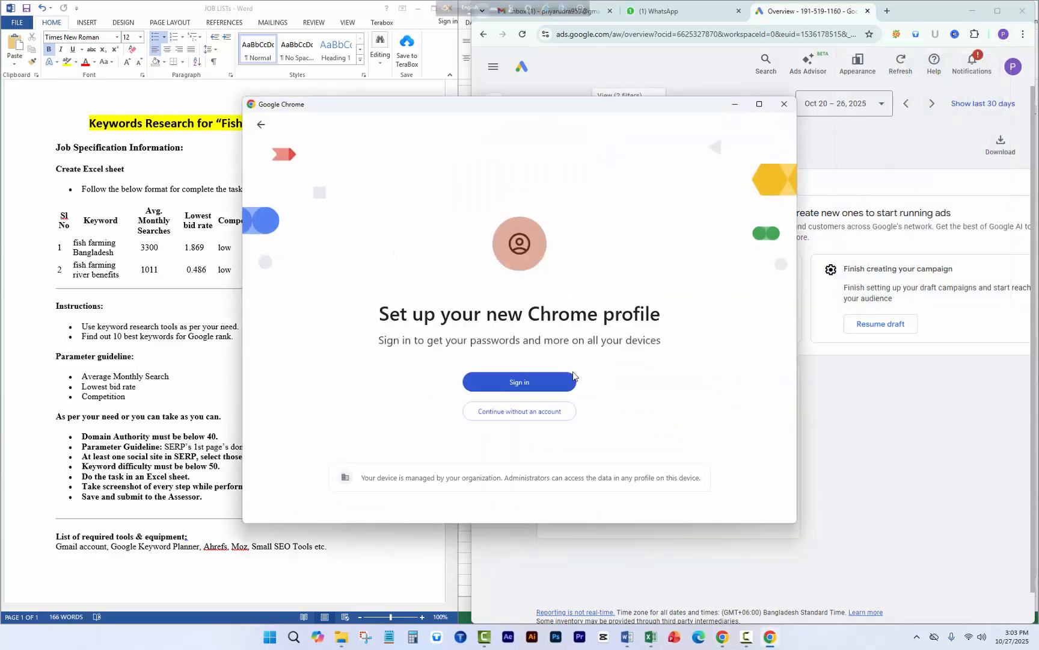
left_click(540, 416)
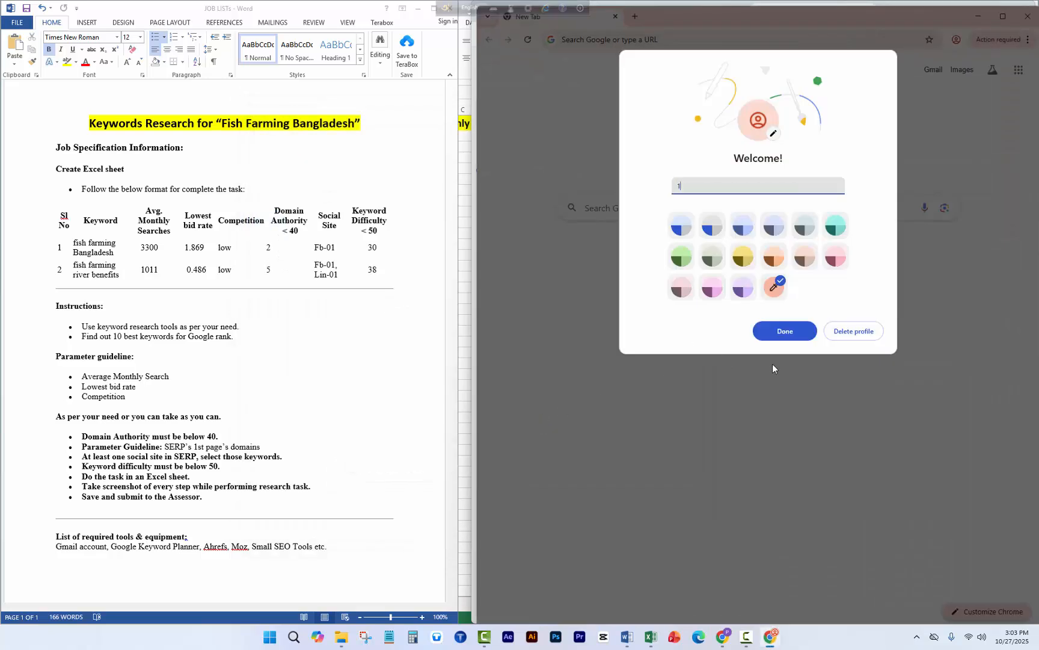
left_click(793, 332)
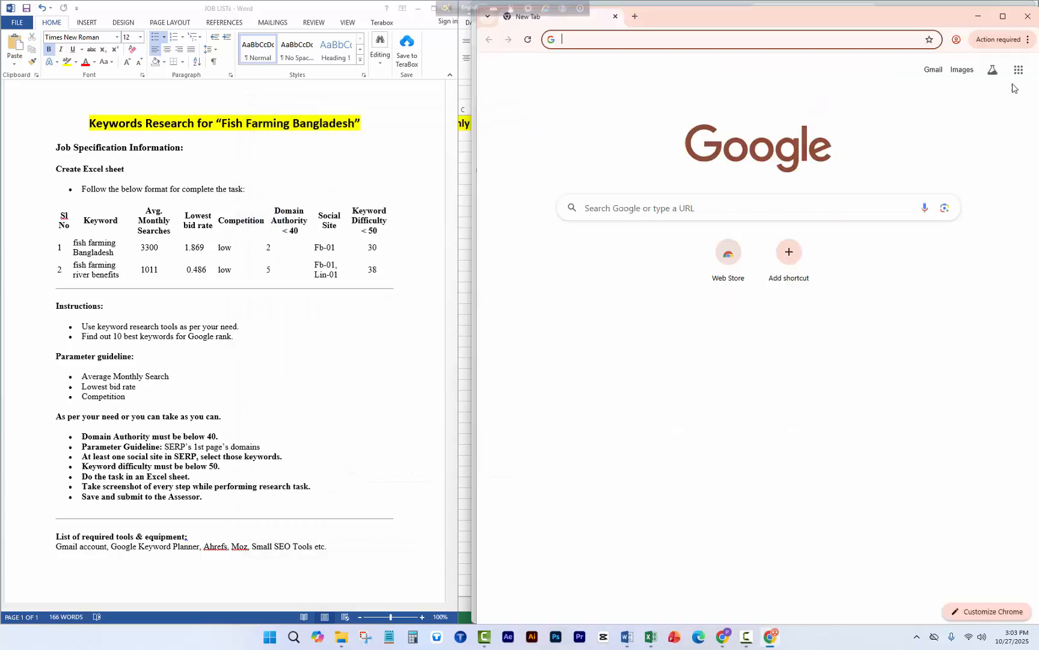
left_click(1029, 39)
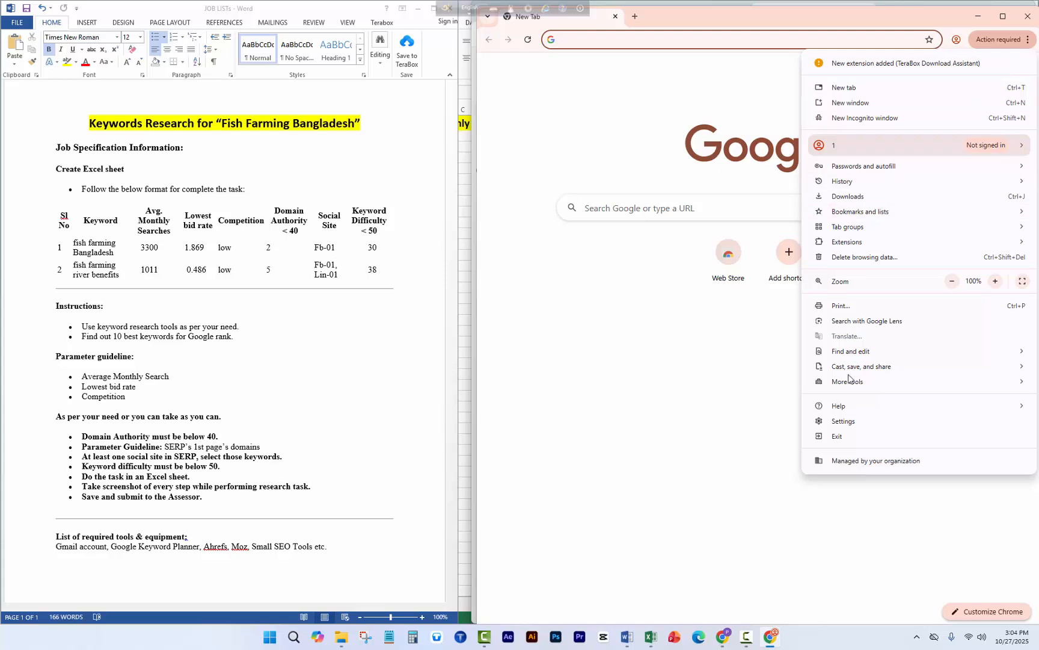
left_click(1021, 19)
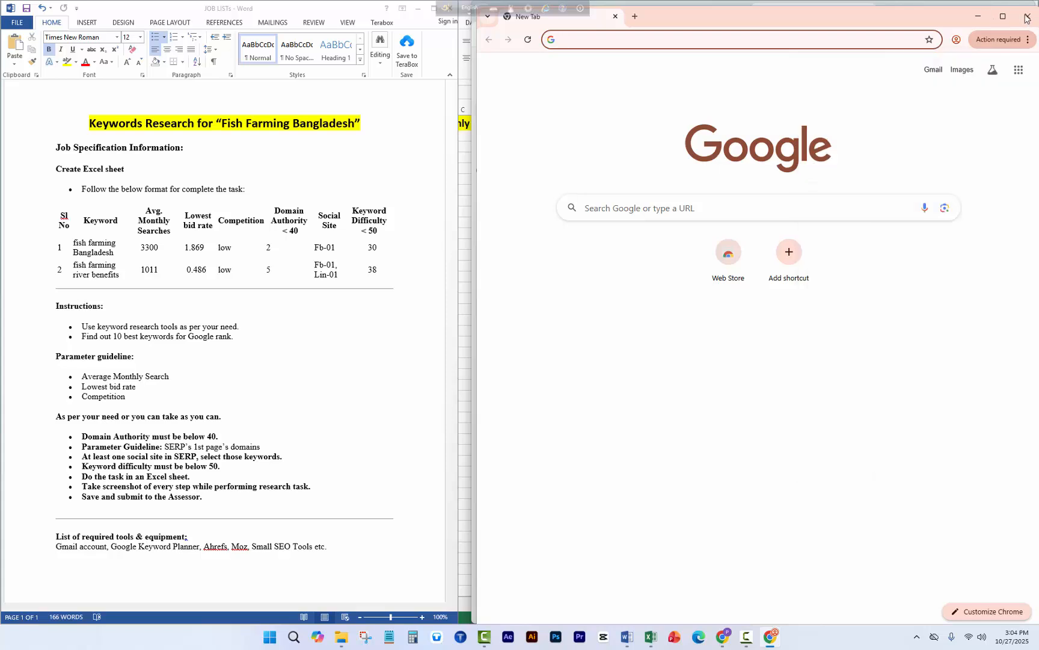
Close the profile "1" window, create another Chrome profile named "2" without signing in to an account, and close its window
left_click(1026, 16)
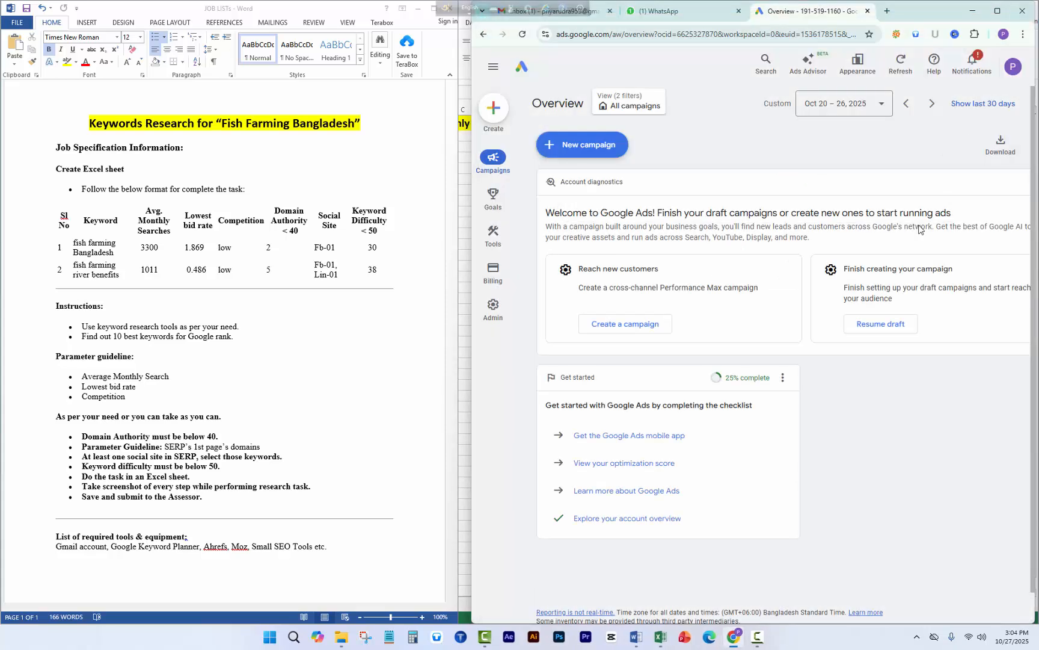
left_click(1003, 34)
left_click(893, 344)
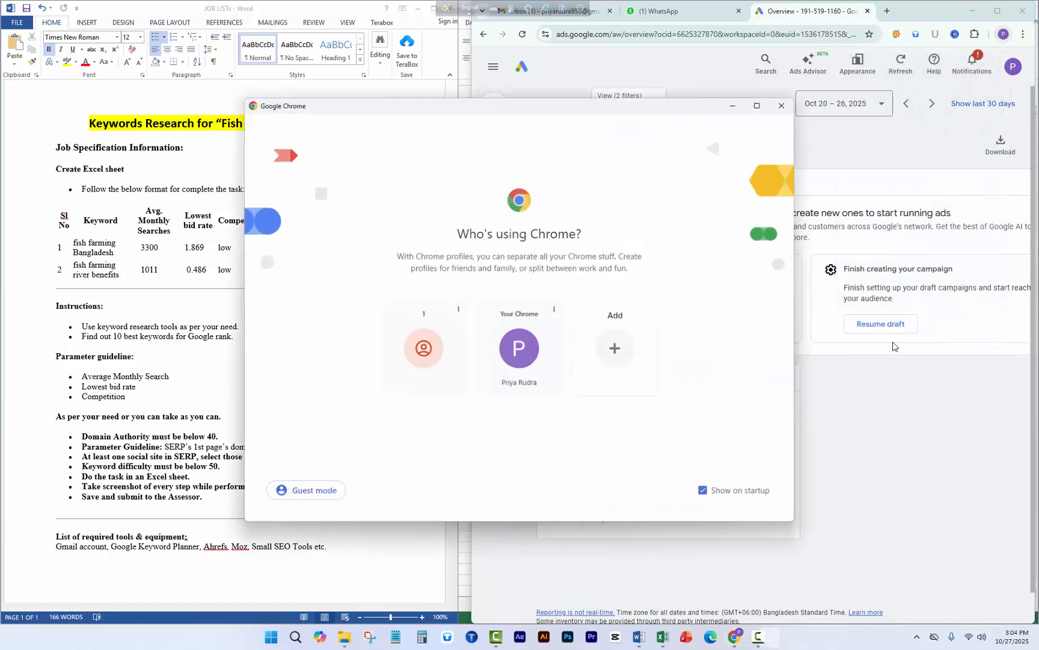
left_click(614, 346)
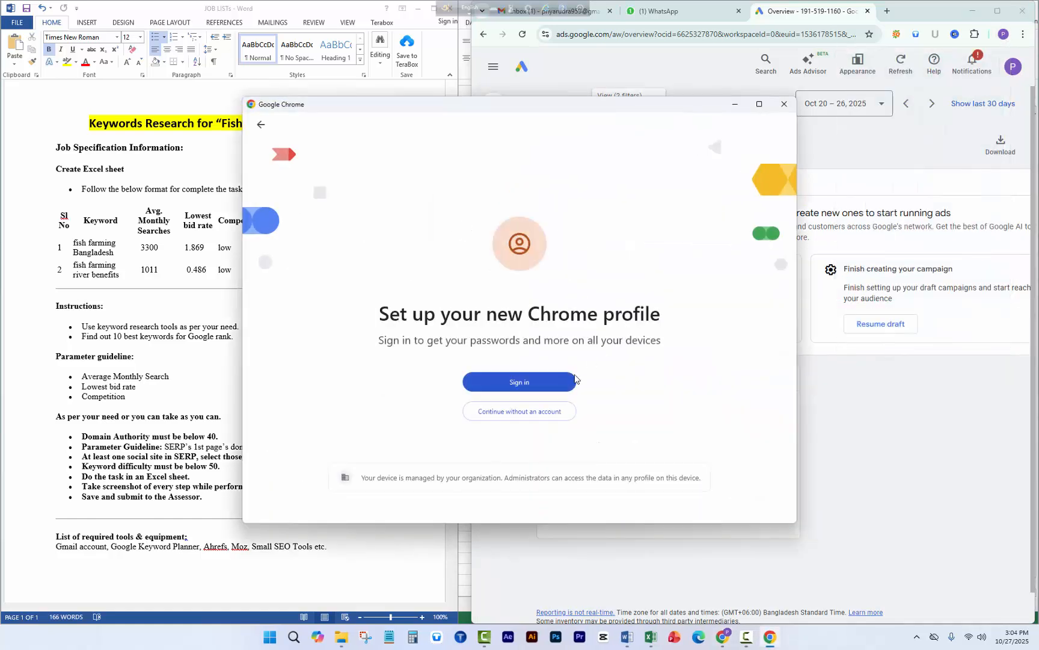
left_click(551, 414)
type("2")
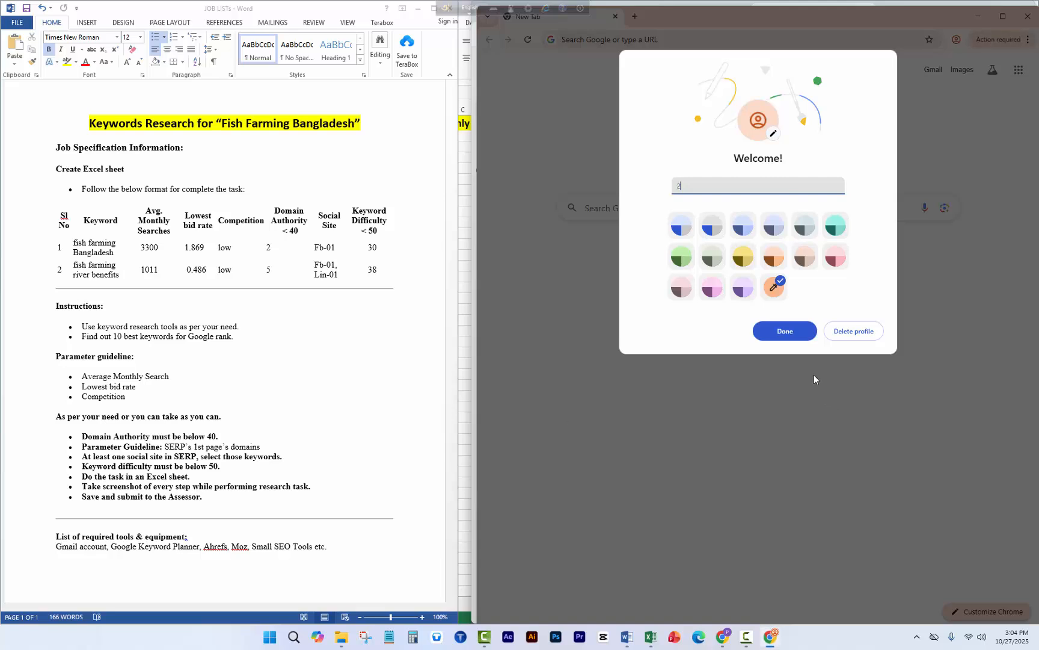
left_click(793, 335)
left_click(1028, 17)
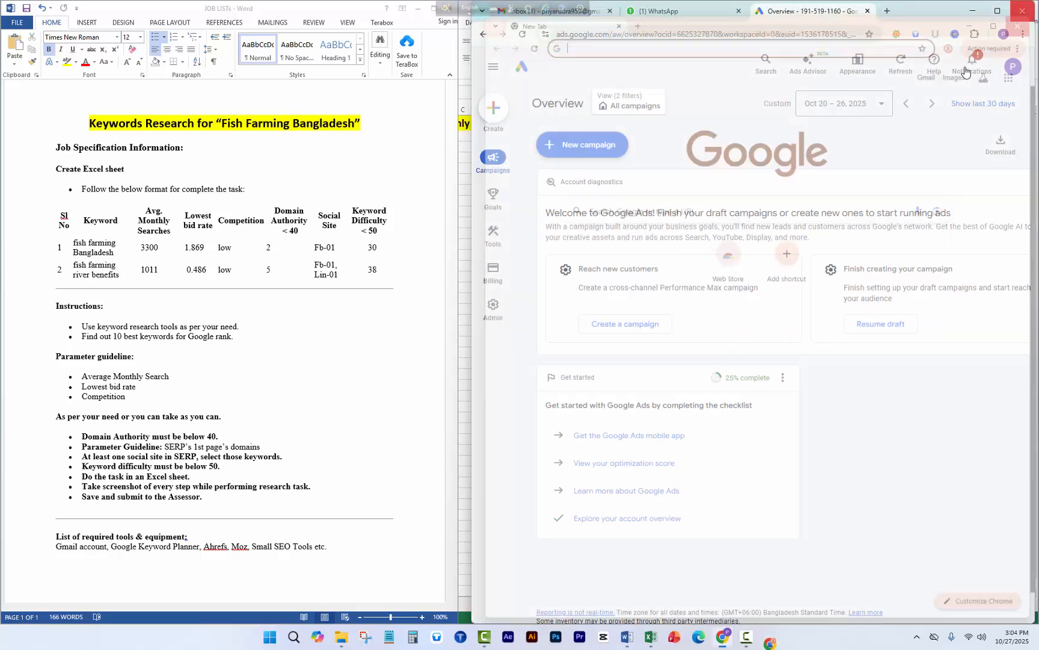
Create a Chrome profile named "4" without signing in to an account and close its window
key("ctrl+t")
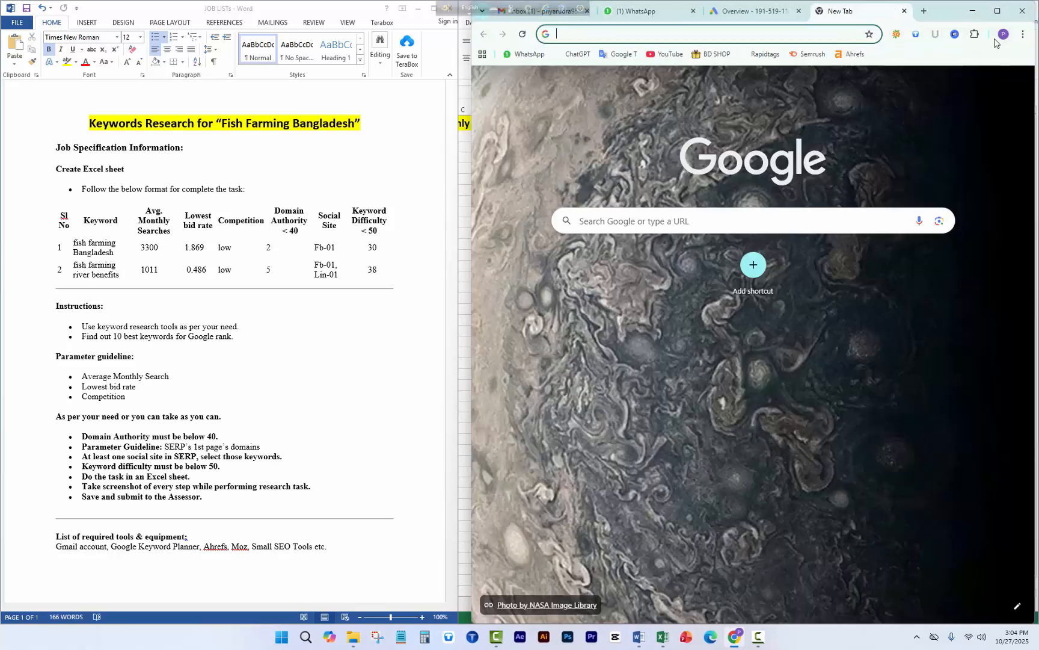
left_click(1002, 35)
left_click(877, 359)
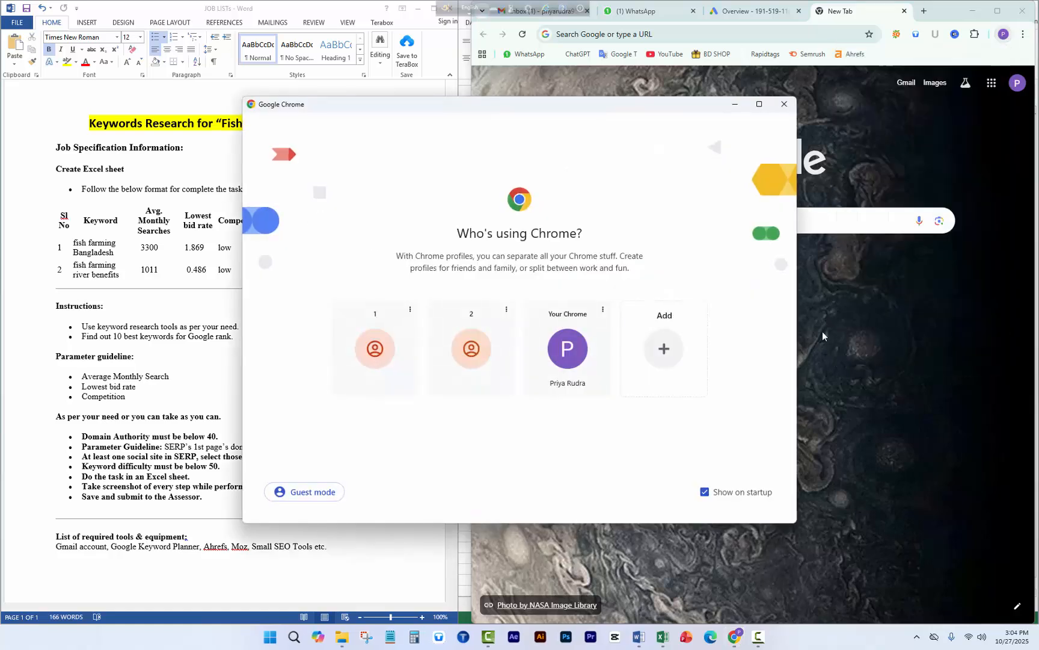
left_click(662, 352)
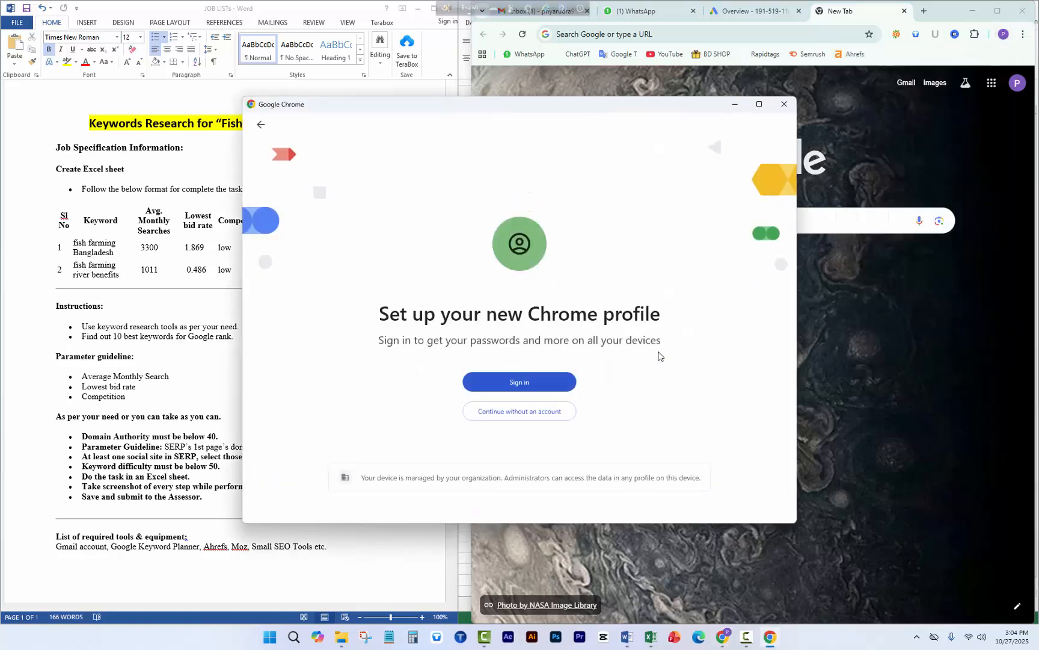
left_click(541, 411)
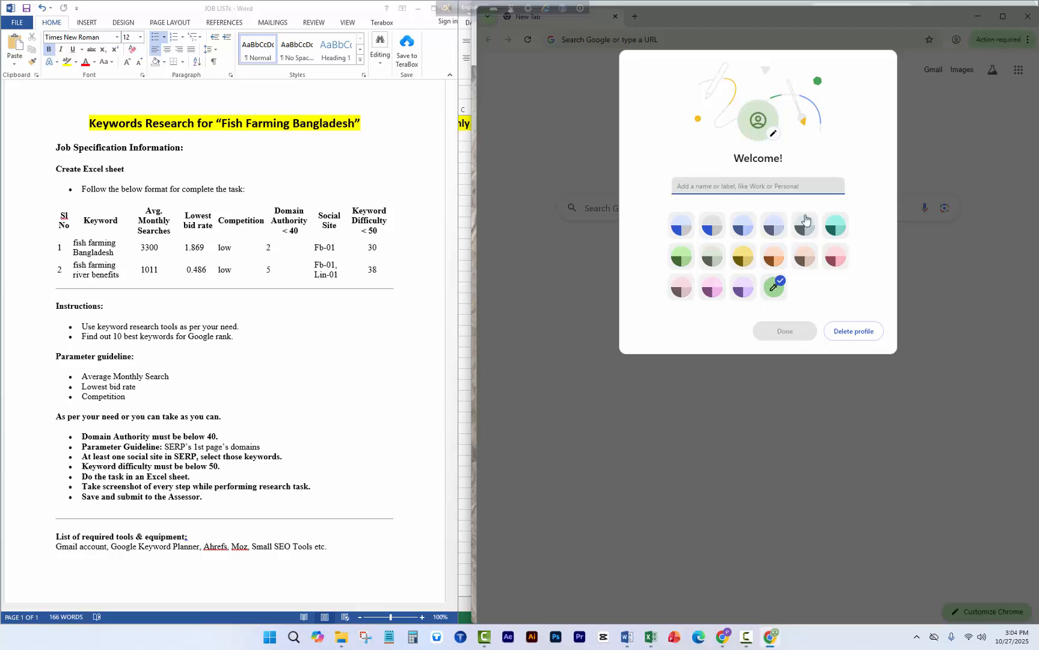
type("4")
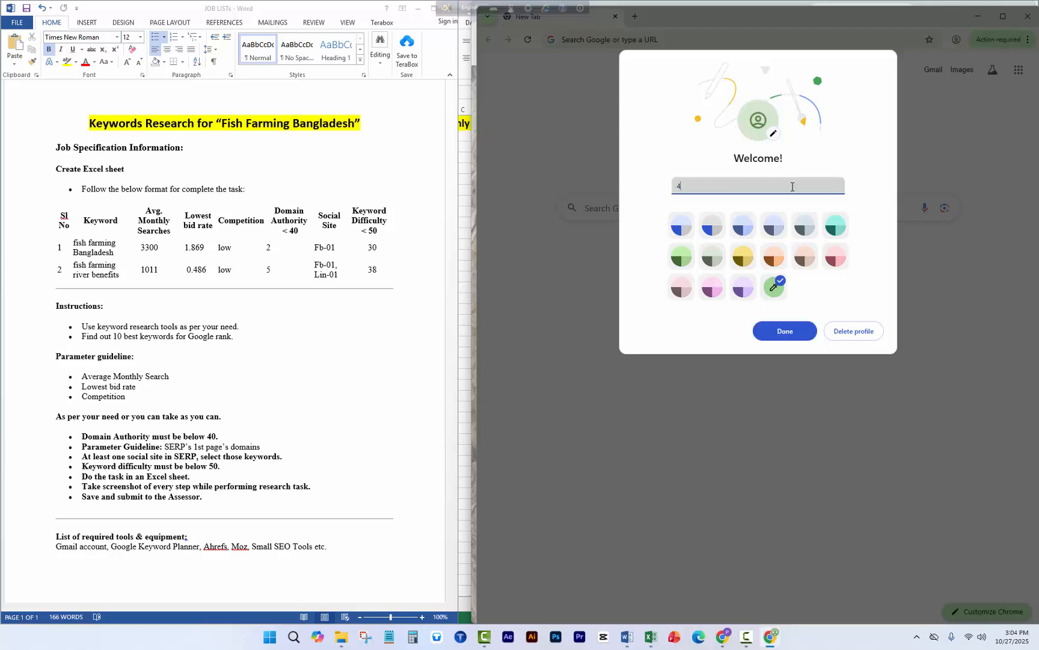
left_click(791, 335)
left_click(1028, 17)
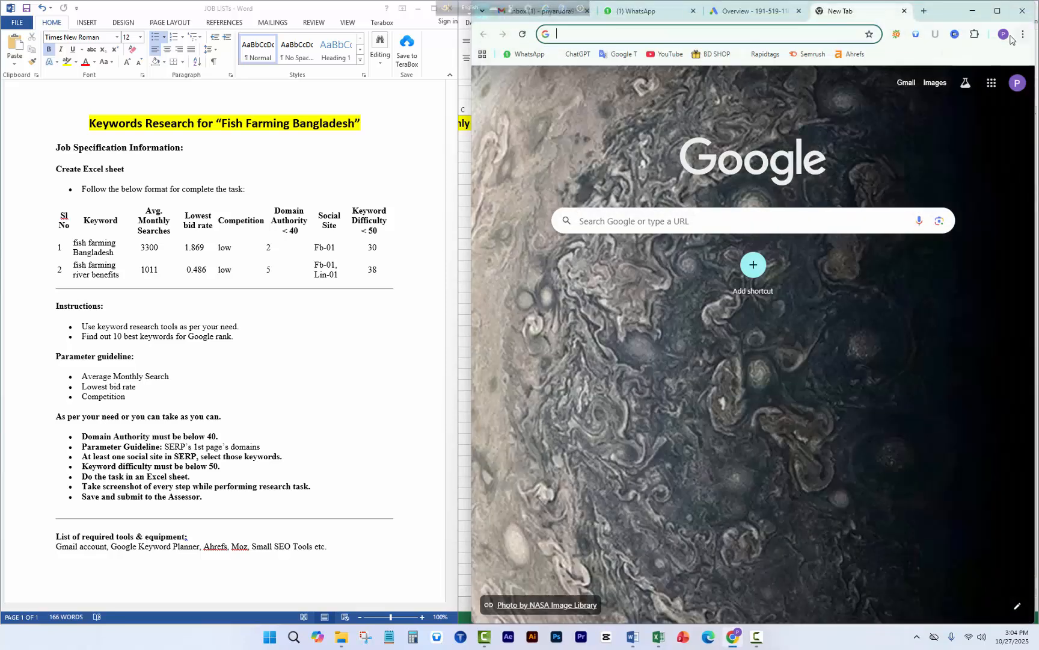
Create a Chrome profile named "5" without signing in to an account, close its window and check the list of profiles
left_click(1004, 35)
left_click(882, 375)
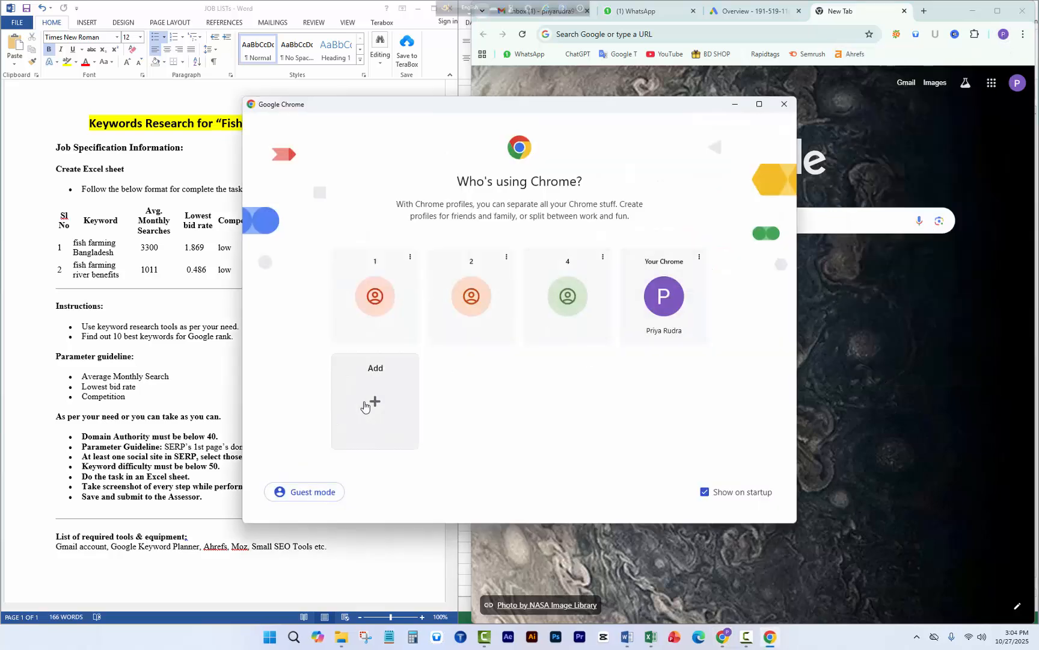
left_click(370, 394)
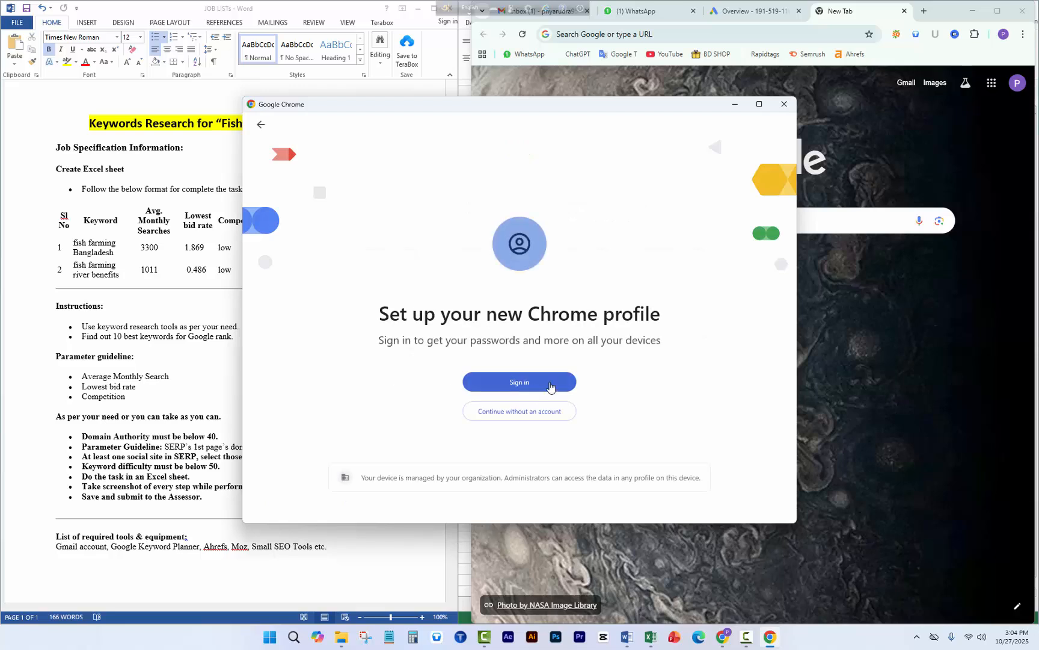
left_click(543, 415)
type("5")
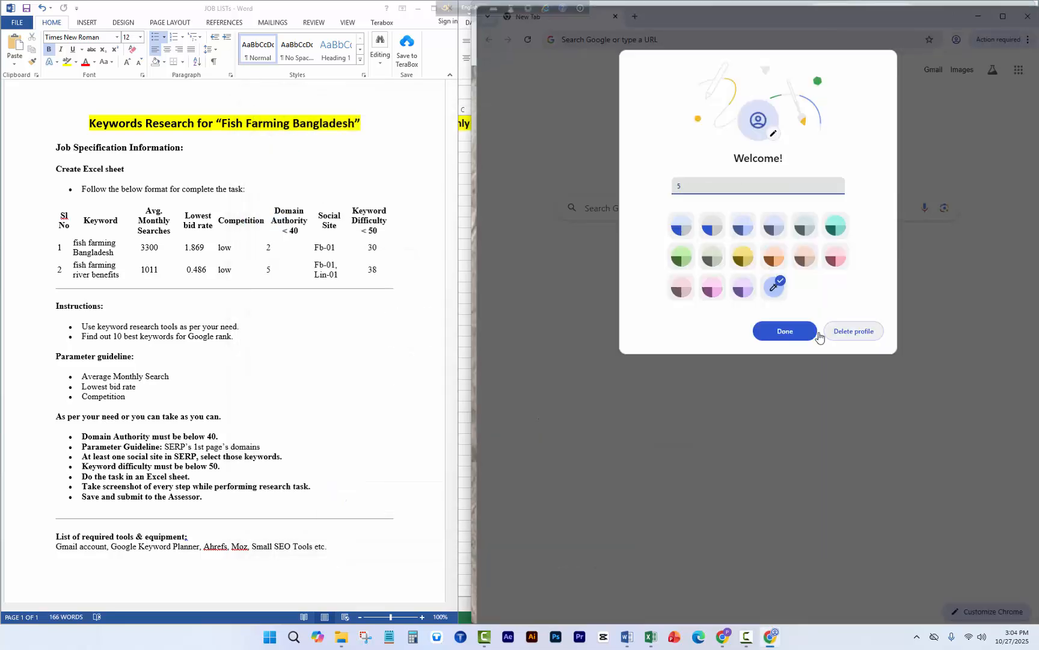
left_click(788, 332)
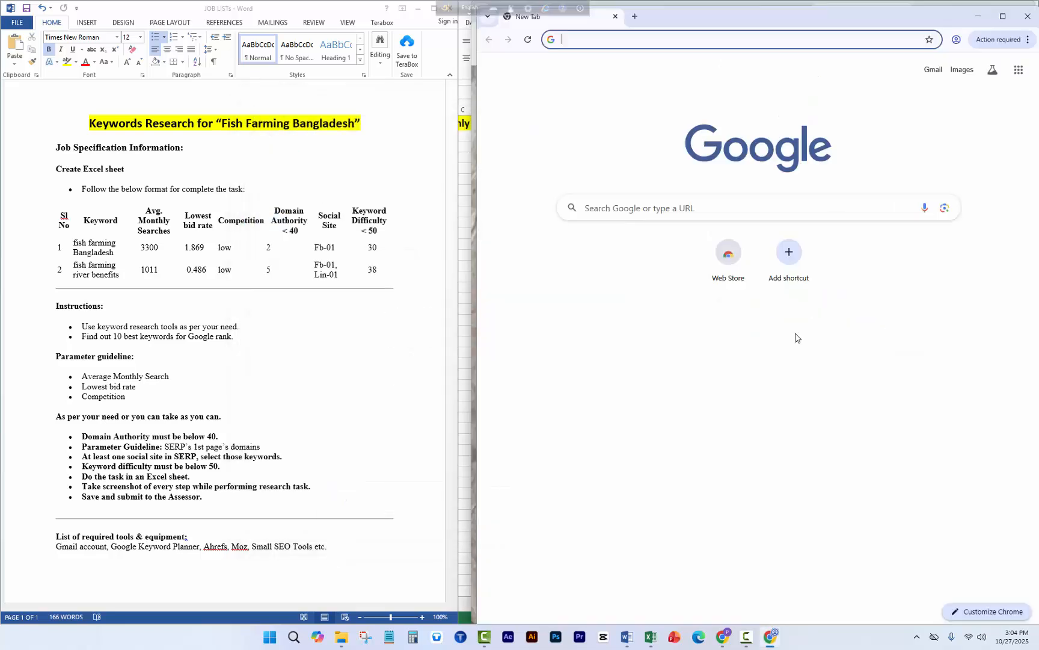
left_click(1028, 16)
left_click(1004, 33)
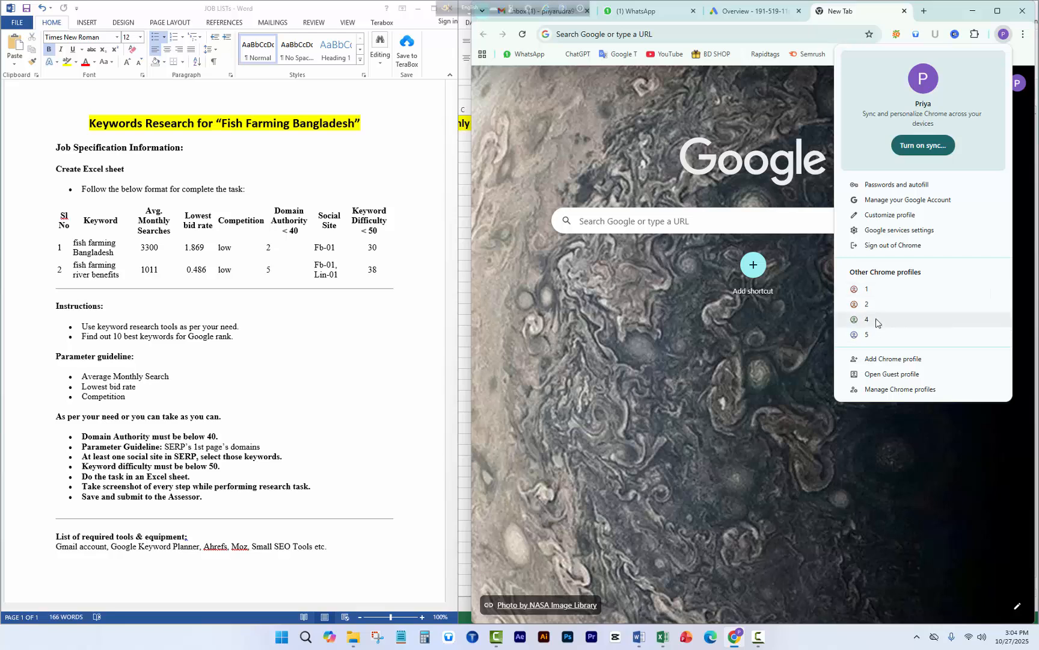
left_click(789, 84)
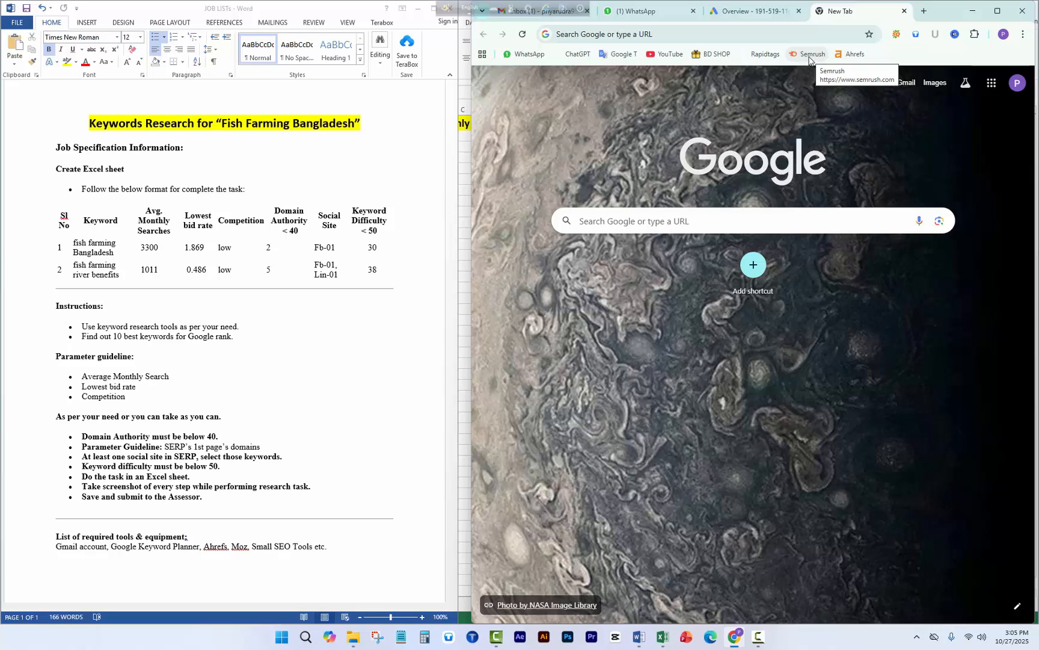
Open the bookmarked Semrush site, look over its home page and close it
left_click(809, 54)
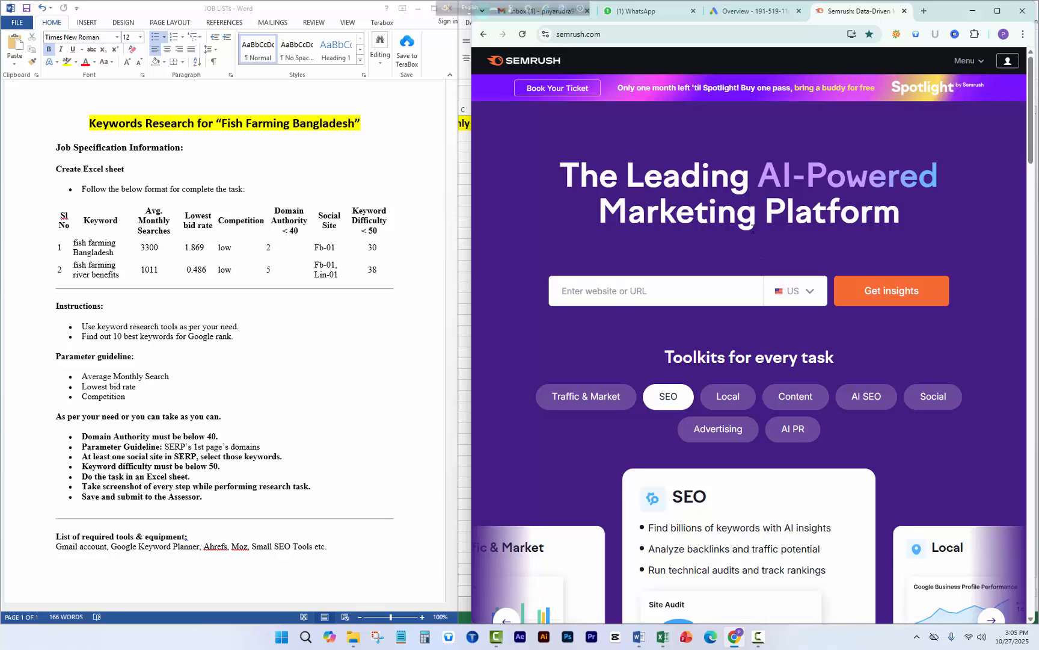
scroll(753, 228, "down", 5)
scroll(752, 229, "up", 5)
left_click(904, 12)
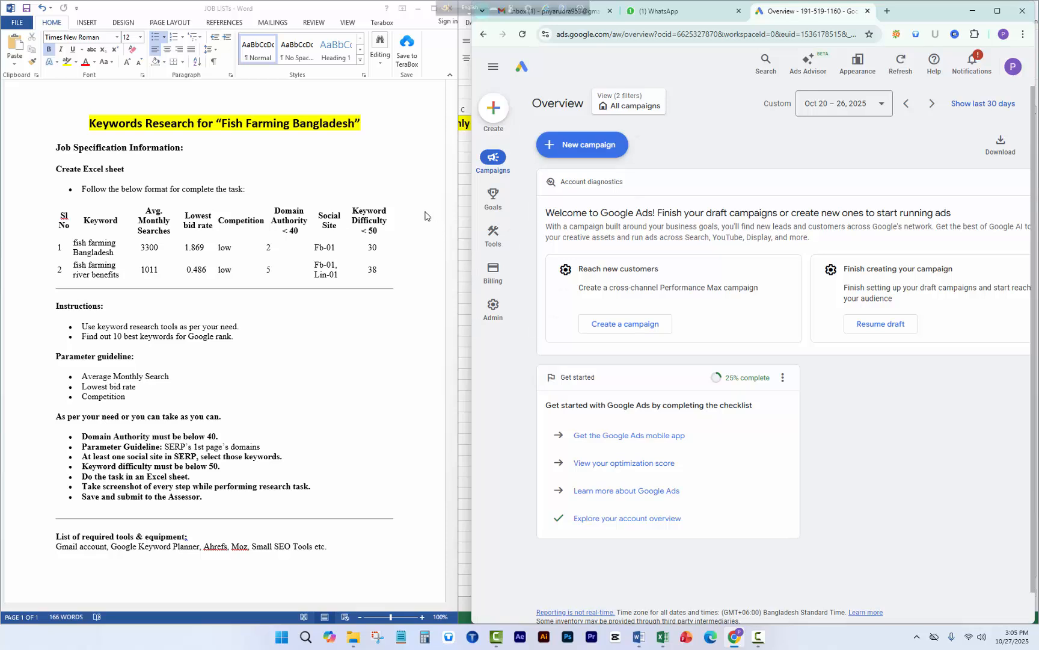
Switch to the Word document and copy the keyword "fish farming Bangladesh" from the first row of the format table
left_click(120, 273)
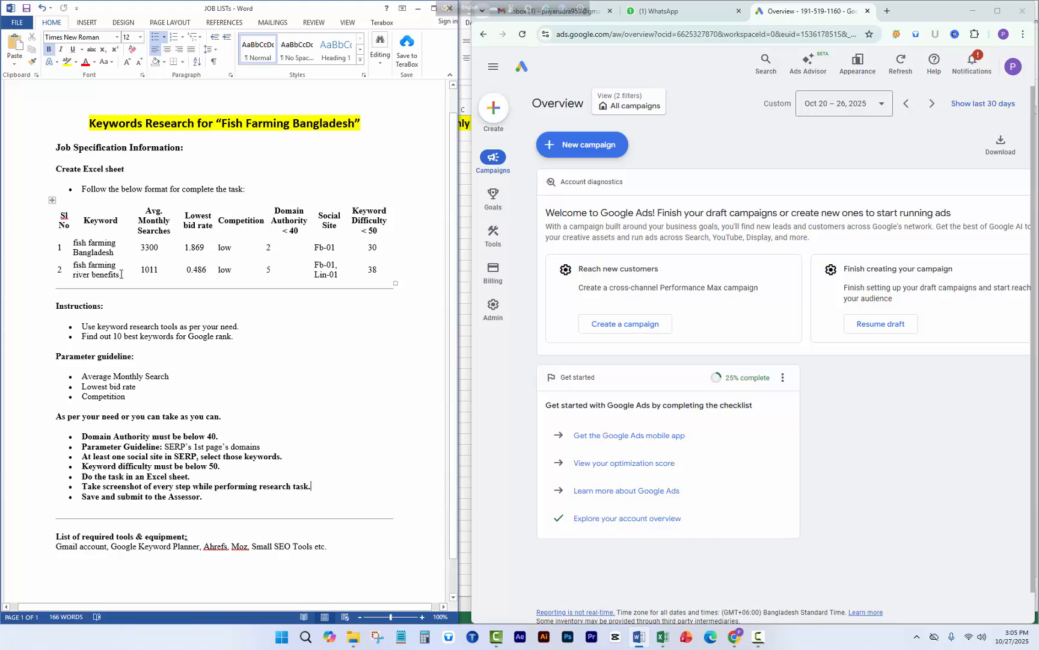
left_click_drag(120, 273, 75, 243)
left_click(117, 252)
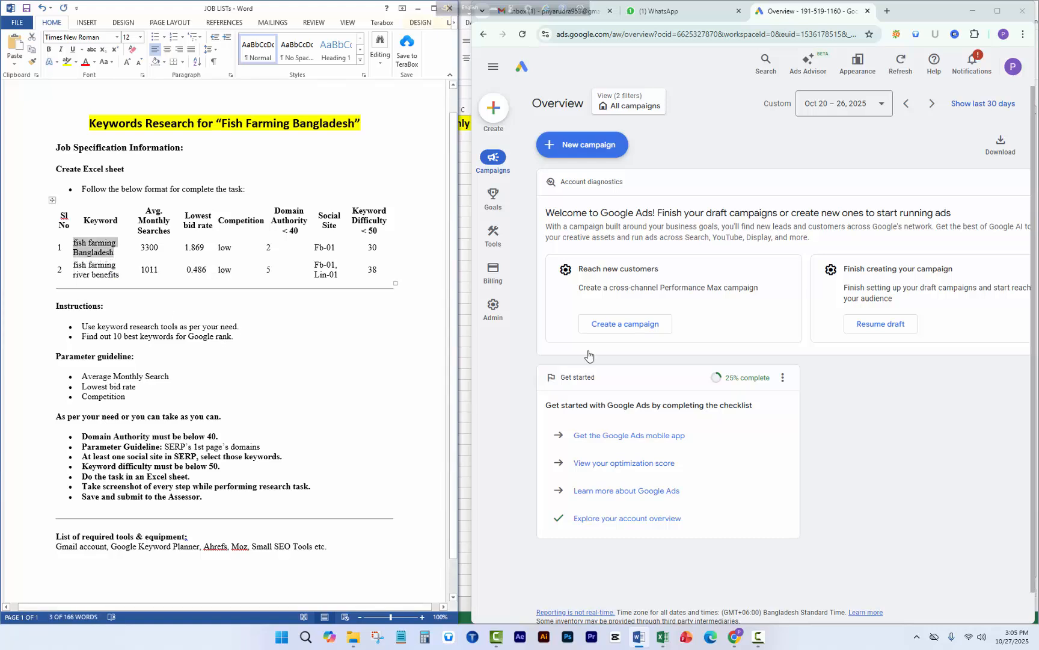
Switch back to Google Ads in Chrome, maximize the window, open Keyword Planner and dismiss its introductory tip
left_click(795, 17)
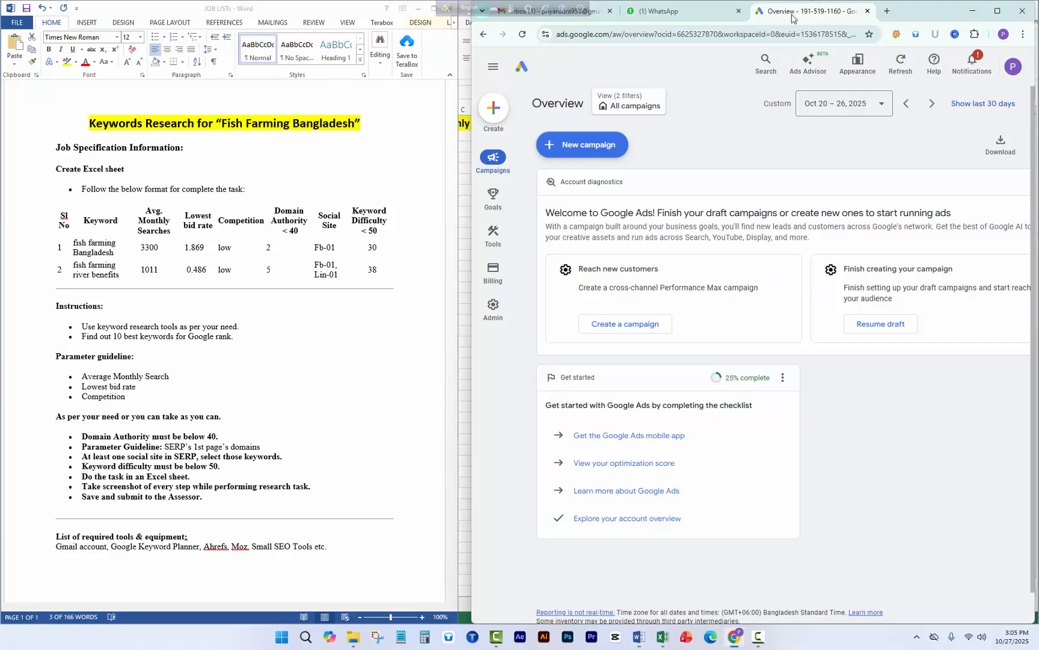
left_click(997, 11)
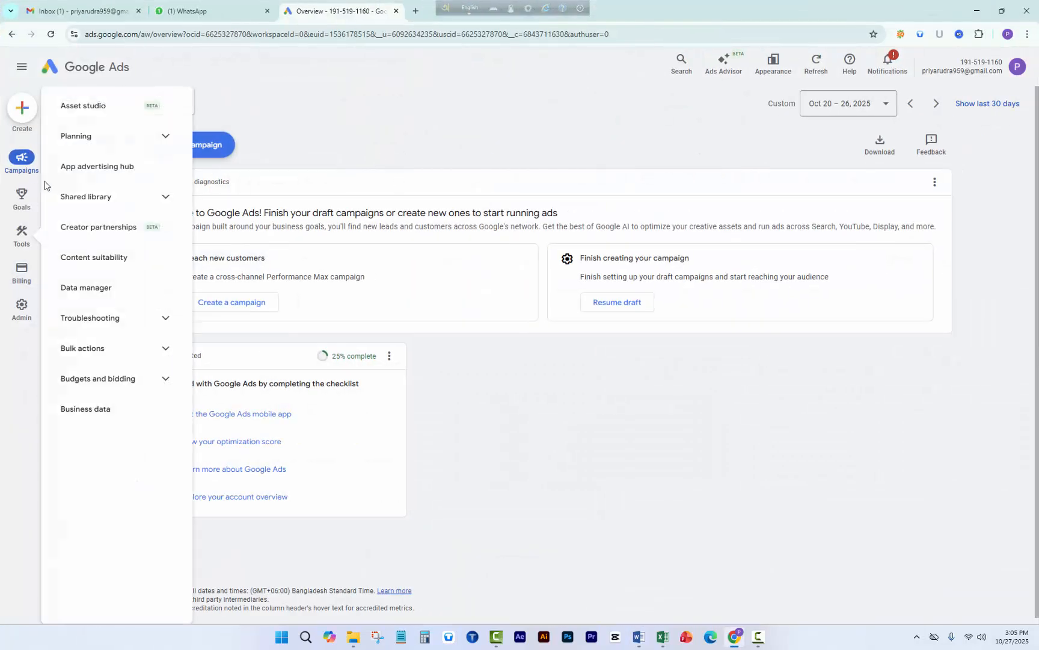
mouse_move(23, 316)
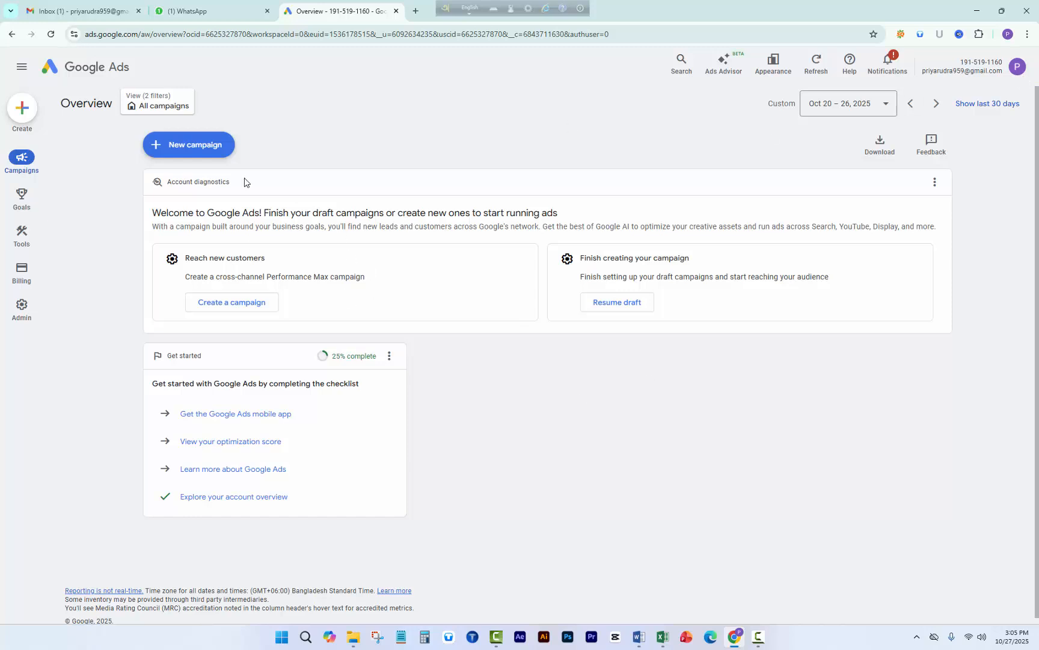
mouse_move(22, 238)
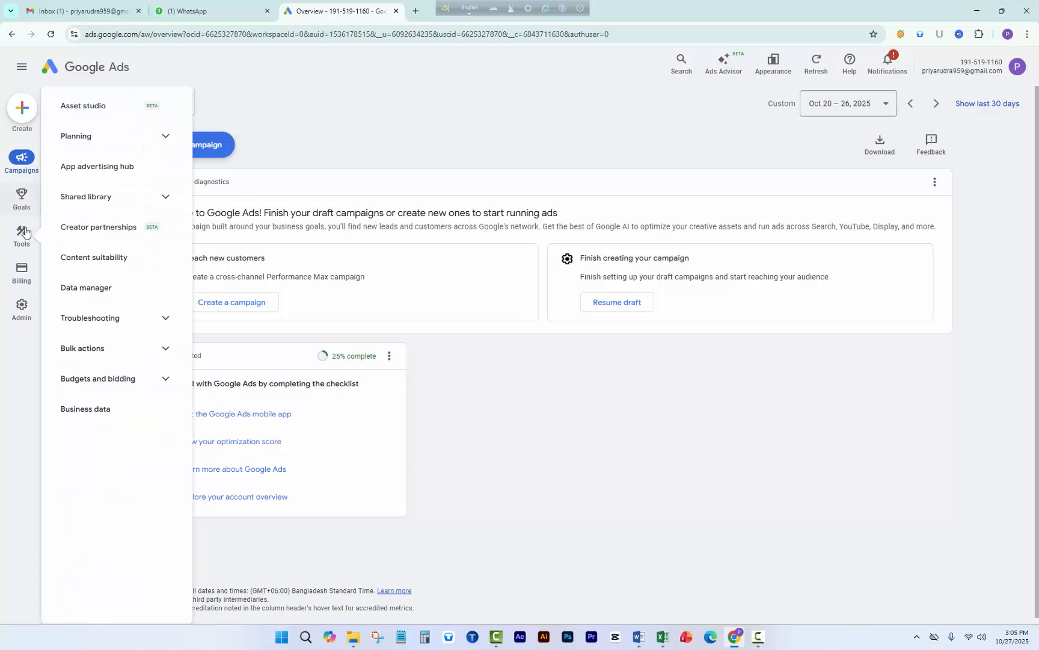
left_click(139, 138)
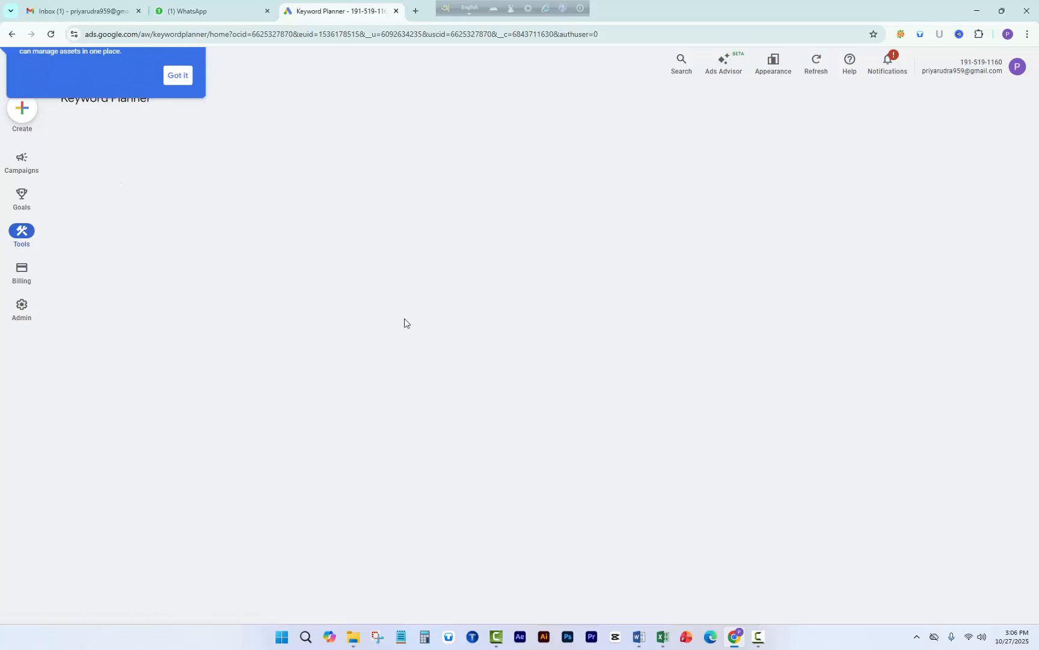
left_click(180, 76)
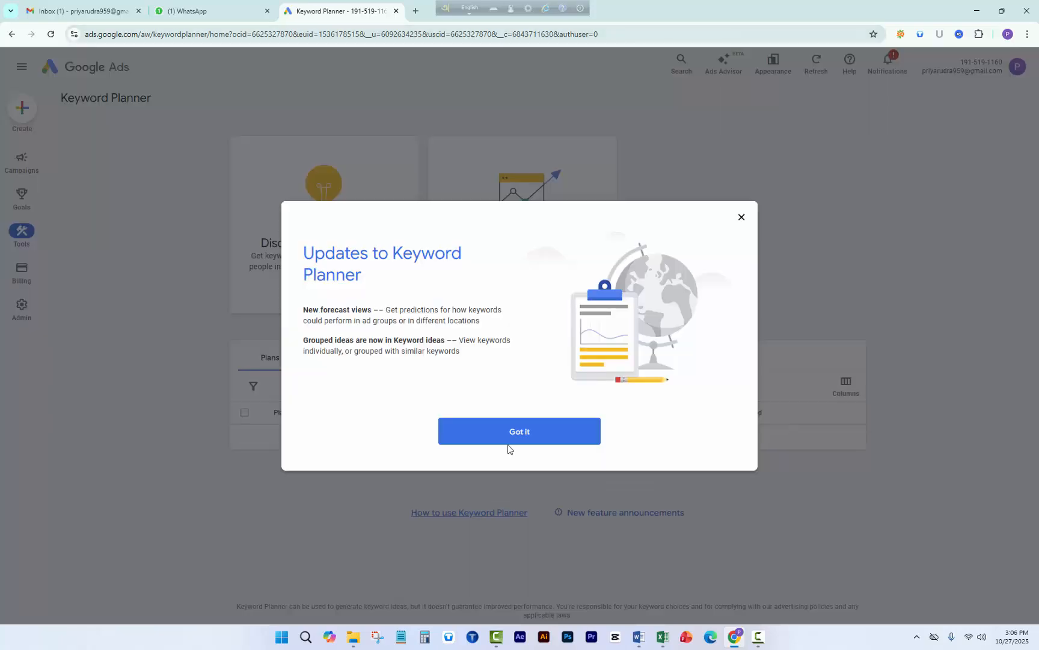
left_click(508, 442)
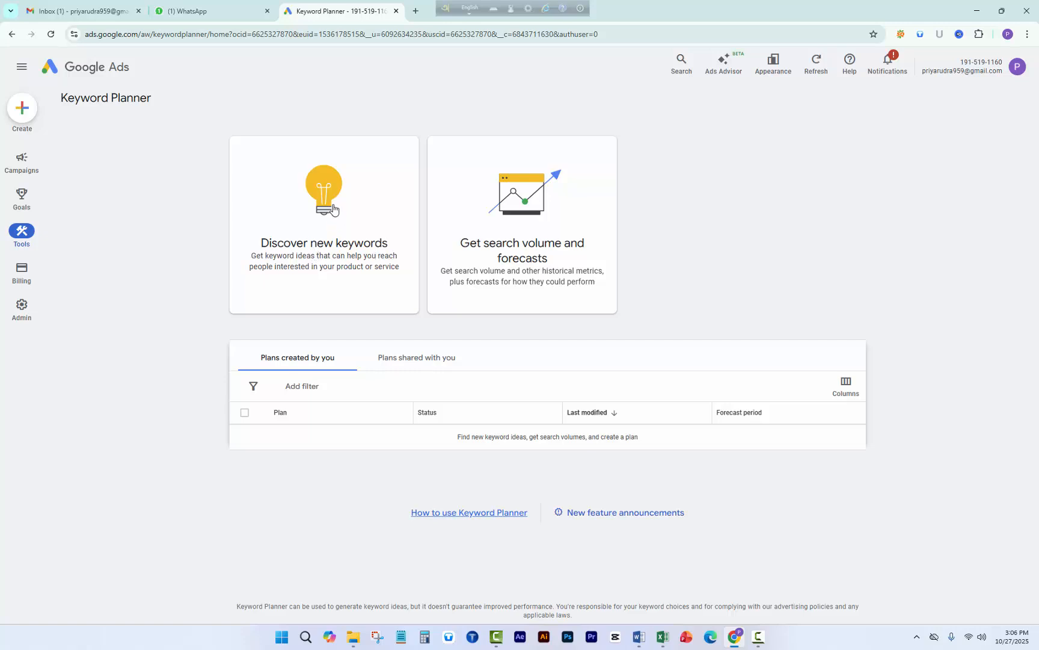
Discover new keywords for "fish farming Bangladesh" with English as the language and Bangladesh as the location
left_click(334, 212)
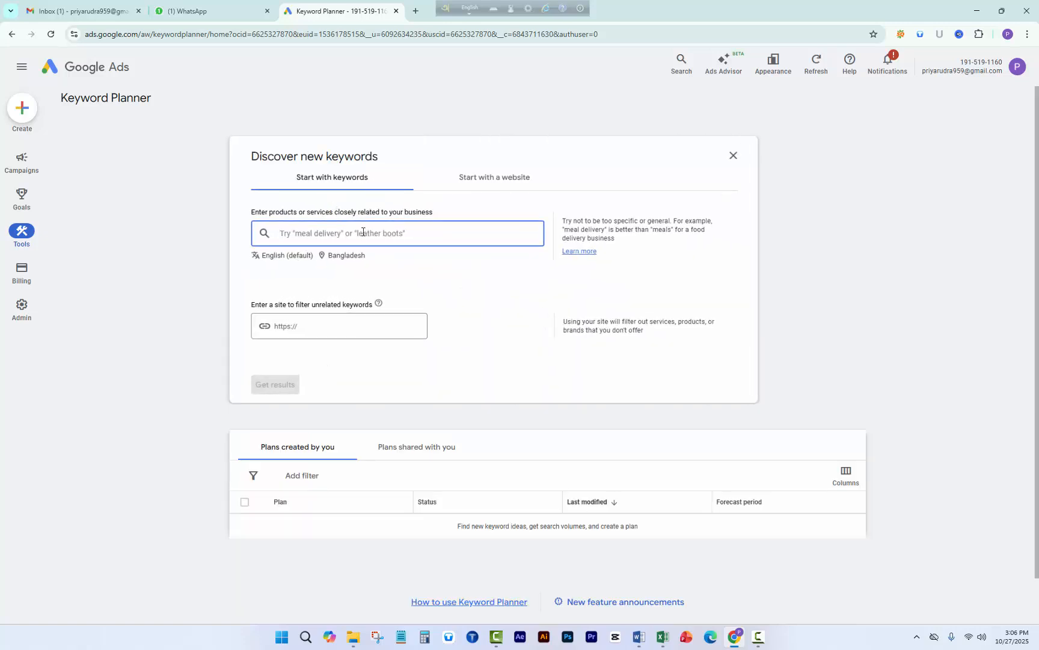
type("fish farming Bangladesh")
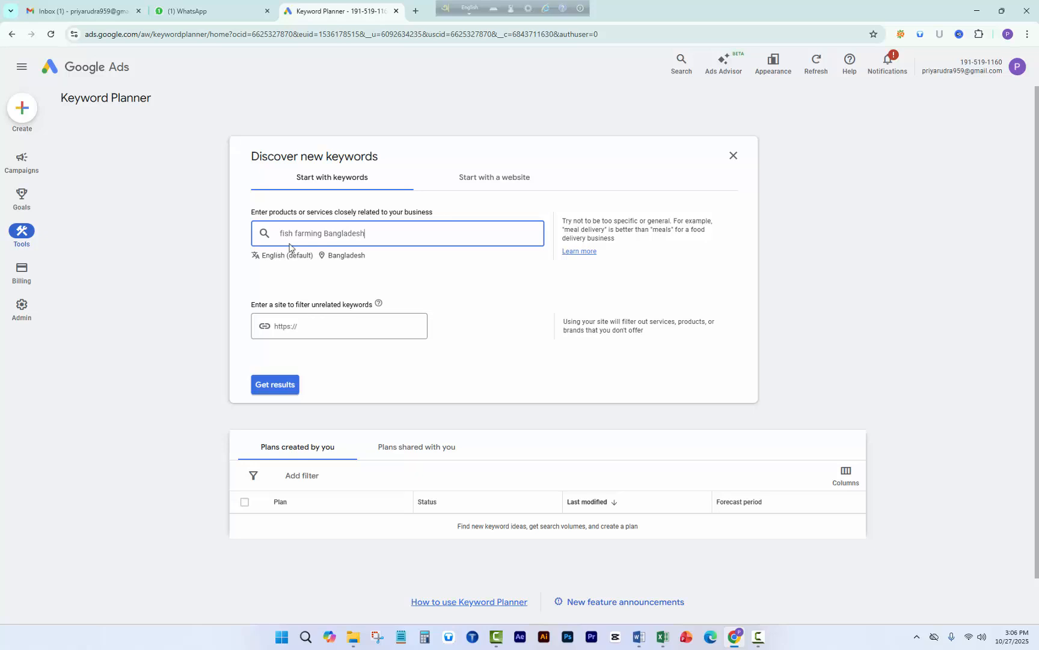
left_click(275, 385)
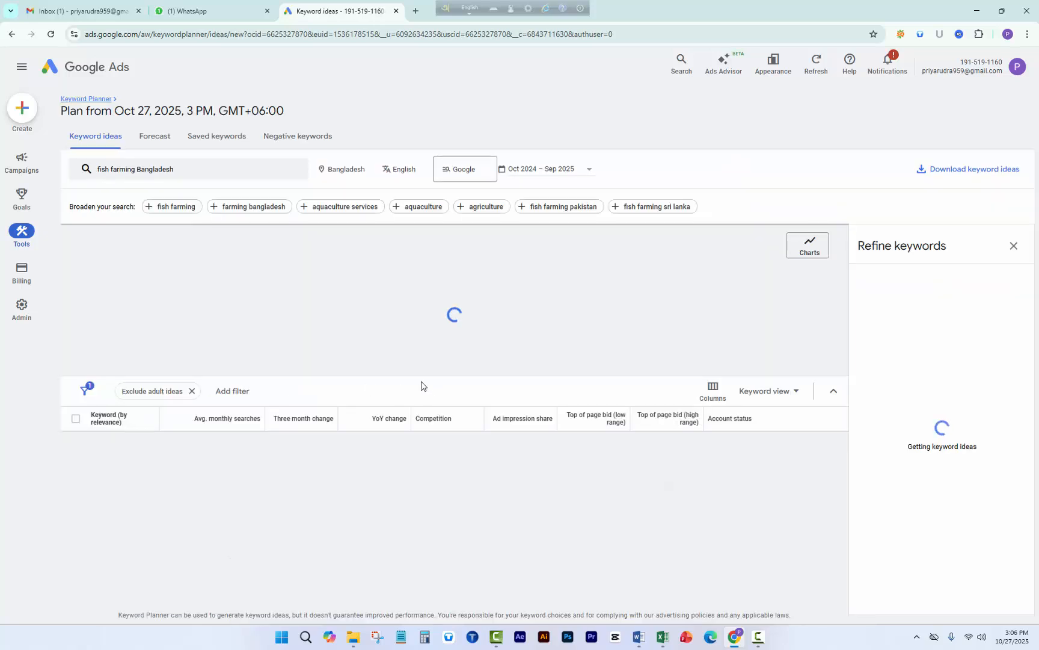
Look through the keyword ideas and widen the Keyword column so the full phrases fit
scroll(476, 411, "down", 5)
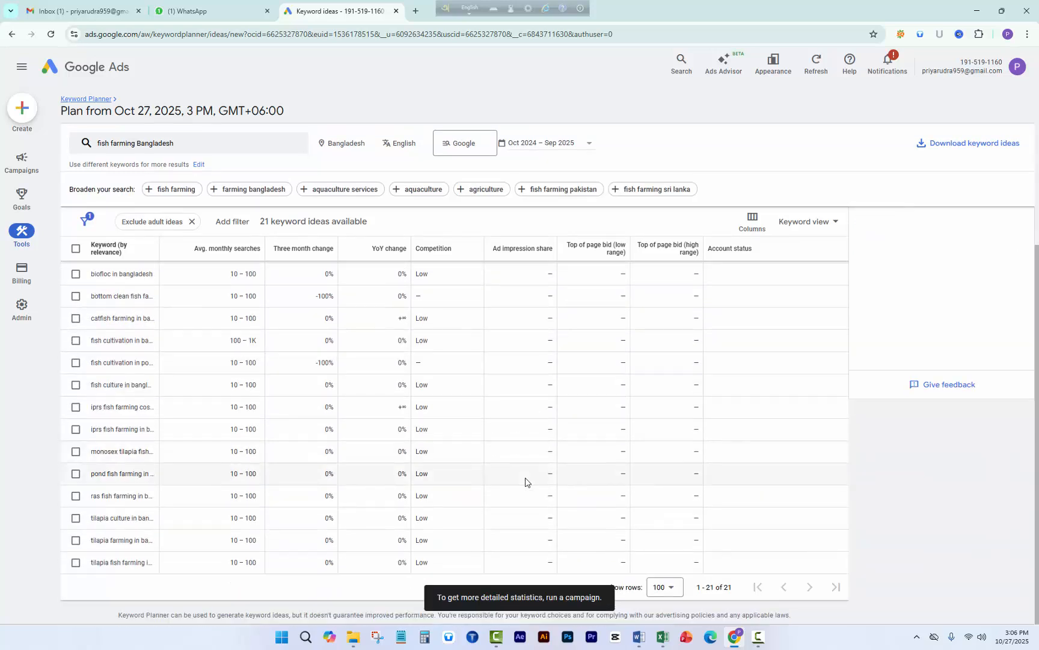
scroll(339, 431, "up", 4)
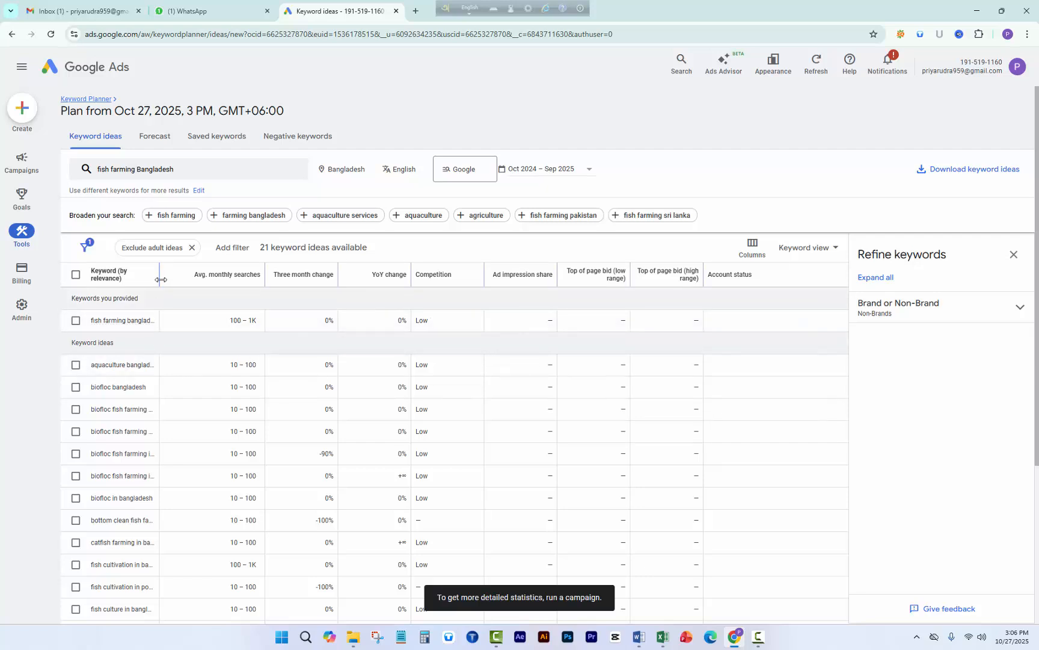
left_click_drag(158, 277, 254, 283)
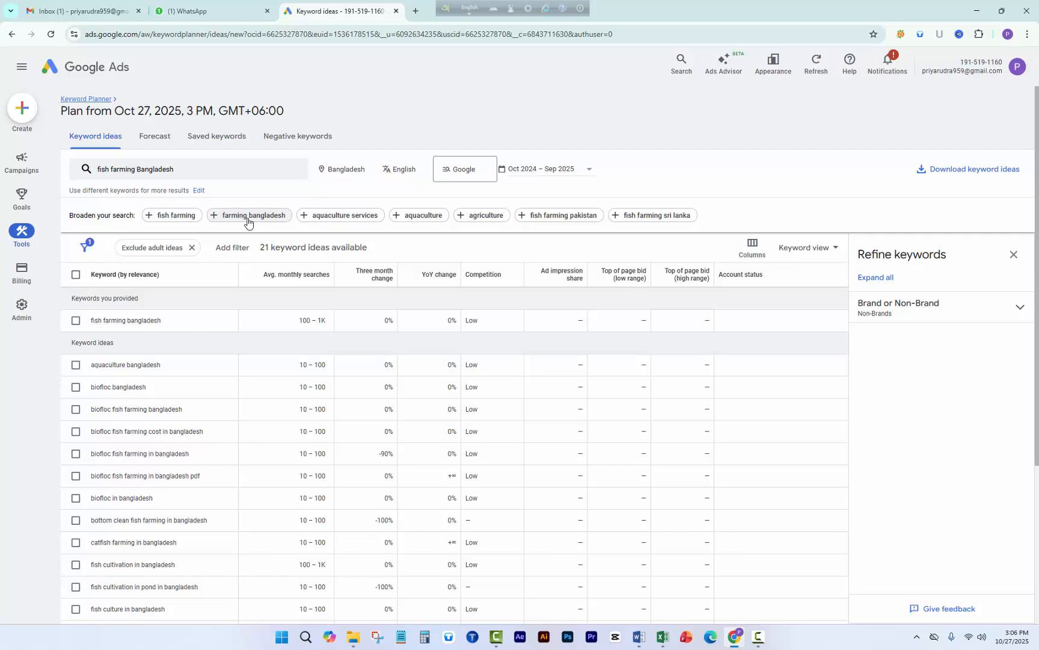
left_click(174, 220)
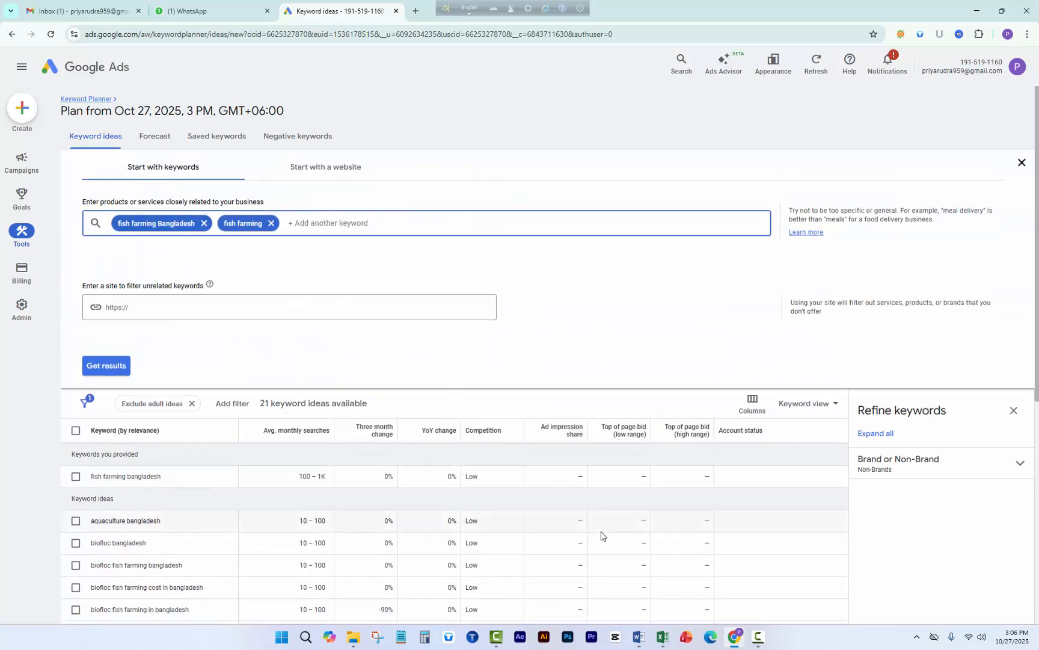
left_click(271, 223)
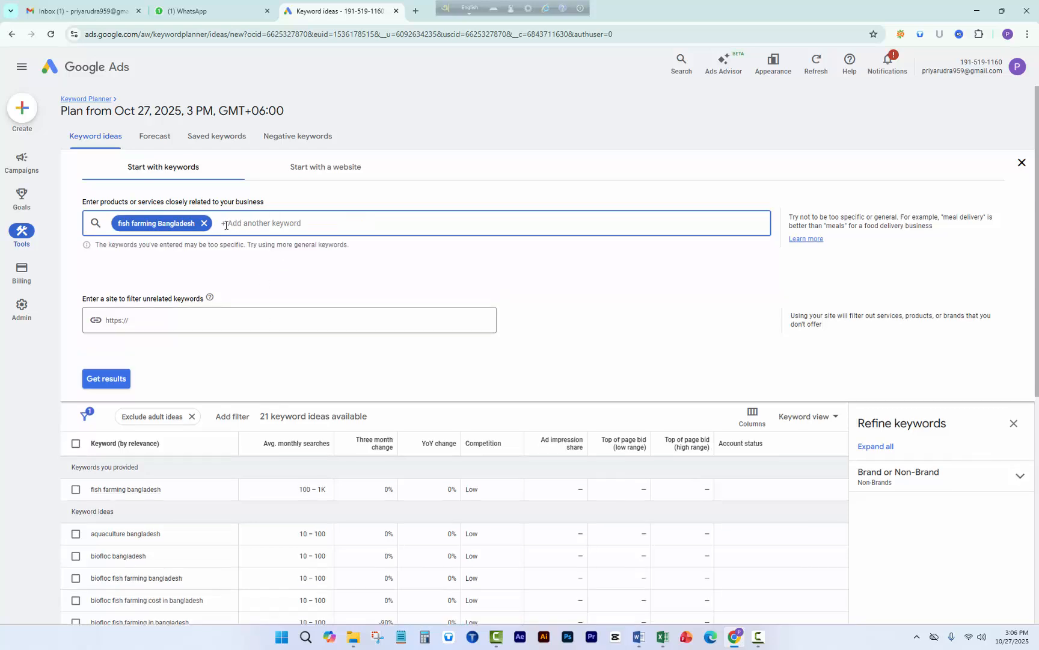
left_click(1021, 163)
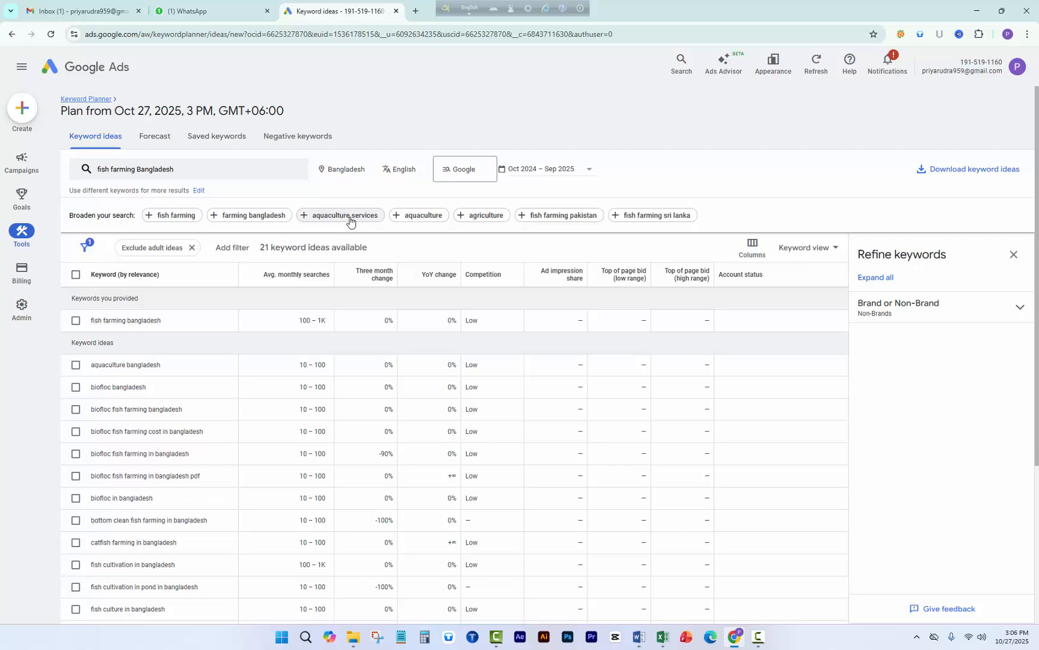
Broaden the search with the suggested keyword "farming bangladesh", get the results and look through the whole keyword list
left_click(259, 222)
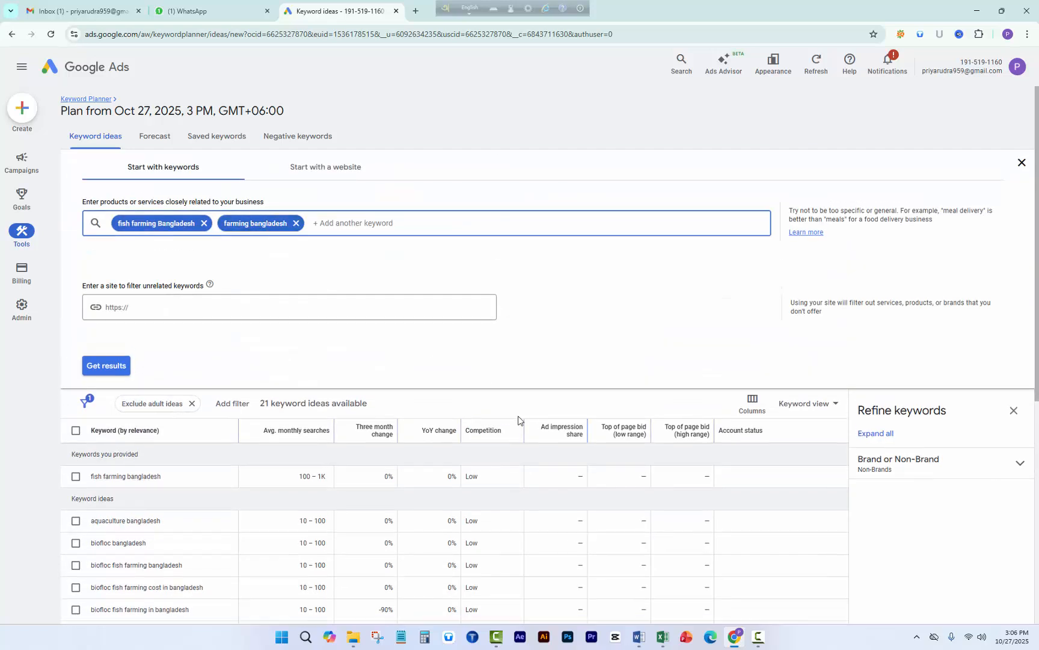
left_click(124, 366)
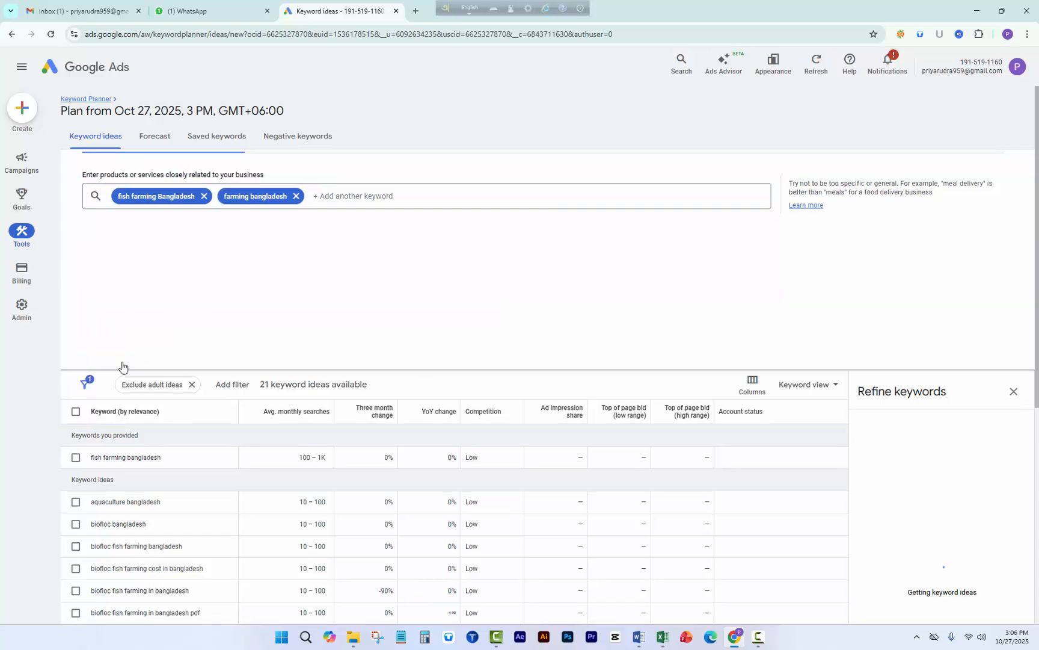
scroll(632, 336, "down", 5)
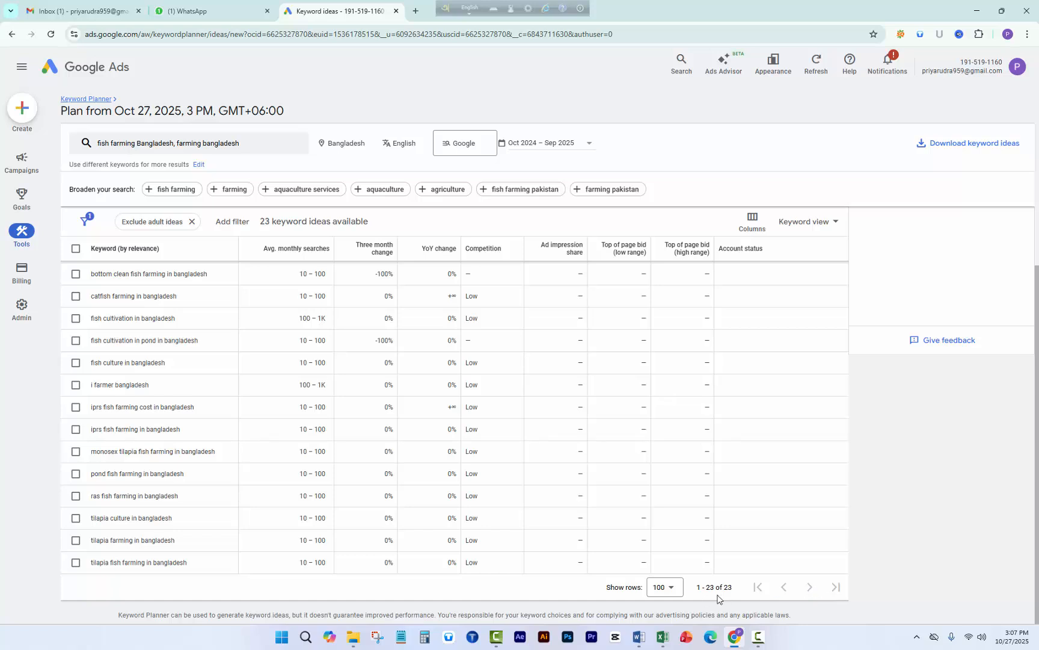
scroll(541, 461, "up", 5)
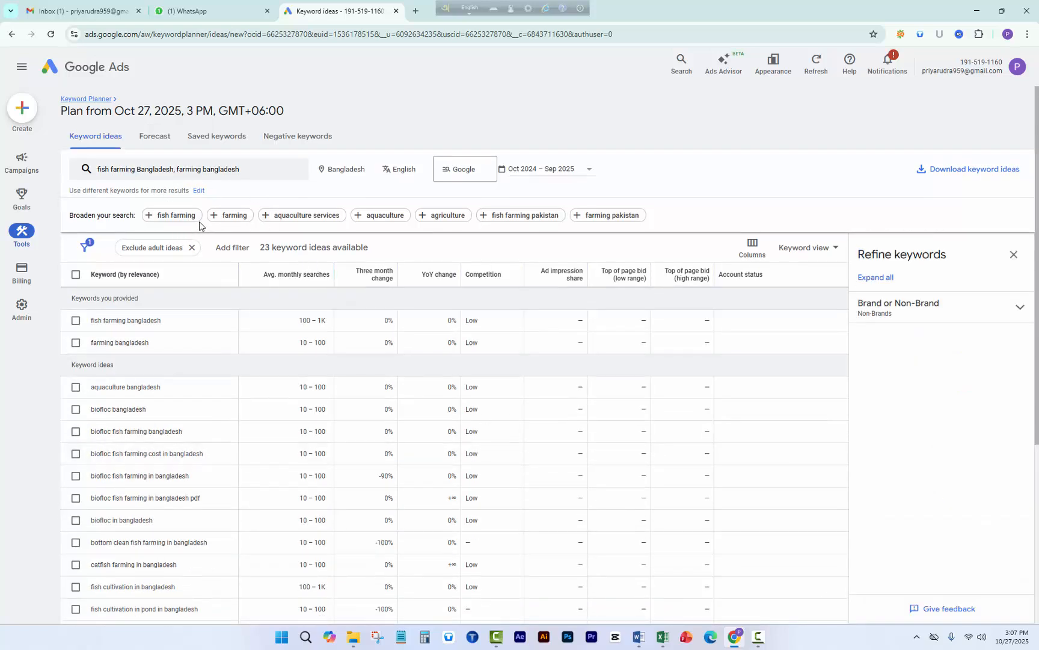
Reopen the keyword search for editing and remove both "farming bangladesh" and "fish farming Bangladesh"
left_click(124, 171)
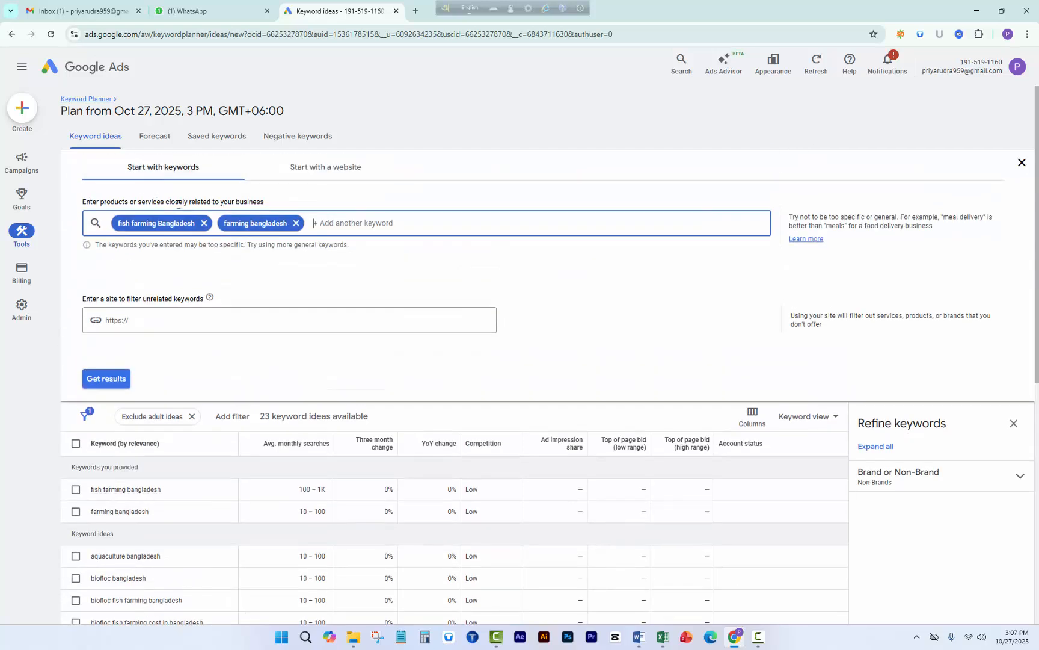
left_click(296, 224)
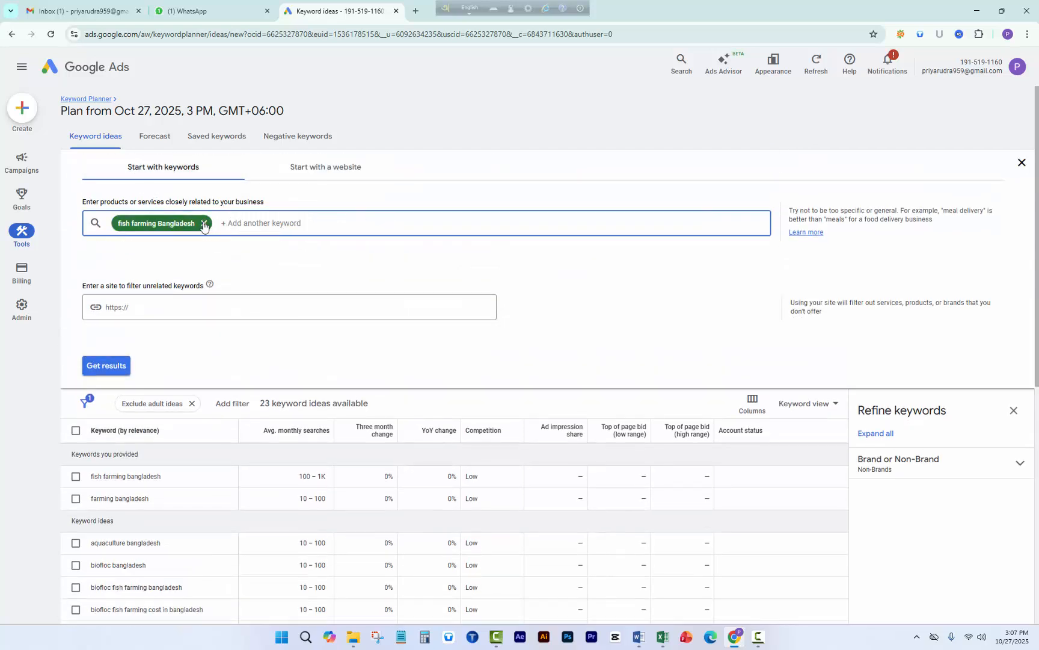
left_click(204, 223)
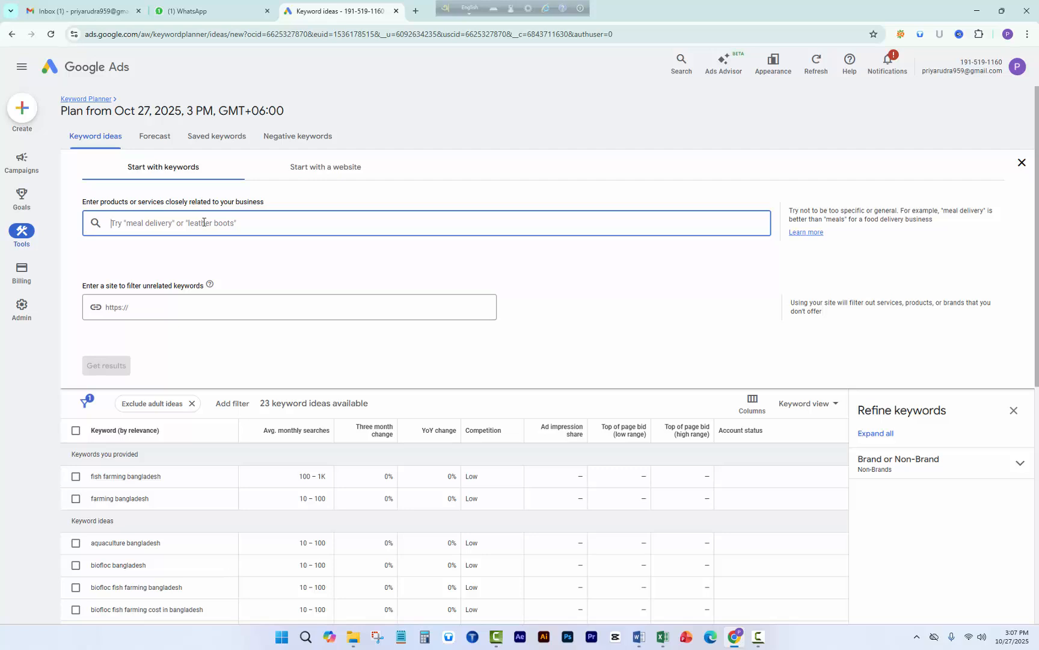
type("iphone 1")
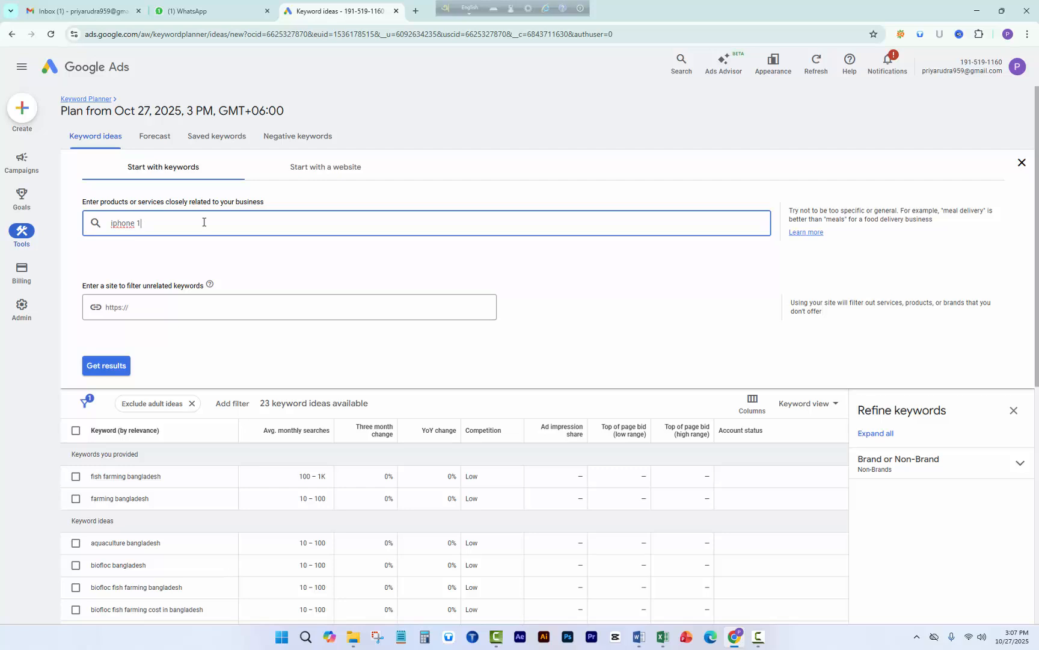
key("BackSpace")
key("BackSpace")
key("BackSpace")
key("BackSpace")
key("BackSpace")
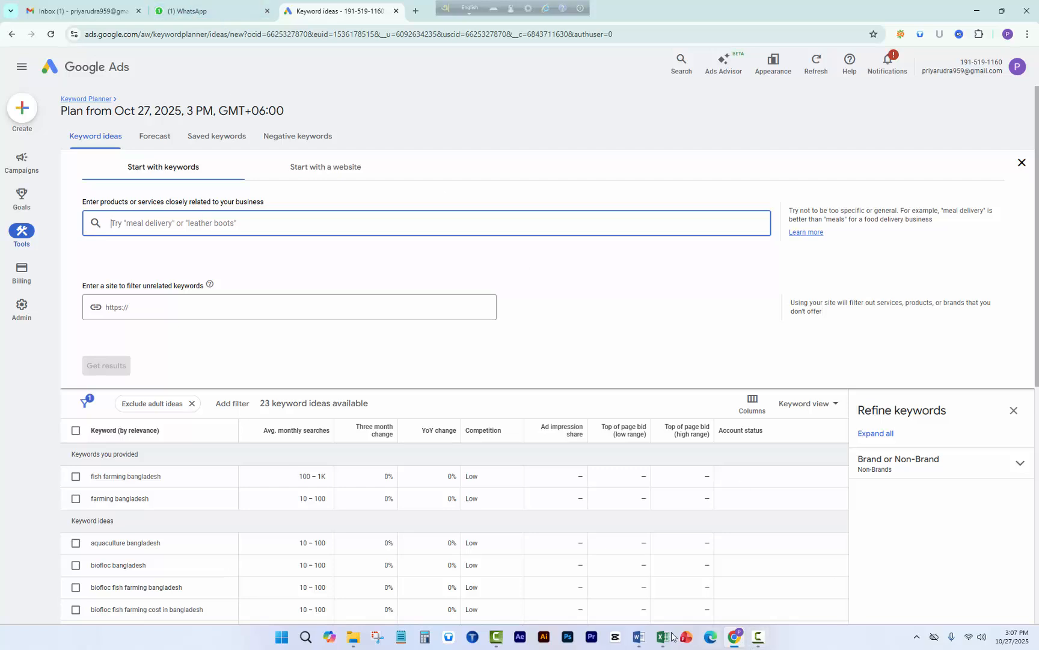
Copy "fish farming river benefits" from the Word document's format table and get keyword ideas for it in Keyword Planner in Chrome
left_click(639, 637)
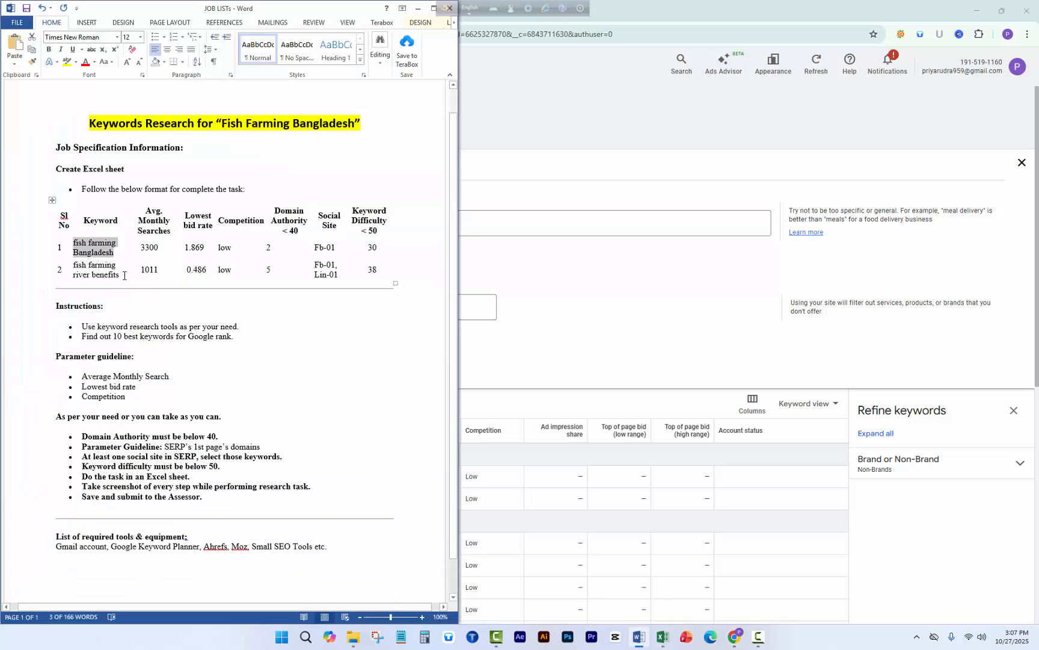
left_click_drag(125, 275, 73, 265)
key("ctrl+c")
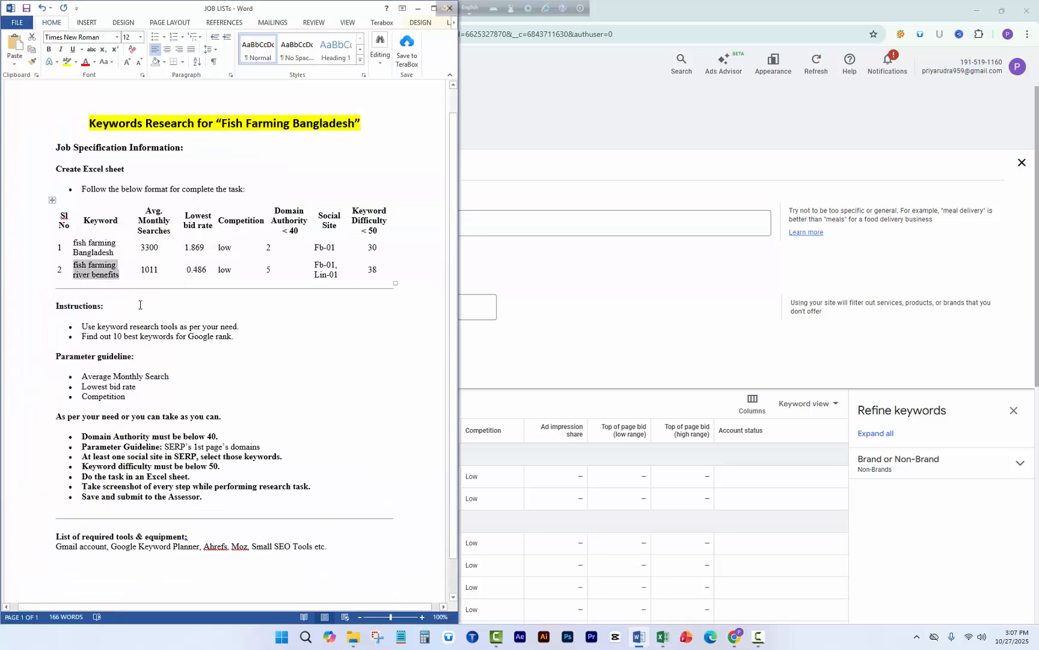
left_click(511, 160)
left_click(246, 225)
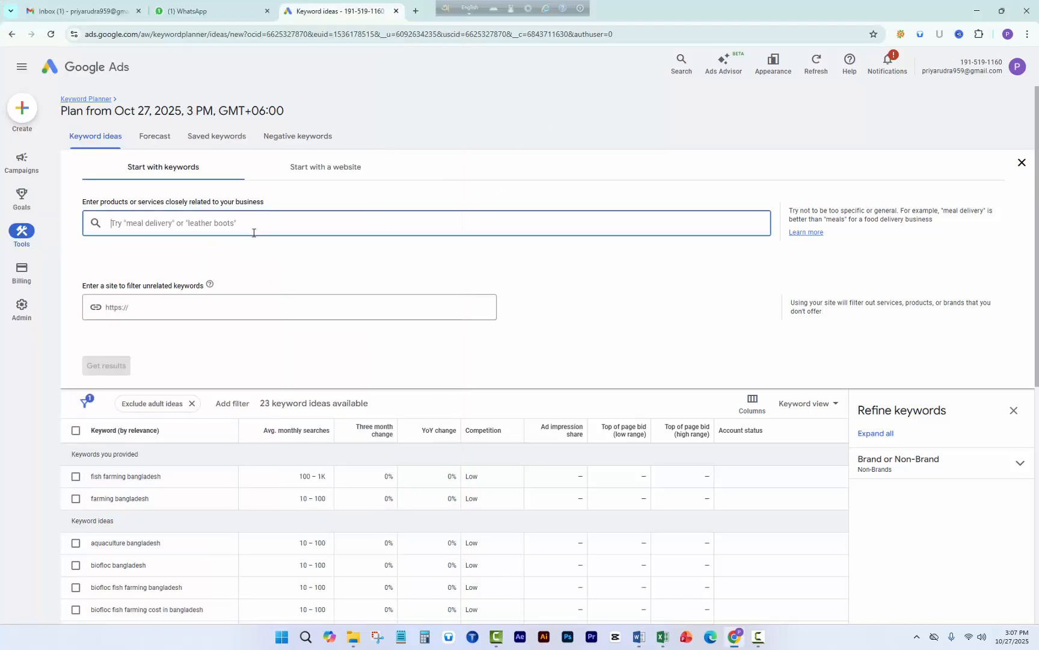
key("ctrl+v")
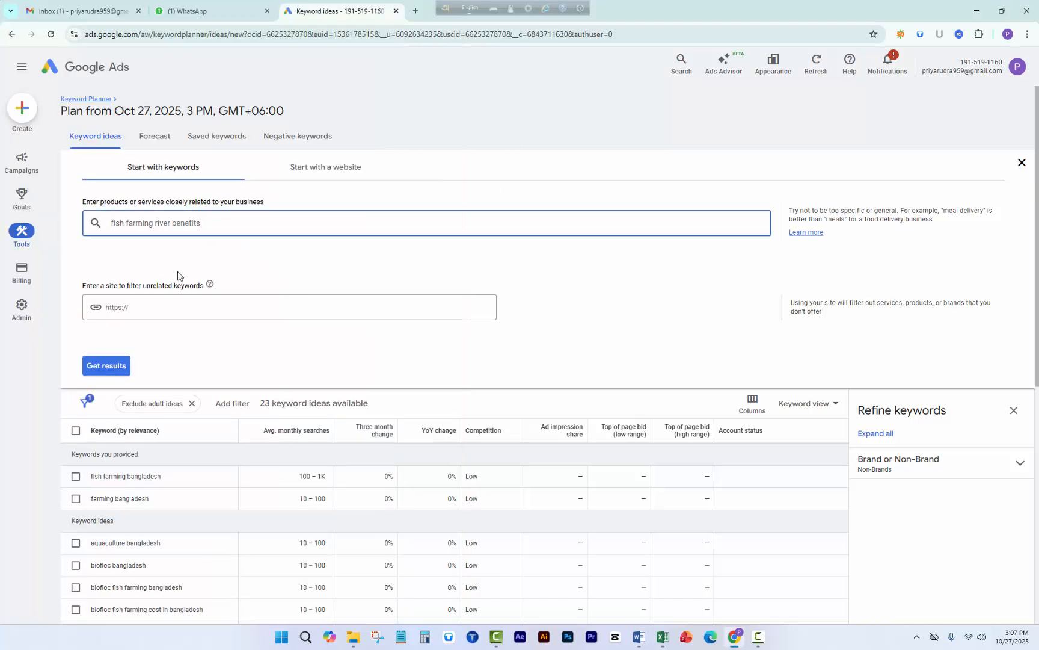
left_click(114, 370)
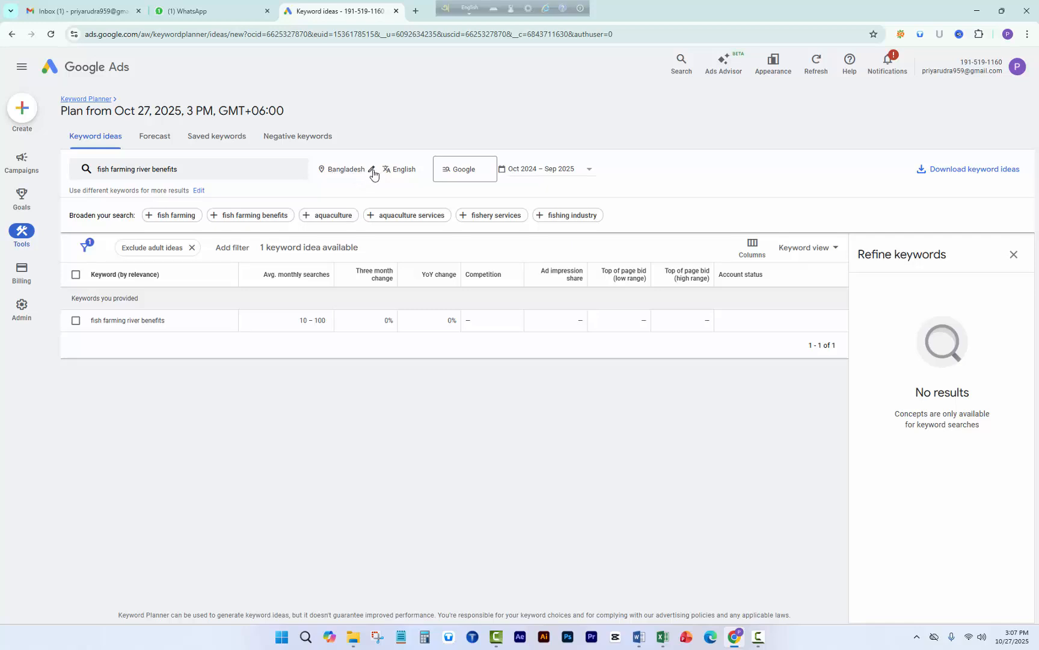
Replace the searched keyword with "iphone 17" and get its keyword ideas
left_click(227, 170)
left_click(209, 224)
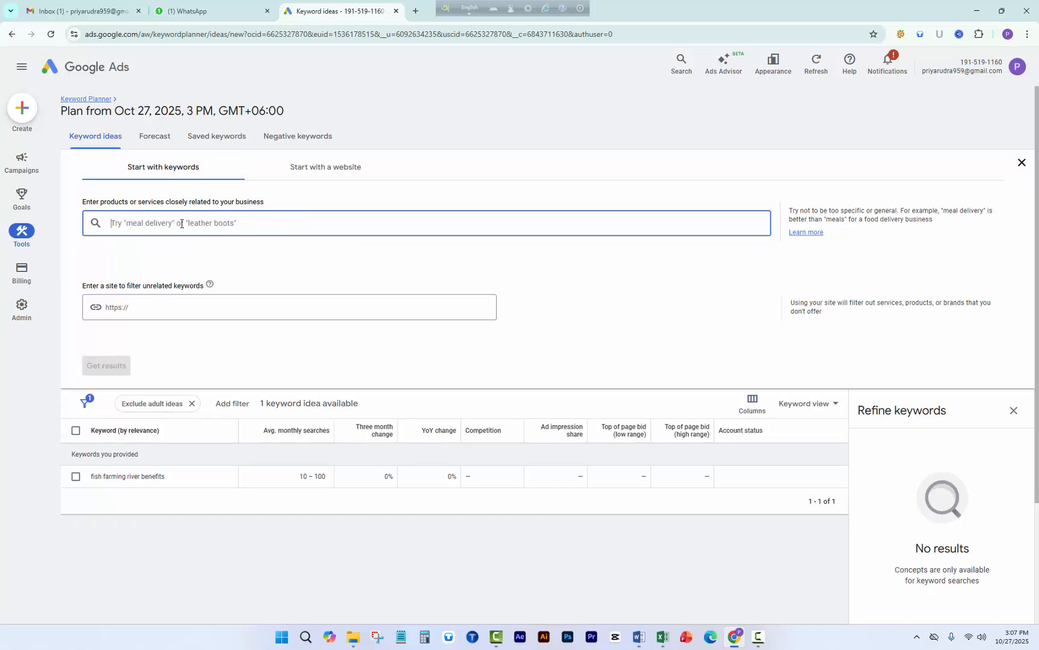
type("iphone 17")
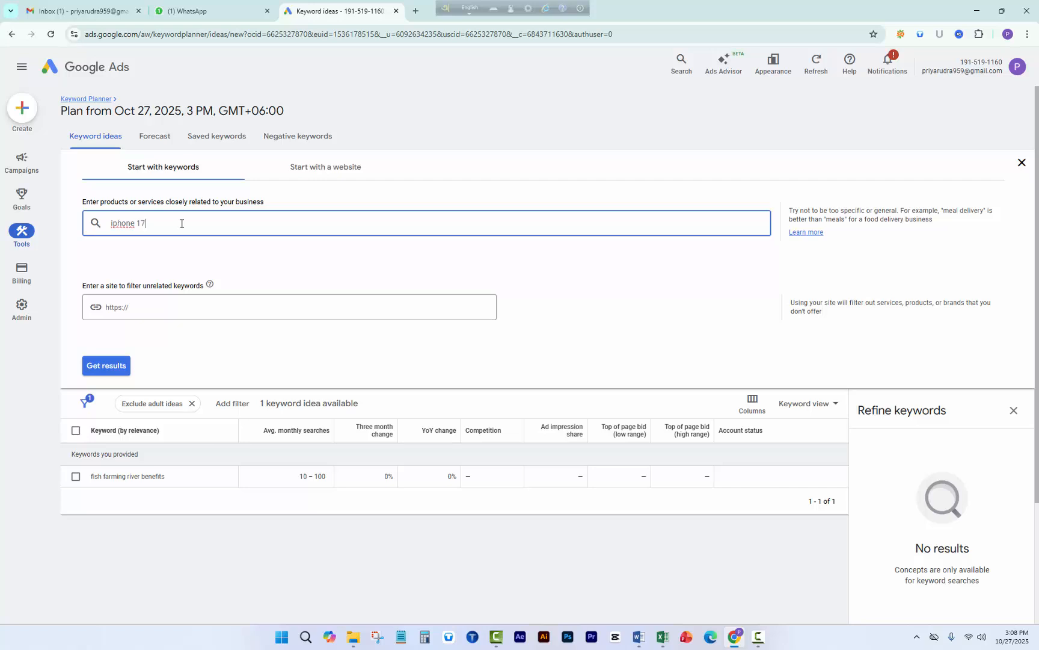
left_click(117, 372)
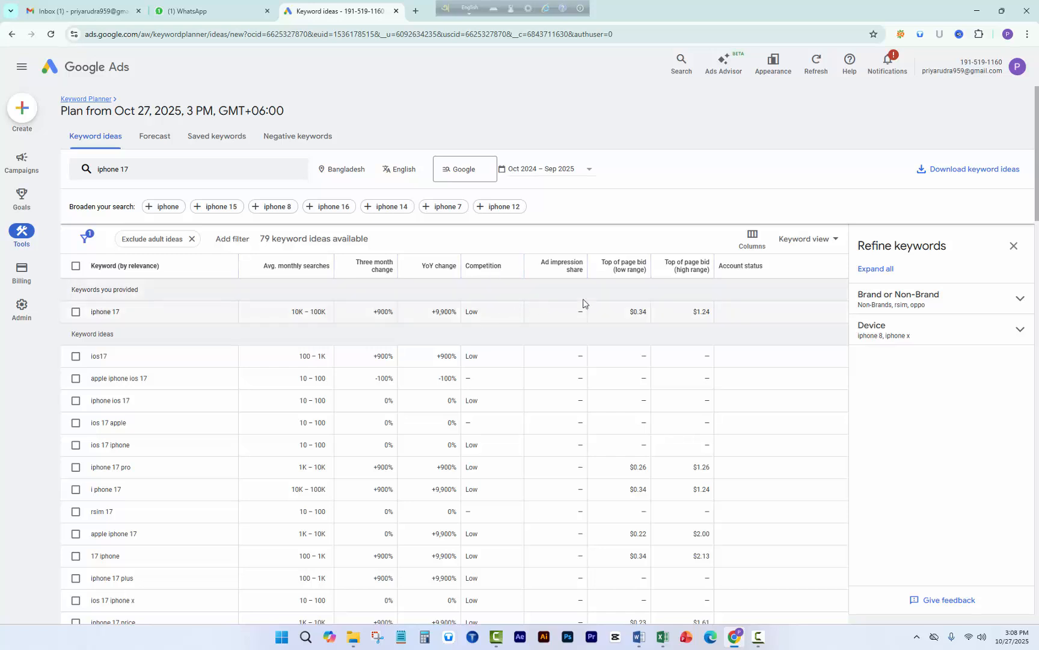
Examine the search volumes, competition and top-of-page bids throughout the "iphone 17" keyword ideas
mouse_move(636, 274)
scroll(698, 519, "down", 10)
scroll(694, 522, "down", 12)
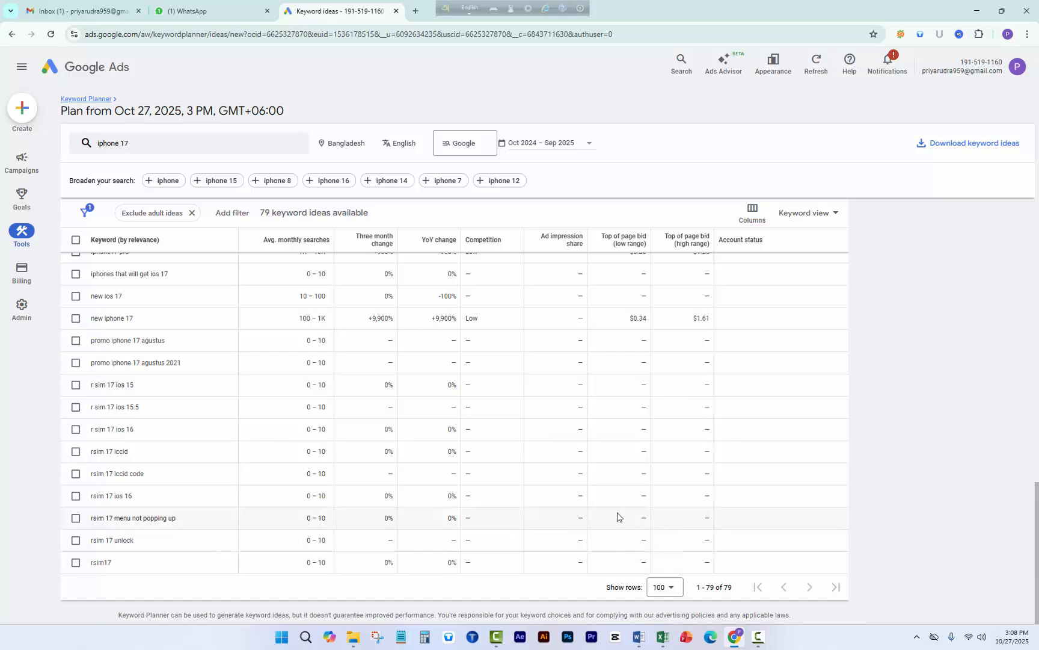
left_click_drag(700, 487, 299, 422)
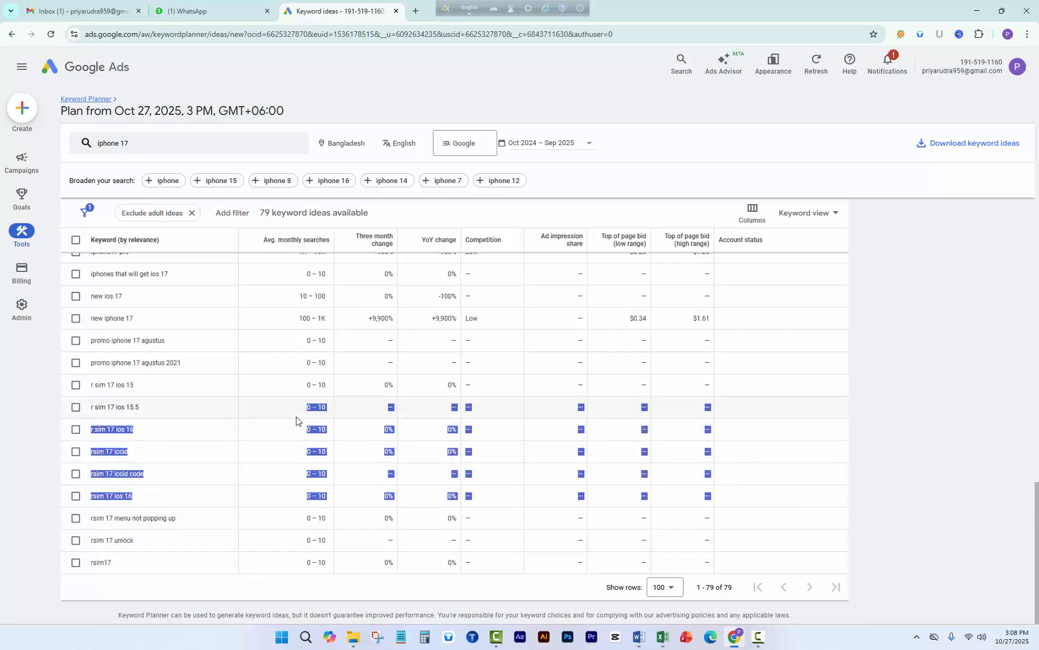
left_click(772, 461)
scroll(472, 433, "up", 10)
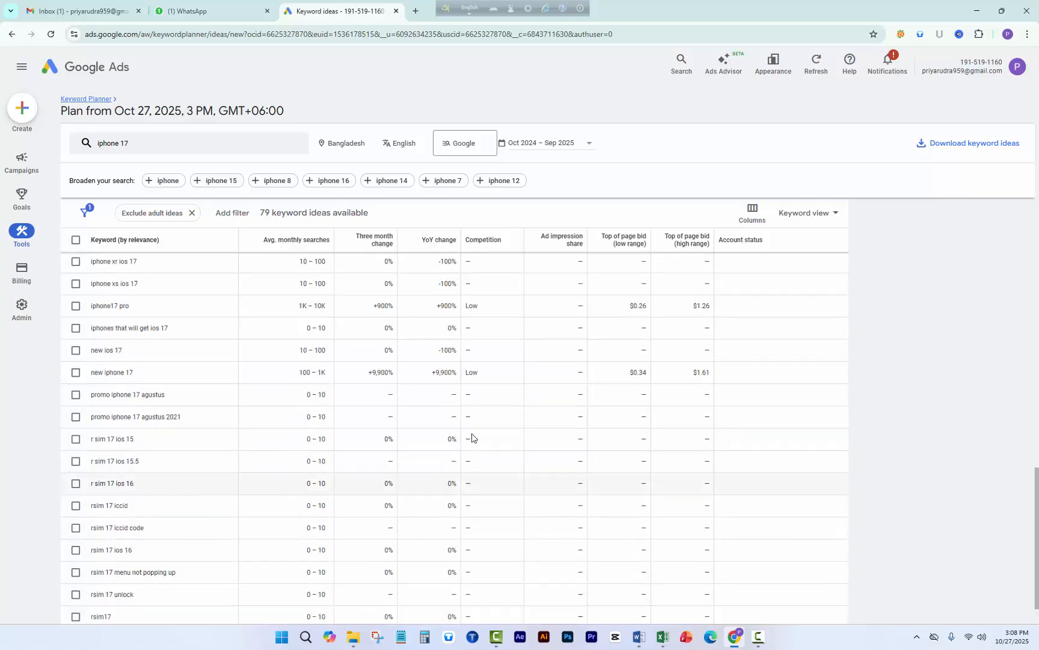
scroll(472, 433, "up", 10)
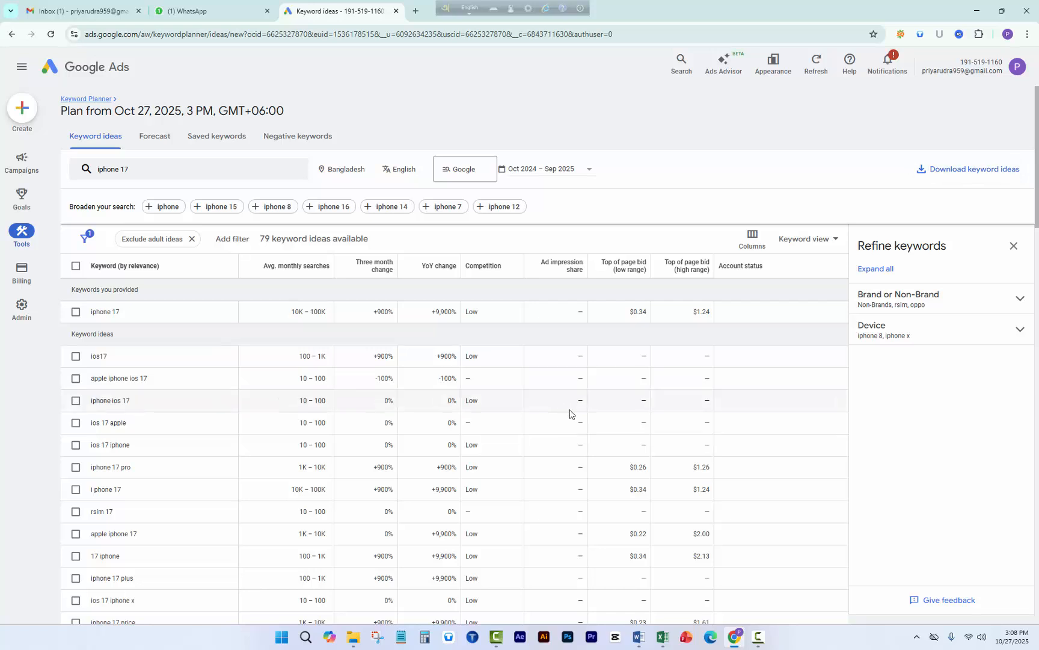
Close the Refine keywords pane to widen the results table, and point out the provided keyword "iphone 17"
left_click(1012, 248)
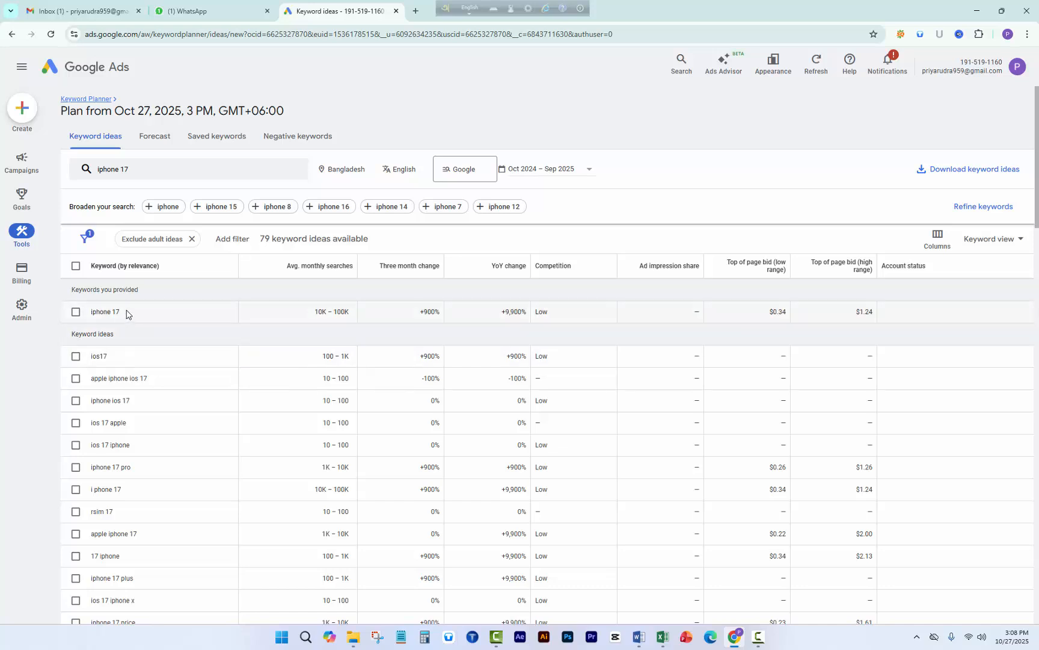
left_click_drag(122, 312, 89, 311)
mouse_move(10, 266)
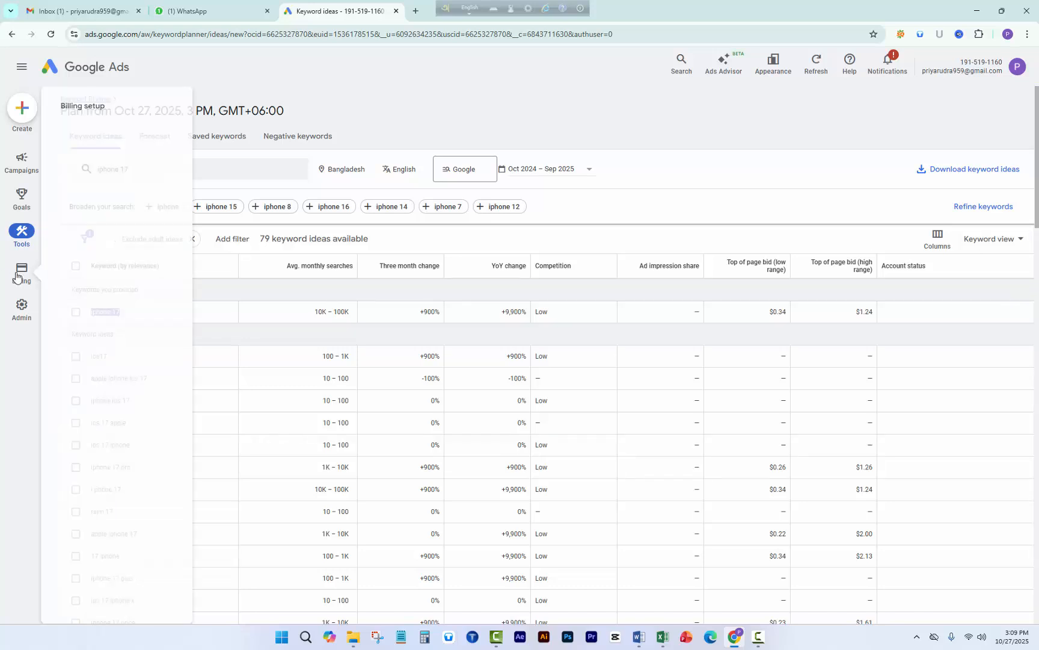
left_click(468, 101)
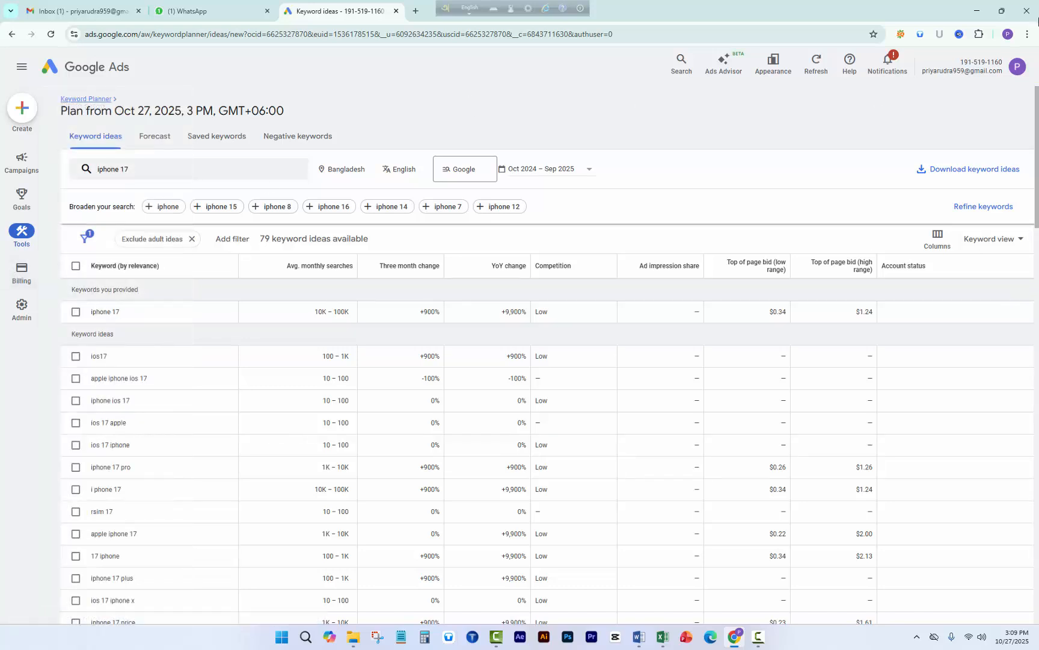
Restore Chrome to its smaller window, minimize Word, and move and narrow the Excel window so the sheet sits beside Keyword Planner
left_click(1001, 11)
left_click(459, 236)
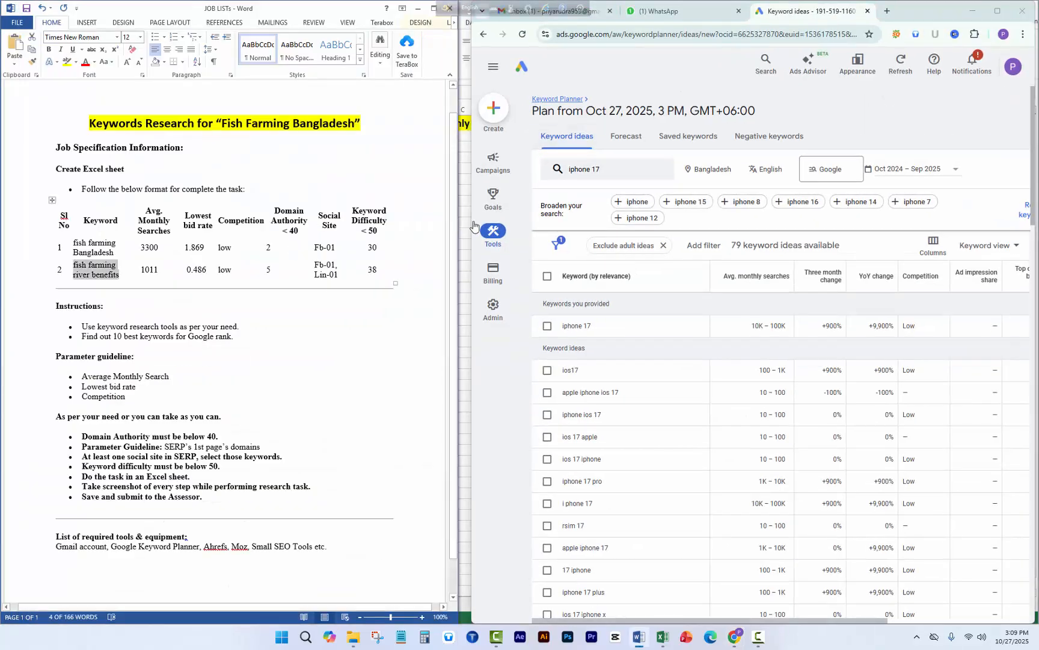
left_click(418, 8)
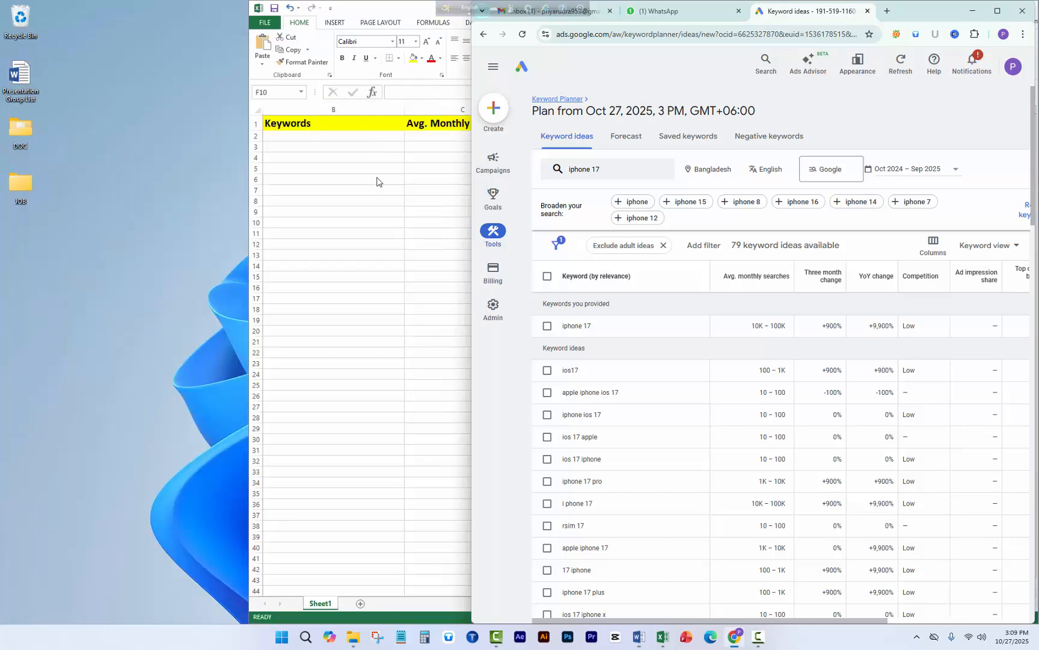
left_click(368, 84)
left_click_drag(407, 14, 163, 13)
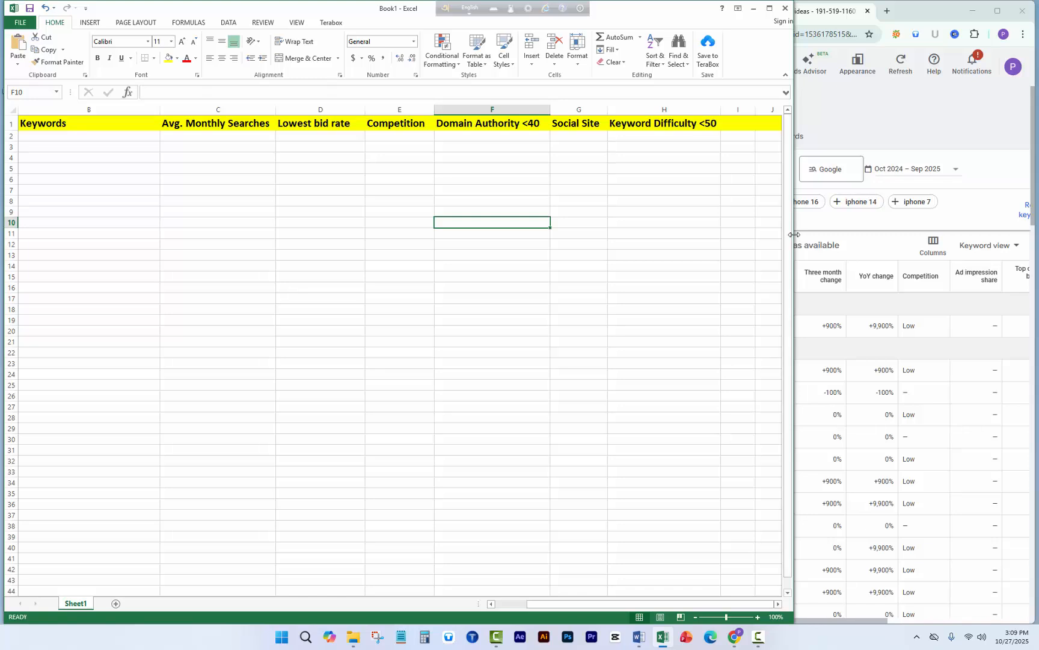
left_click_drag(794, 234, 549, 234)
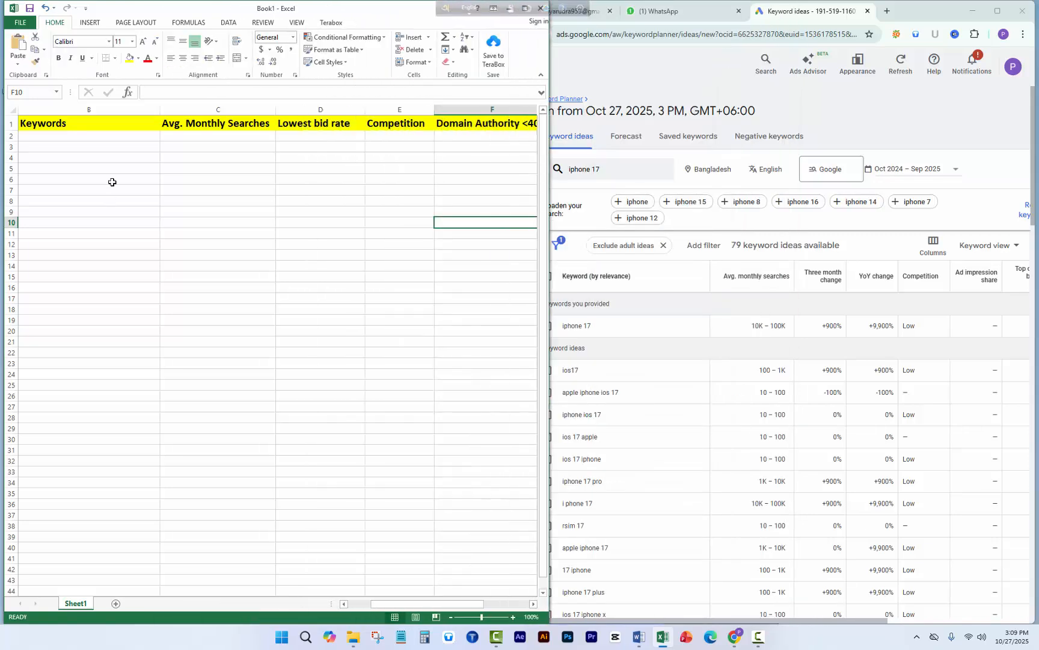
Number the rows of the SL NO column from 1 to 10 in cells A2 to A11
left_click(90, 137)
double_click(90, 137)
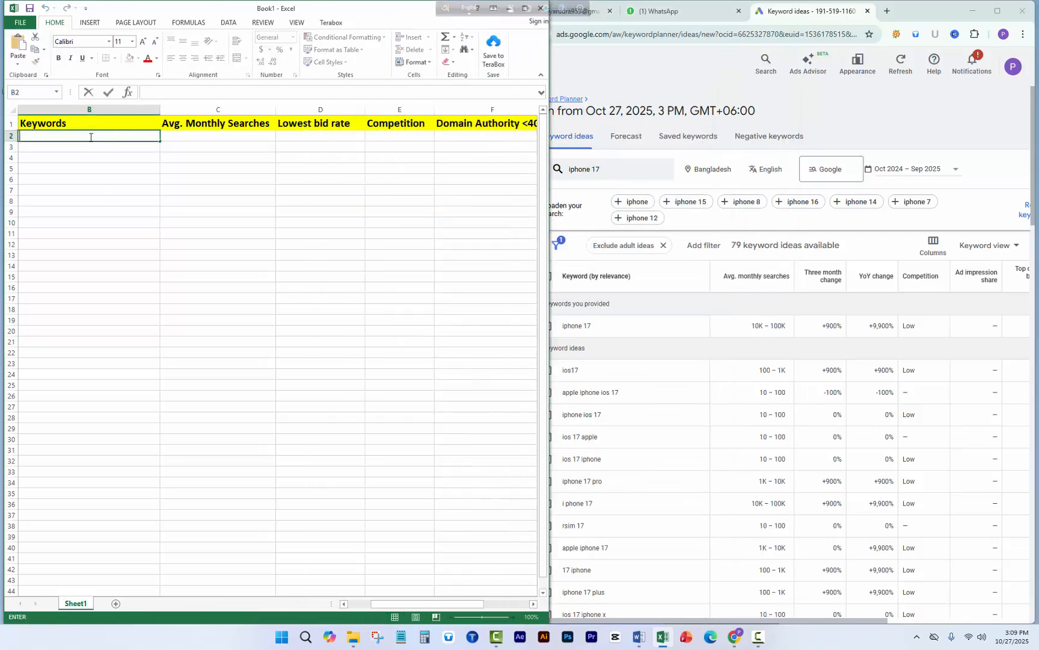
left_click_drag(437, 604, 365, 605)
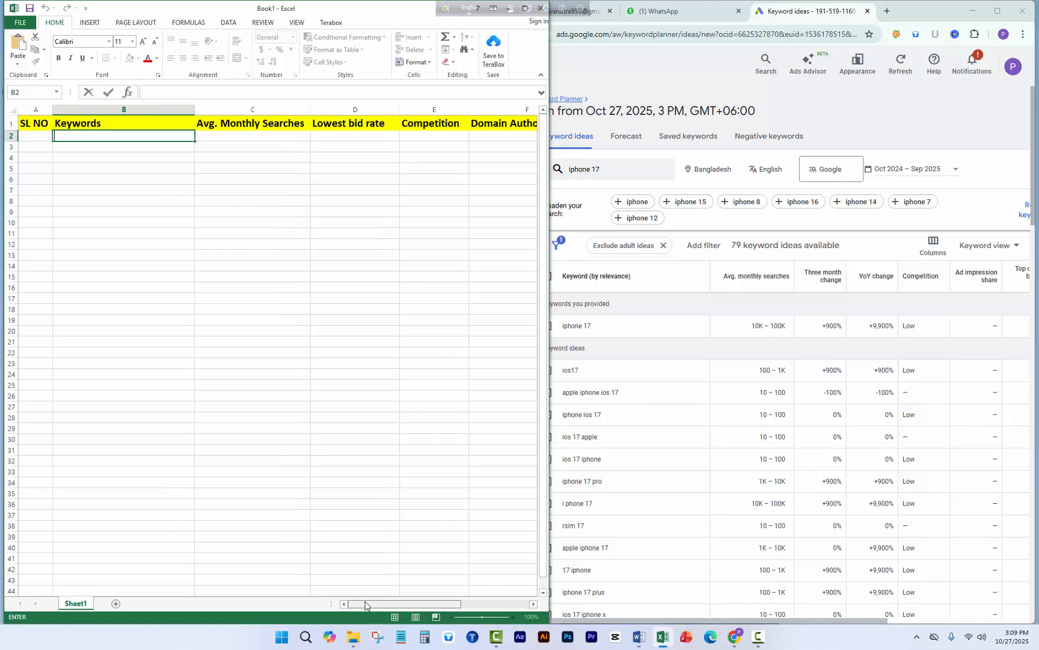
left_click(34, 135)
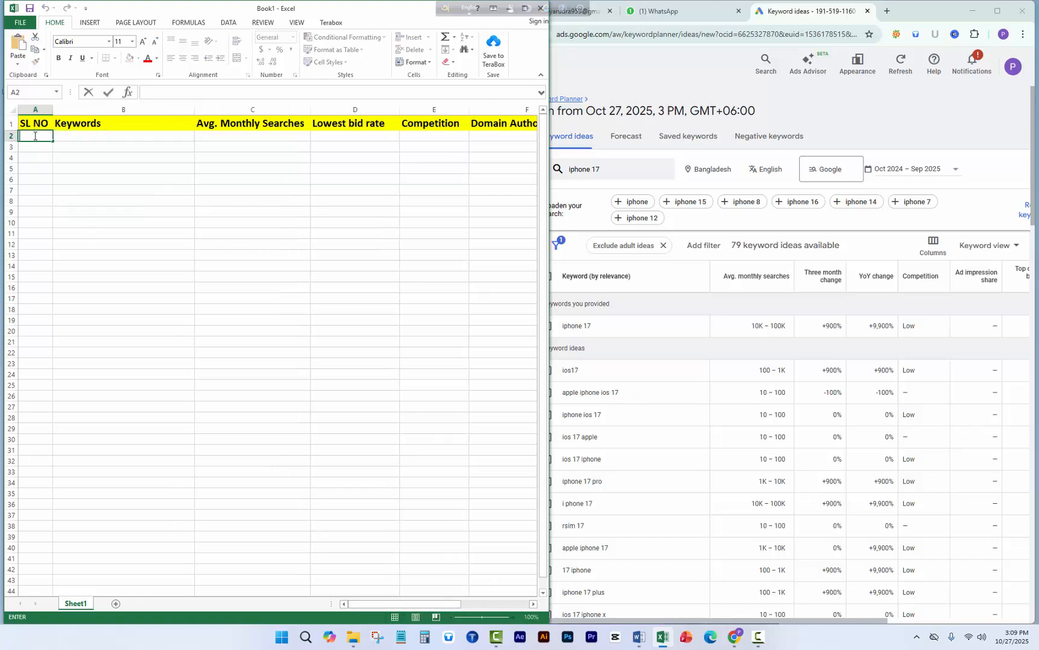
type("1")
type("1")
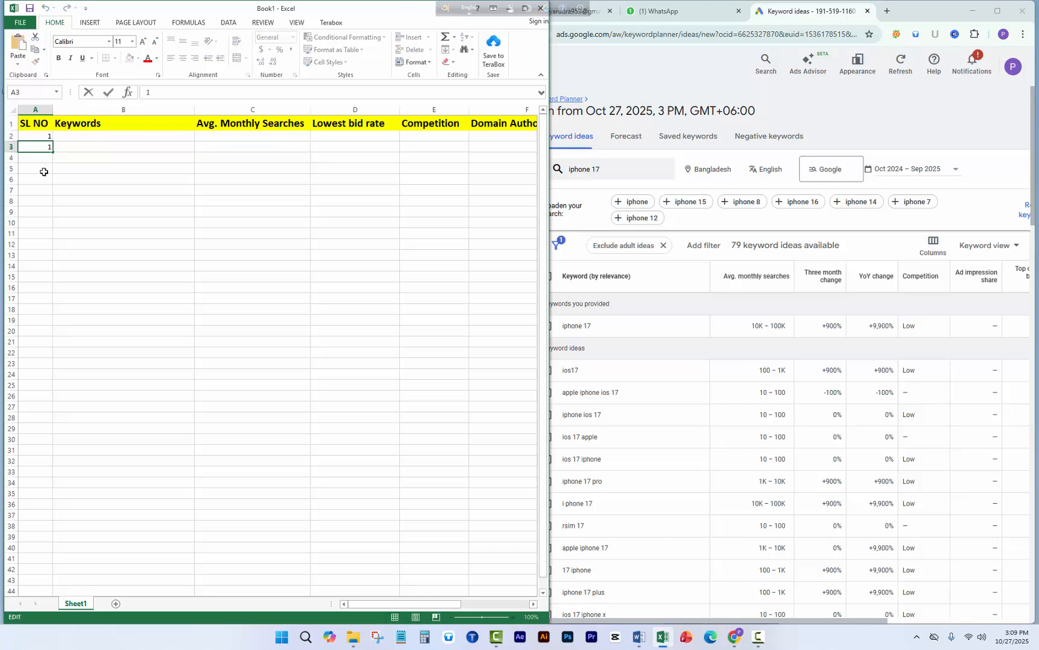
key("Return")
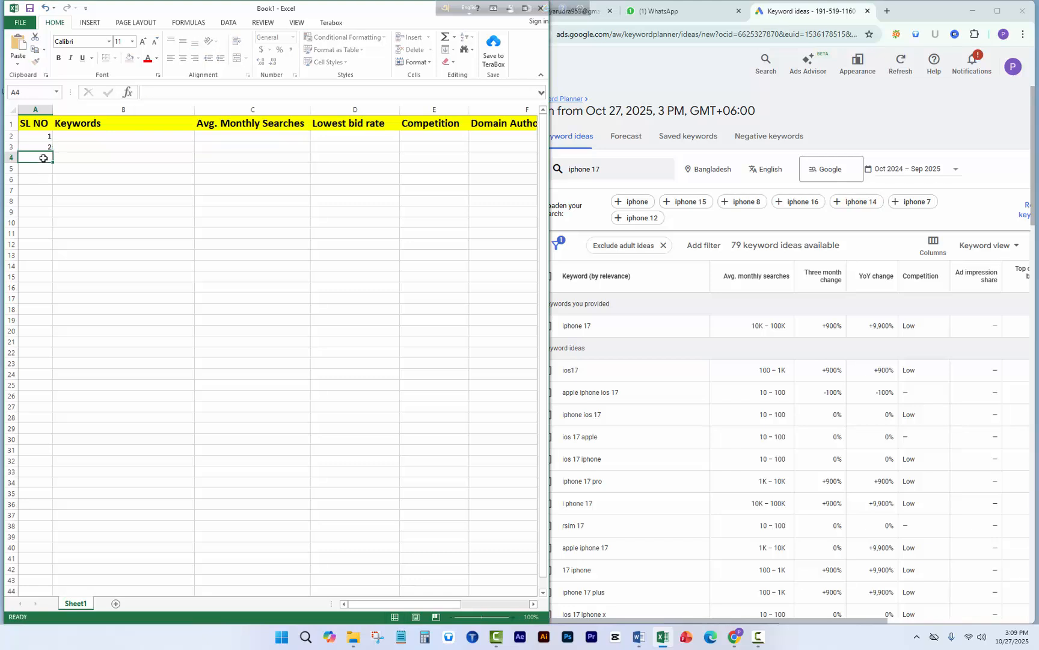
type("3")
key("Return")
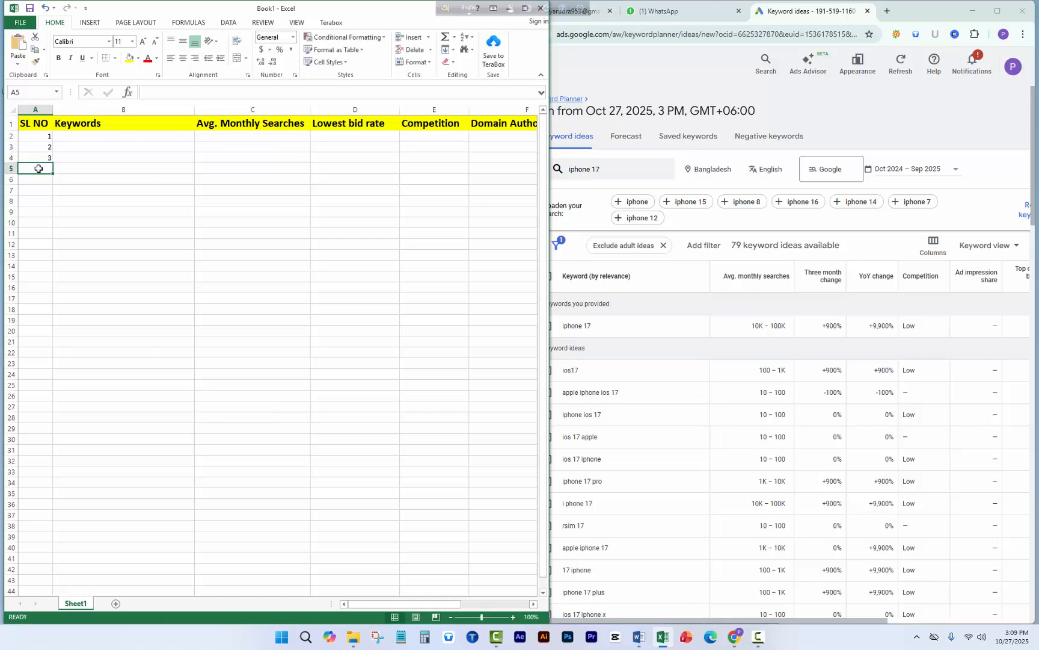
type("4")
key("Return")
type("5")
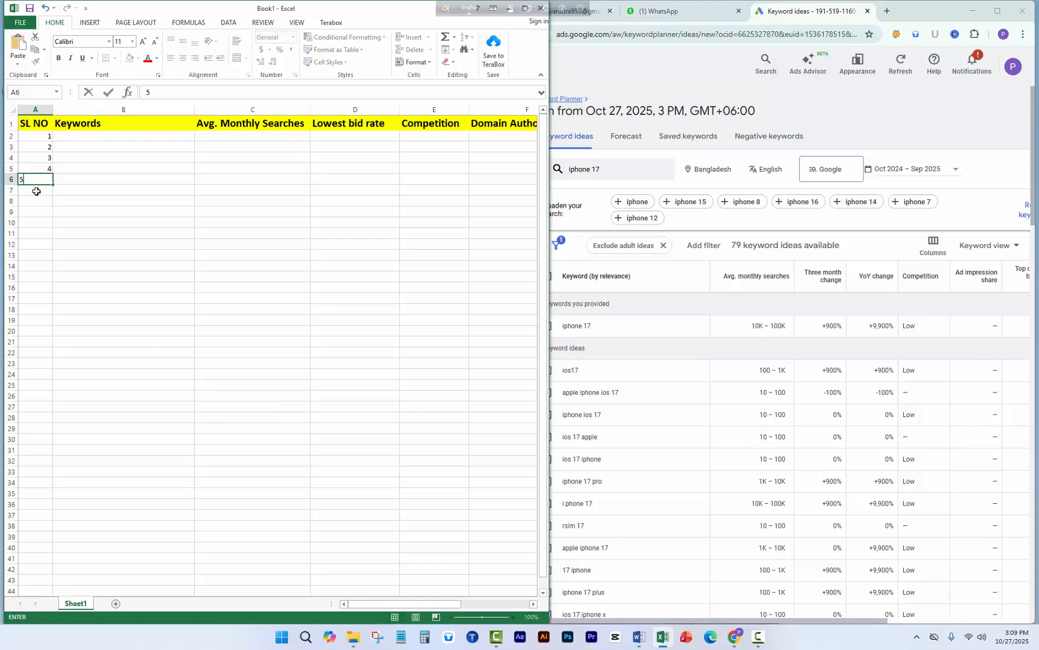
key("Return")
type("6")
key("Return")
type("7")
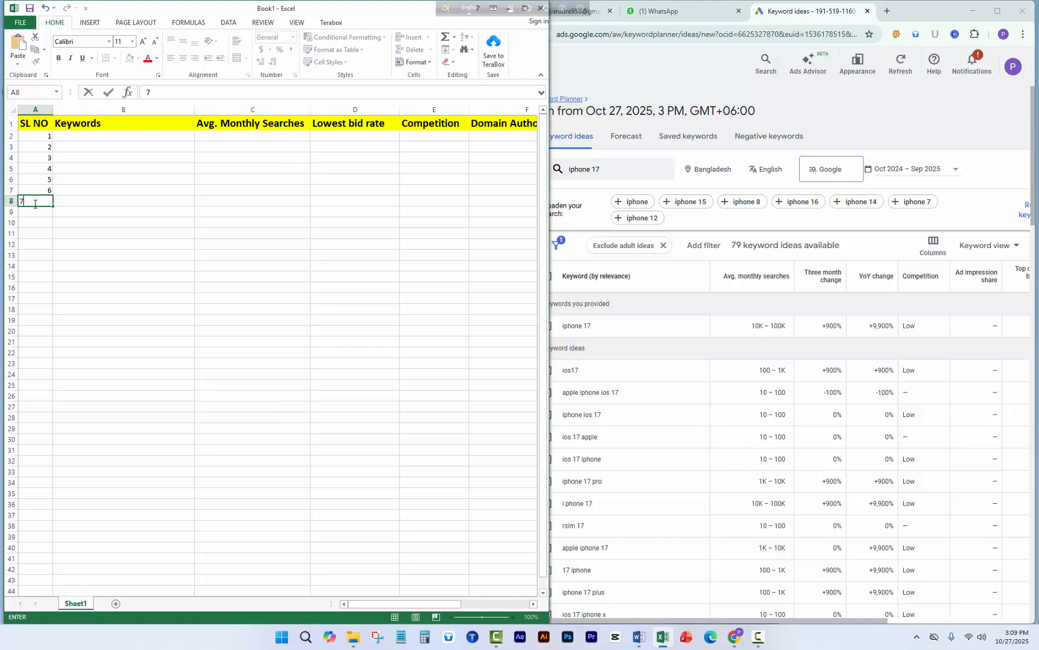
key("Return")
type("8")
key("Return")
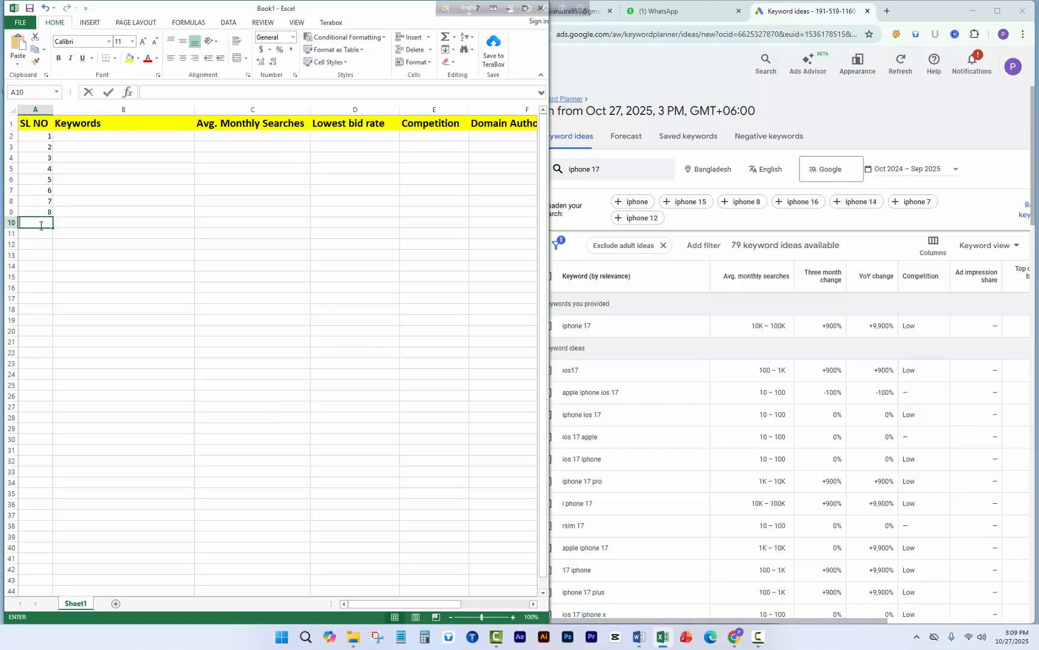
type("9")
key("Return")
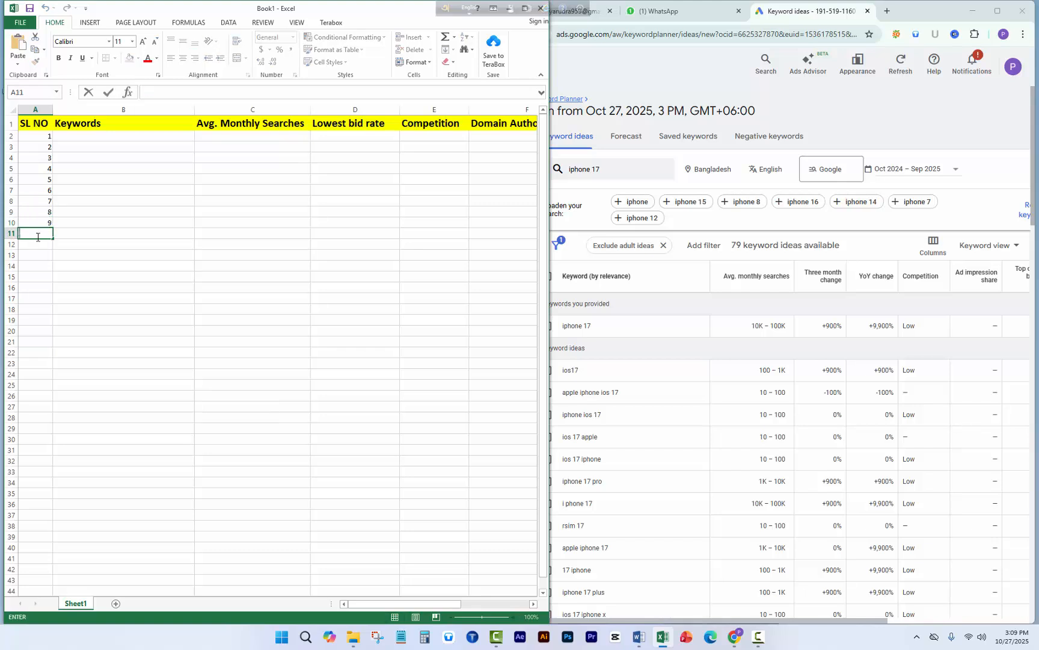
type("10")
Record "iphone 17" as the first keyword in row 2, with average monthly searches of "10k-100k"
left_click(74, 137)
type("iphone 17")
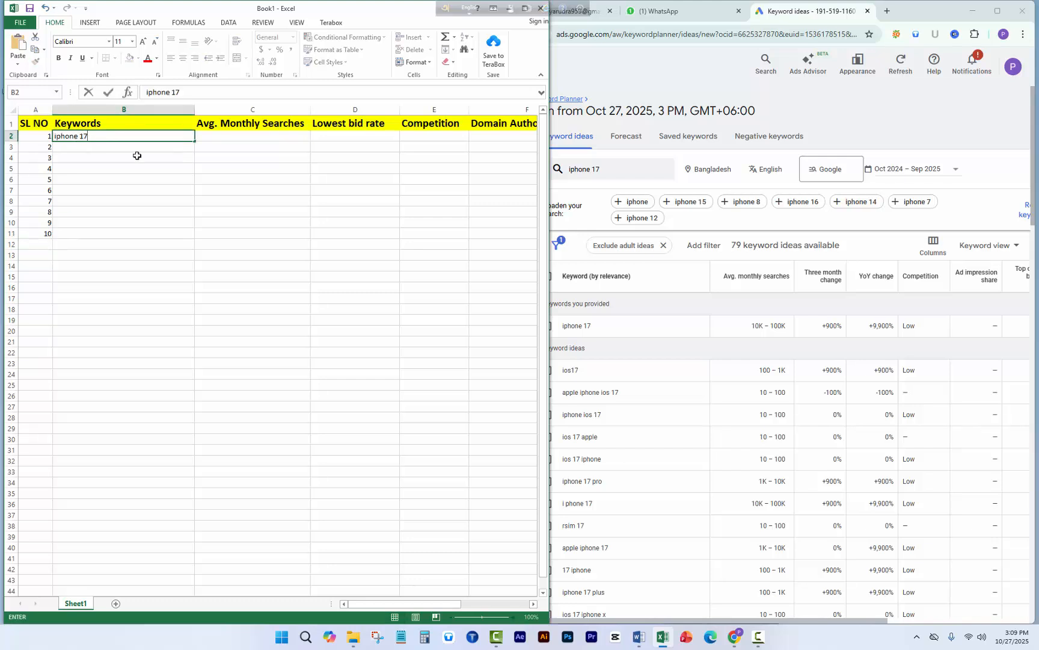
left_click(231, 136)
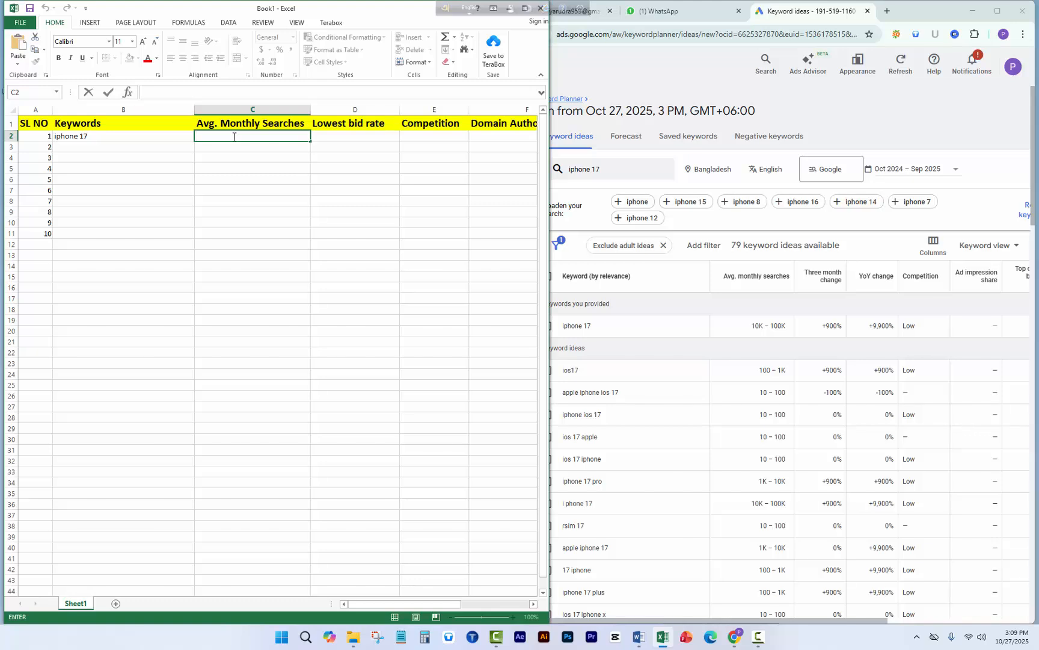
type("10k-100k")
Record the lowest bid rate 0.34 and the competition "Low" for "iphone 17" from the Keyword Planner results
left_click(363, 133)
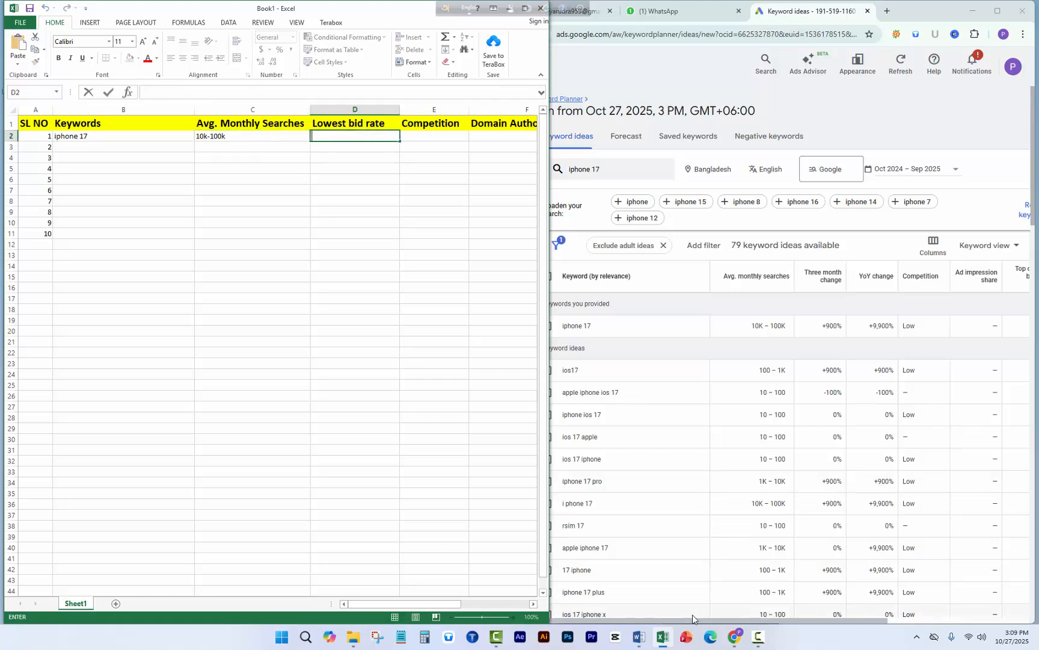
left_click(709, 615)
left_click_drag(709, 619, 849, 618)
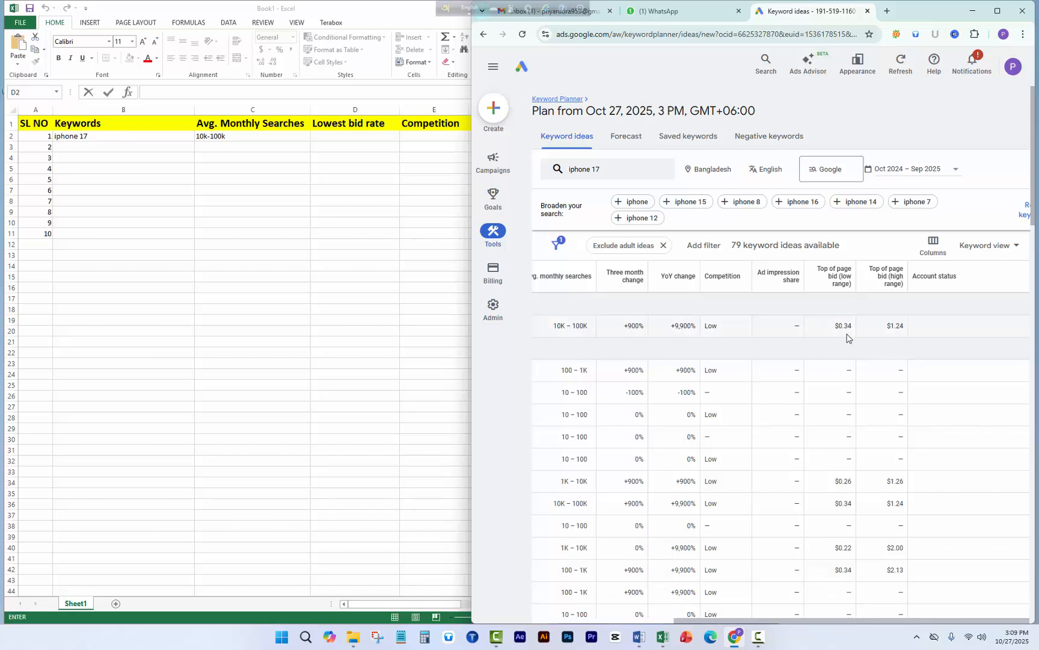
left_click(331, 137)
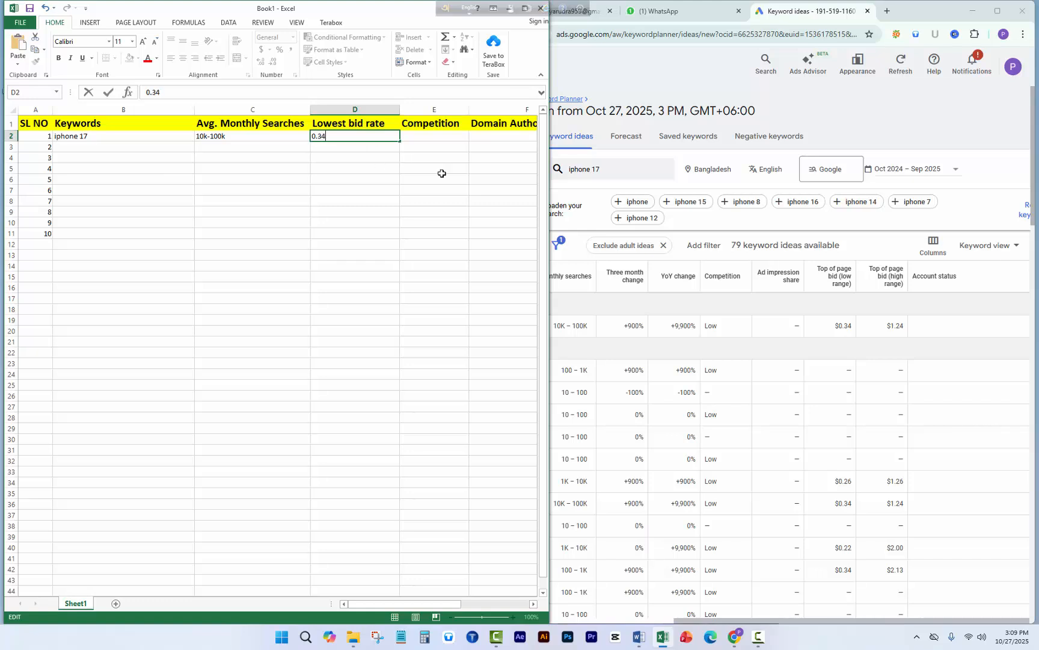
left_click(439, 139)
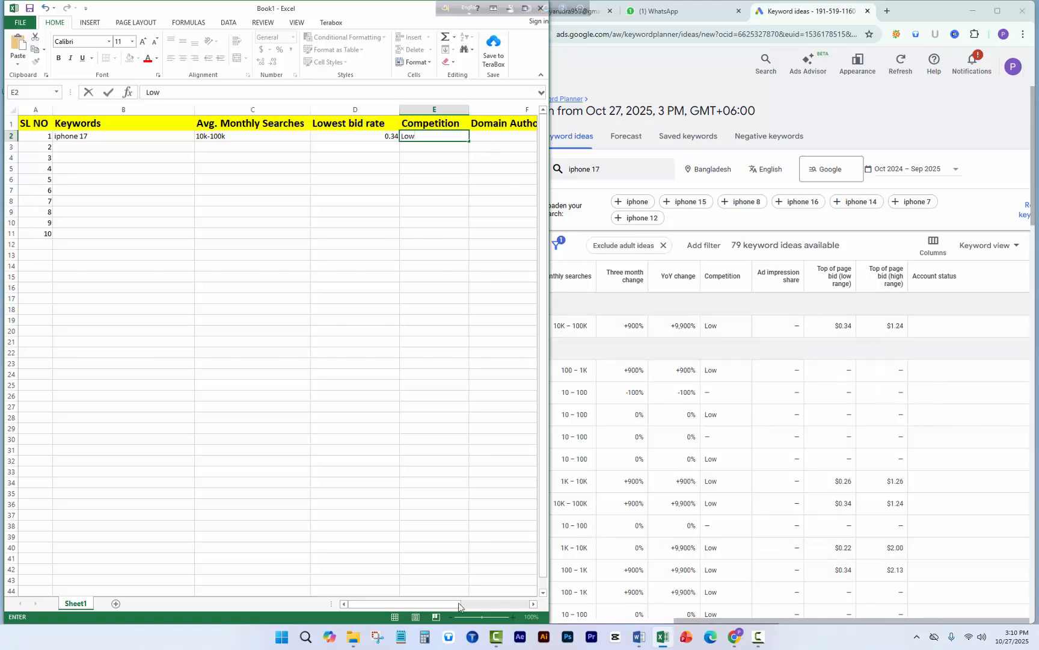
Copy the keyword text "iphone 17" from cell B2, and widen the Excel window to show the columns through Keyword Difficulty <50
left_click(92, 137)
double_click(93, 136)
left_click_drag(93, 136, 56, 137)
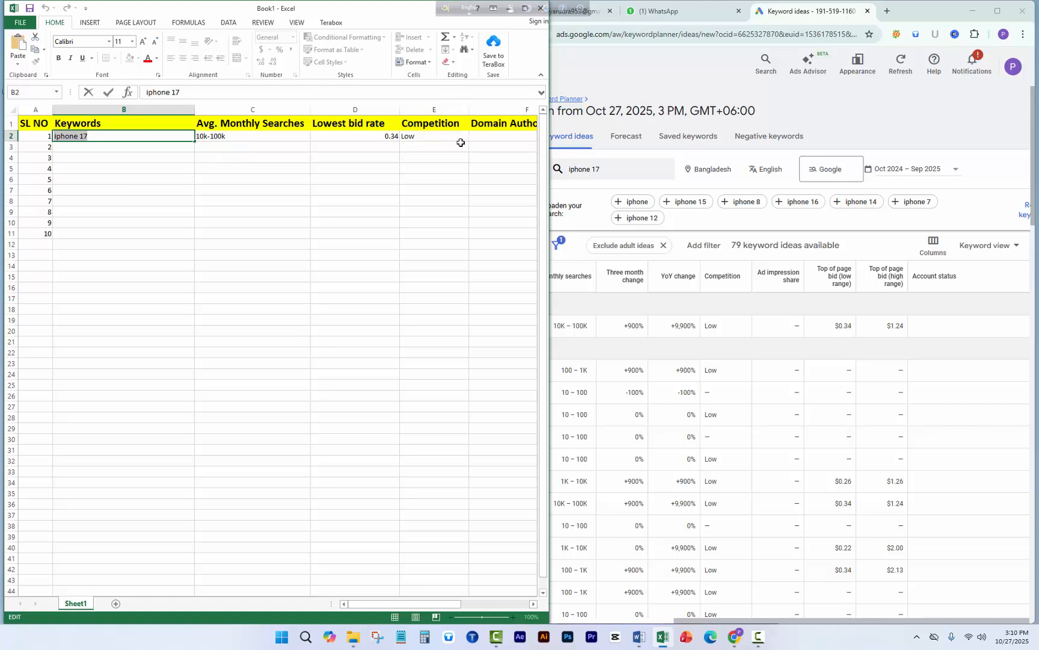
left_click_drag(552, 148, 797, 172)
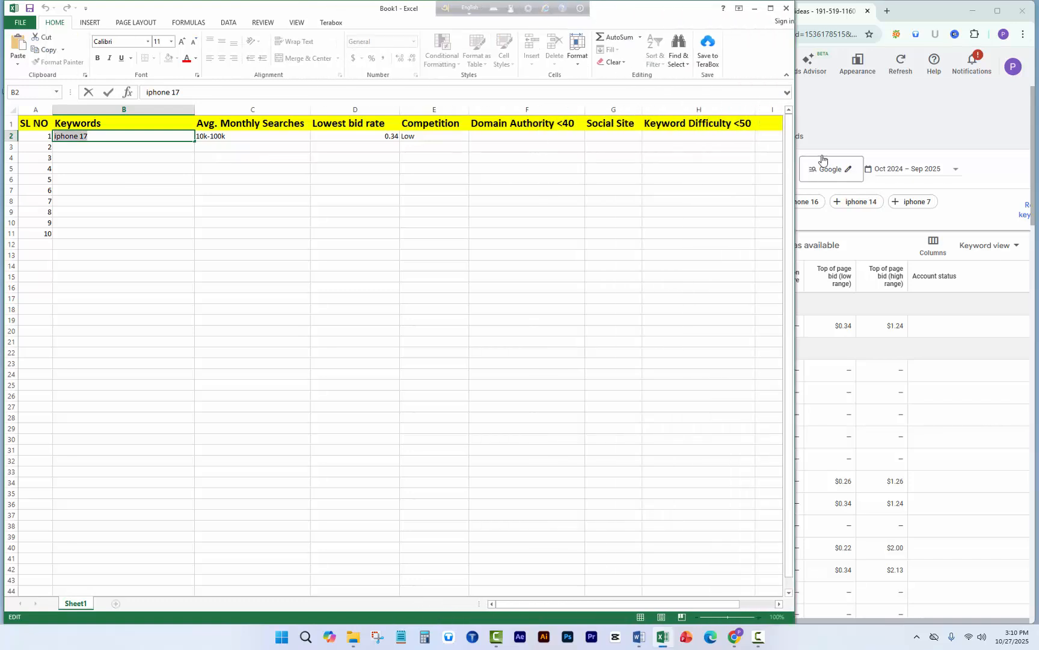
Show the Ubersuggest extension's on/off switch in a new Chrome tab, and open the Chrome Web Store
left_click(942, 92)
left_click(887, 12)
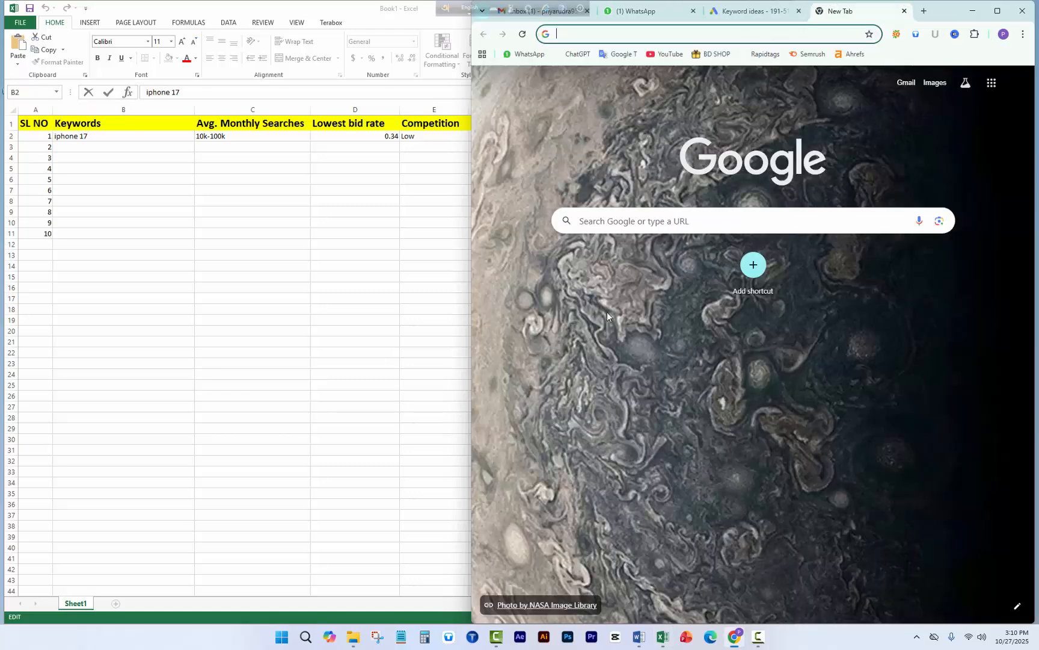
left_click(935, 35)
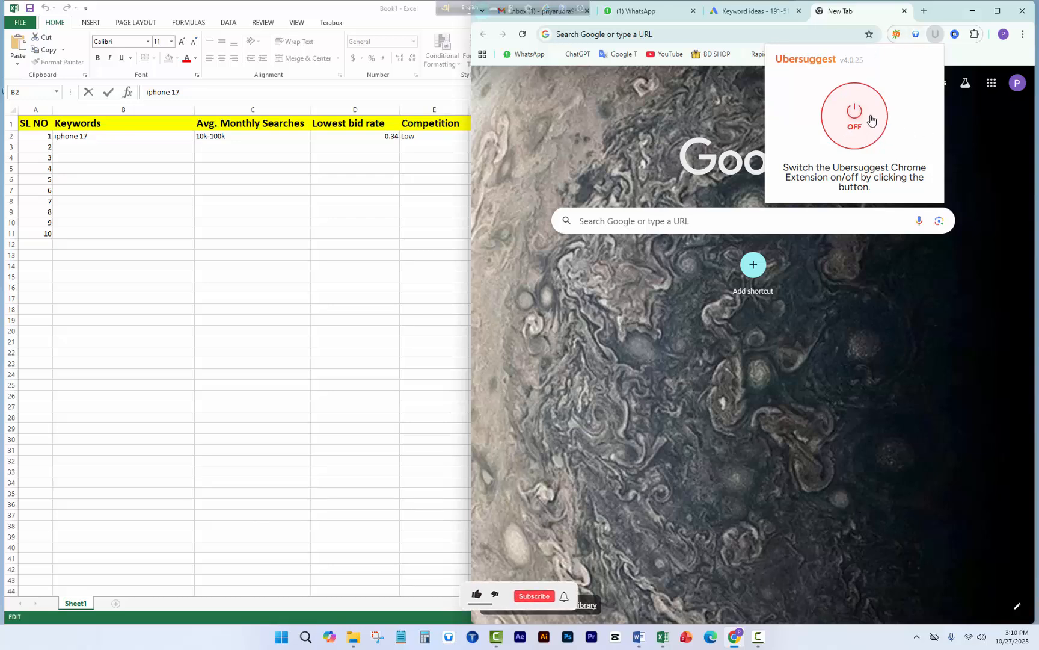
left_click(1024, 34)
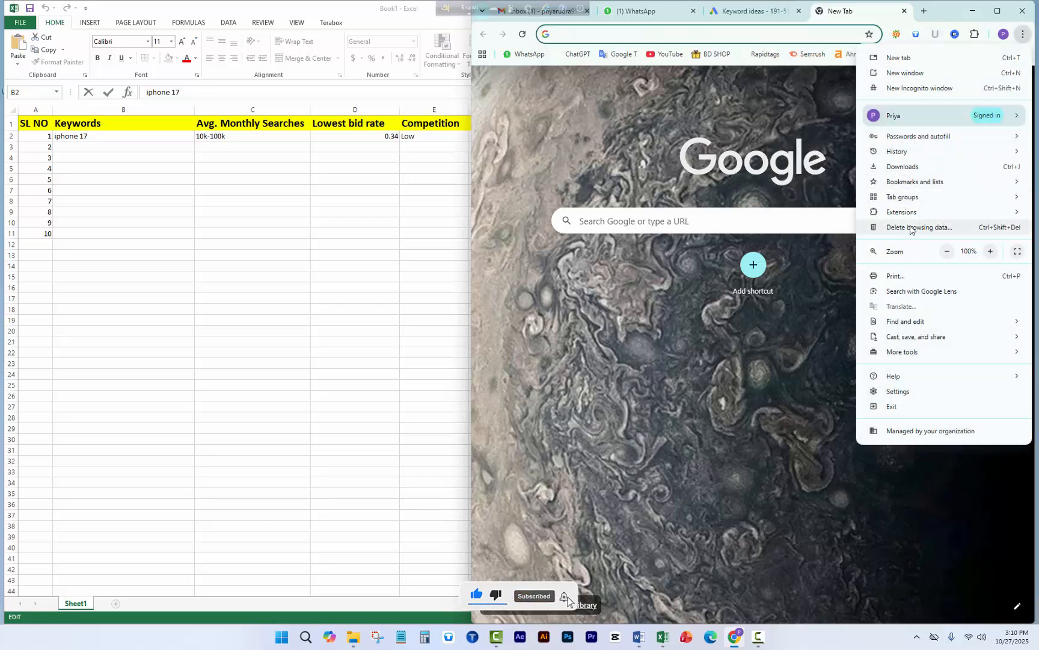
mouse_move(886, 216)
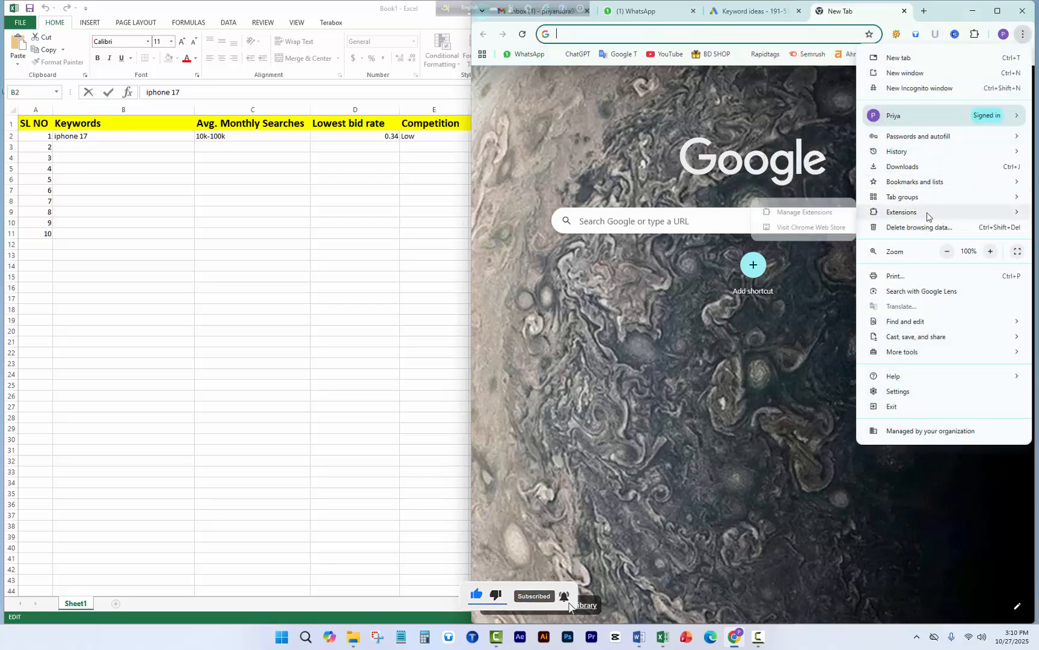
left_click(807, 229)
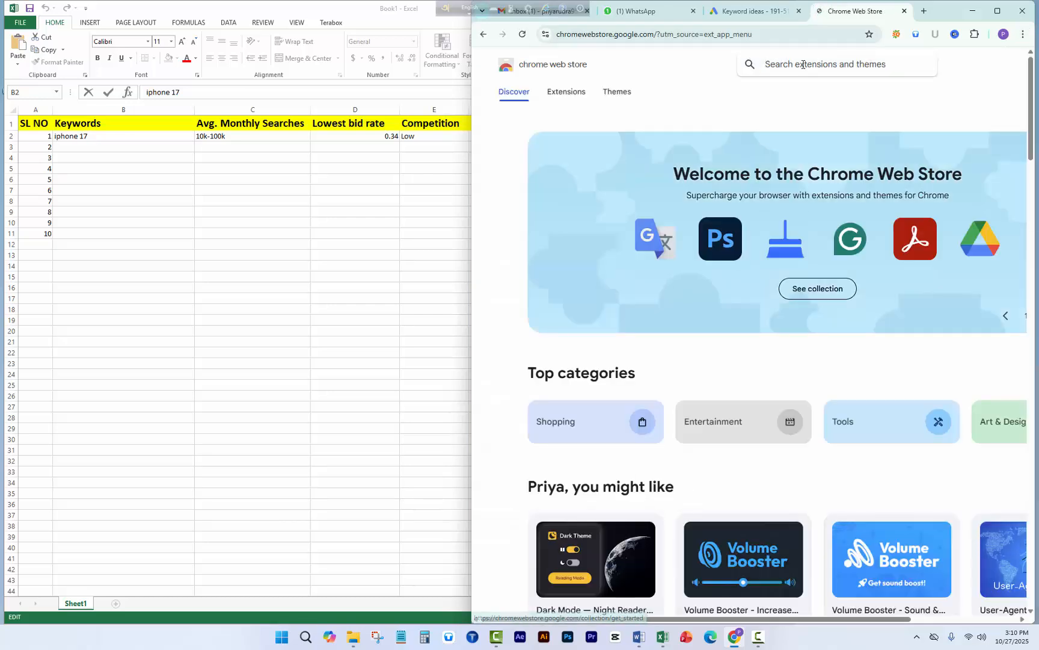
Search the store for "ubersuggest" and view the "Ubersuggest - SEO and Keyword Discovery" extension page with its install option
type("u")
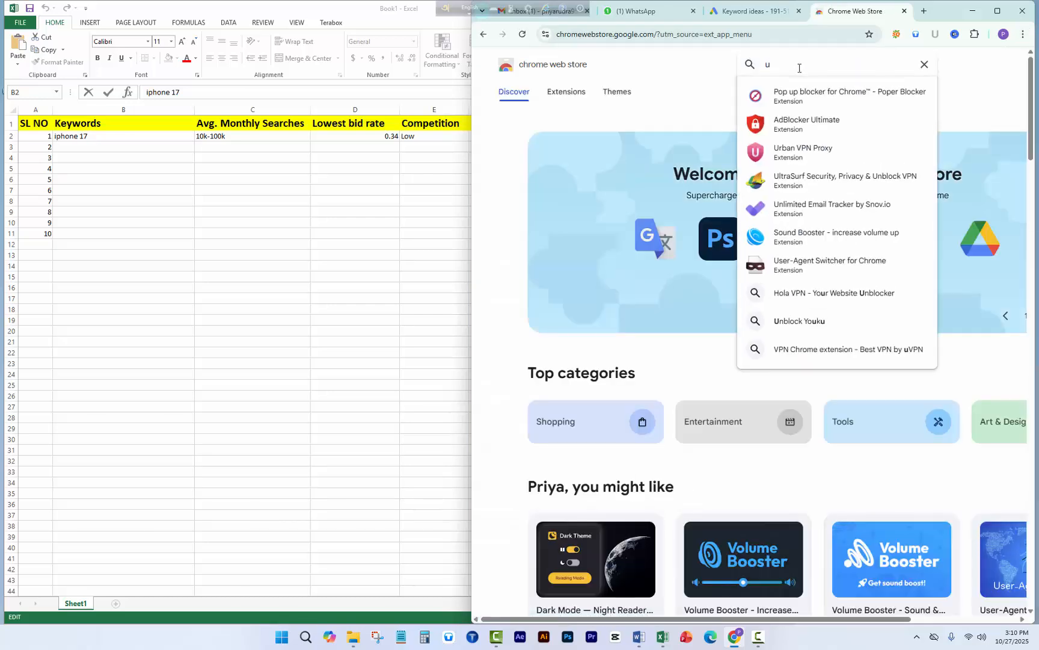
type("bersugges")
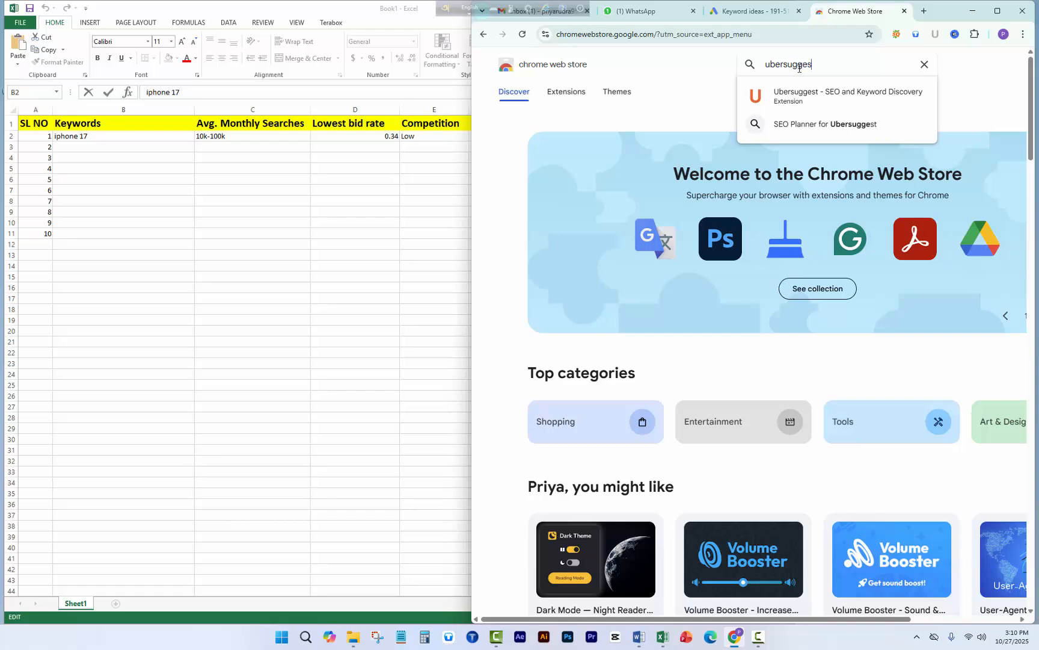
type("t")
left_click(828, 100)
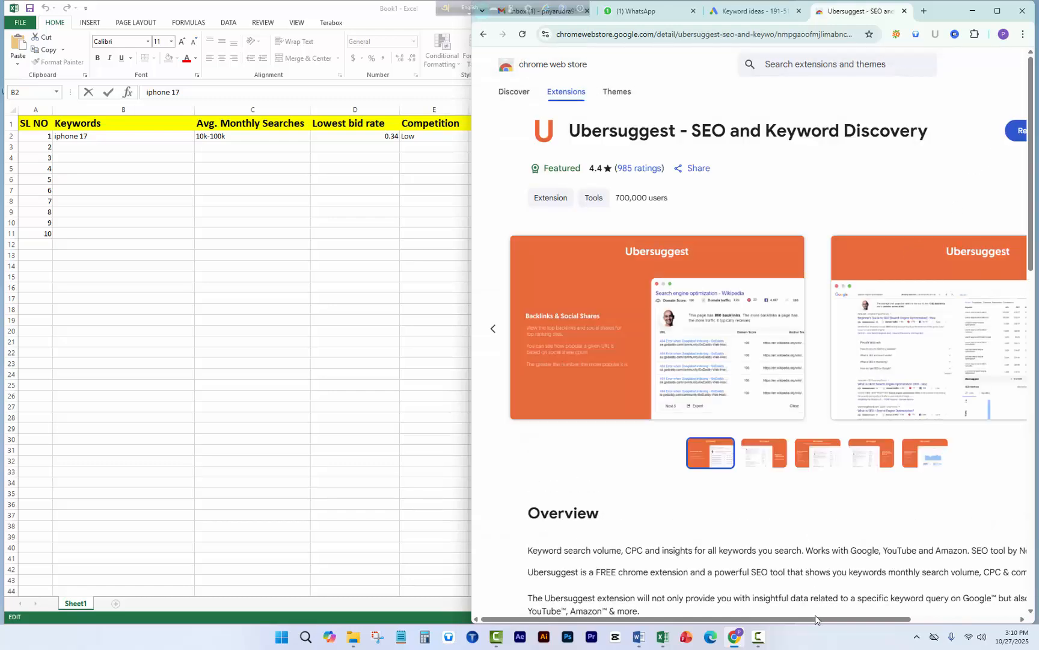
left_click_drag(816, 618, 922, 617)
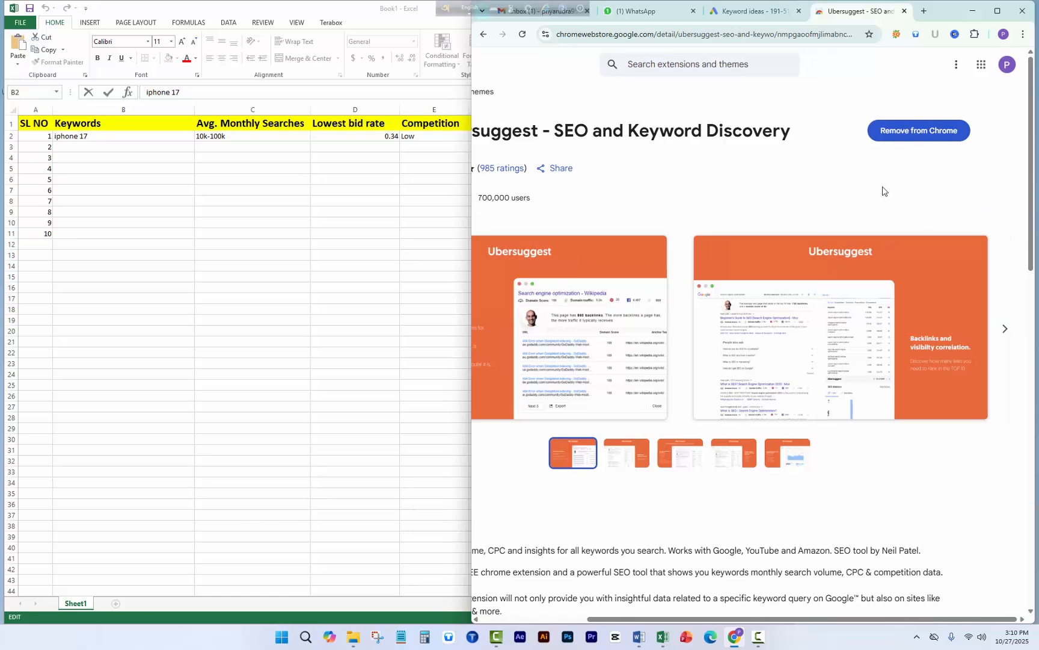
Pin the Keyword Surfer extension to Chrome's toolbar and close the extensions list
left_click(975, 34)
left_click(936, 119)
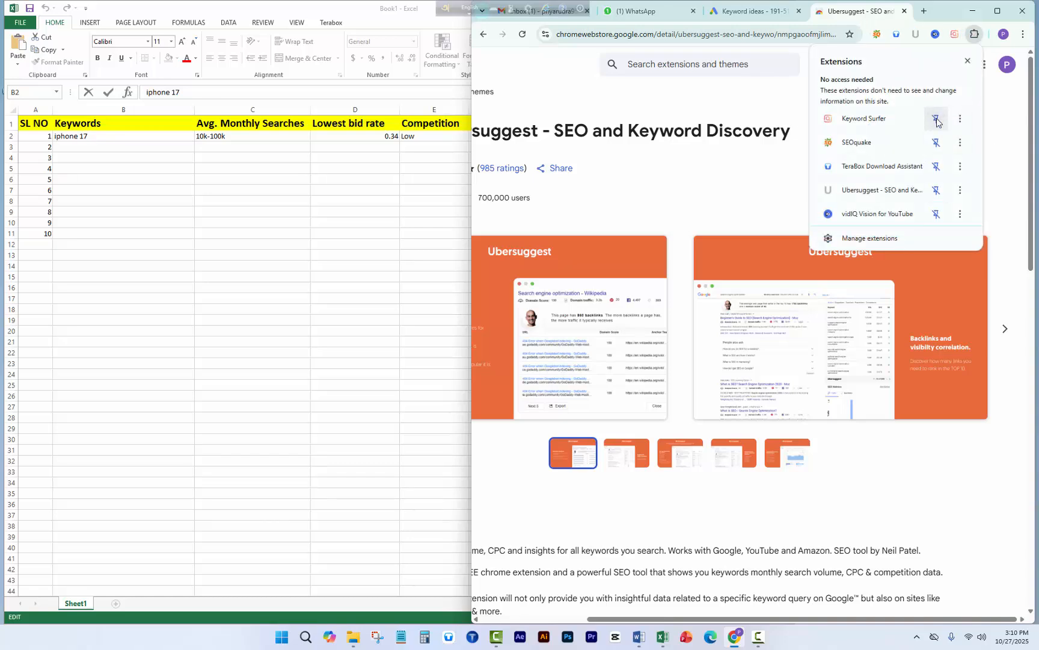
left_click(1005, 112)
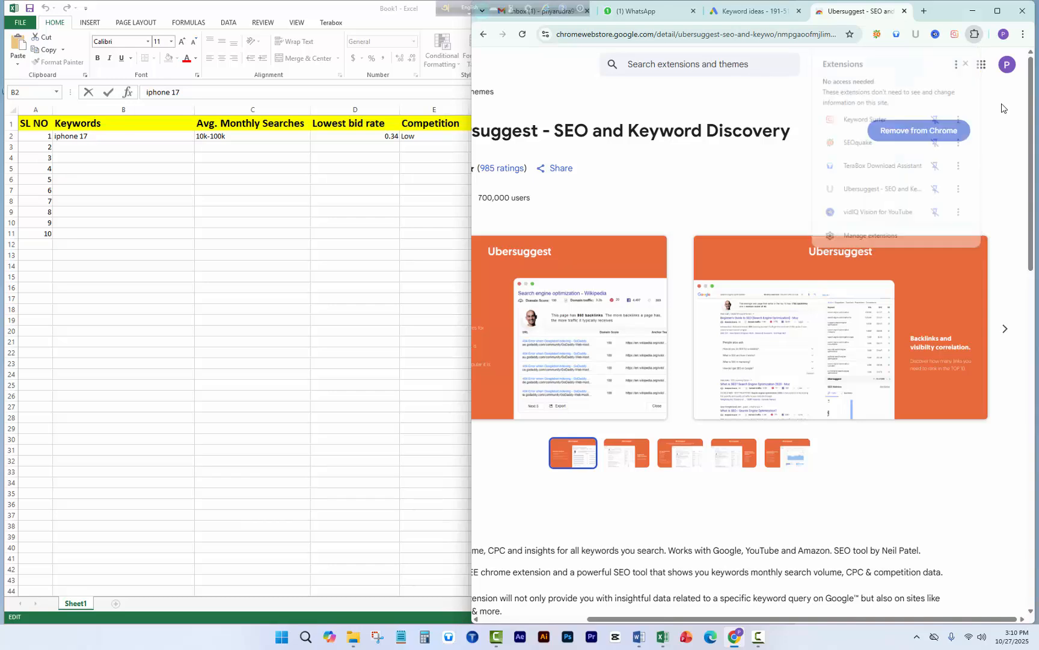
Close the Chrome Web Store tab and switch on the Ubersuggest extension
left_click(915, 36)
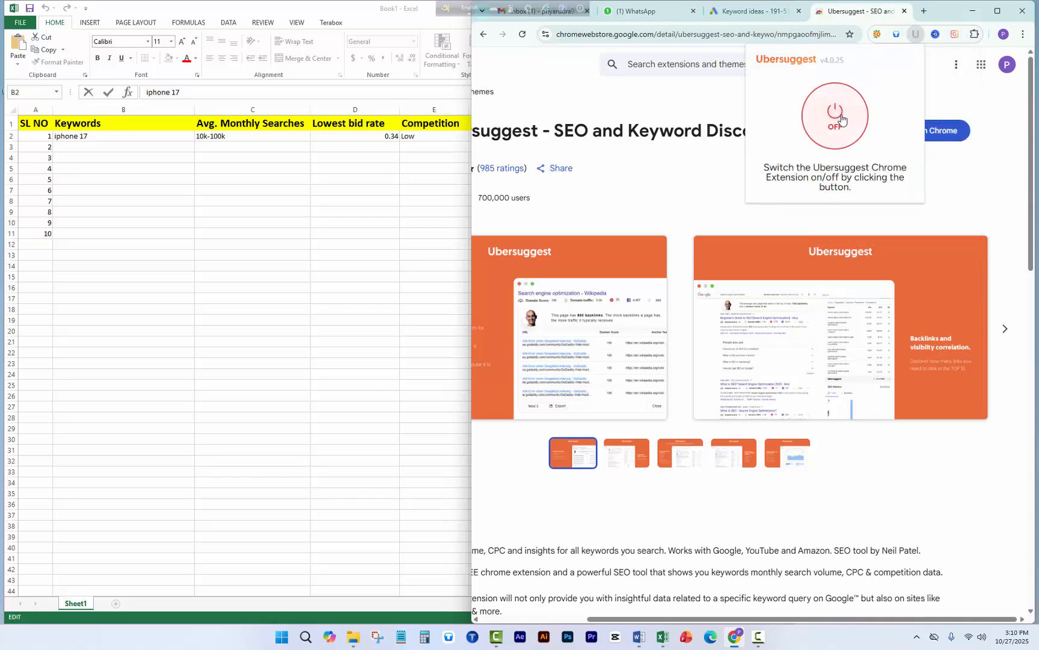
left_click(904, 11)
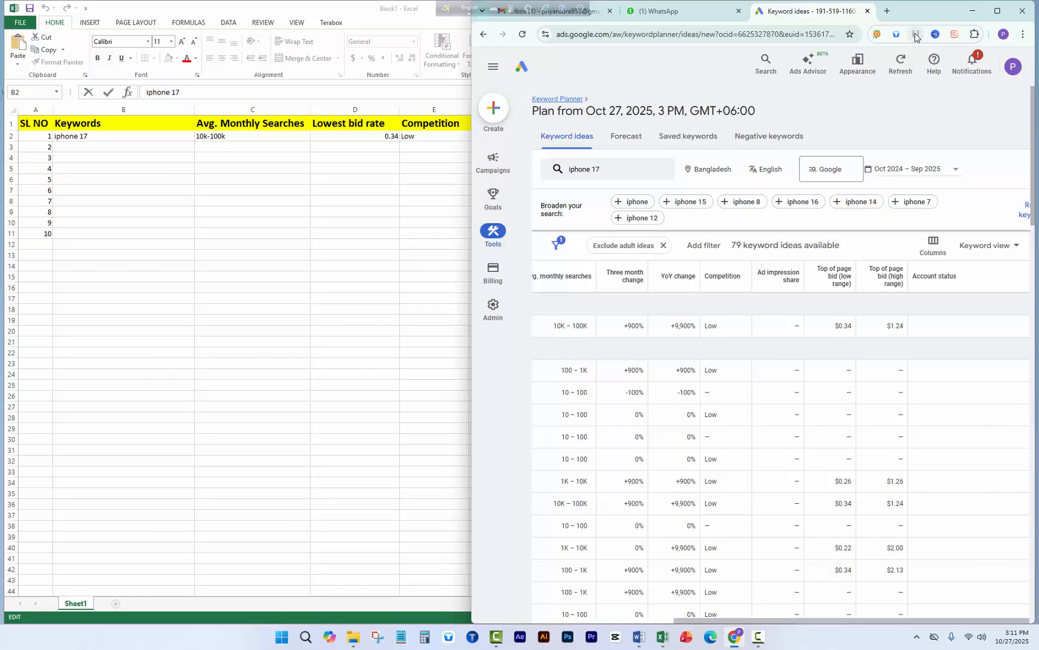
left_click(915, 33)
left_click(847, 110)
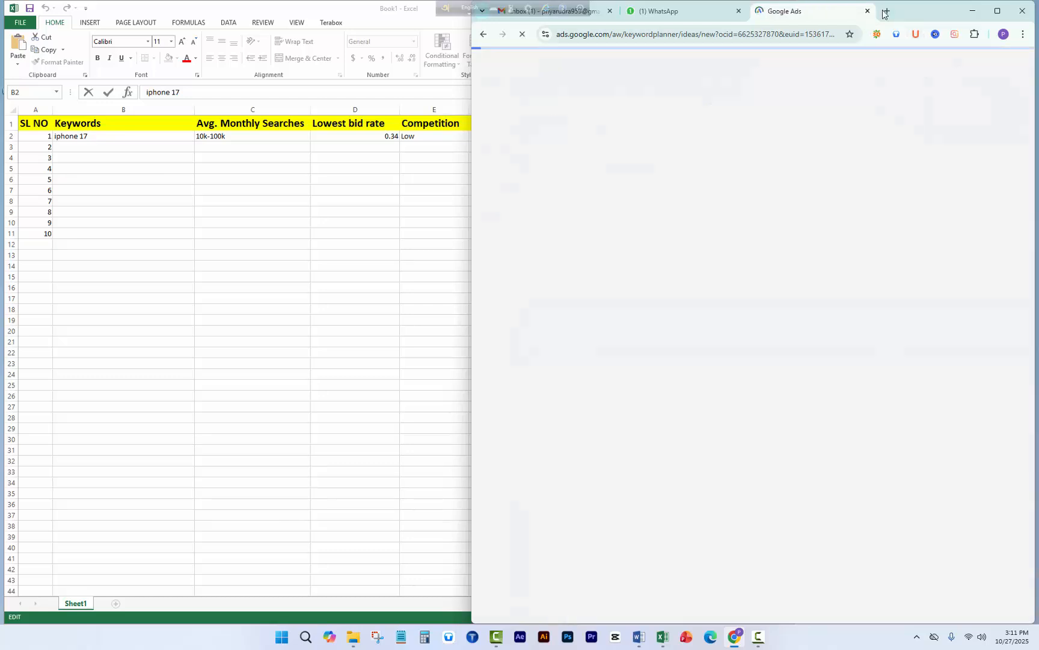
Search Google for the copied keyword "iphone 17" in a new tab
left_click(886, 11)
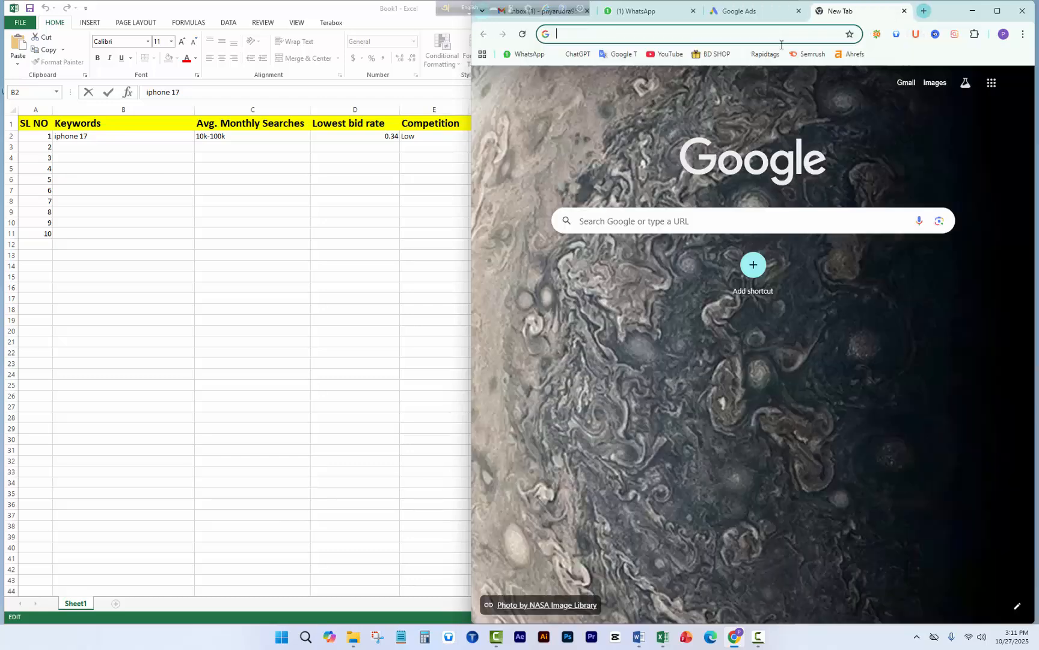
left_click(664, 222)
type("iphone 17")
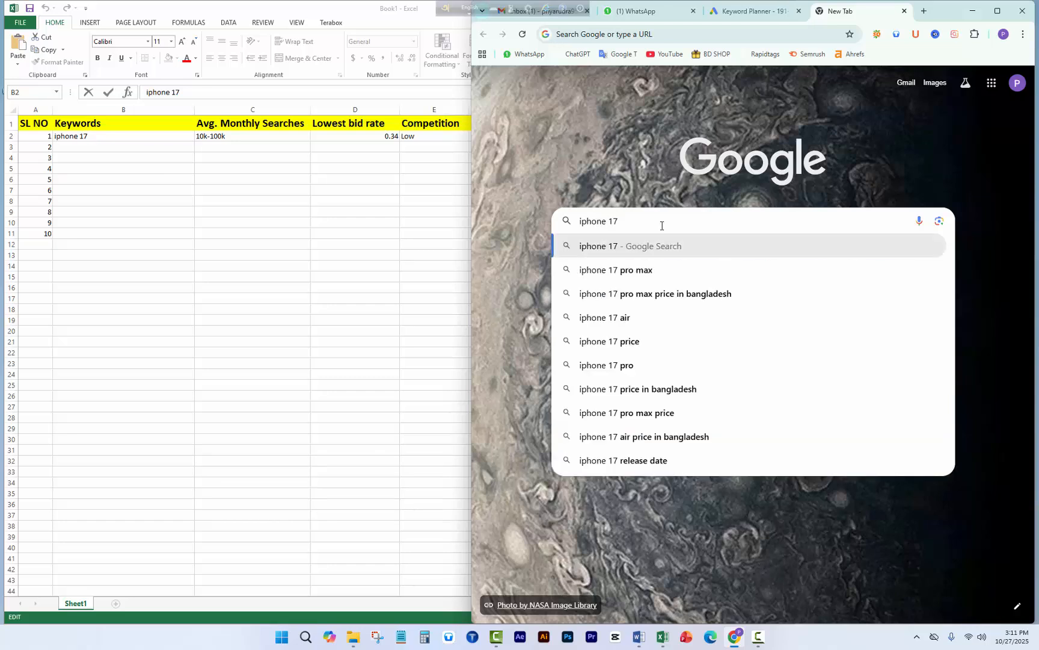
key("Return")
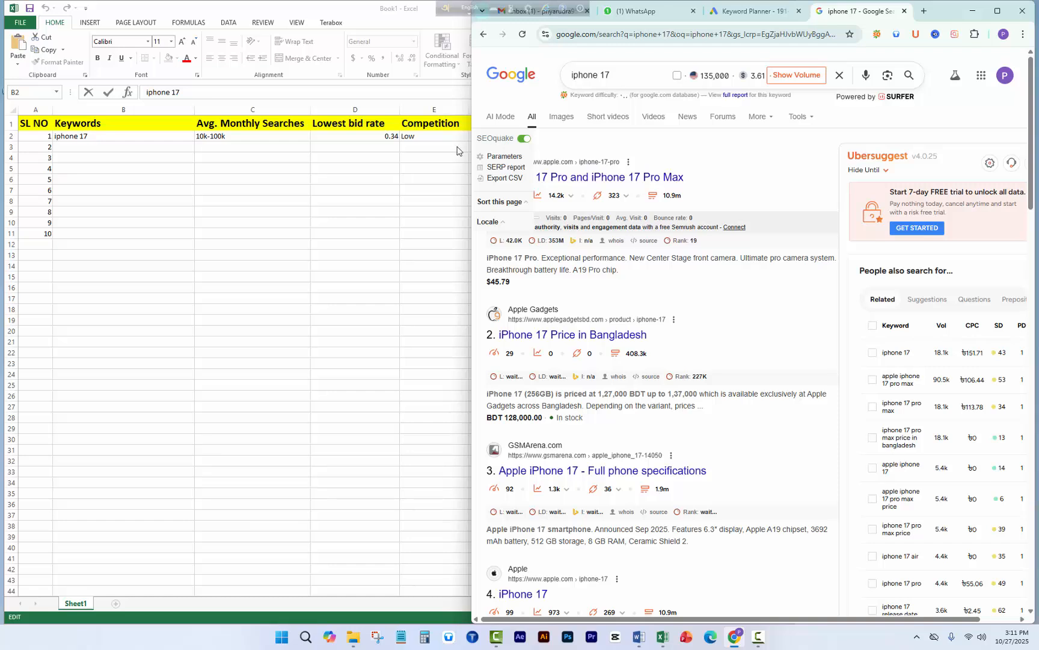
Switch to the Word job sheet and review the guidelines on first-page SERP domains and having at least one social site
left_click(638, 636)
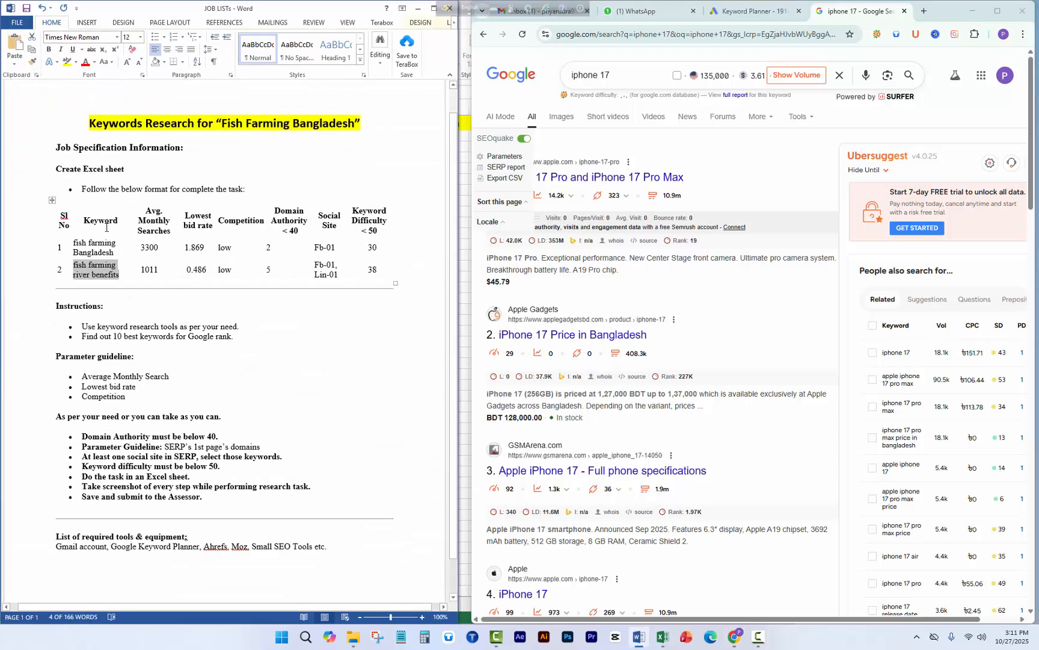
scroll(295, 400, "down", 1)
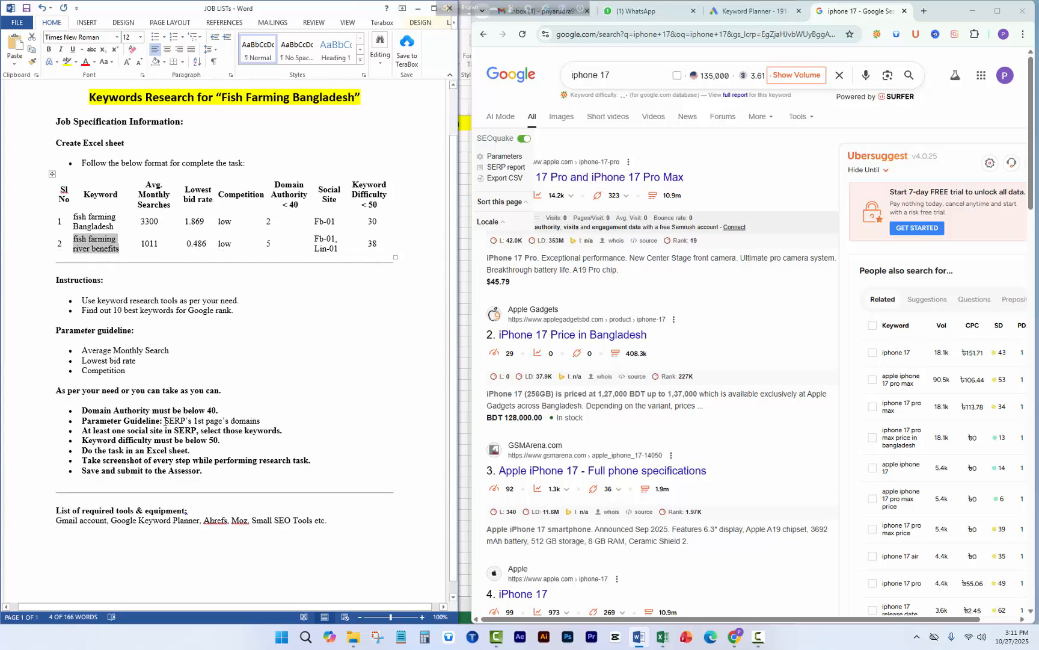
left_click_drag(166, 420, 264, 421)
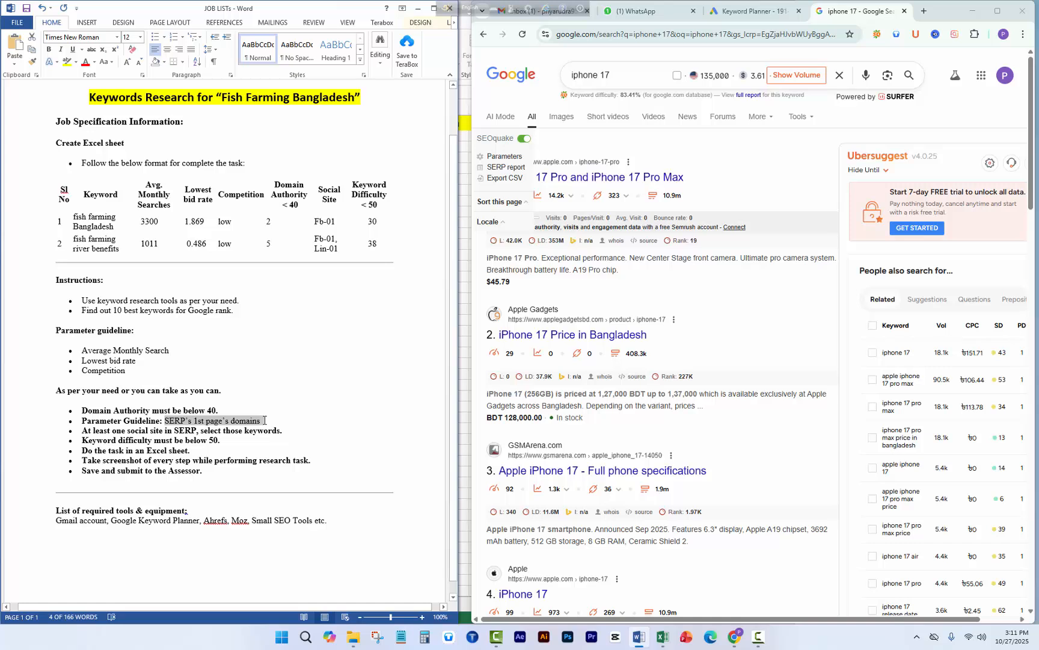
left_click(283, 430)
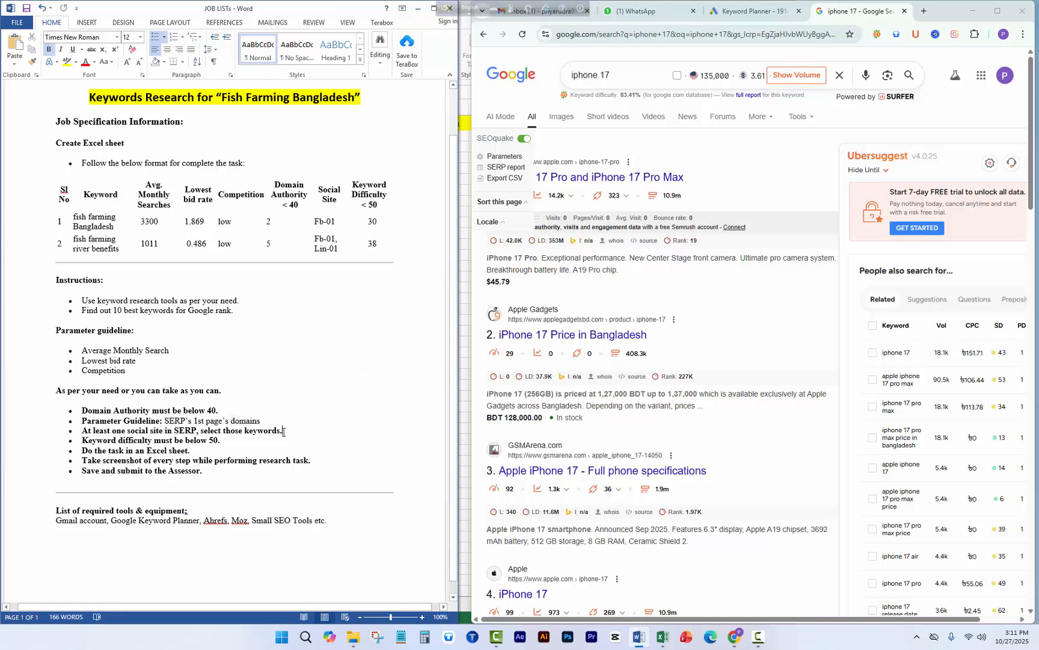
left_click_drag(267, 430, 81, 429)
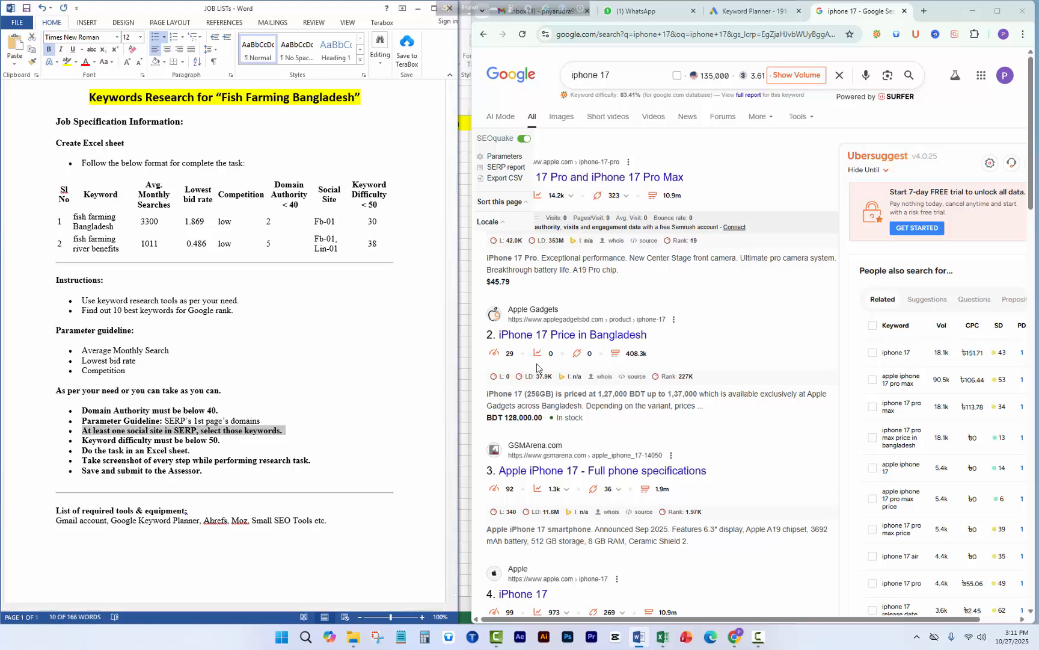
Examine the first page of Google results for "iphone 17" for social sites and maximize the browser window
scroll(537, 367, "down", 15)
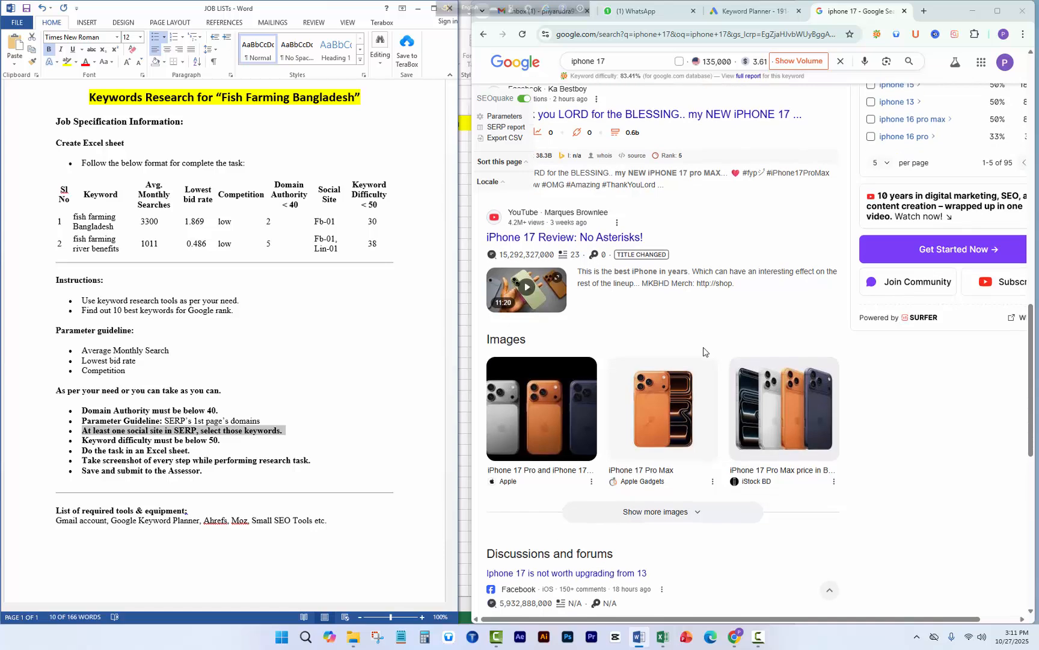
scroll(704, 352, "down", 5)
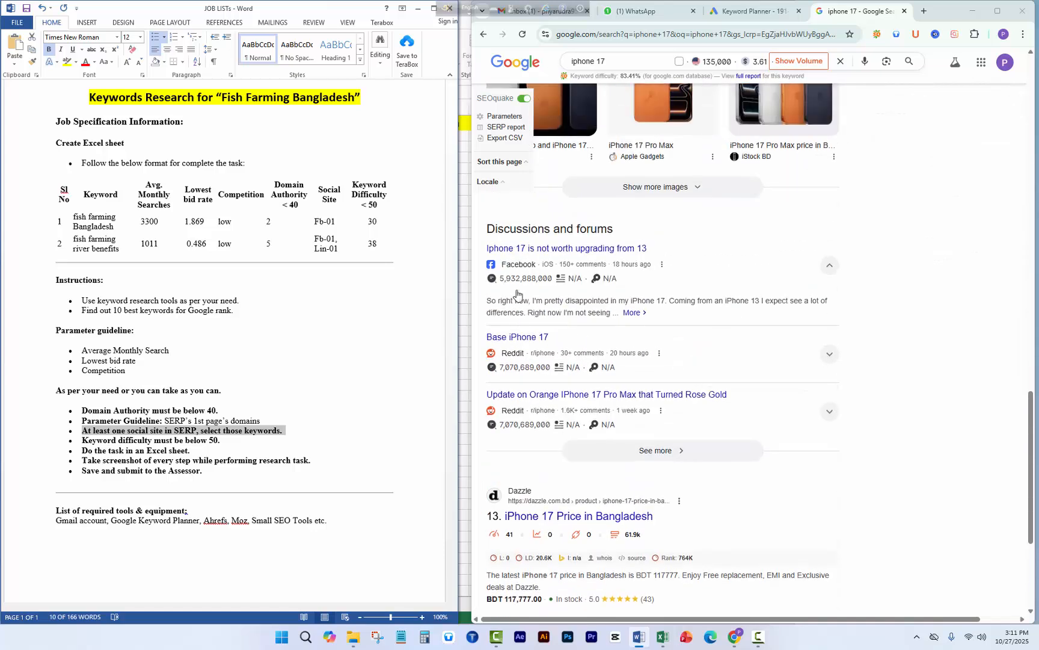
scroll(736, 371, "up", 10)
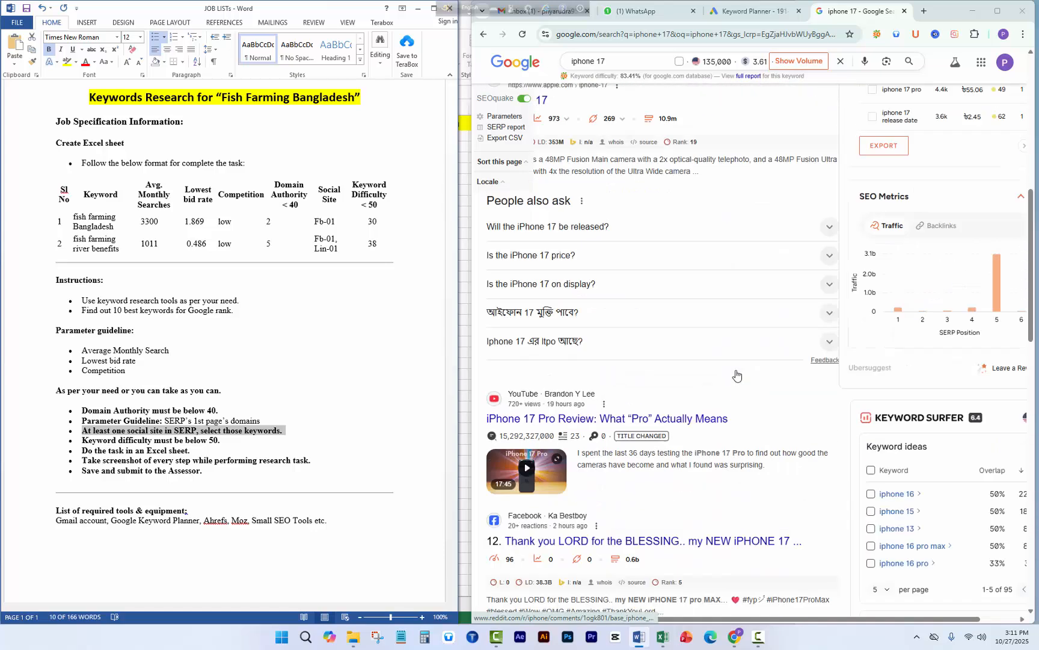
scroll(735, 375, "up", 10)
left_click(998, 11)
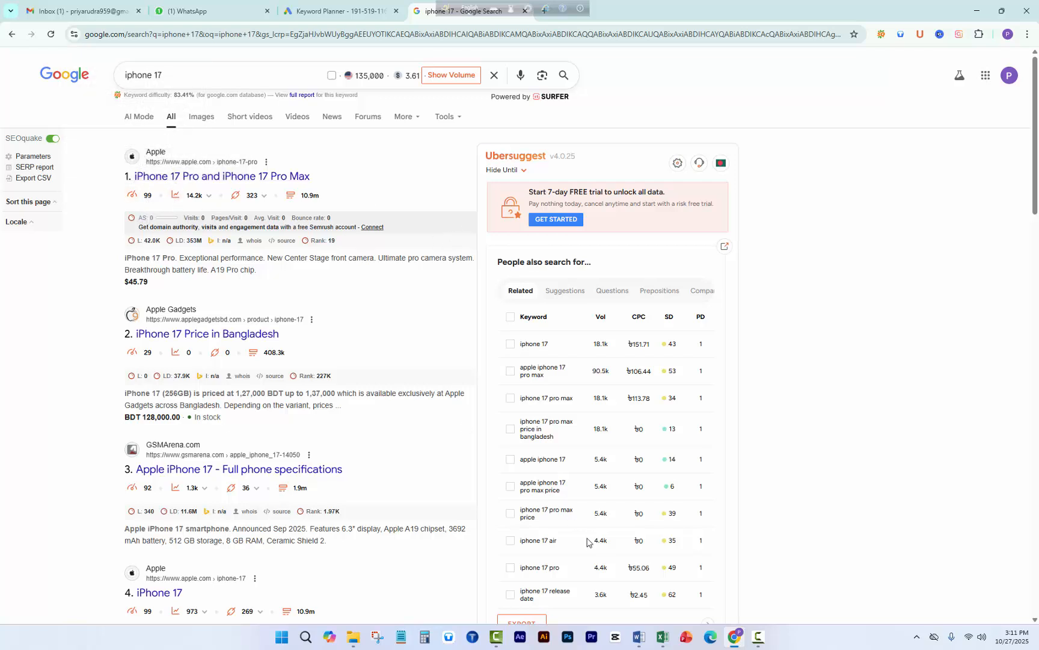
Check the Excel sheet's column headings, return to Chrome and examine the domain metrics and social sites across the Google results page
left_click(664, 635)
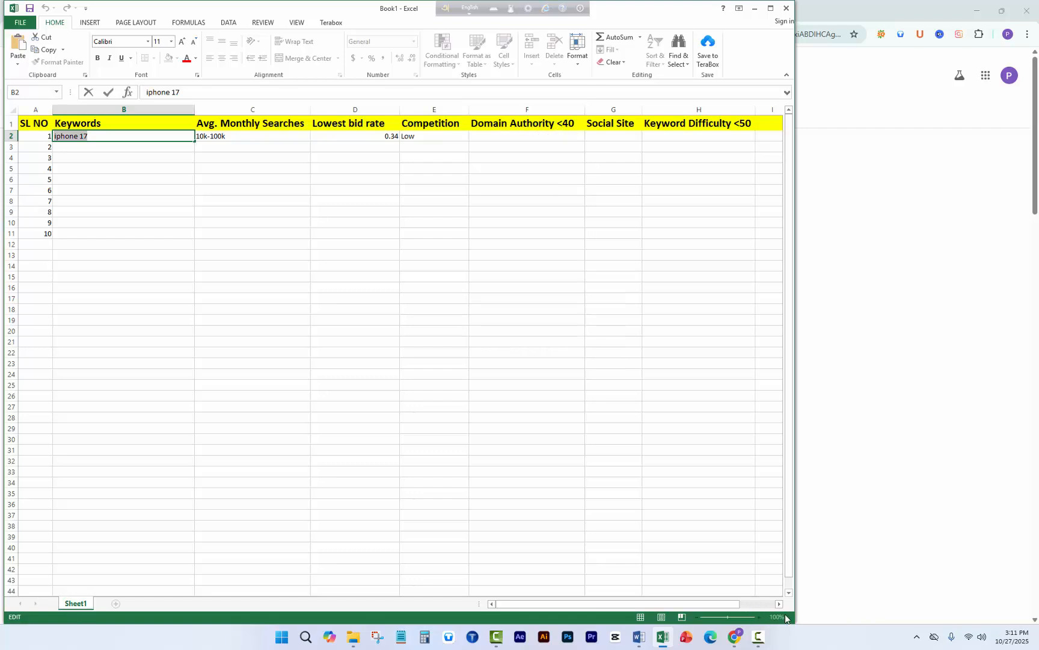
mouse_move(741, 643)
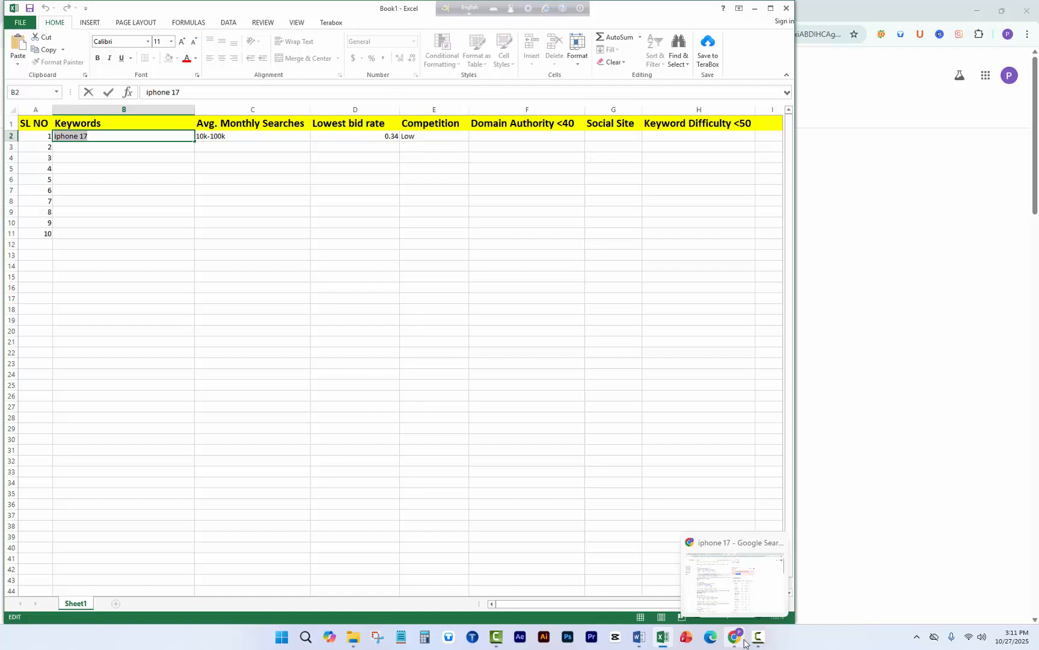
left_click(736, 638)
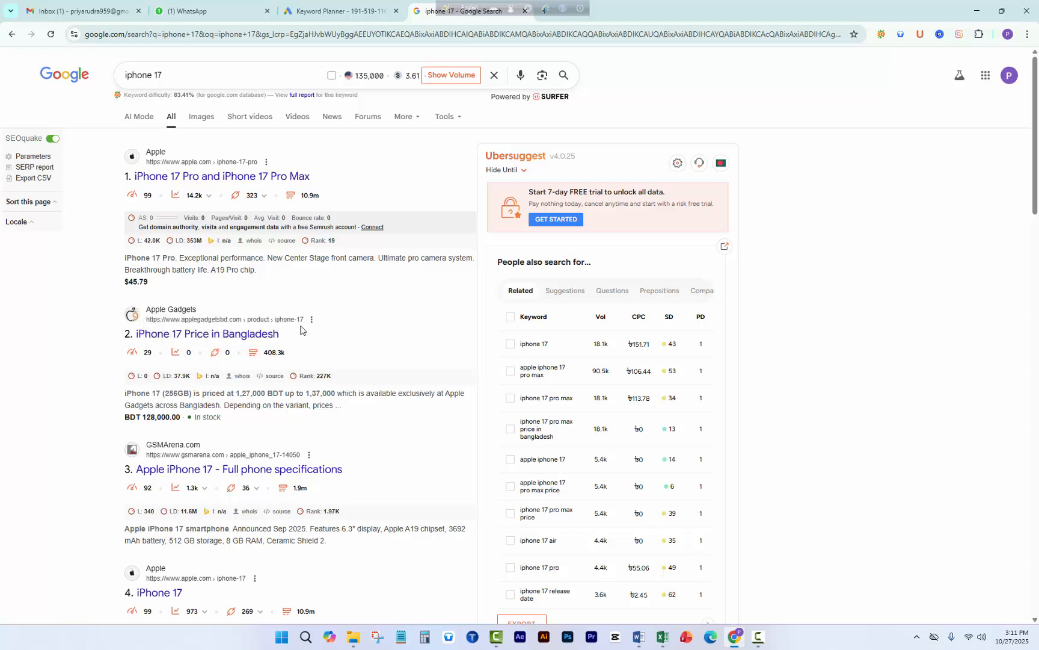
scroll(301, 330, "down", 2)
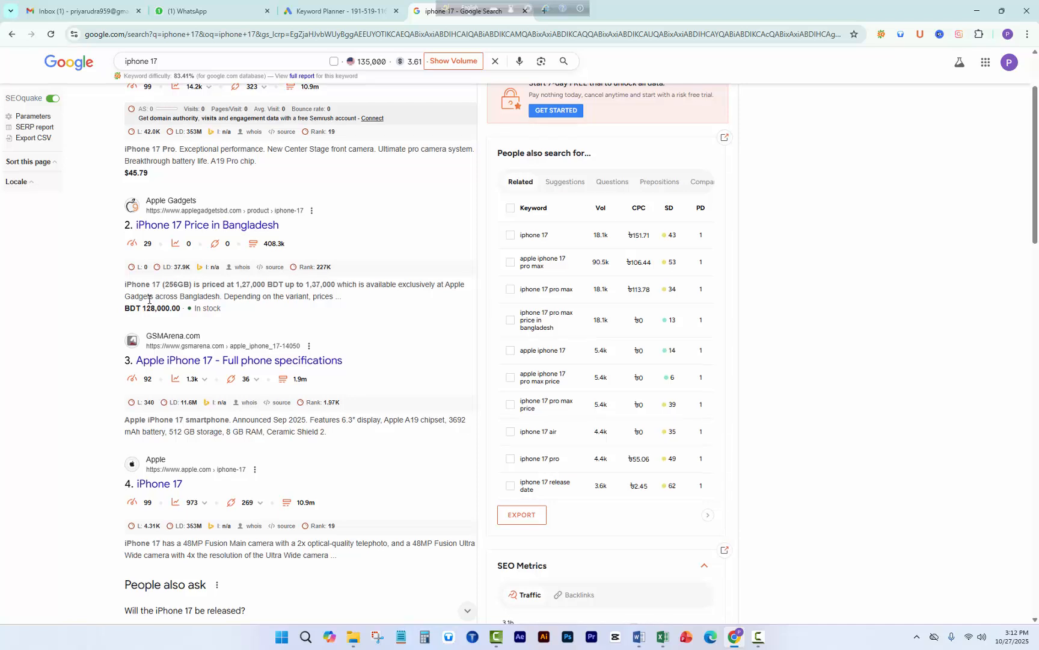
scroll(149, 299, "down", 5)
scroll(150, 302, "down", 8)
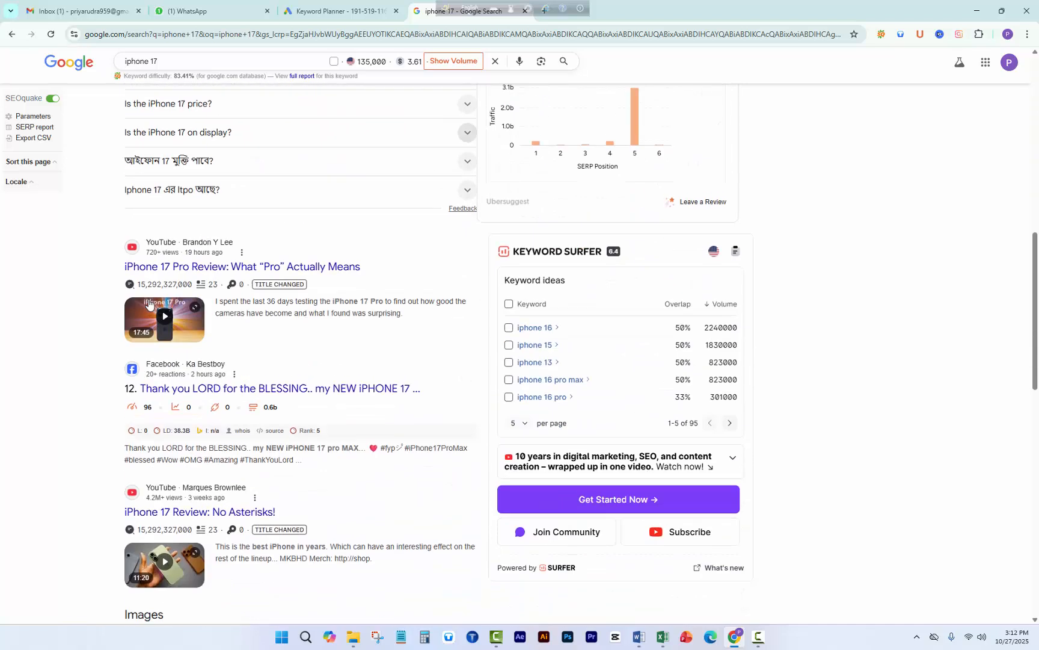
scroll(149, 302, "down", 7)
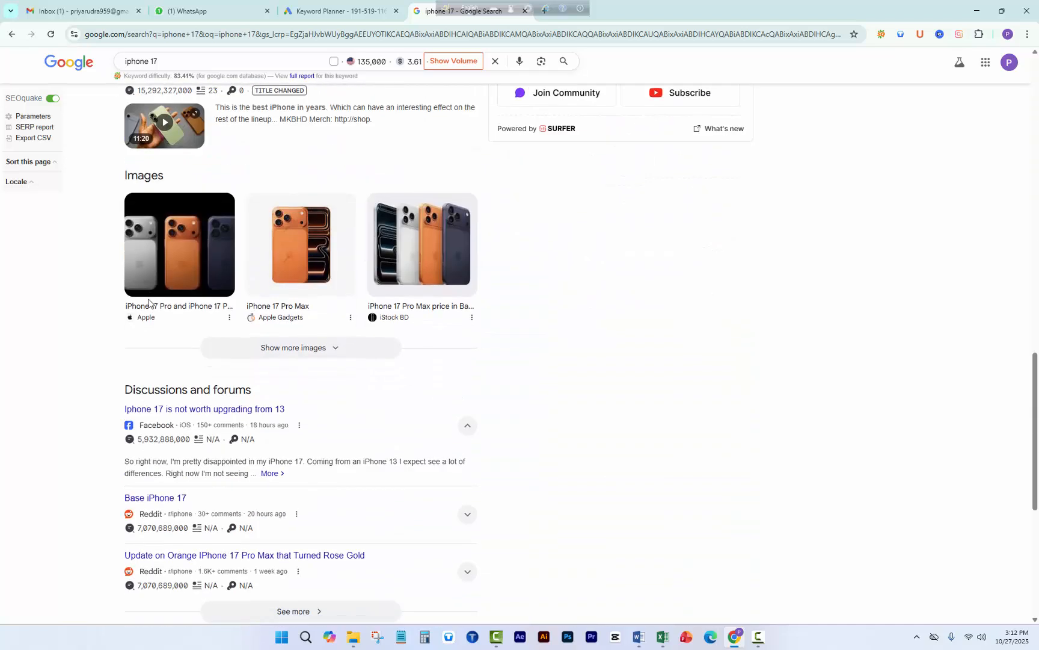
scroll(149, 303, "down", 3)
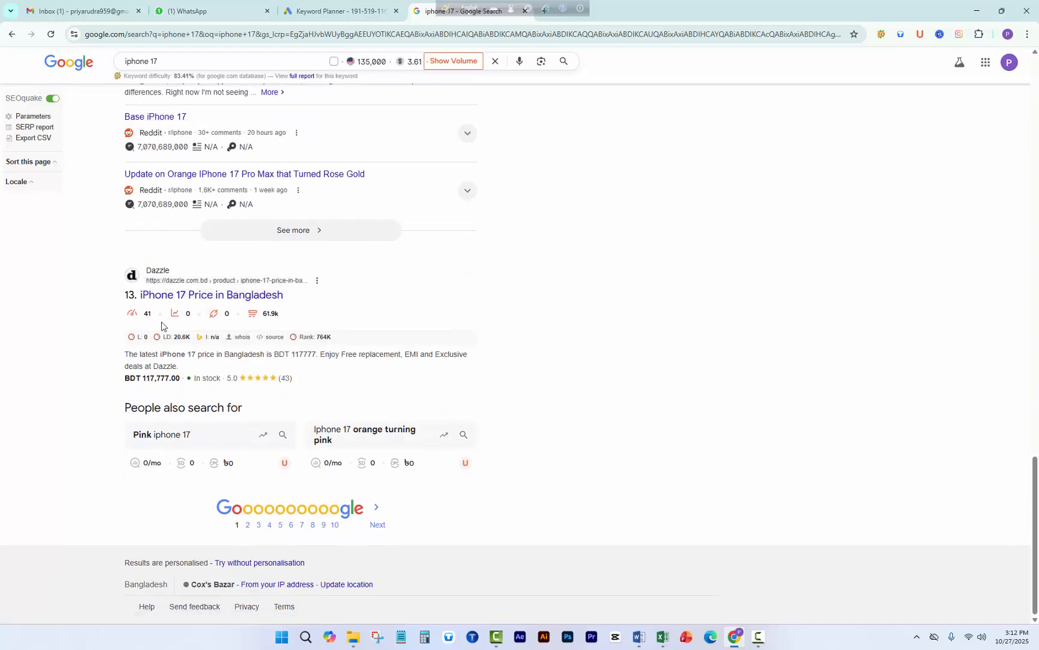
scroll(362, 381, "up", 20)
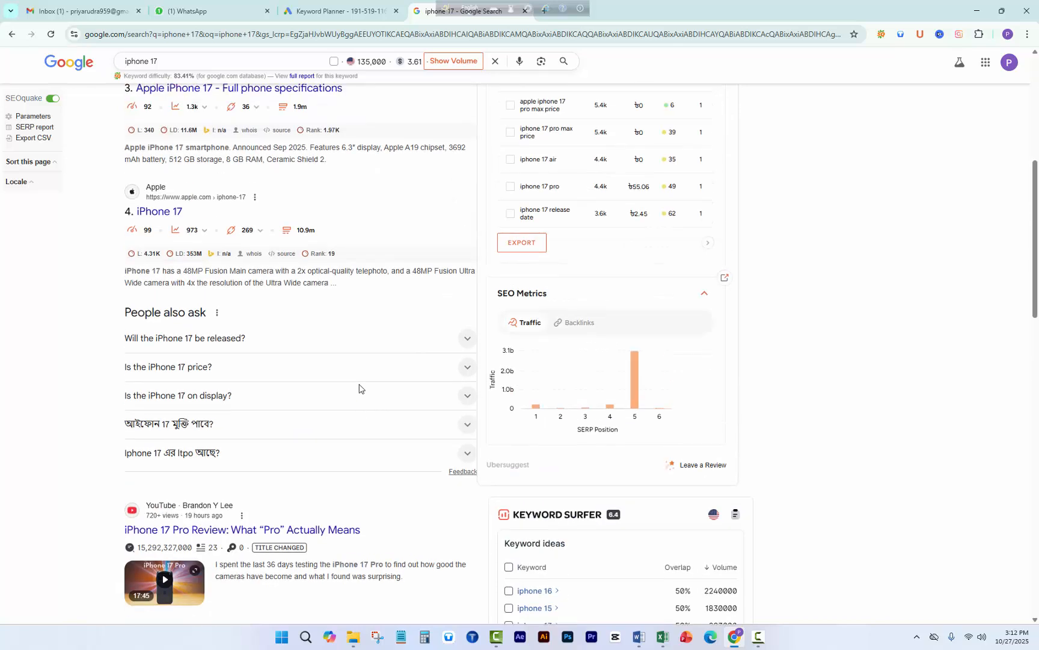
scroll(359, 388, "up", 6)
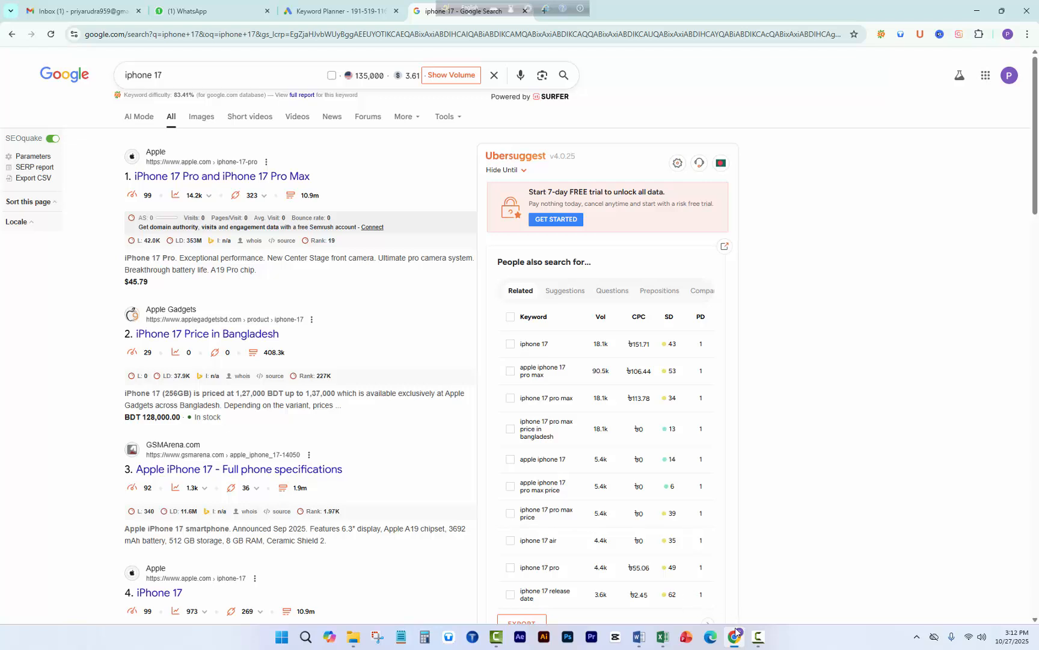
Discover new keywords for the copied term "iphone 17" in Keyword Planner and hide the inactive account notice
left_click(354, 12)
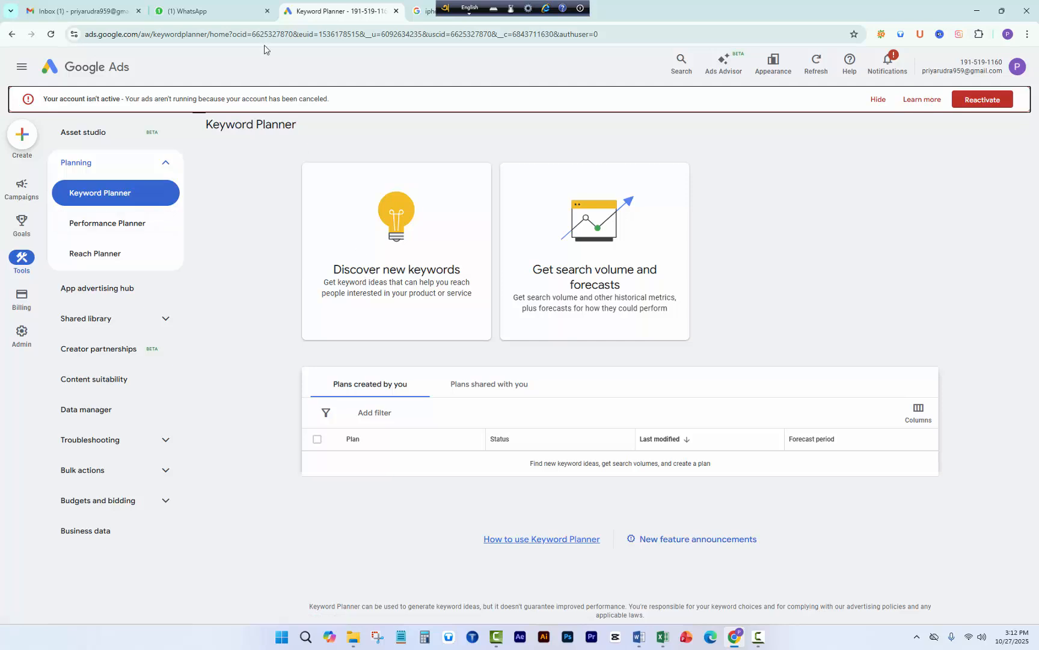
left_click(360, 258)
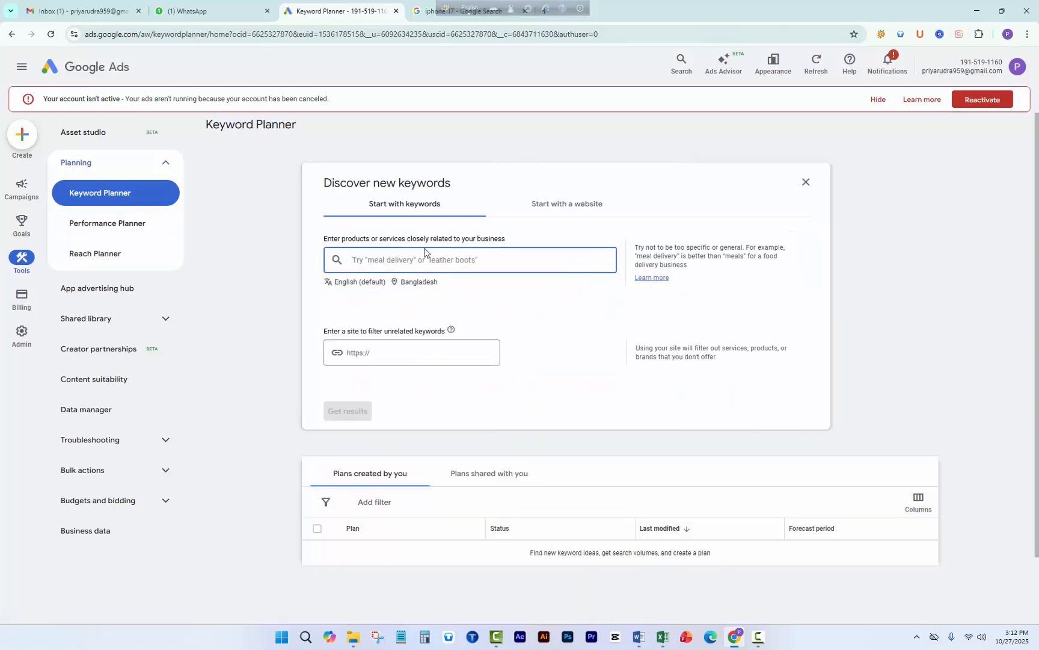
type("iphone 17")
left_click(356, 412)
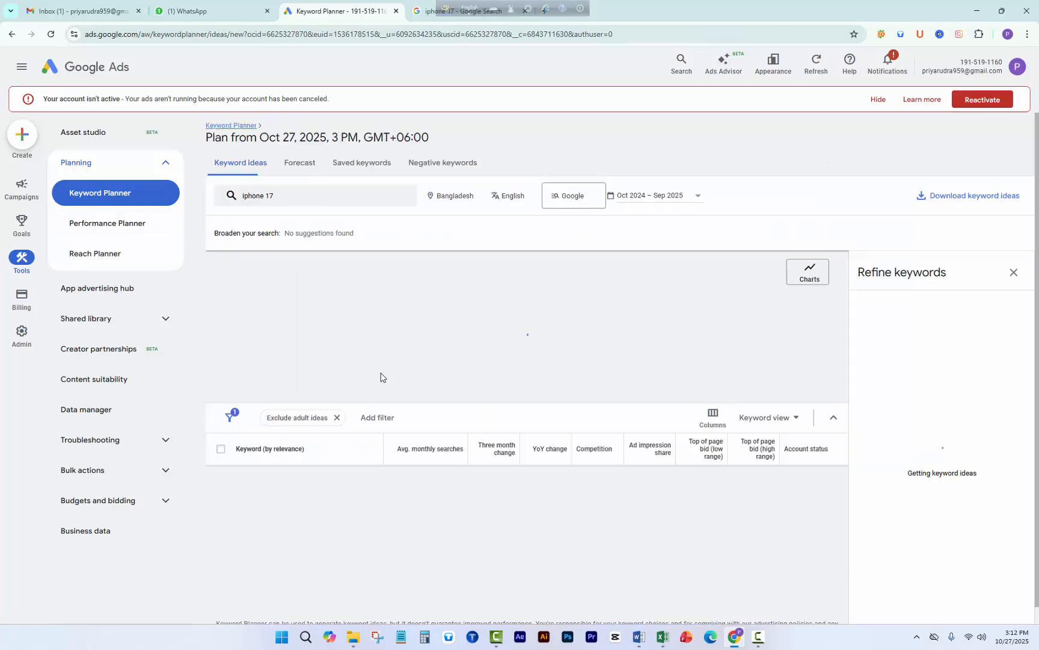
left_click(877, 99)
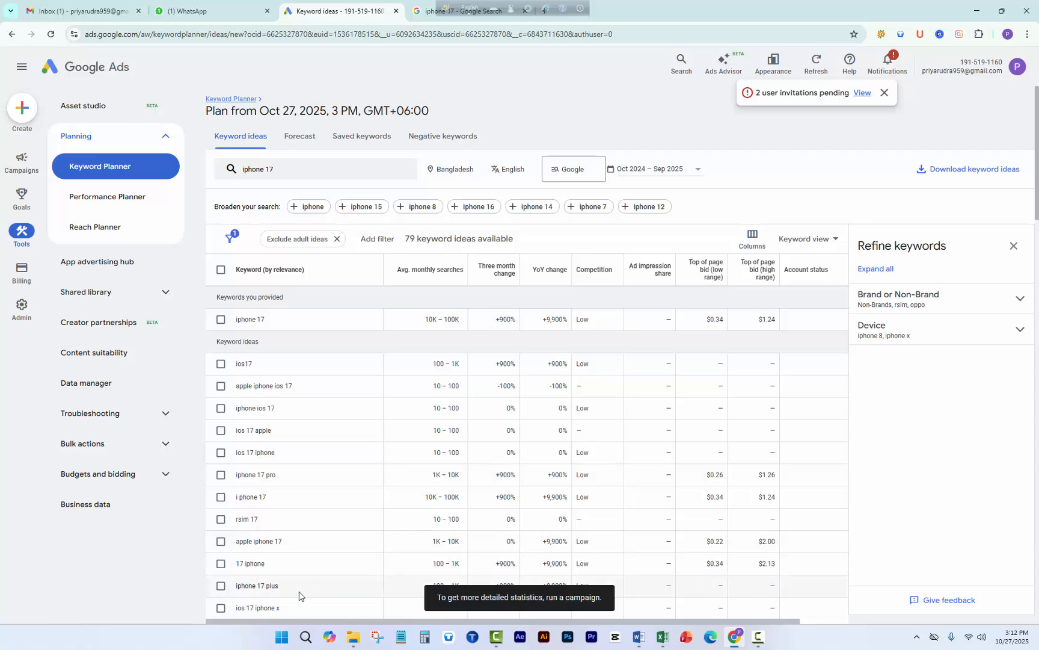
Find and open the Snipping Tool through Windows search
left_click(305, 637)
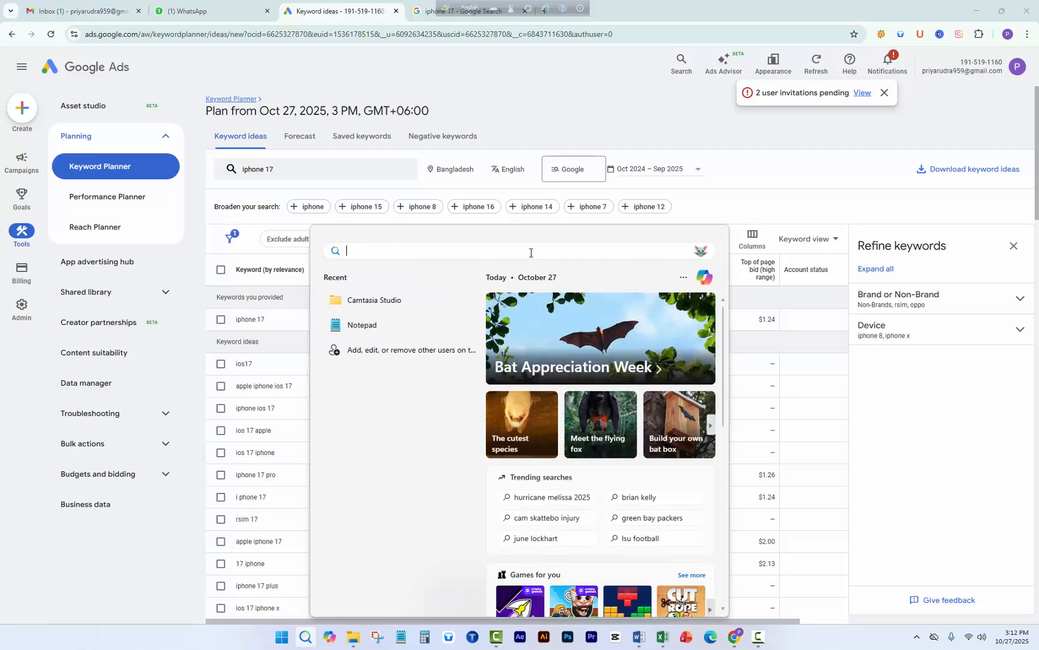
type("ippi")
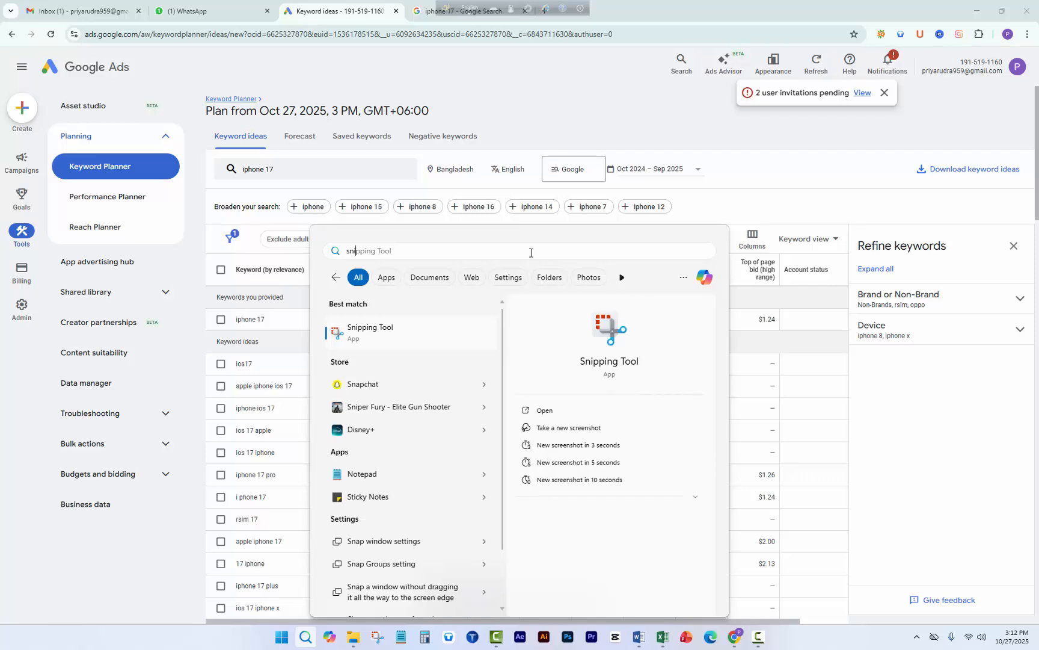
left_click(382, 342)
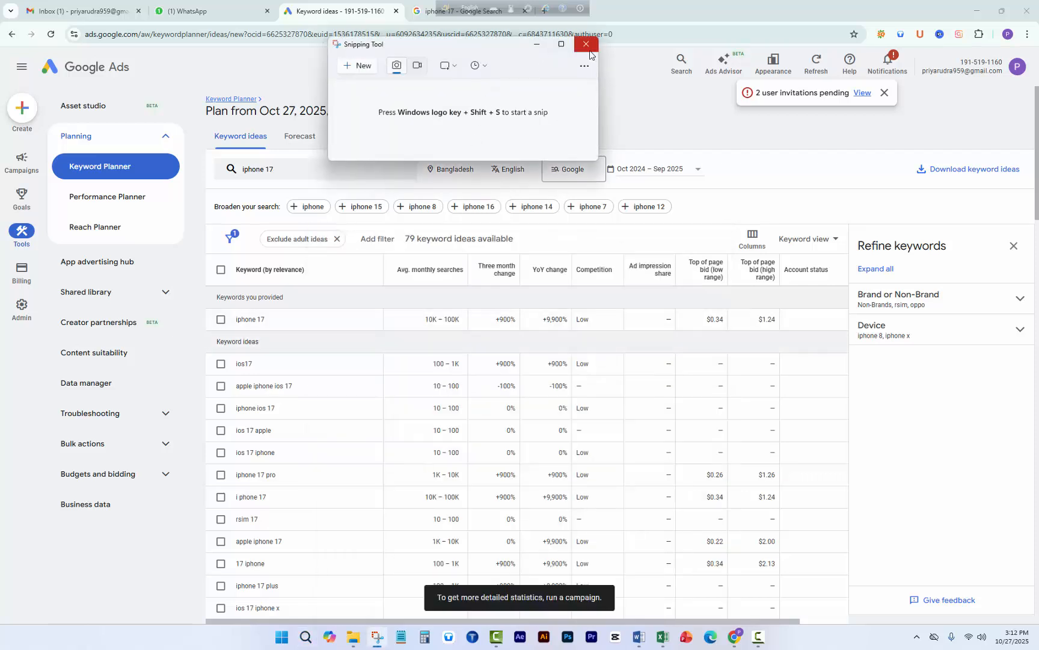
mouse_move(377, 632)
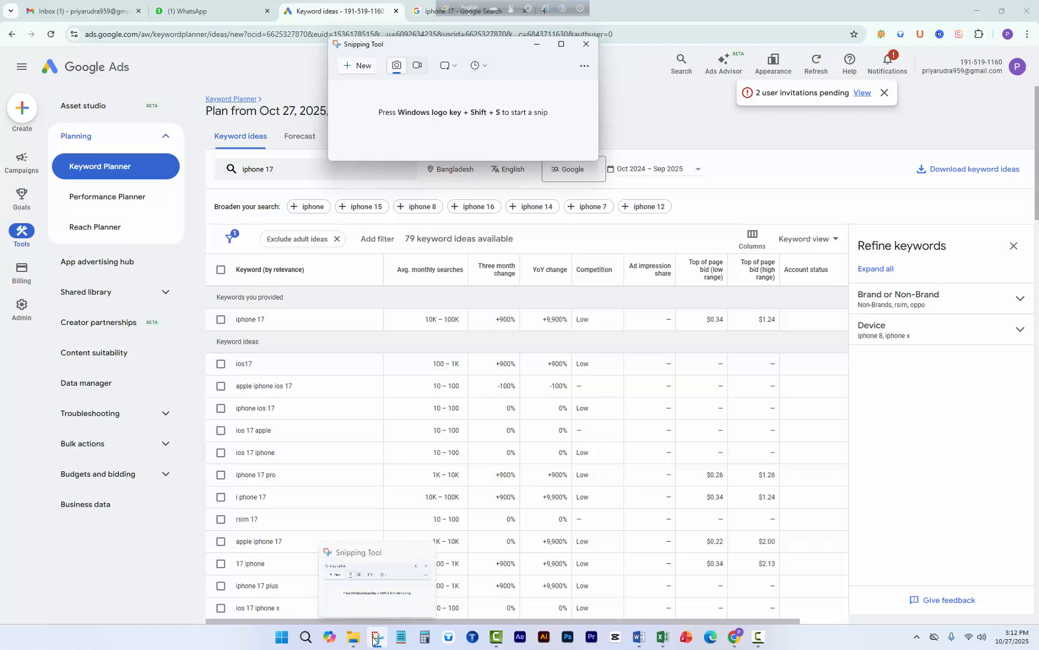
Capture the whole screen showing the Keyword Planner results and name the PNG "1" for saving in Downloads
left_click(359, 66)
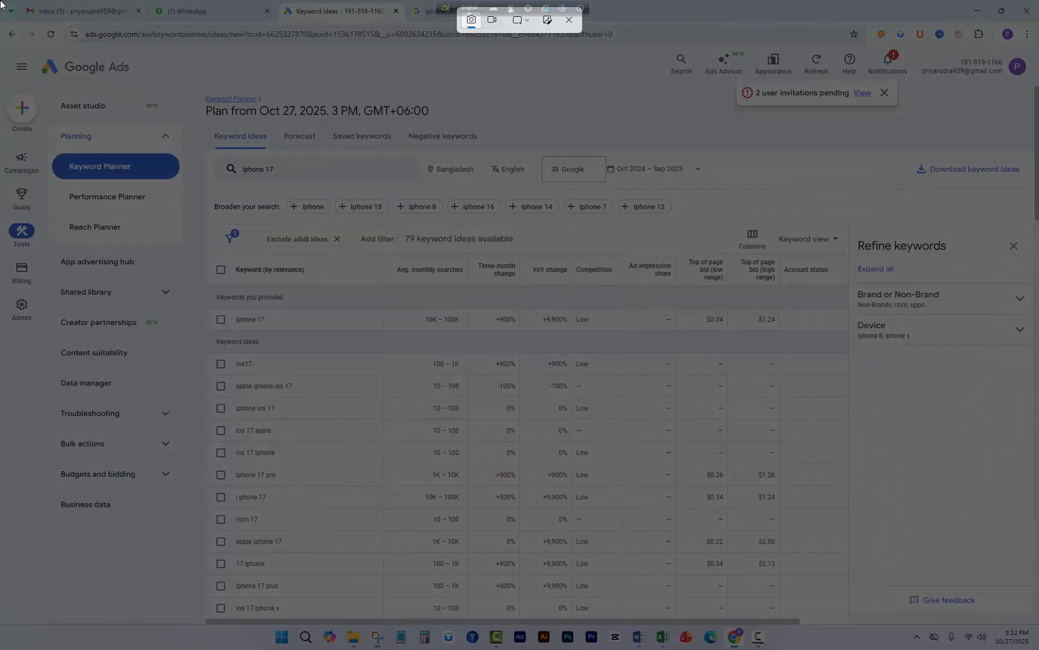
left_click_drag(6, 3, 1038, 648)
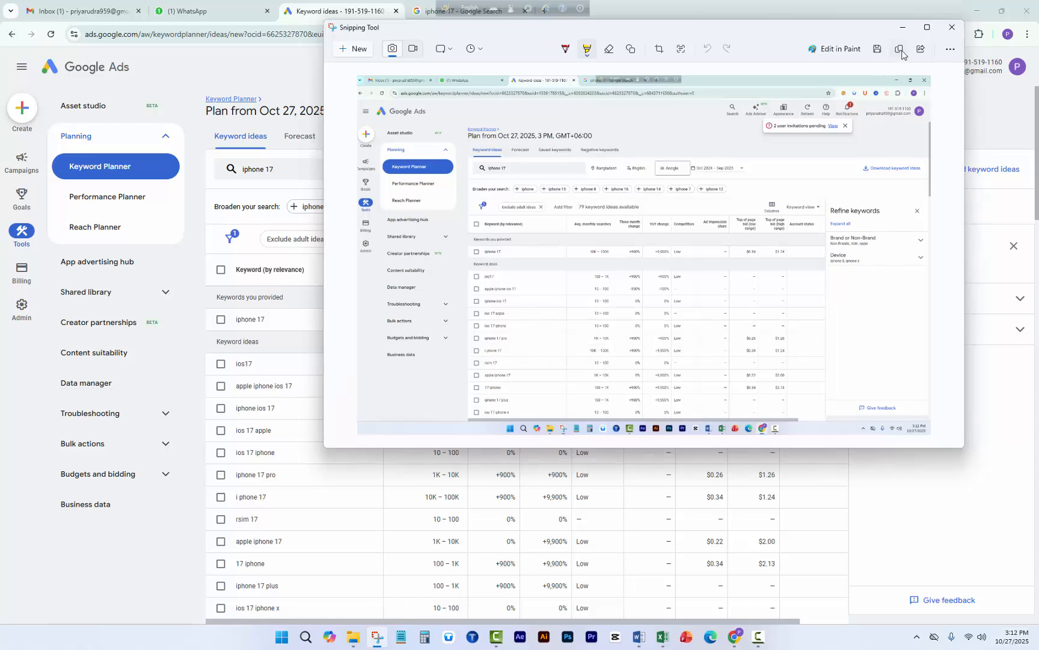
left_click(876, 53)
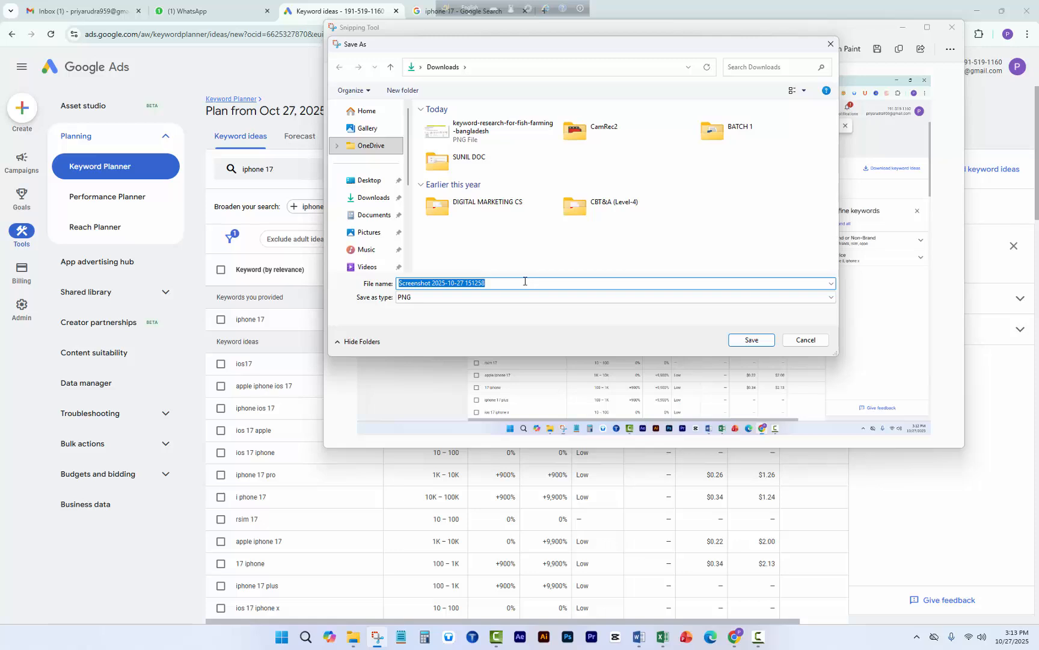
type("1")
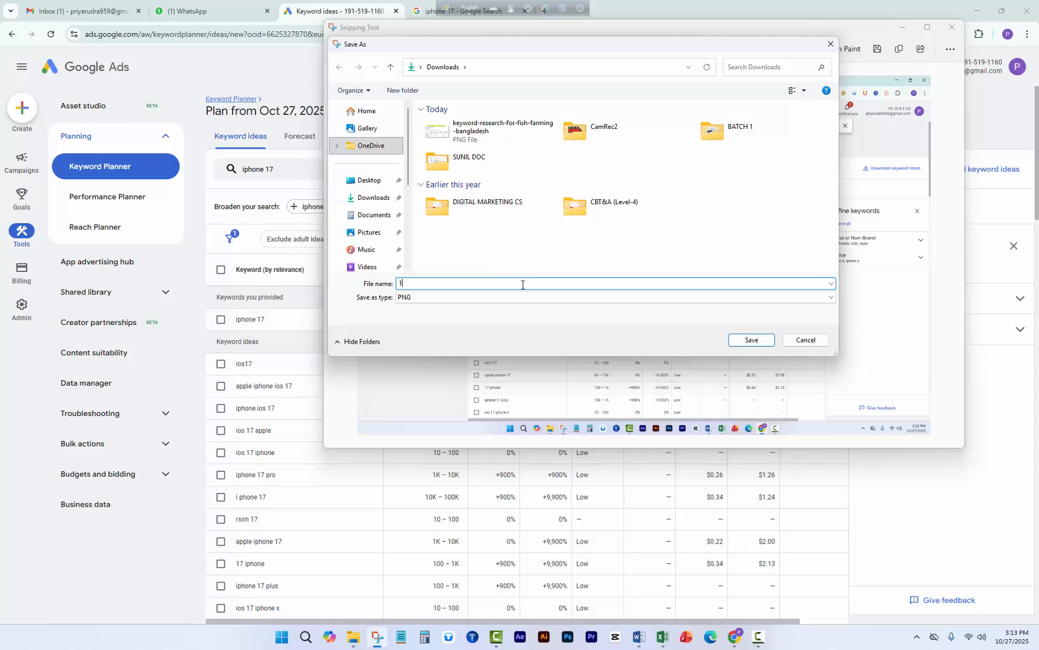
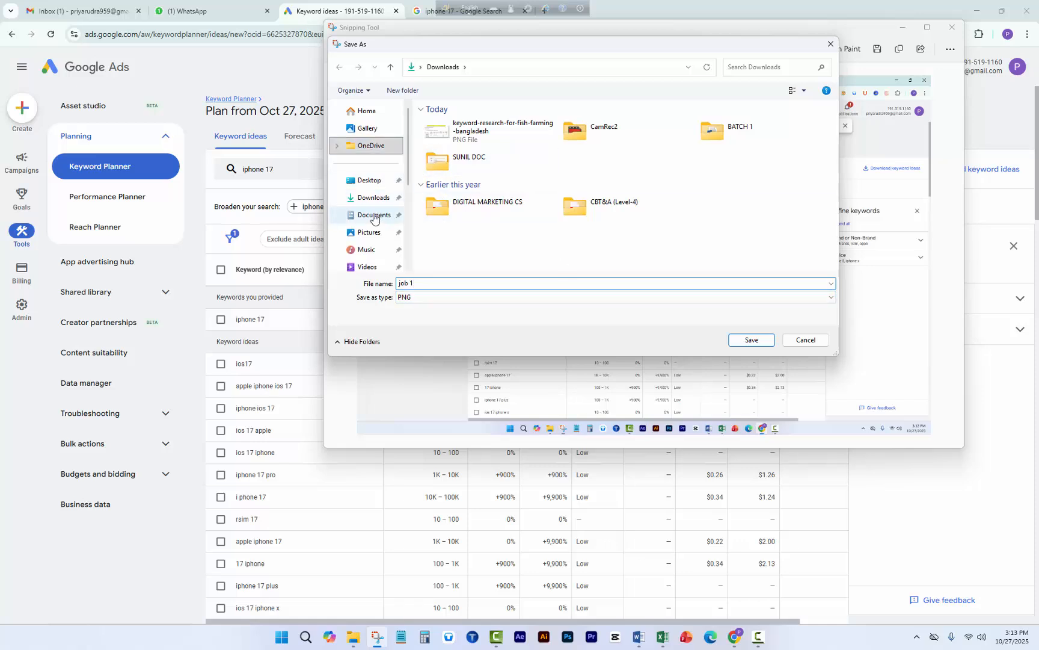
Save the Keyword Planner screenshot as PNG "job 1" in the Desktop > JOB > Job 1 Keyword Research folder and close the Snipping Tool
left_click(370, 180)
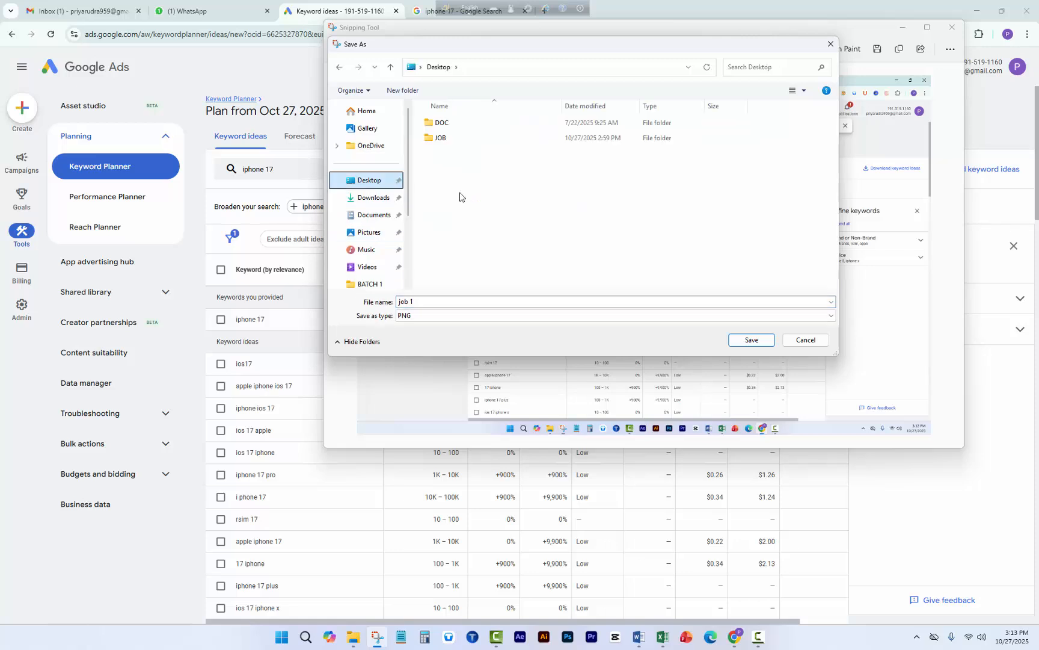
double_click(441, 138)
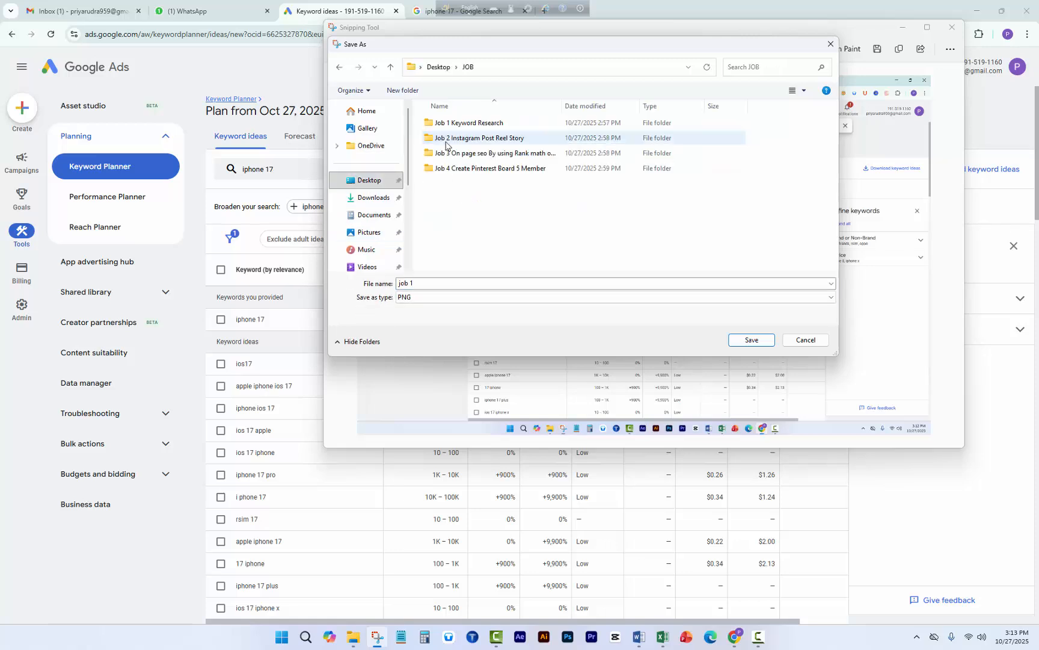
double_click(486, 123)
left_click(750, 341)
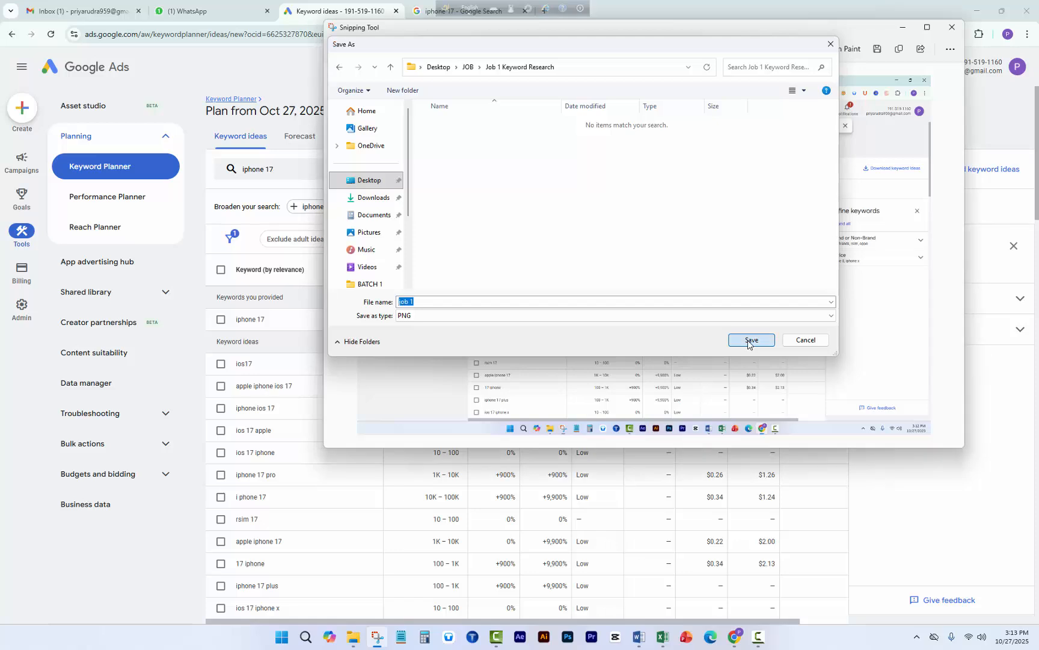
left_click(951, 29)
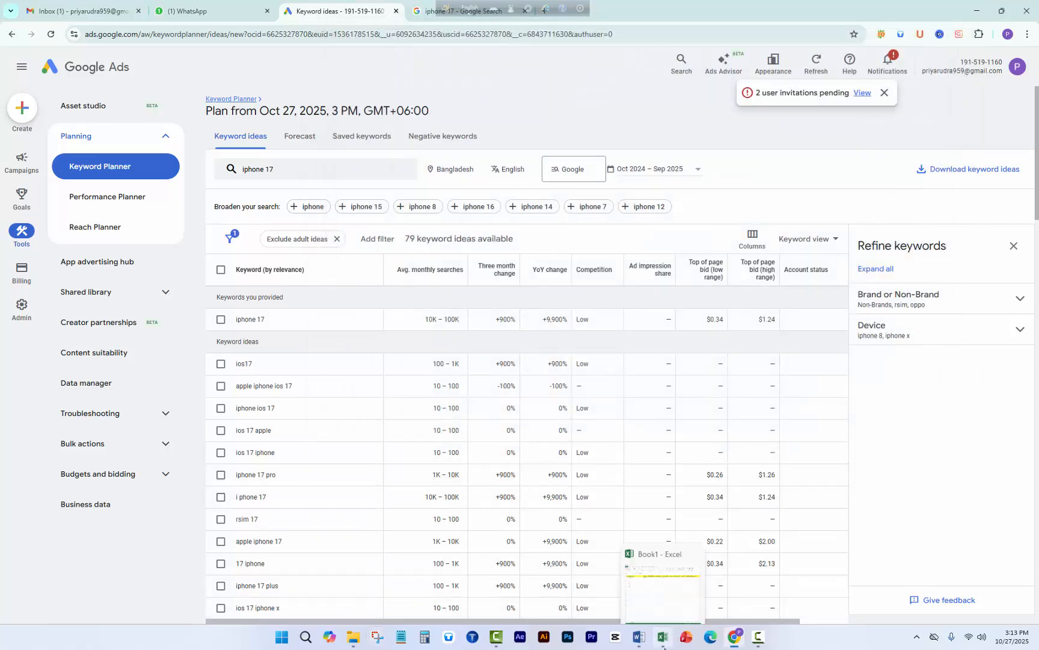
Switch to the Book1 workbook in Excel and maximize its window
left_click(666, 544)
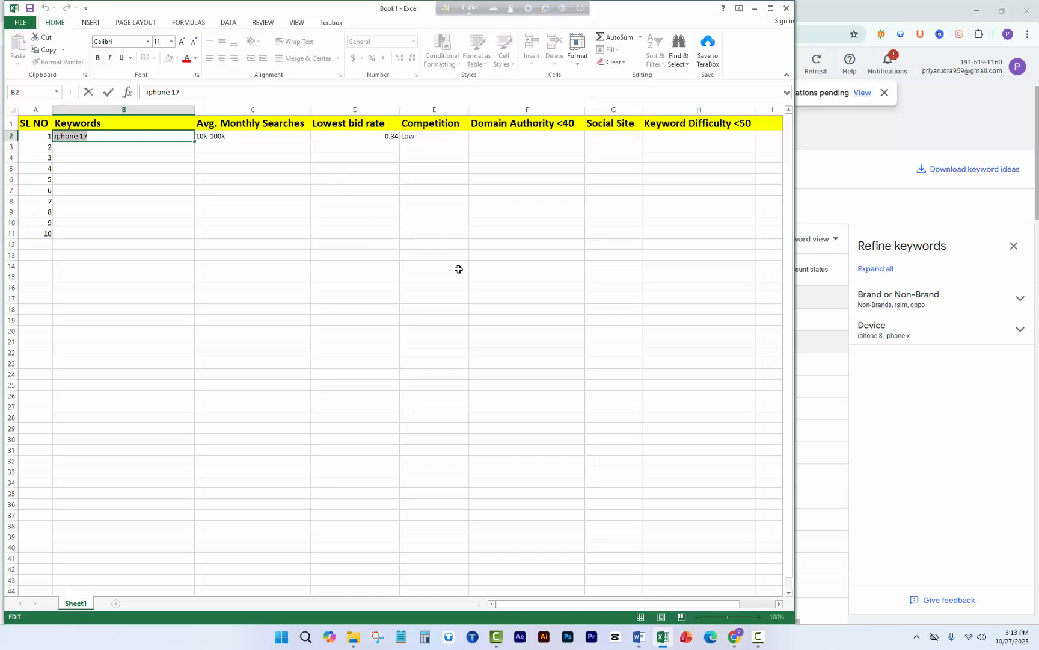
left_click(770, 8)
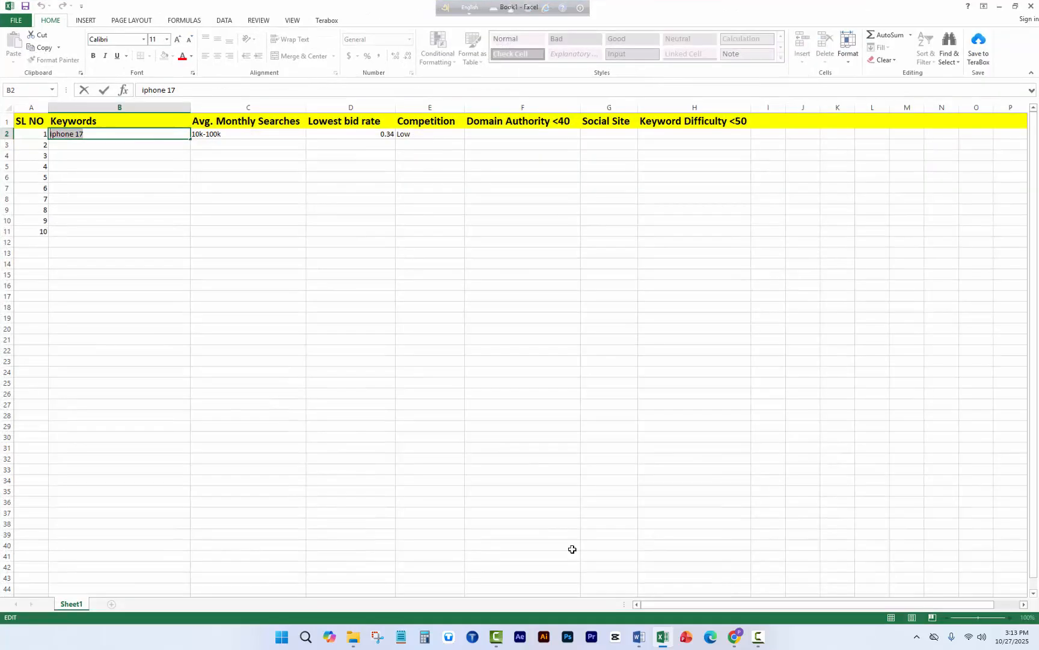
Find the Snipping Tool through Windows search and check its taskbar pinning option
left_click(306, 636)
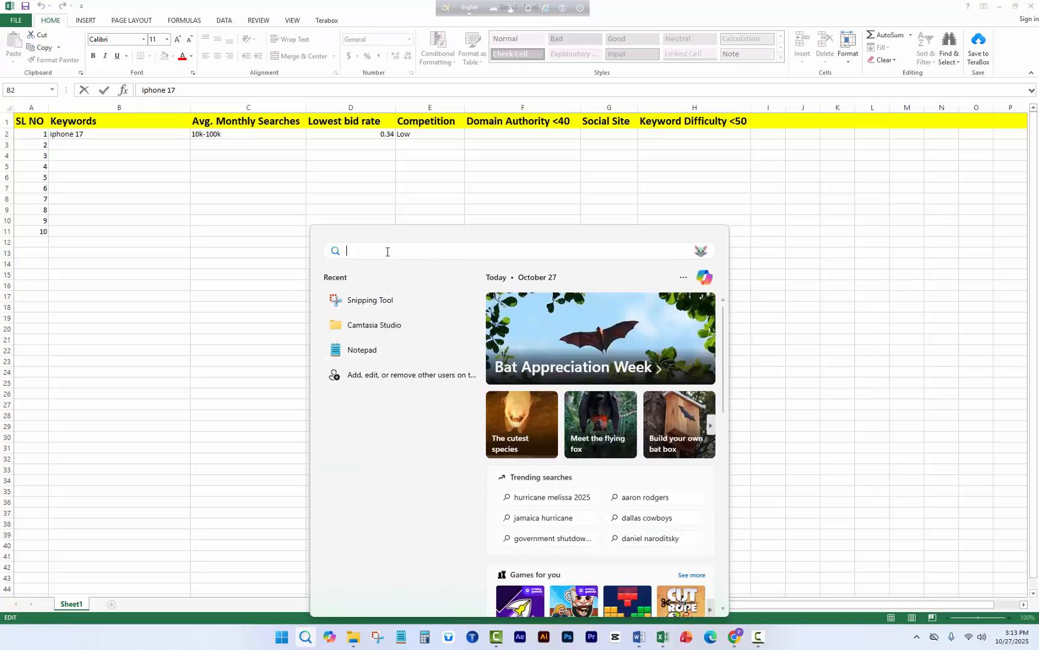
type("sni")
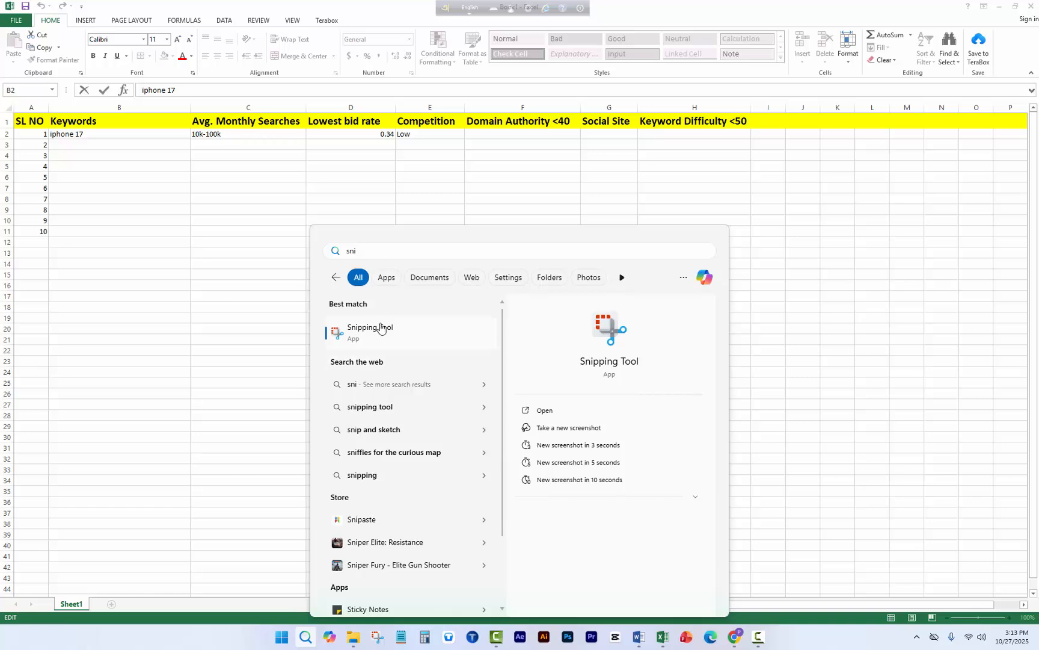
right_click(397, 337)
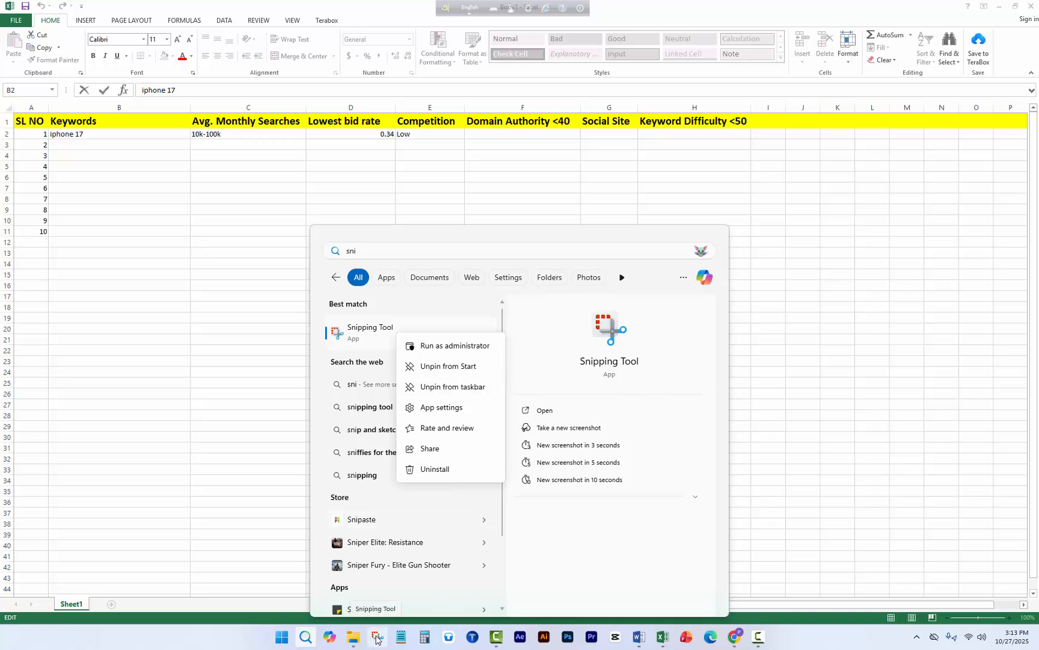
left_click(281, 635)
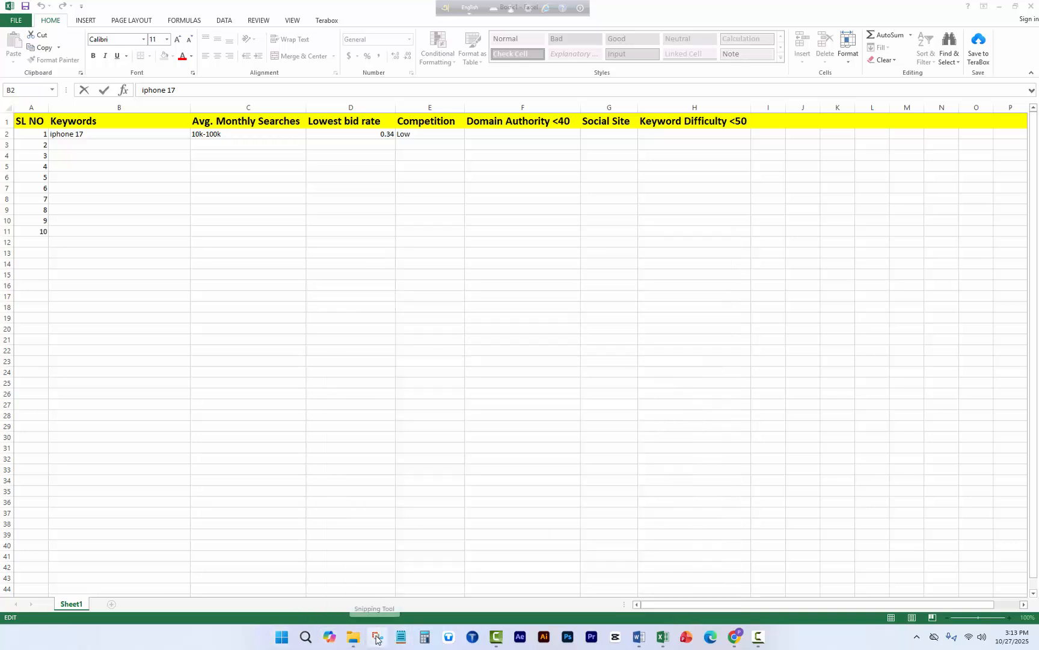
Capture the whole screen showing the Excel keyword sheet and save the PNG as "2" in the Job 1 Keyword Research folder
left_click(376, 638)
left_click(356, 35)
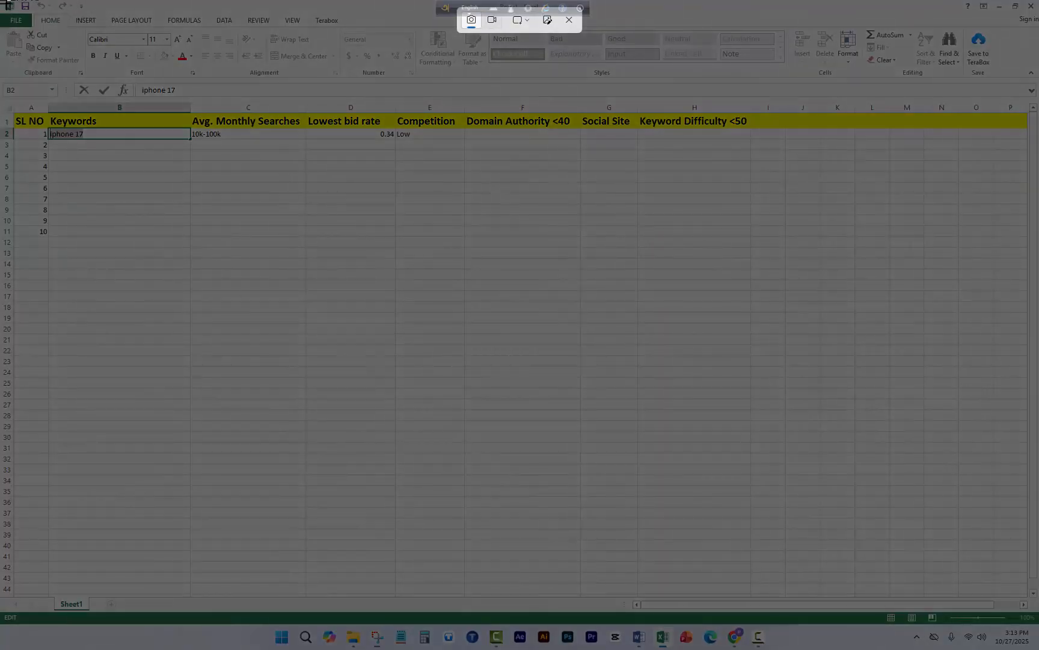
left_click_drag(7, 5, 599, 394)
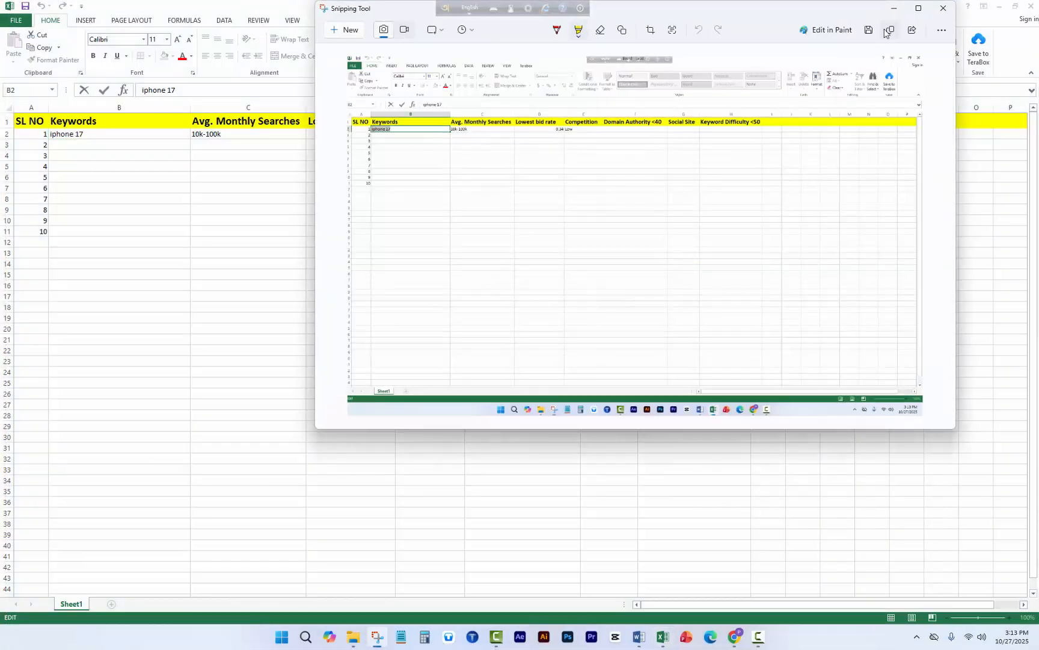
left_click(869, 30)
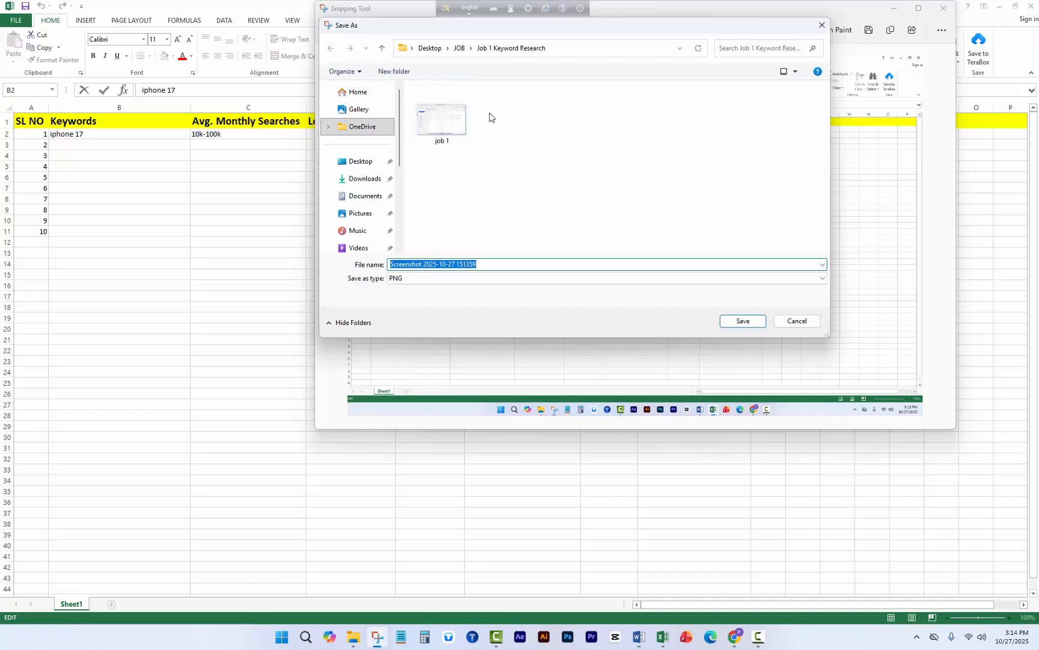
type("2")
key("Return")
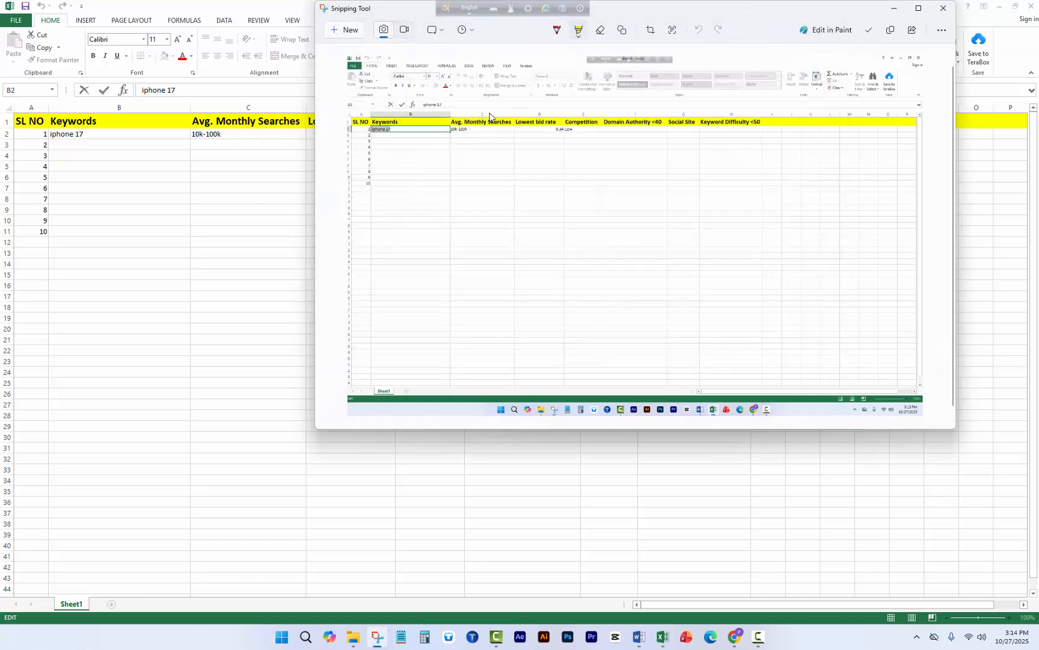
left_click(943, 8)
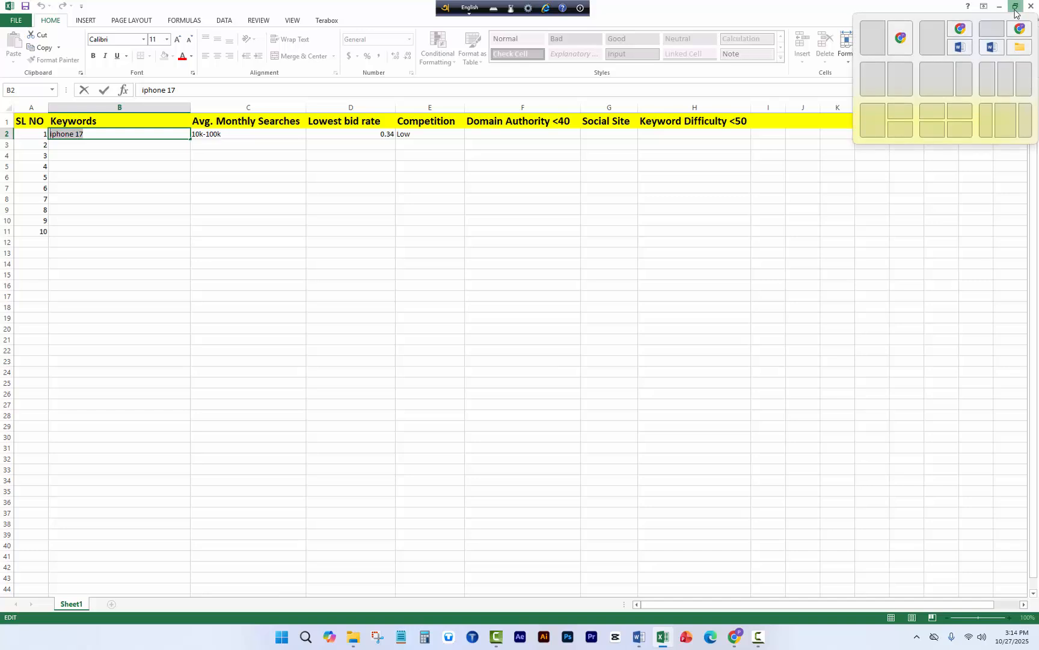
Minimize the Excel workbook and return to the "iphone 17" Google results in Chrome
left_click(1015, 7)
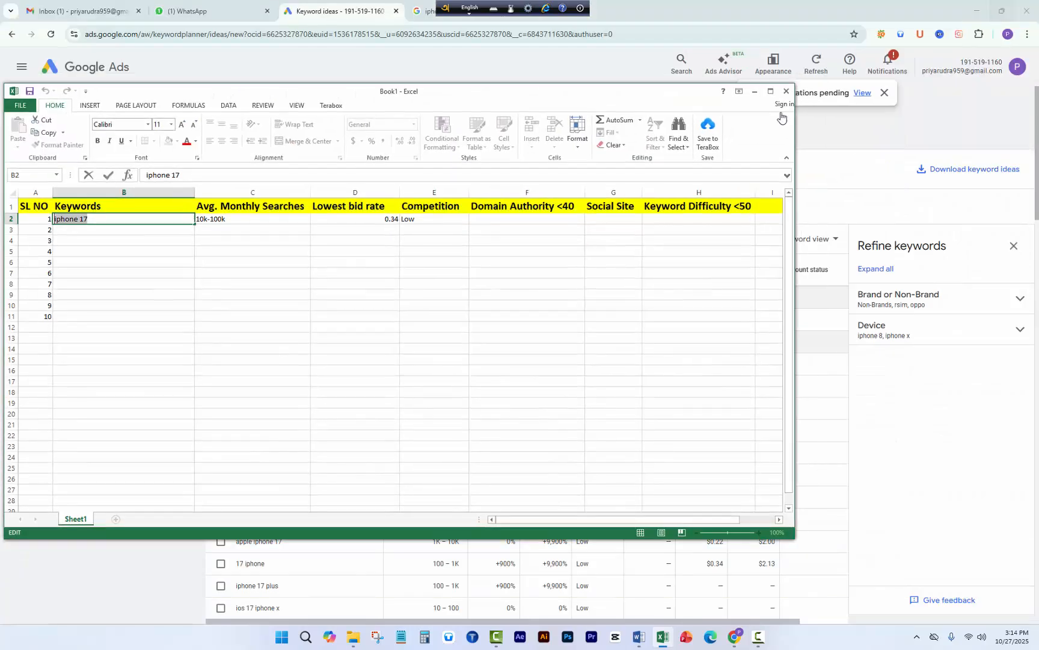
left_click(755, 92)
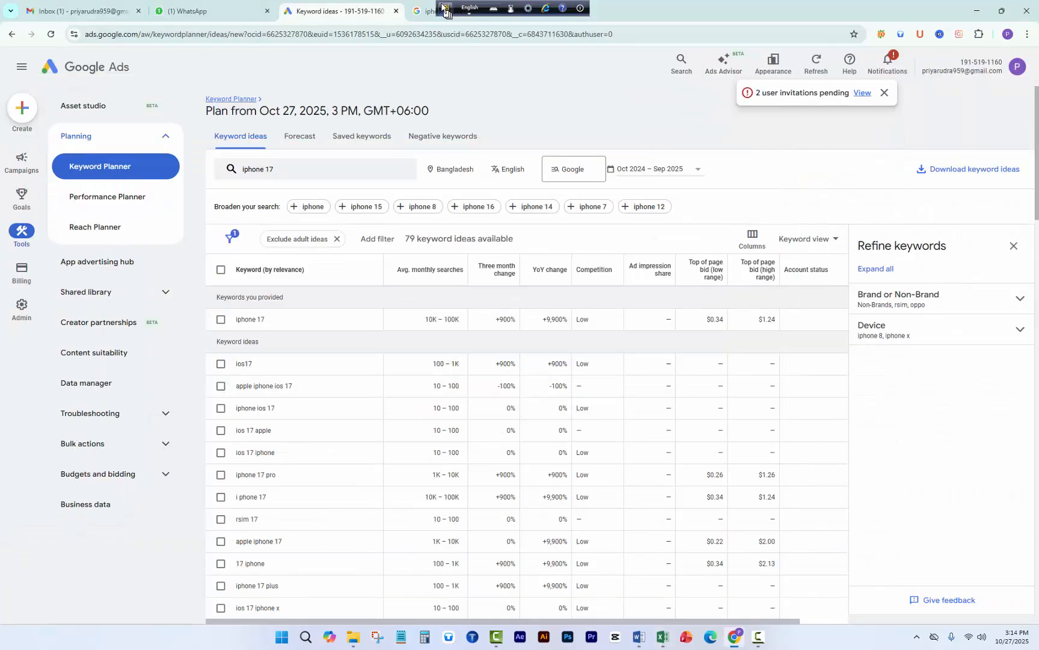
left_click_drag(443, 6, 644, 4)
left_click(488, 12)
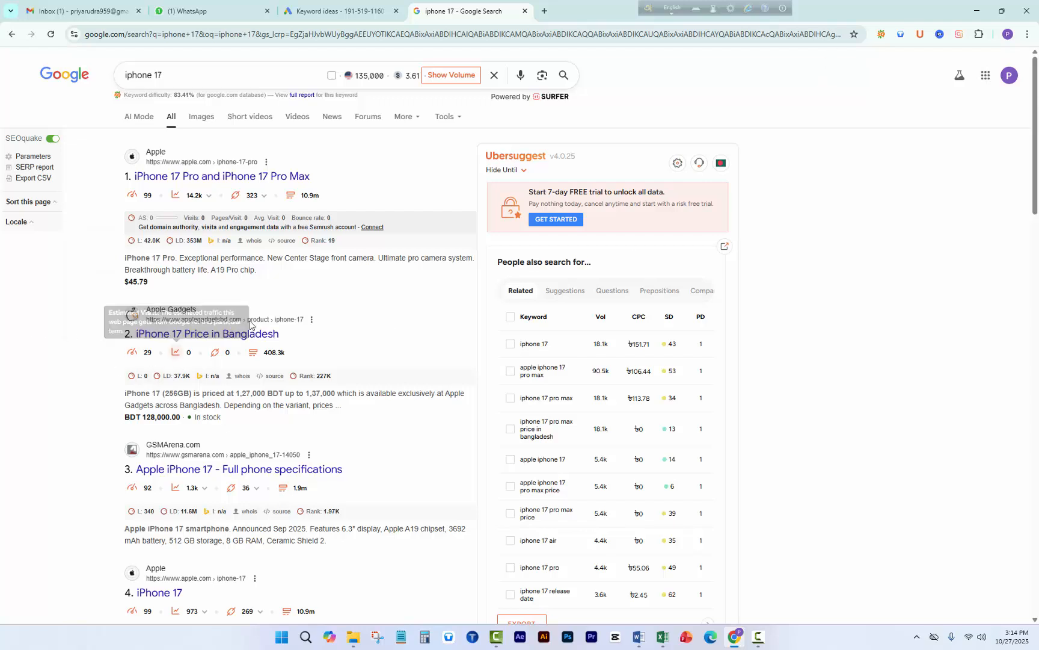
Copy the link address of the Apple Gadgets result "iPhone 17 Price in Bangladesh"
left_click_drag(646, 8, 413, 44)
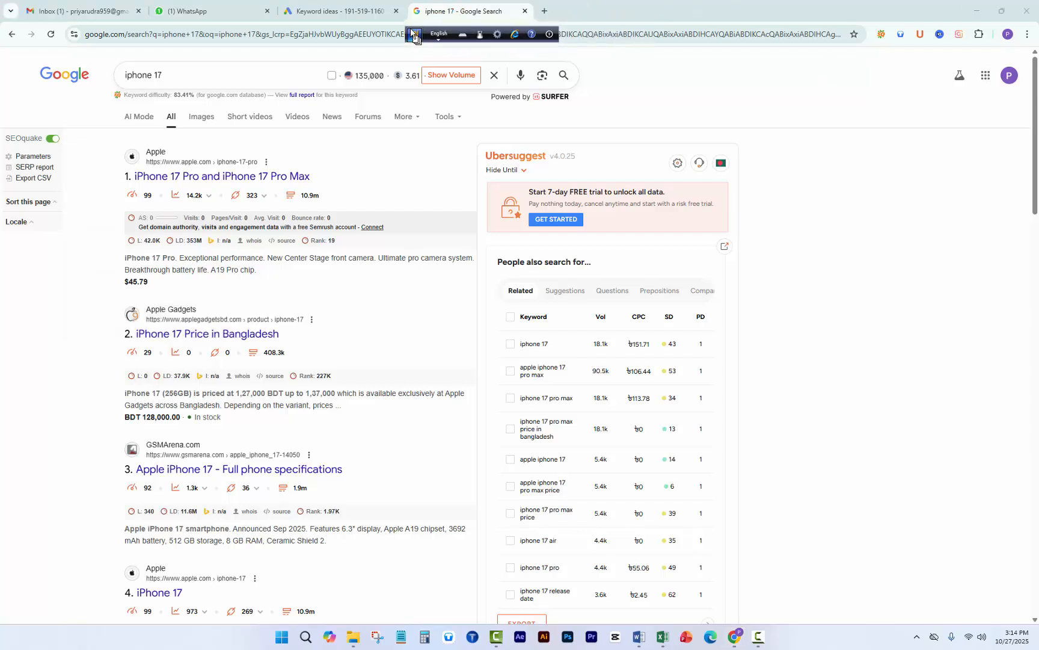
right_click(172, 324)
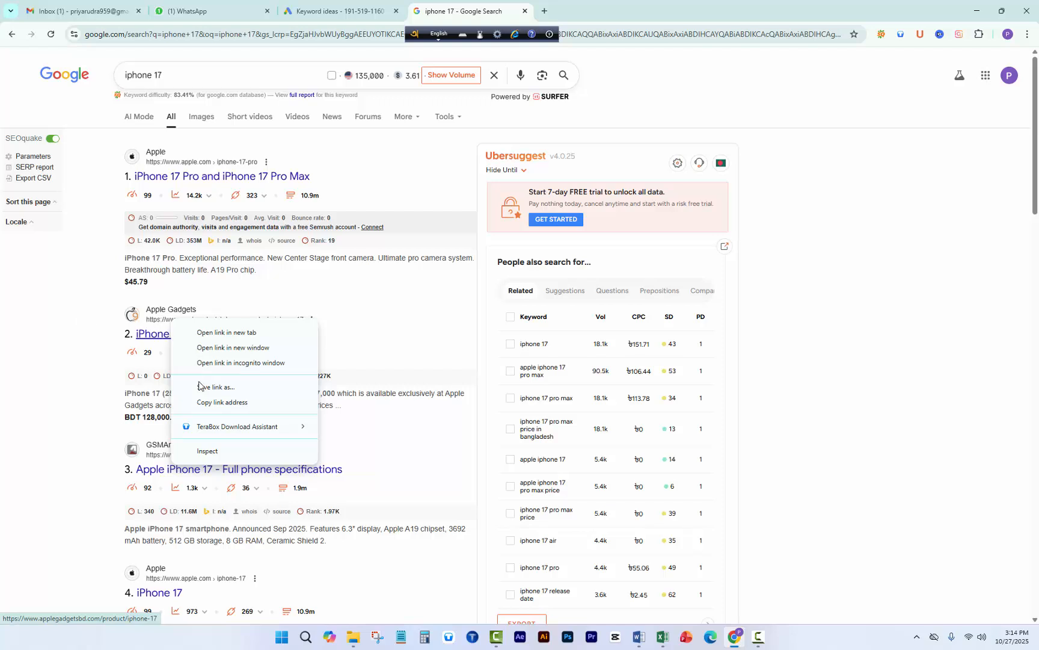
left_click(221, 402)
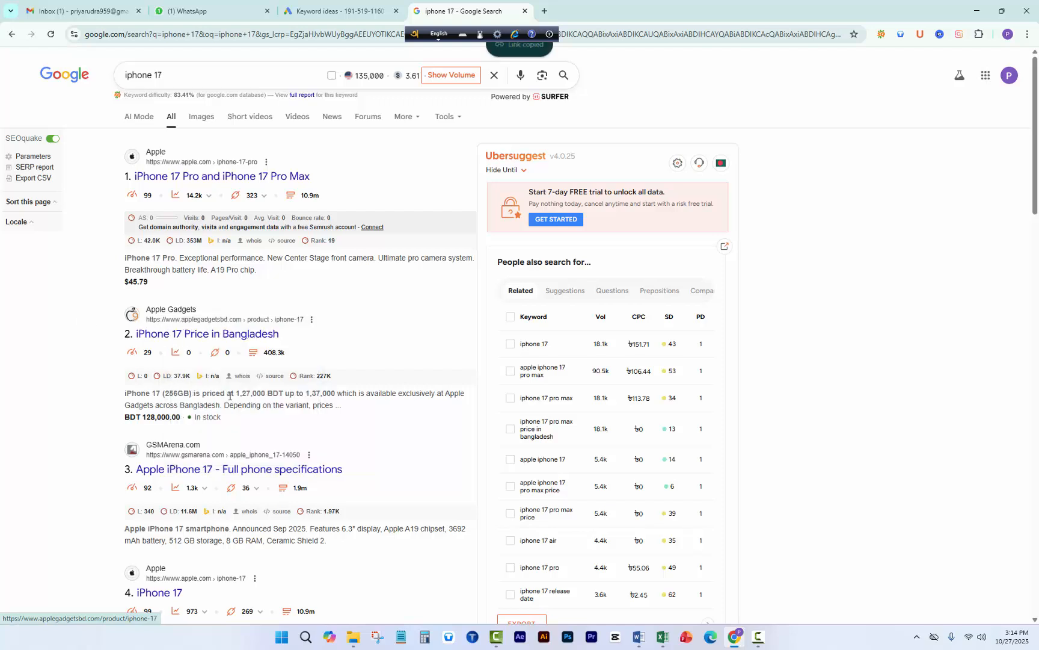
Search Google for "da checker small seo tools" in a new tab and open the SmallSEOTools Domain Authority Checker in another tab
left_click(544, 12)
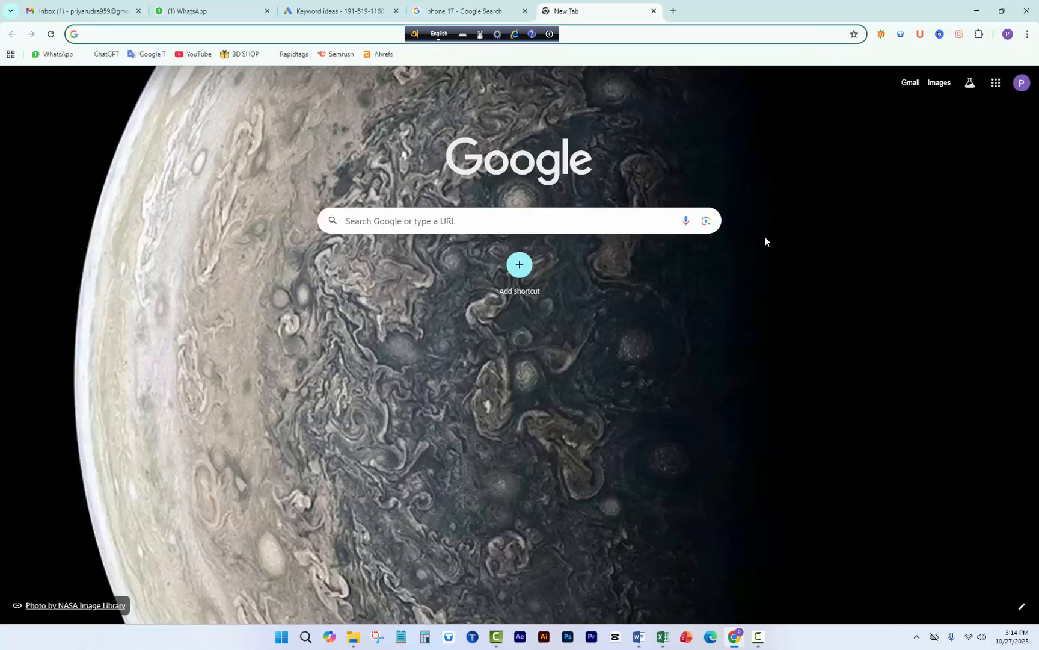
type("da chec")
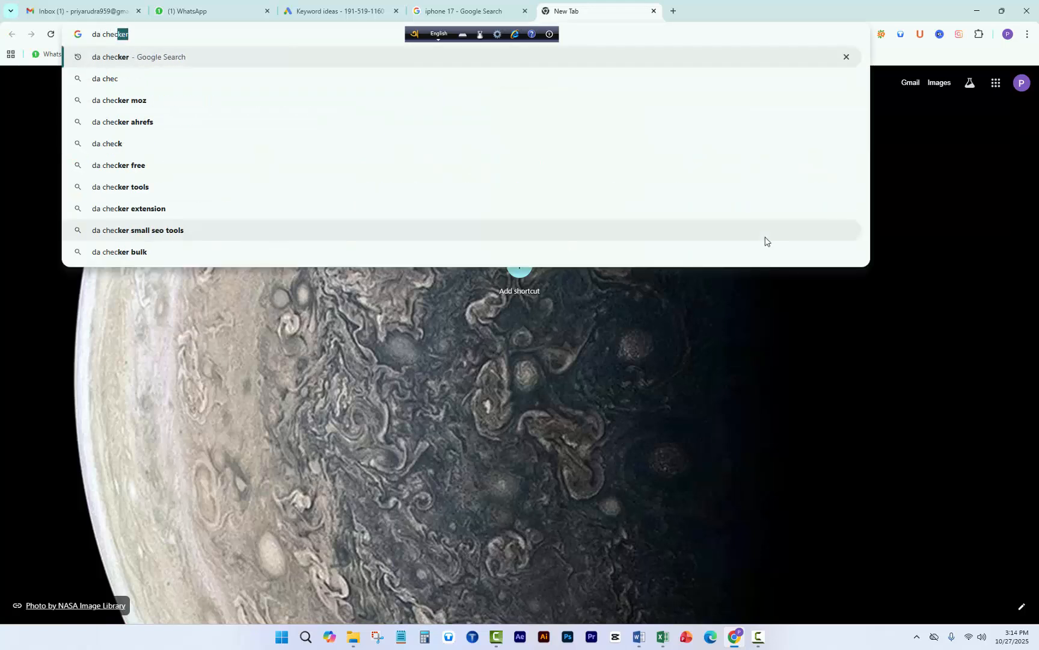
type("ker small")
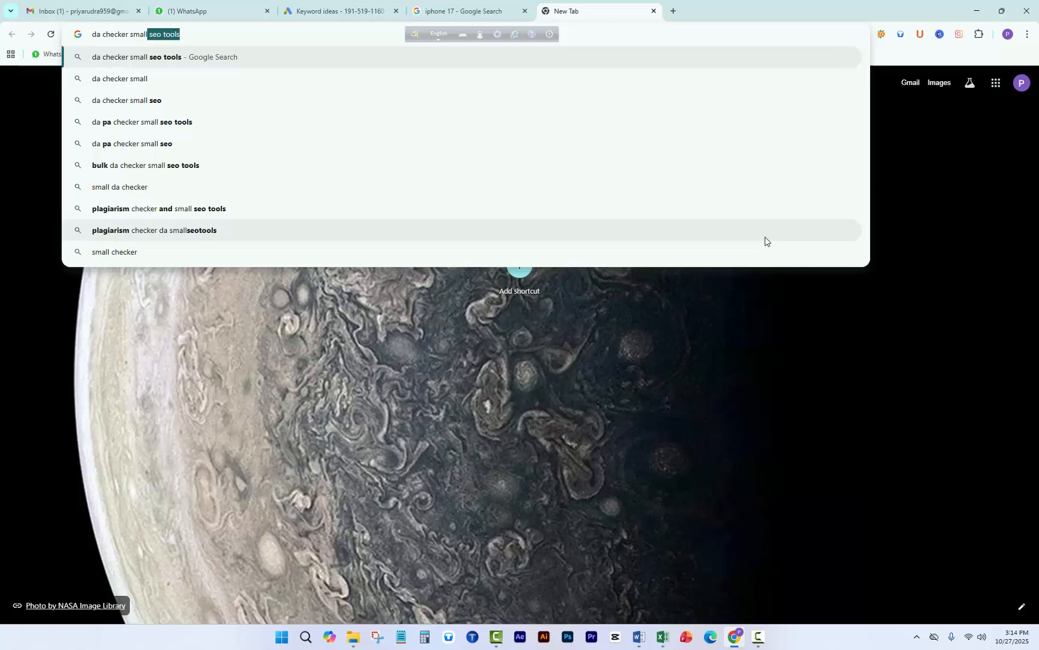
key("Right")
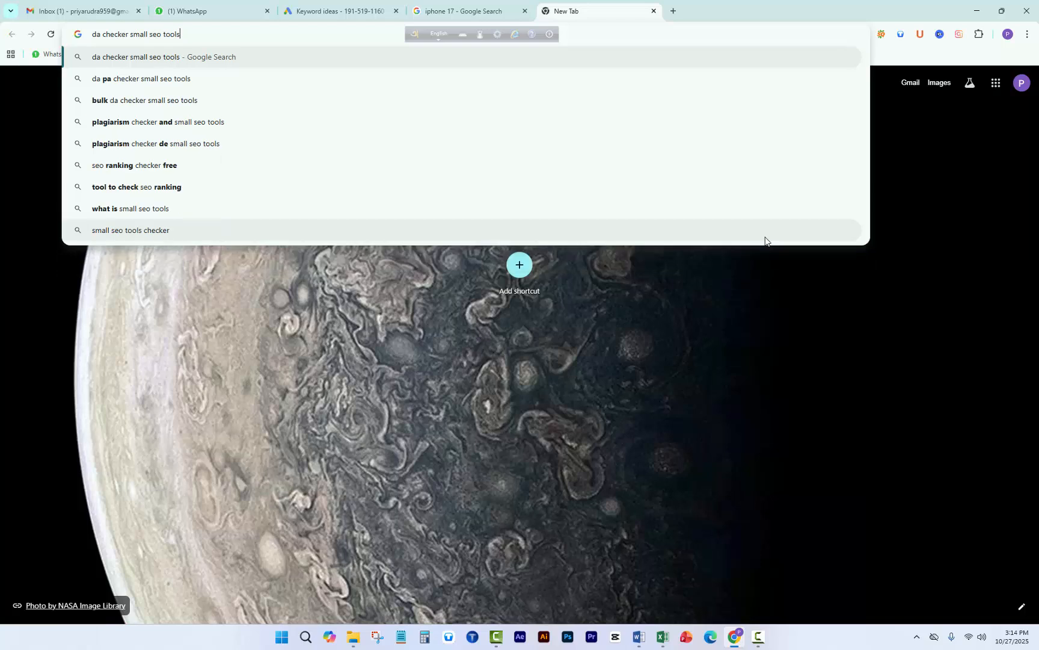
key("Return")
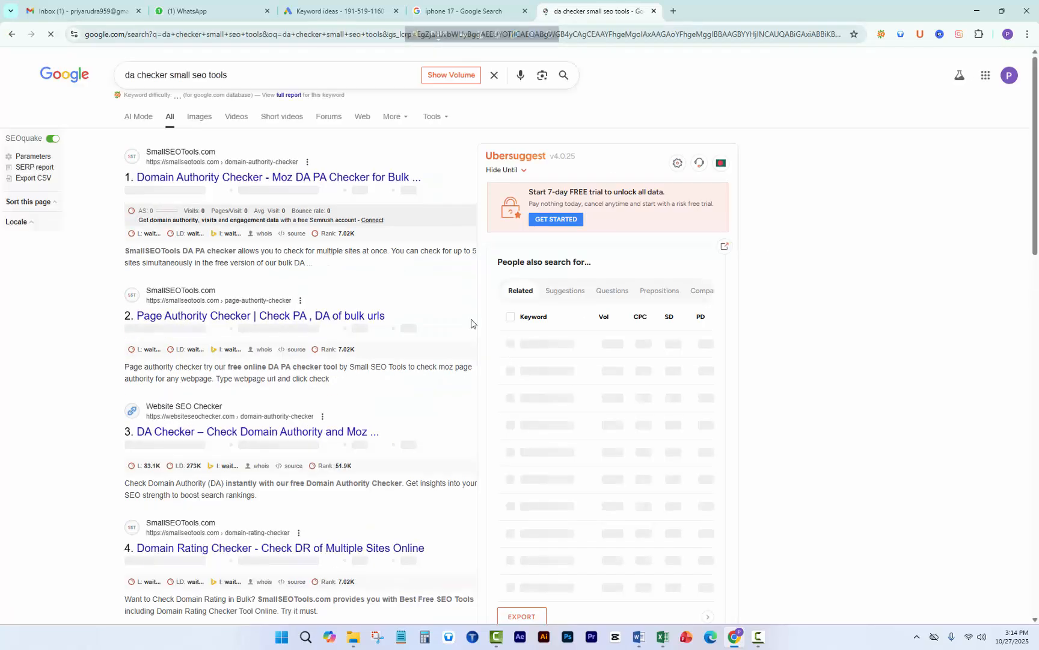
right_click(234, 182)
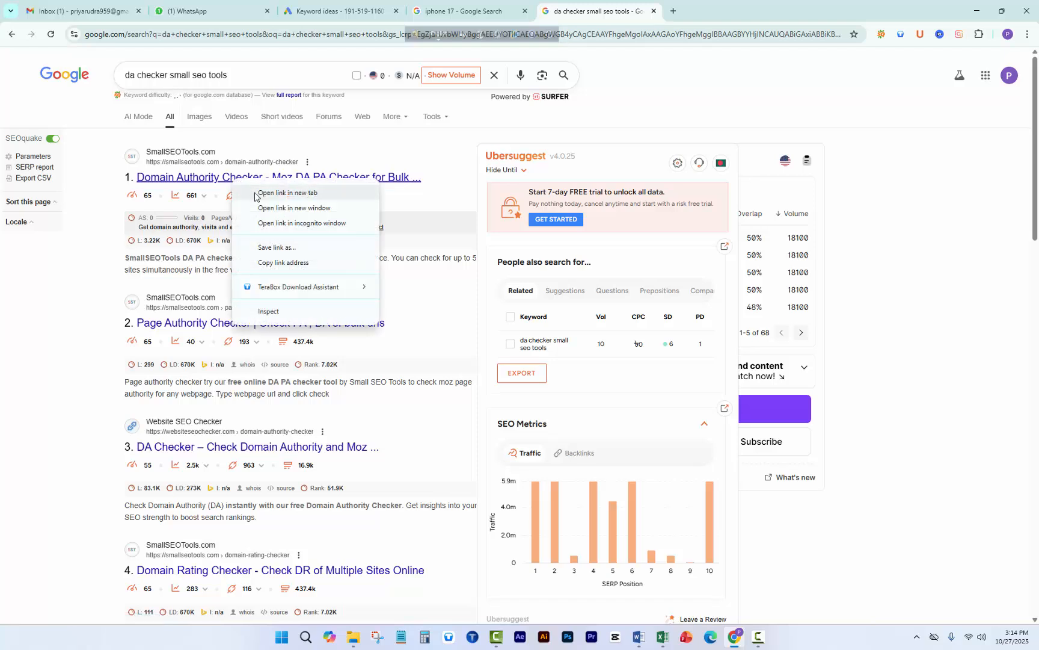
left_click(287, 193)
left_click(724, 11)
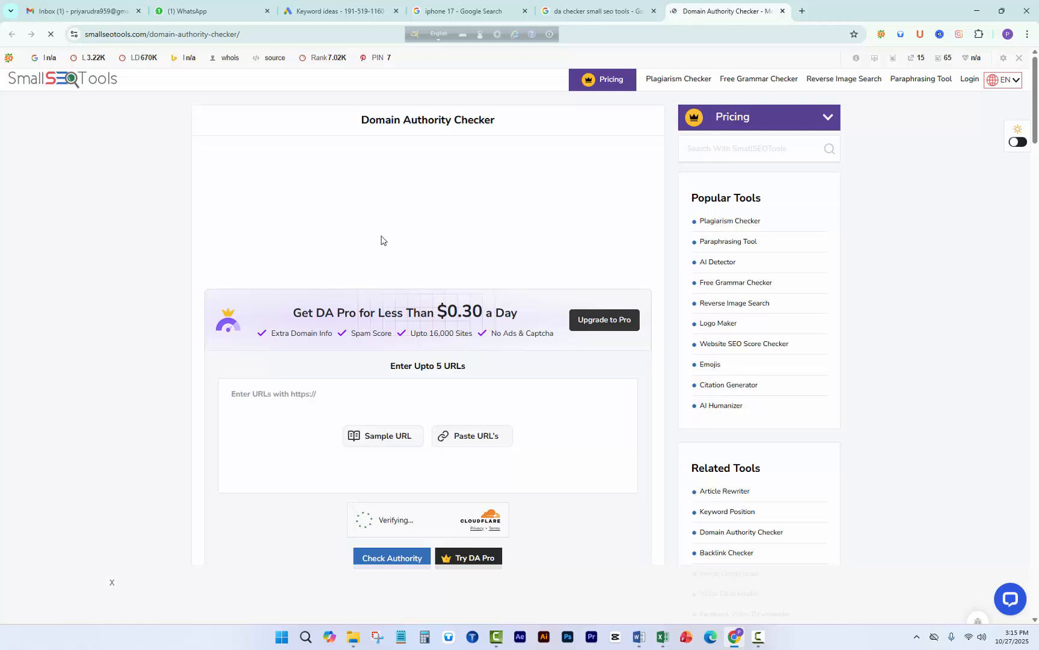
Check the domain authority of the copied applegadgetsbd.com iPhone 17 product URL and return to the "iphone 17" Google results
double_click(350, 170)
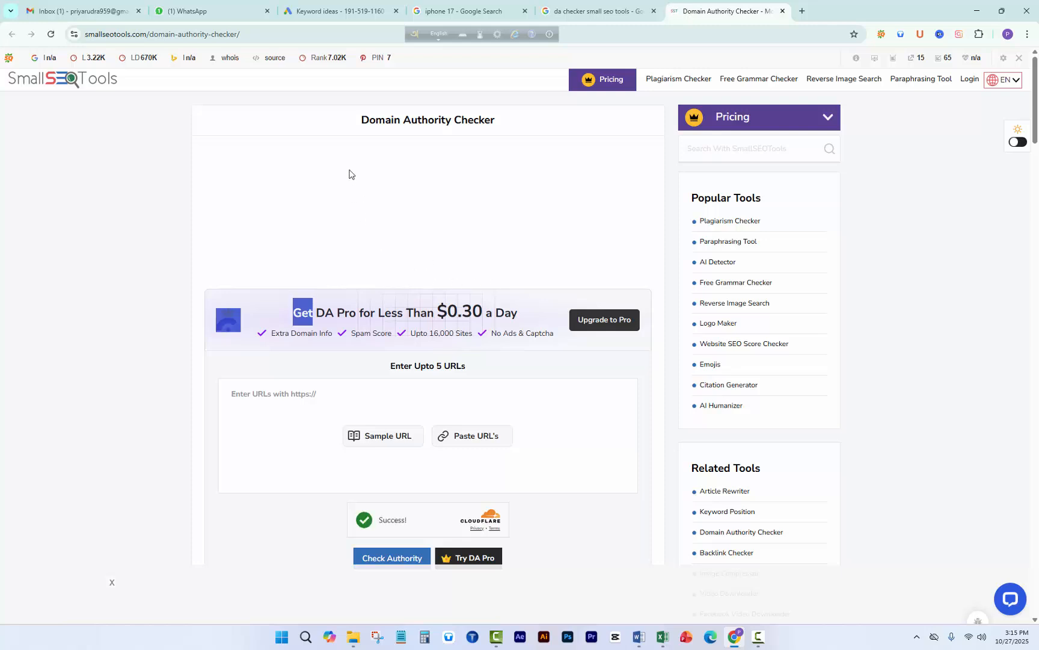
left_click(304, 392)
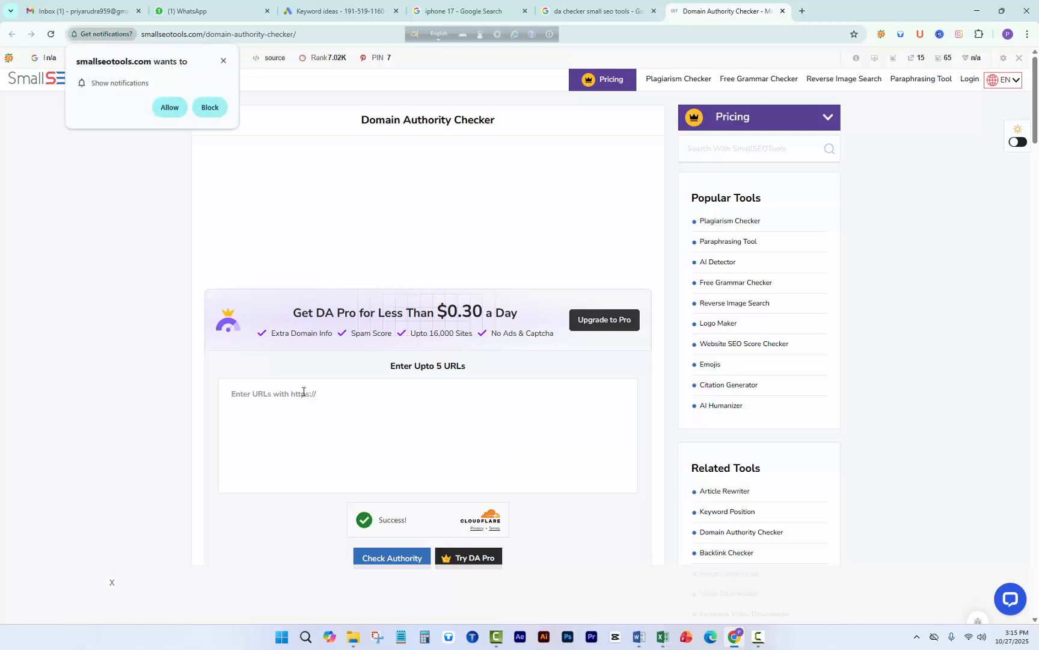
type("https://www.applegadgetsbd.com/product/iphone-17")
left_click(223, 61)
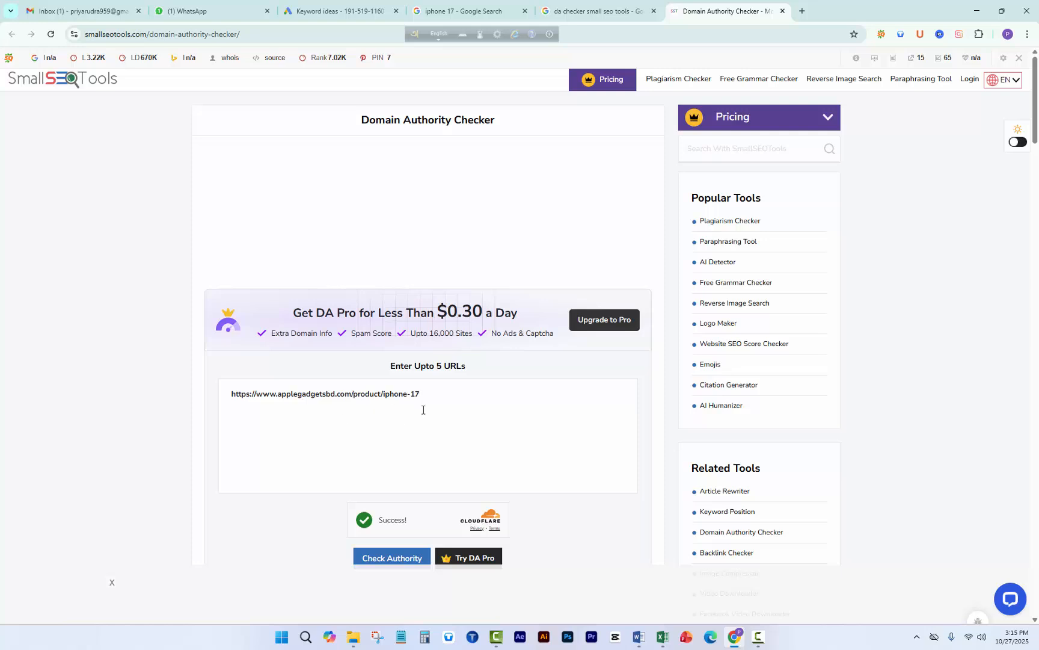
scroll(468, 480, "down", 3)
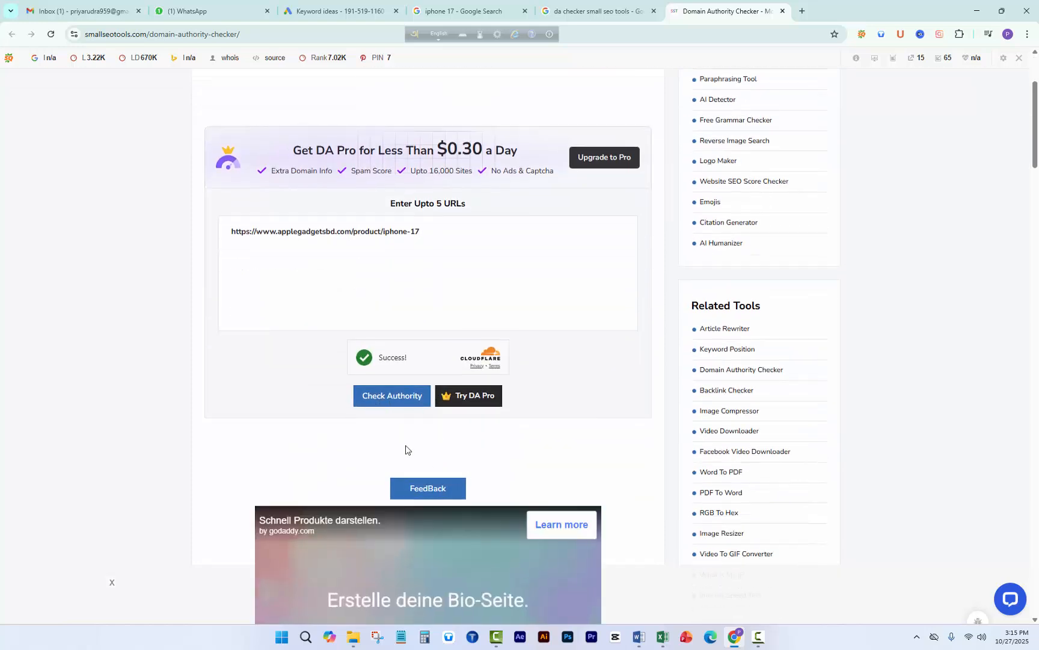
left_click(407, 404)
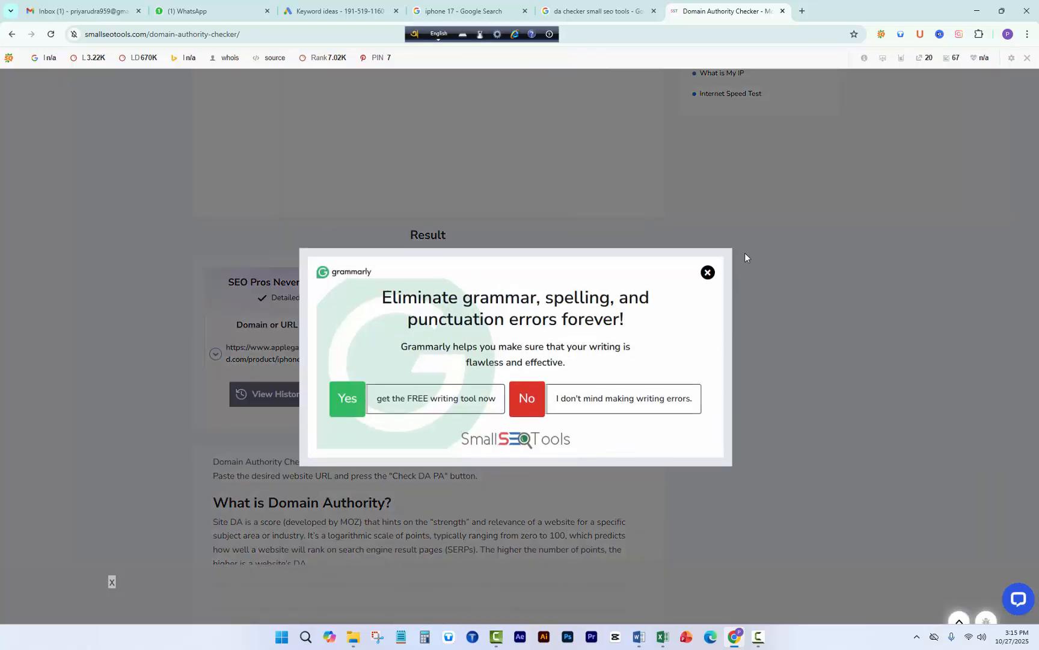
left_click(708, 266)
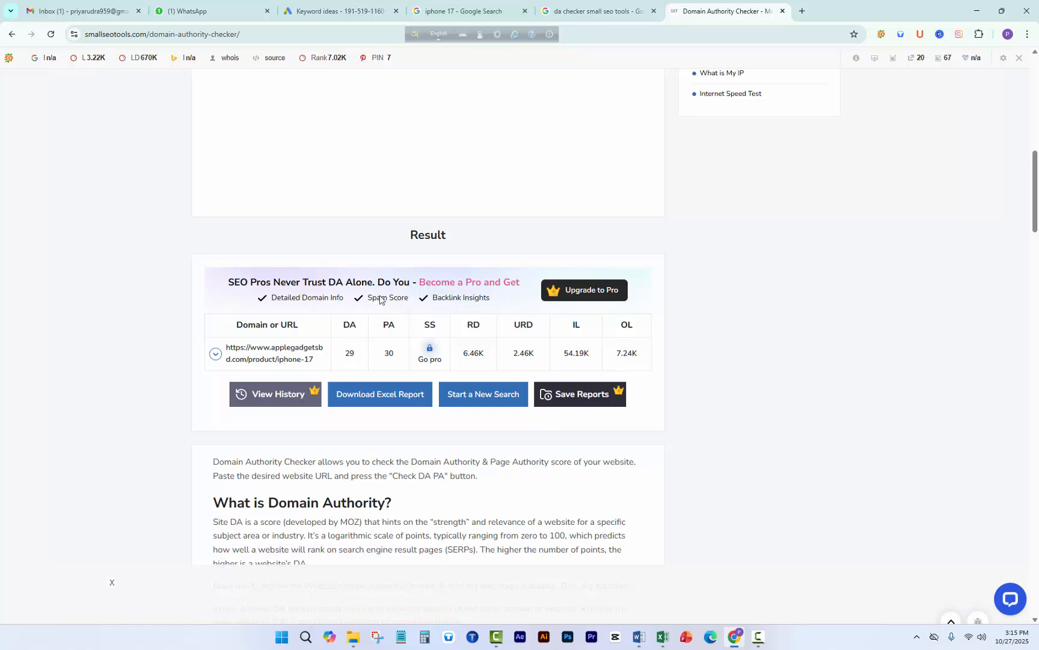
left_click(461, 11)
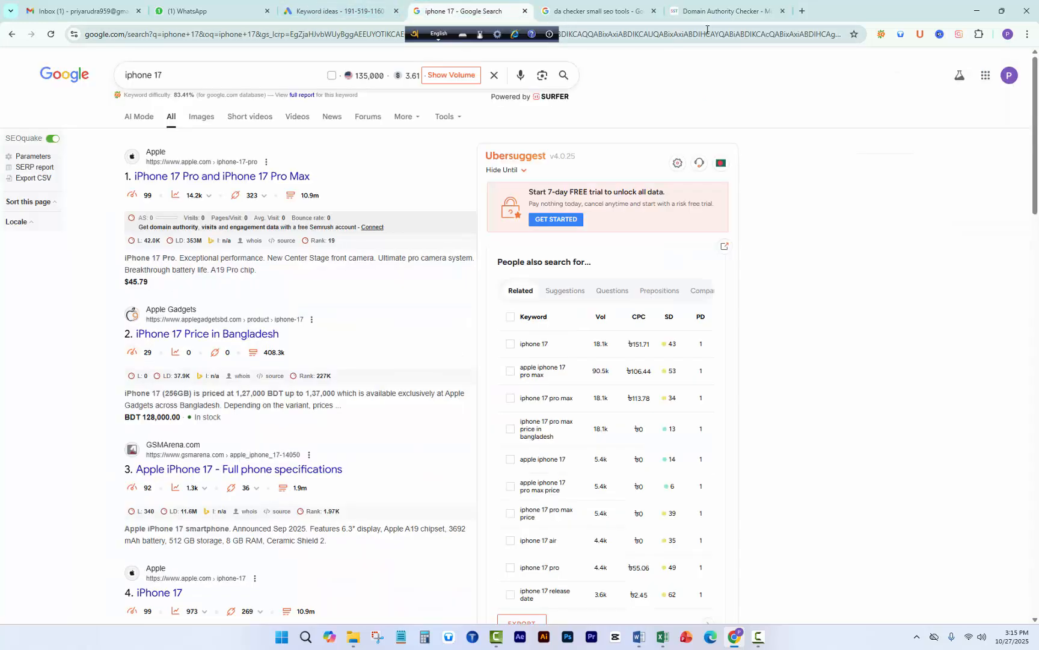
Recheck the Apple Gadgets domain authority result and enter 29 as the Domain Authority for iphone 17 in the Excel workbook
left_click(715, 11)
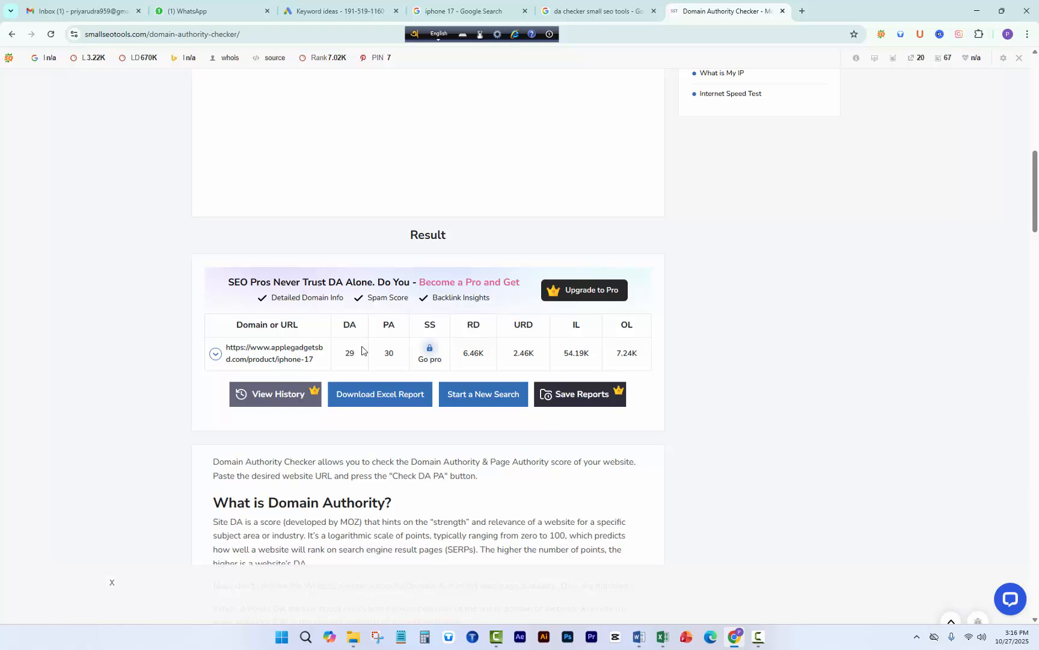
left_click(602, 11)
left_click(457, 11)
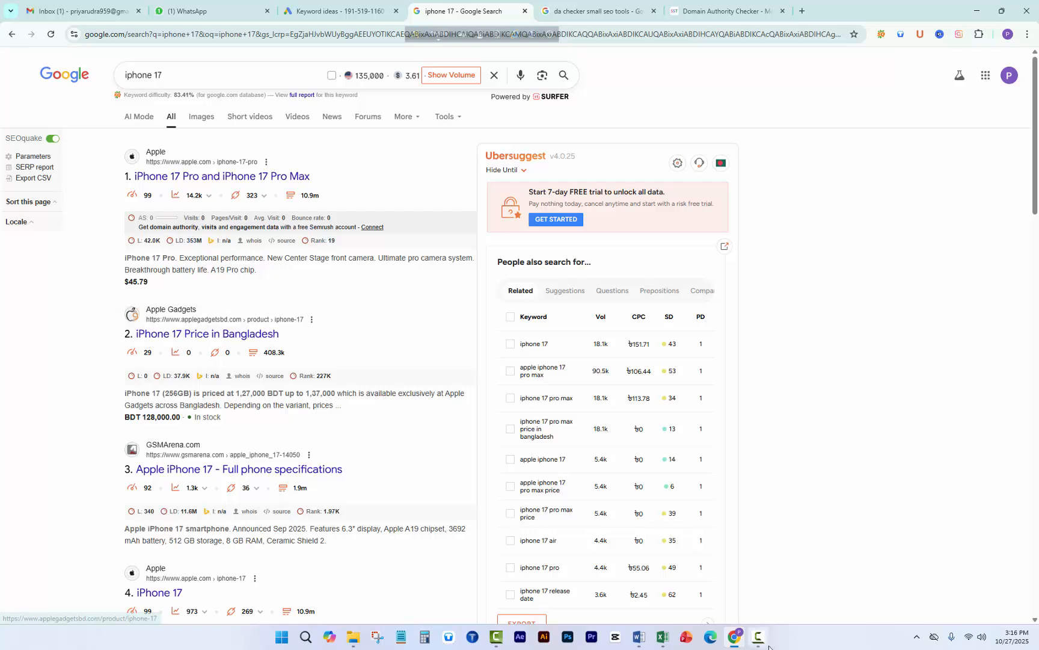
left_click(662, 641)
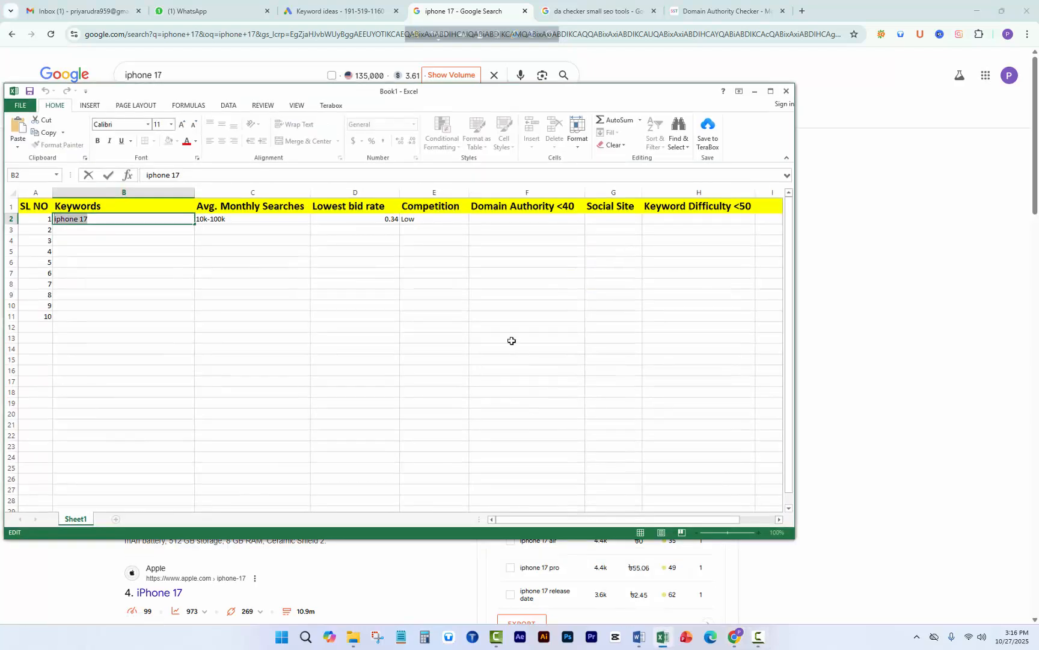
left_click(493, 219)
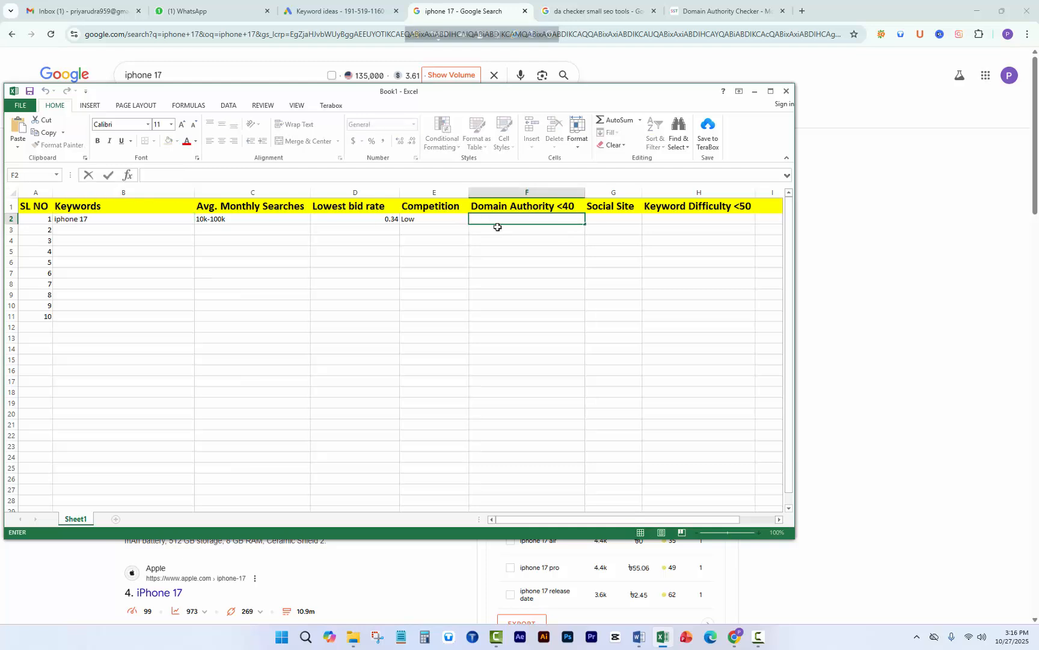
type("29")
left_click(619, 220)
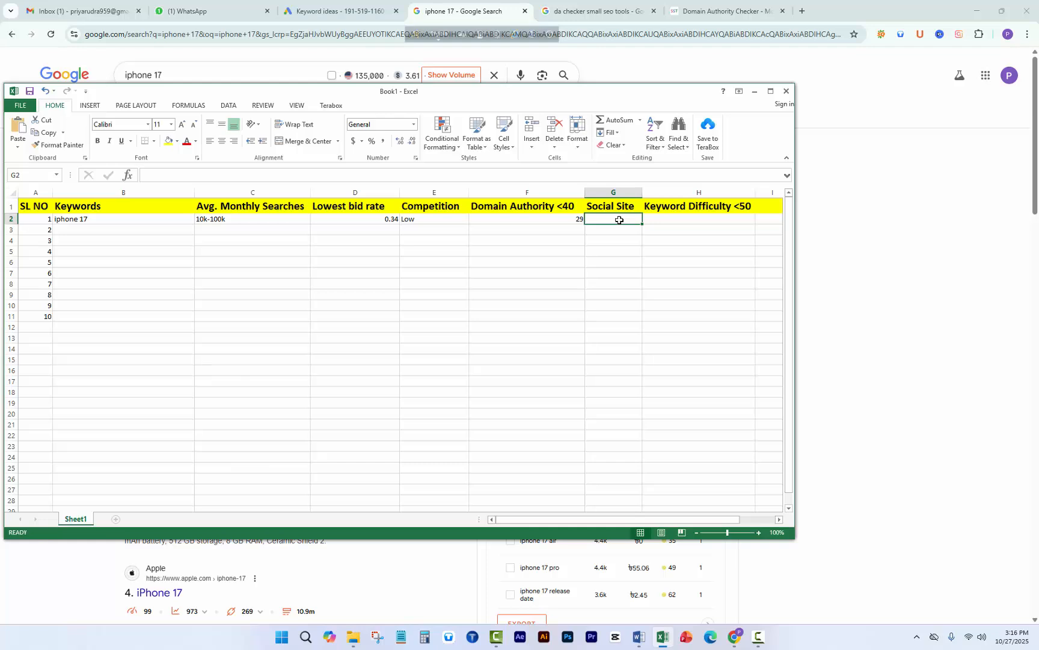
Switch to the JOB LISTS document in Word and review the requirement for at least one social site in SERP
left_click(502, 12)
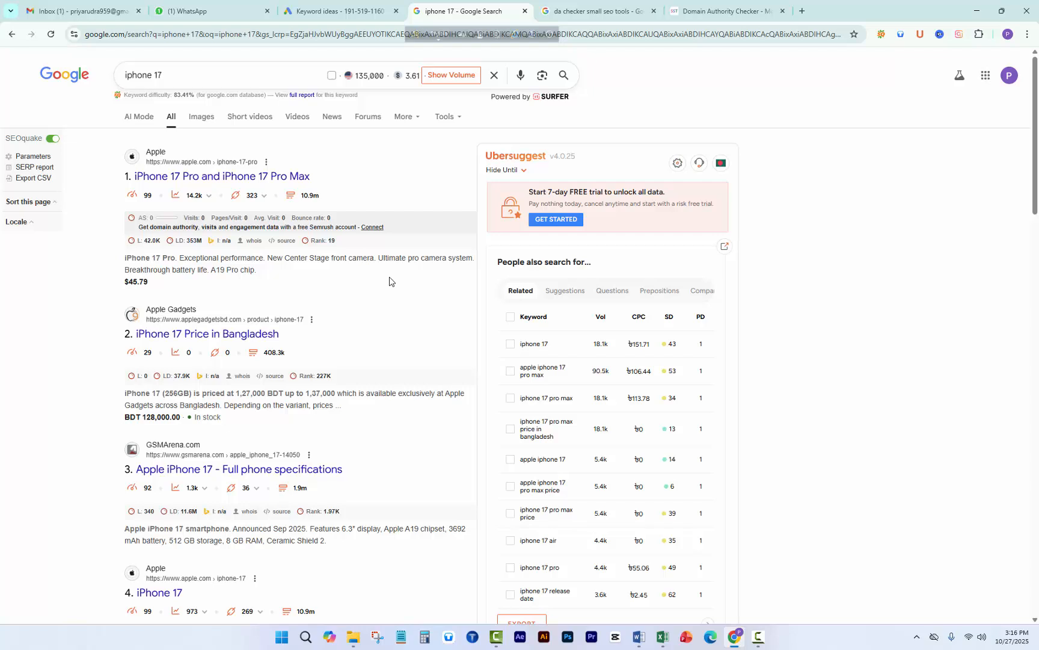
left_click(643, 637)
left_click(201, 440)
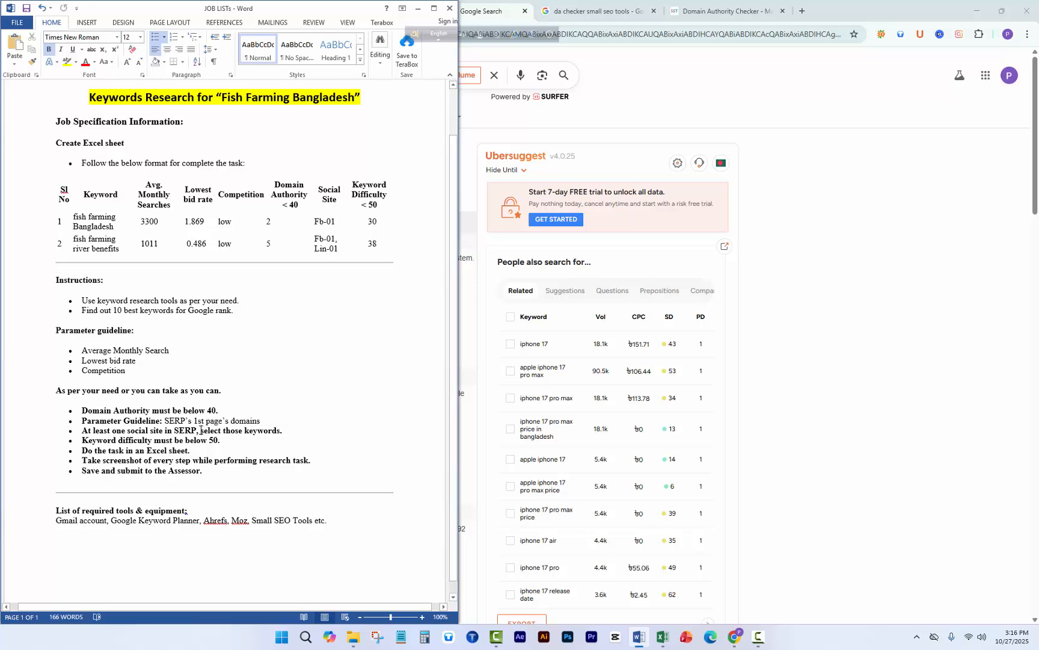
left_click_drag(201, 430, 273, 432)
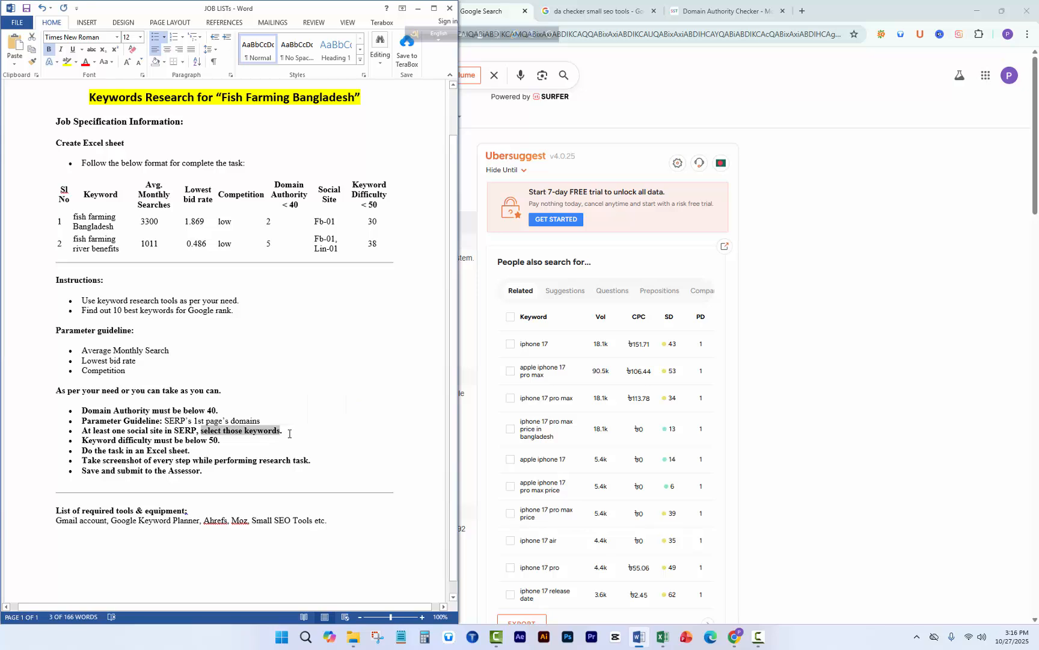
left_click(291, 431)
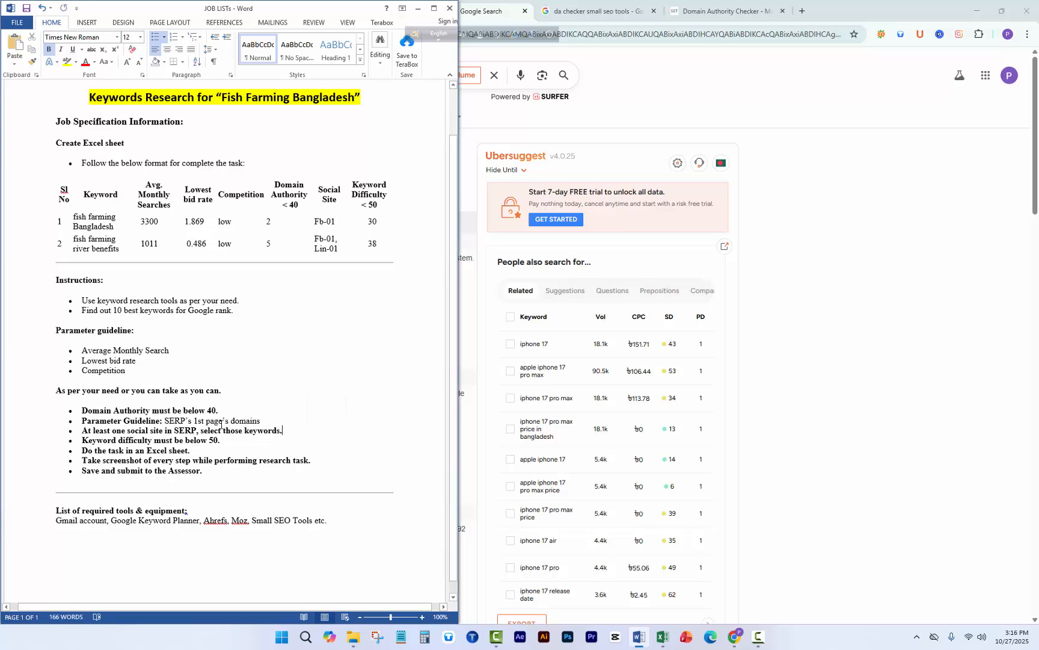
Return to Chrome and examine the first page of "iphone 17" Google results for social media site listings
left_click(783, 287)
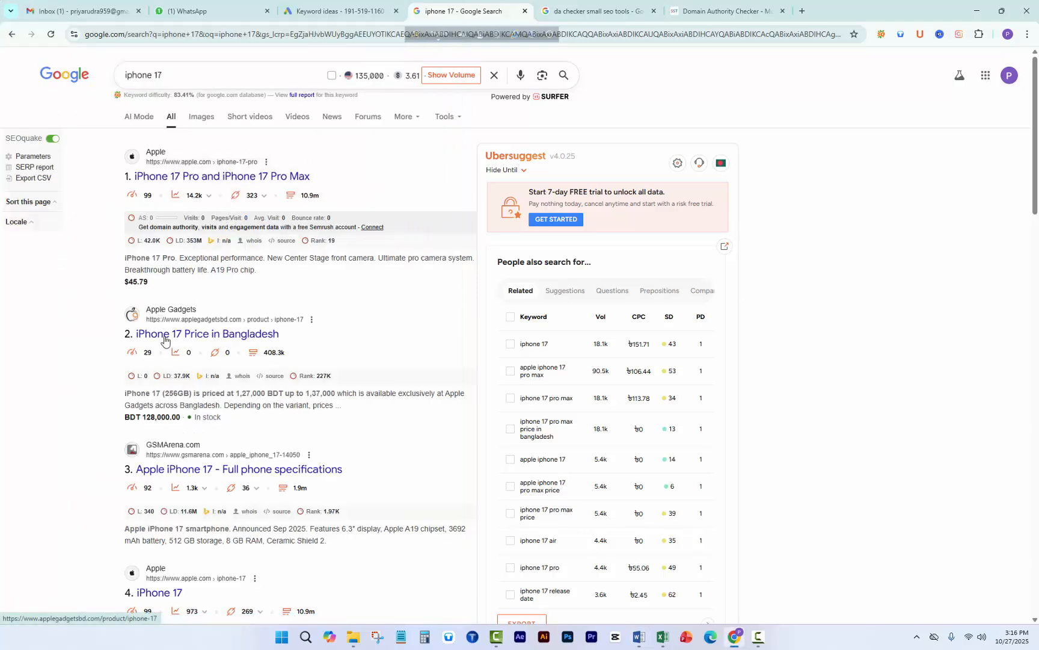
scroll(206, 419, "down", 12)
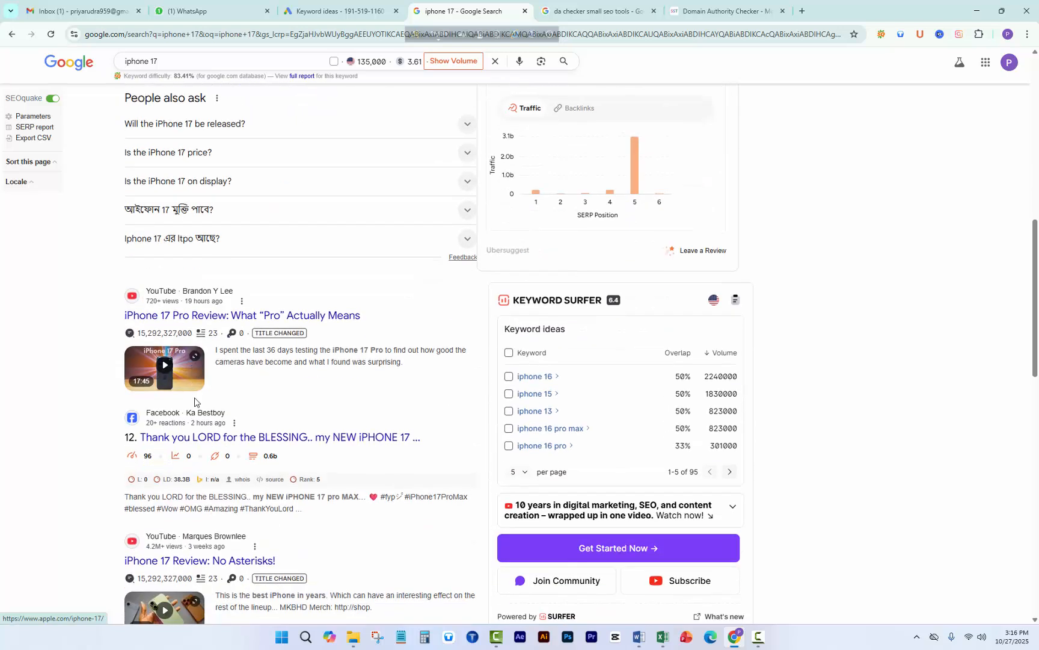
scroll(194, 402, "up", 1)
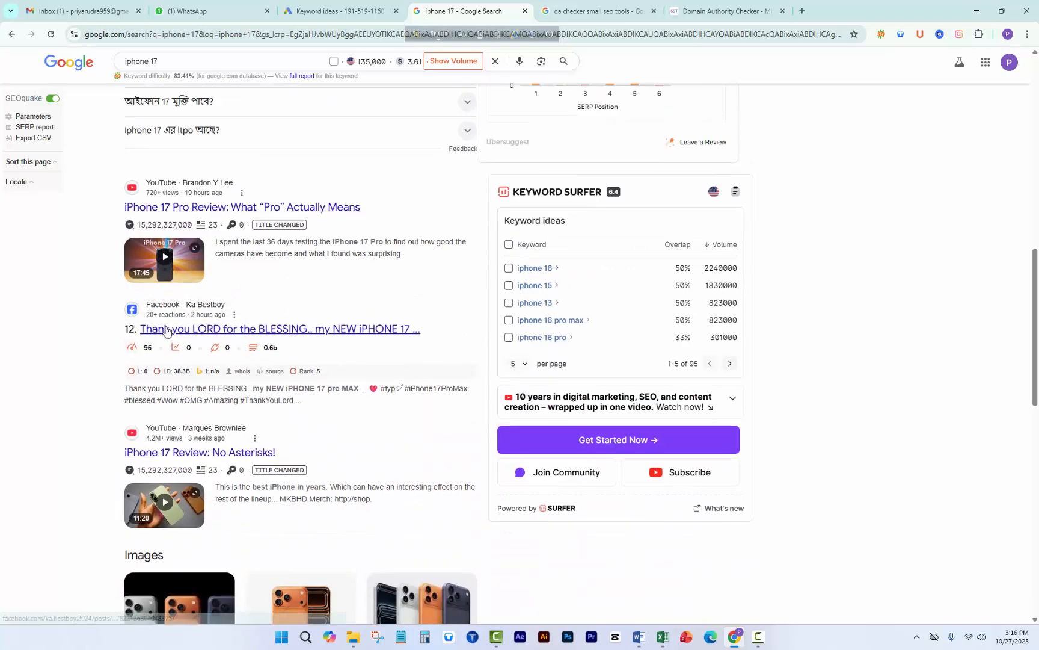
scroll(168, 337, "down", 8)
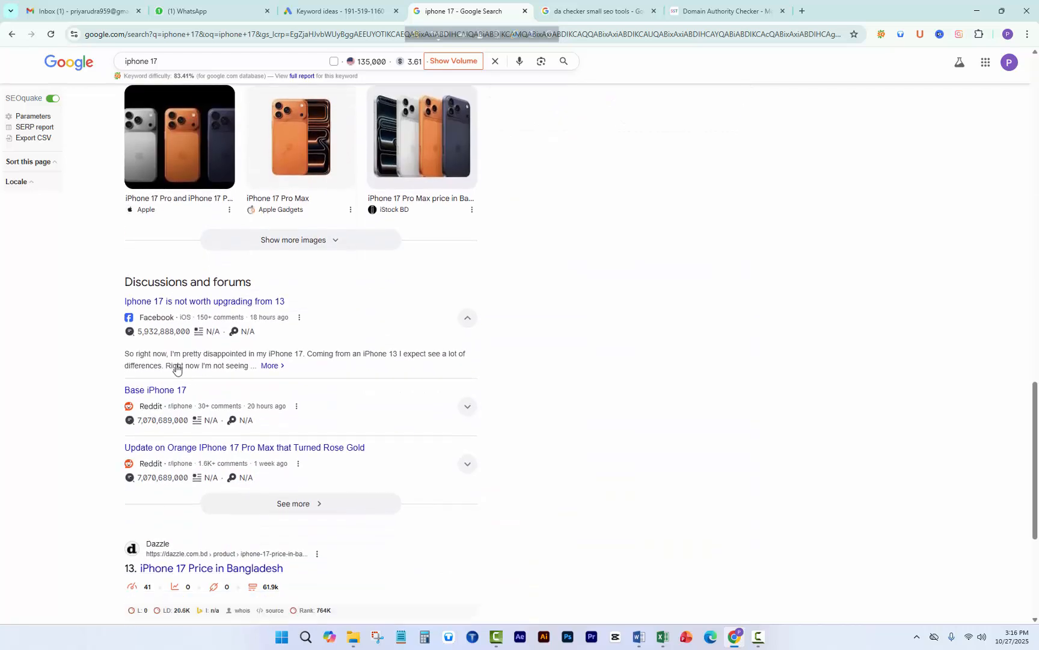
scroll(169, 325, "down", 2)
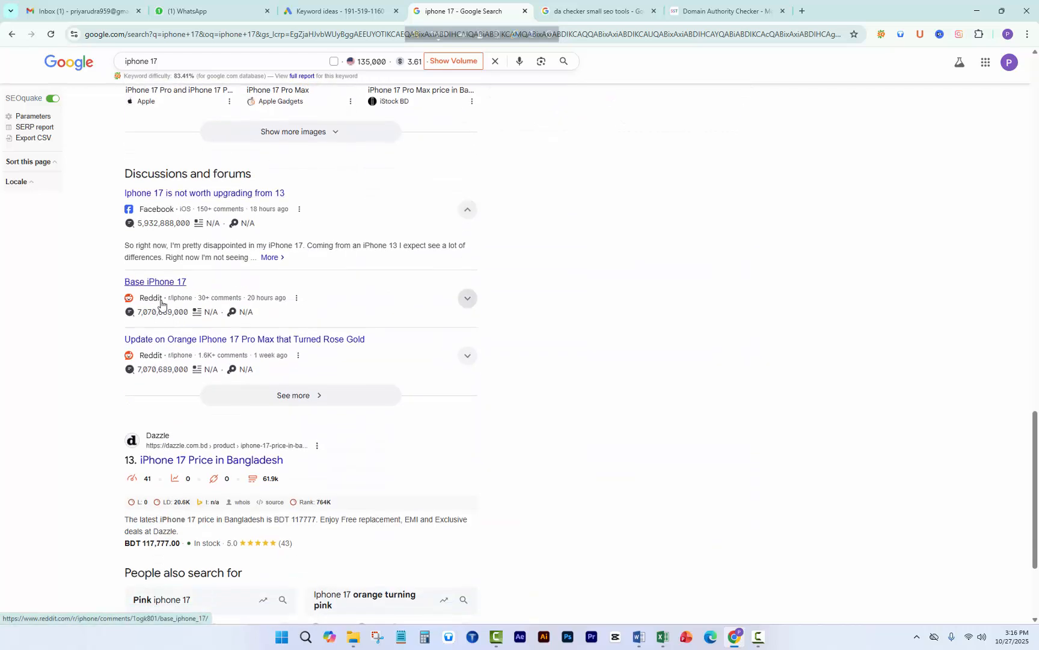
scroll(240, 349, "down", 1)
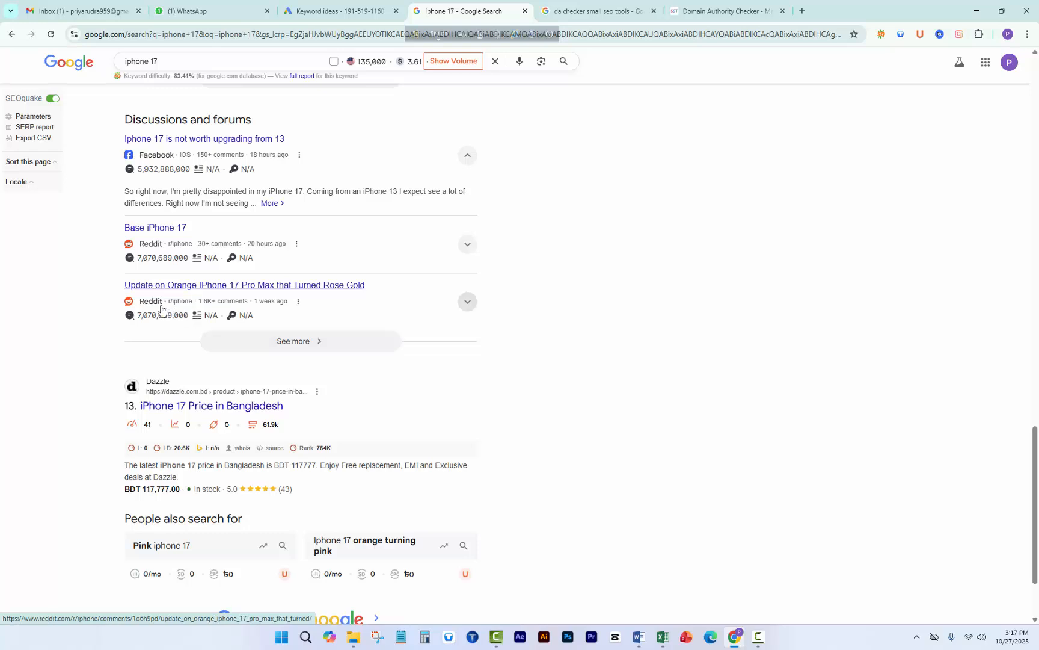
scroll(269, 364, "down", 2)
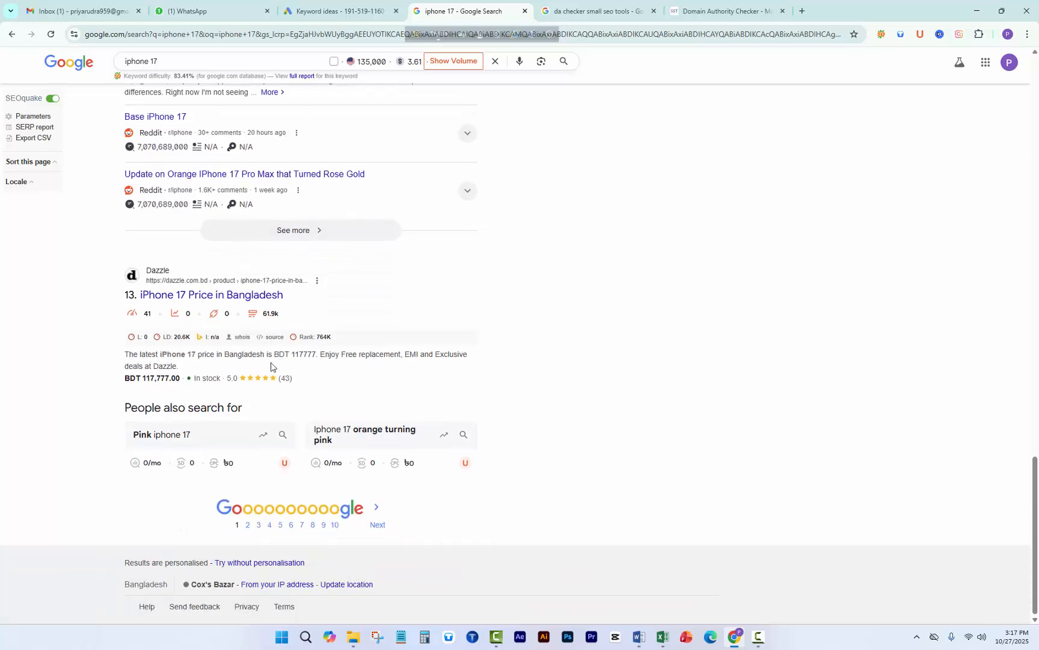
scroll(271, 367, "up", 5)
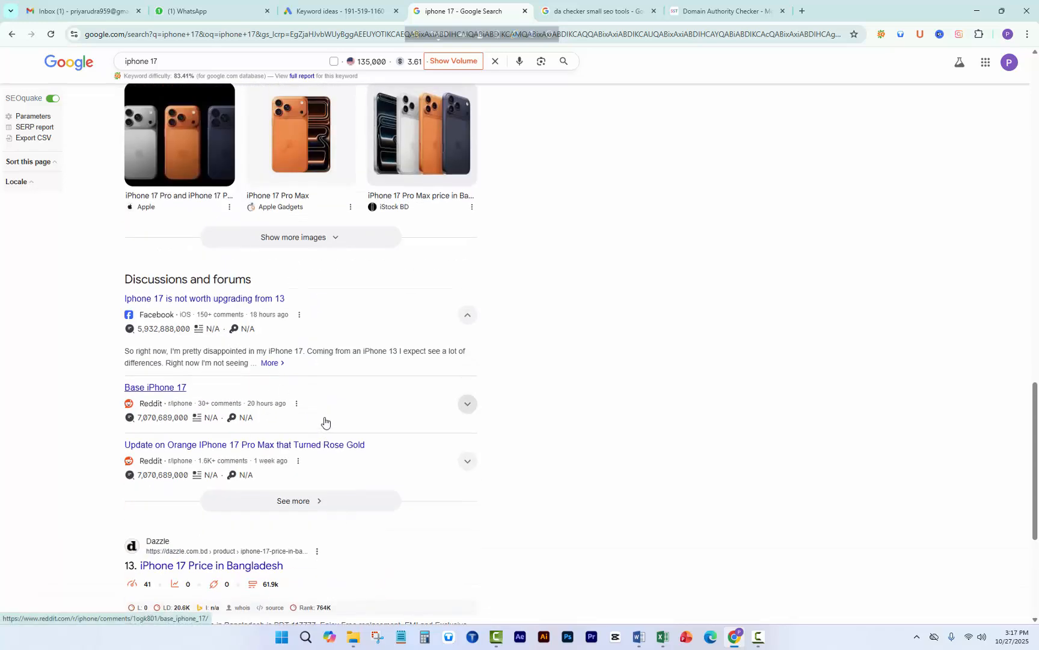
scroll(155, 403, "up", 7)
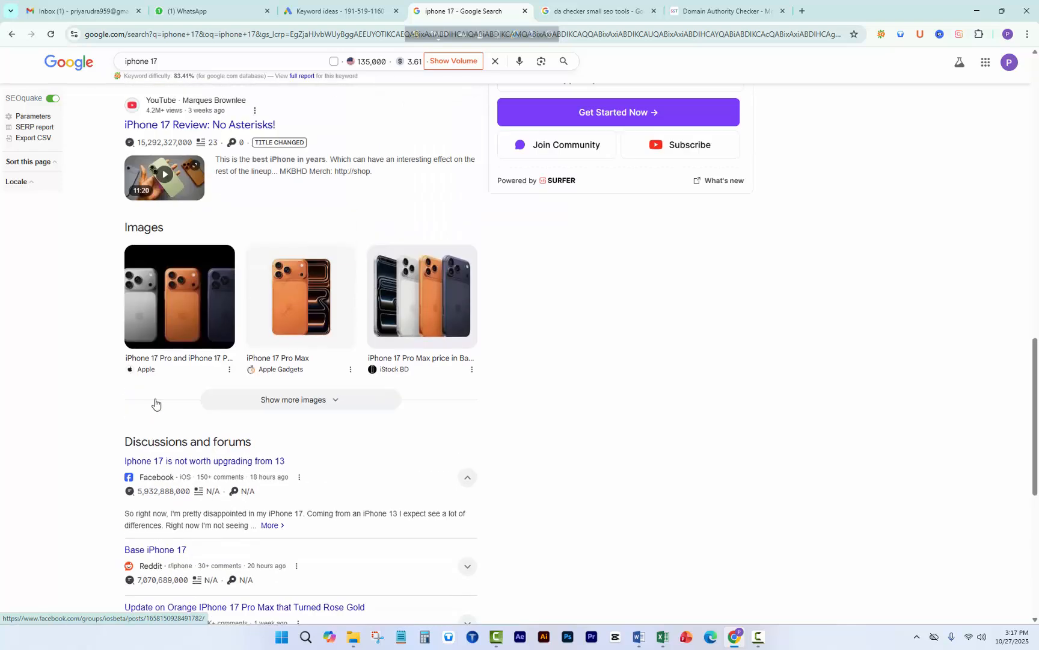
scroll(155, 404, "up", 4)
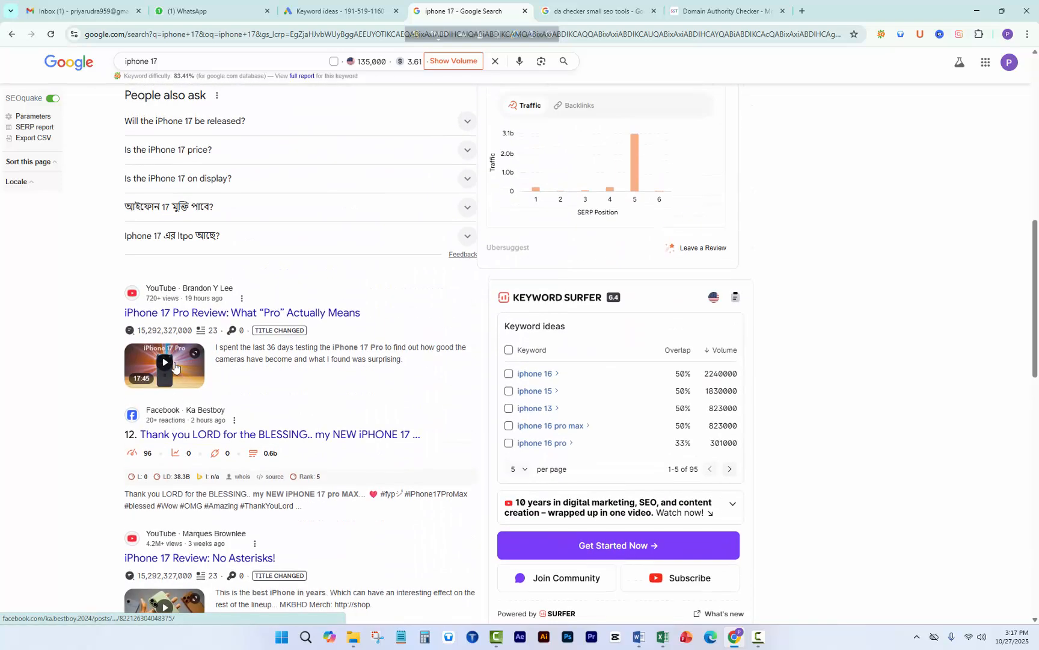
scroll(190, 342, "down", 8)
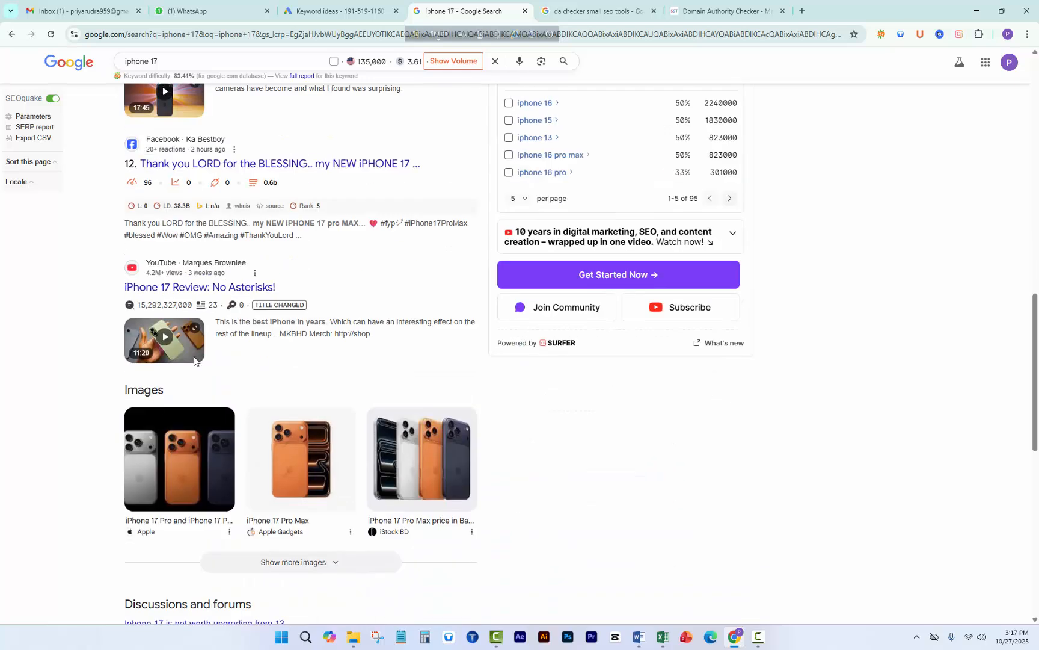
scroll(280, 364, "up", 15)
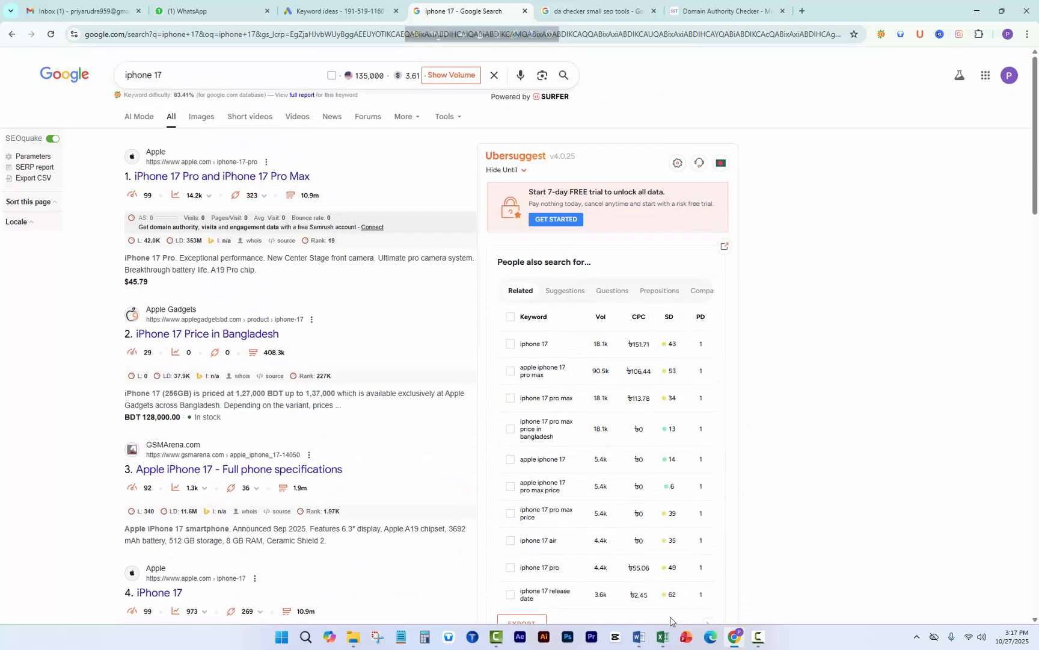
Switch to the Excel workbook and enter "Red - 2, YT-2," as the Social Site value for iphone 17
left_click(662, 636)
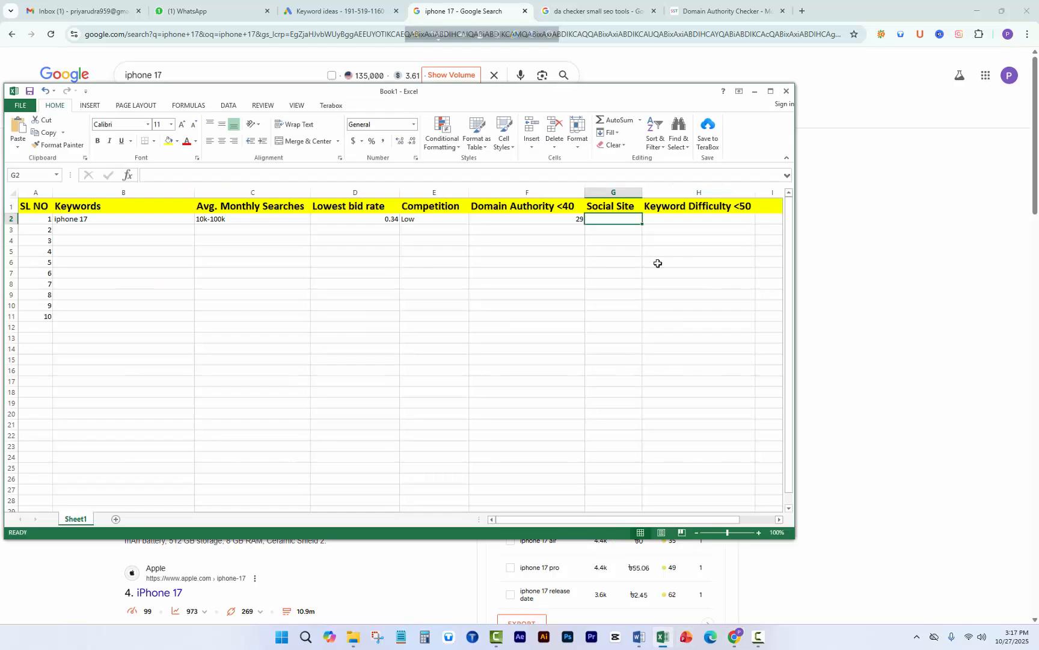
double_click(605, 218)
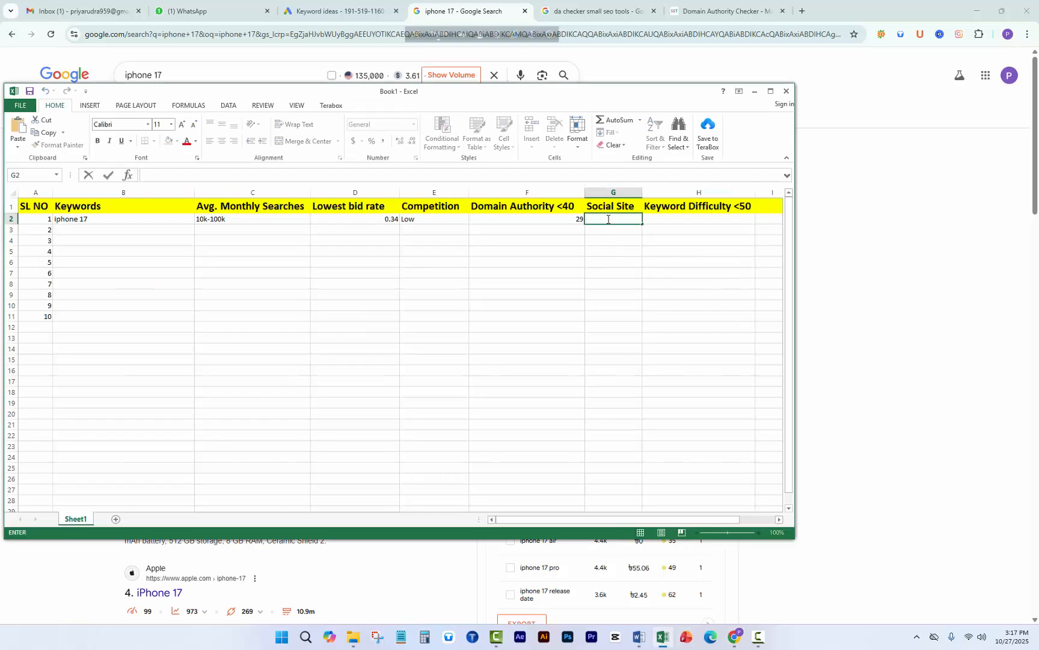
type("Red - 2")
key("Return")
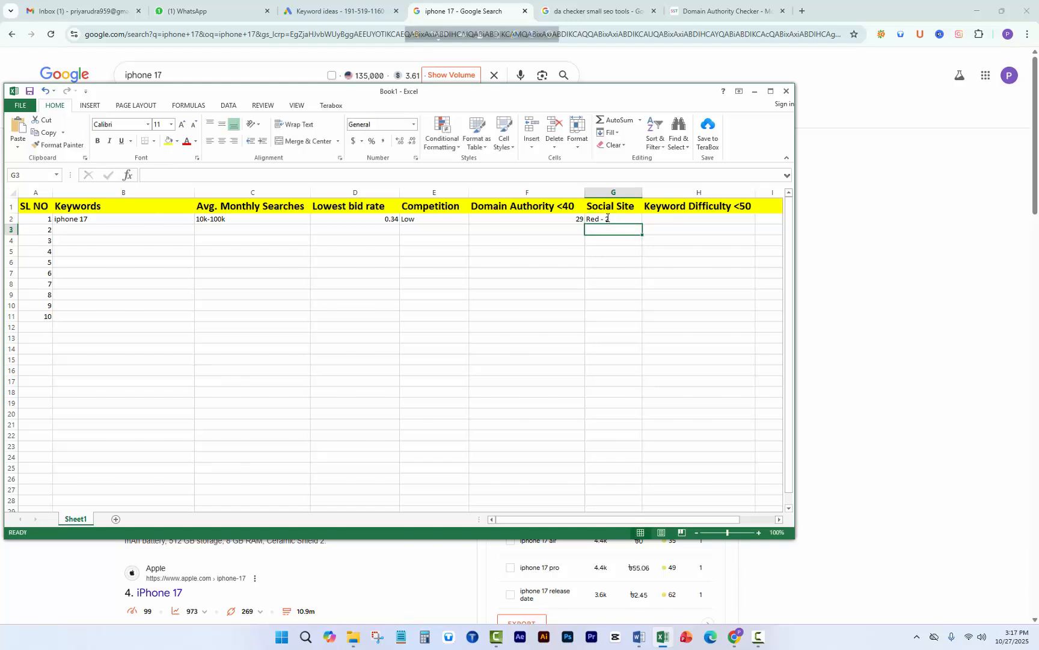
double_click(611, 220)
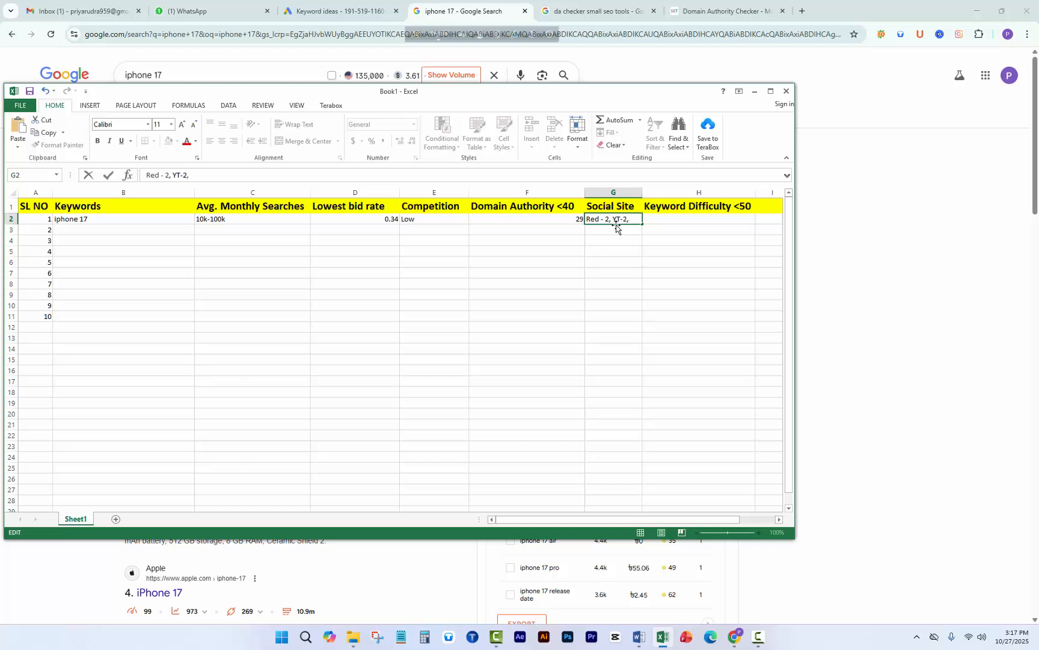
left_click(569, 10)
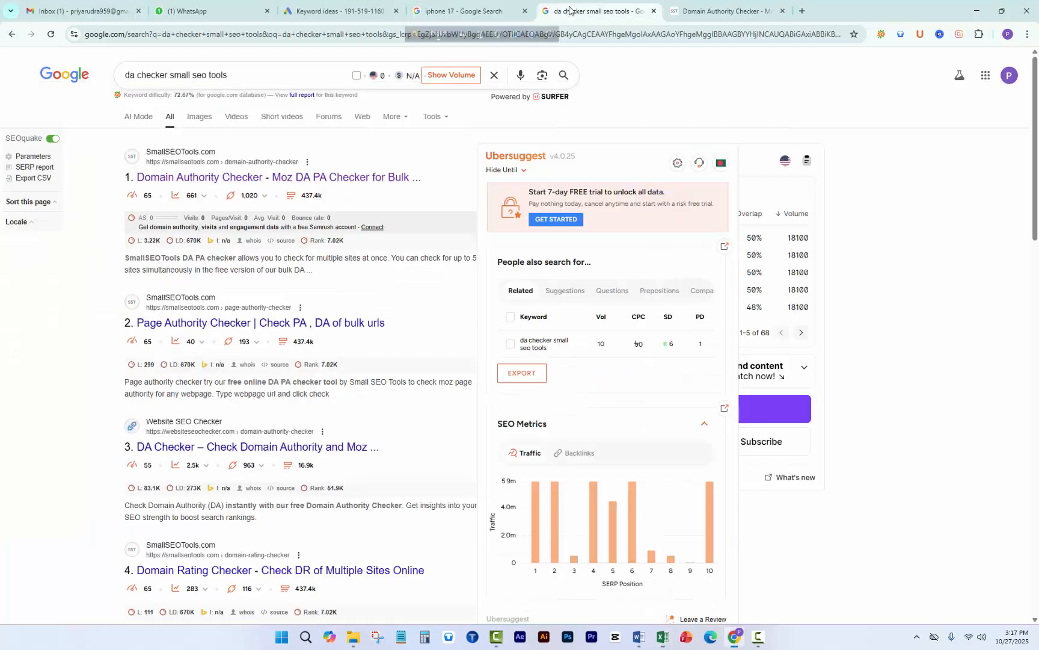
scroll(220, 361, "down", 9)
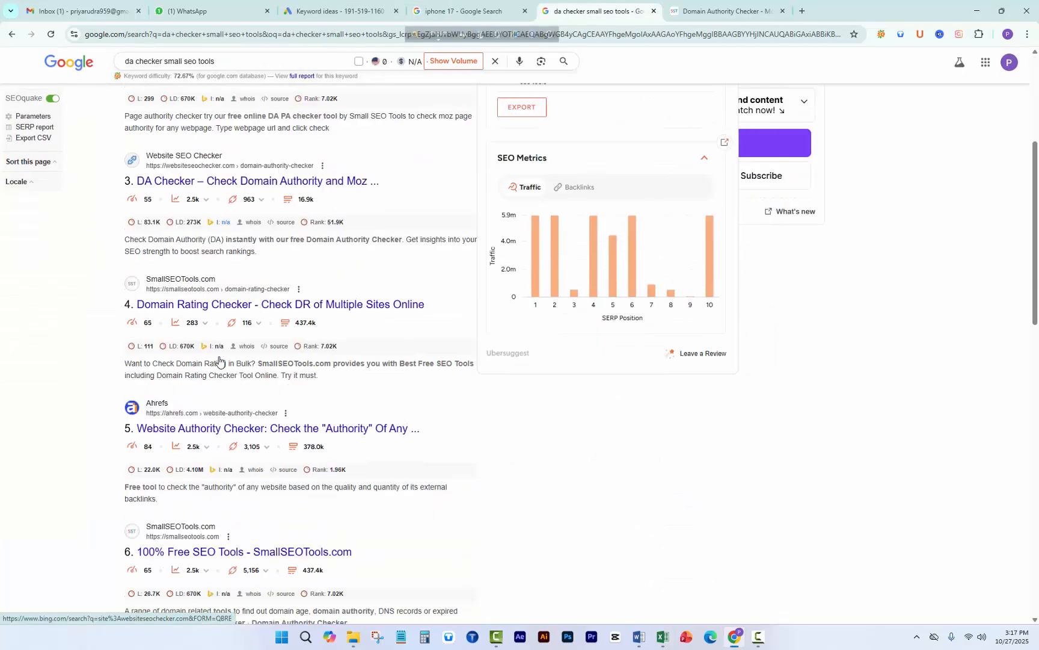
scroll(219, 360, "down", 10)
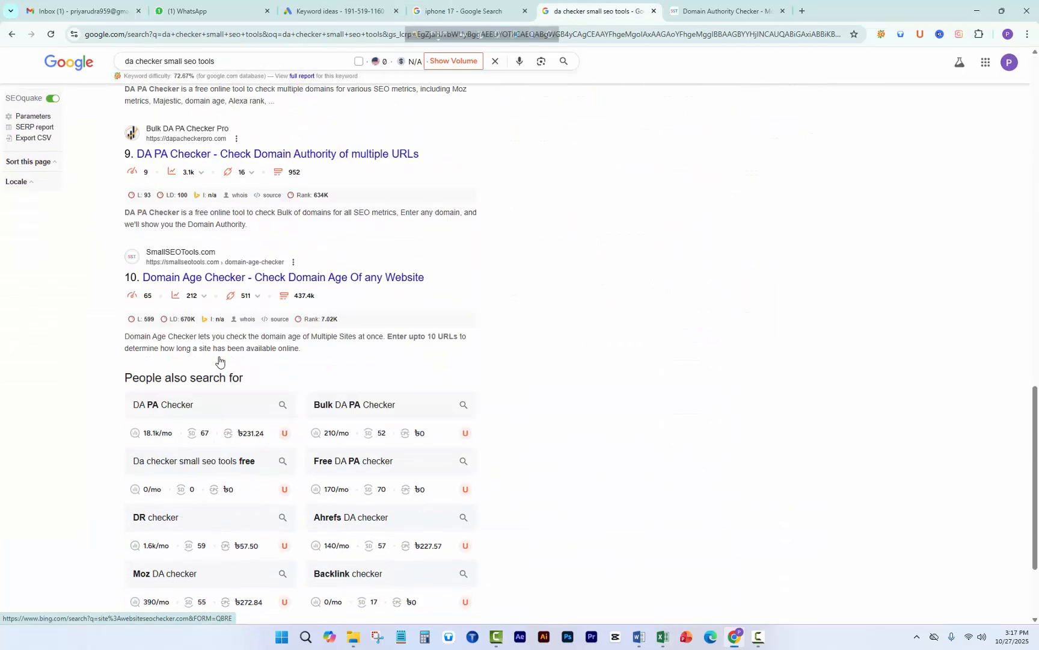
scroll(219, 360, "up", 14)
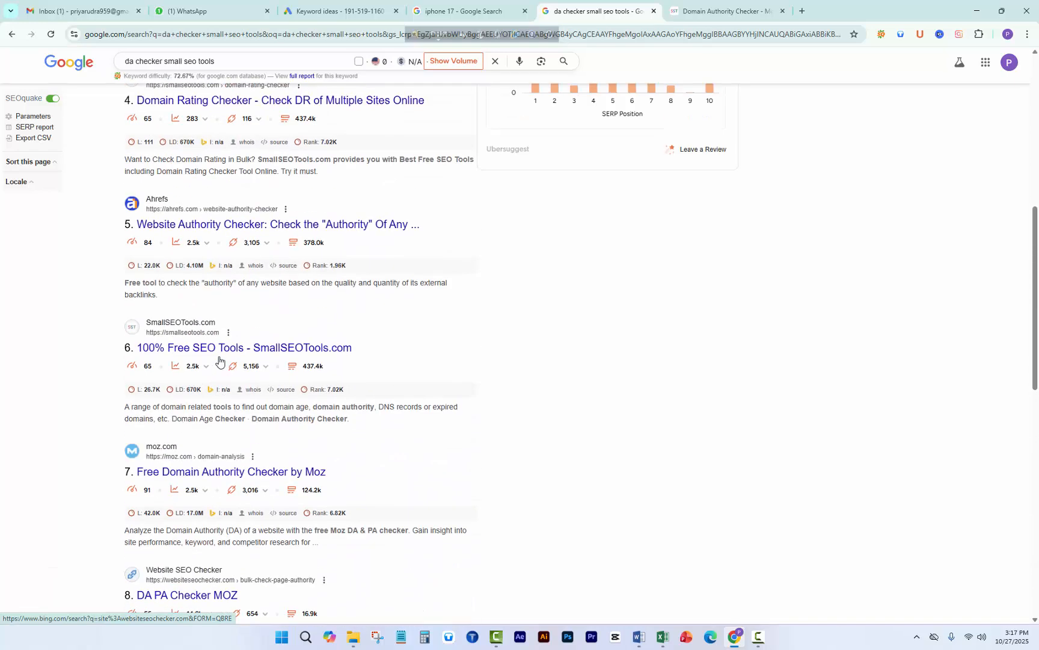
scroll(219, 360, "up", 6)
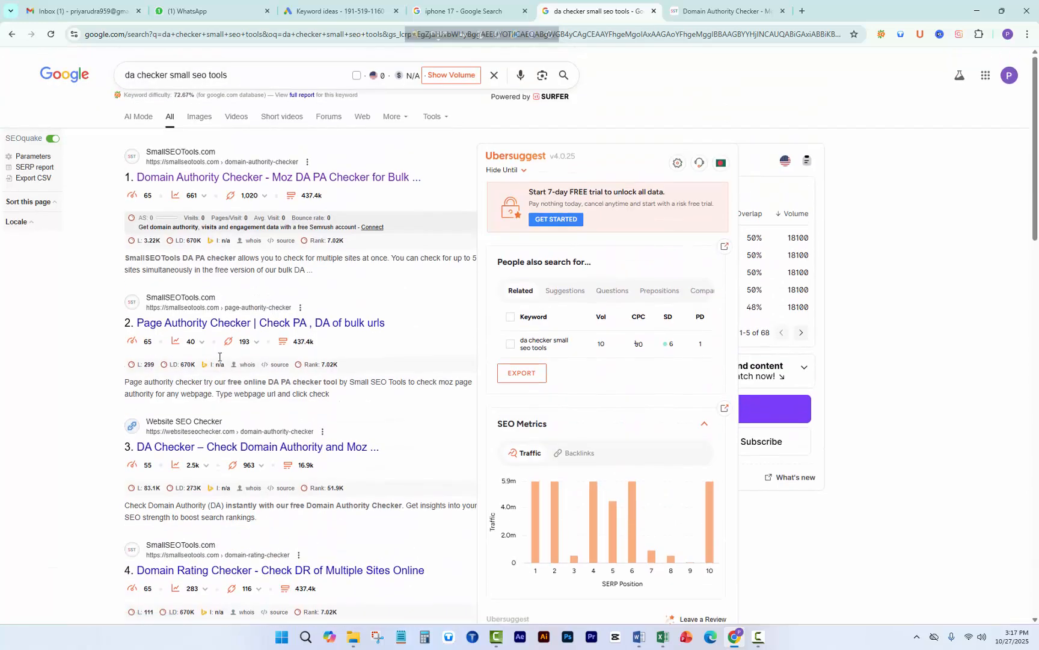
scroll(219, 356, "down", 6)
scroll(219, 356, "down", 6)
Return to the "iphone 17" Google results and examine the first page for Facebook, YouTube and Reddit listings
left_click(487, 10)
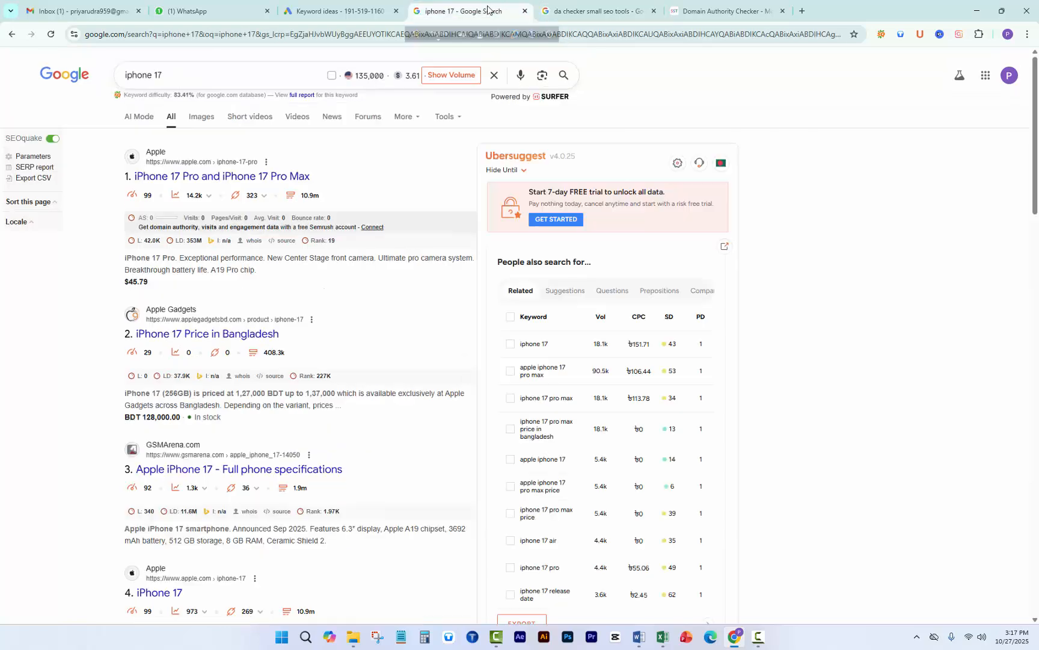
scroll(293, 312, "down", 12)
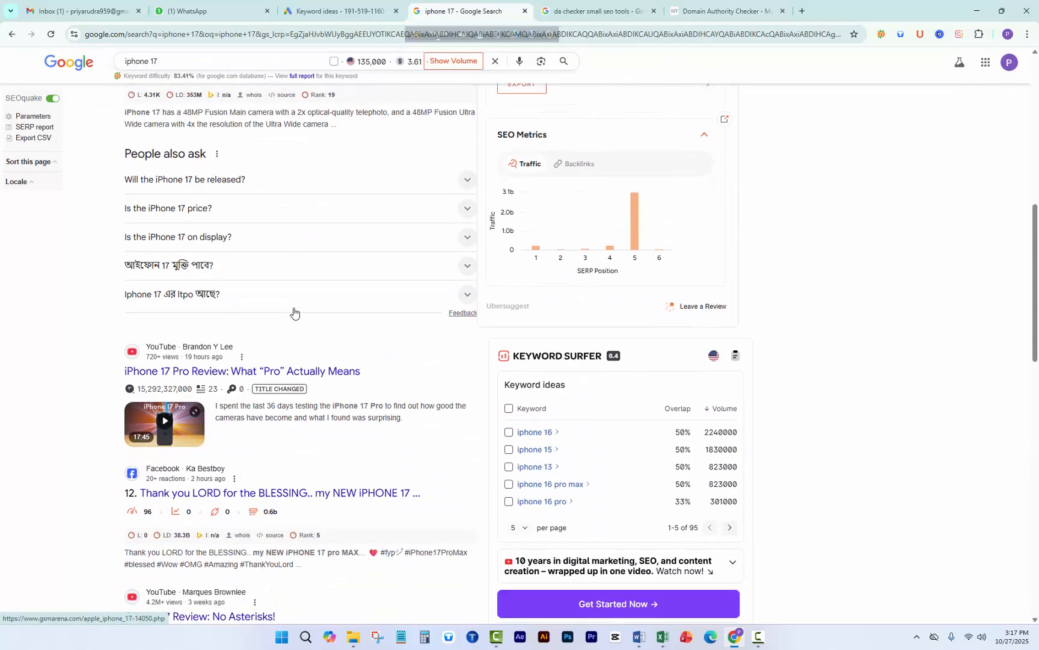
scroll(293, 312, "down", 9)
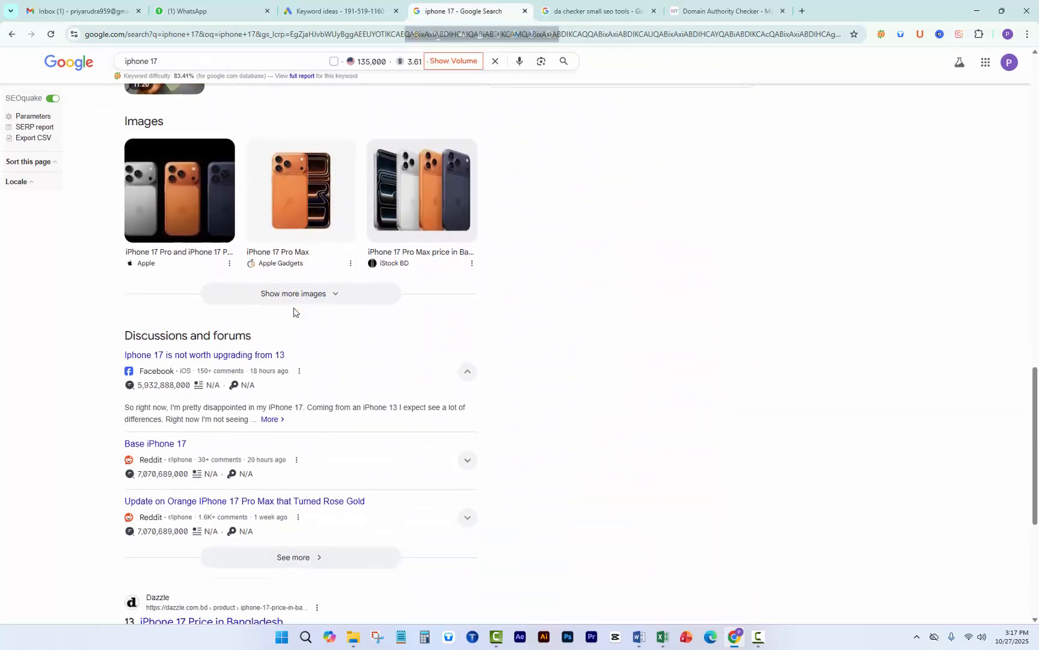
scroll(301, 319, "down", 3)
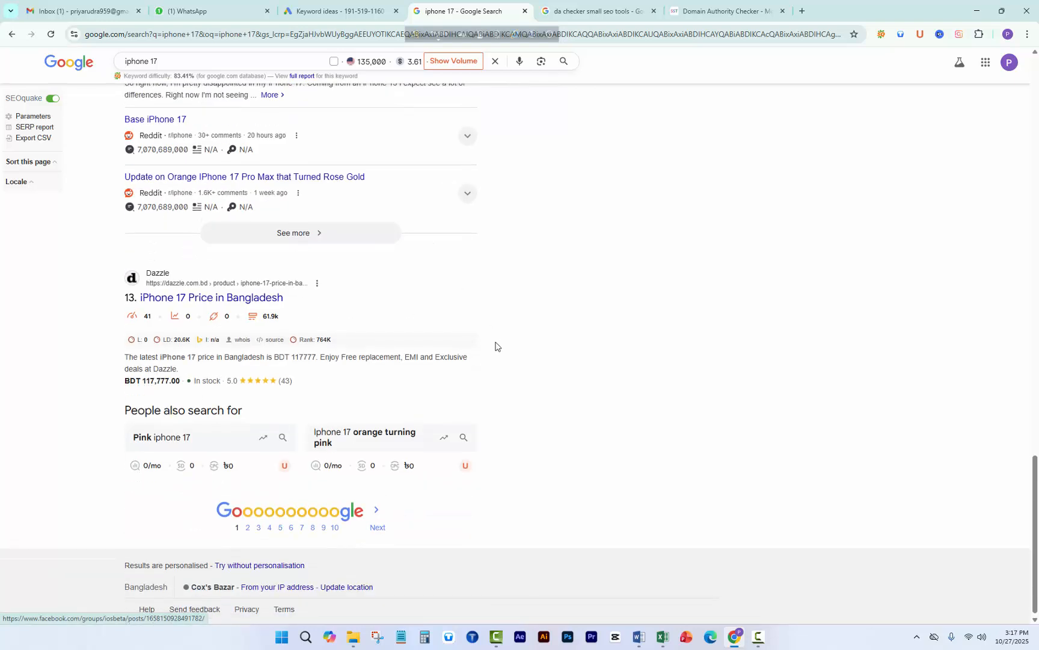
scroll(508, 349, "up", 3)
scroll(504, 343, "up", 3)
scroll(504, 342, "up", 13)
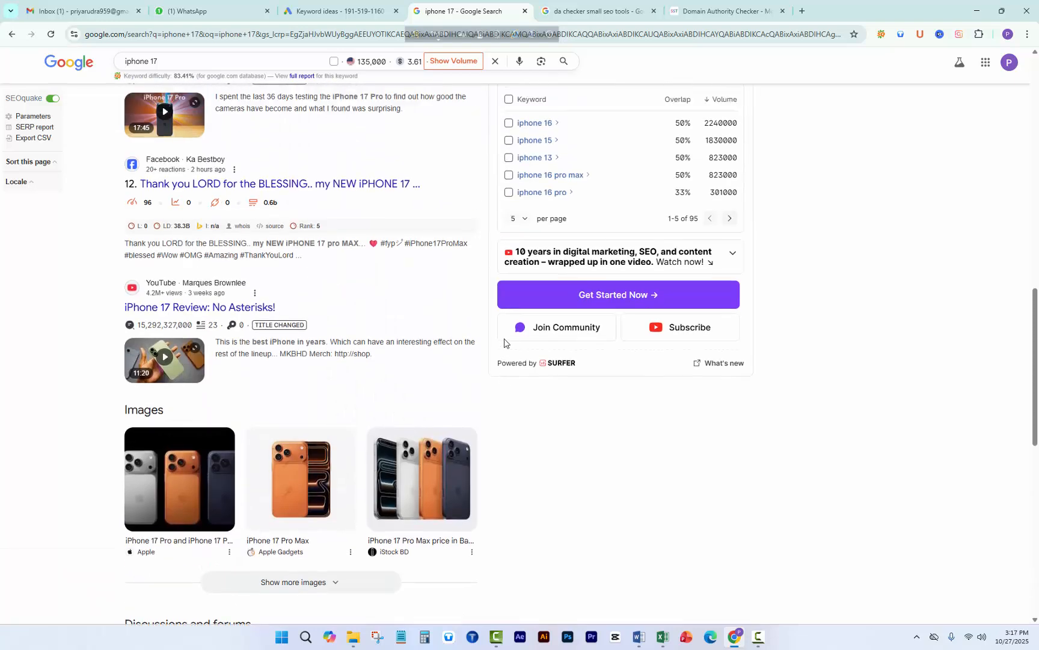
scroll(504, 343, "up", 5)
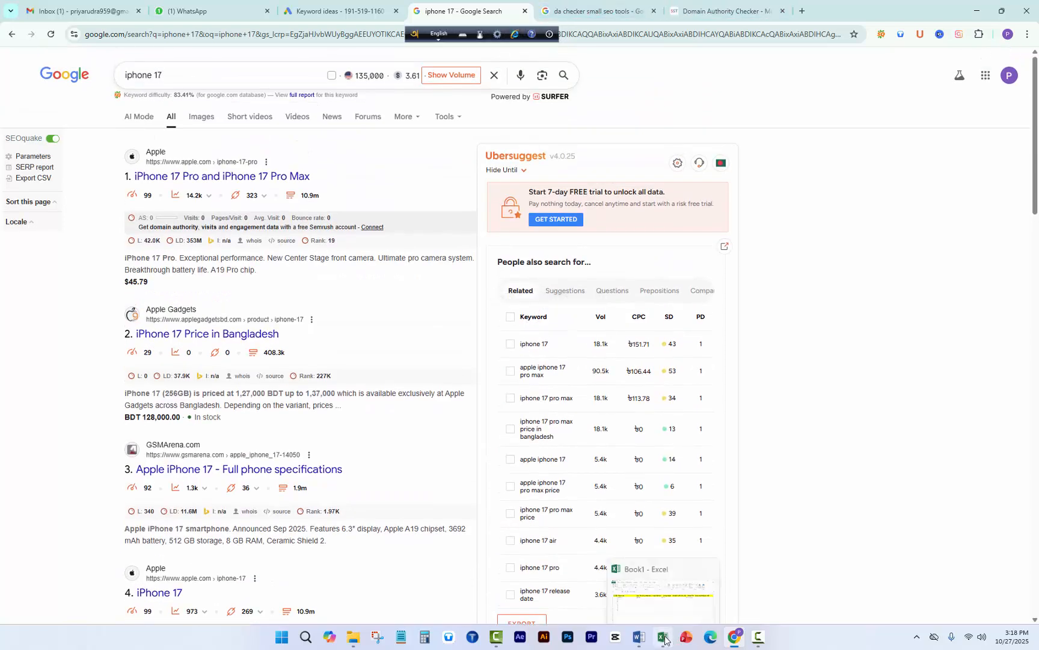
Switch to the Excel workbook and append "FB-2" to the Social Site value for iphone 17
left_click(637, 569)
left_click(595, 238)
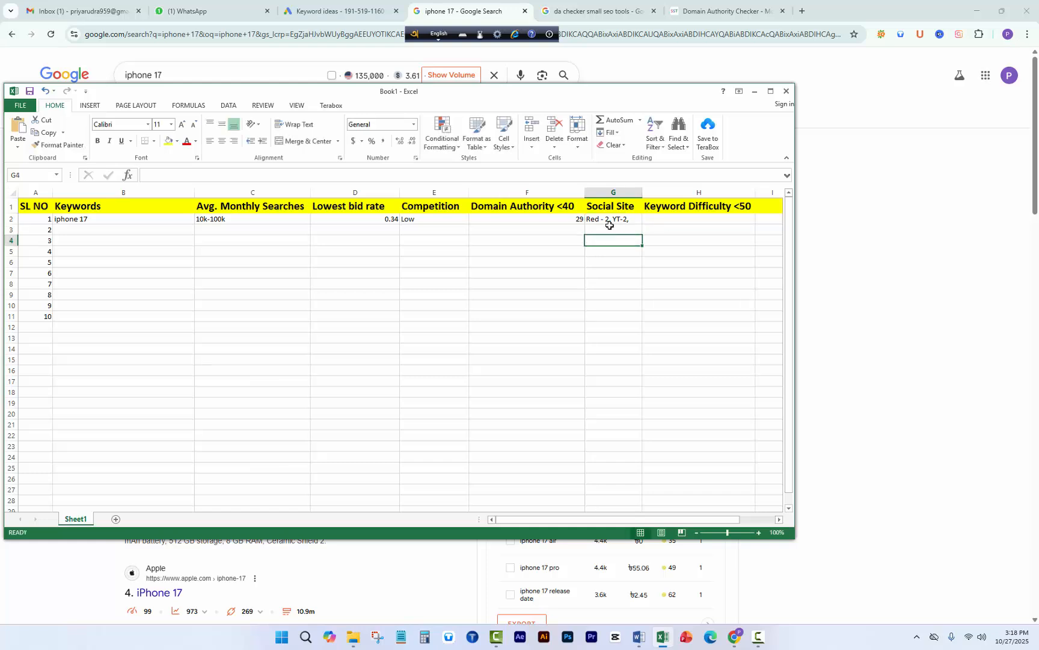
double_click(632, 220)
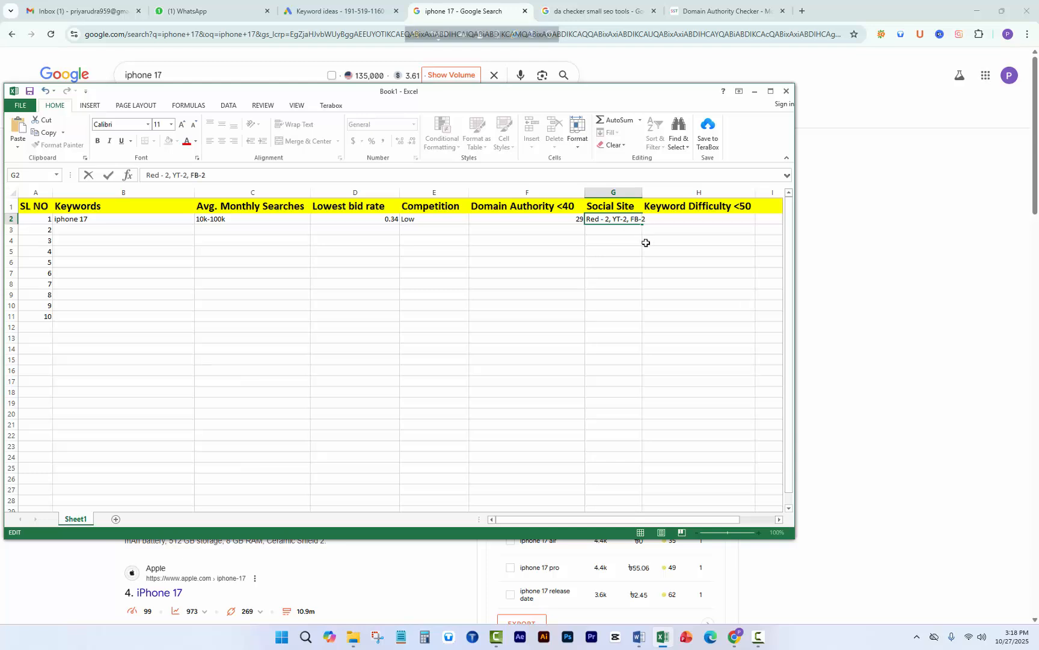
Widen the Social Site column to fit its entry and enlarge the Excel window's width
left_click(652, 192)
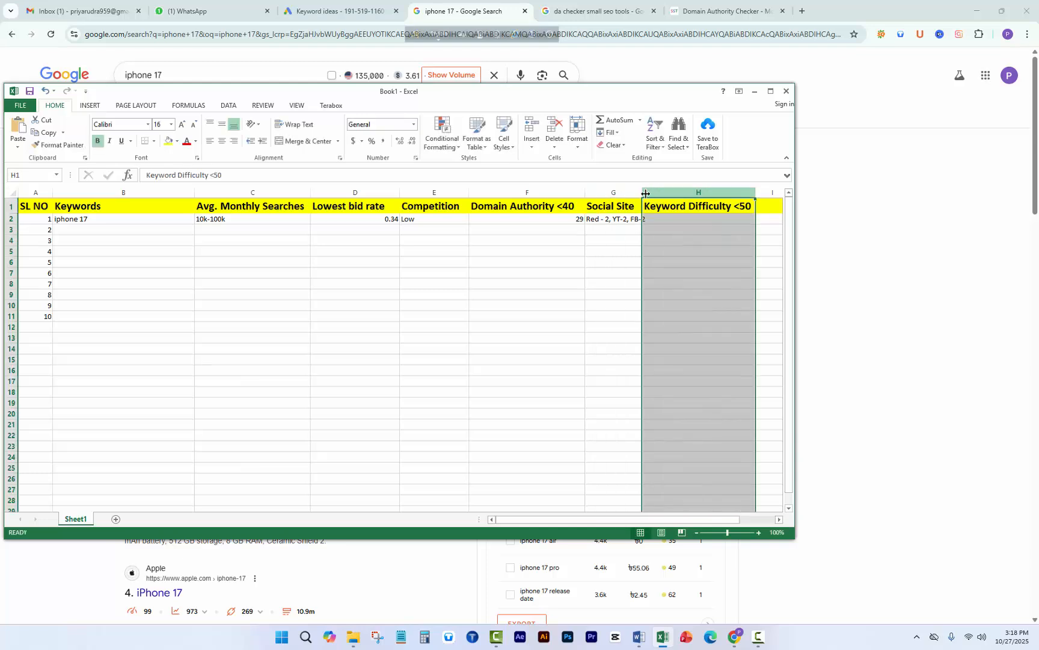
left_click_drag(642, 192, 667, 192)
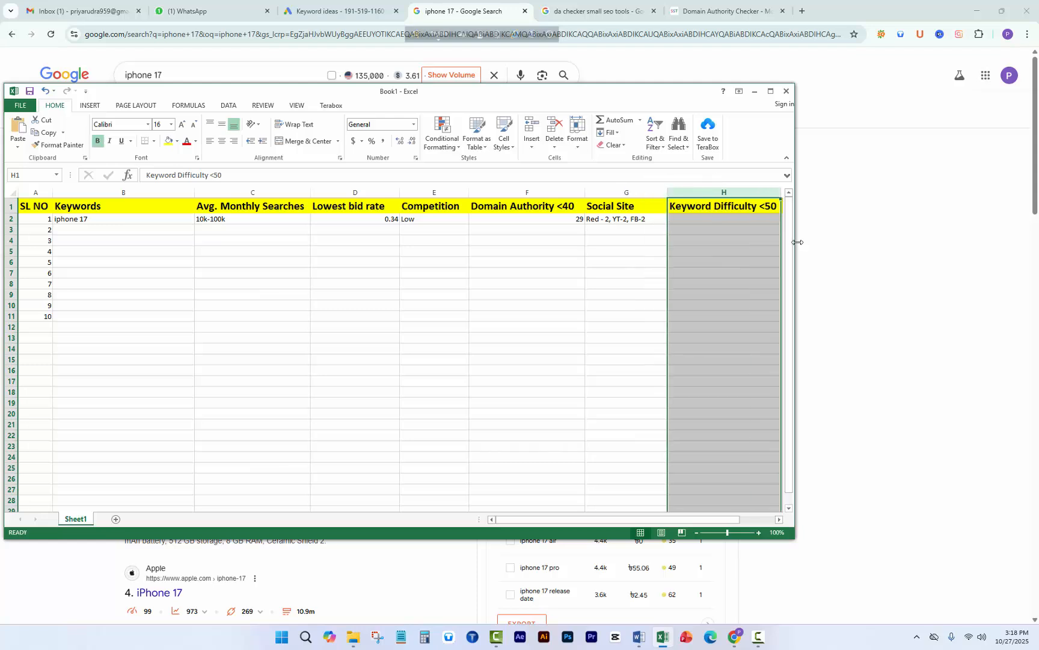
left_click_drag(797, 242, 848, 240)
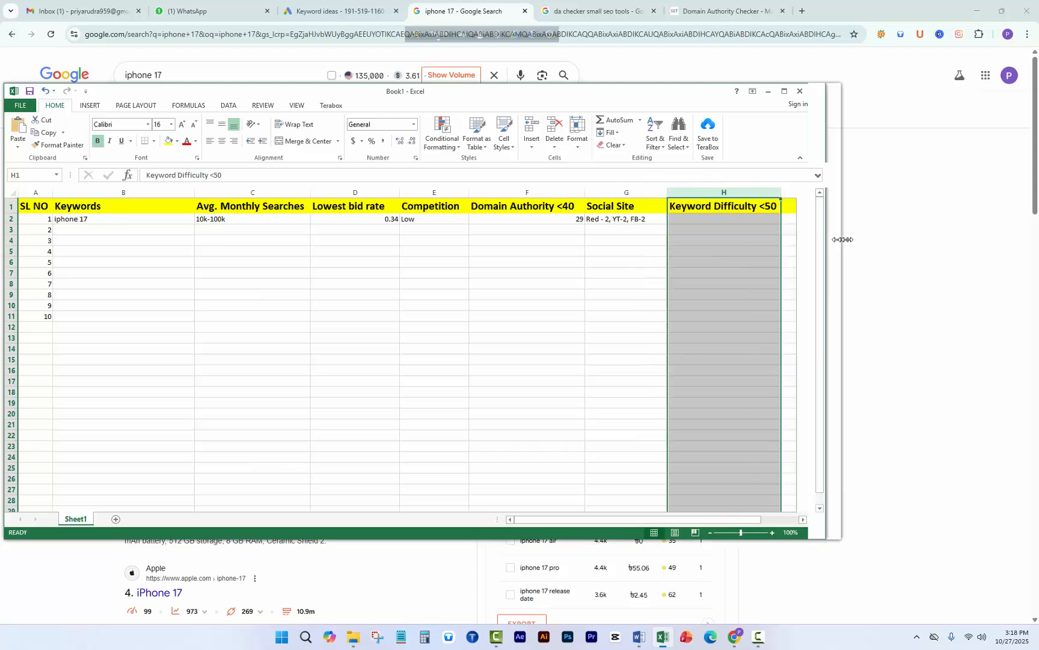
Capture the "iphone 17" Google results in Chrome with Snipping Tool and save the PNG as 3 in the Job 1 Keyword Research folder
left_click(433, 17)
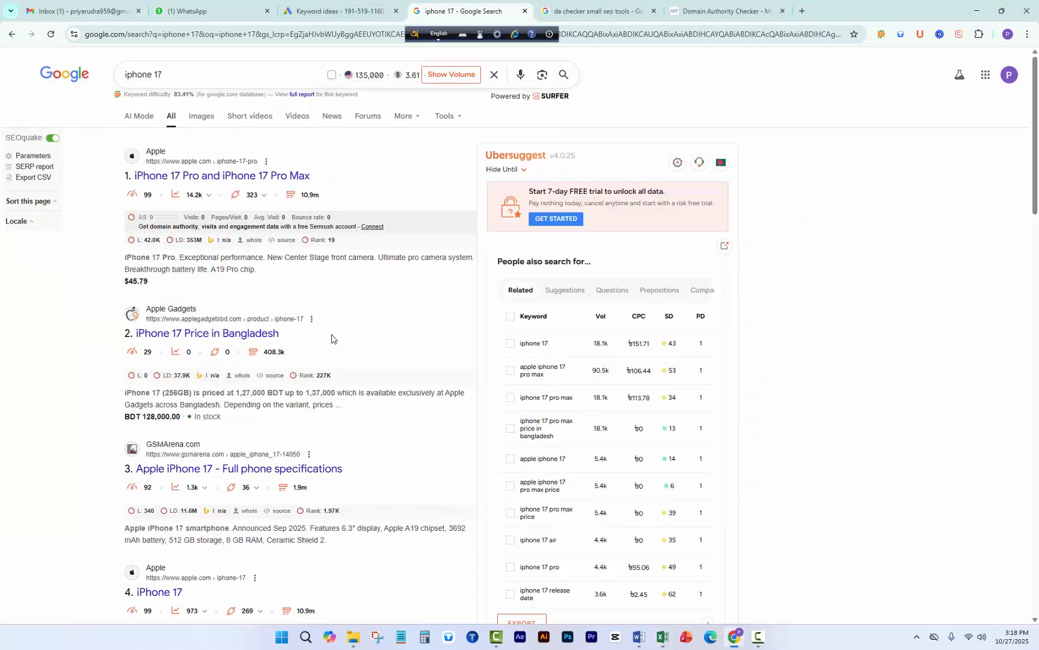
scroll(324, 343, "down", 3)
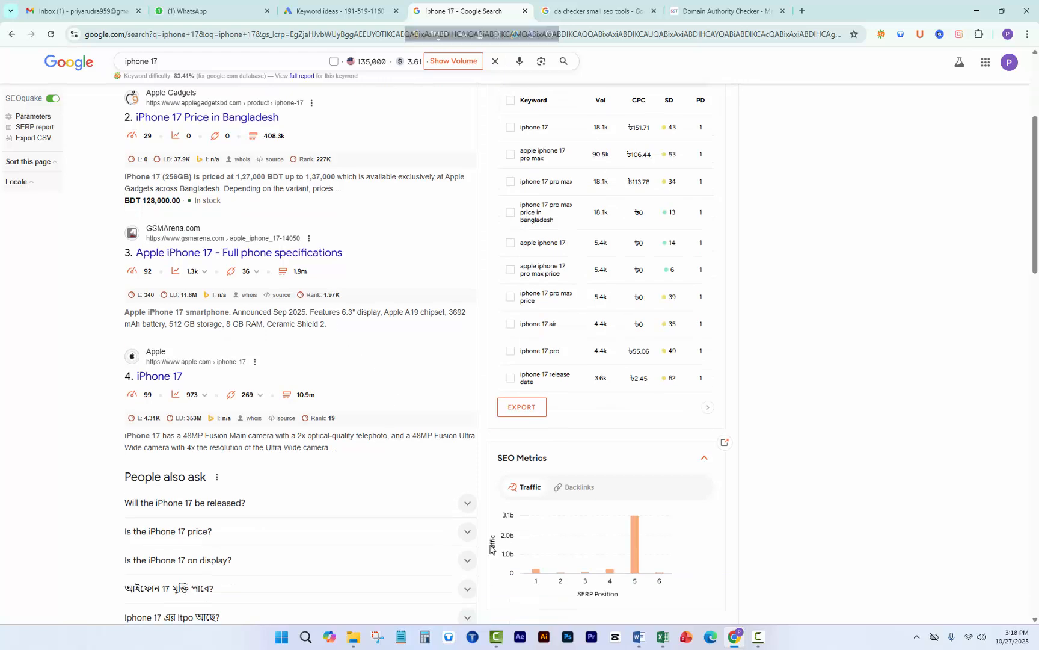
left_click(379, 637)
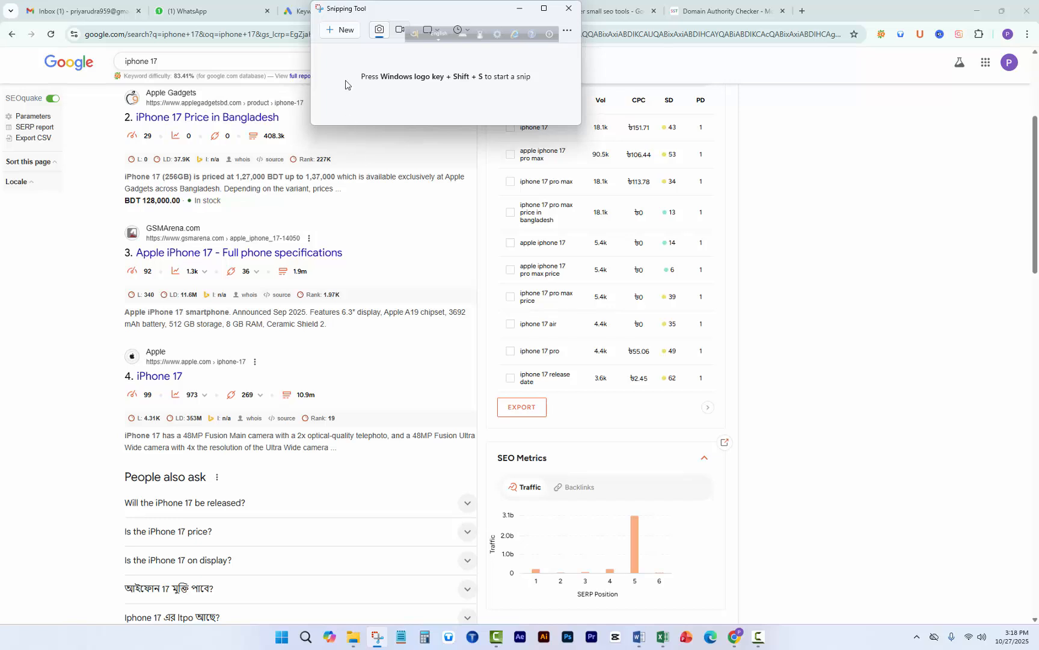
left_click(344, 30)
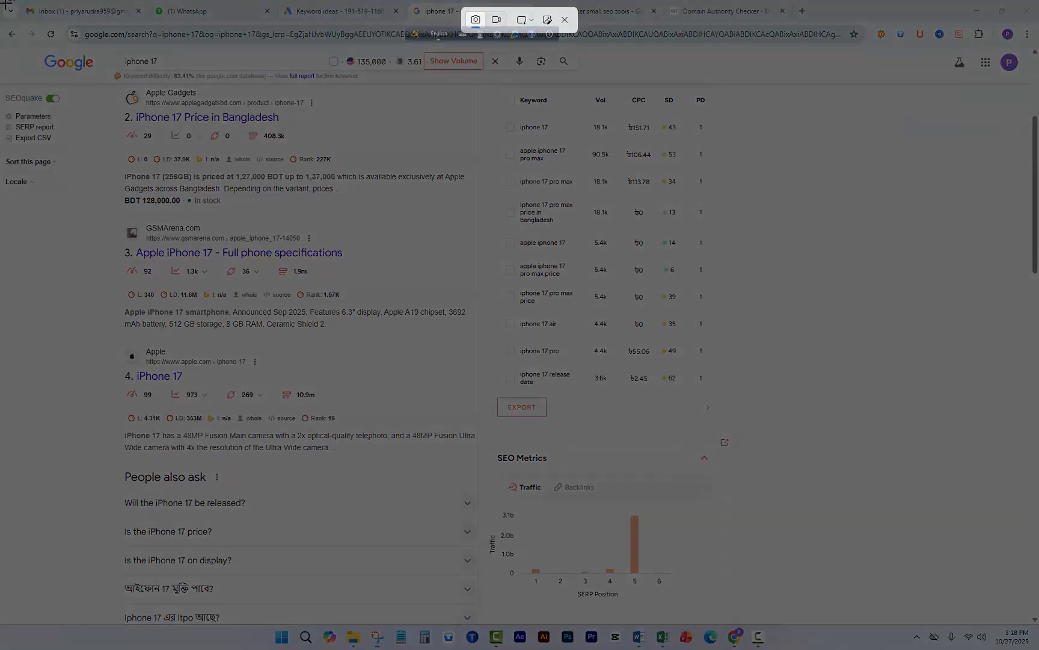
left_click(37, 71)
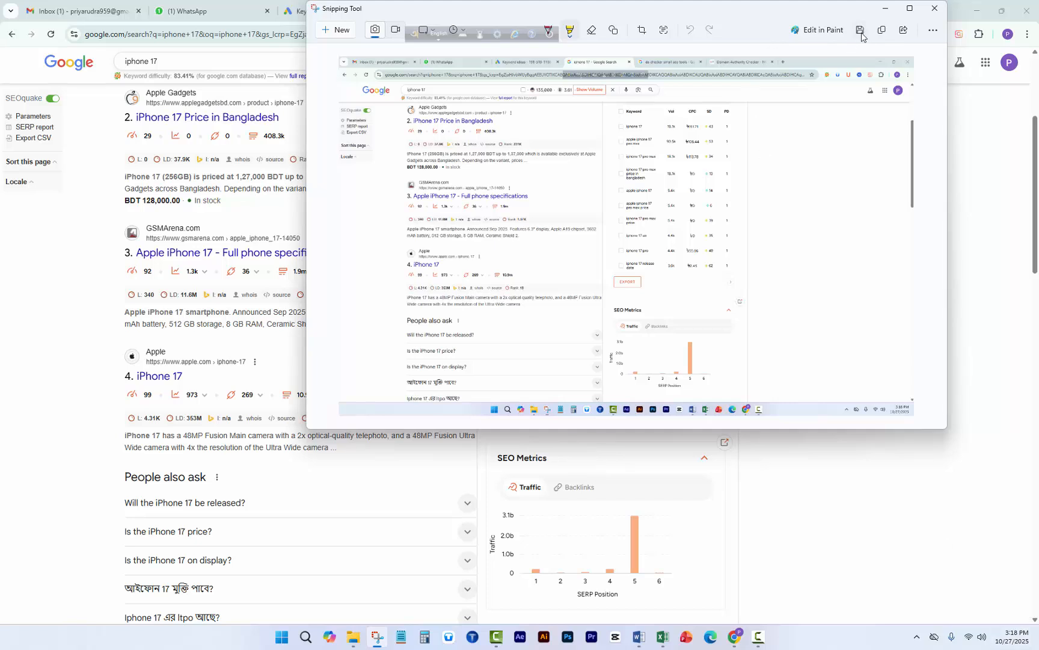
left_click(861, 31)
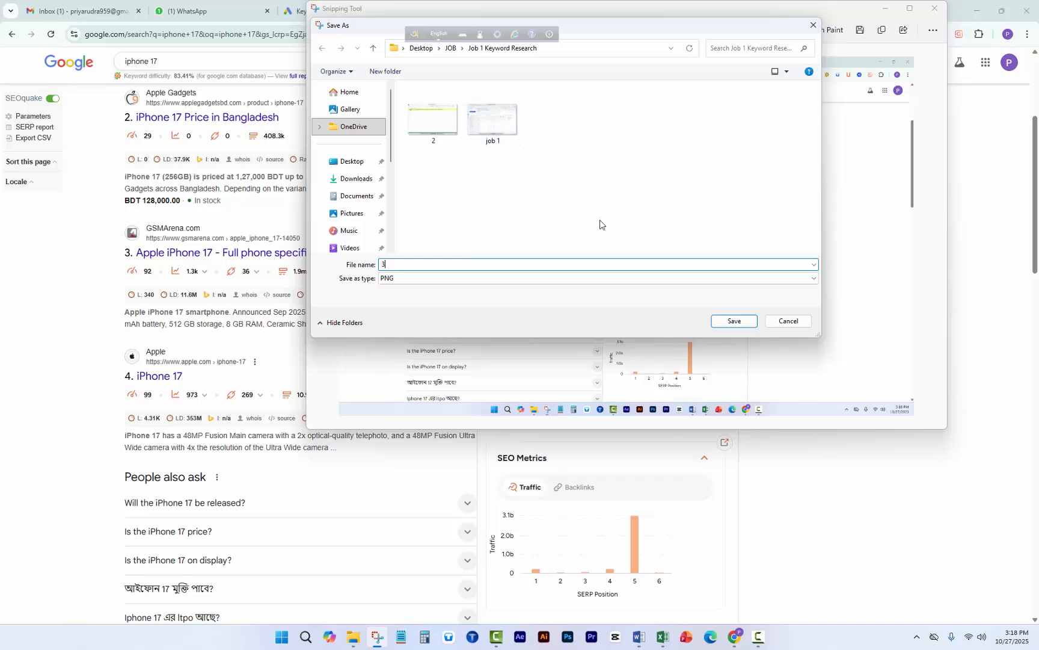
left_click(733, 320)
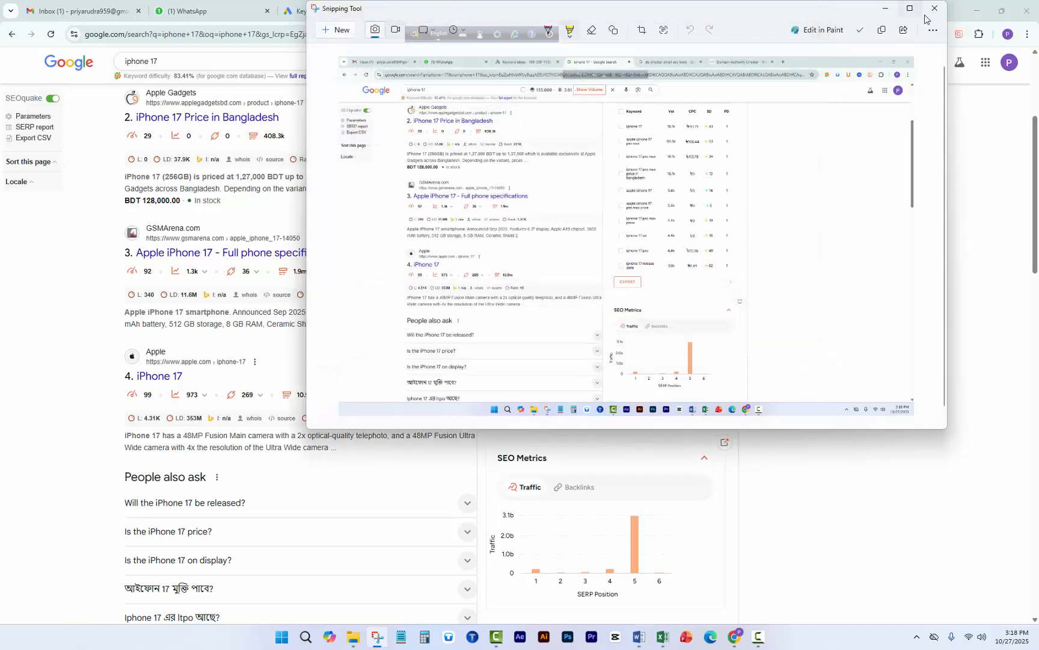
left_click(934, 8)
Review the Apple Gadgets result in Domain Authority Checker and the Keyword Difficulty <50 column in the Excel workbook
left_click(585, 5)
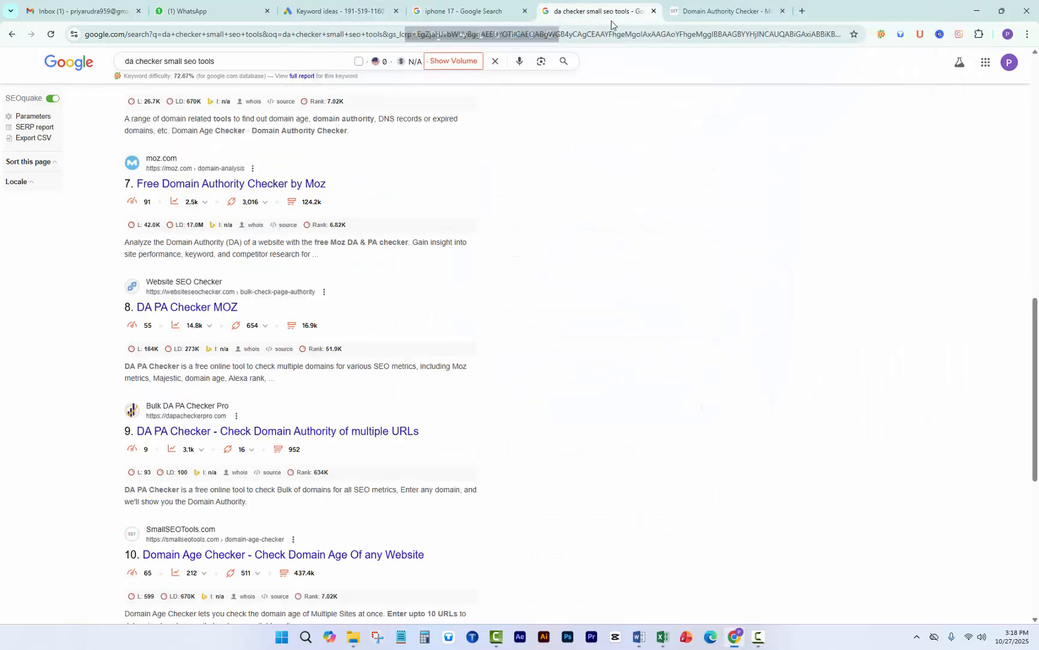
left_click(725, 10)
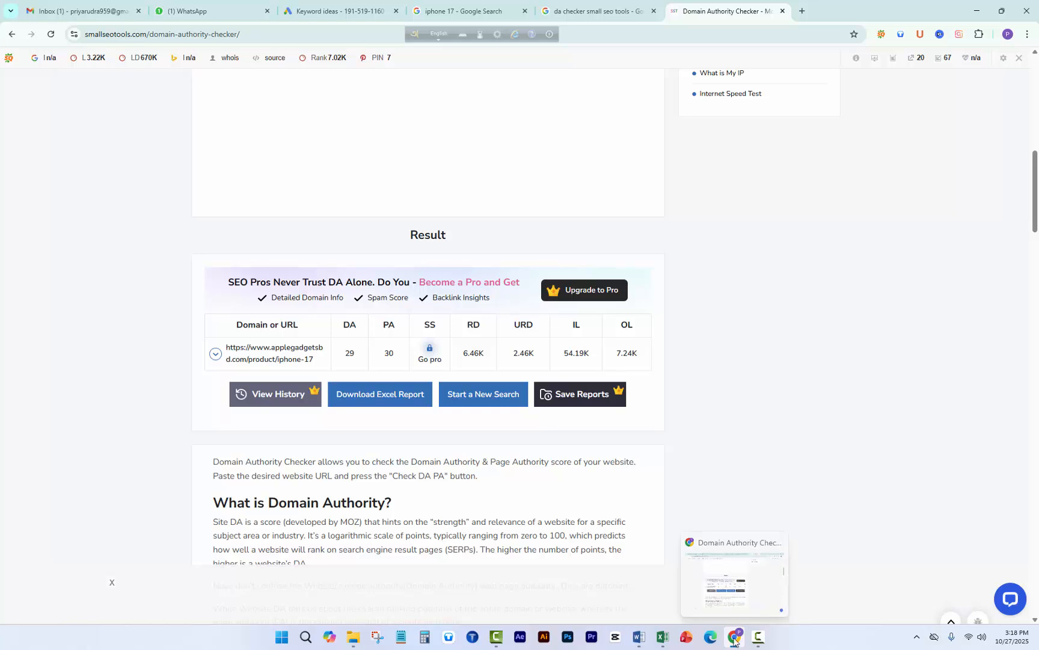
left_click(666, 645)
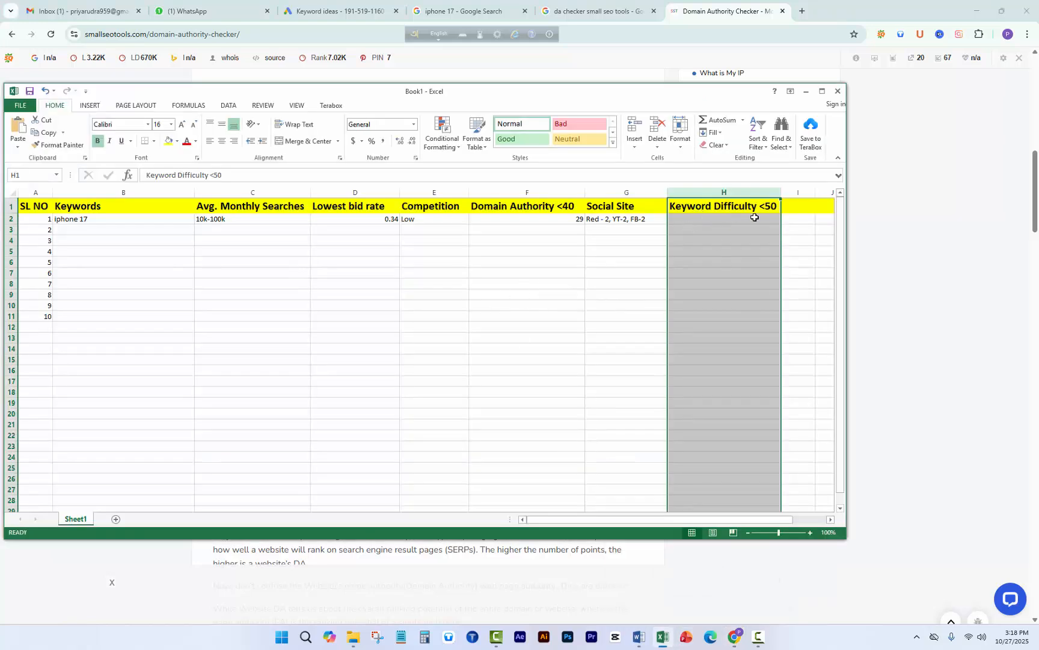
left_click(794, 220)
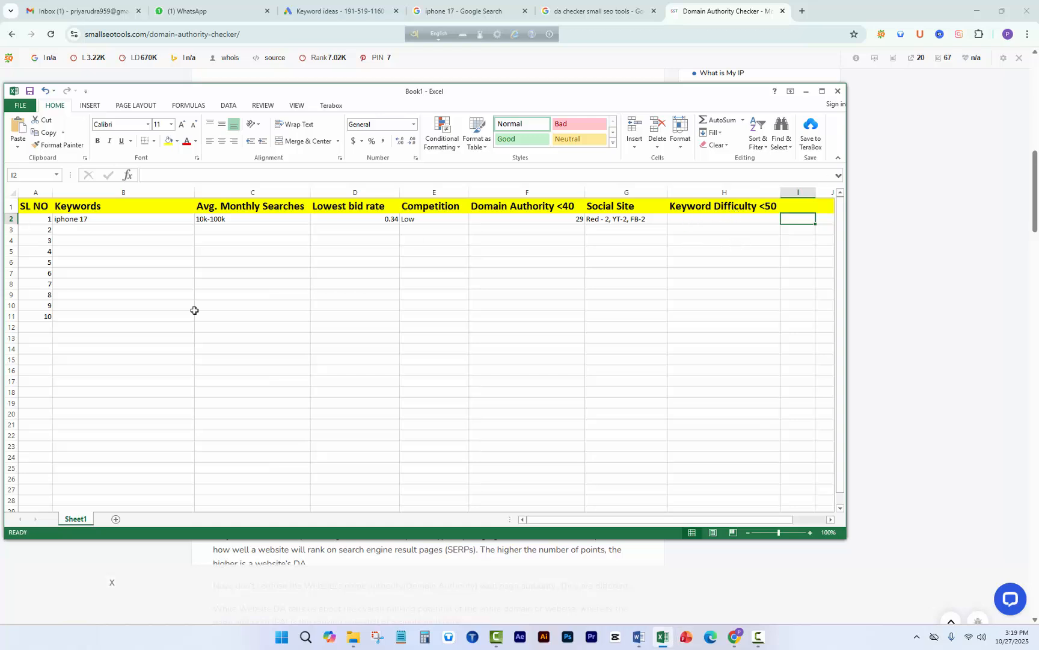
Copy the keyword "iphone 17" from cell B2 and open the bookmarked Semrush site in a new Chrome tab
double_click(108, 220)
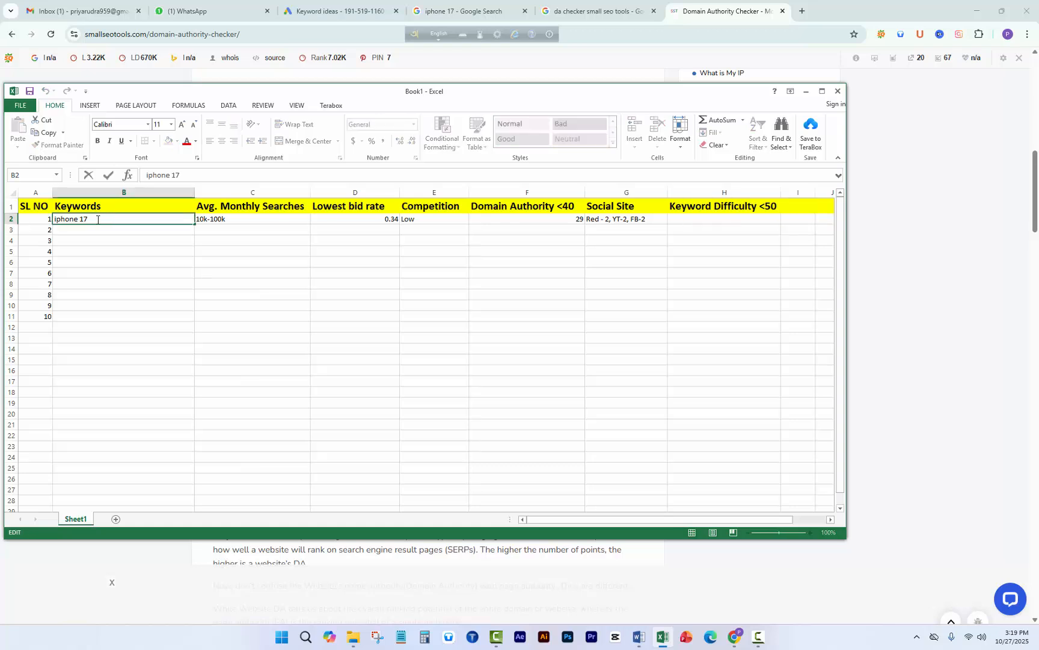
left_click_drag(98, 220, 58, 219)
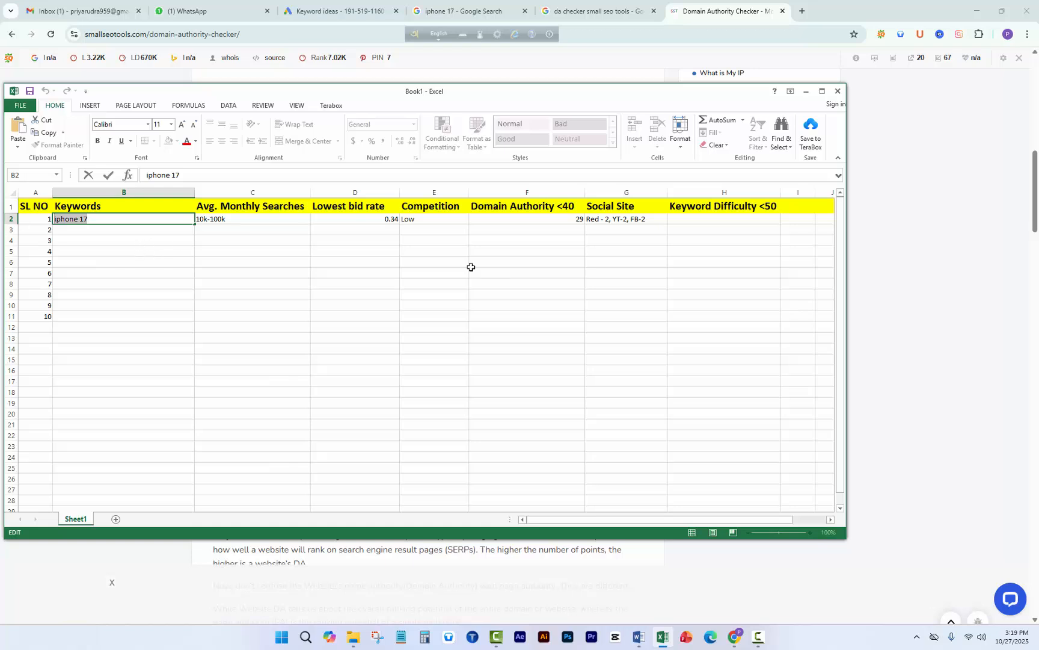
left_click(802, 11)
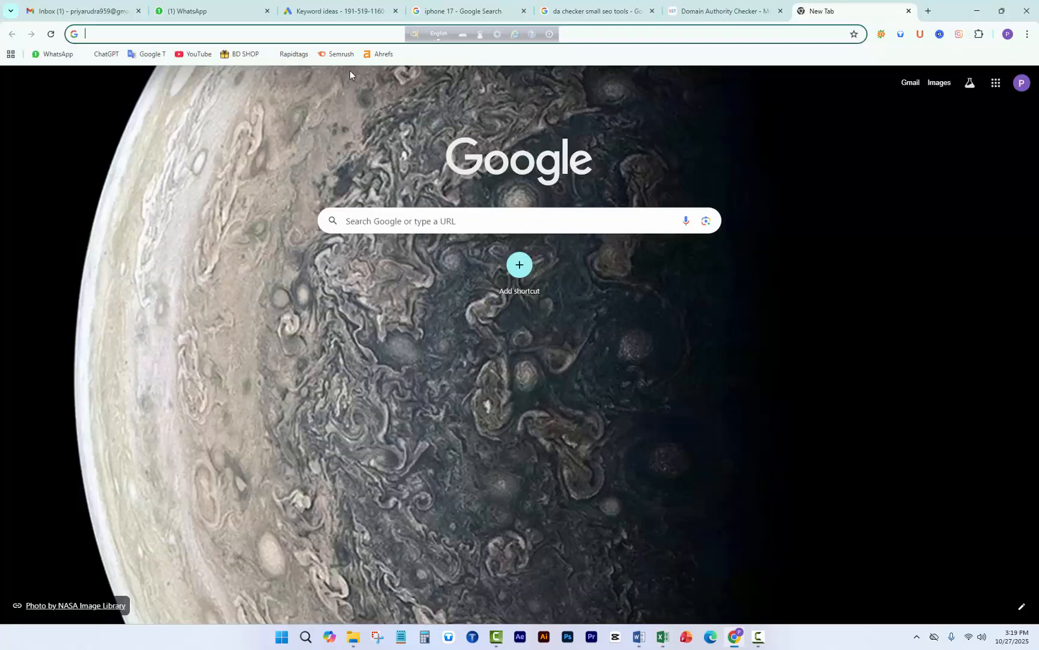
left_click(337, 54)
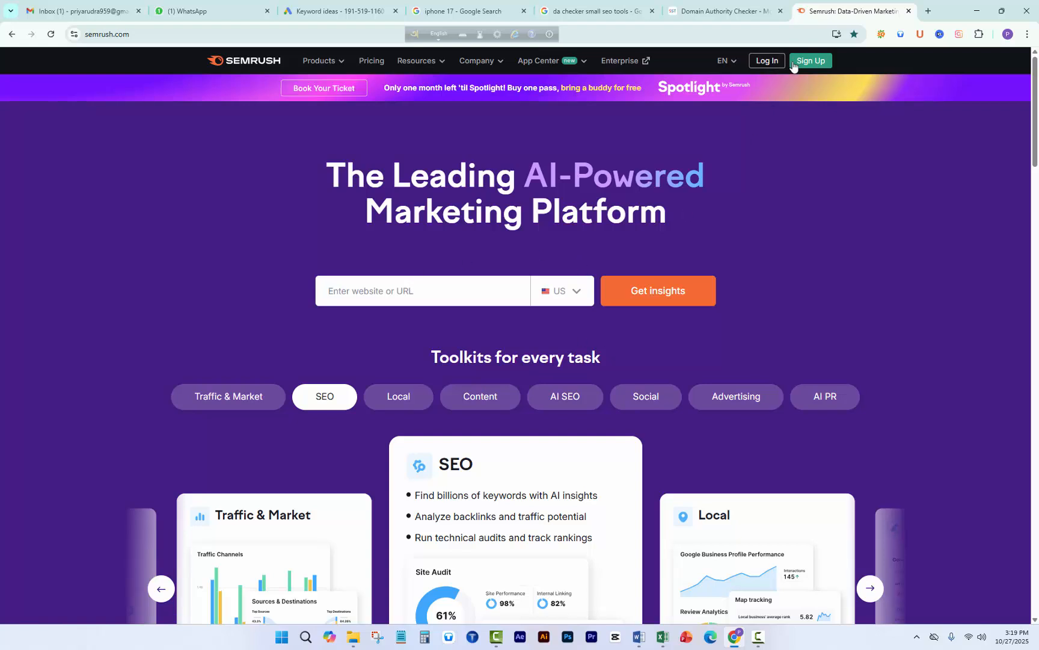
Sign up to Semrush by continuing with the listed Google account
mouse_move(438, 66)
left_click(340, 64)
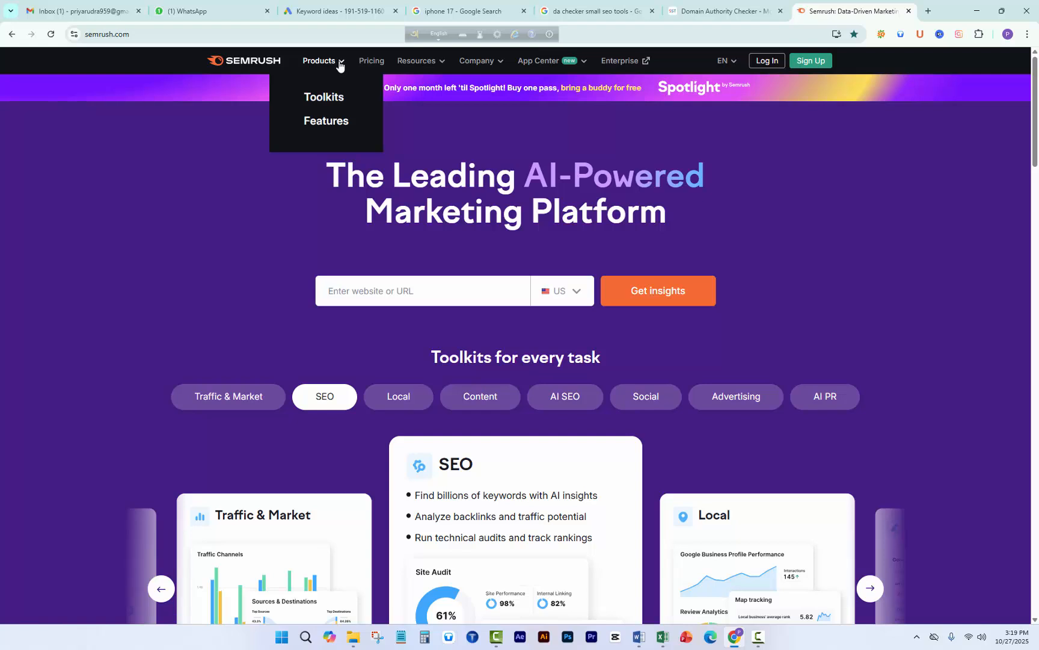
left_click(812, 61)
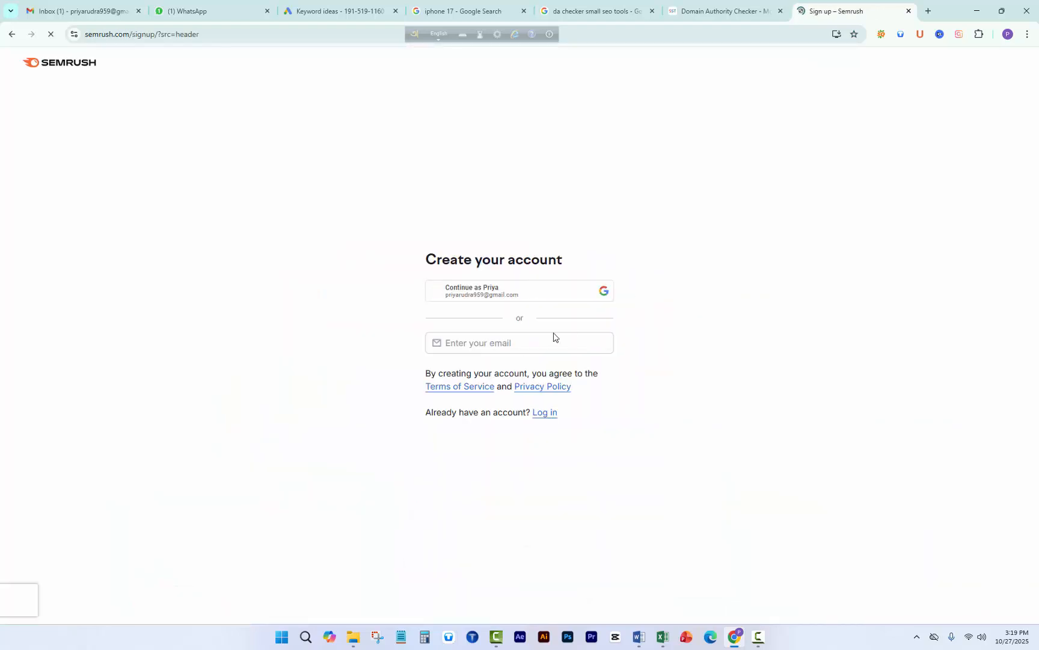
left_click(530, 292)
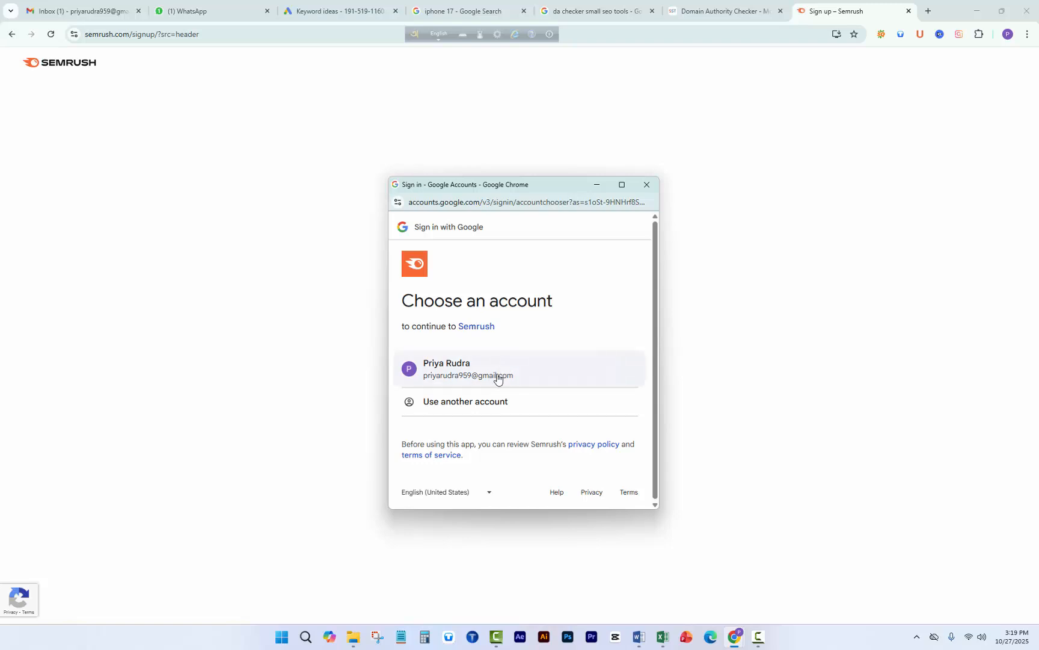
left_click(497, 377)
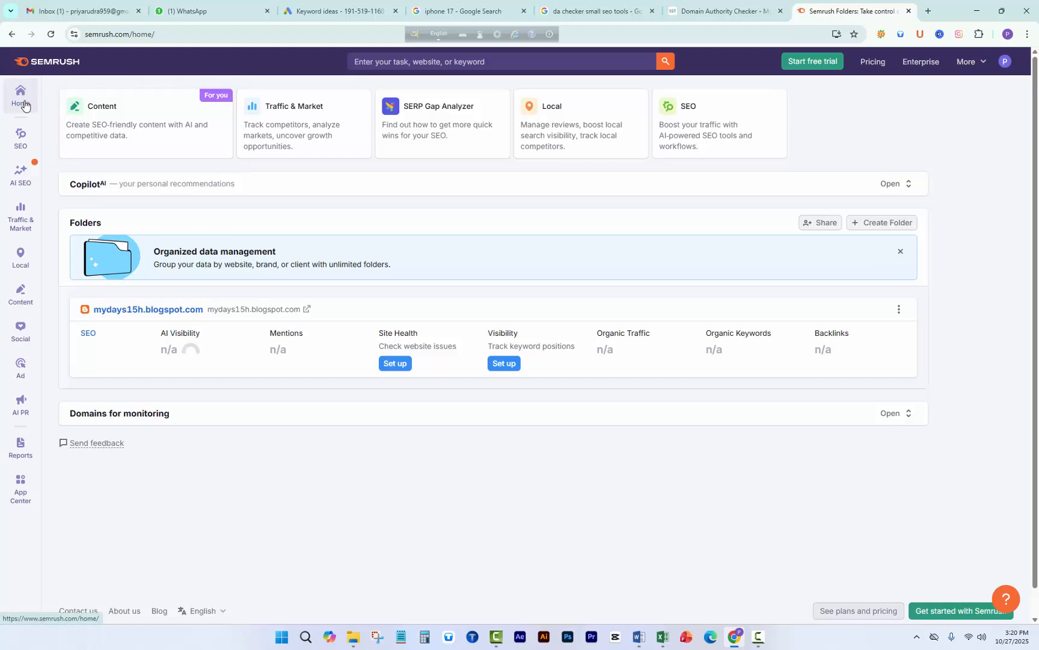
Open Semrush Keyword Overview, enter the copied keyword "iphone 17" and set the country to Bangladesh
mouse_move(18, 146)
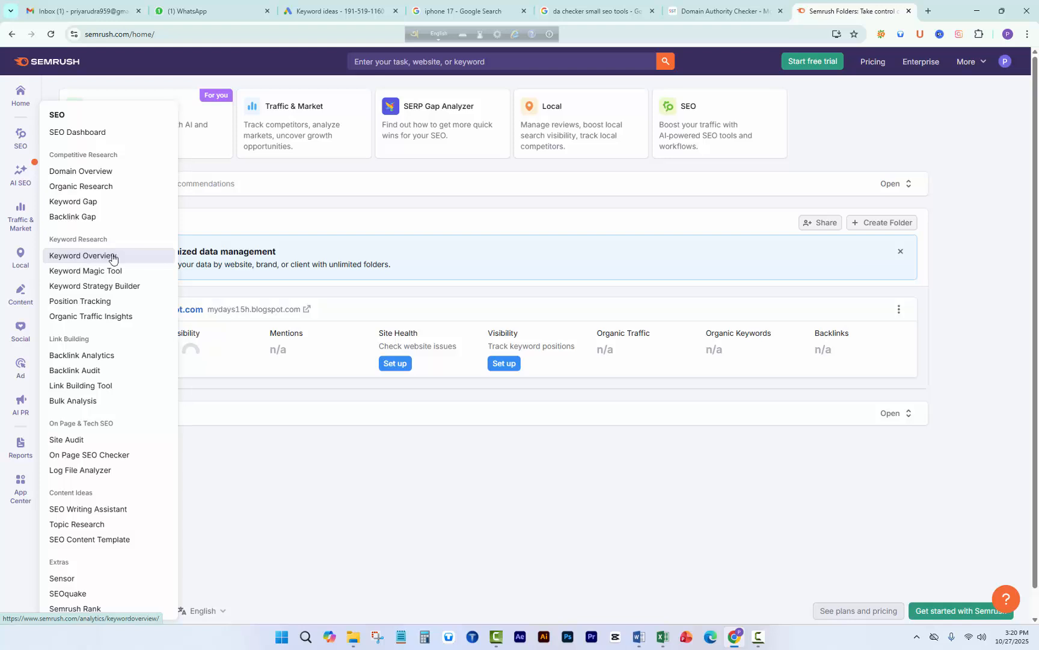
left_click(75, 259)
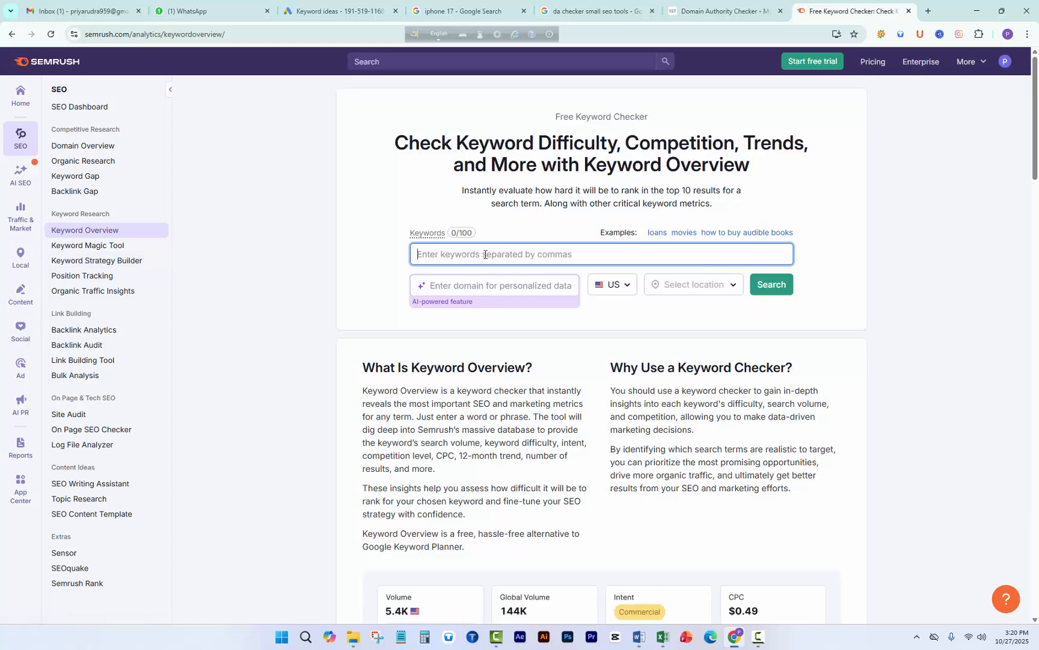
type("iphone 17")
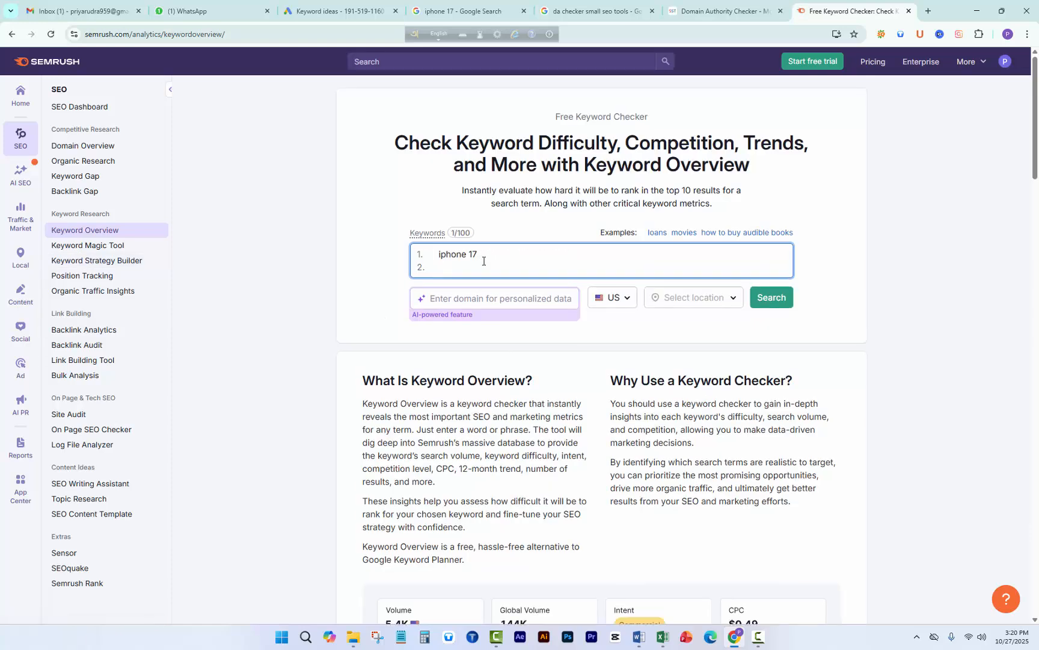
key("BackSpace")
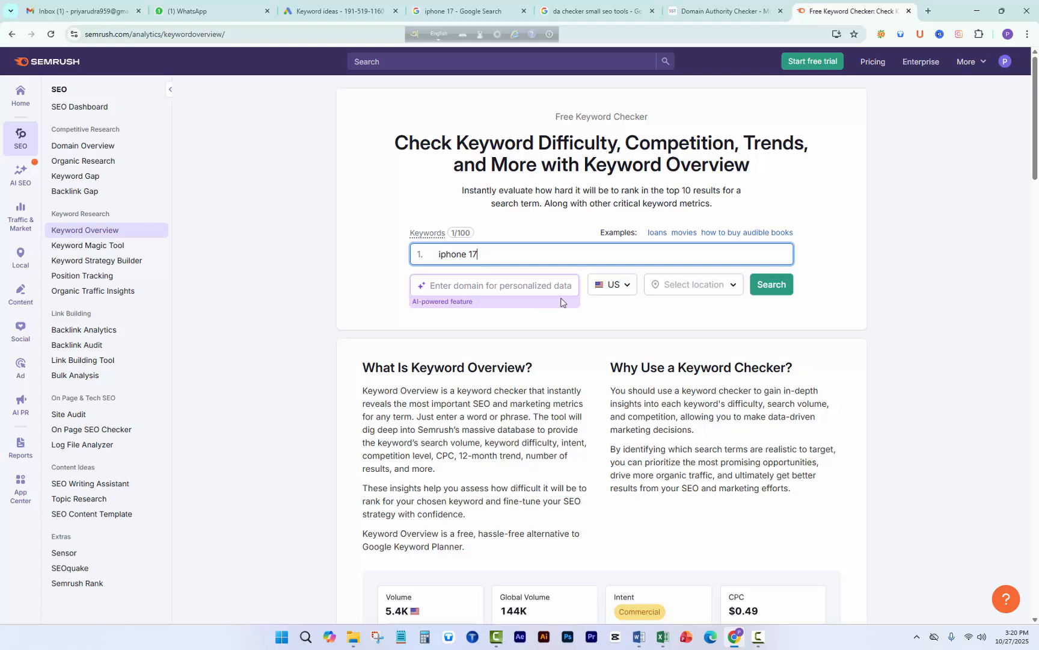
left_click(627, 285)
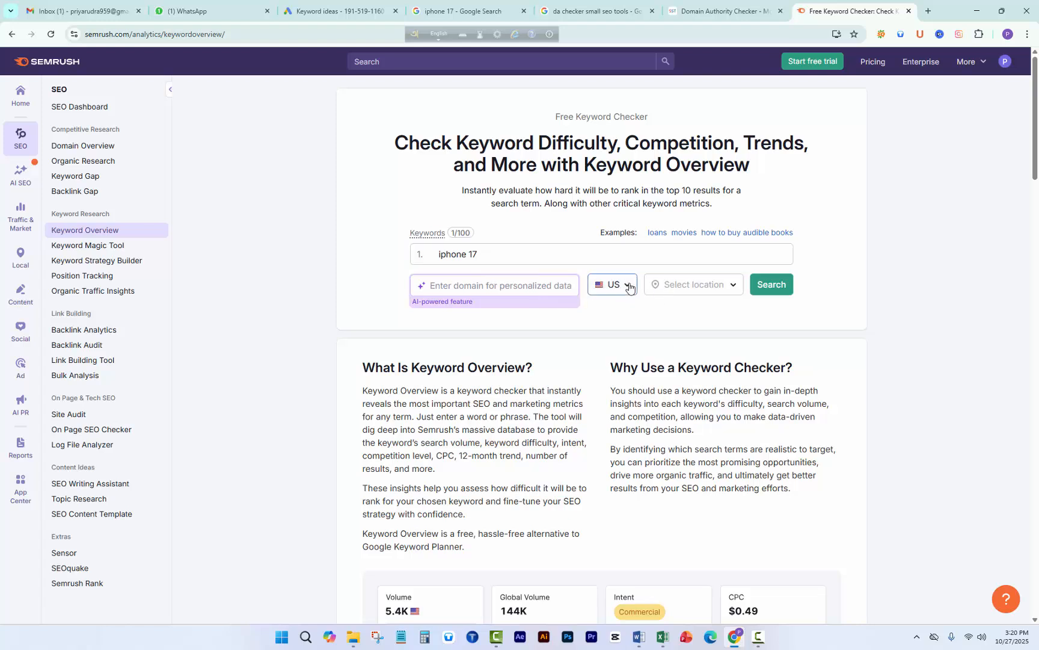
type("bang")
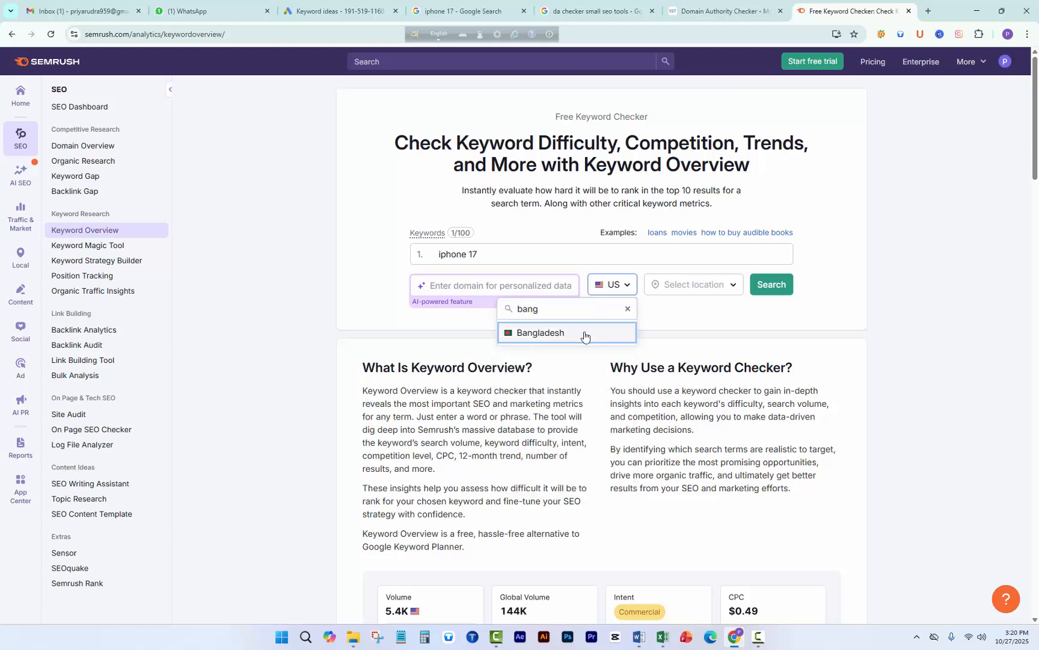
left_click(582, 335)
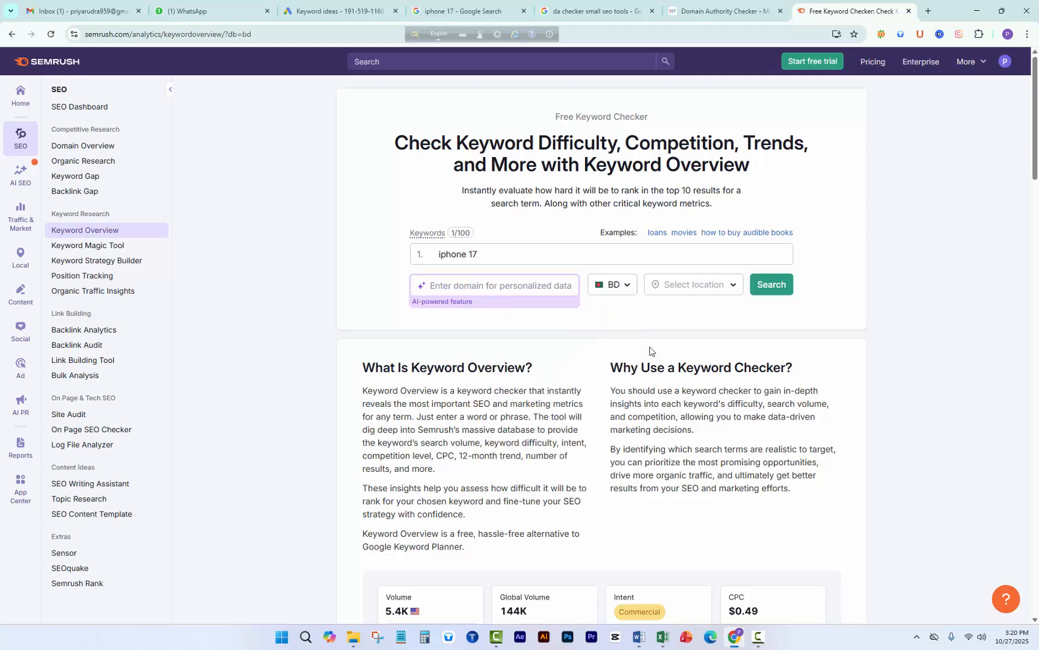
Try to find "chittagang" as the local area for the keyword search
left_click(726, 288)
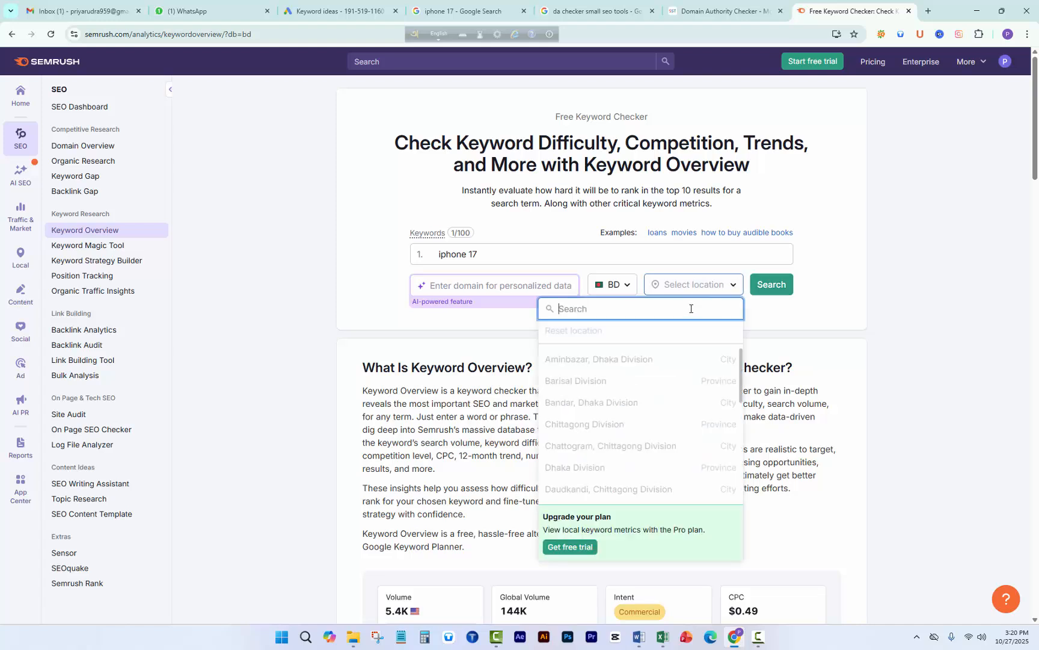
type("co")
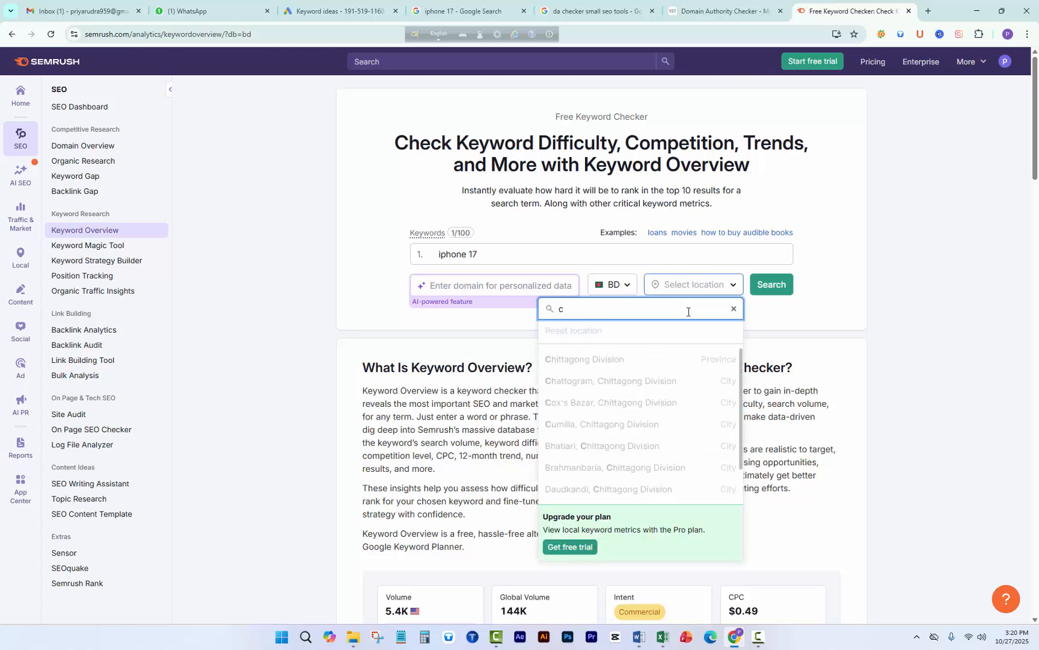
type("hitta")
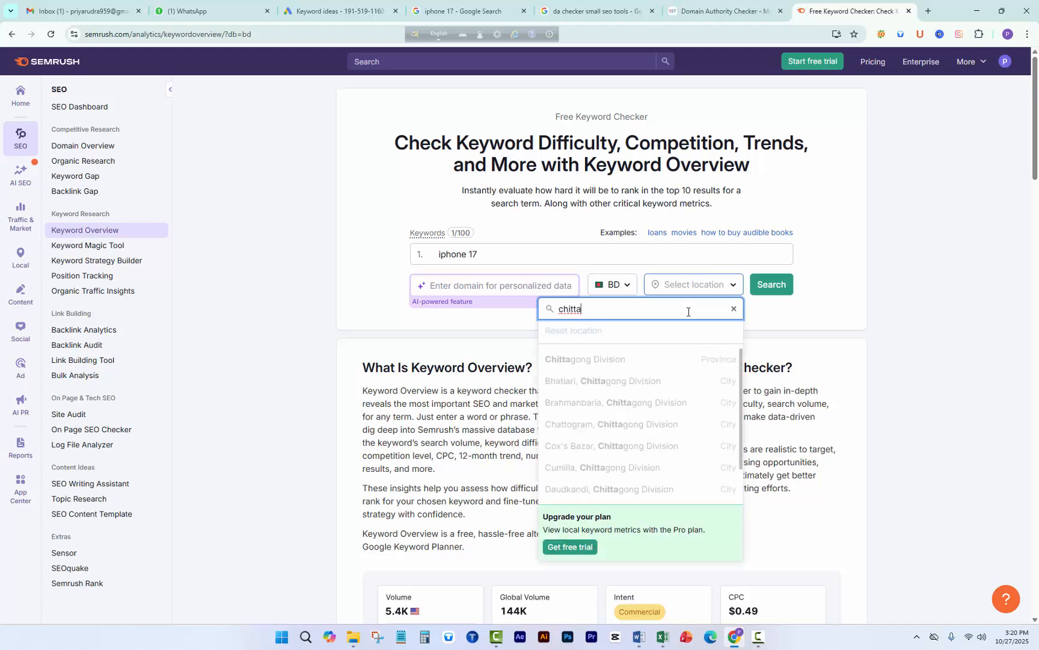
type("gang")
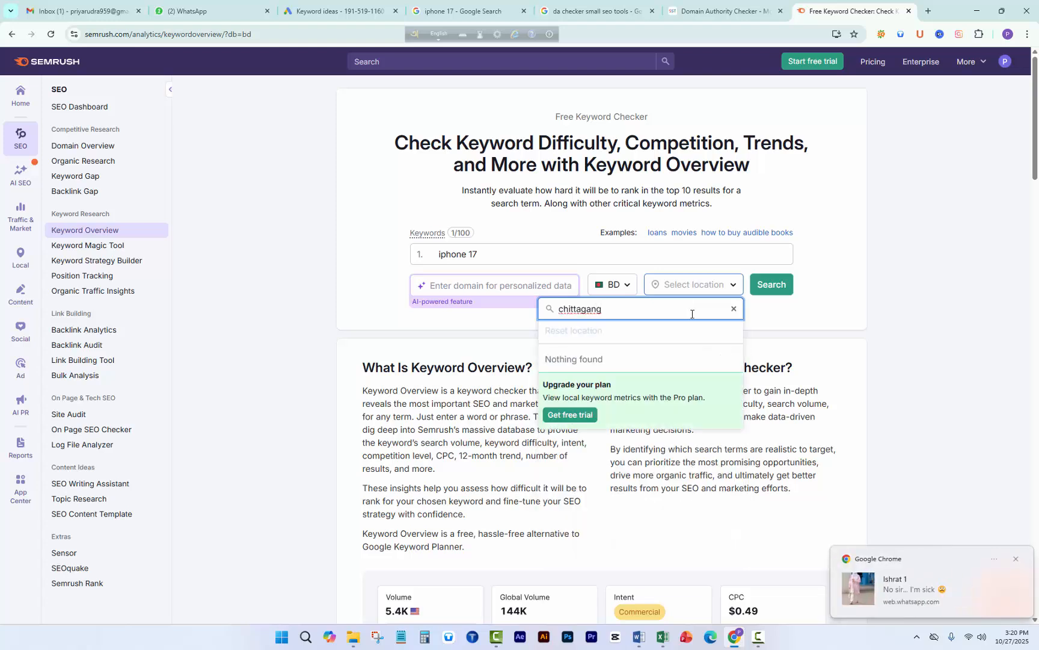
left_click(733, 309)
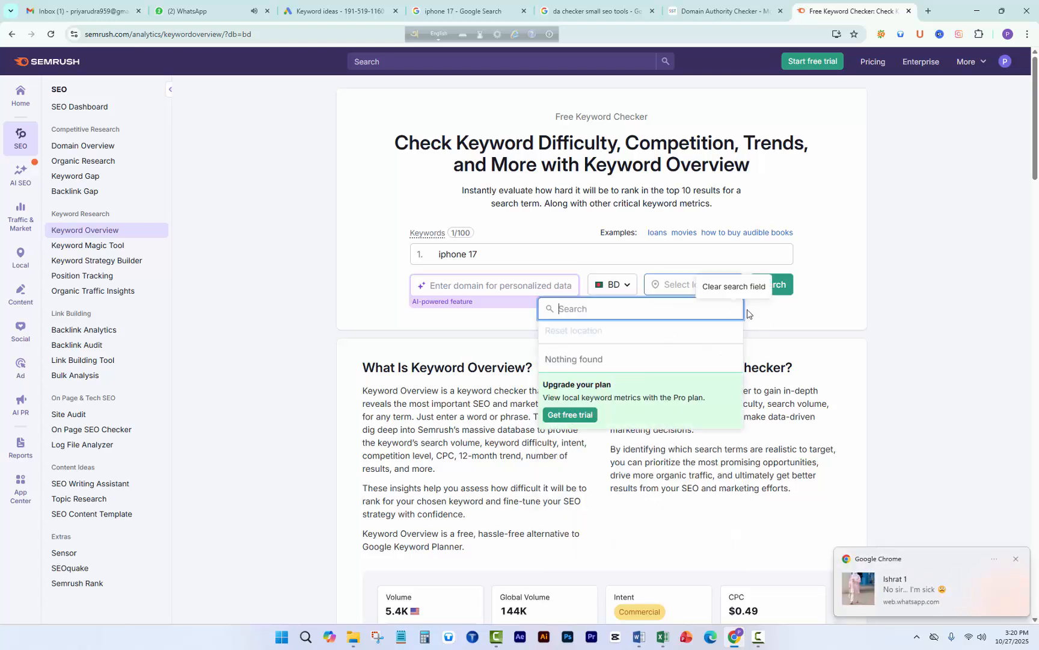
left_click(826, 308)
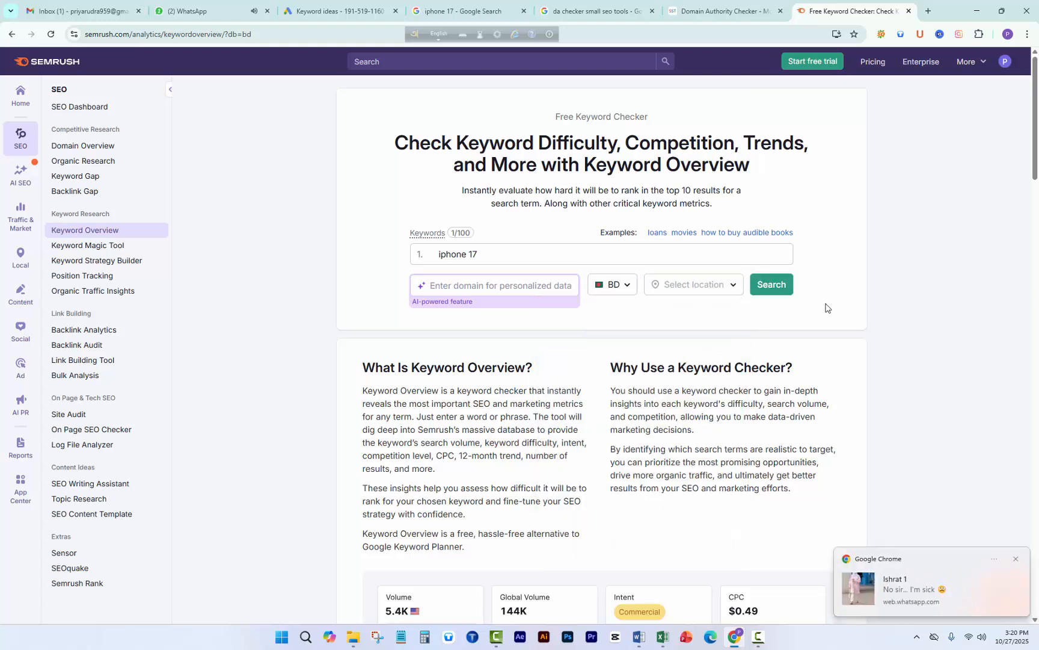
Run the keyword search and examine the keyword difficulty and keyword variations for "iphone 17"
left_click(771, 285)
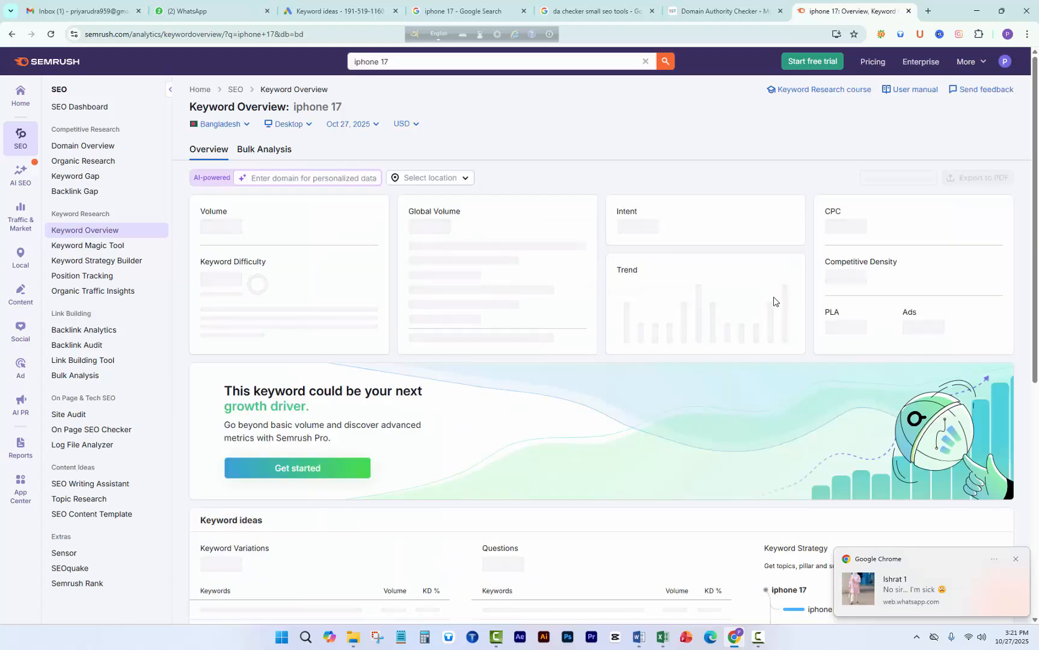
scroll(594, 334, "down", 3)
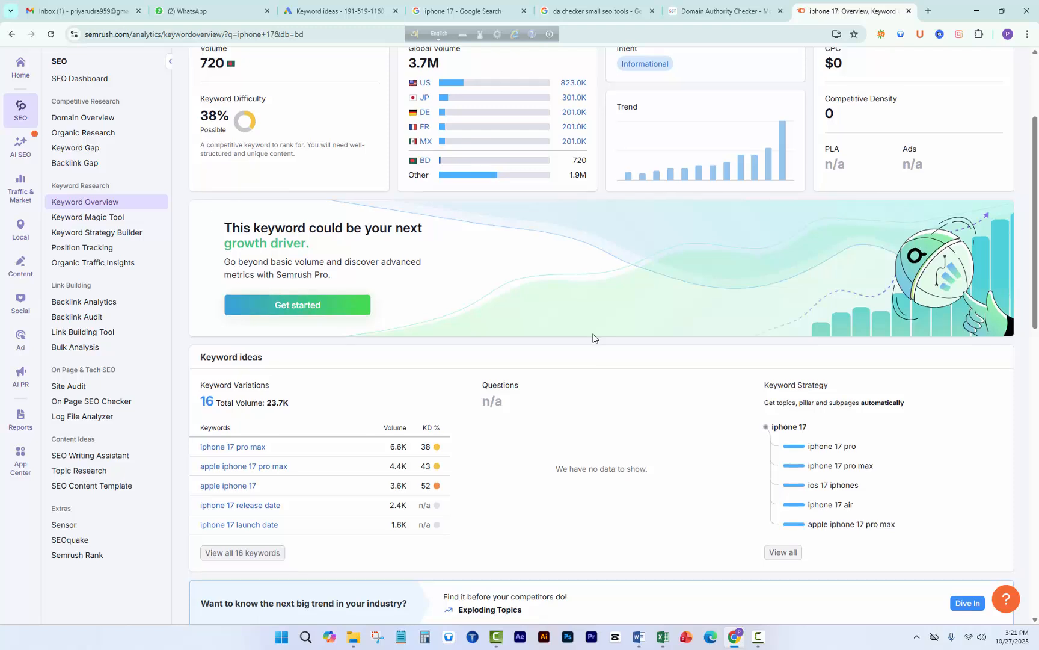
scroll(593, 338, "down", 2)
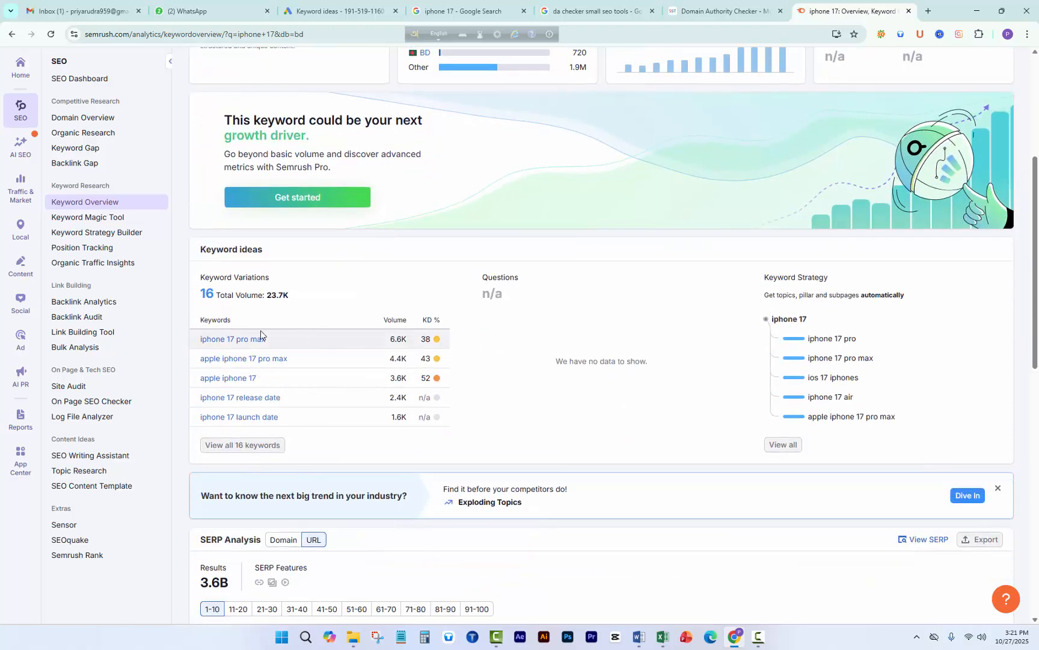
scroll(322, 336, "up", 5)
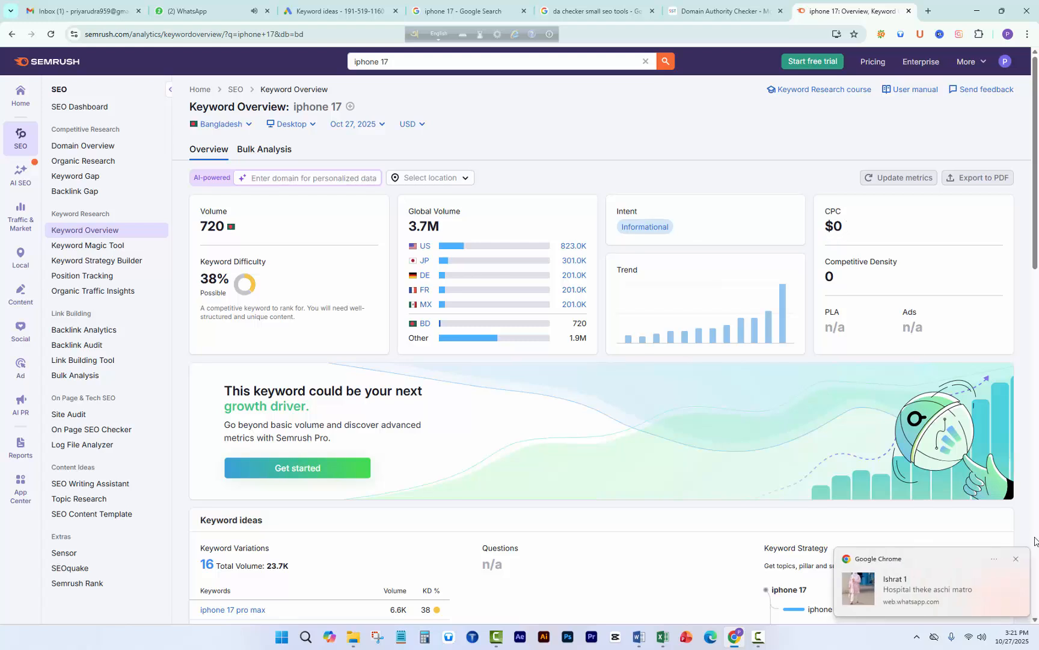
left_click(1016, 559)
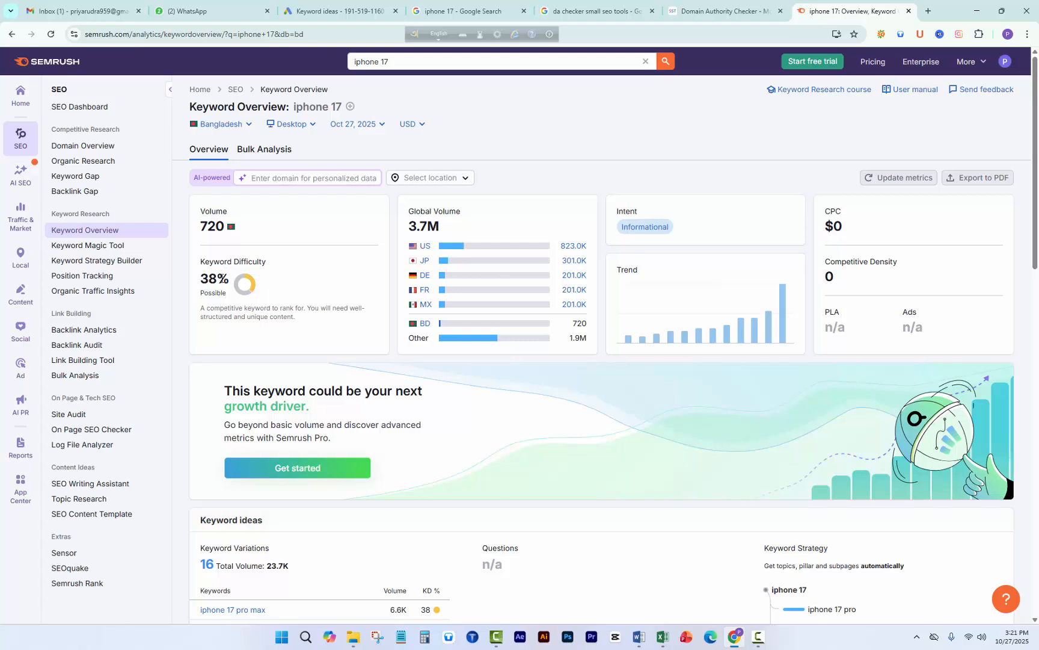
scroll(385, 319, "down", 5)
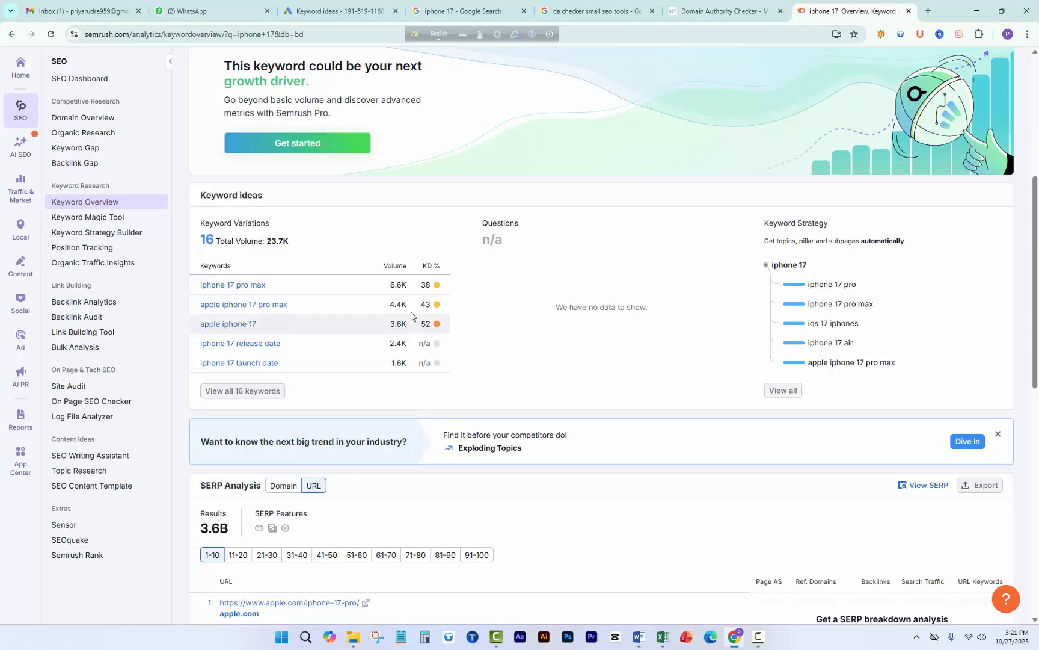
mouse_move(430, 286)
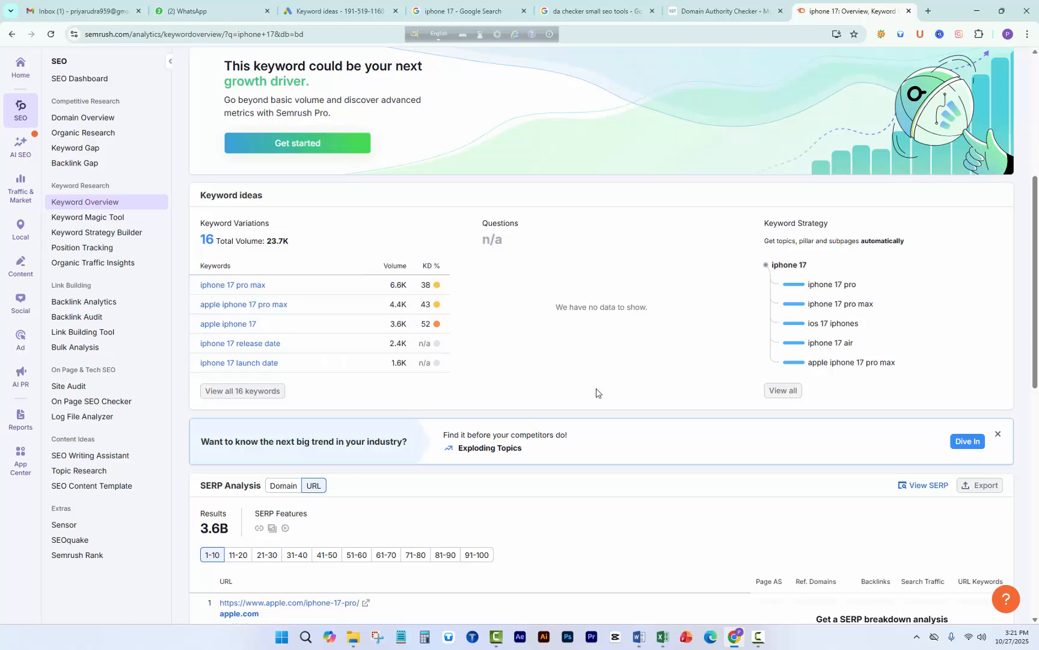
scroll(645, 398, "up", 5)
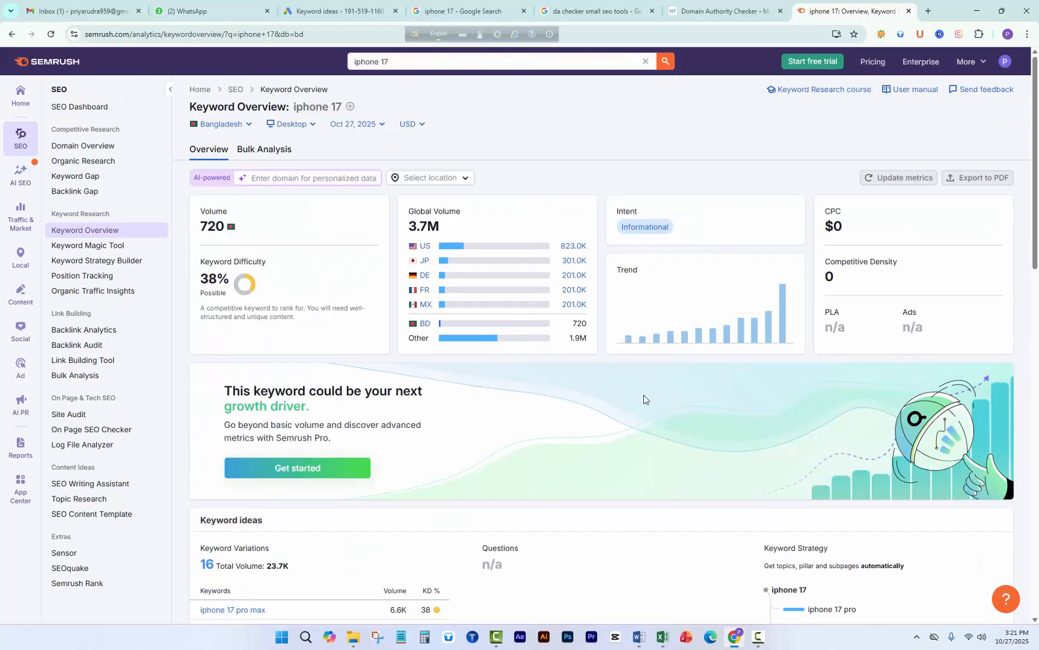
Switch to Excel, enter 38 as the Keyword Difficulty <50 value in cell H2 and return to Chrome
left_click(662, 636)
left_click(695, 219)
double_click(695, 219)
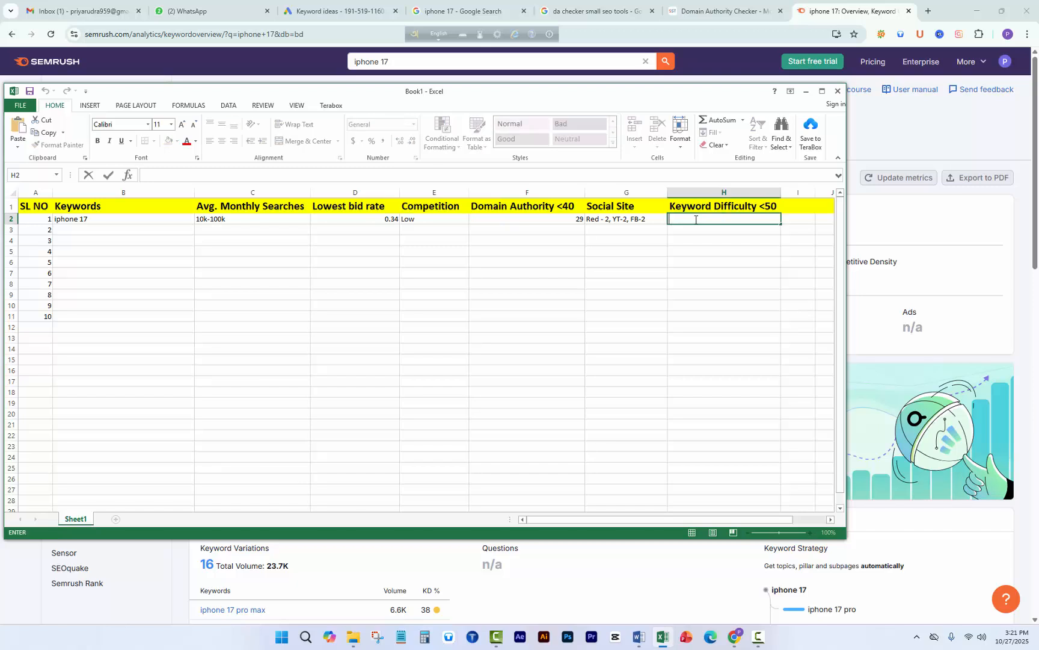
type("38")
left_click(907, 113)
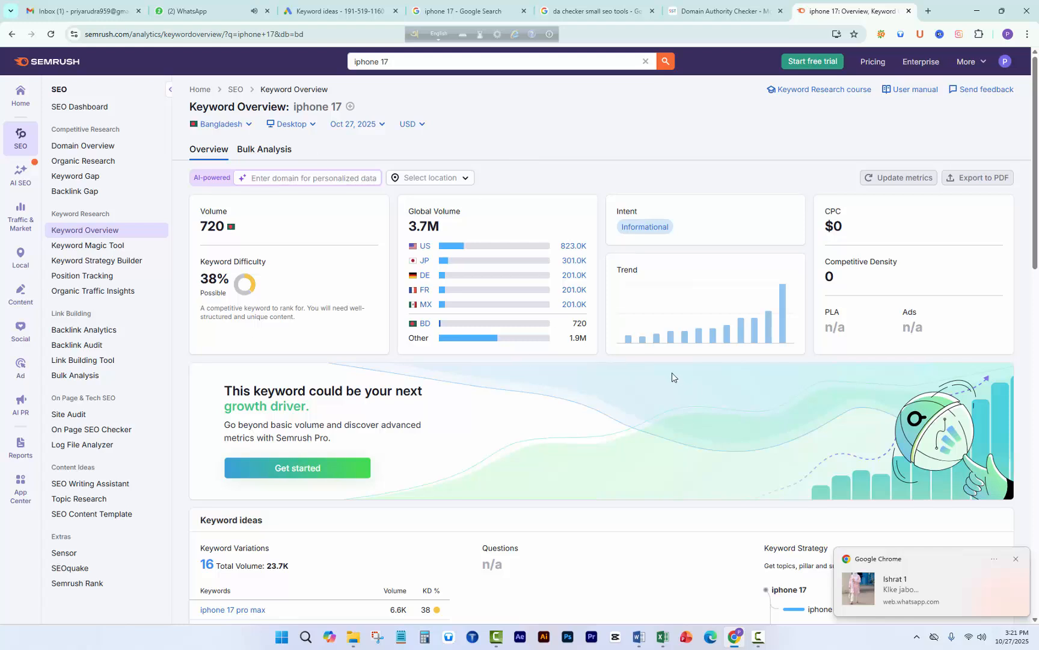
Capture the full screen with the Semrush overview using Snipping Tool and save the PNG as 4 in the Job 1 Keyword Research folder
left_click(1017, 561)
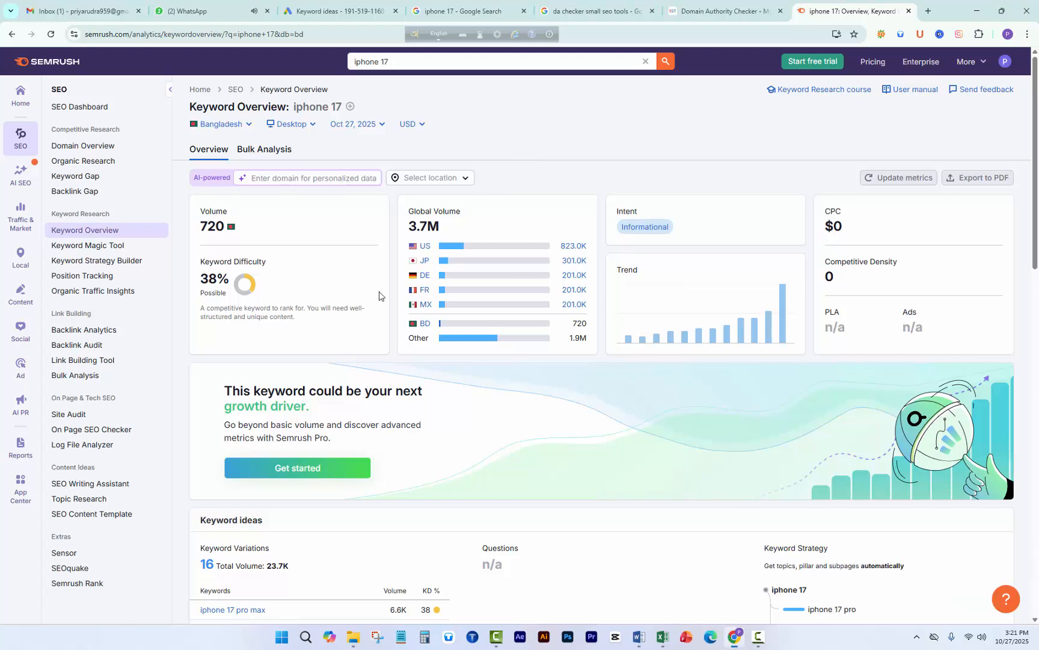
left_click(377, 637)
left_click(335, 27)
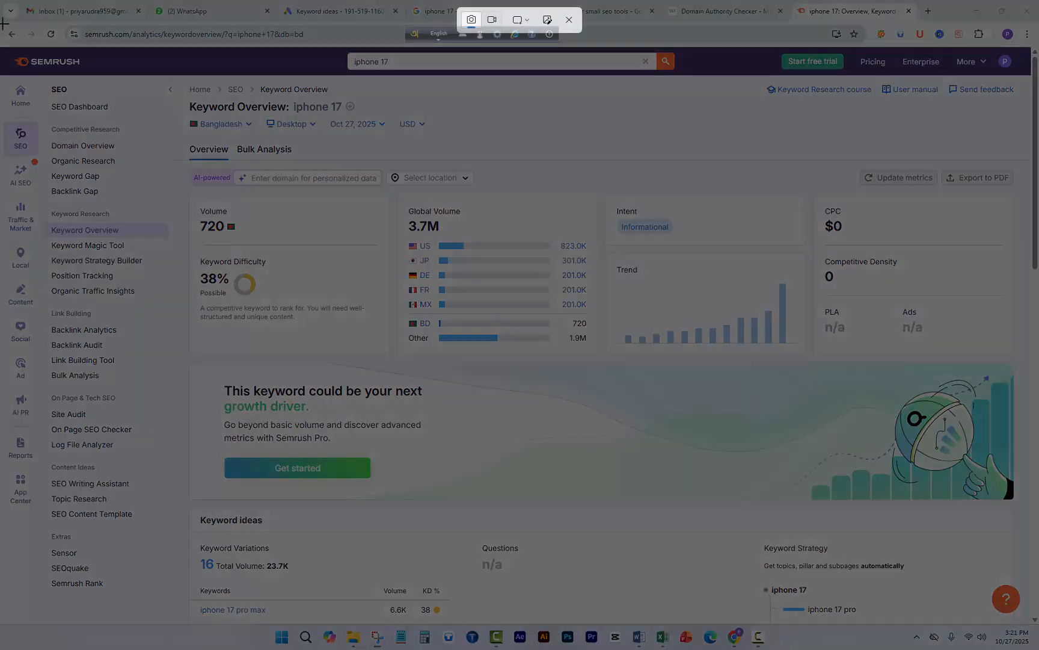
left_click_drag(1, 1, 1038, 648)
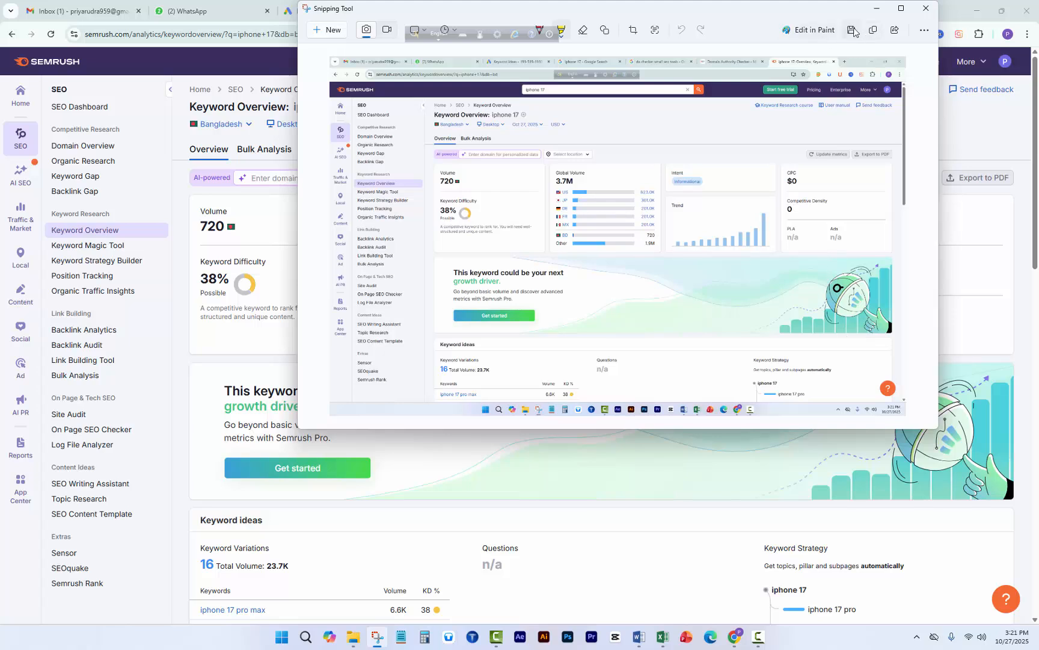
left_click(852, 30)
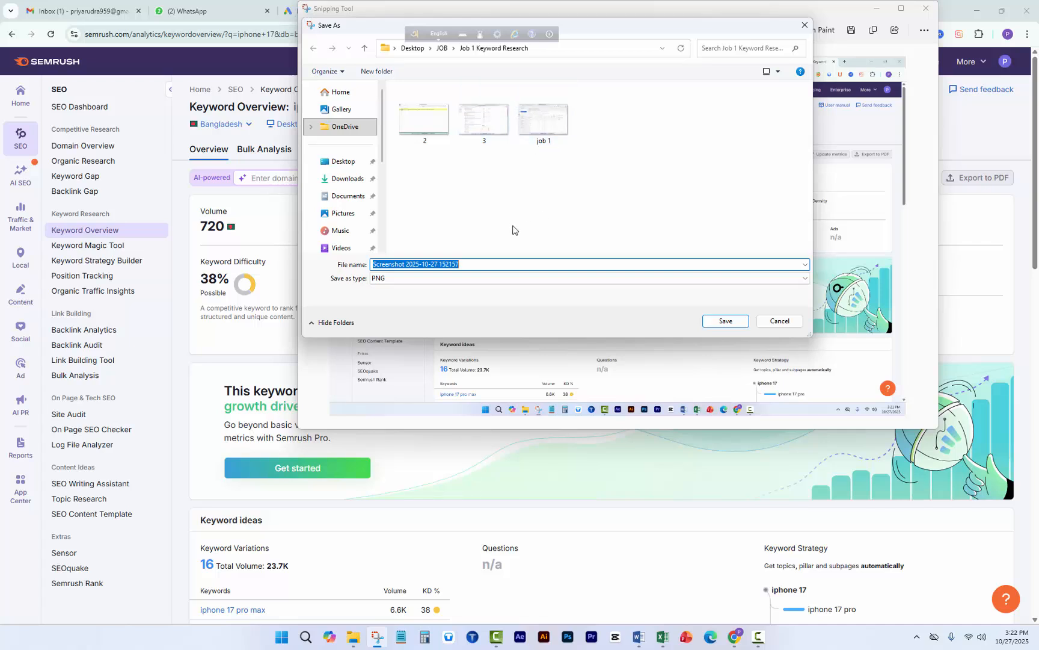
type("4")
left_click(733, 326)
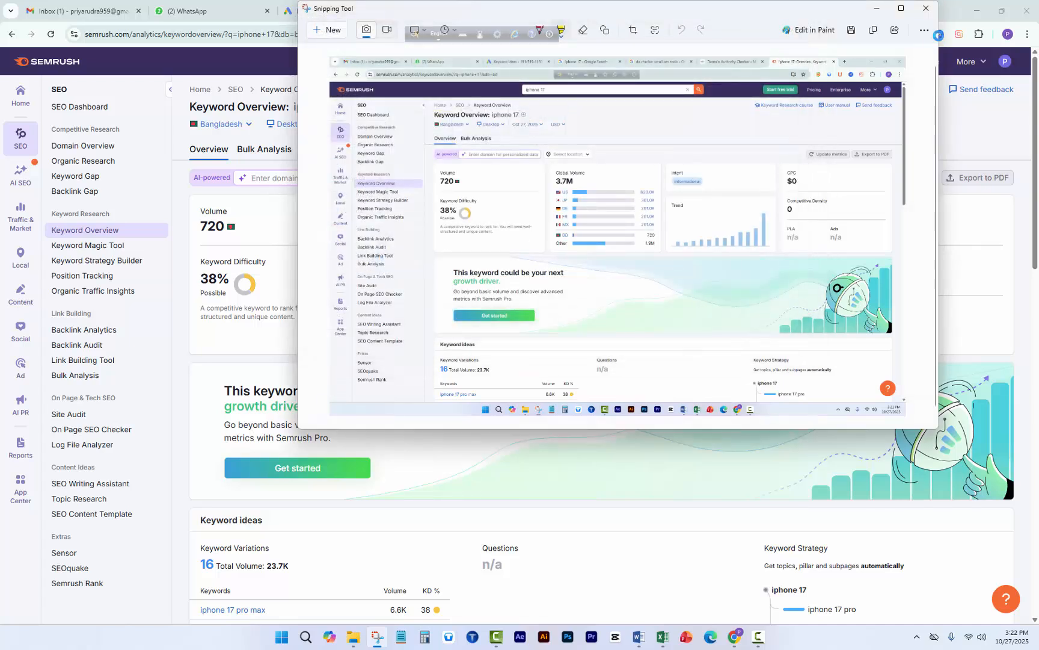
left_click(926, 9)
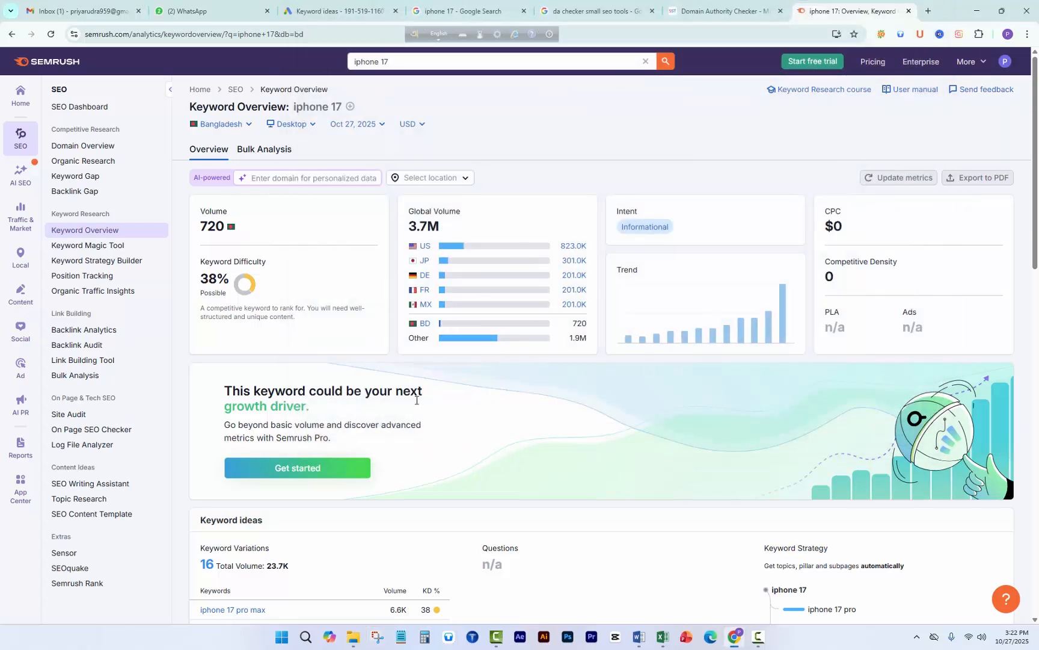
Review the keyword ideas and the SERP analysis URLs for "iphone 17" on the Keyword Overview page
scroll(419, 328, "down", 6)
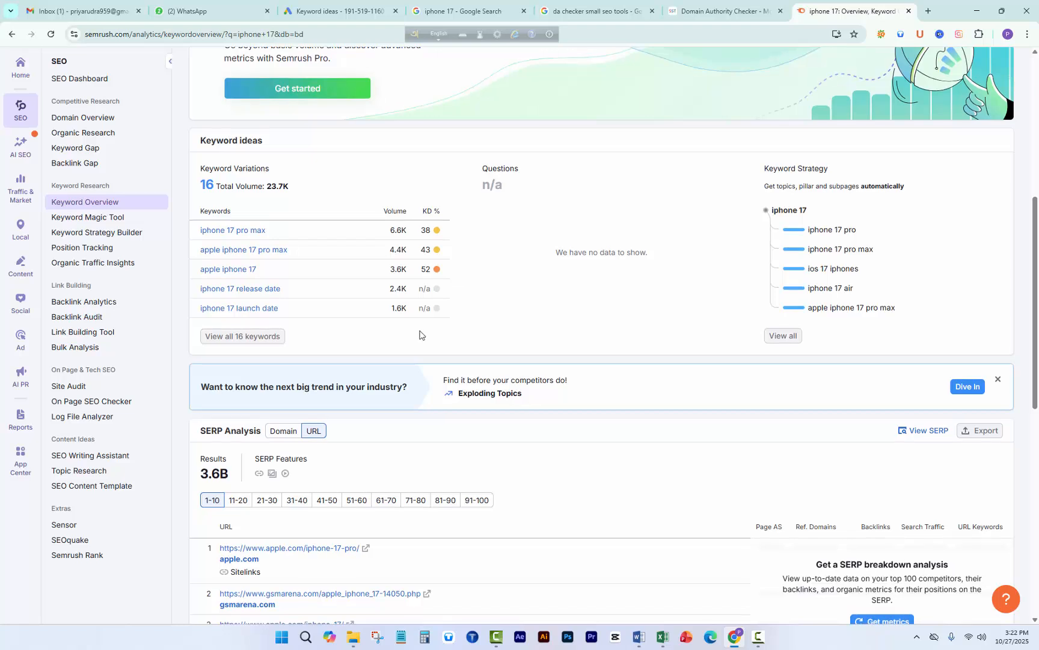
scroll(421, 332, "down", 3)
scroll(420, 334, "down", 3)
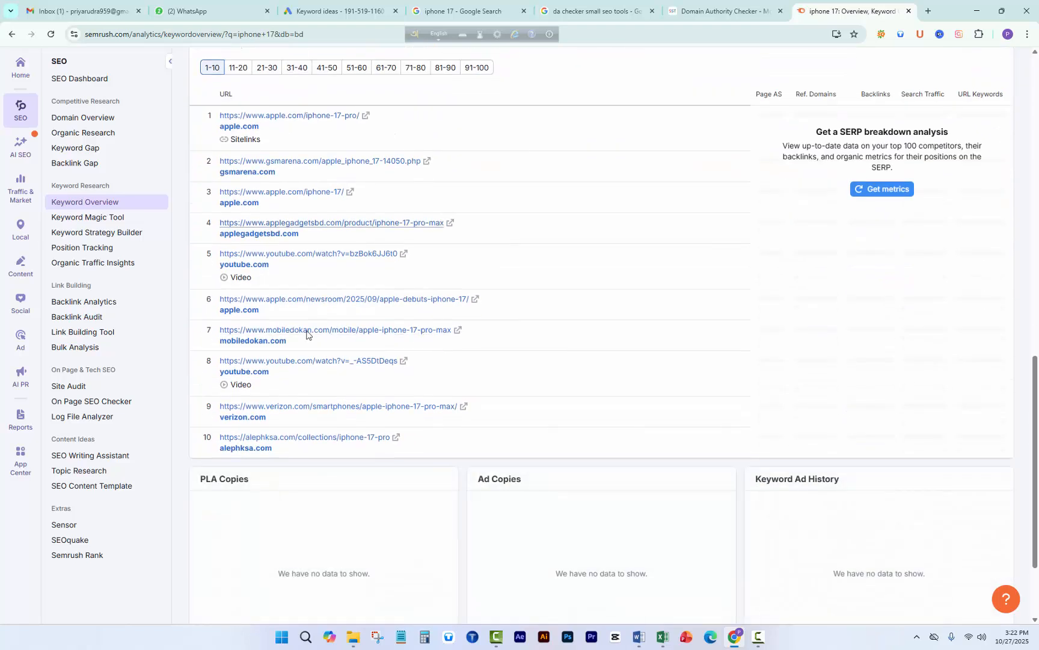
scroll(533, 447, "down", 3)
scroll(533, 458, "up", 9)
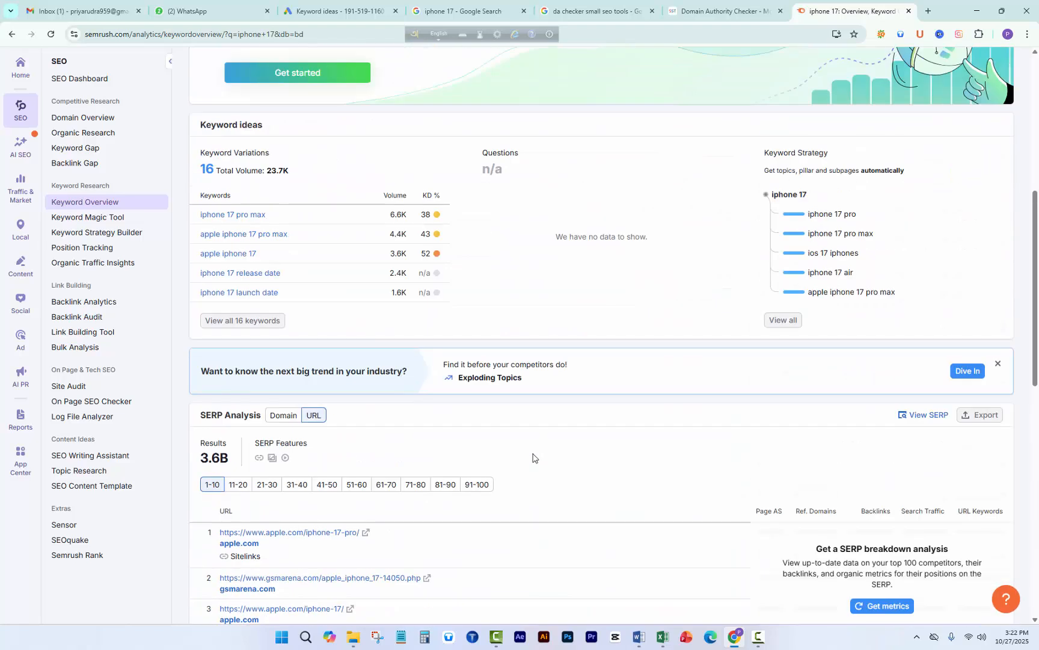
scroll(533, 457, "up", 1)
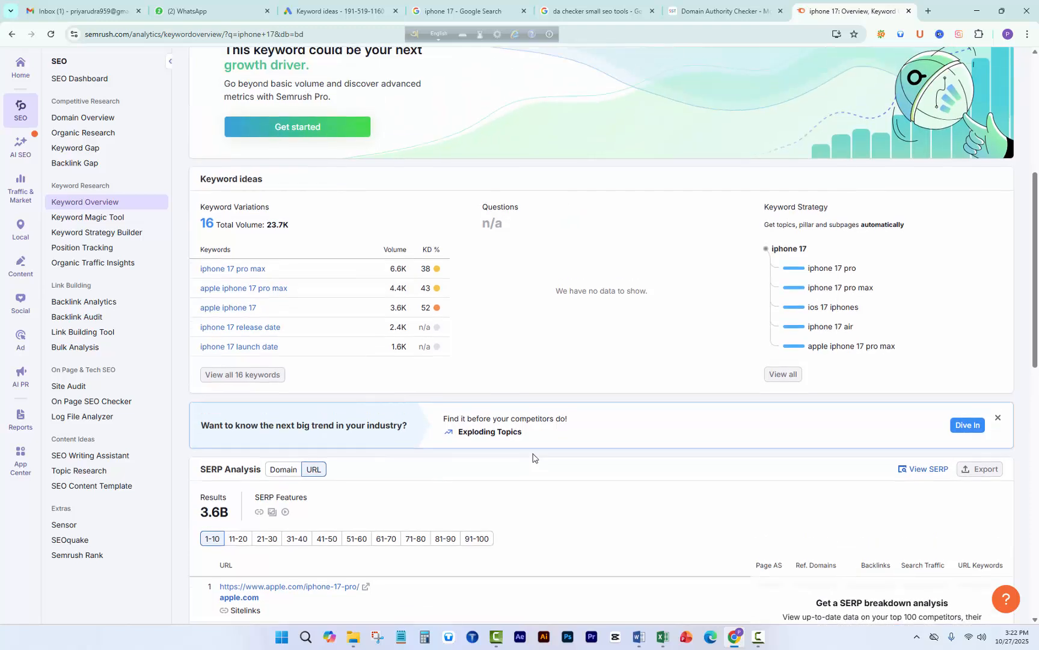
scroll(533, 458, "up", 2)
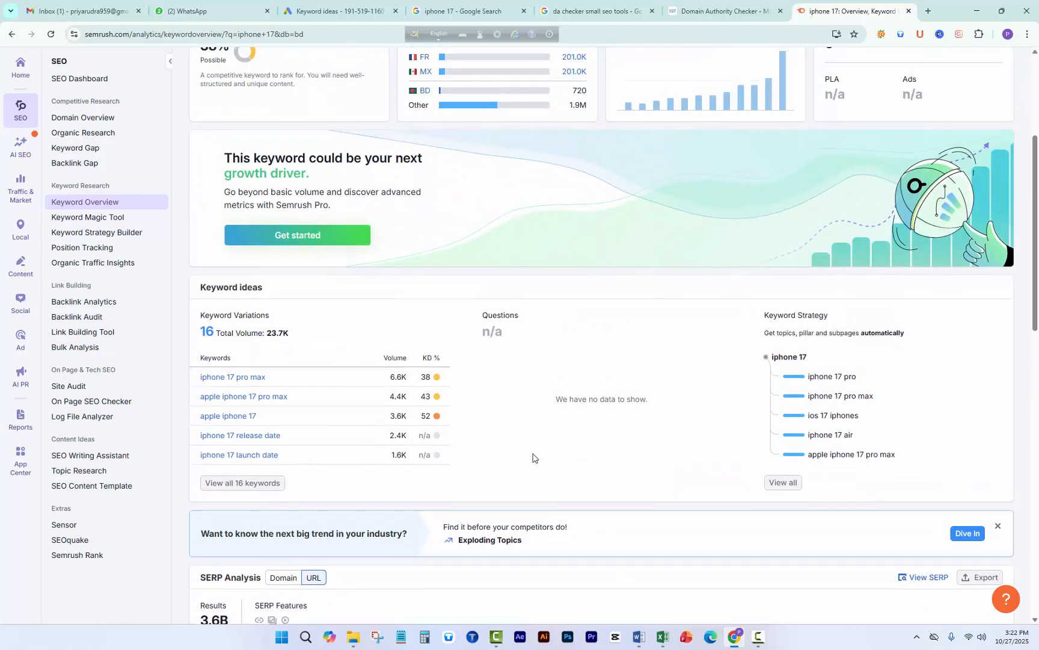
scroll(533, 458, "up", 4)
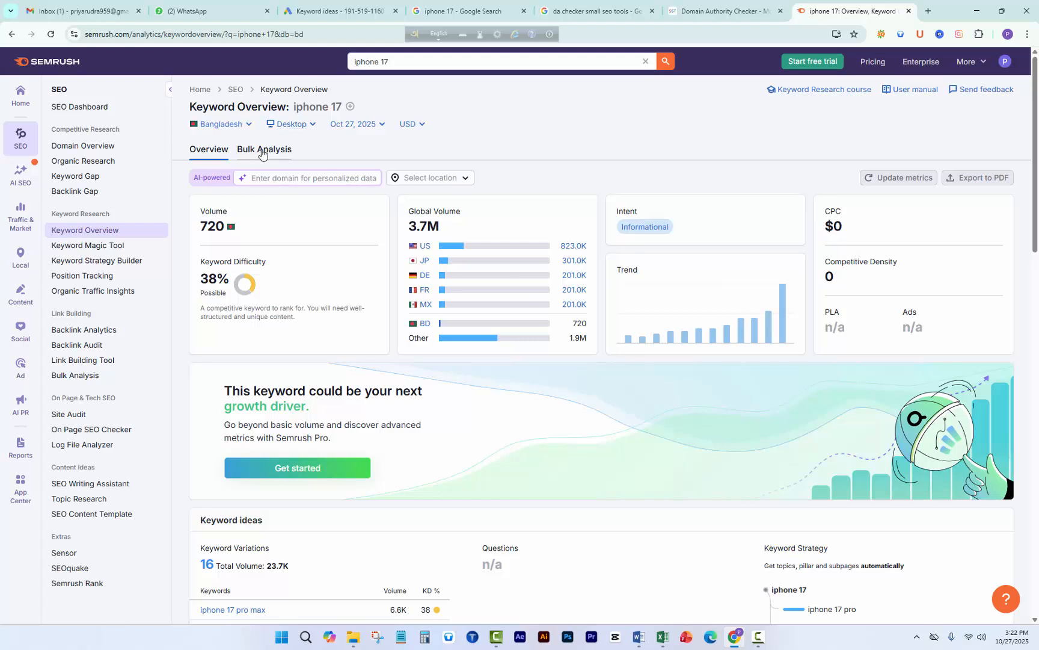
Look through the Keyword Overview's location, device, date and country options and its Bulk Analysis view for "iphone 17"
left_click(452, 180)
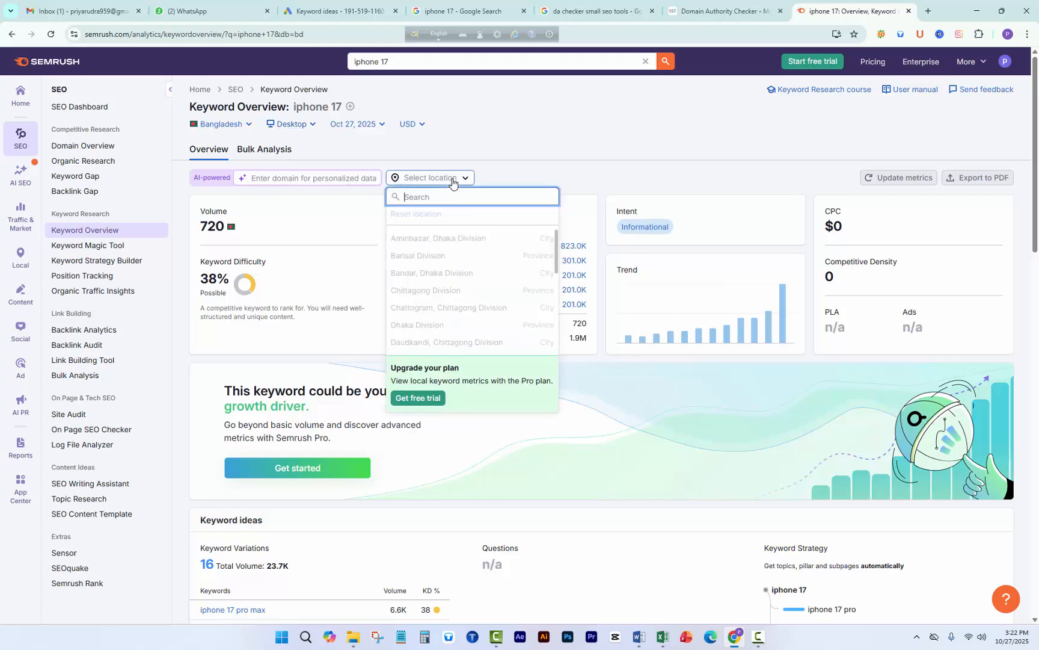
left_click(498, 135)
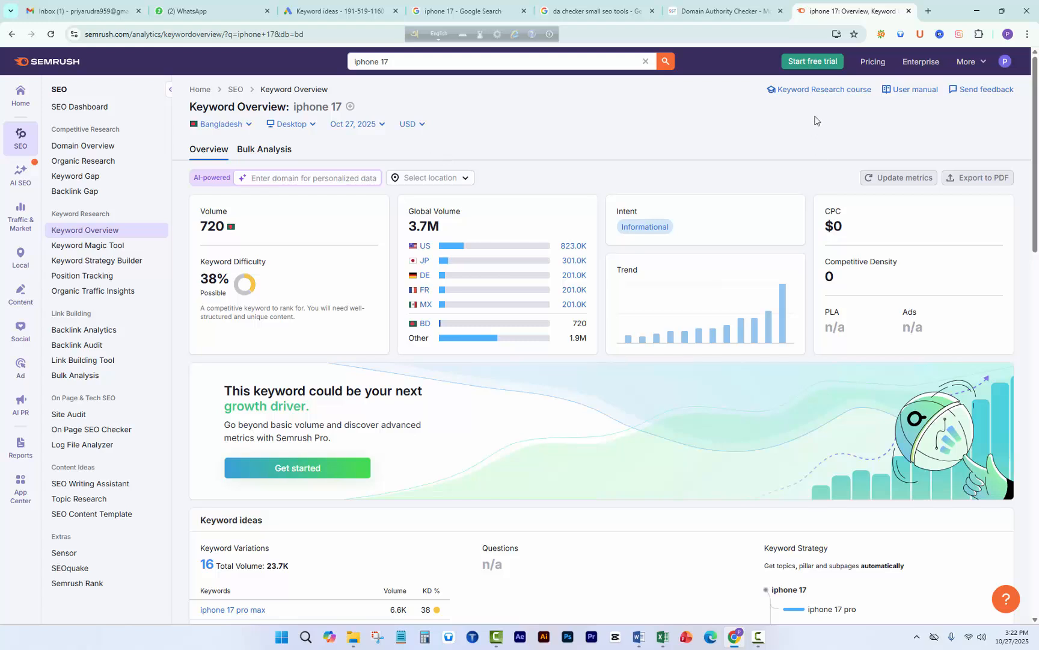
left_click(285, 155)
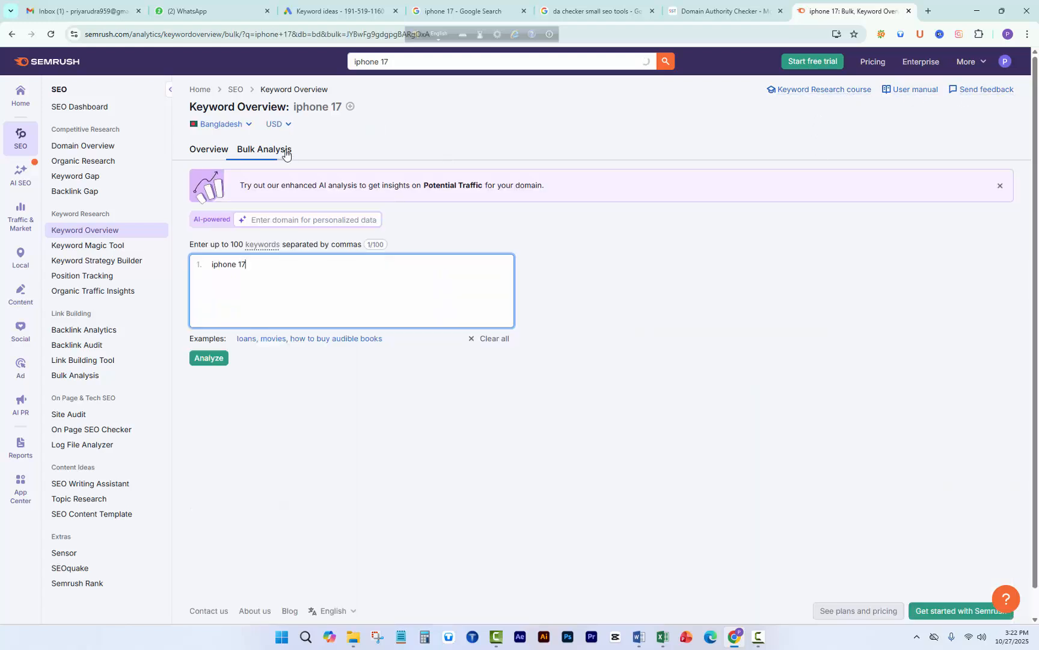
left_click(210, 152)
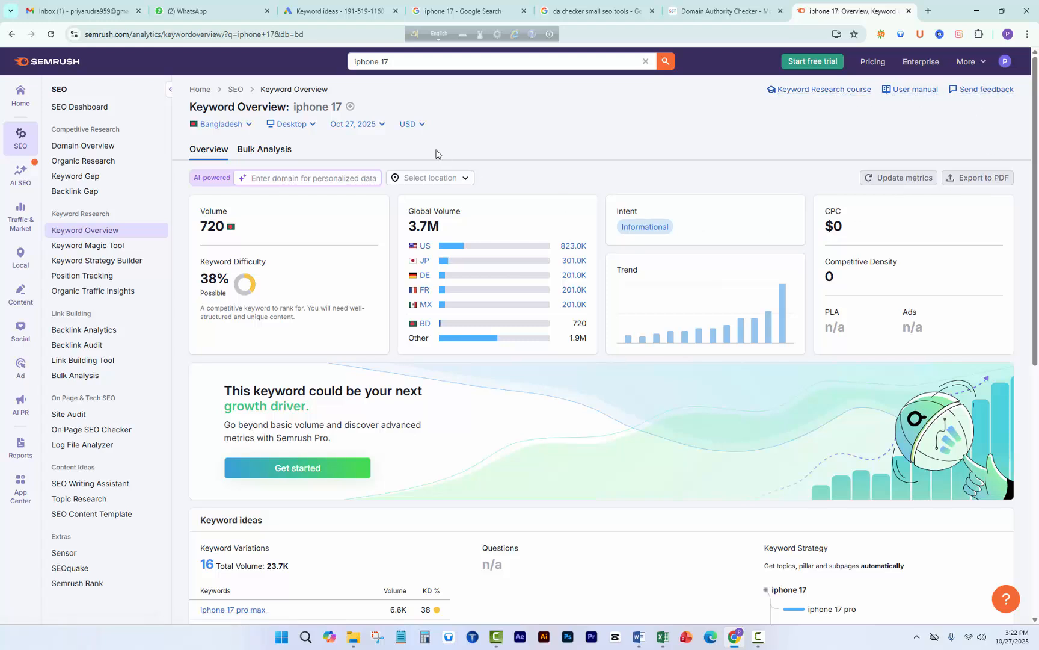
left_click(310, 131)
left_click(495, 133)
left_click(382, 128)
left_click(478, 108)
left_click(245, 125)
left_click(480, 113)
Review the keyword ideas, SERP analysis and ad copy sections of the "iphone 17" overview
scroll(666, 306, "down", 3)
scroll(666, 304, "down", 2)
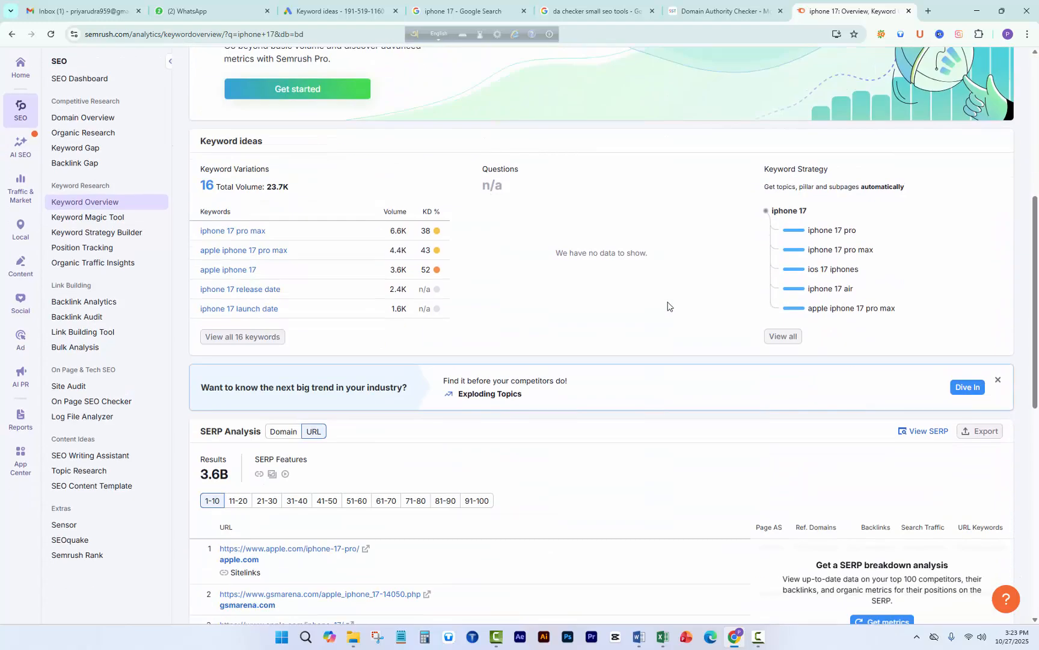
scroll(666, 303, "up", 7)
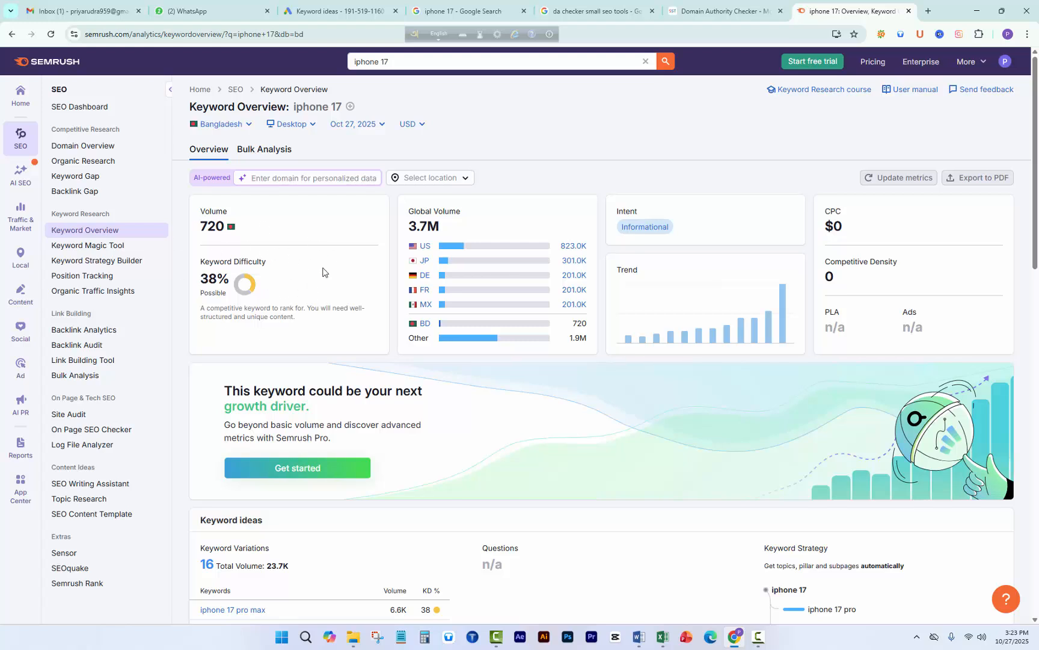
scroll(323, 272, "down", 3)
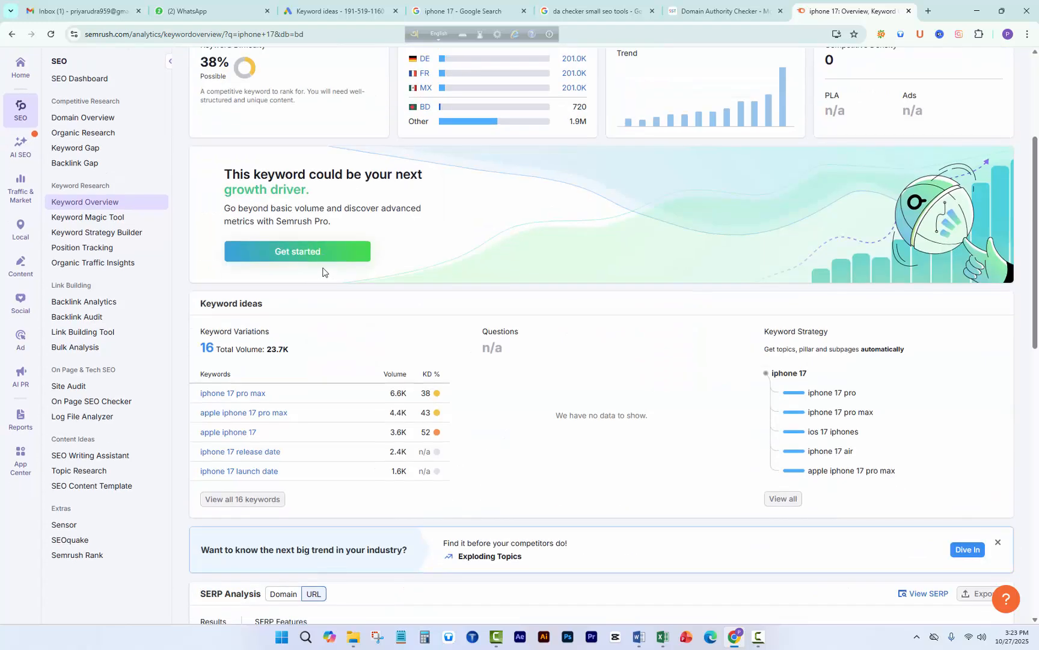
scroll(323, 272, "down", 3)
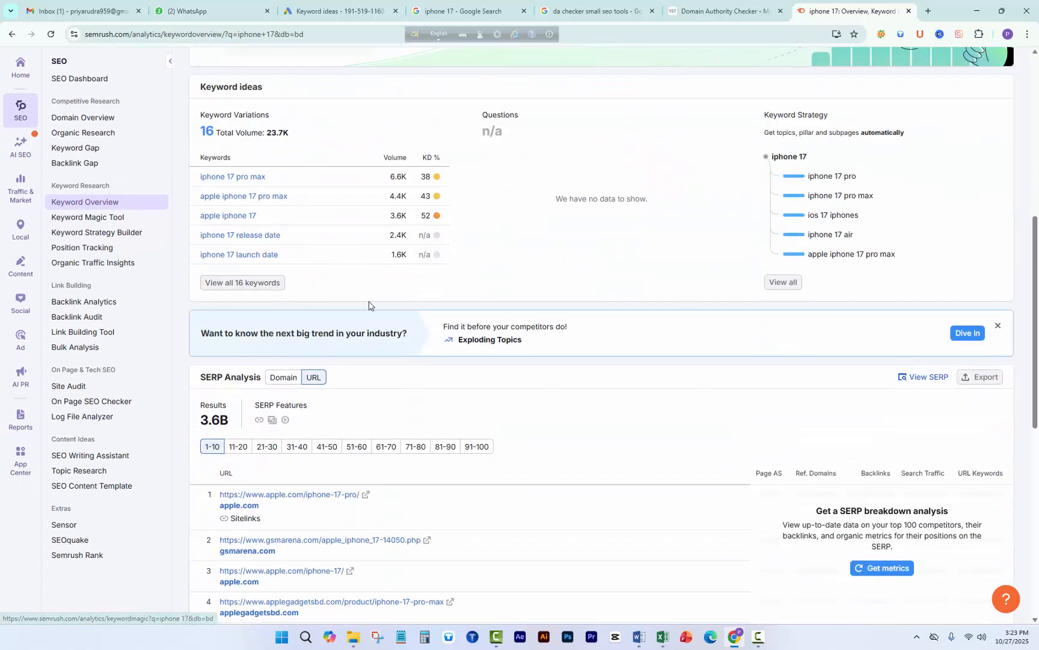
scroll(369, 306, "down", 3)
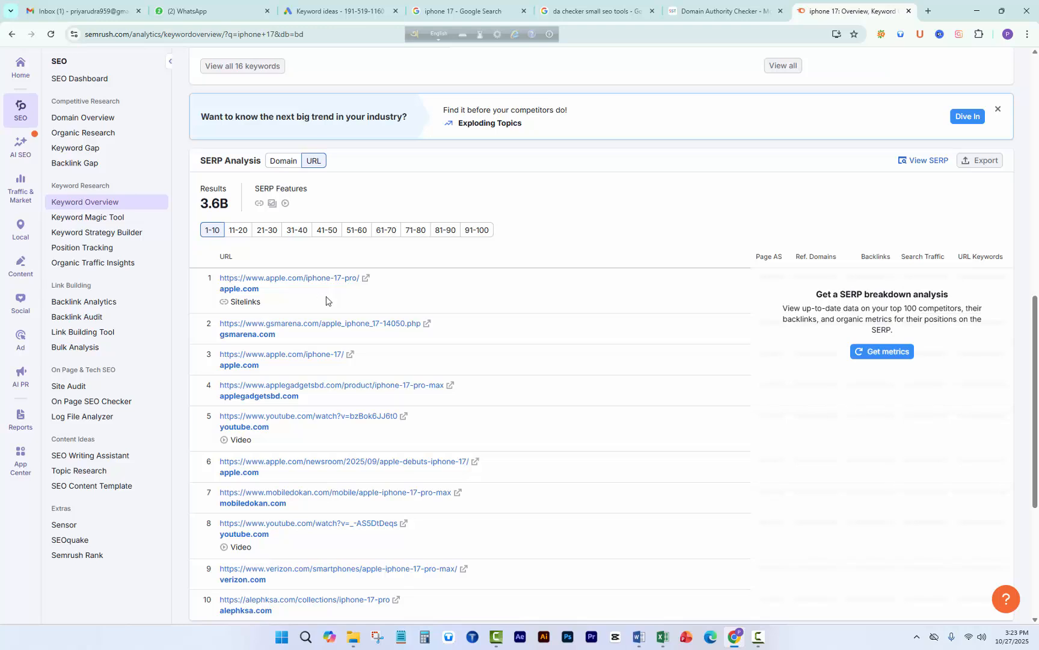
scroll(326, 300, "down", 6)
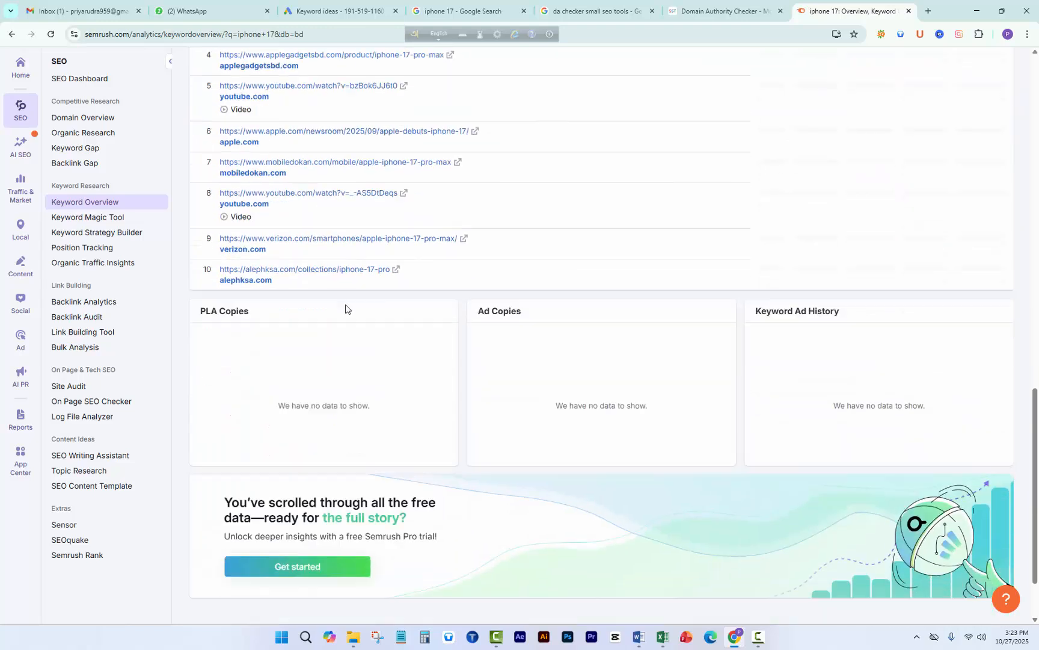
scroll(519, 341, "up", 15)
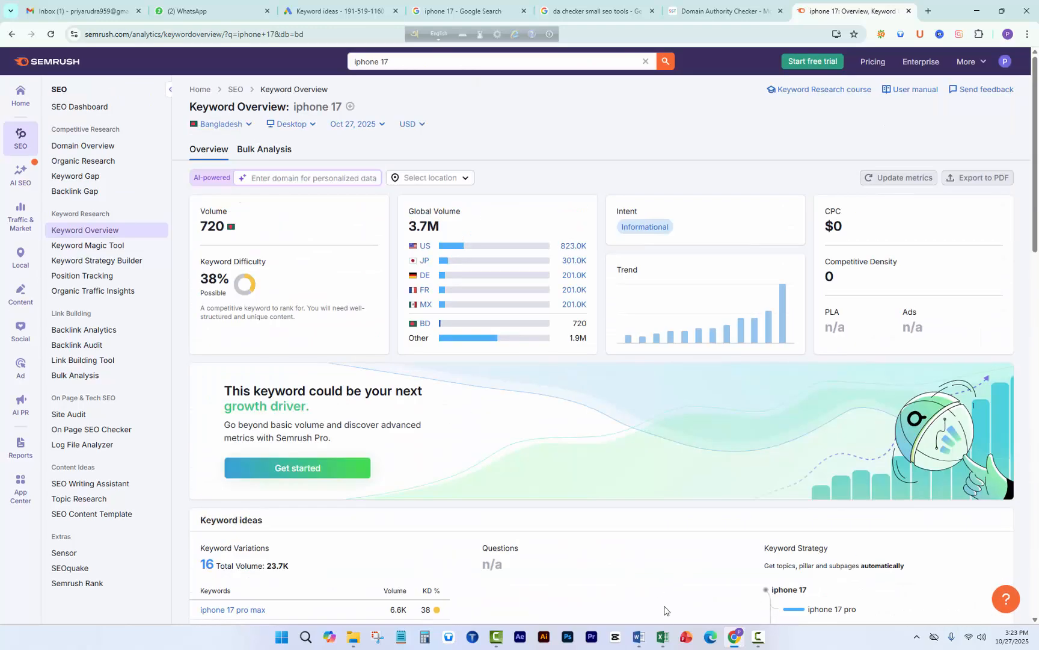
Switch to Excel, commit the Keyword Difficulty entry in H2, and return to Chrome to recheck the Semrush overview
left_click(662, 638)
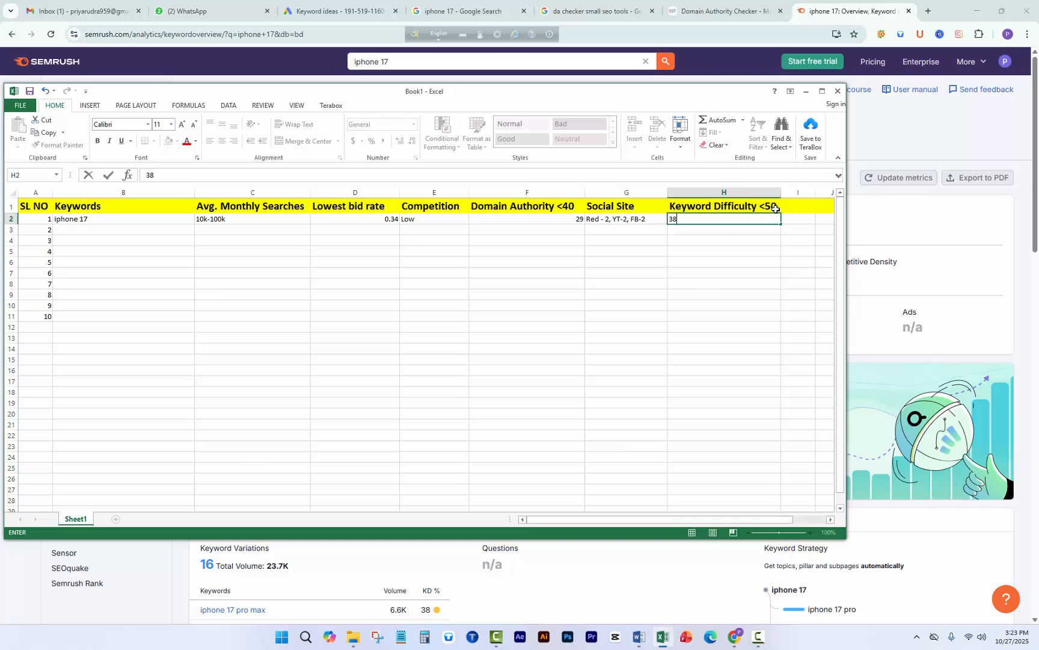
left_click(739, 253)
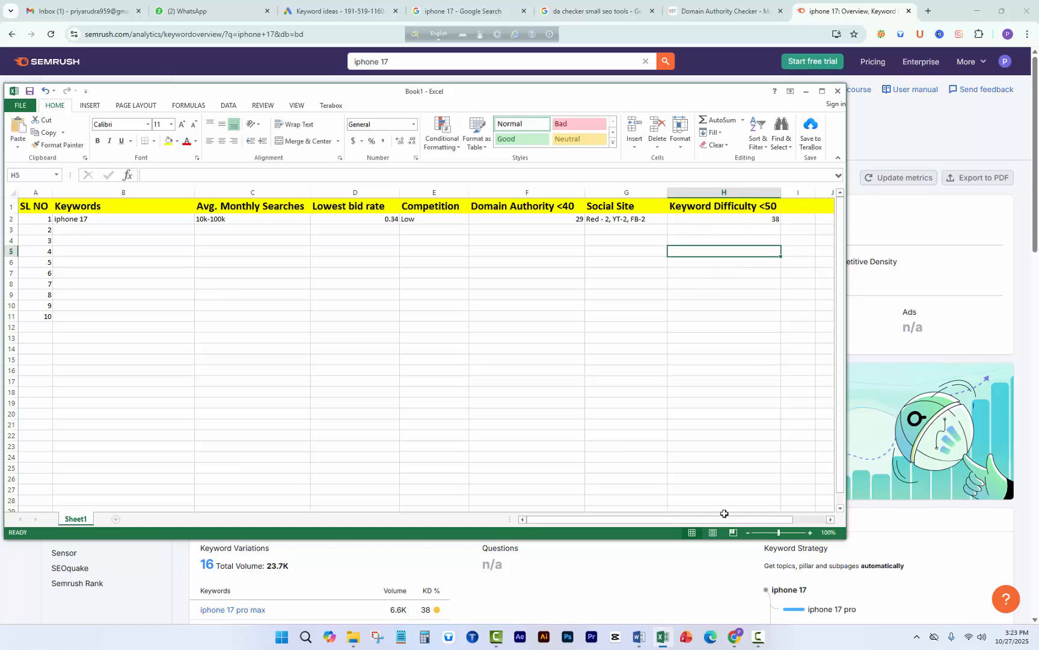
left_click(713, 587)
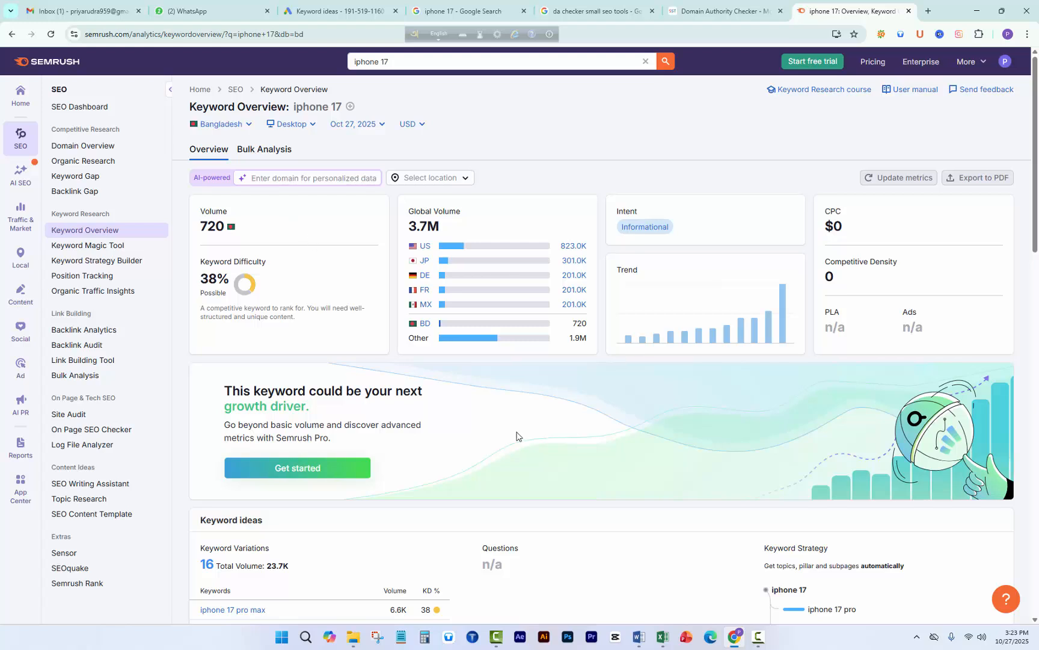
scroll(519, 425, "down", 4)
scroll(520, 424, "up", 4)
scroll(520, 426, "down", 4)
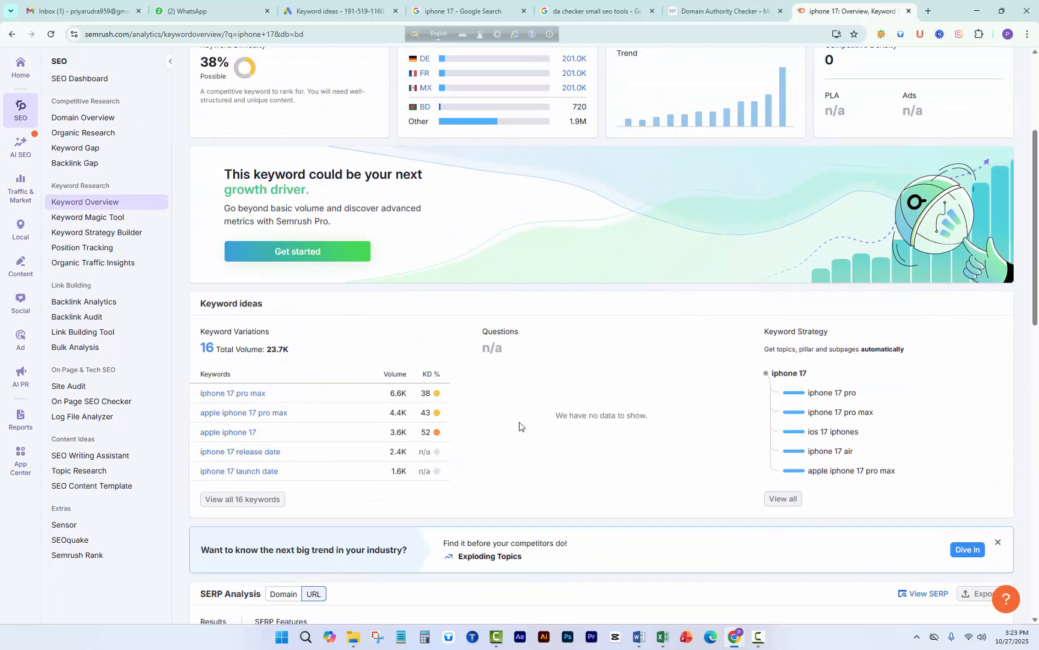
scroll(519, 427, "up", 4)
Copy the keyword idea "iphone 17 pro" from Keyword Planner in Chrome into cell B3 of the Excel sheet
left_click(662, 637)
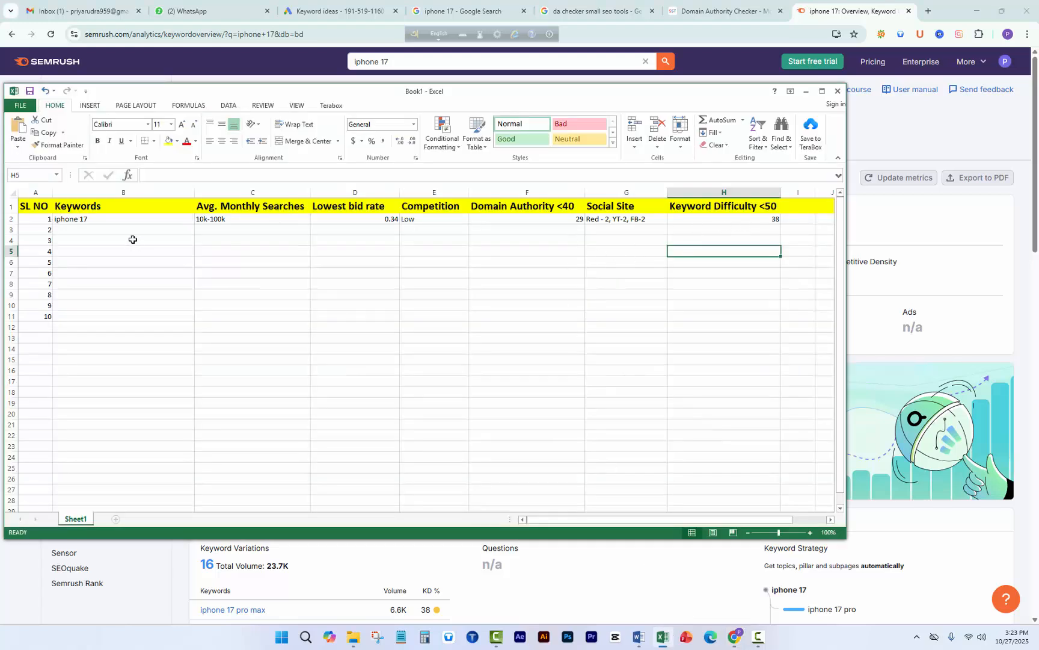
left_click(103, 230)
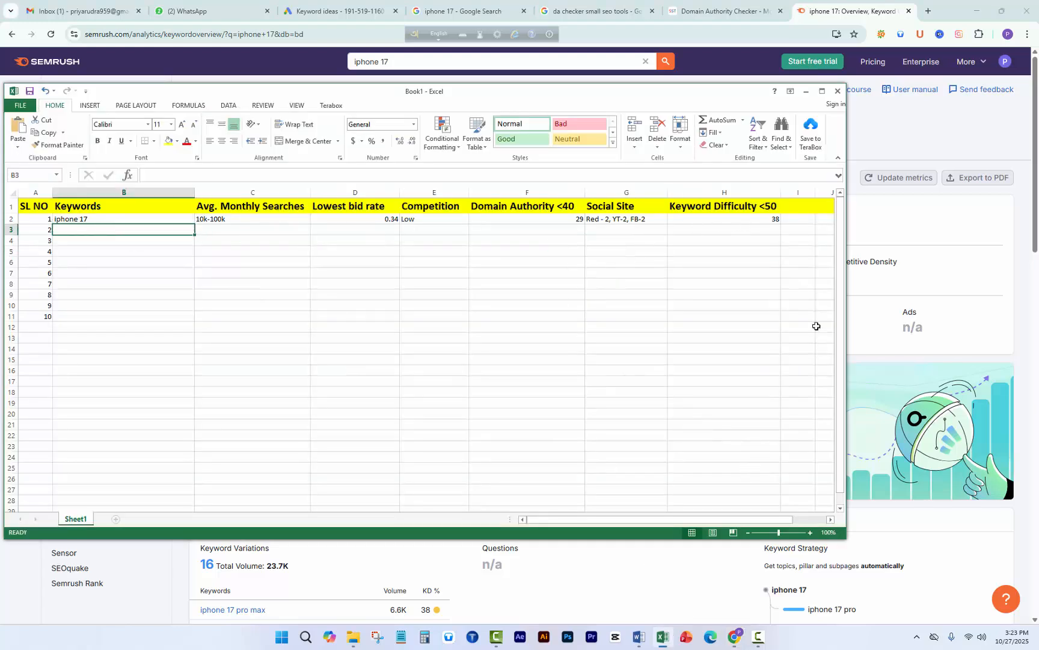
left_click(333, 11)
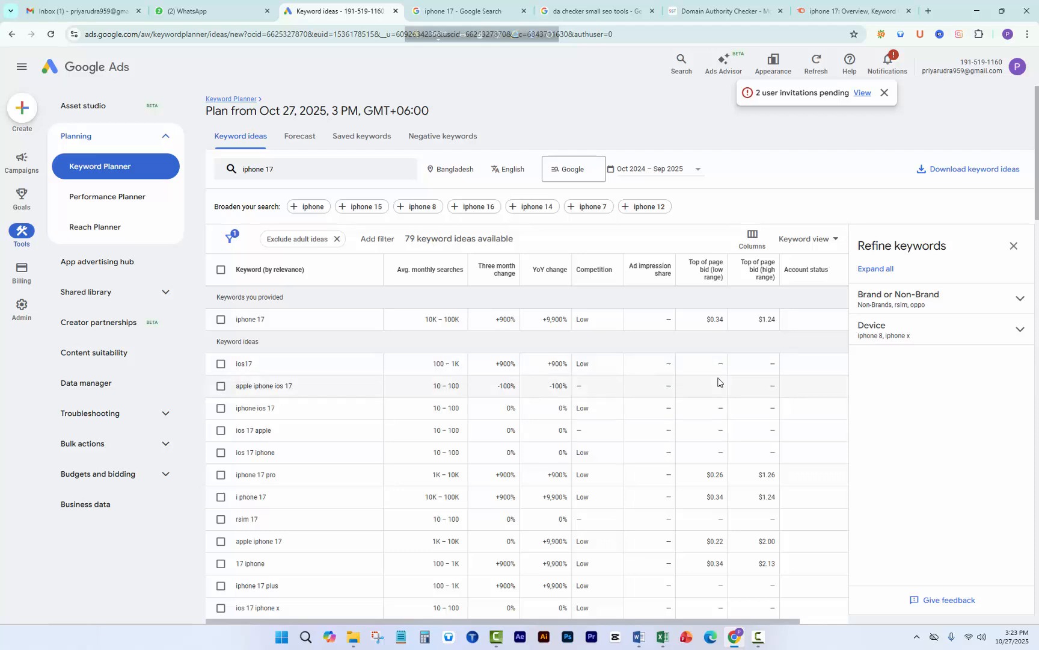
scroll(717, 382, "down", 2)
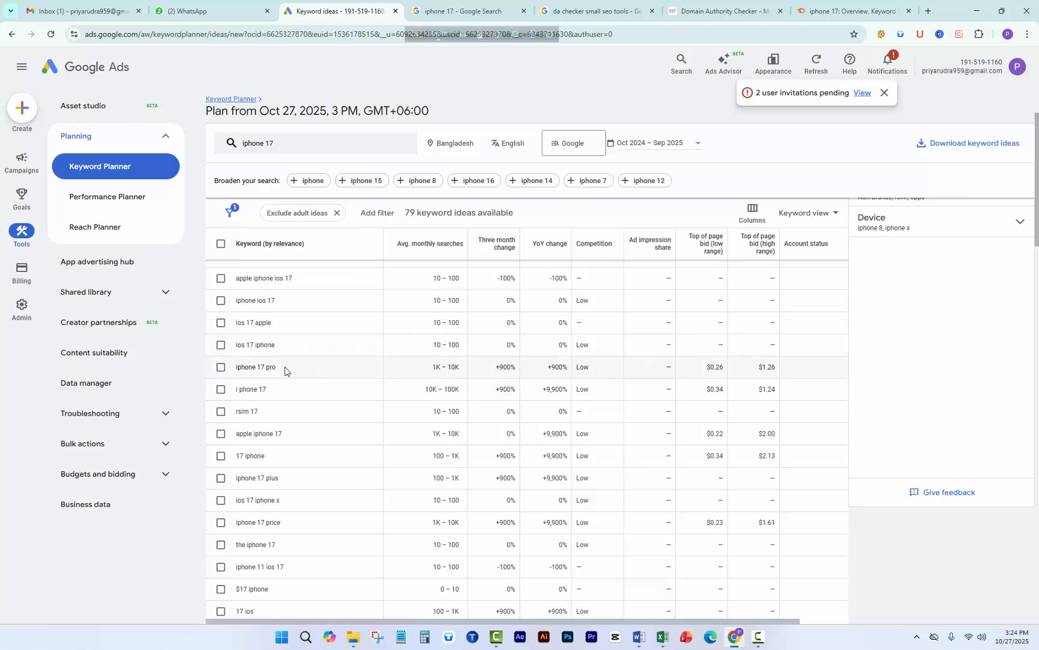
left_click_drag(281, 368, 240, 365)
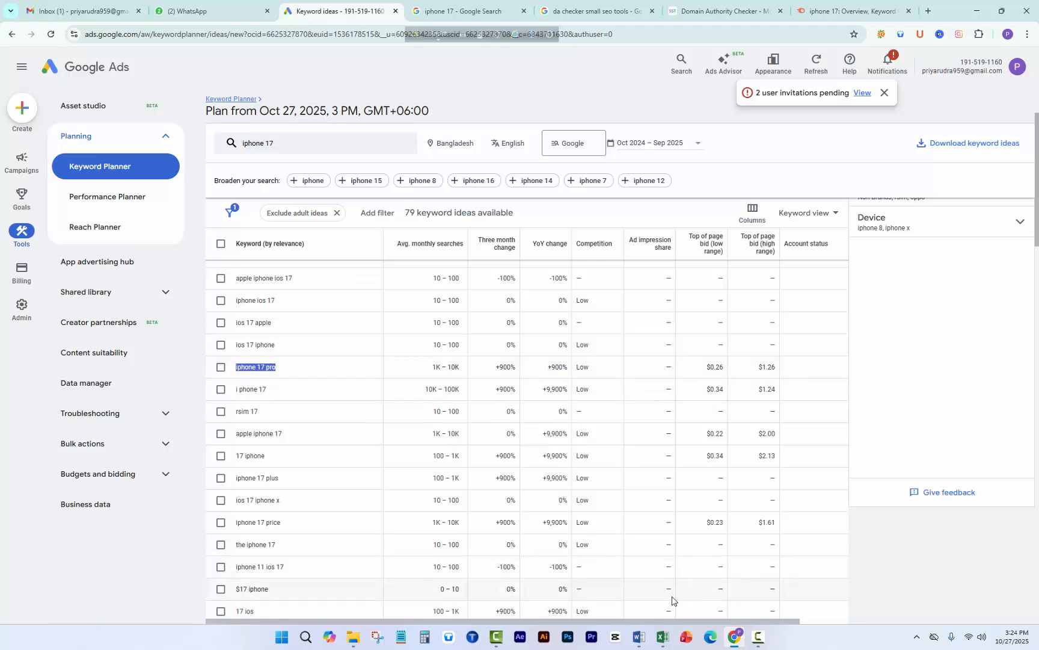
left_click(662, 637)
double_click(165, 231)
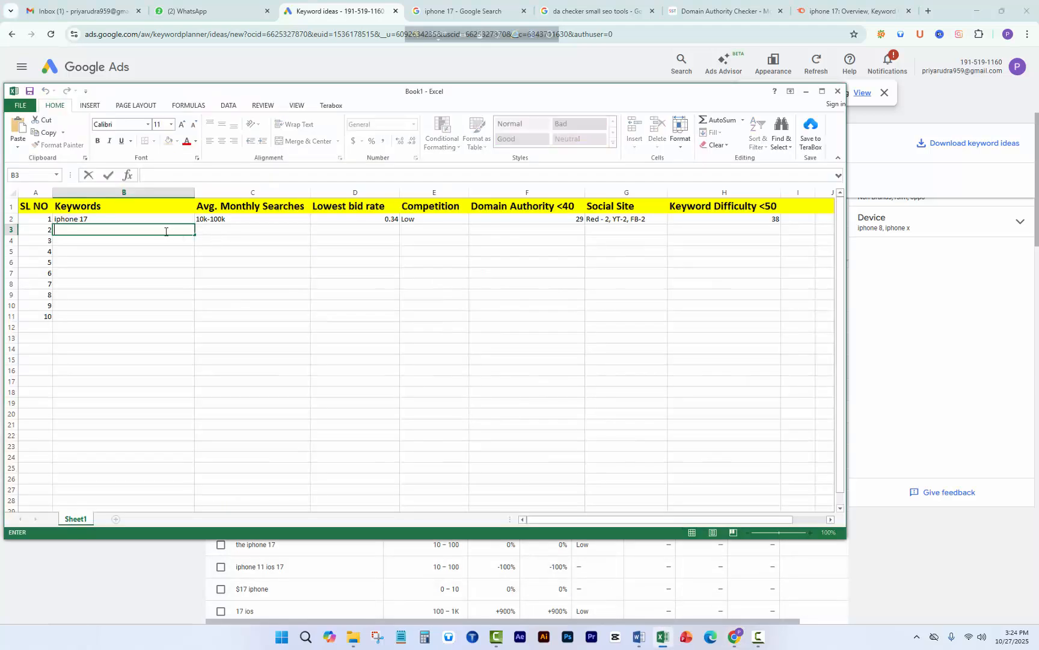
type("iphone 17 pro")
Enter 1k-10k as average monthly searches in C3 and 0.26 as lowest bid rate in D3, using Keyword Planner's "iphone 17 pro" row
double_click(224, 229)
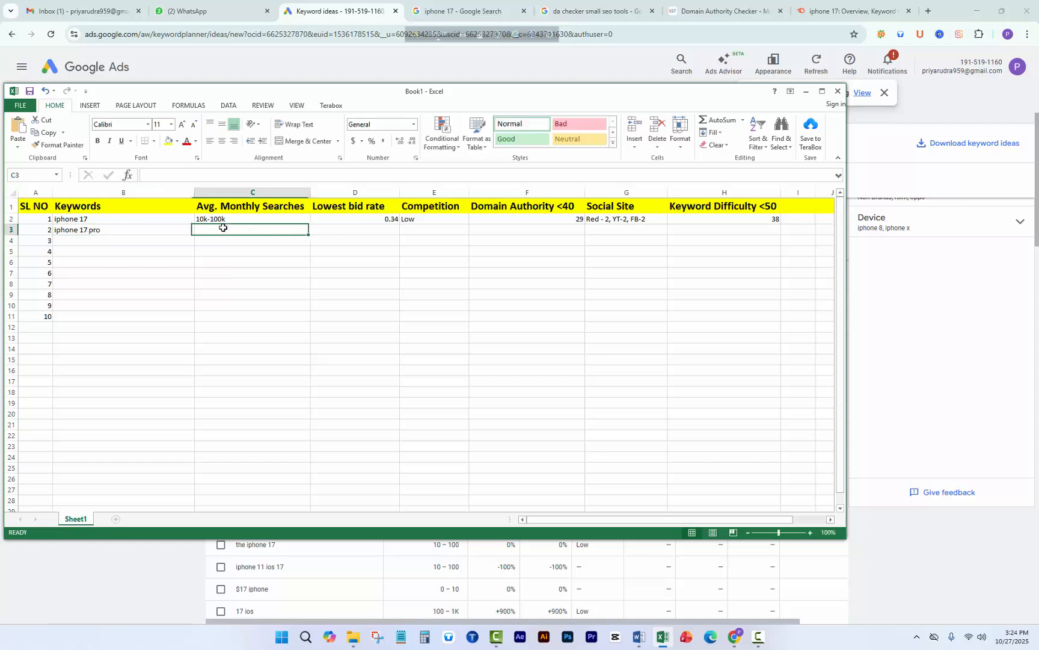
left_click(881, 337)
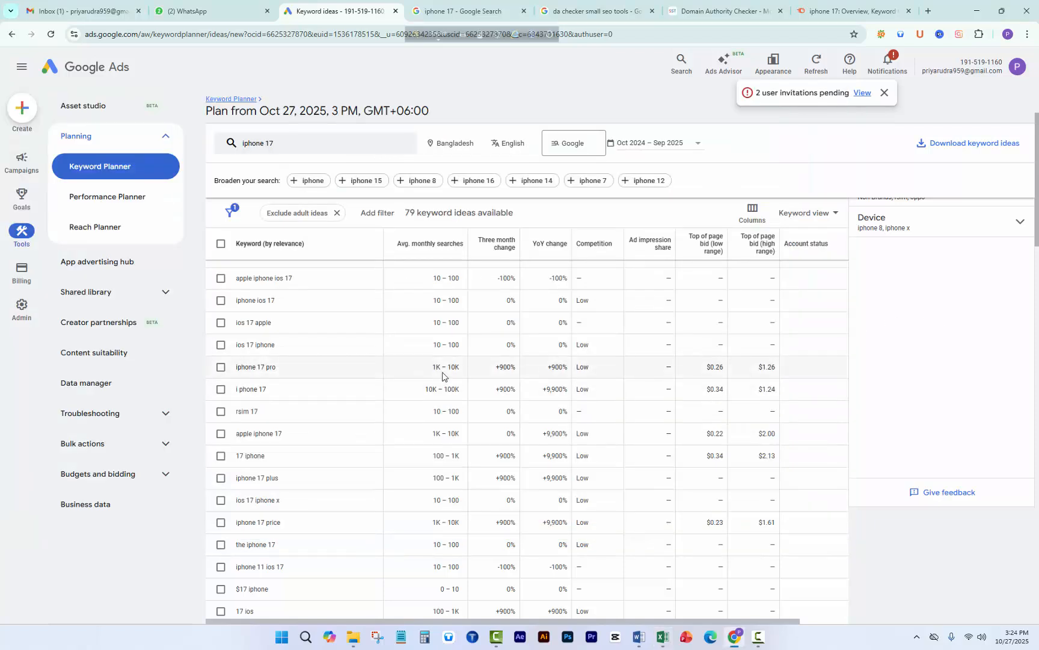
left_click(662, 637)
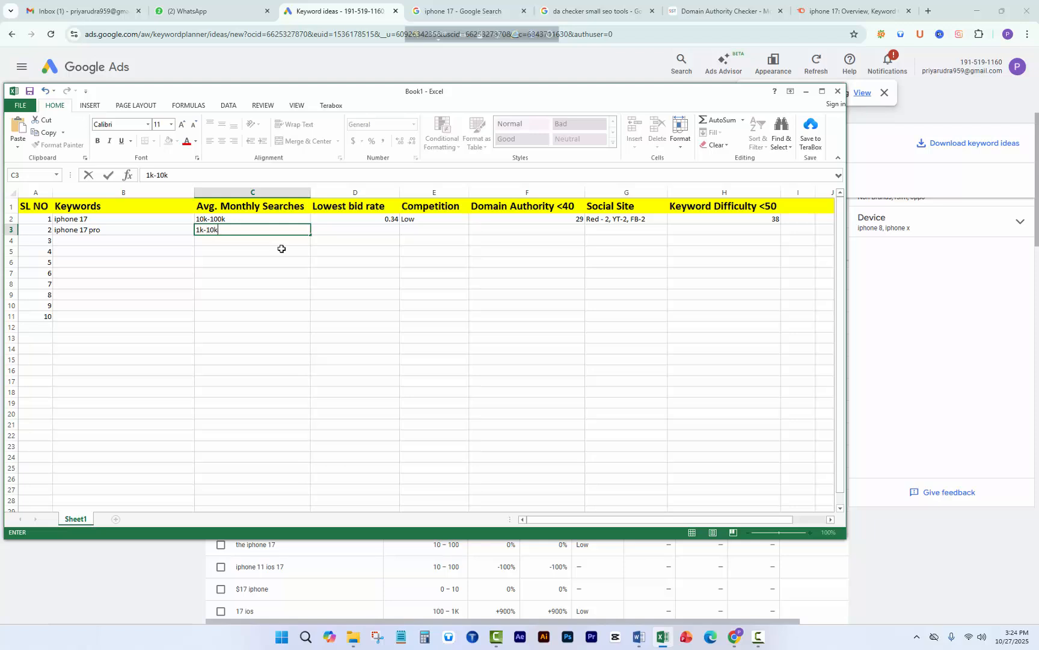
double_click(344, 231)
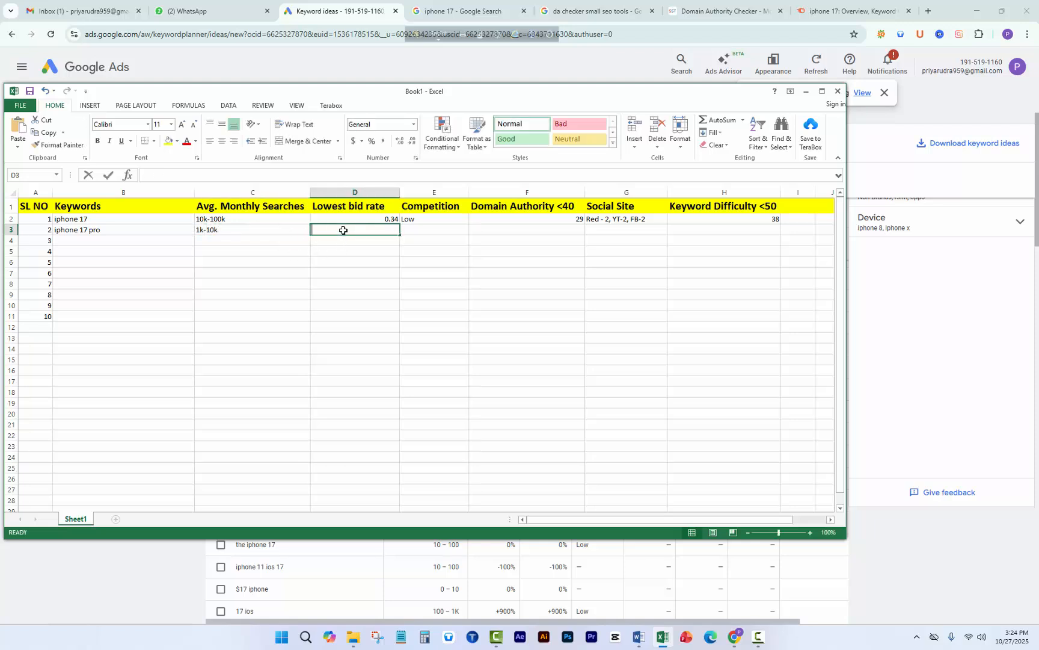
left_click(896, 366)
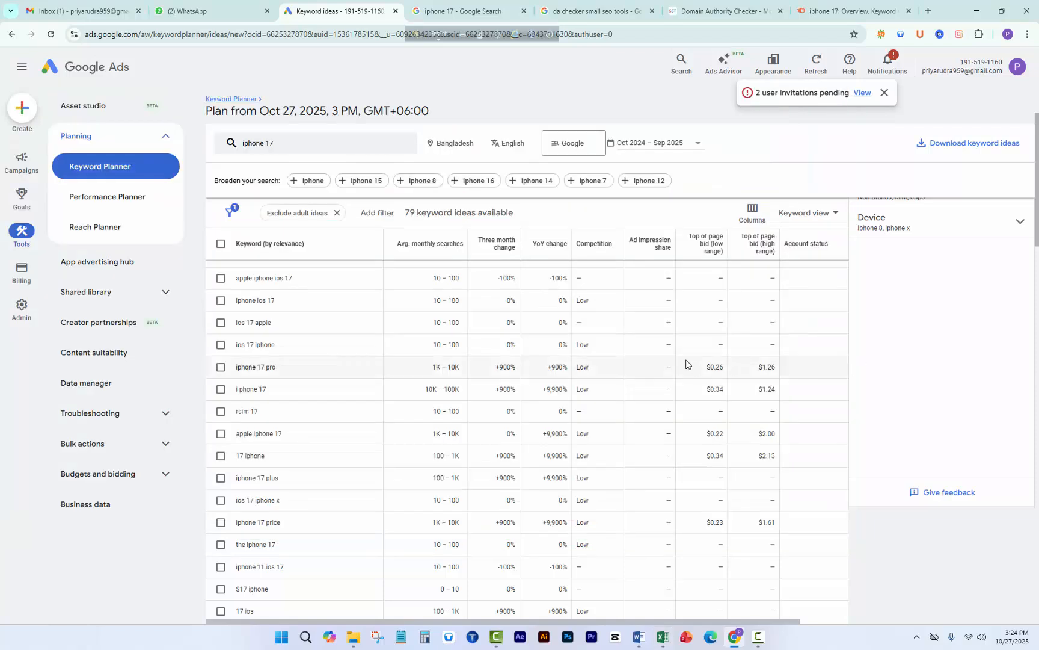
scroll(499, 379, "down", 1)
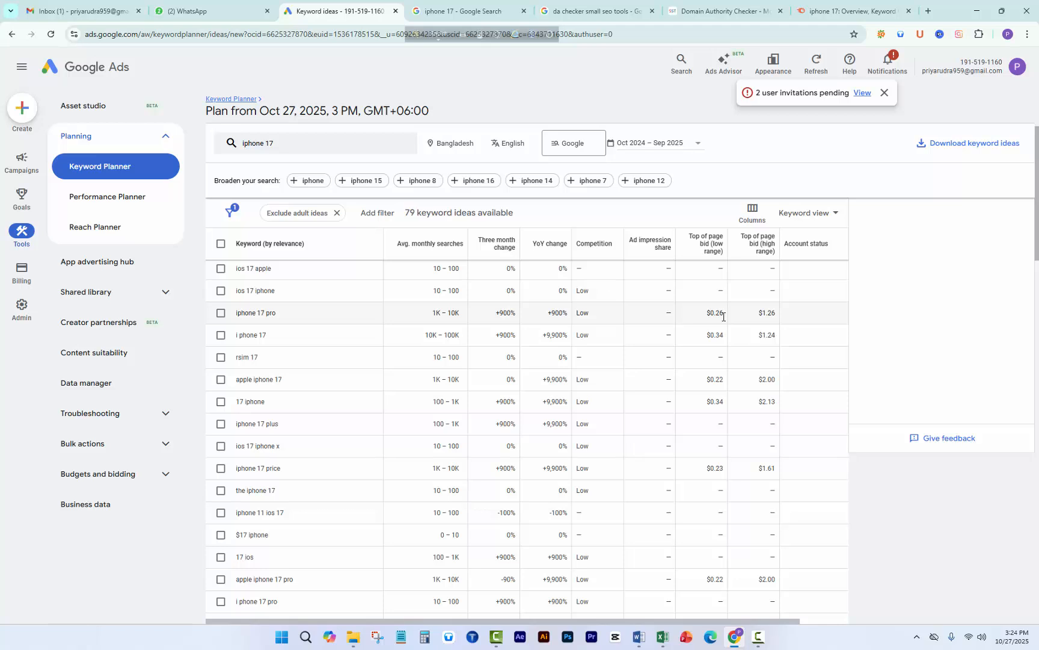
left_click(662, 636)
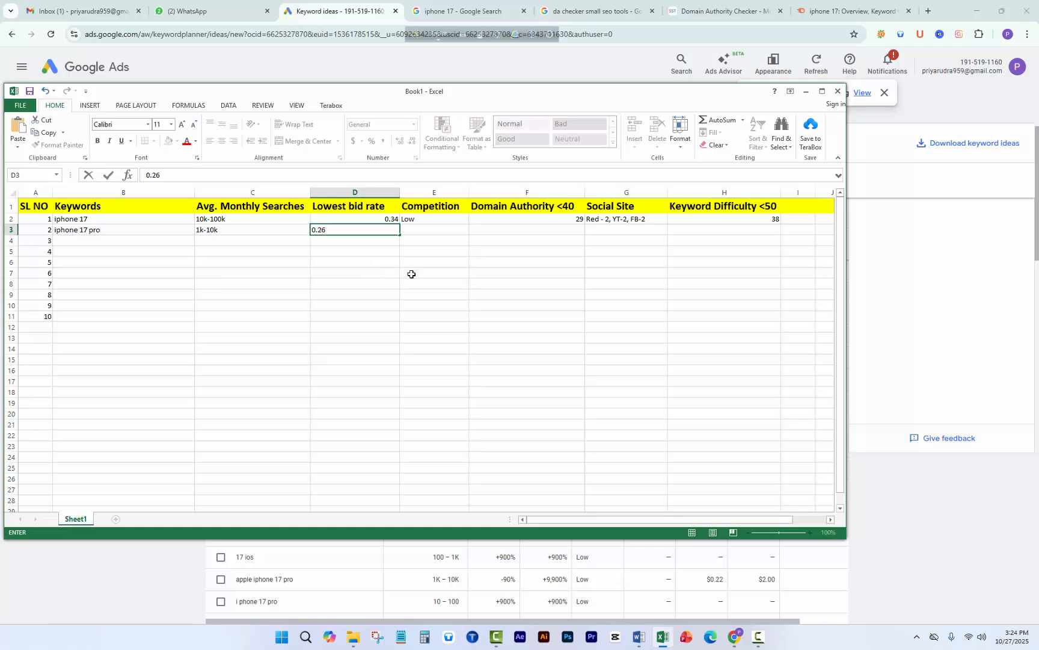
Check the competition for "iphone 17 pro" in Keyword Planner and enter Low in cell E3 of the Excel sheet
left_click(430, 233)
left_click(994, 355)
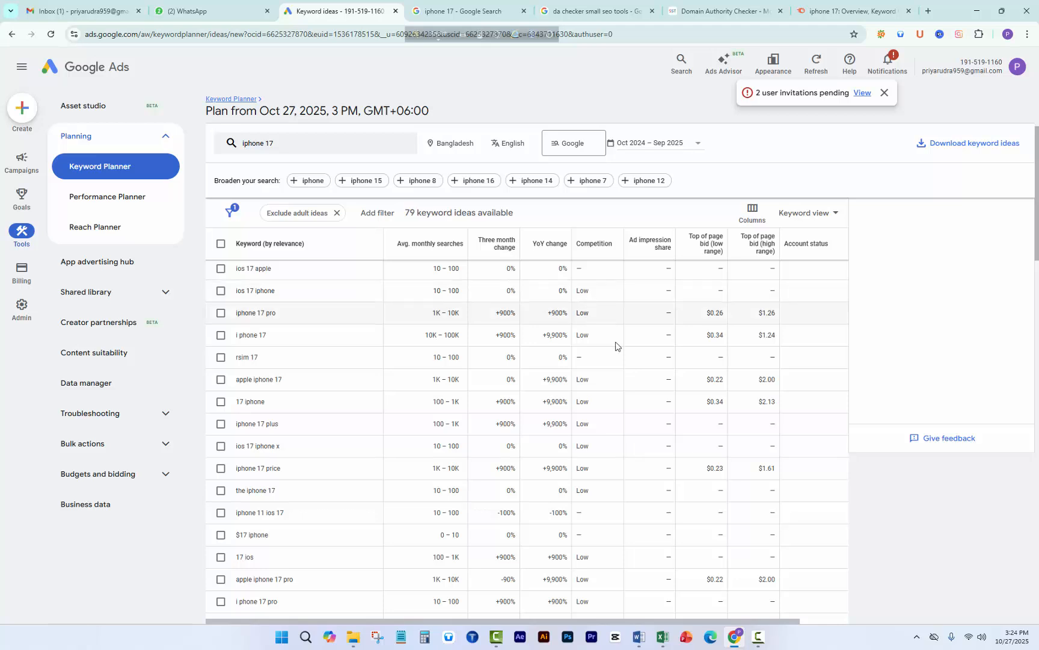
left_click(662, 635)
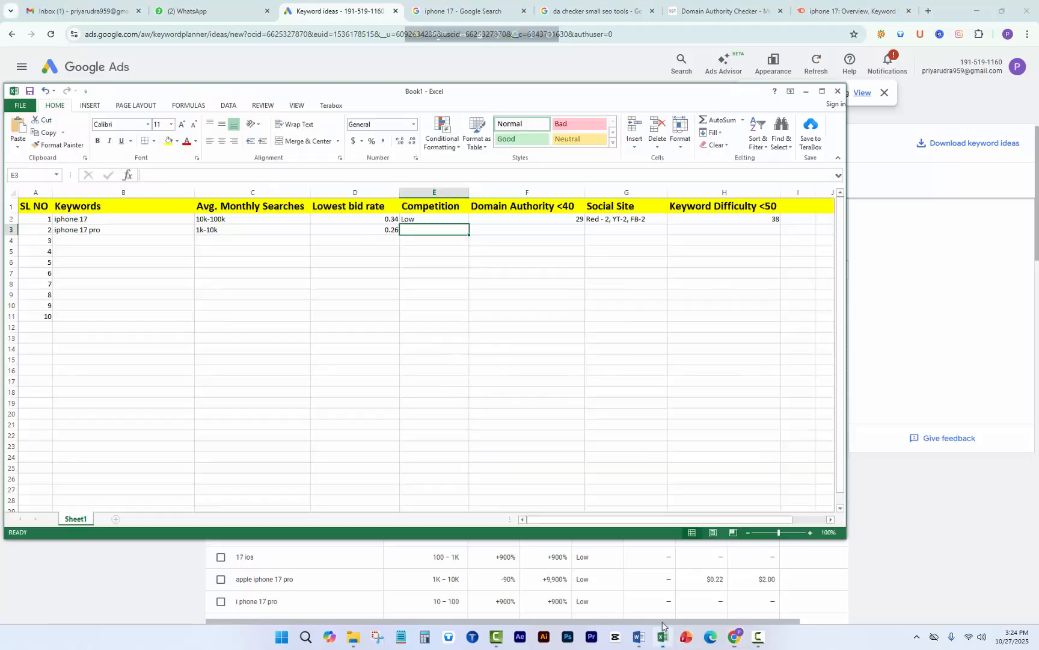
double_click(447, 231)
type("Low")
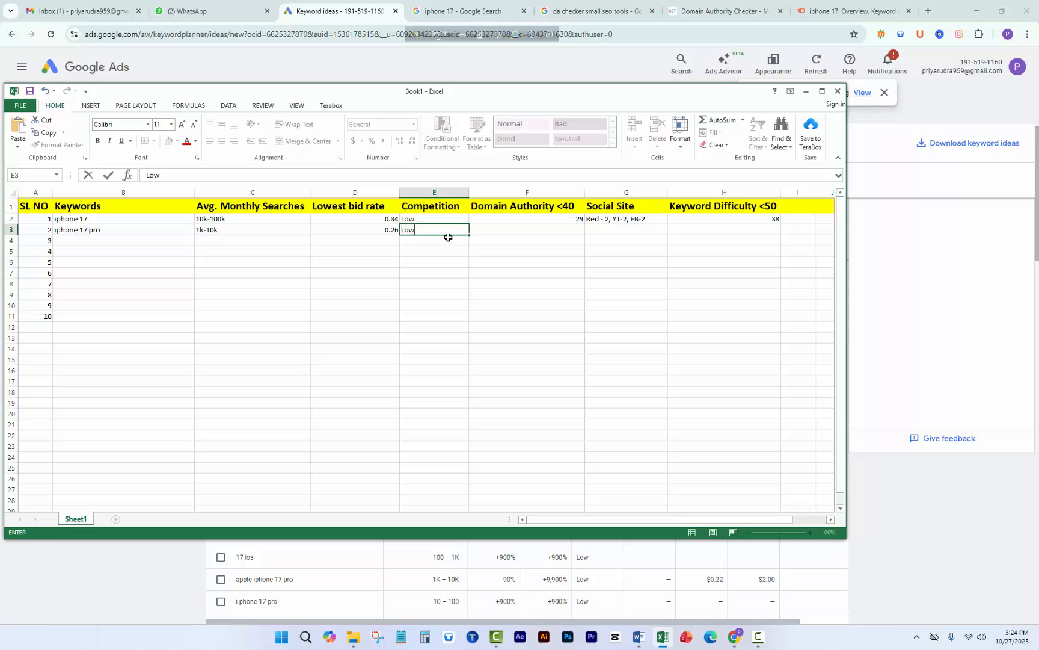
Open the Domain Authority cell F3 for editing, switch to Chrome and search Google for "iphone 17 pro" in a new tab
double_click(493, 228)
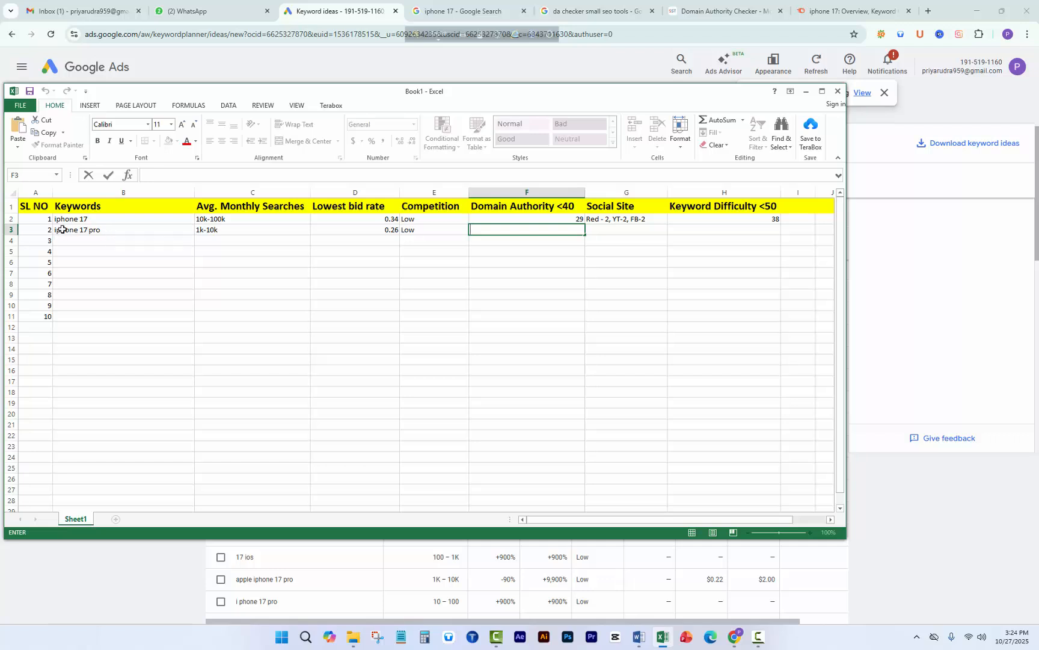
left_click(463, 11)
left_click(595, 11)
left_click(722, 6)
left_click(848, 12)
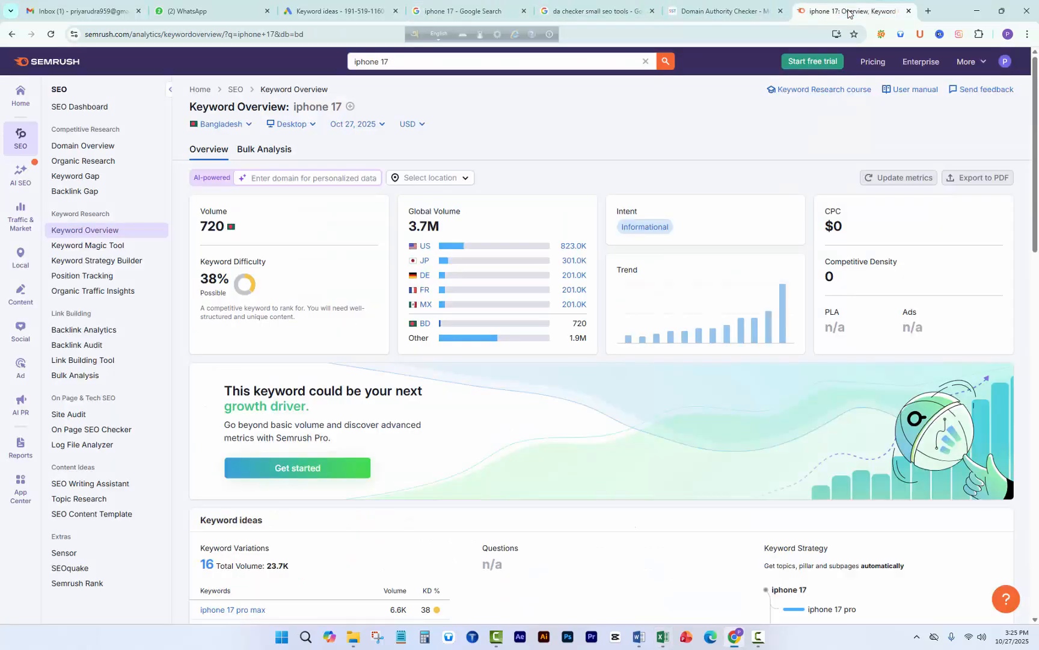
left_click(926, 10)
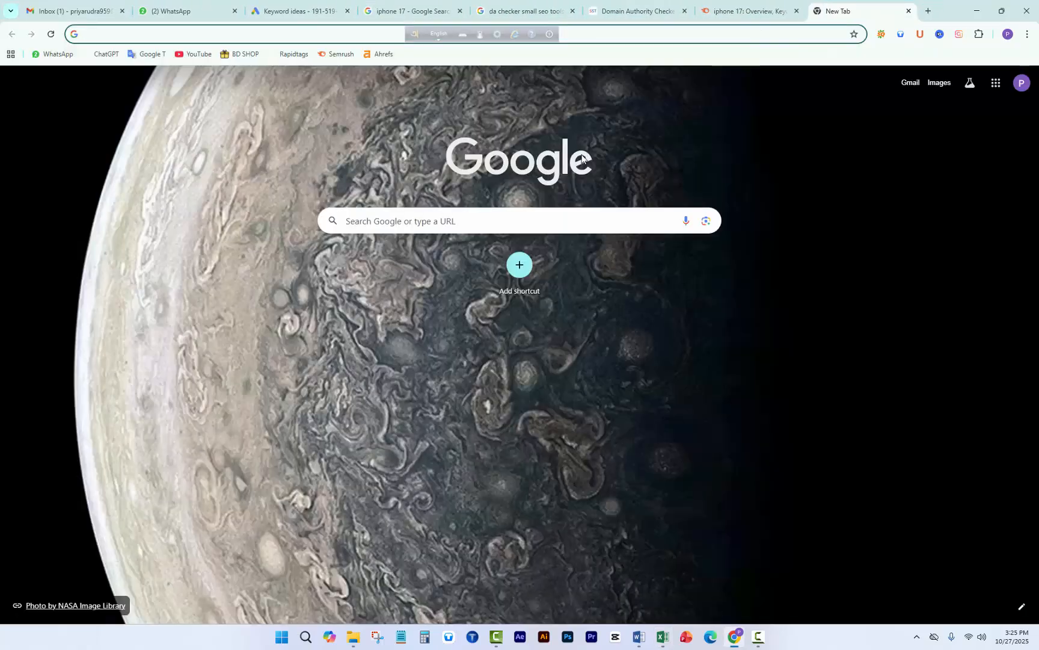
type("iphone 17 pro")
key("Return")
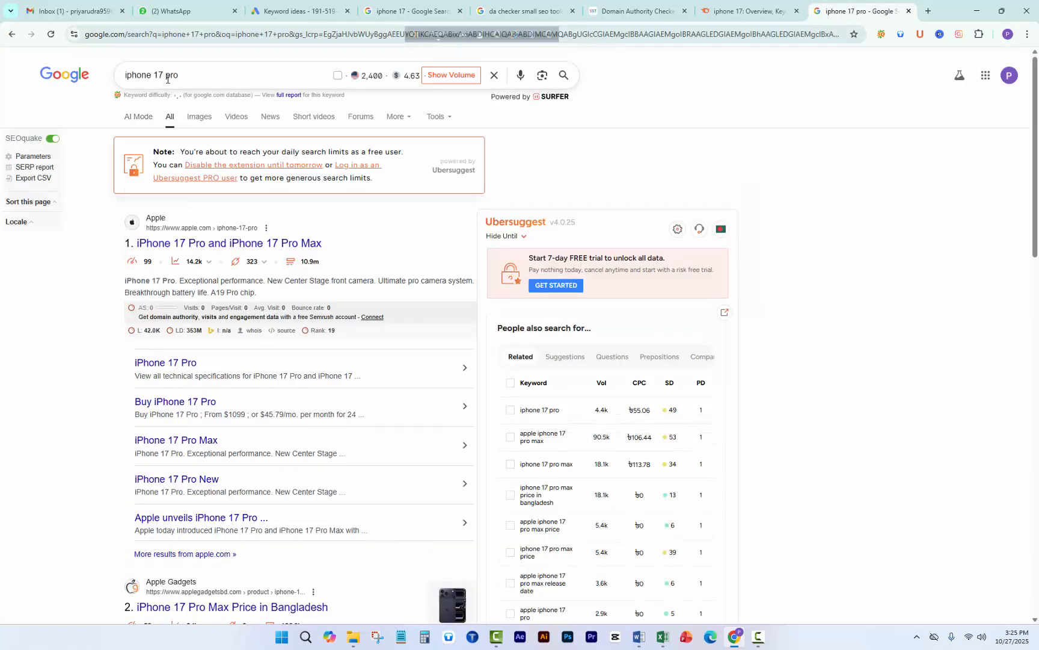
Check the domain authority of the Google results for "iphone 17 pro" and enter 29 in cell F3 of the Excel sheet
scroll(360, 341, "down", 5)
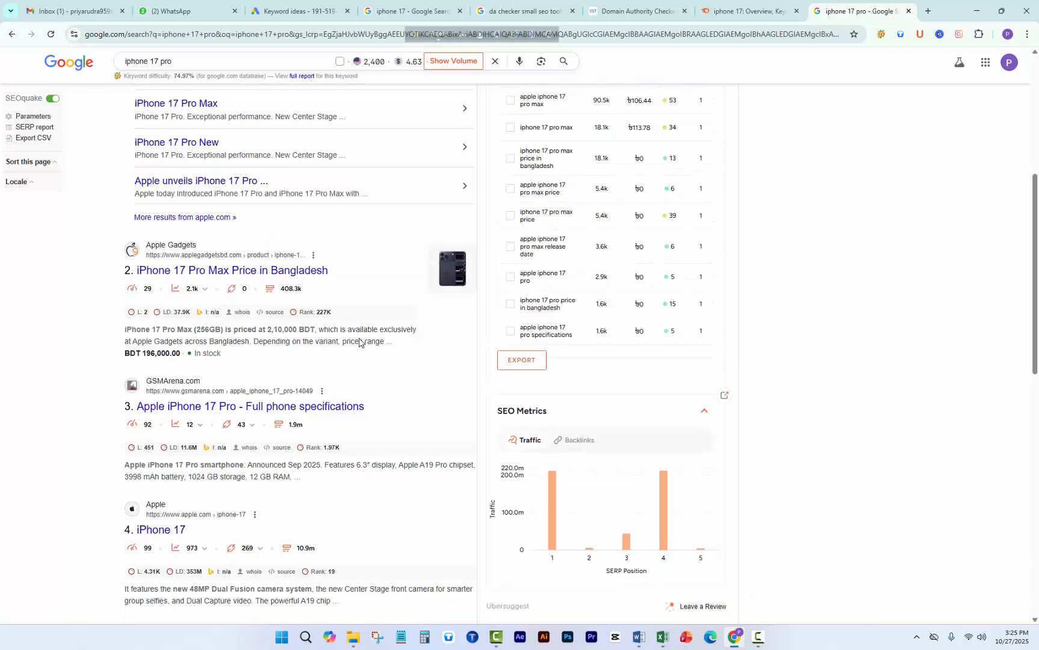
scroll(359, 341, "up", 5)
scroll(149, 258, "down", 5)
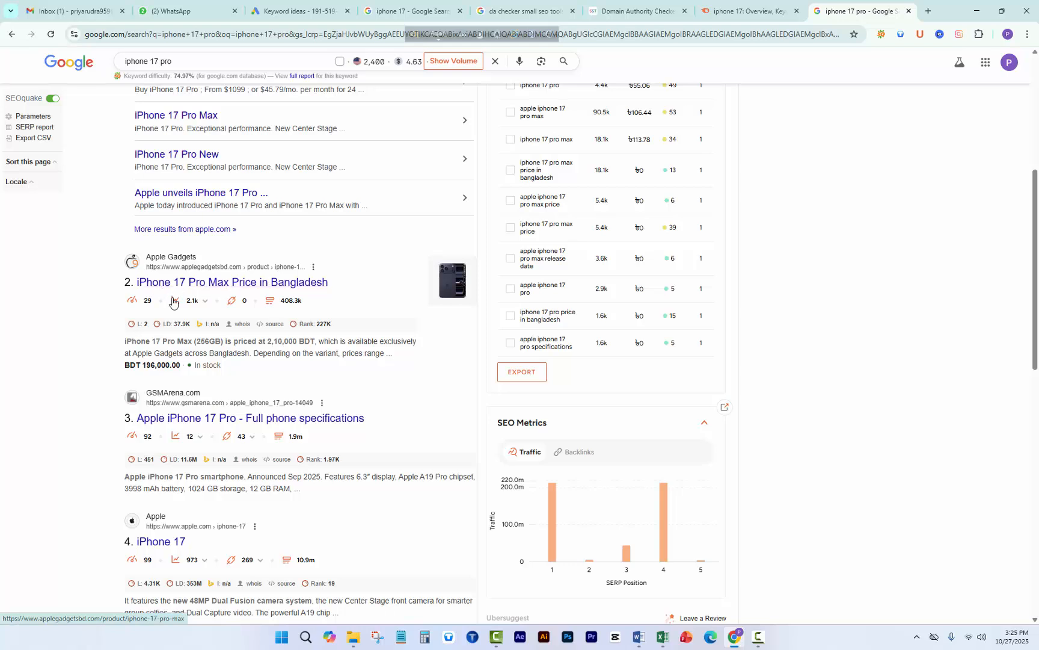
scroll(146, 304, "down", 2)
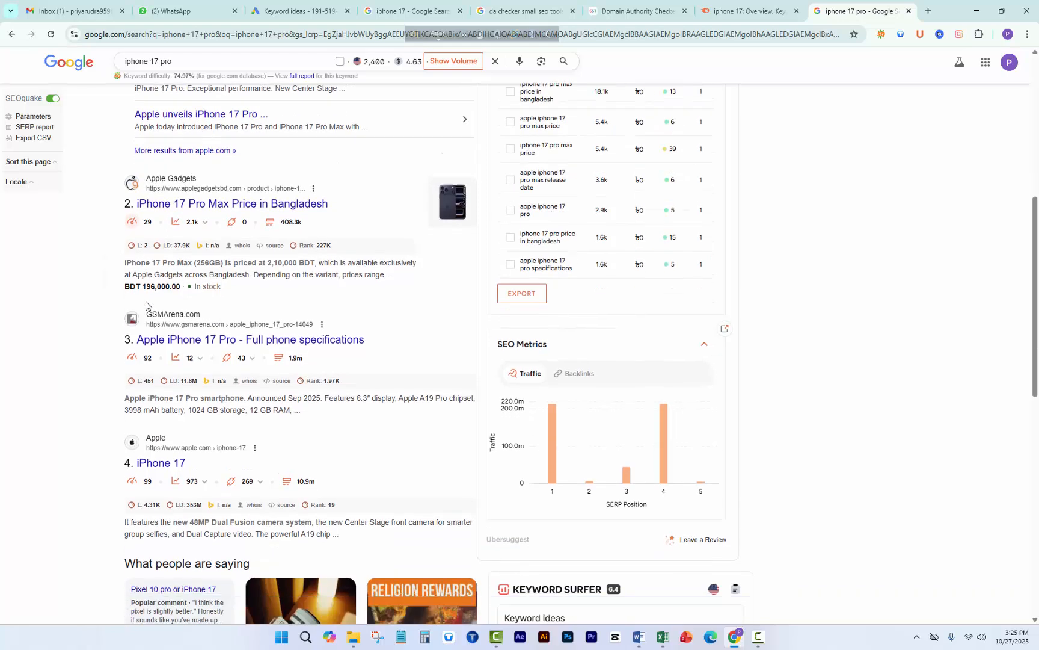
scroll(211, 258, "down", 1)
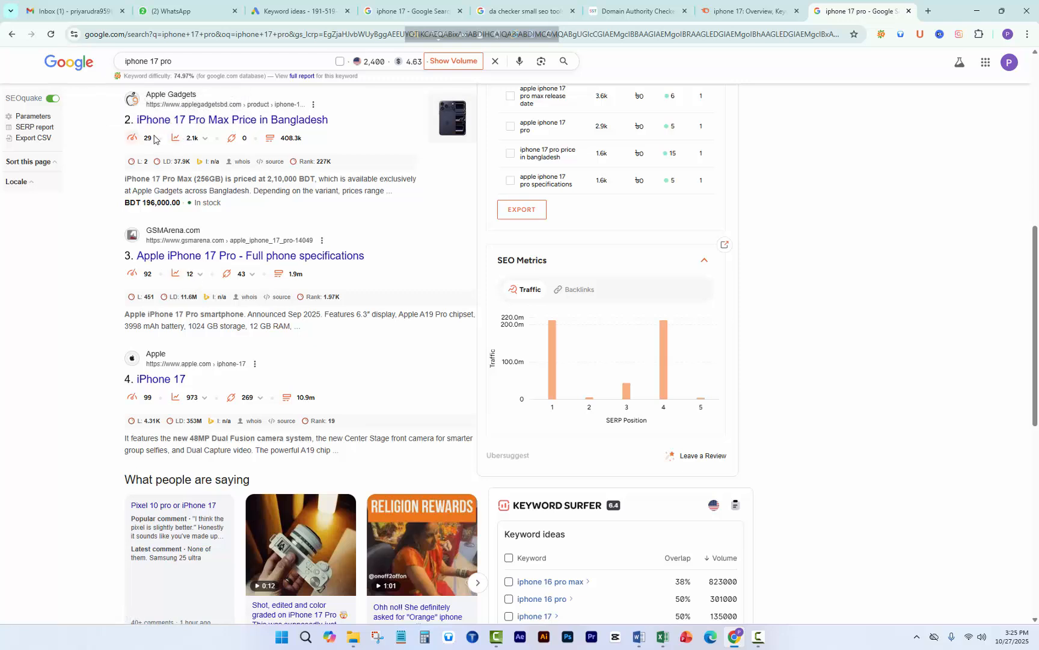
scroll(158, 195, "up", 1)
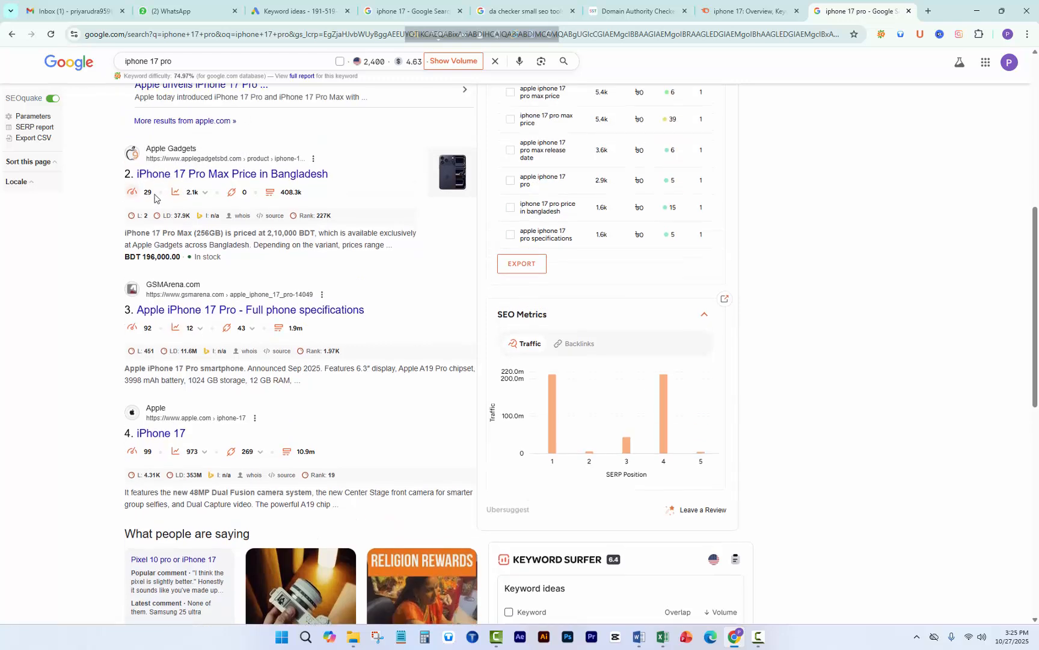
left_click(663, 636)
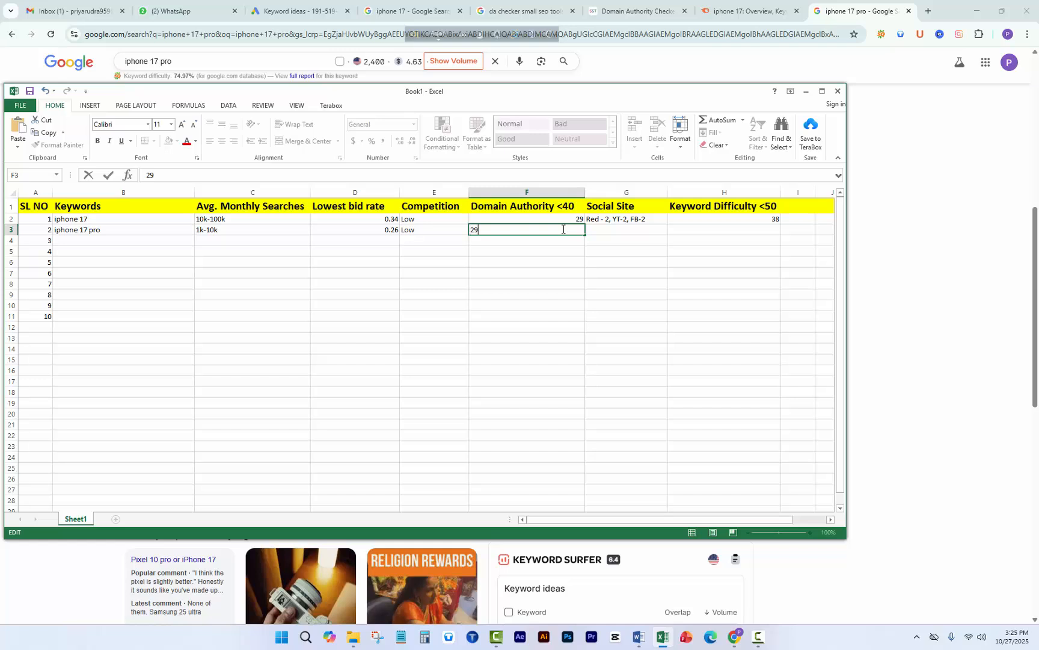
left_click(597, 232)
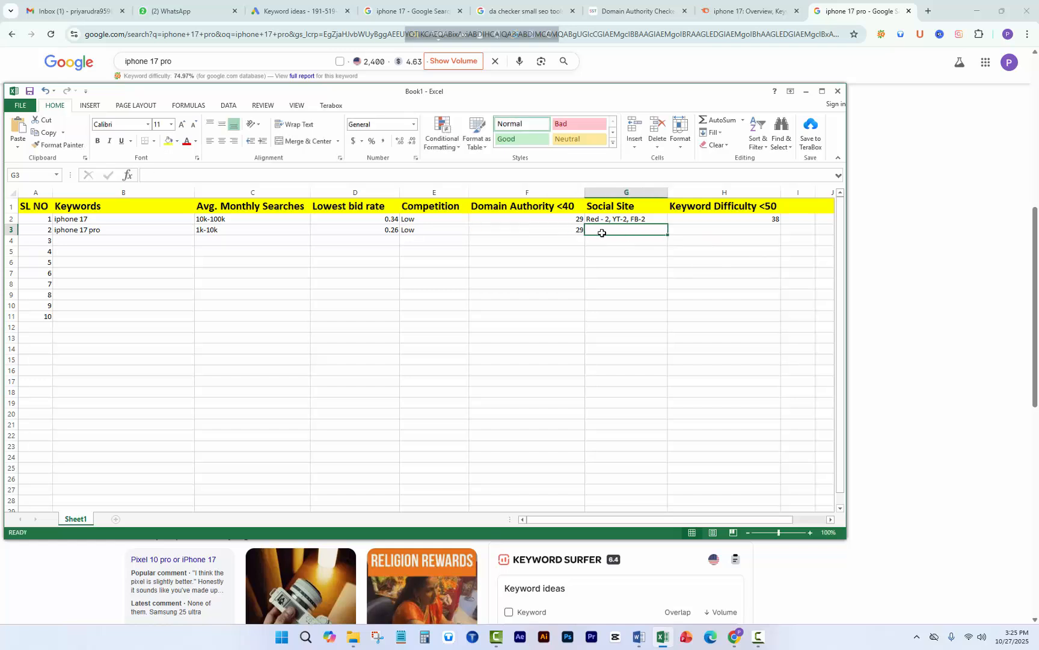
Look for social sites in Chrome's Google results for "iphone 17 pro" and enter "YT -1" in cell G3 of the Excel sheet
left_click(830, 12)
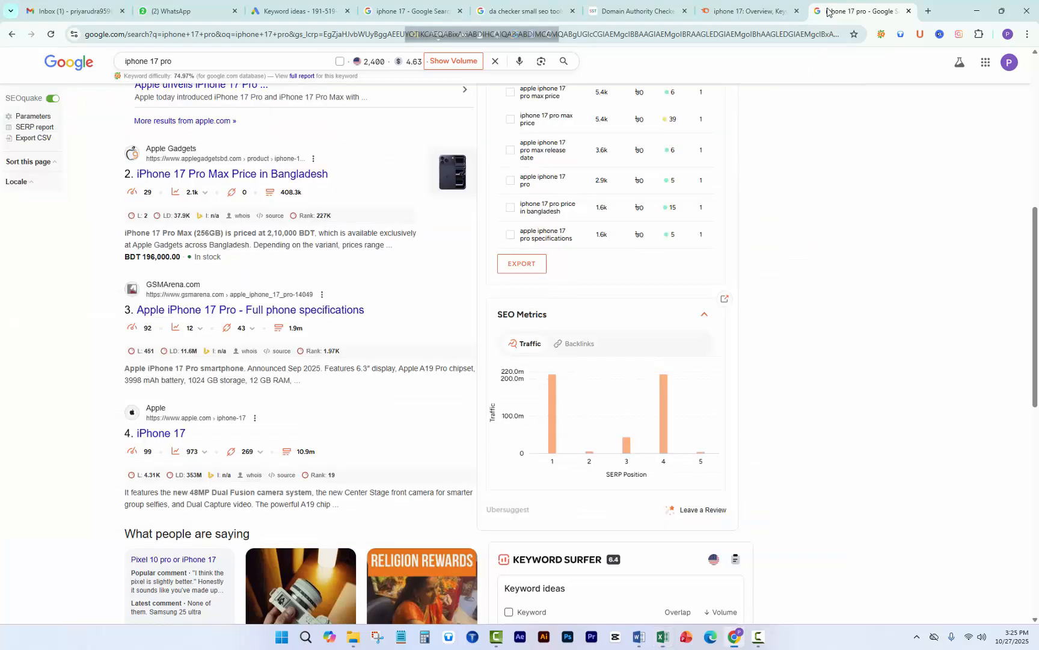
scroll(272, 293, "down", 6)
scroll(277, 292, "down", 4)
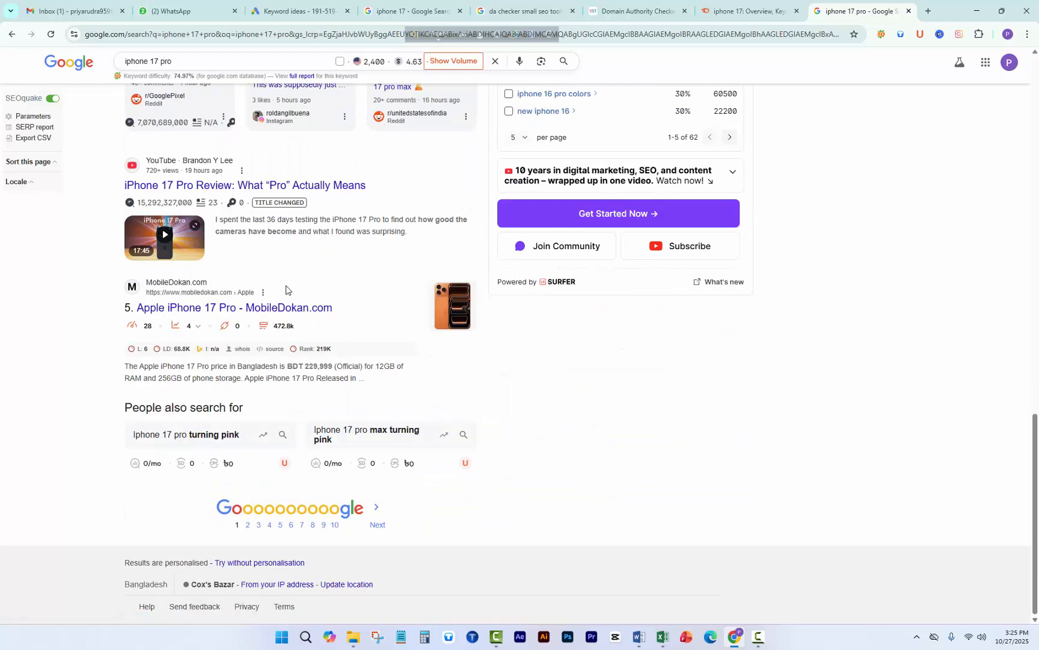
scroll(387, 366, "up", 3)
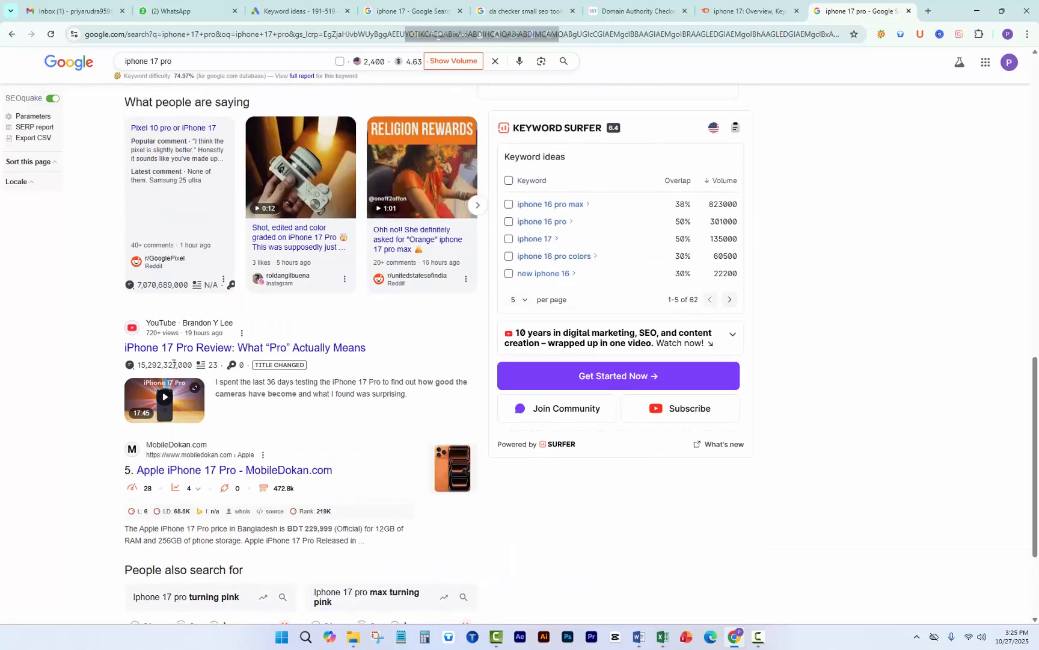
scroll(302, 381, "up", 3)
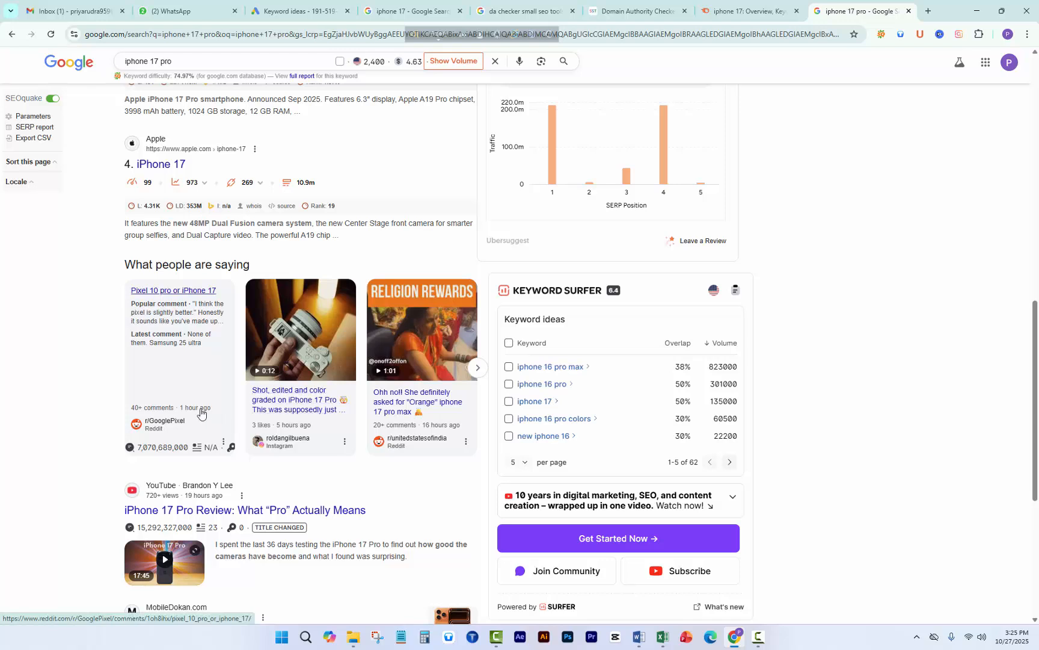
scroll(319, 380, "up", 6)
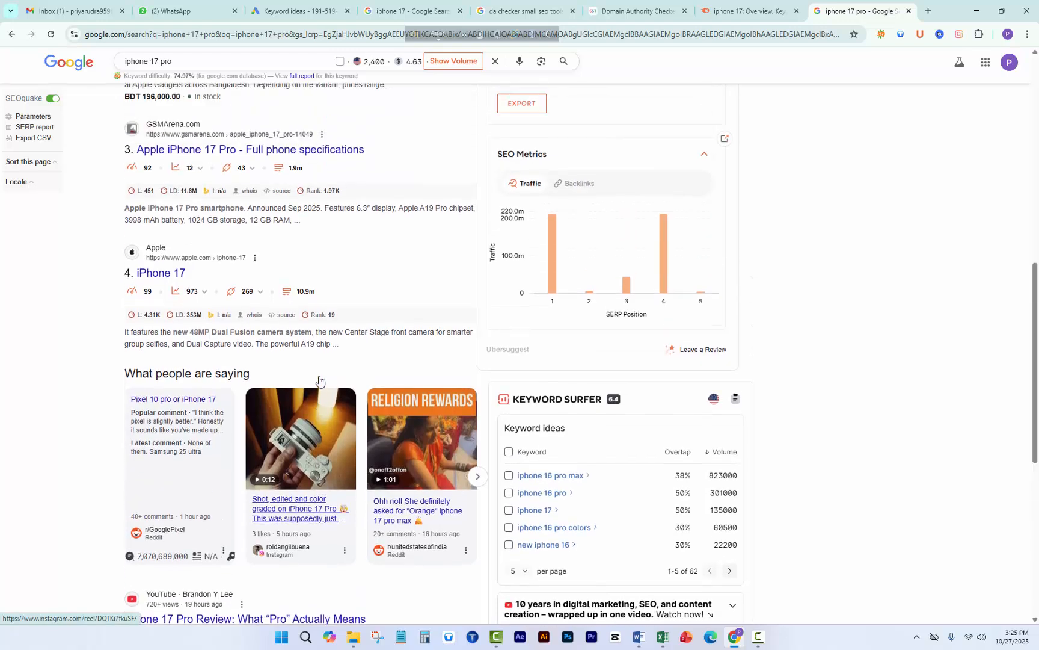
scroll(319, 380, "up", 7)
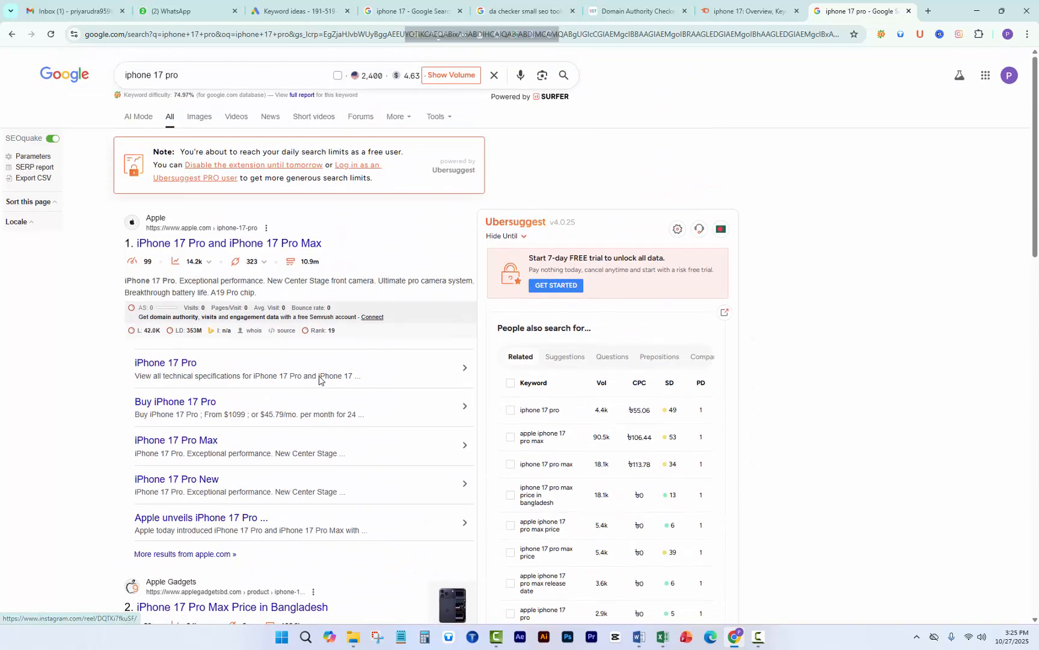
scroll(209, 210, "down", 19)
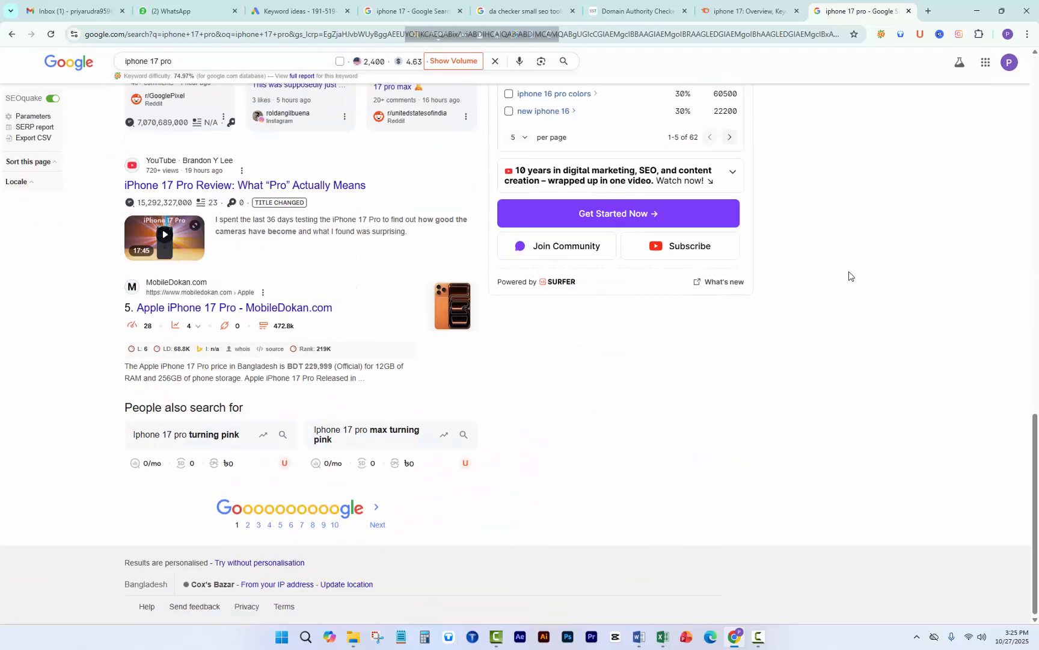
scroll(854, 267, "up", 15)
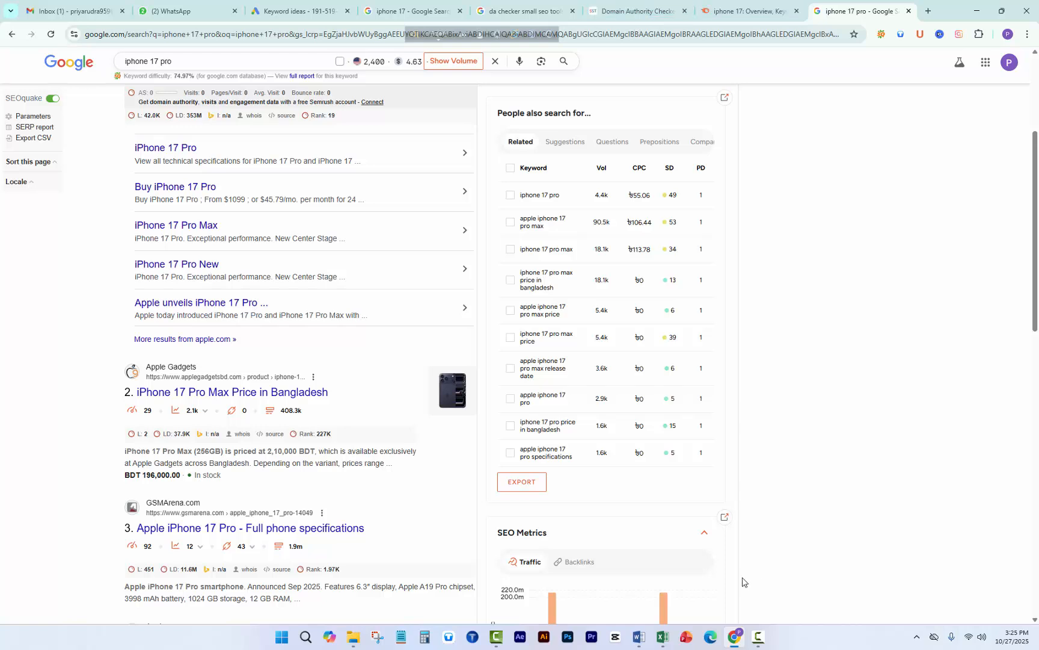
left_click(663, 636)
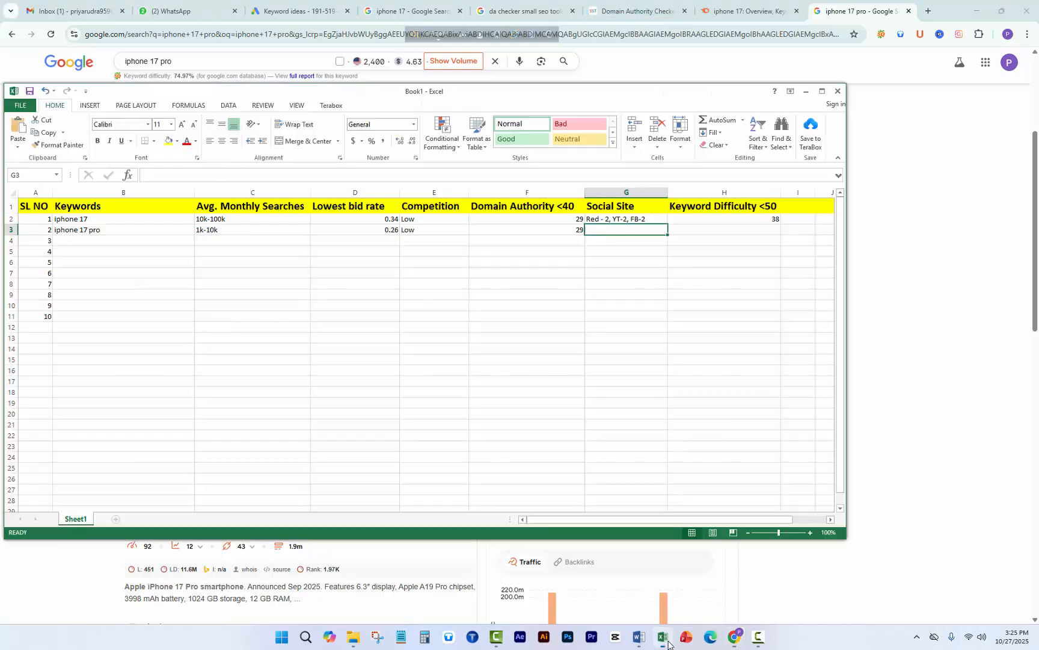
double_click(624, 230)
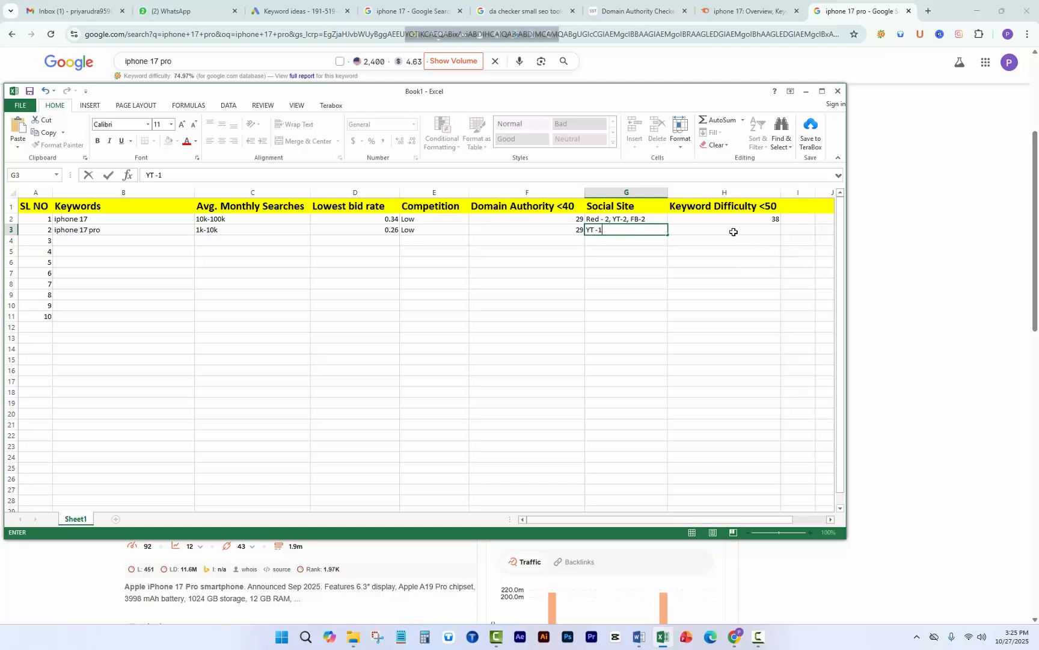
left_click(713, 228)
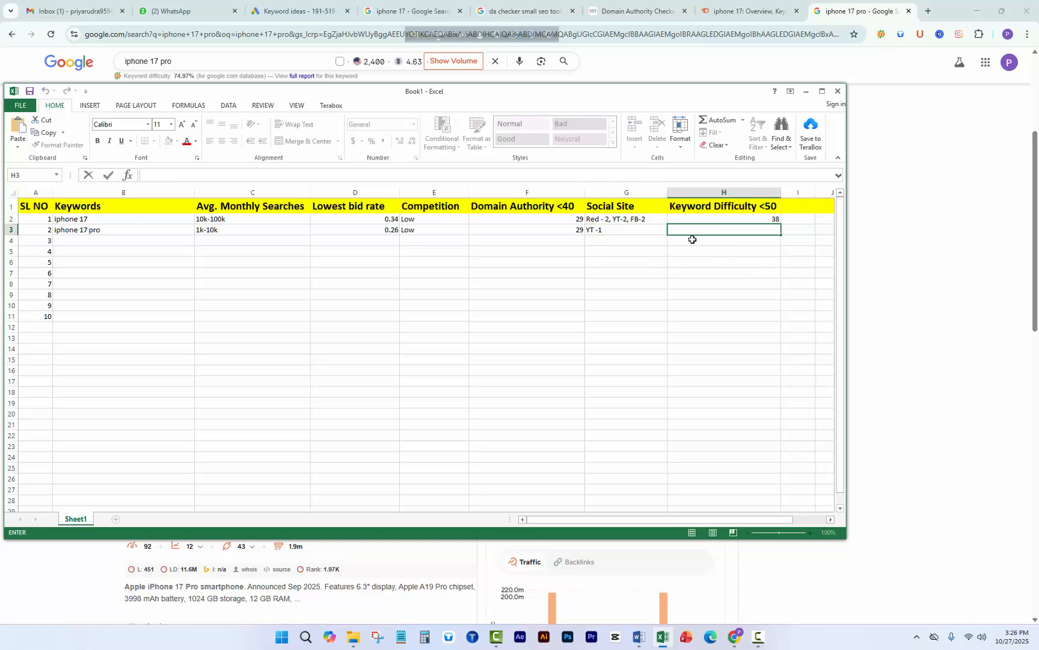
Review the open Chrome research pages: Semrush overview, Google results for both keywords, DA checker search, and competition in Keyword Planner
left_click(749, 12)
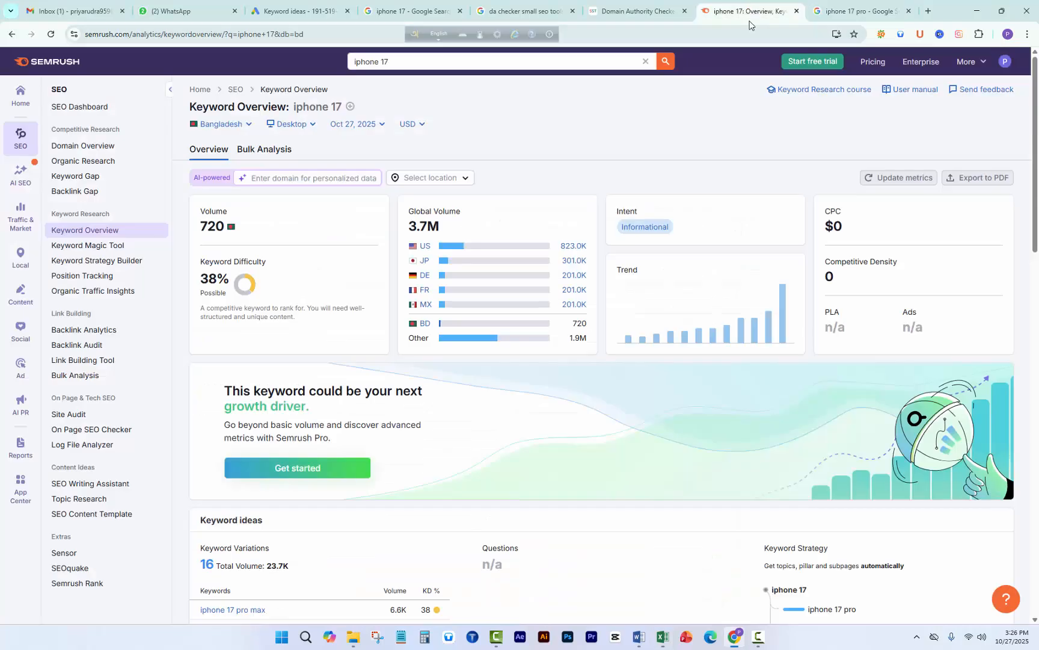
left_click(860, 11)
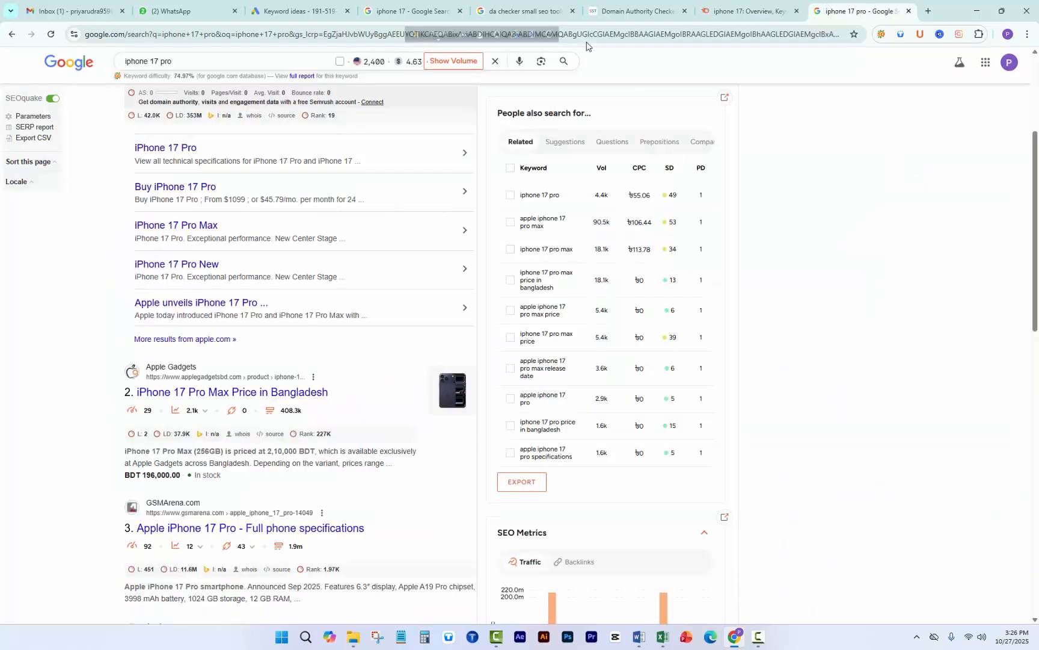
left_click(408, 14)
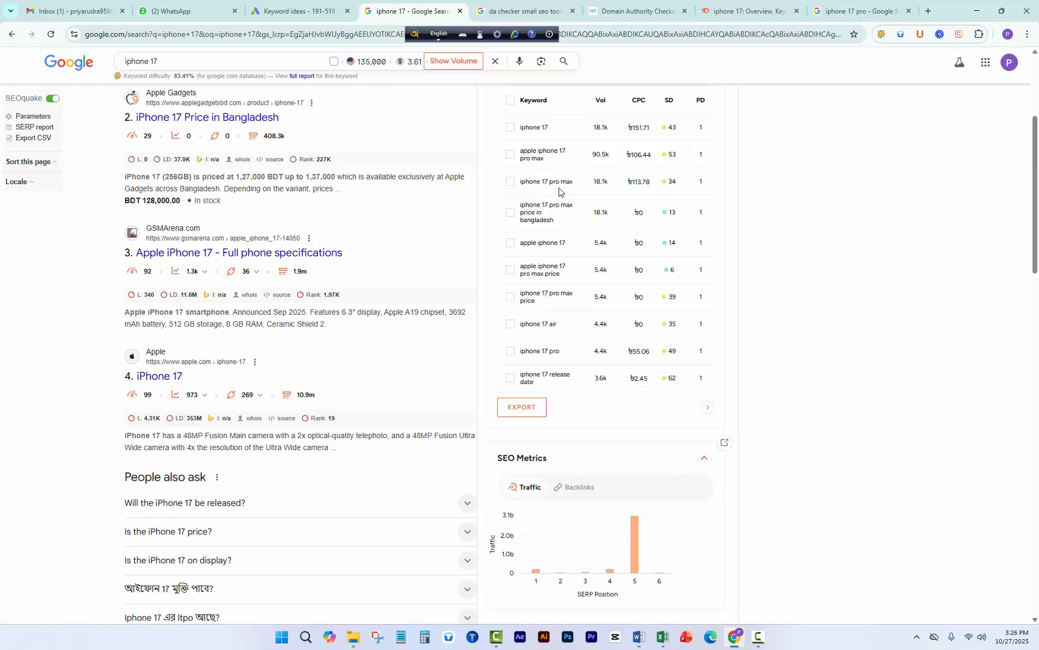
left_click(837, 12)
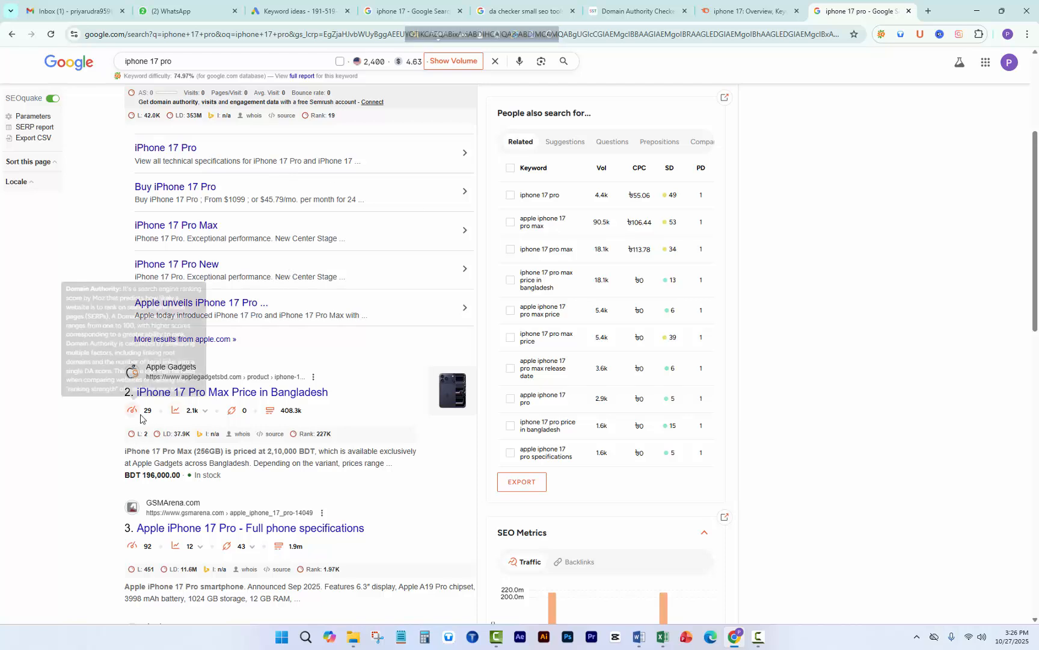
left_click(741, 10)
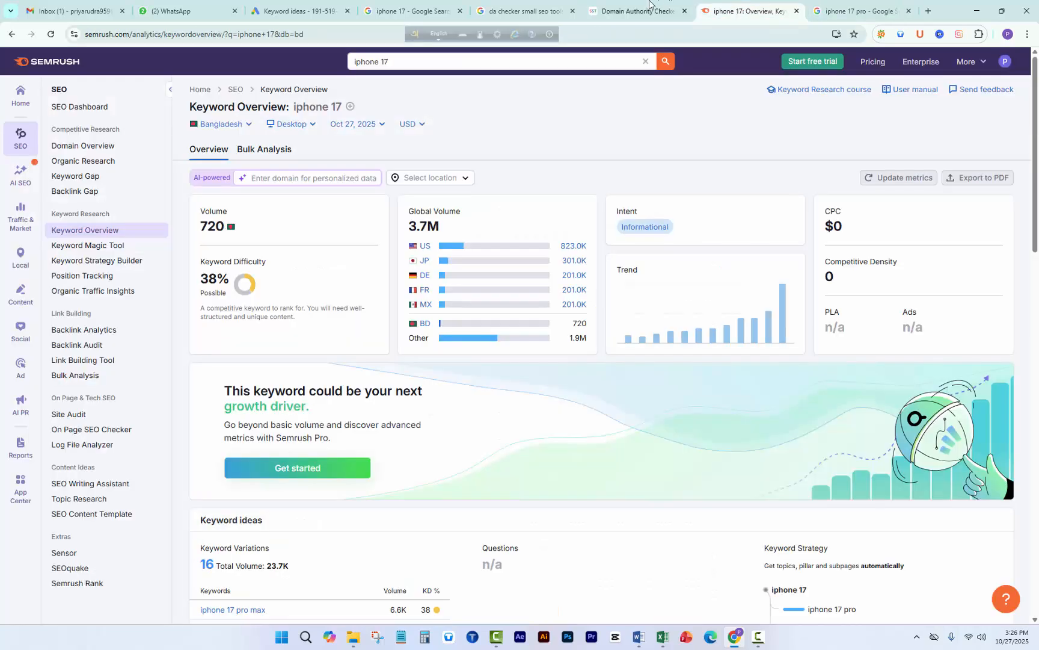
left_click(650, 8)
left_click(555, 5)
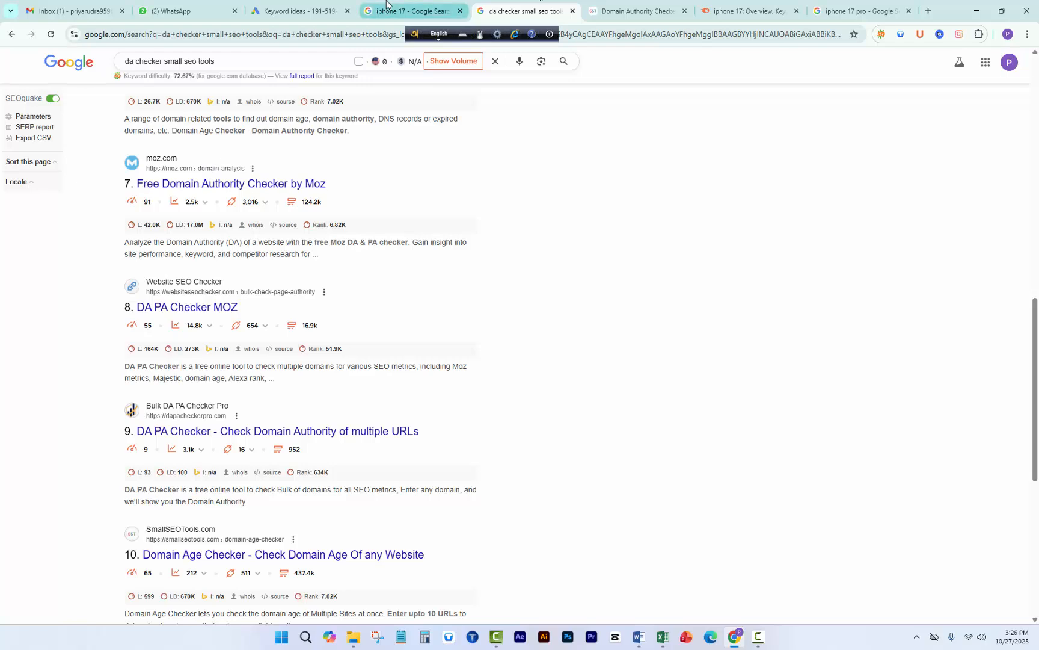
left_click(297, 5)
left_click(390, 5)
left_click(507, 4)
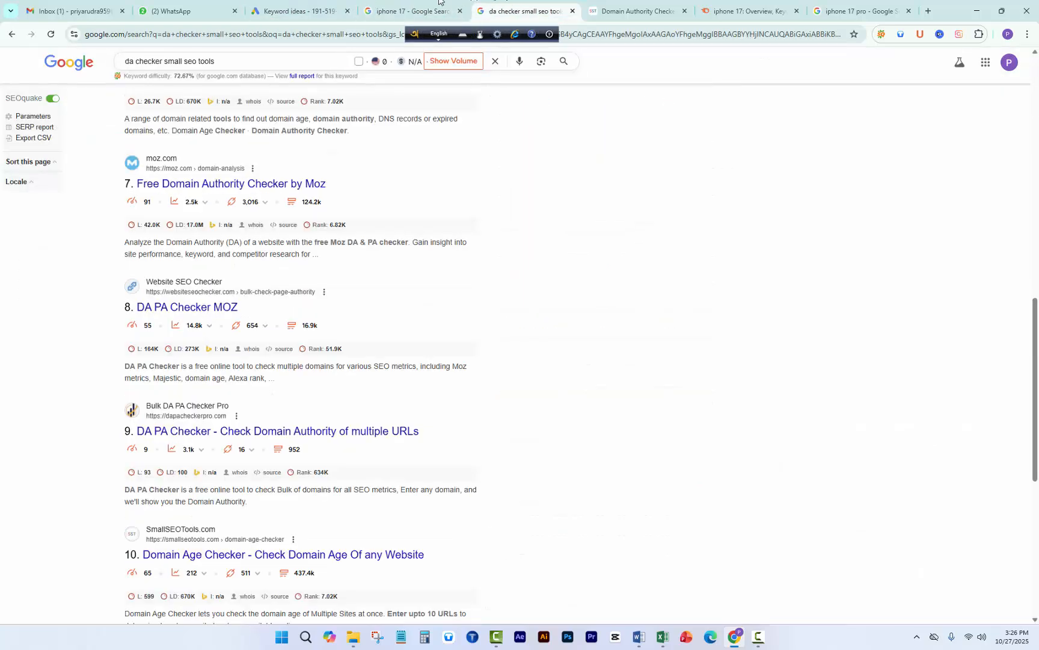
left_click(430, 4)
left_click(335, 3)
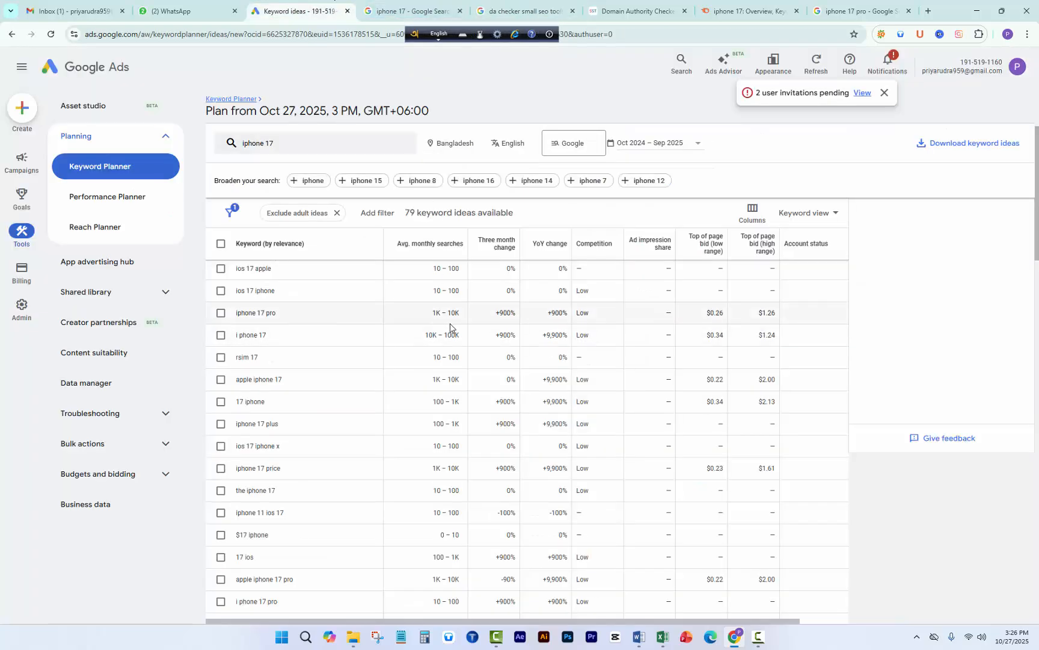
left_click_drag(585, 334, 580, 311)
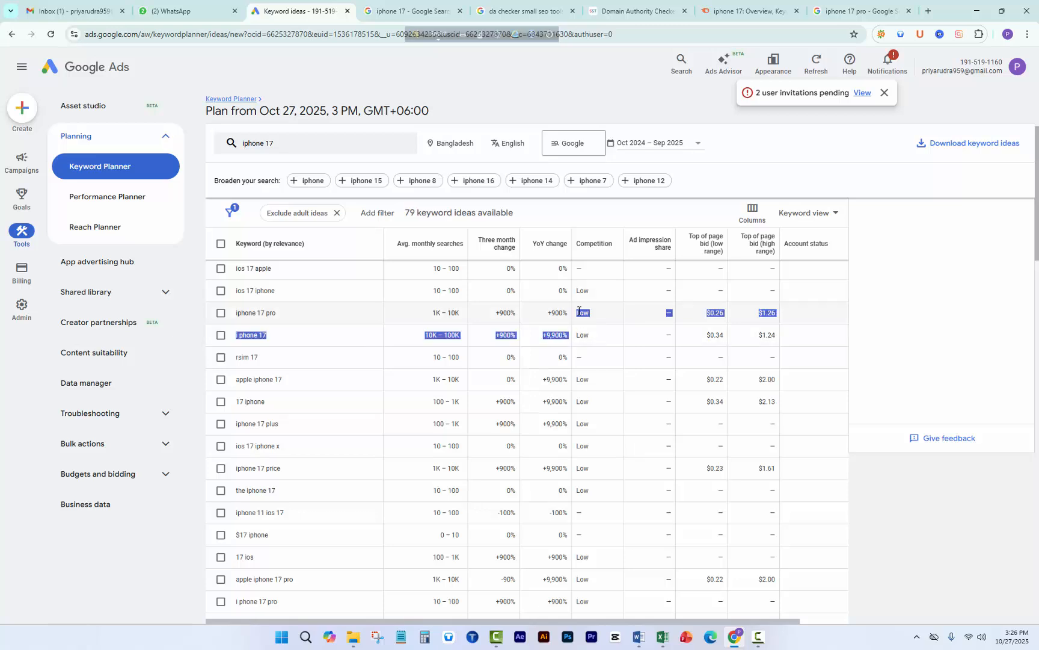
left_click(593, 319)
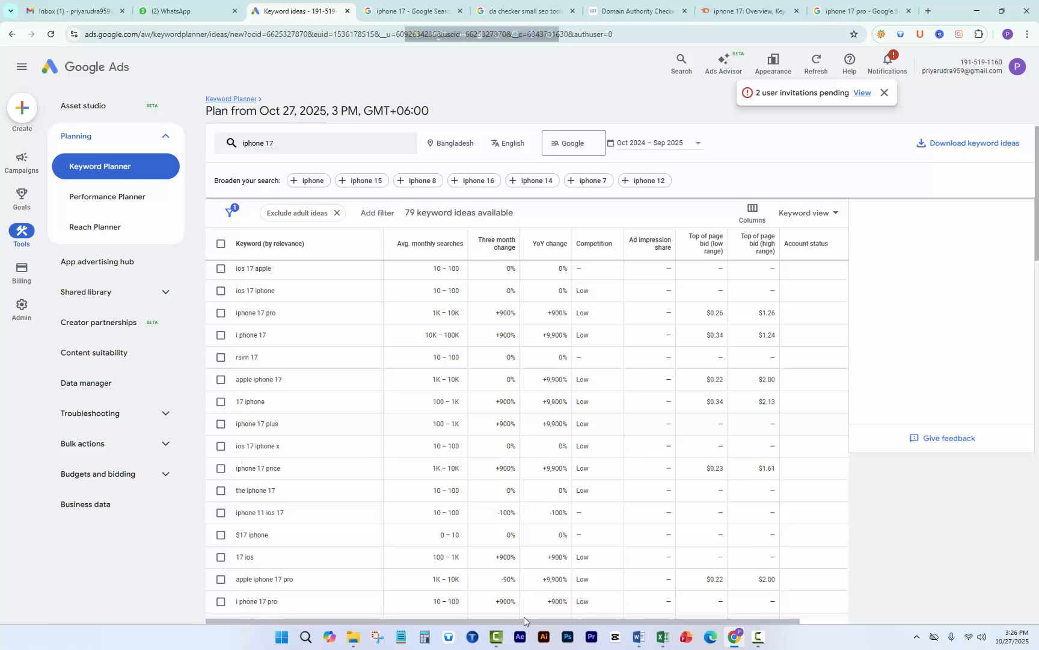
Capture the whole screen showing the Keyword Planner ideas with Snipping Tool and save it as 5 in the Job 1 Keyword Research folder
left_click(375, 638)
left_click(322, 28)
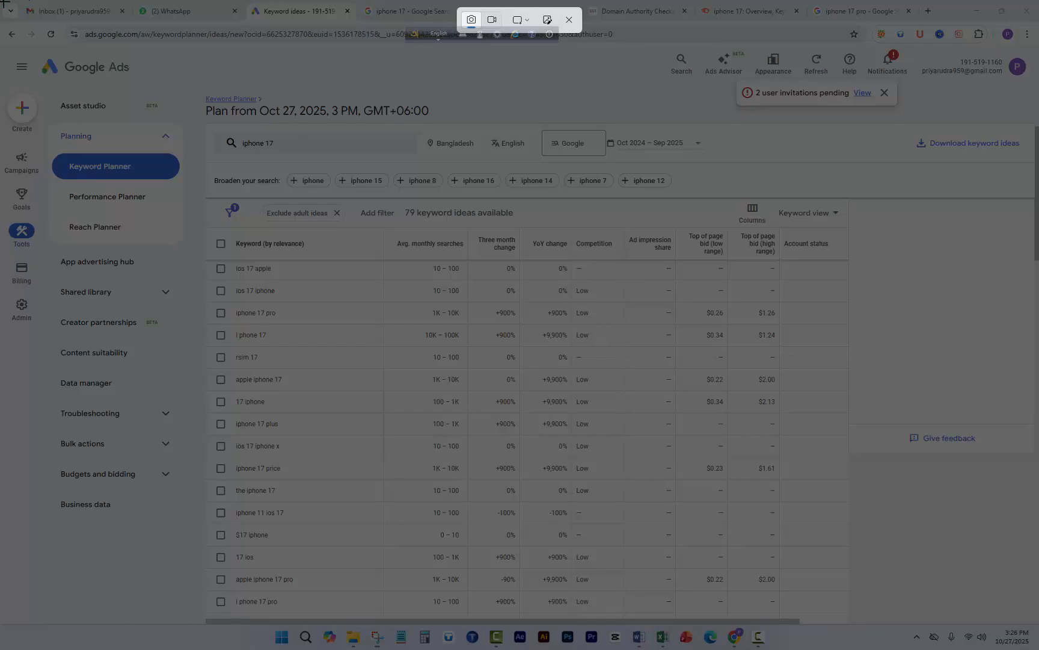
left_click_drag(5, 4, 1036, 648)
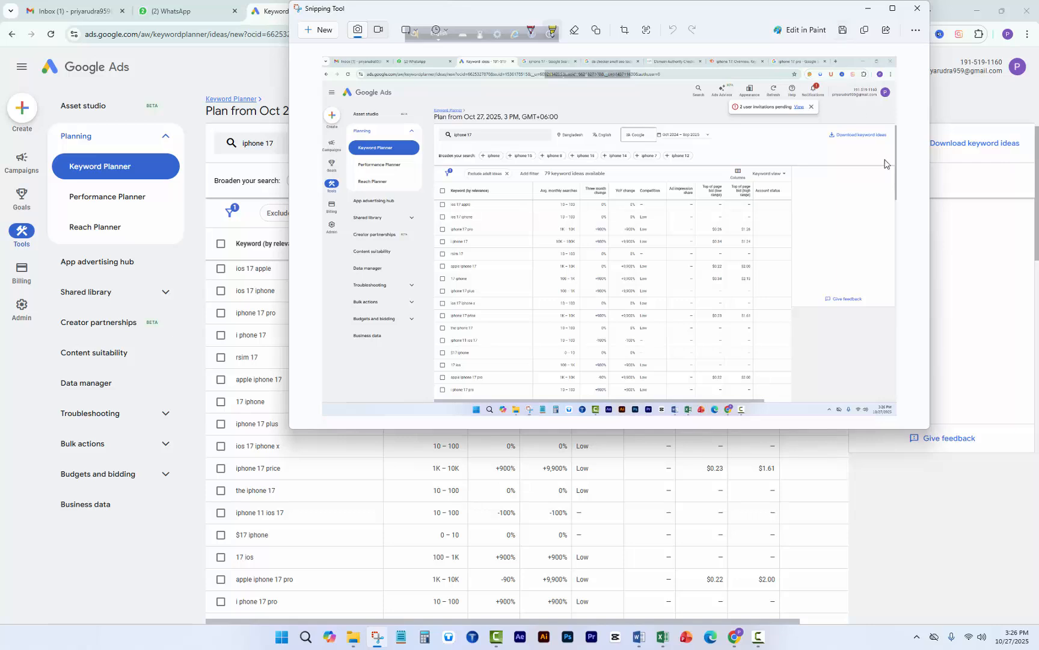
left_click(842, 31)
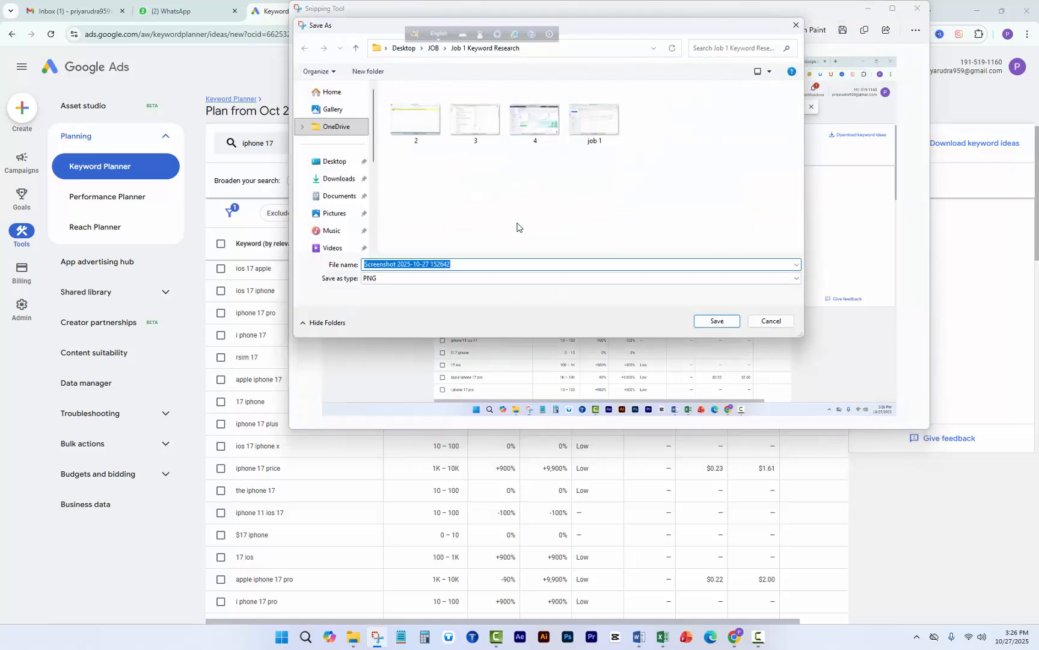
type("5")
key("Return")
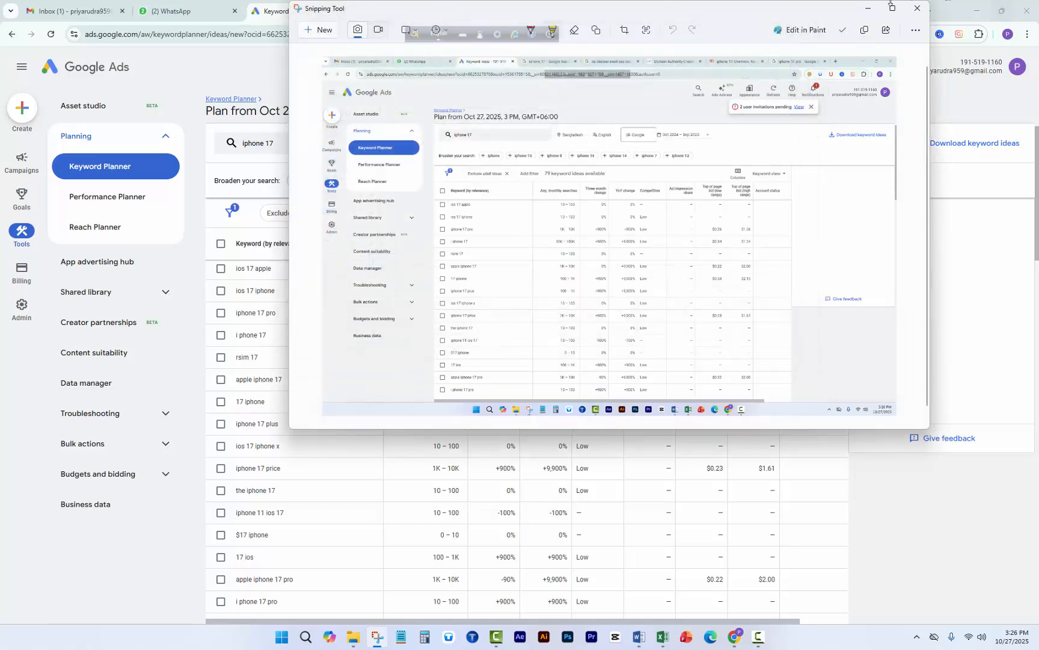
left_click(914, 13)
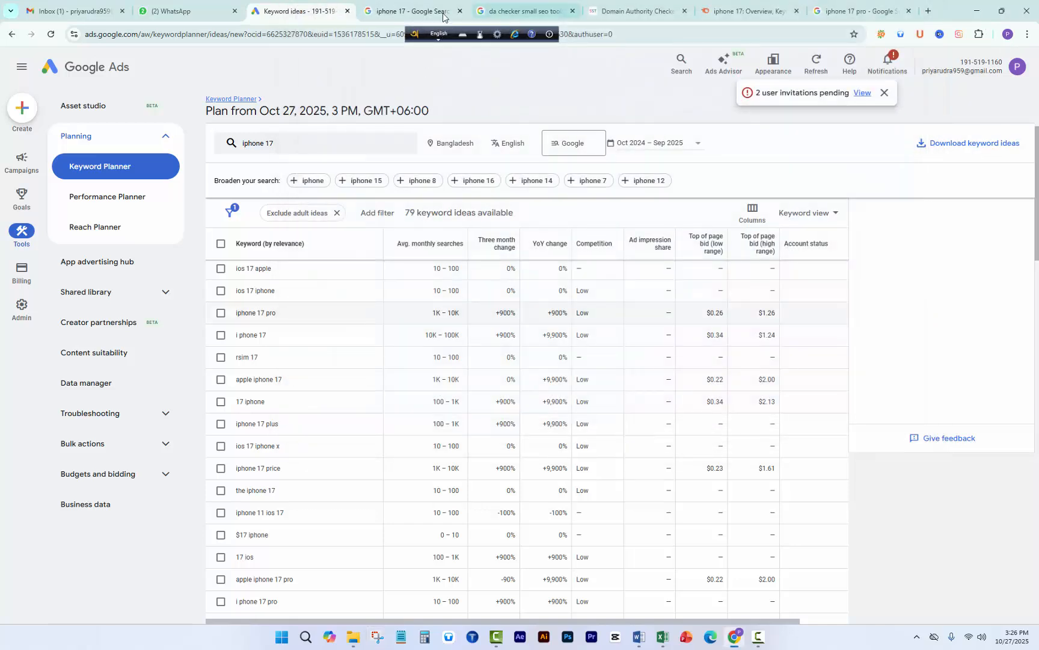
Review the open research pages, close the DA checker Google search, and bring up the Google results for "iphone 17 pro"
left_click(421, 11)
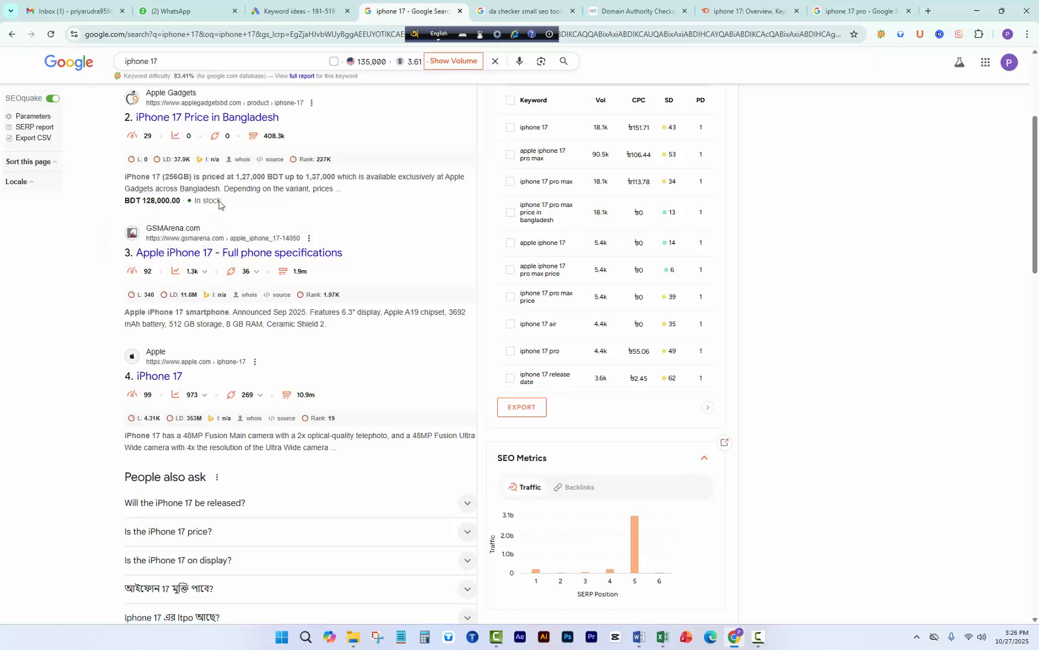
left_click(541, 13)
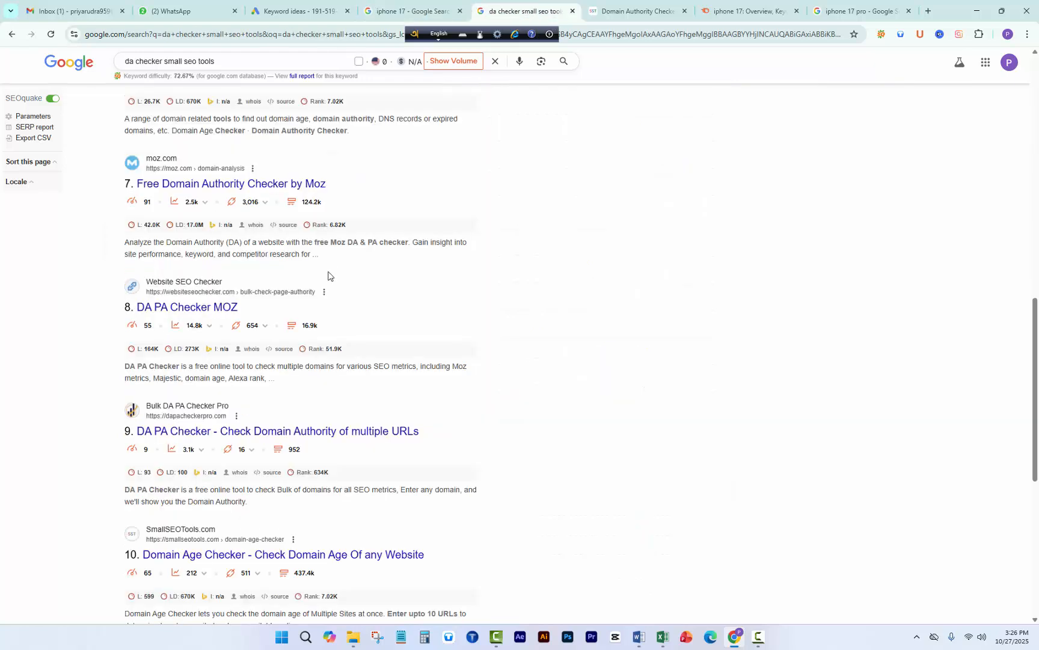
left_click(624, 15)
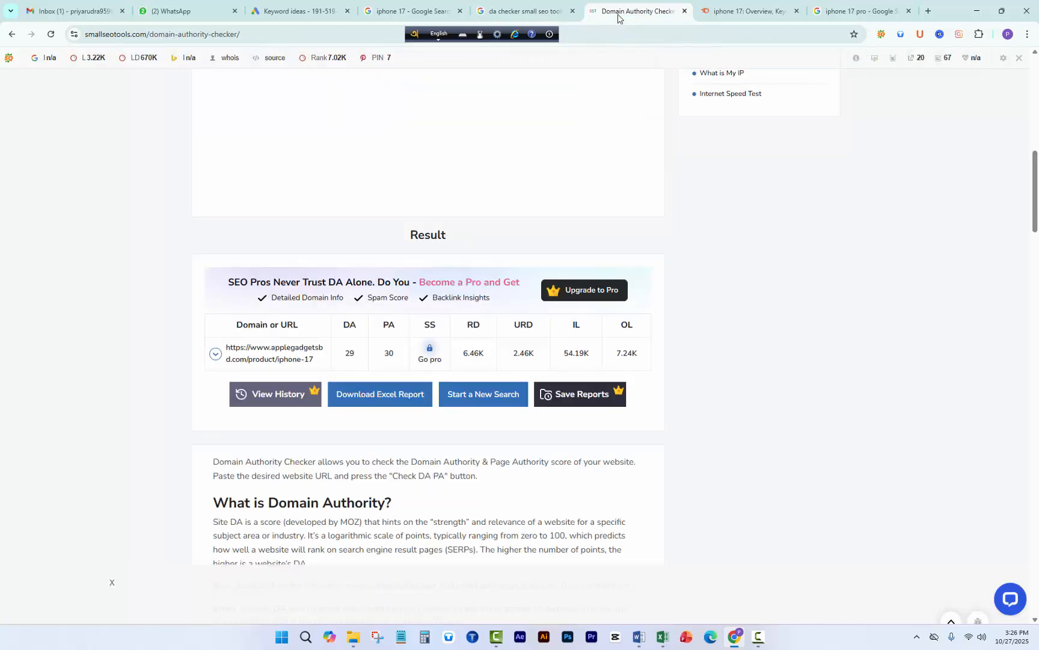
left_click(572, 13)
left_click(661, 6)
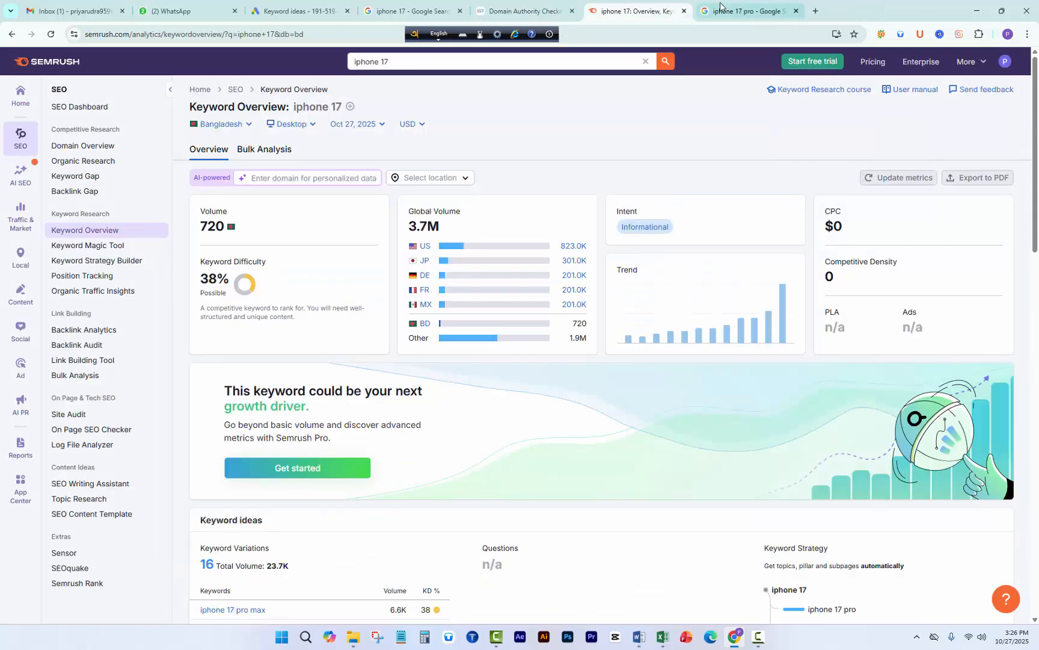
left_click(720, 7)
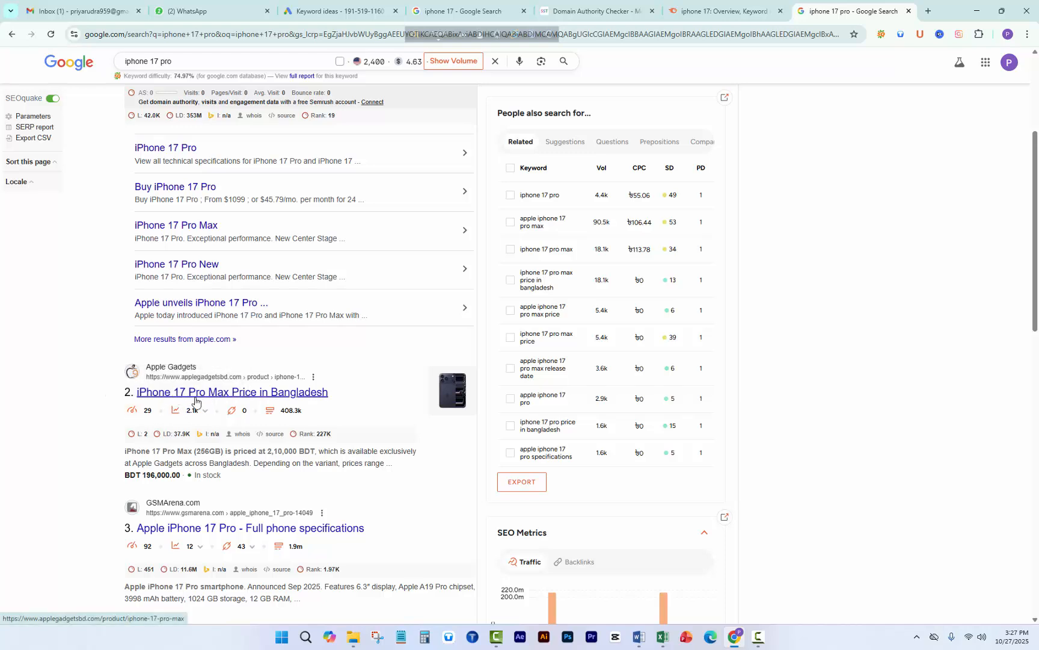
Capture the whole screen showing the "iphone 17 pro" Google results with Snipping Tool and save it as 6 in the Job 1 Keyword Research folder
left_click(377, 638)
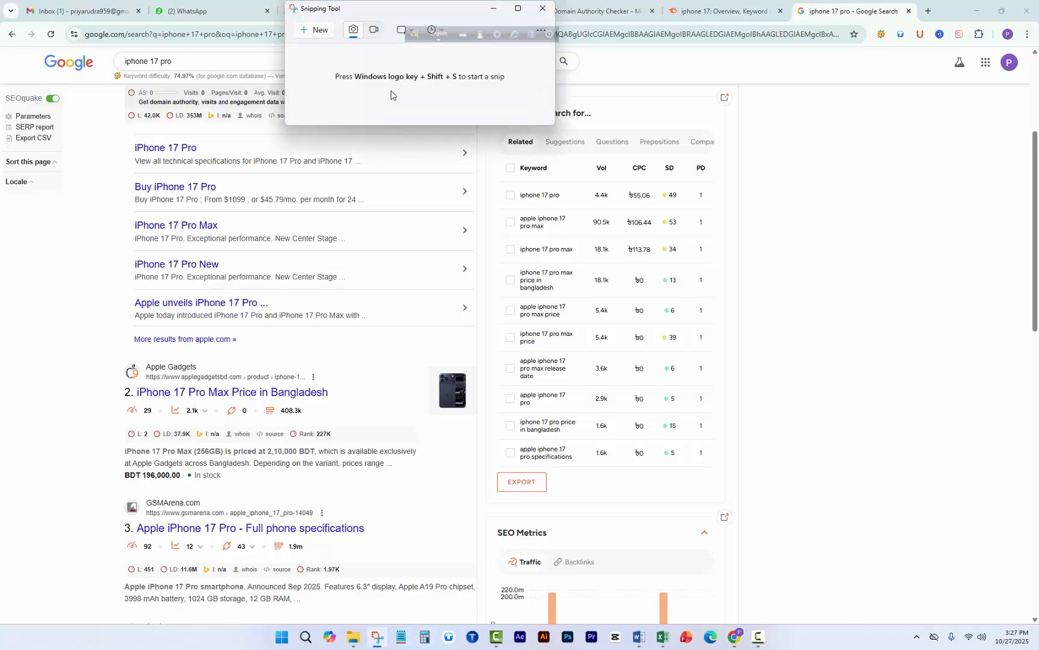
left_click(314, 30)
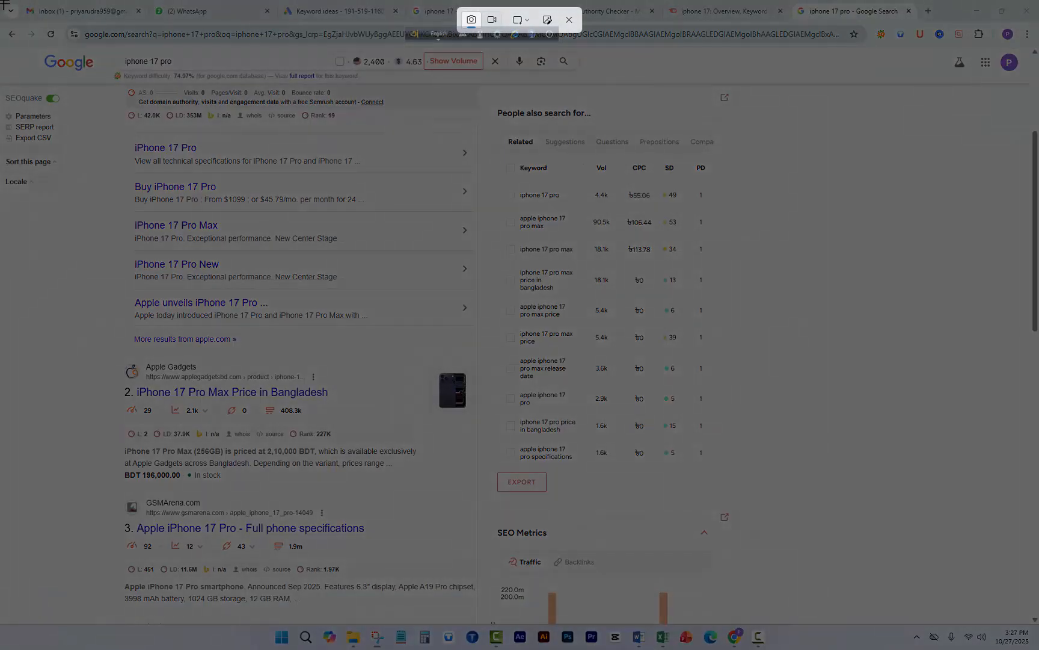
left_click_drag(4, 5, 1038, 648)
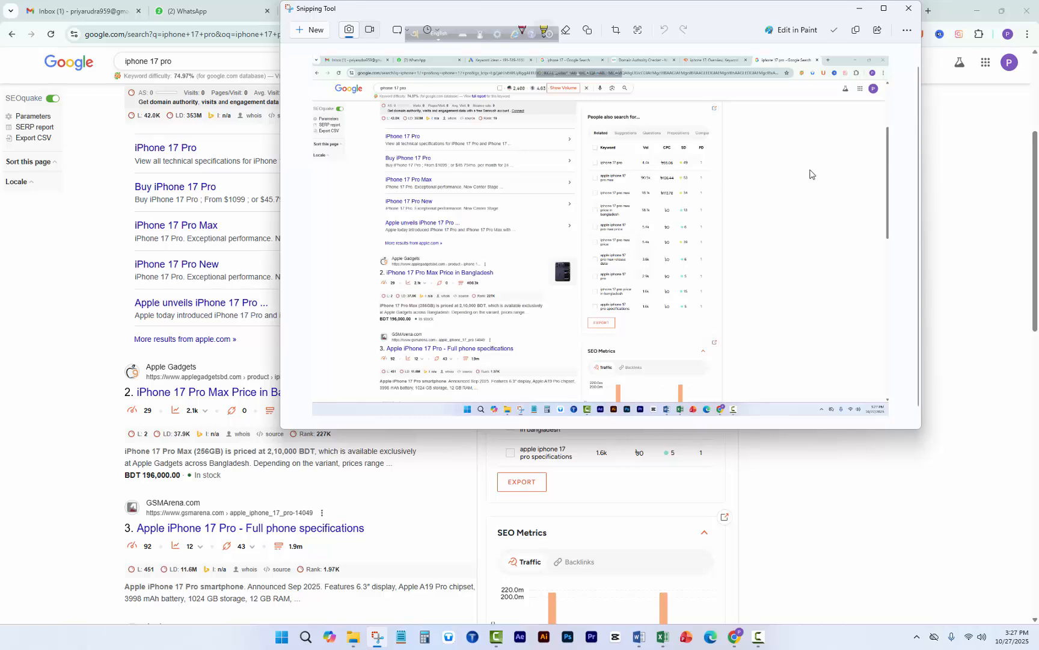
left_click(833, 29)
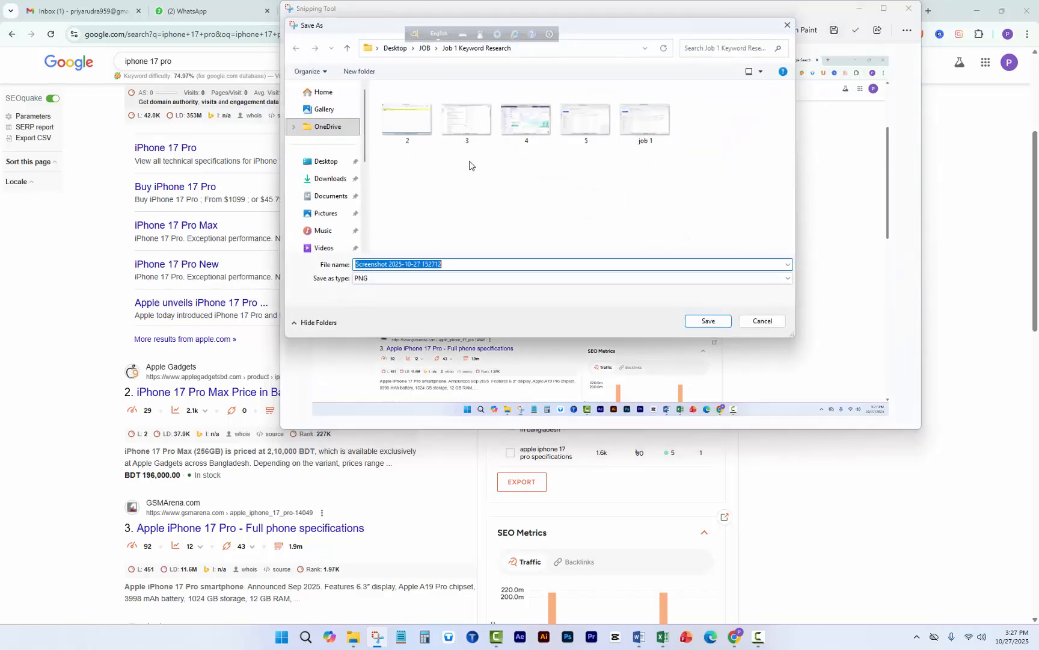
type("6")
key("Return")
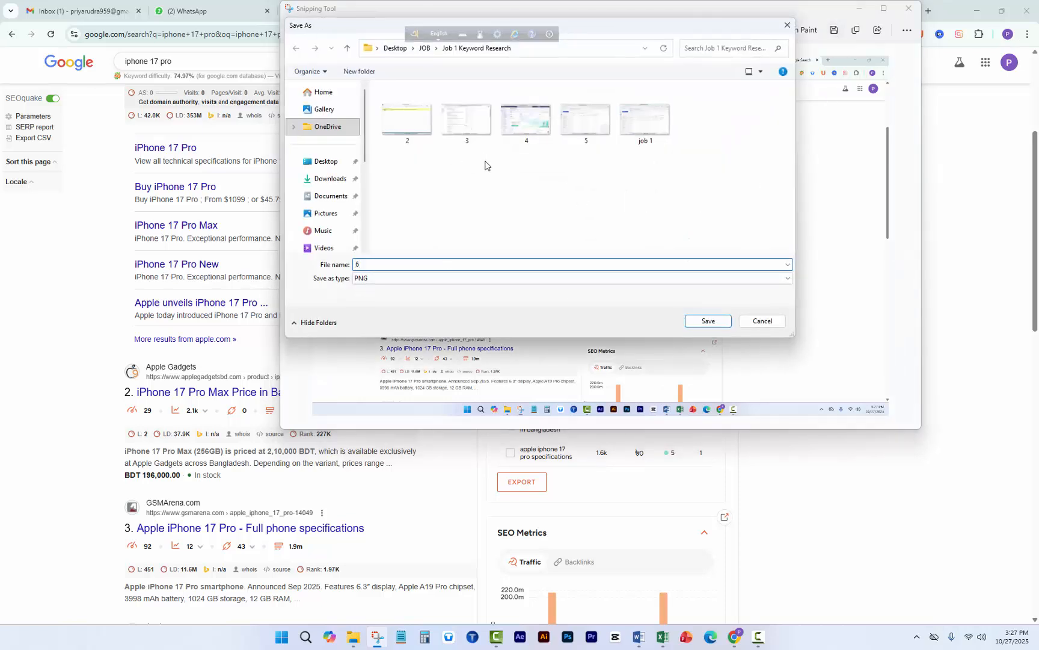
left_click(909, 9)
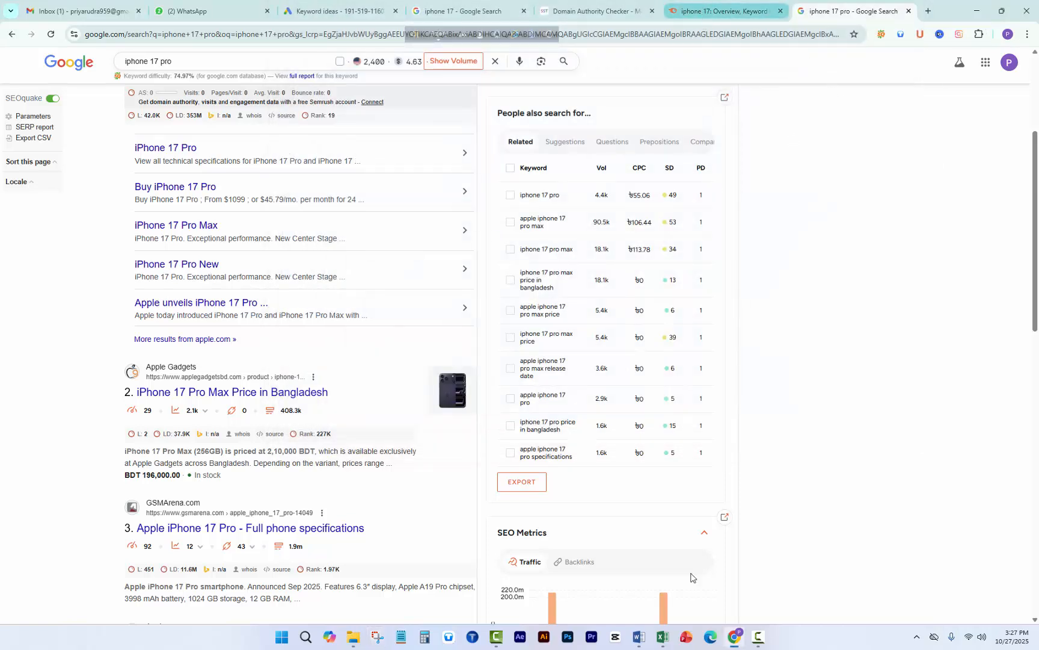
Check the keyword difficulty column in the Excel sheet, then open a blank Keyword Overview search in Semrush
left_click(662, 637)
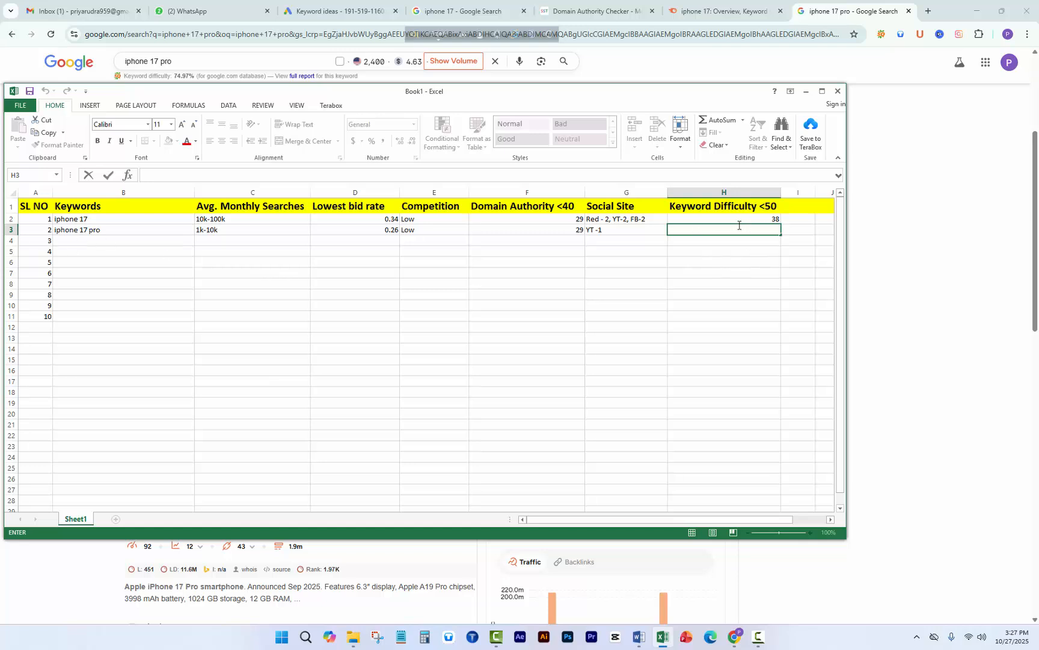
left_click(755, 11)
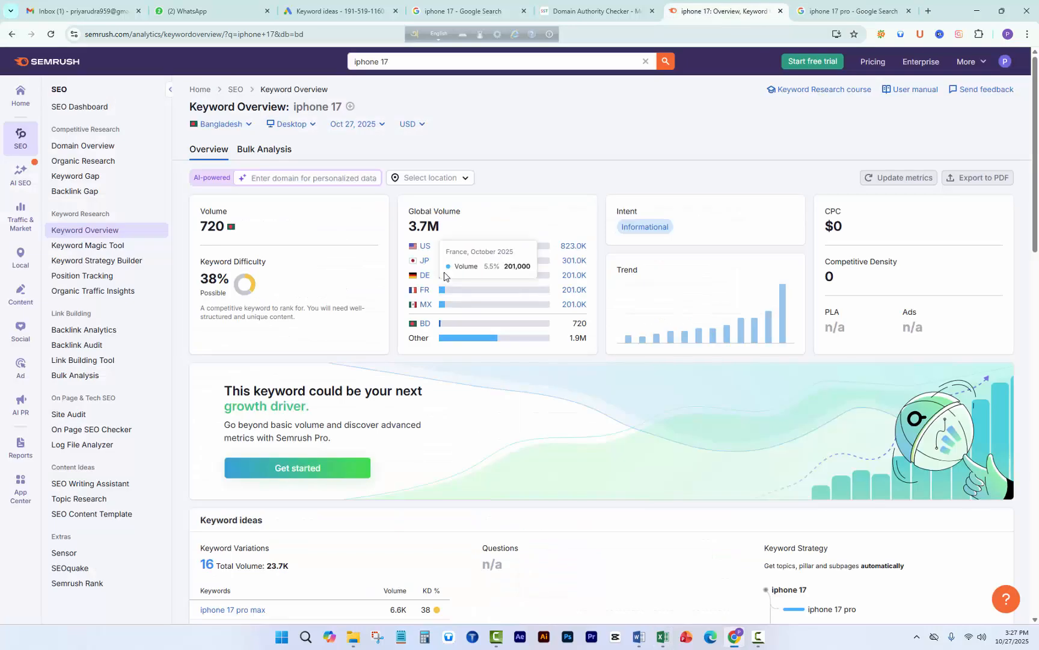
left_click(235, 90)
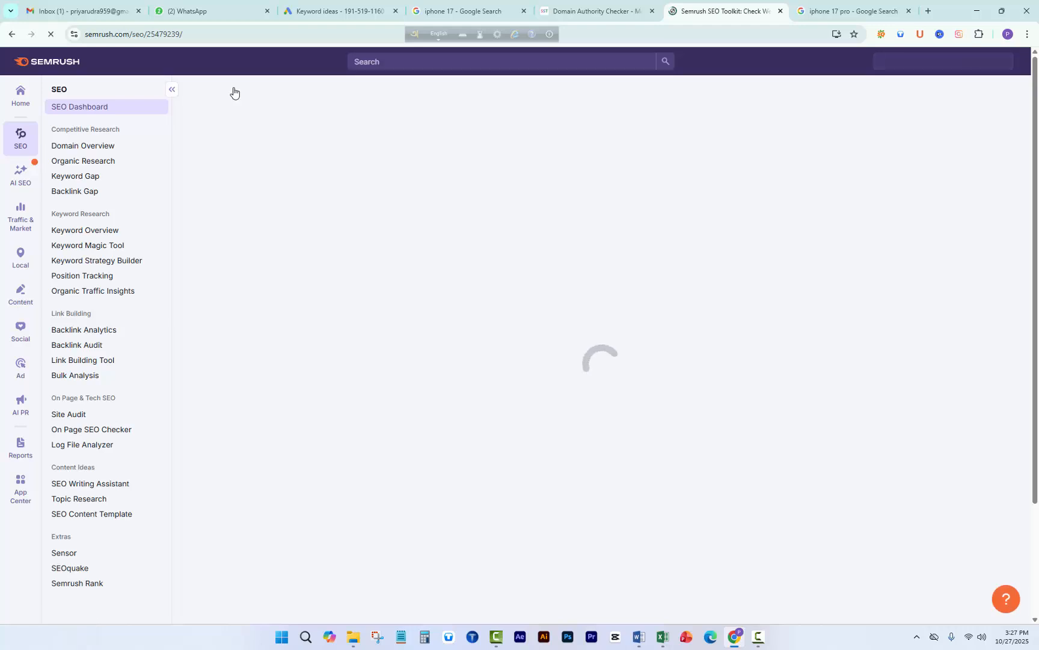
left_click(109, 232)
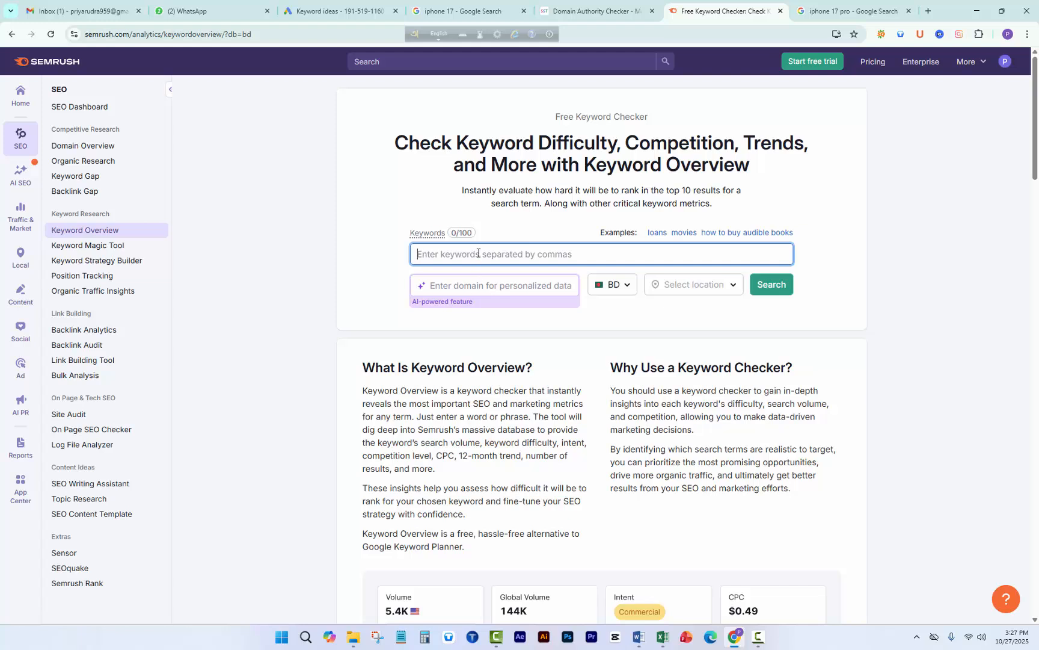
key("Return")
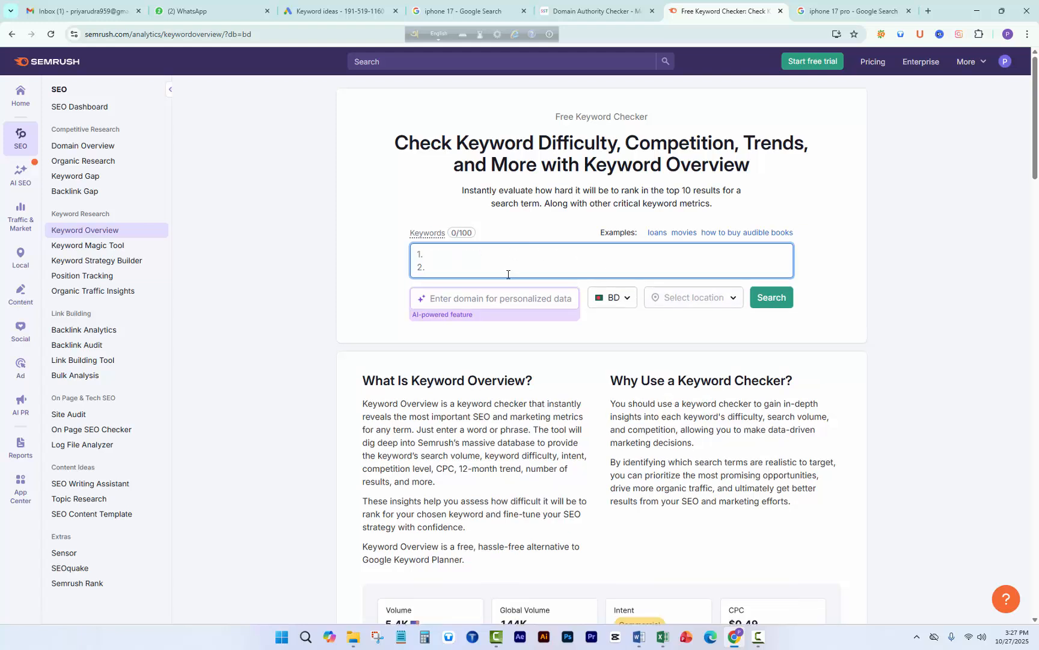
key("BackSpace")
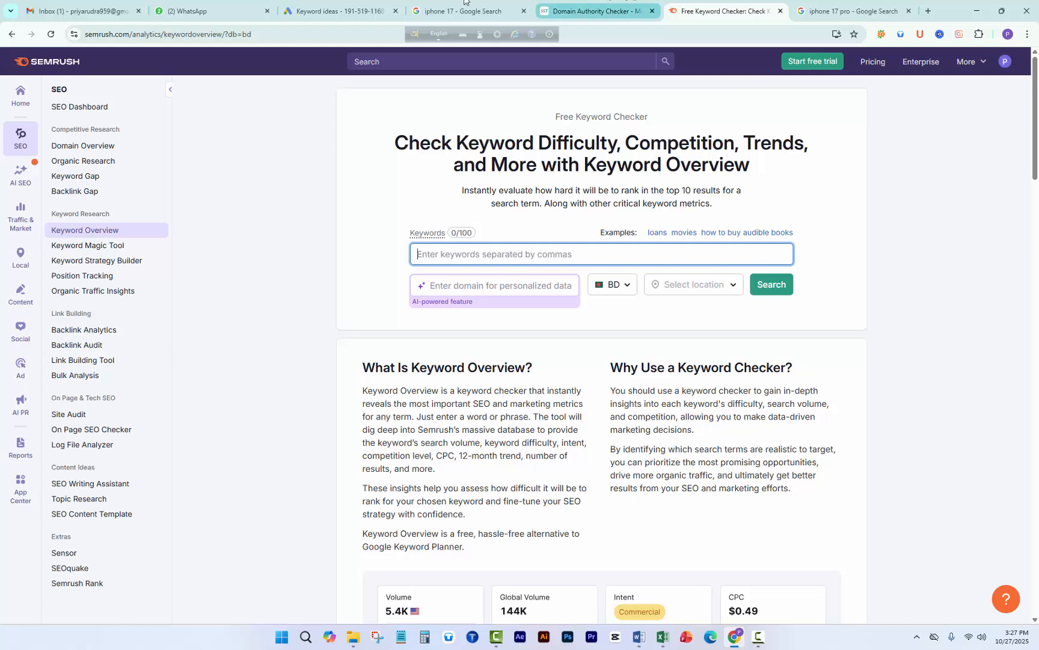
Copy "iphone 17 pro" from cell B3 of the Excel sheet and enter it as the only keyword in Semrush's Keyword Overview
left_click(662, 636)
left_click(103, 232)
double_click(104, 231)
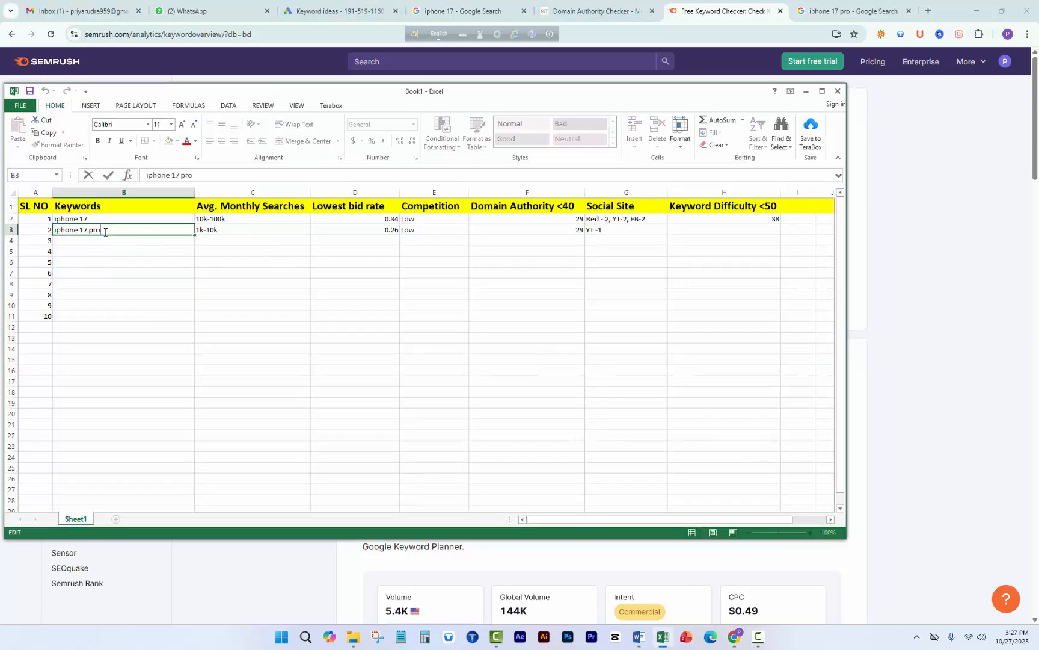
left_click_drag(104, 230, 55, 231)
key("ctrl+c")
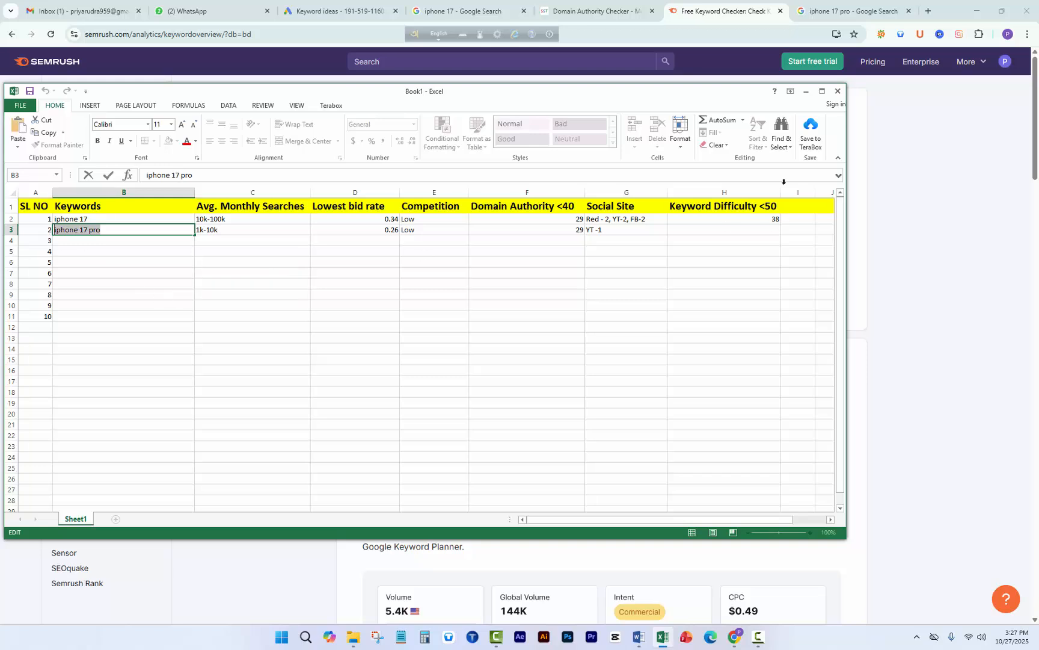
key("alt+Tab")
key("ctrl+v")
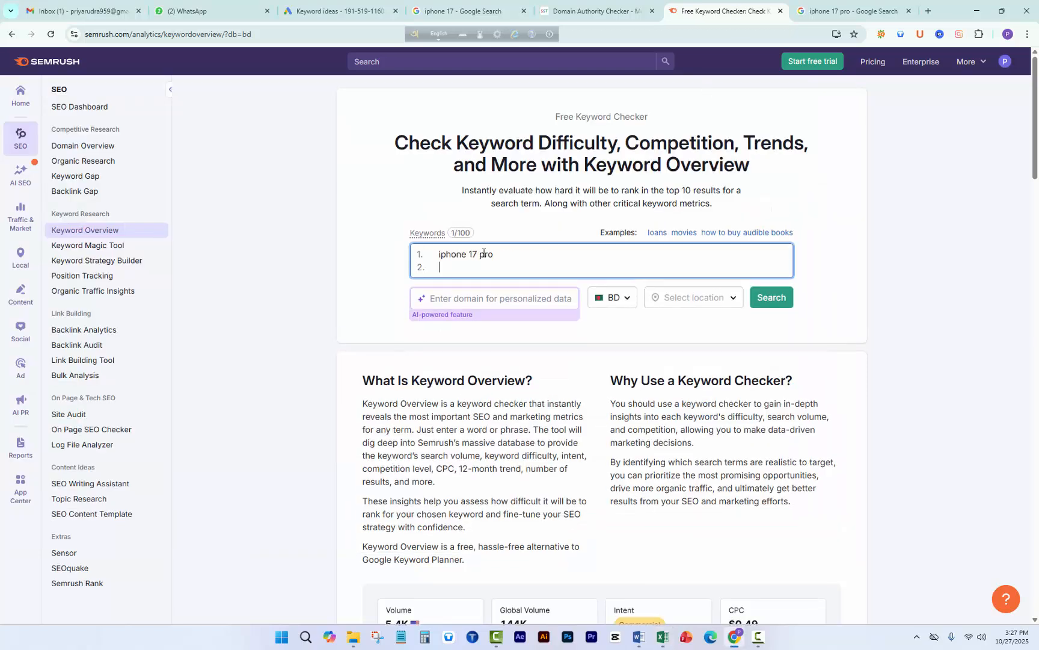
key("BackSpace")
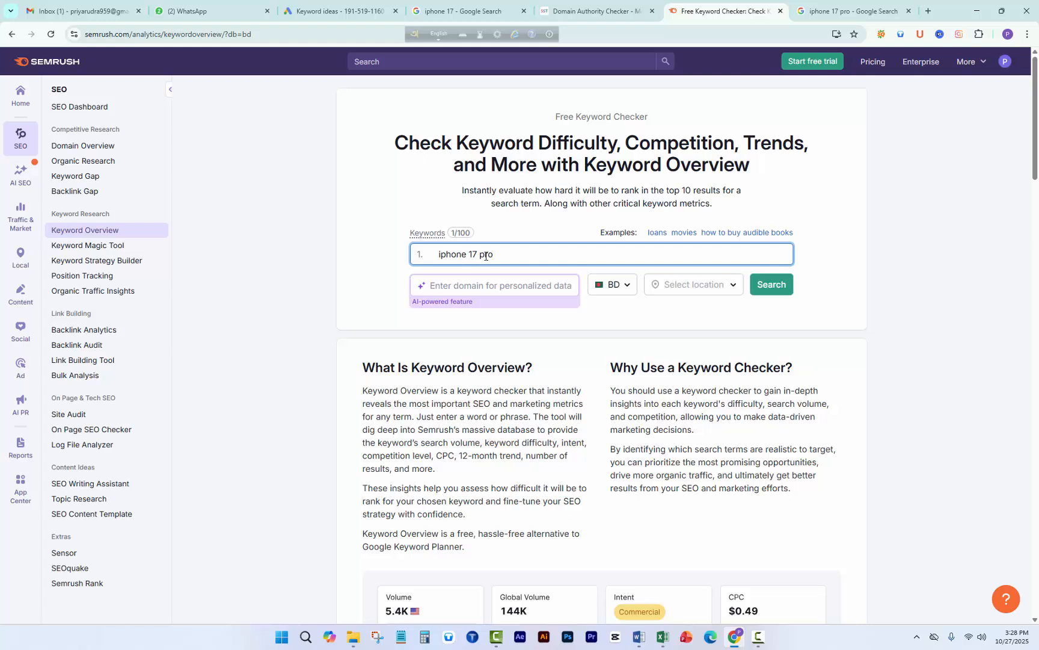
Run the Semrush Keyword Overview for "iphone 17 pro" and review its difficulty, keyword ideas and SERP analysis
left_click(779, 289)
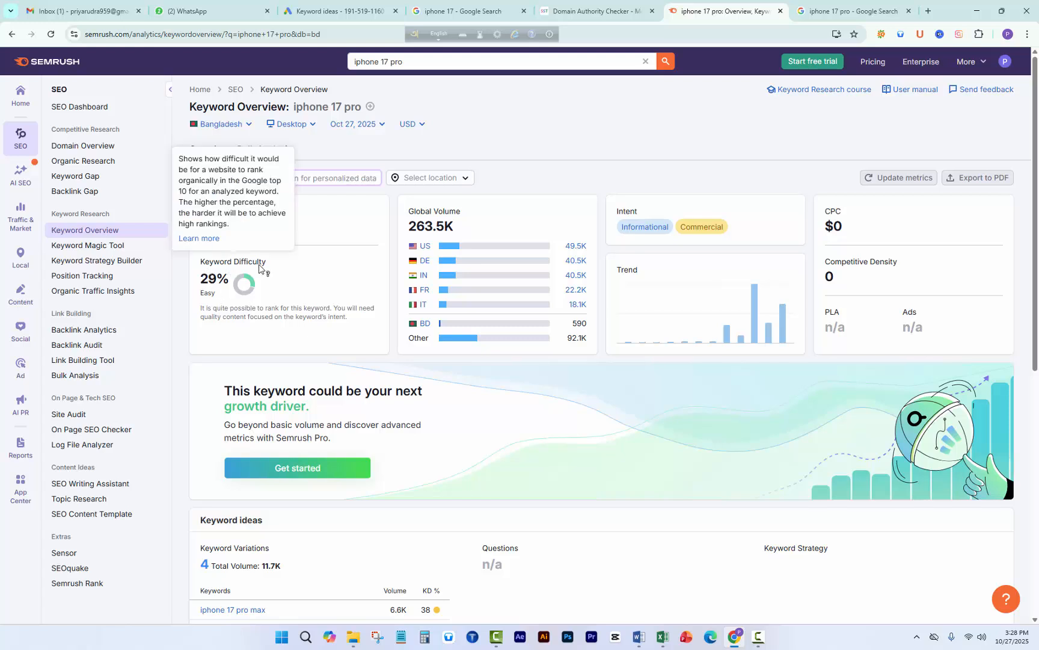
scroll(391, 400, "down", 3)
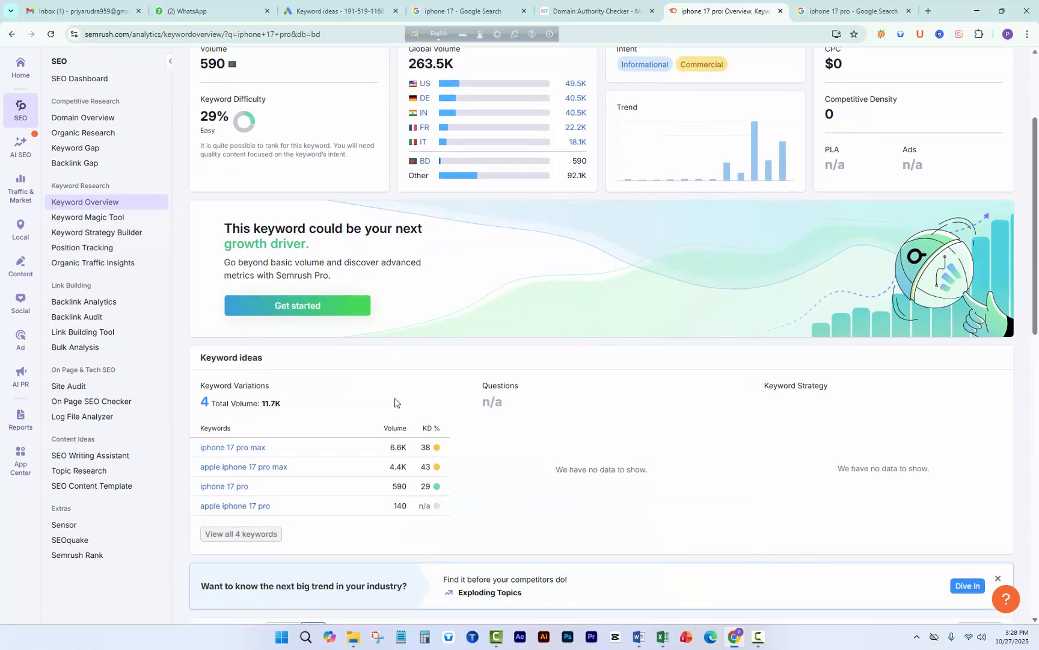
scroll(456, 462, "down", 1)
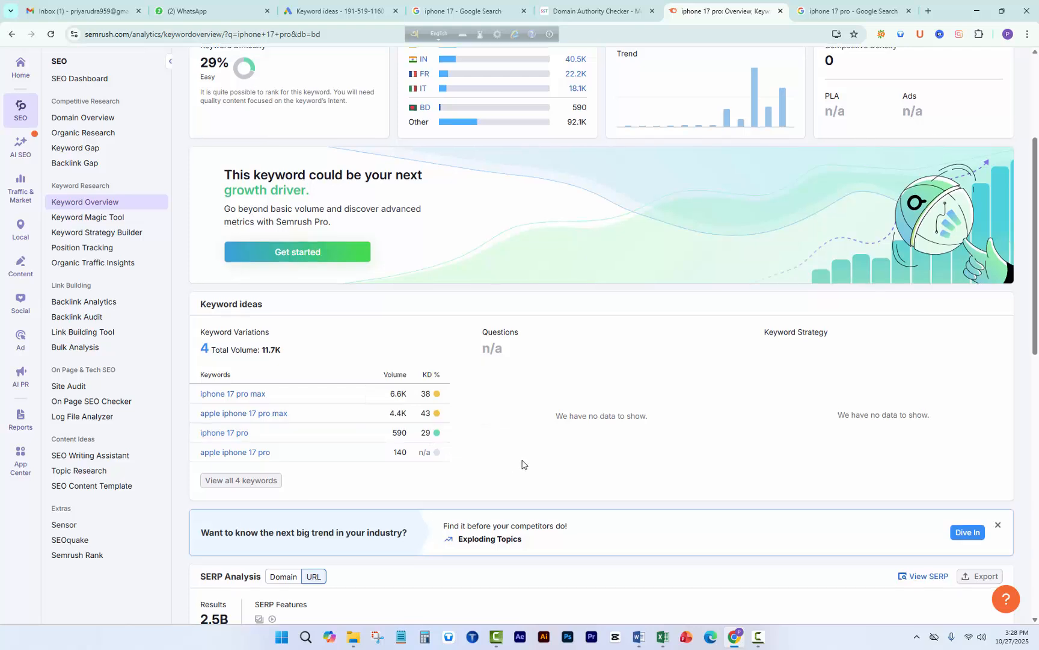
scroll(541, 468, "up", 3)
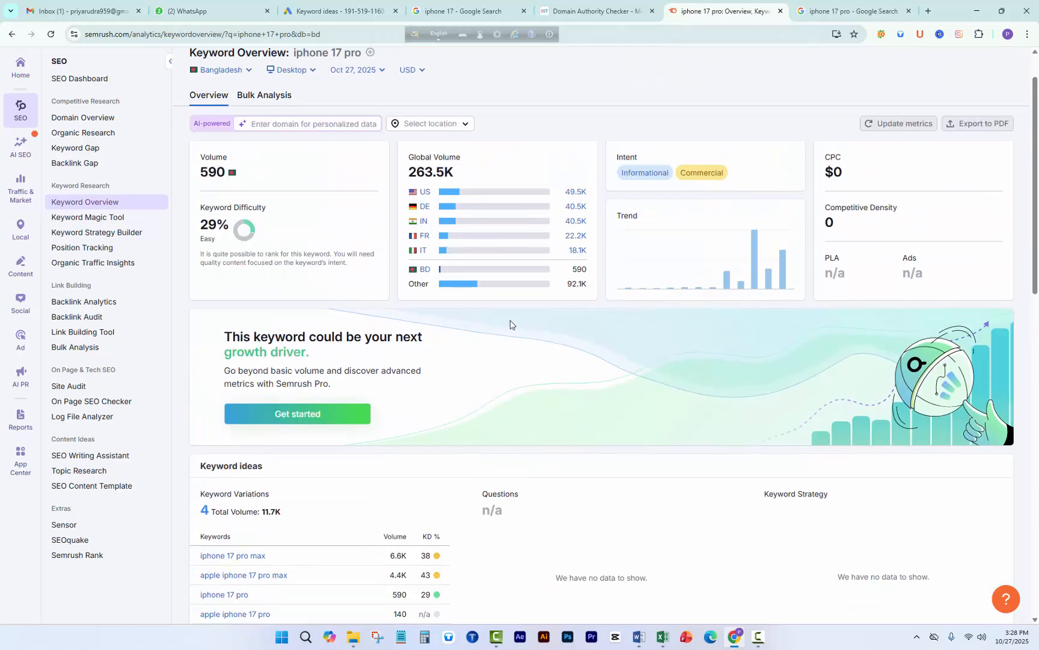
scroll(510, 325, "down", 6)
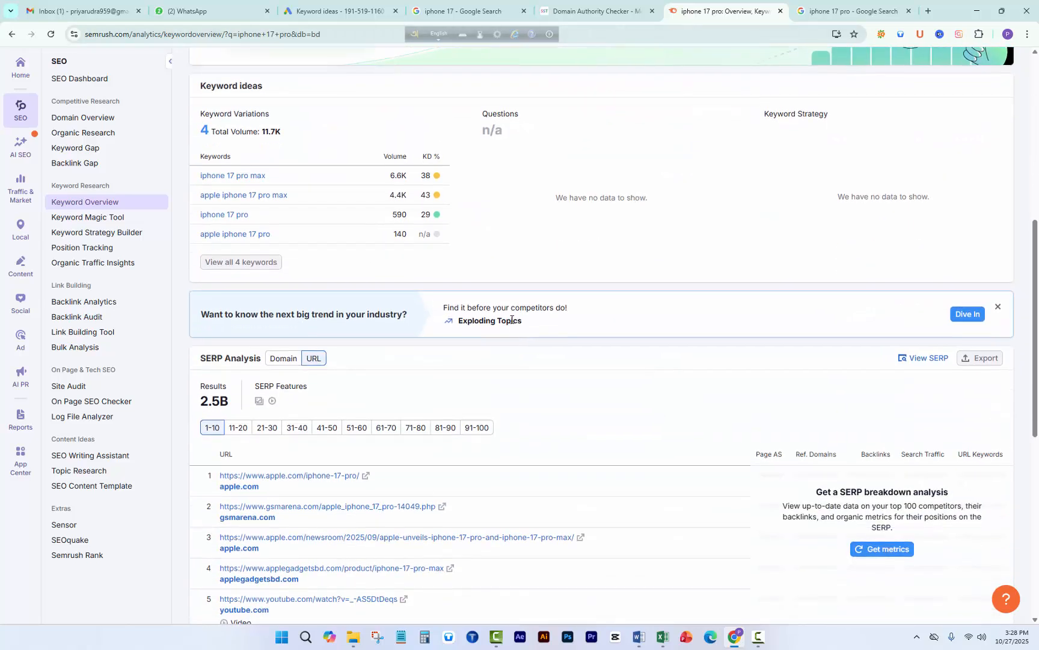
scroll(511, 320, "down", 1)
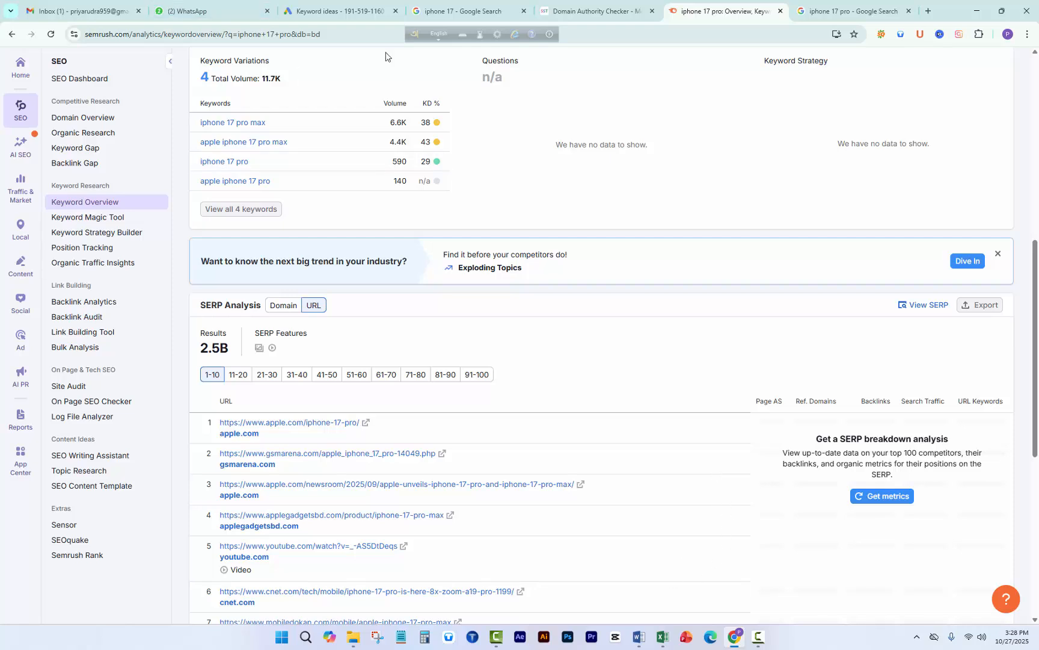
Capture the whole screen showing the Semrush overview with Snipping Tool and save it as 7 in the Job 1 Keyword Research folder
left_click(378, 635)
left_click(304, 31)
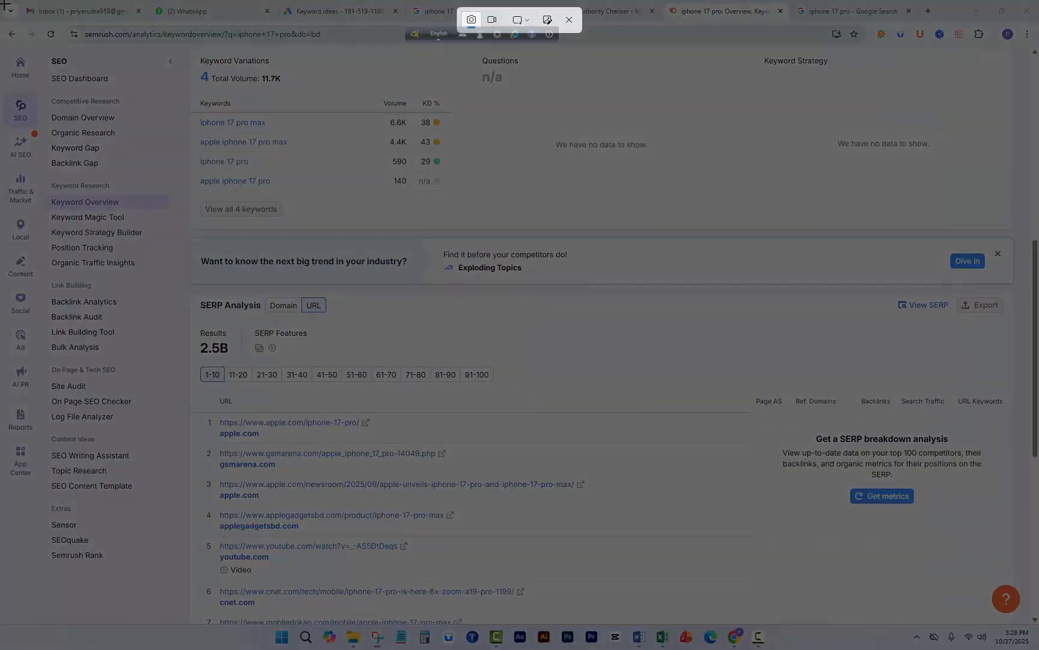
left_click_drag(3, 2, 1030, 646)
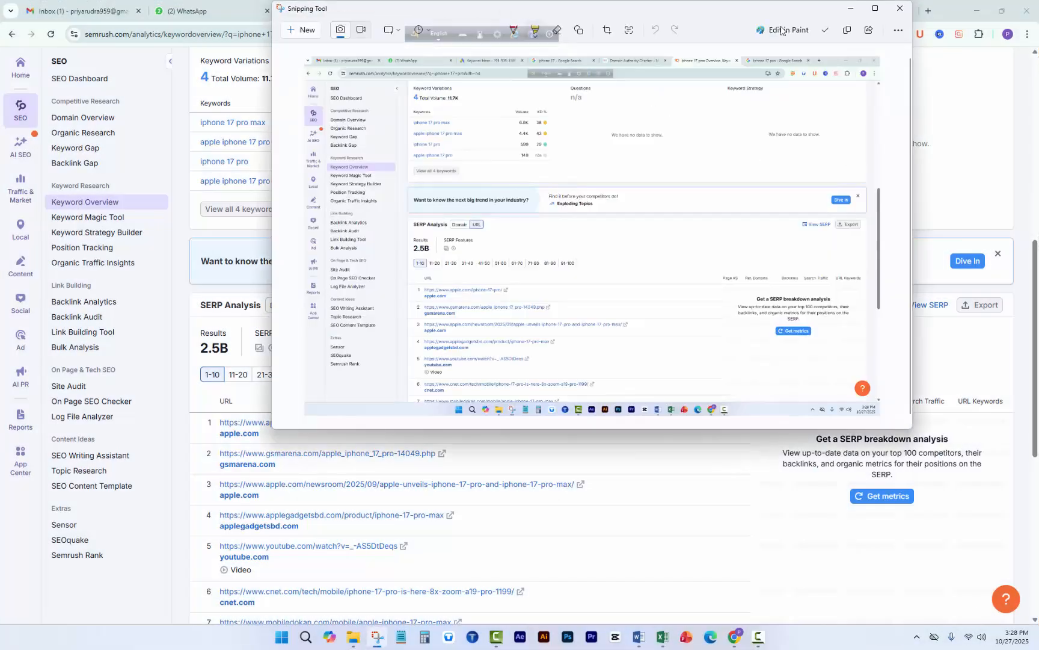
left_click(824, 32)
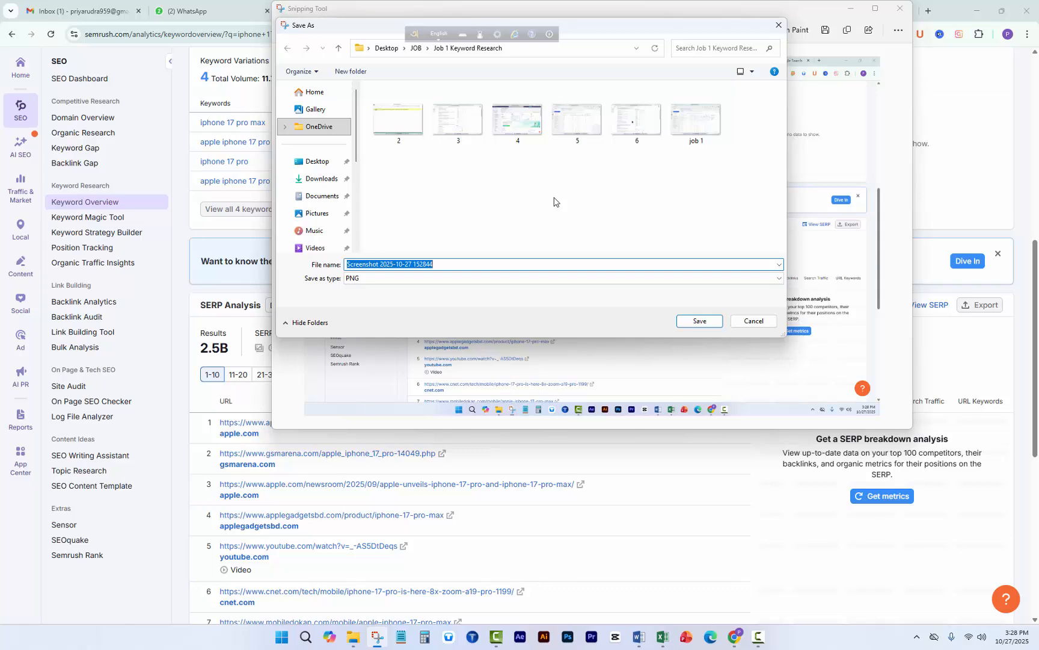
type("7")
key("Return")
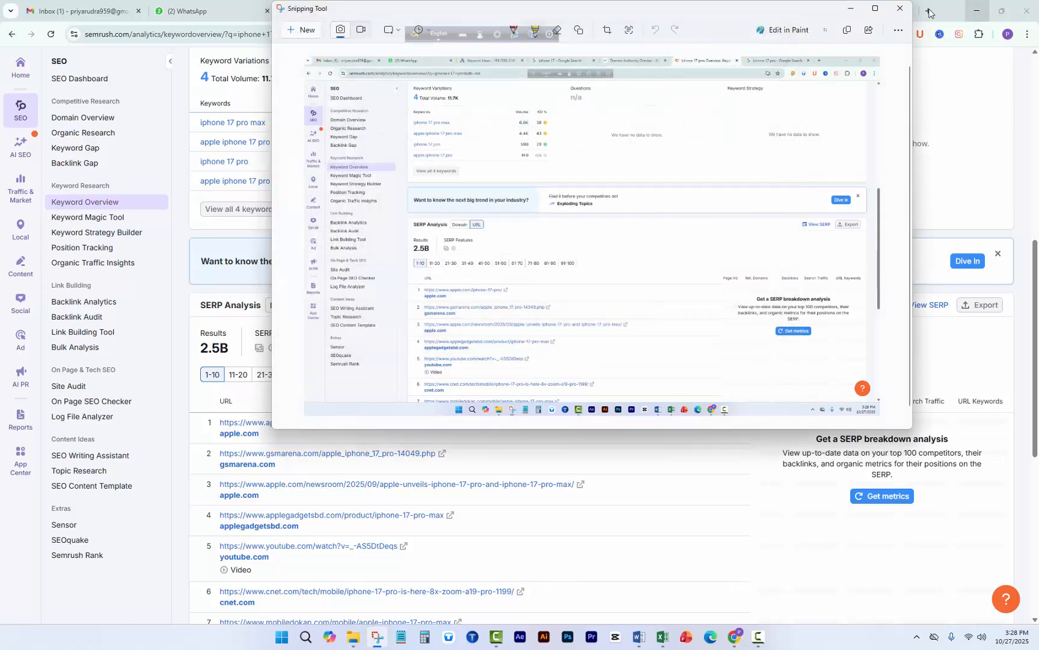
left_click(901, 9)
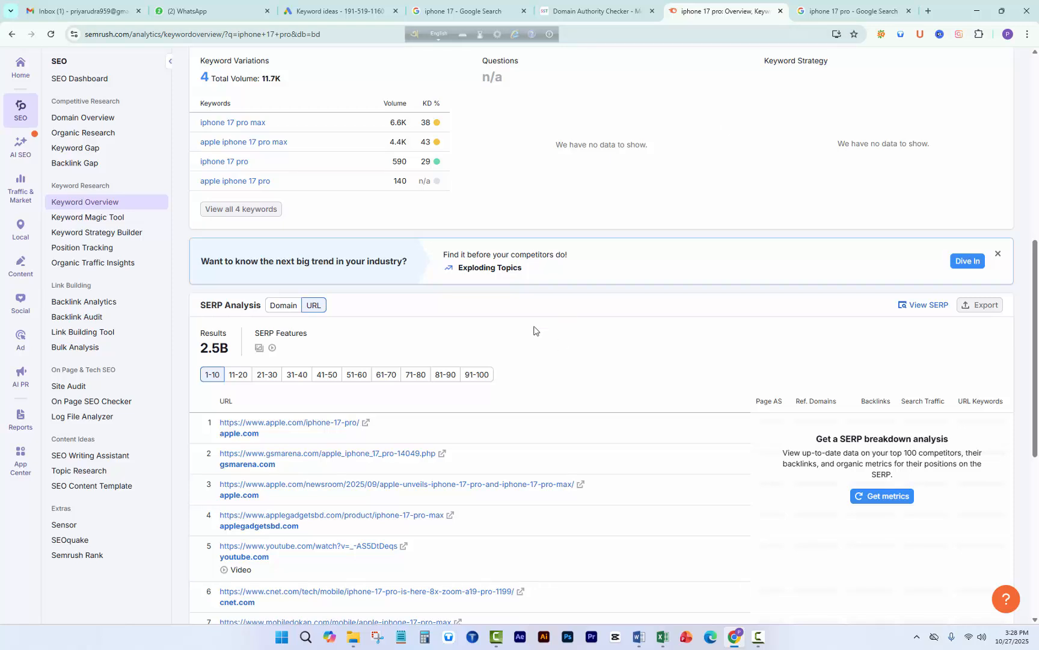
Recheck the keyword difficulty in Semrush and enter 29 for "iphone 17 pro" in cell H3 of the Excel sheet
scroll(364, 271, "up", 2)
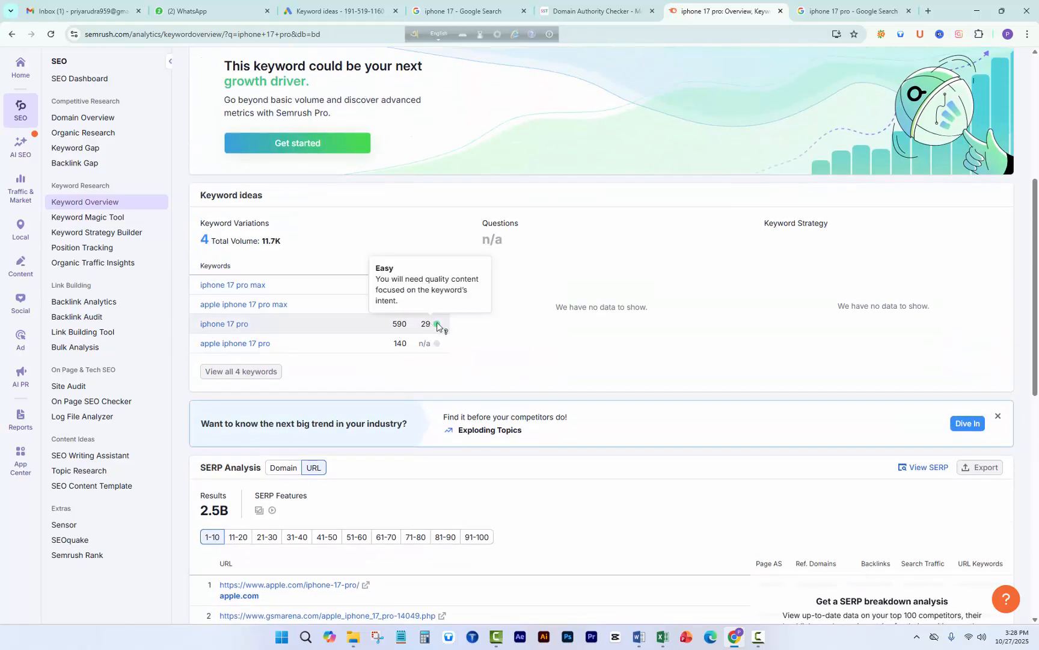
scroll(455, 322, "up", 1)
scroll(455, 325, "up", 5)
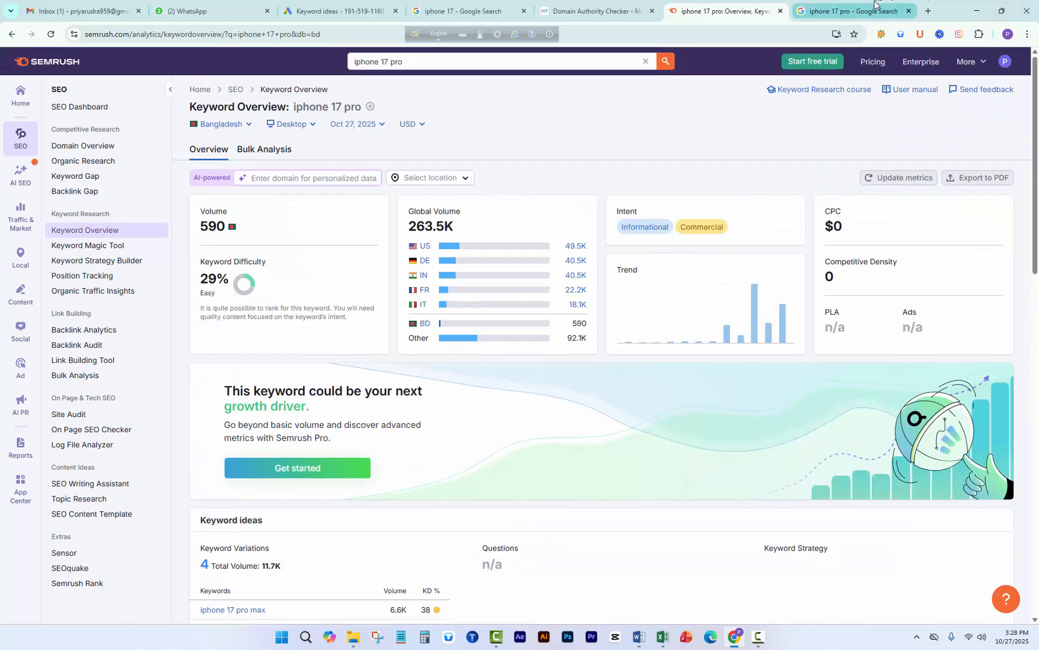
left_click(662, 636)
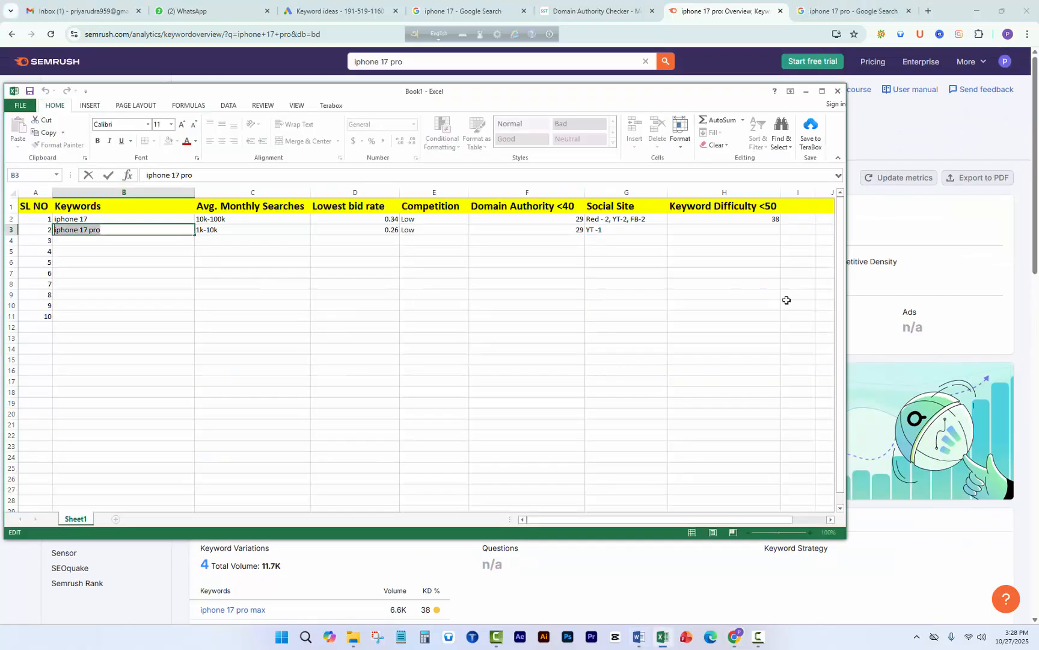
left_click(731, 231)
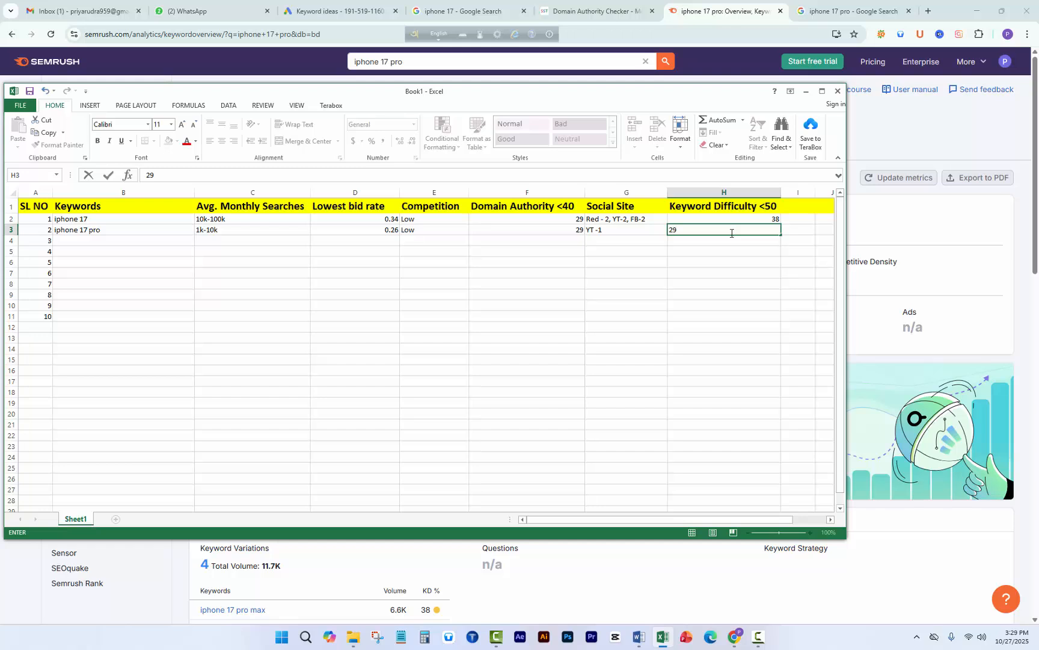
left_click(723, 262)
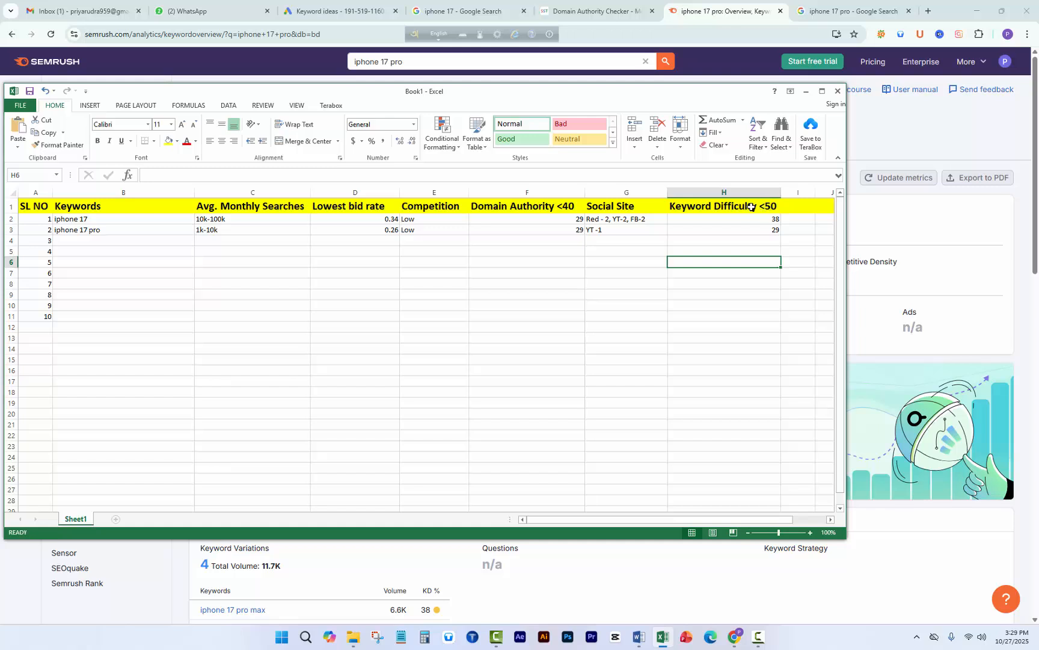
left_click_drag(774, 239, 782, 264)
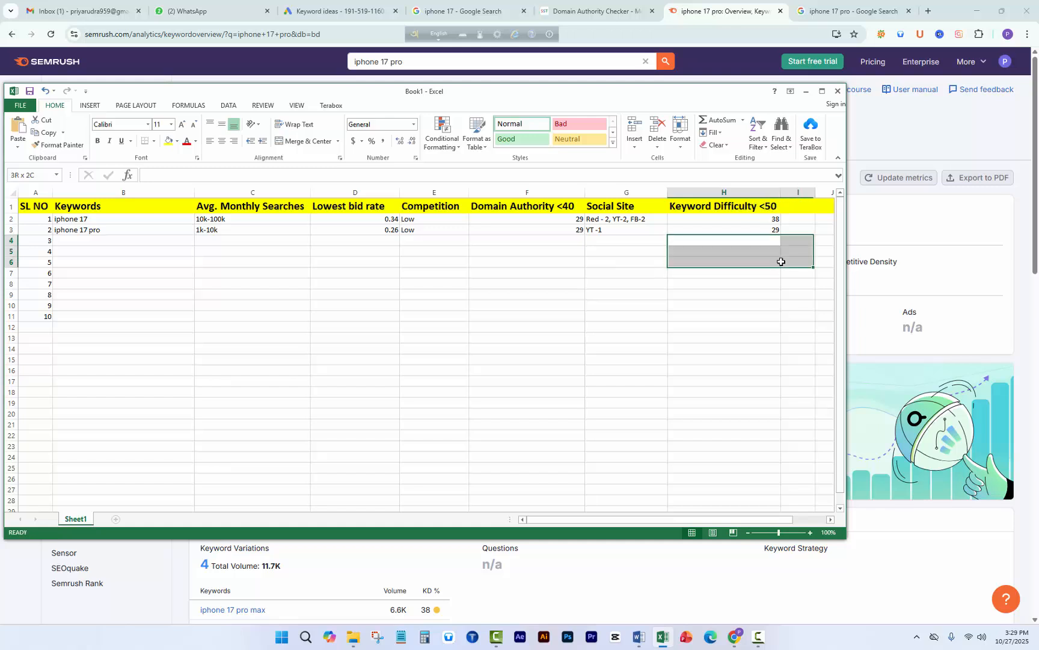
left_click(723, 314)
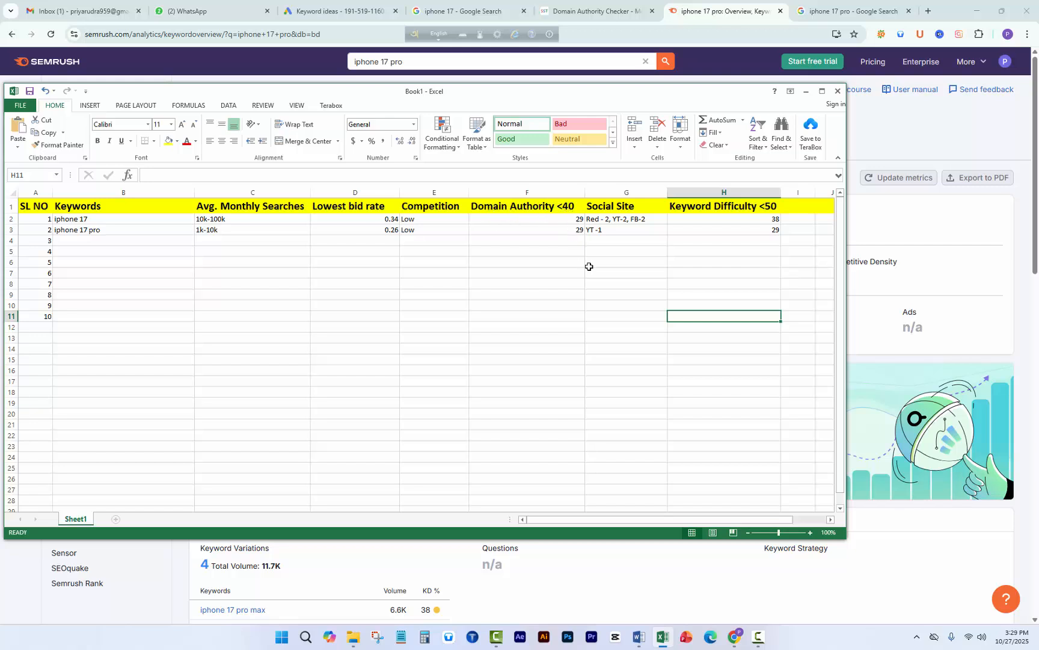
Copy the keyword "i phone 17" from the Google Ads Keyword Planner ideas into cell B4 of the Excel sheet
left_click(96, 243)
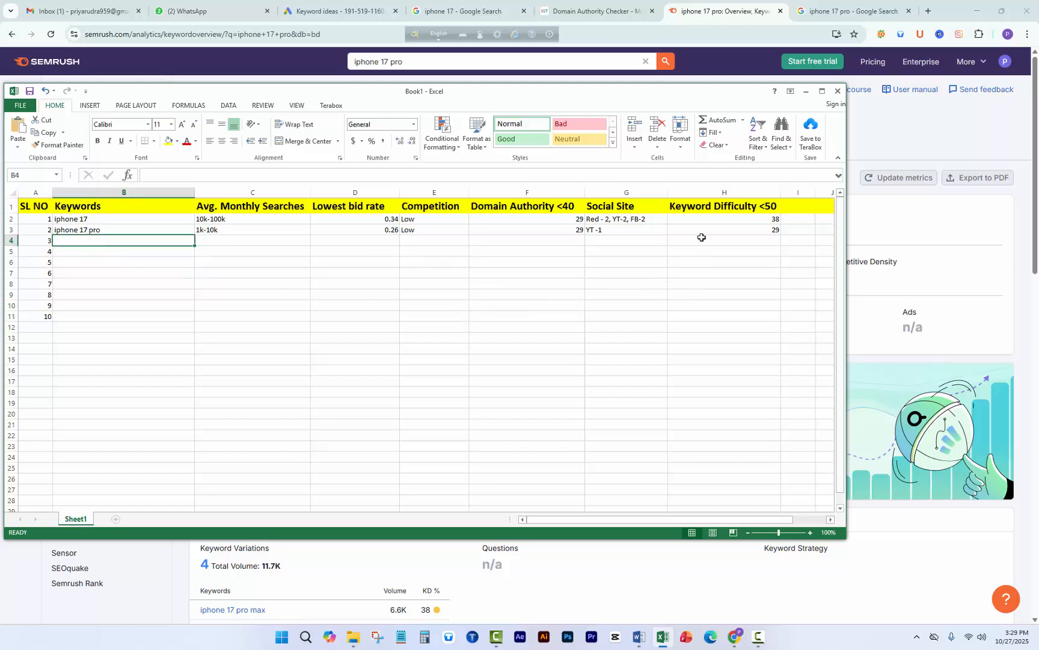
left_click(859, 12)
left_click(769, 12)
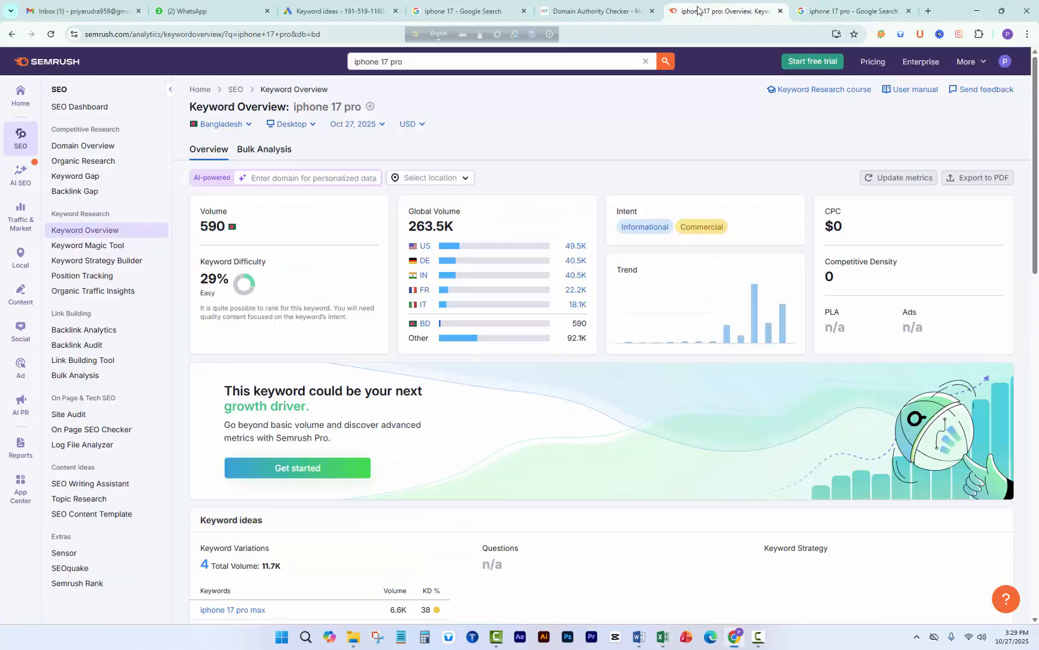
left_click(589, 10)
left_click(741, 9)
left_click(337, 11)
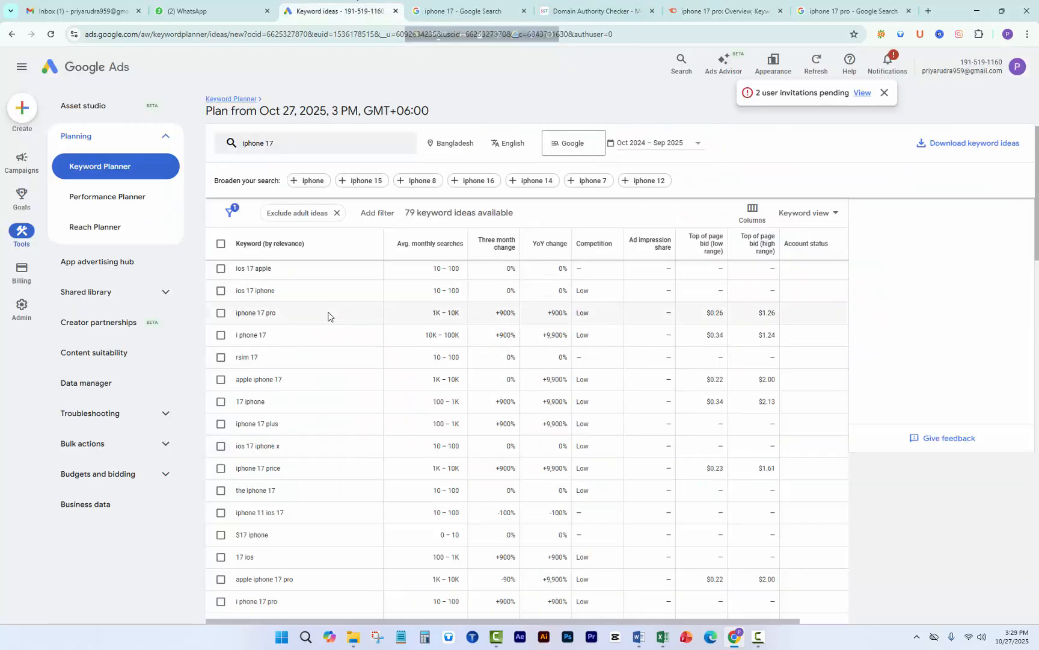
scroll(353, 311, "down", 1)
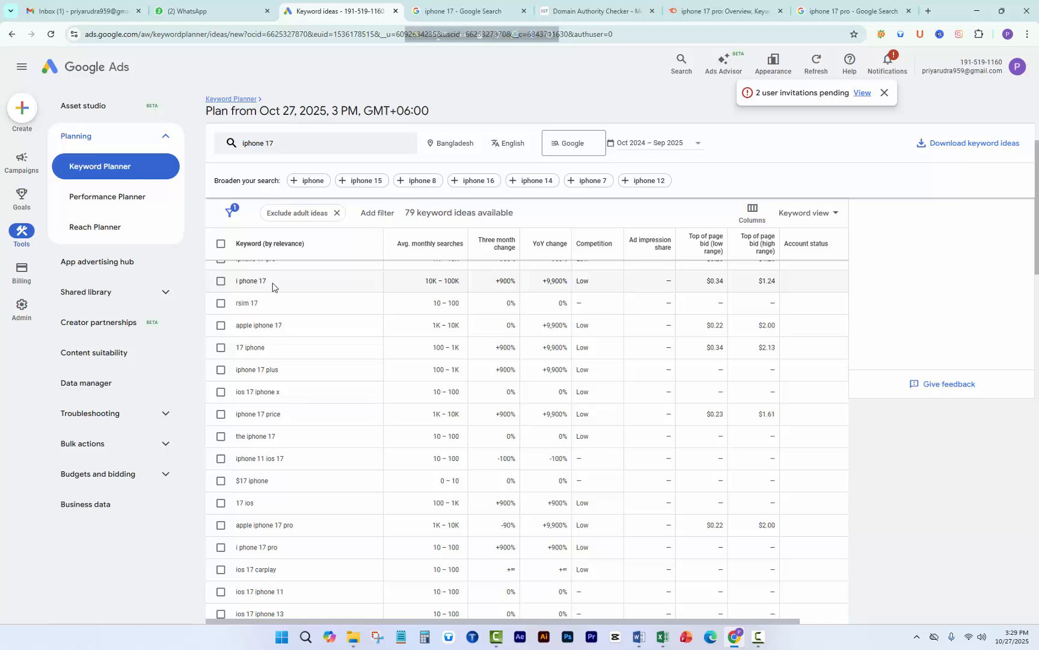
left_click_drag(271, 282, 240, 281)
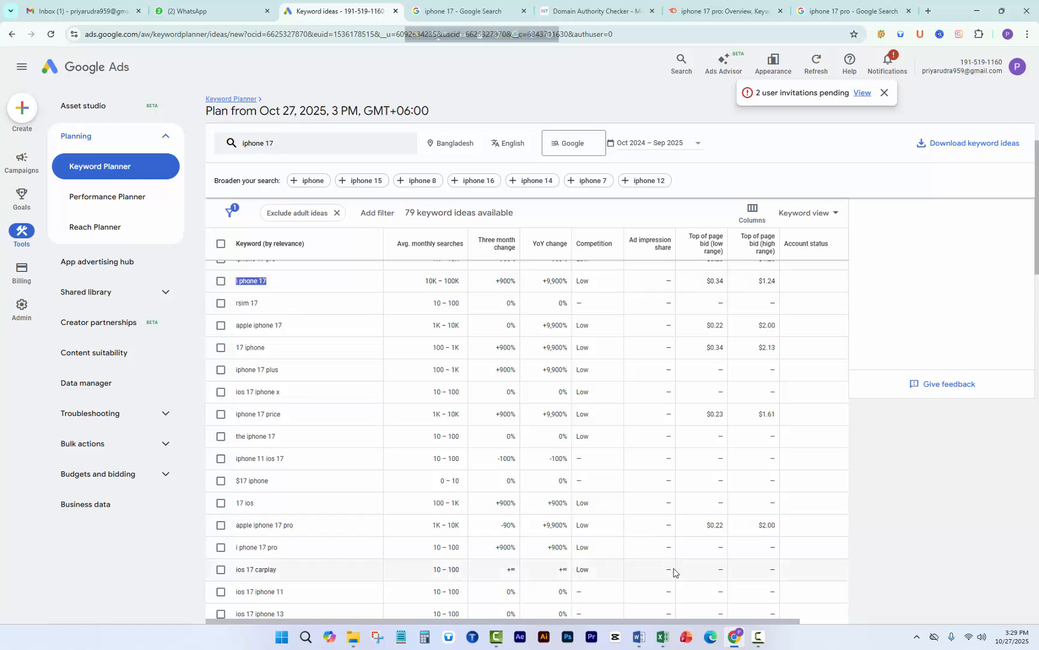
left_click(662, 636)
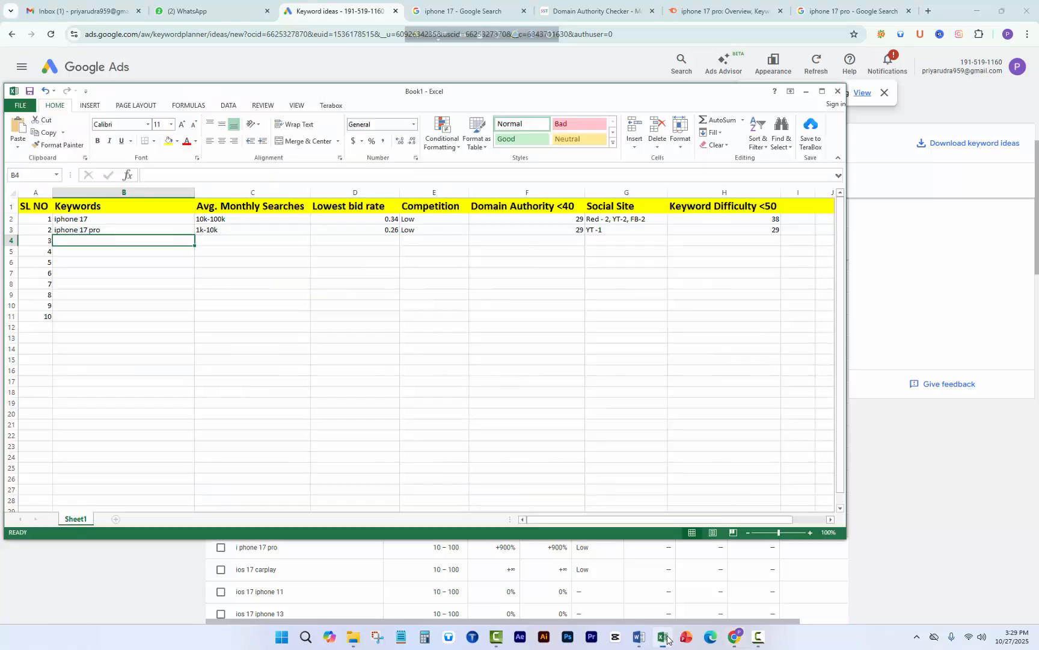
double_click(169, 240)
type("i phone 17")
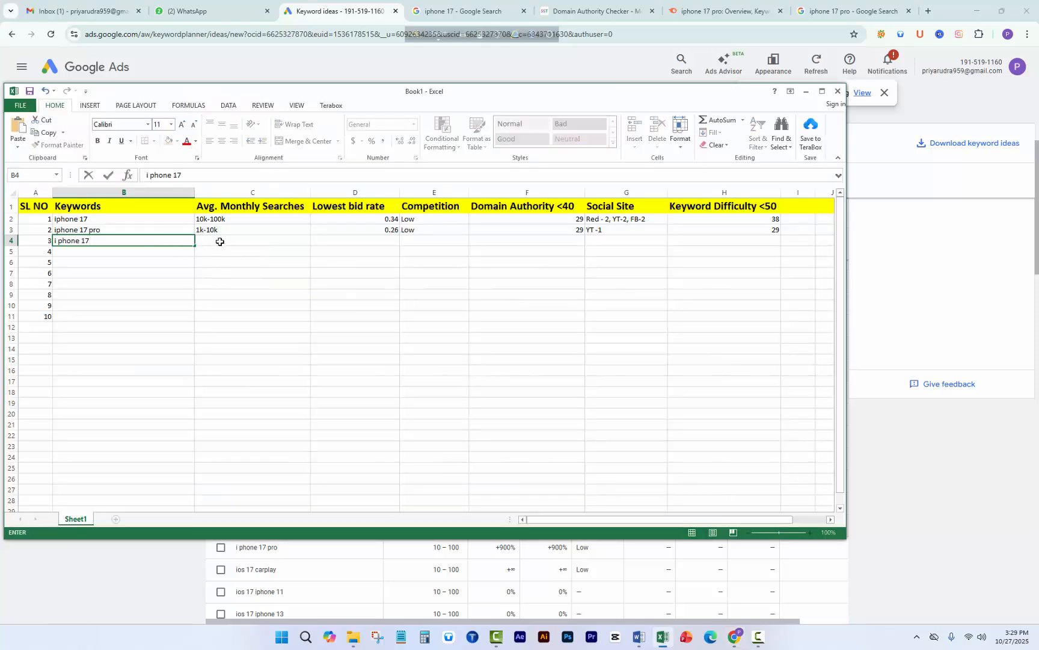
Check the average monthly searches of "i phone 17" in Keyword Planner and enter 10k-100k in cell C4 of the Excel sheet
left_click(872, 535)
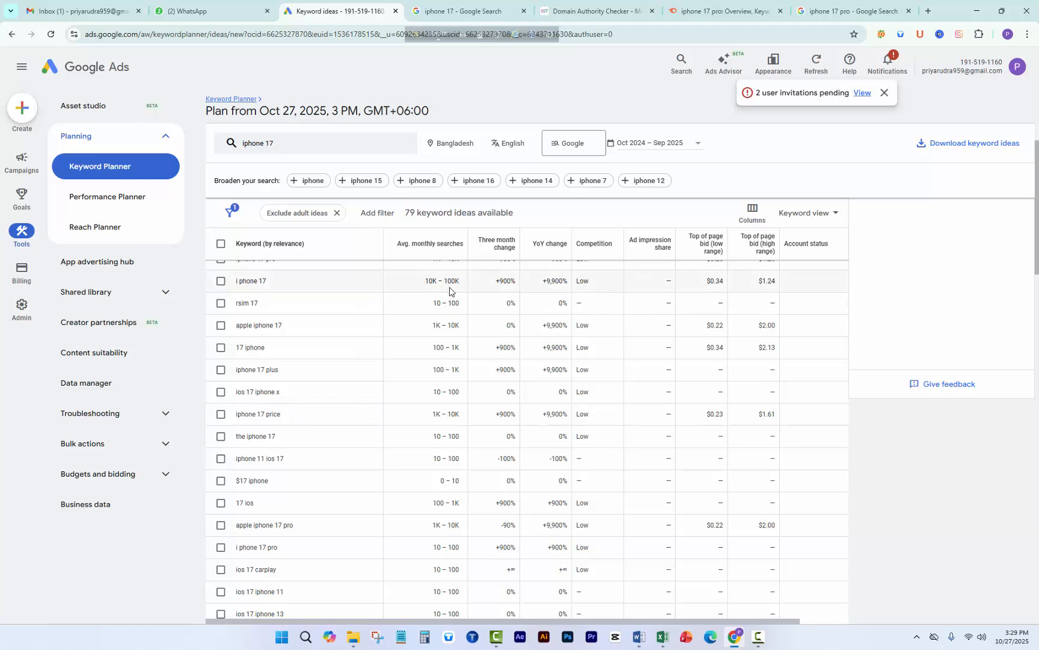
left_click(662, 636)
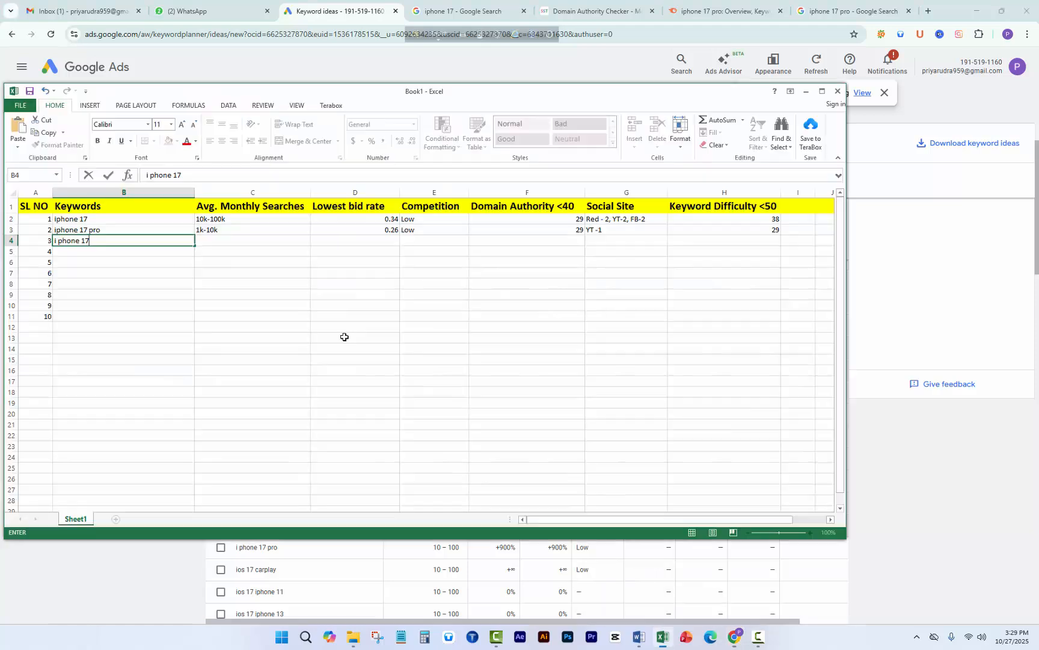
left_click(236, 241)
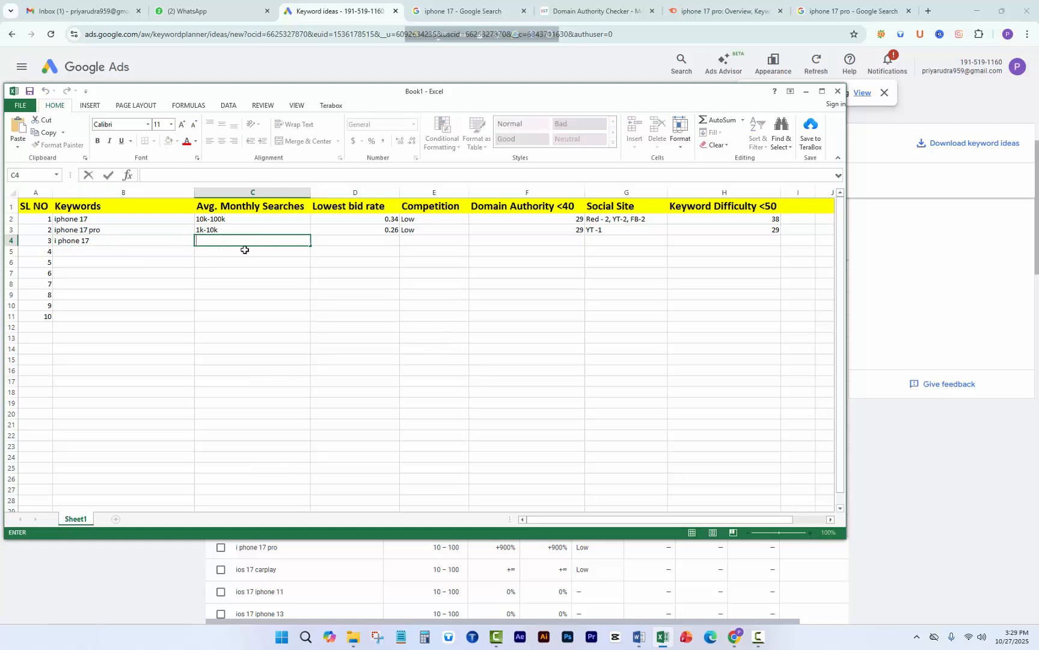
type("10k-100k")
Look up the "i phone 17" bid and competition in Keyword Planner, then enter Low in cell E4 and 0.34 in D4
left_click(900, 521)
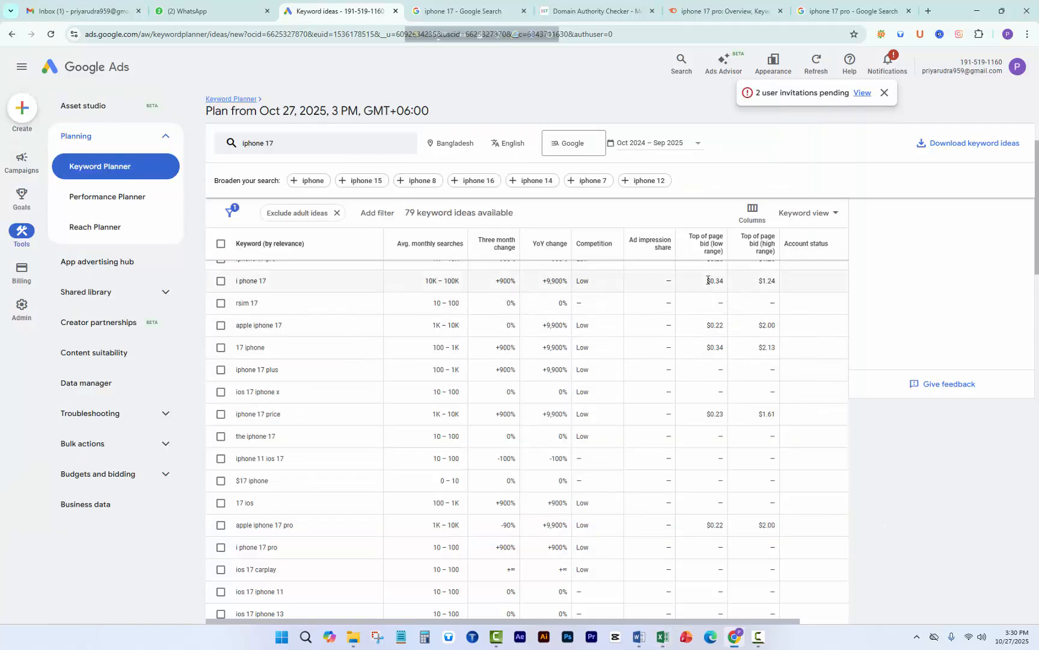
mouse_move(716, 254)
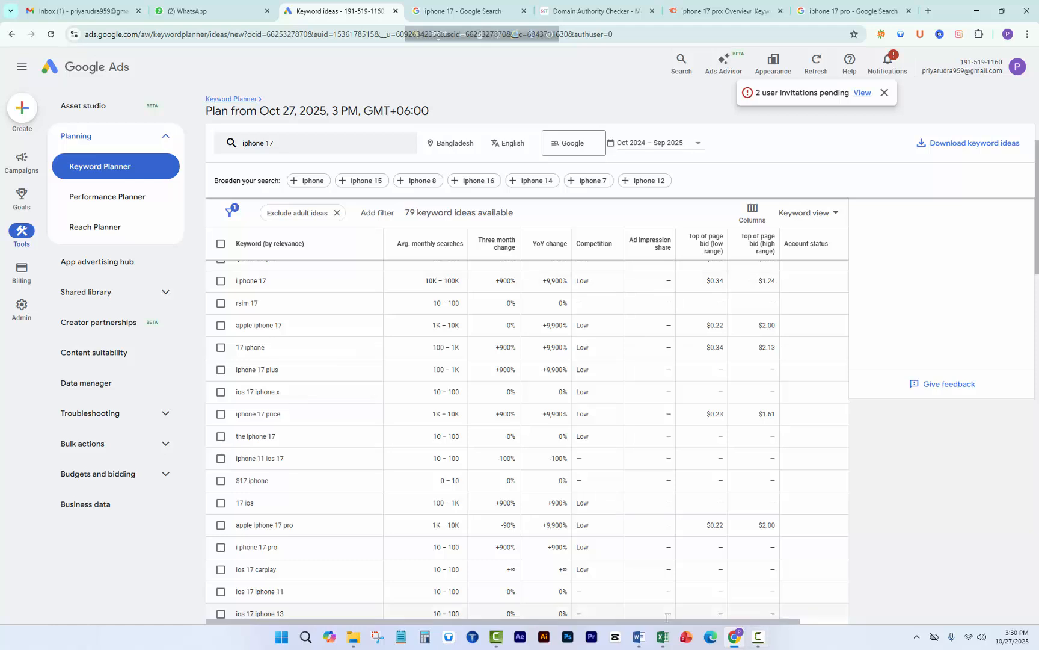
left_click(665, 636)
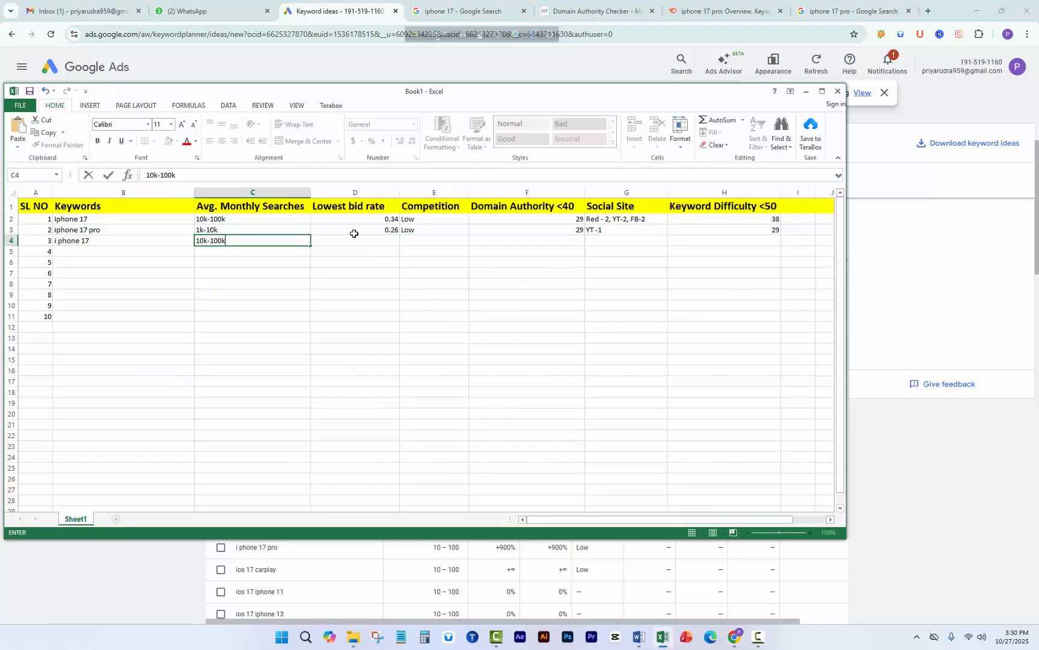
left_click(421, 242)
type("Low")
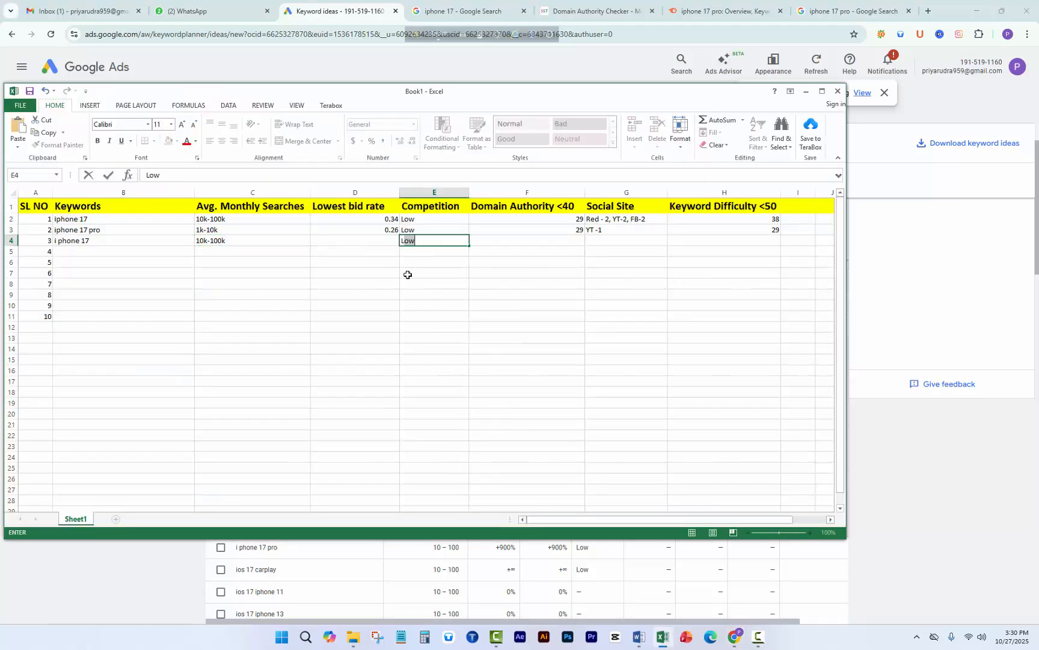
left_click(361, 240)
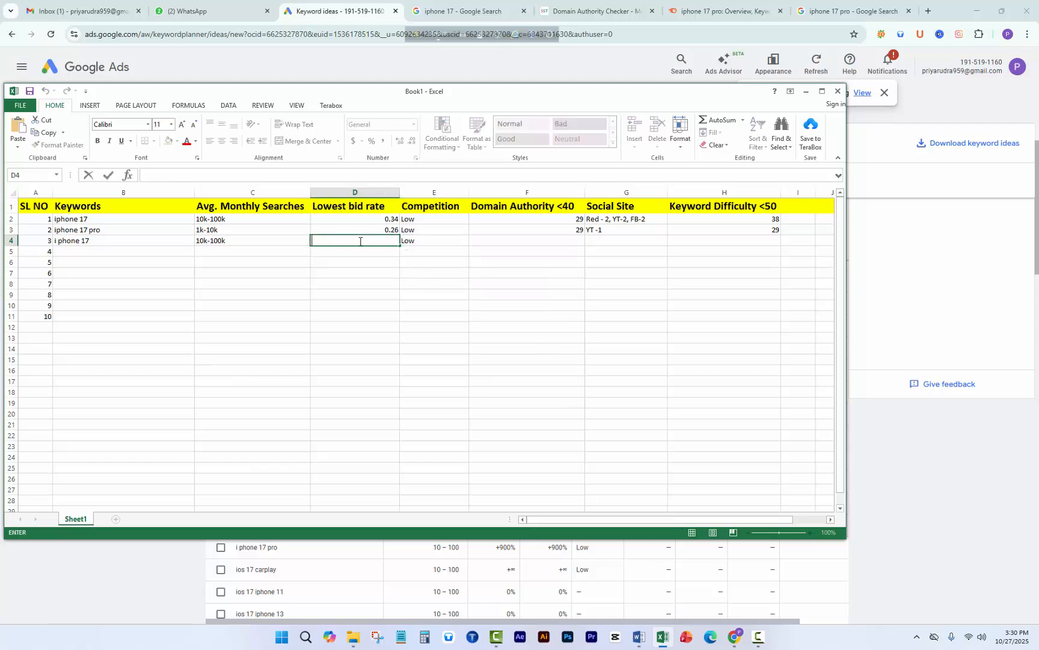
type("0.34")
left_click(1000, 540)
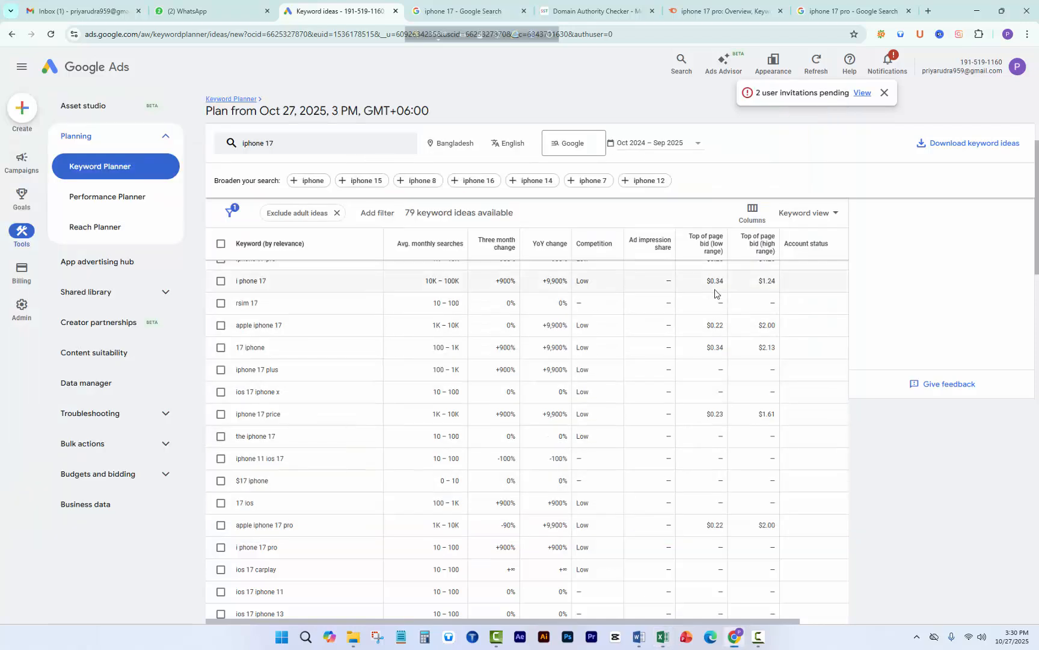
left_click(663, 637)
left_click(409, 283)
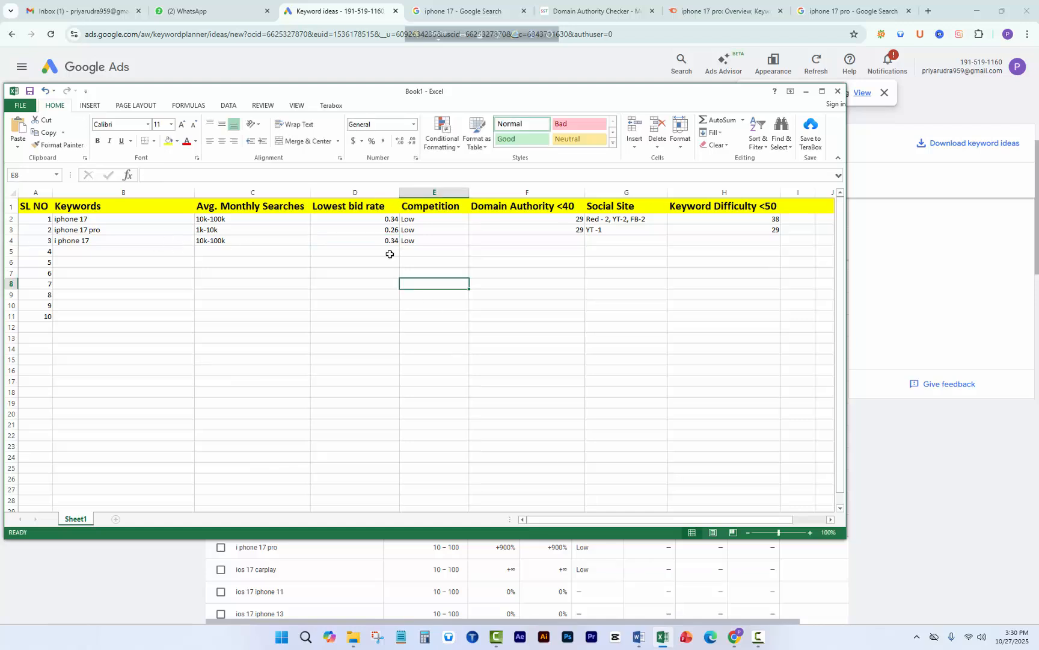
Copy the keyword "i phone 17" from cell B4 of the Excel sheet
left_click(511, 242)
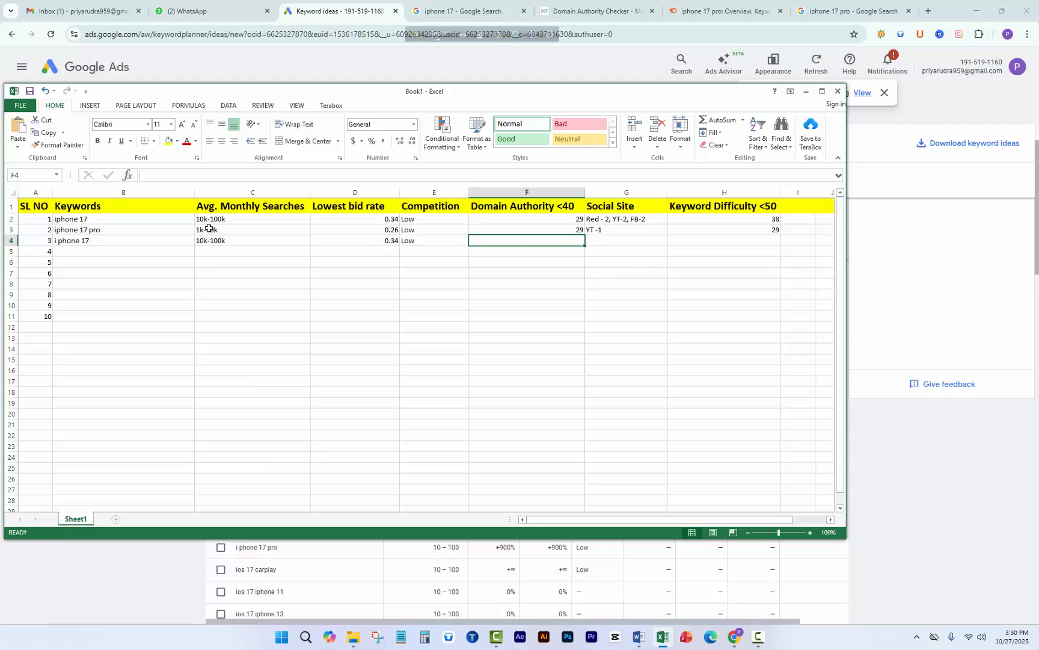
left_click(905, 479)
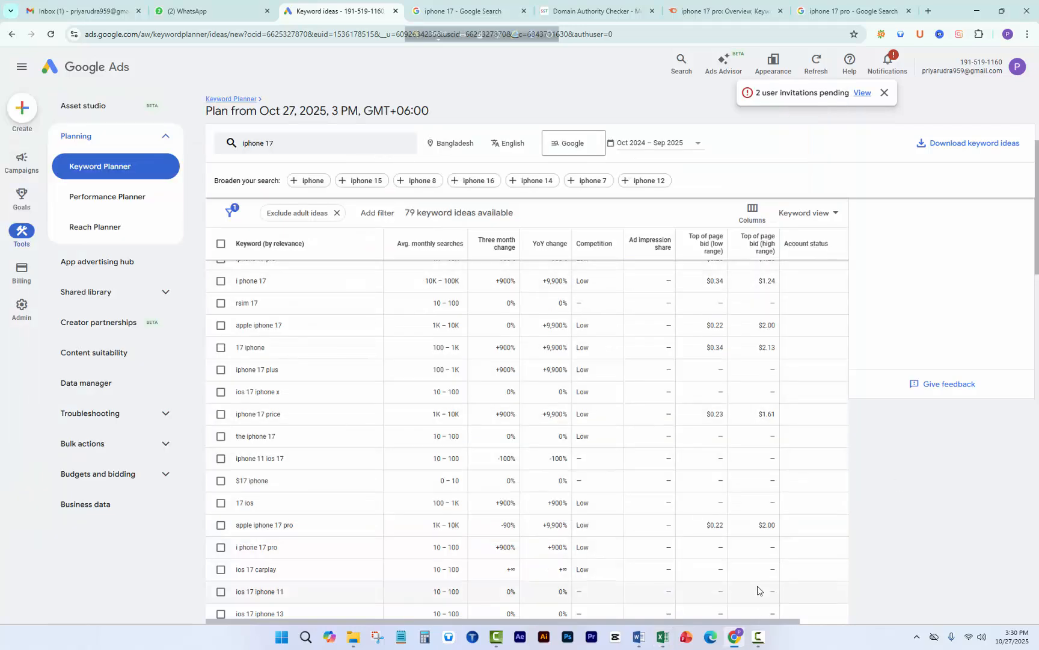
left_click(662, 636)
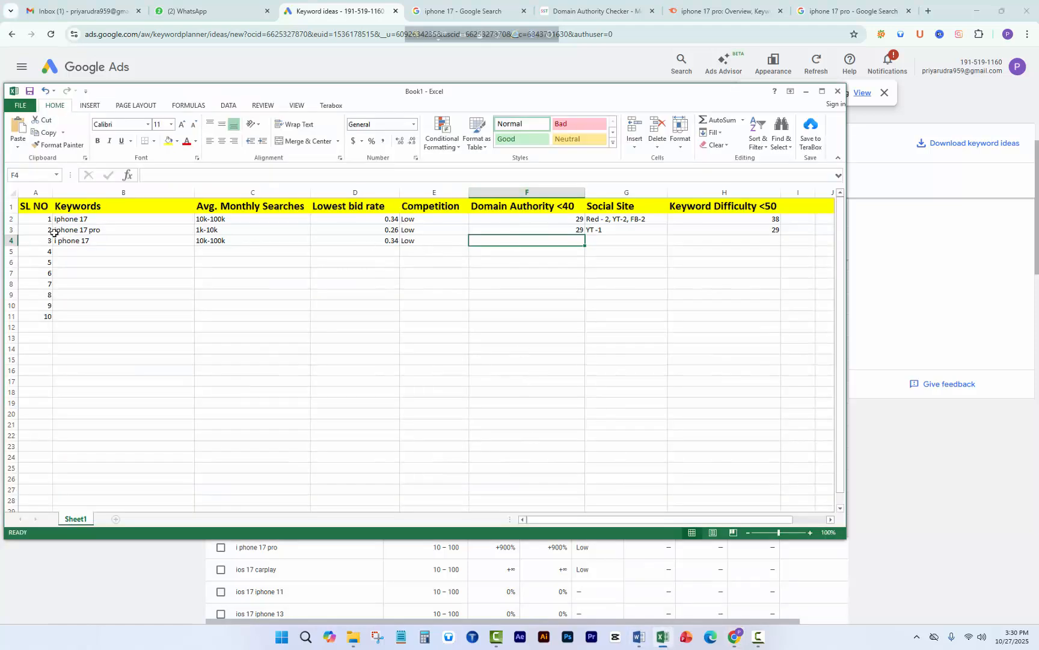
double_click(83, 243)
left_click_drag(100, 240, 49, 241)
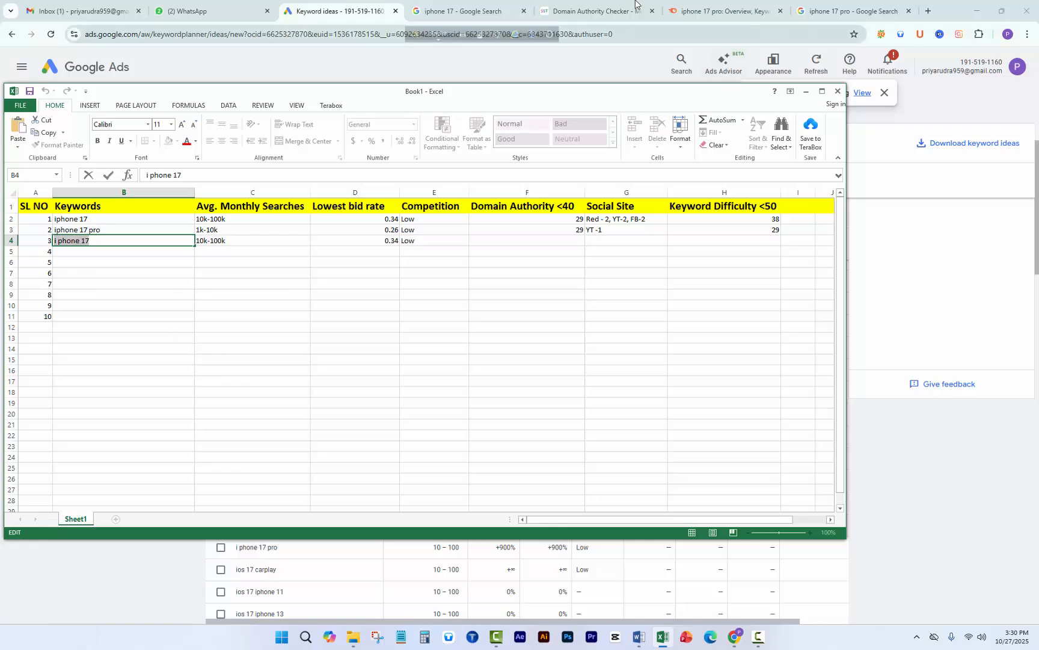
Reorder the browser tabs so the two Google result pages sit together, followed by Domain Authority Checker and the Semrush overview
left_click(452, 12)
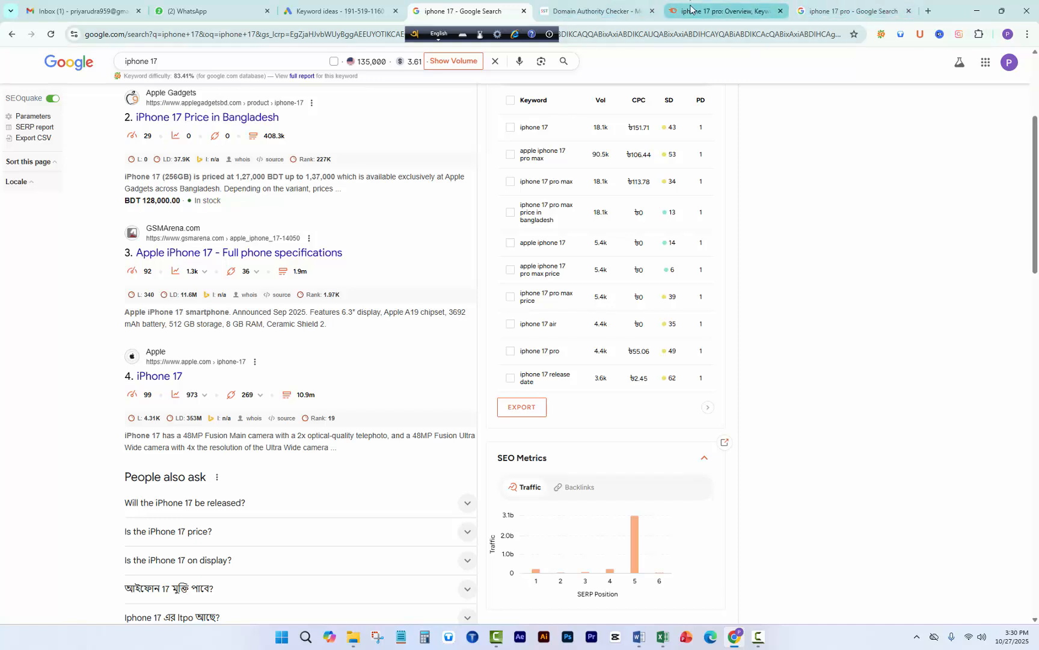
left_click_drag(706, 10, 800, 9)
left_click(746, 12)
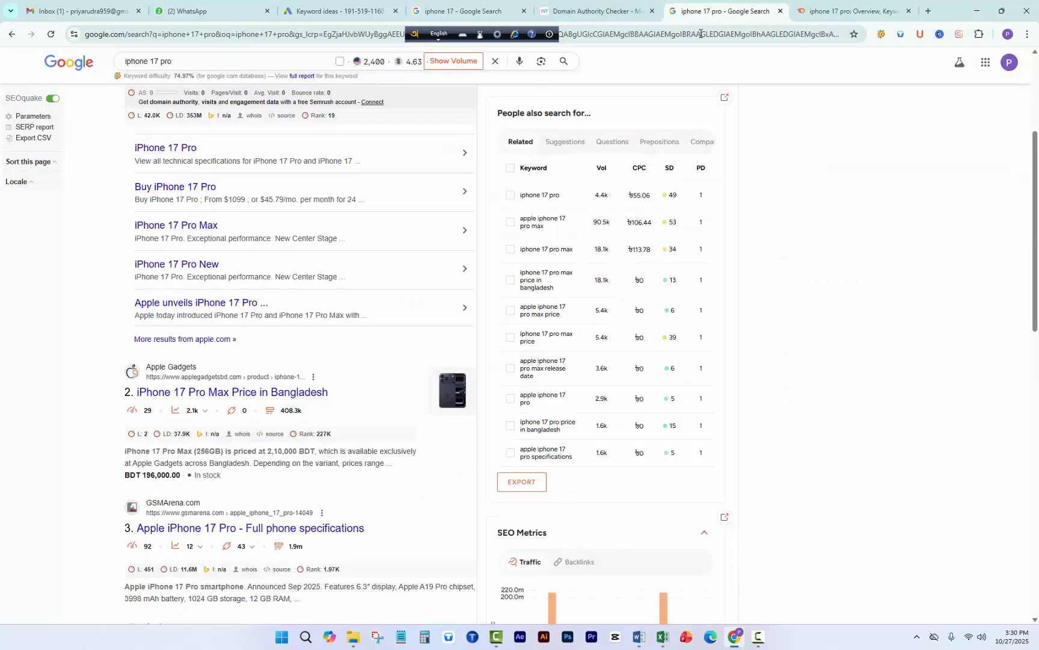
left_click(609, 12)
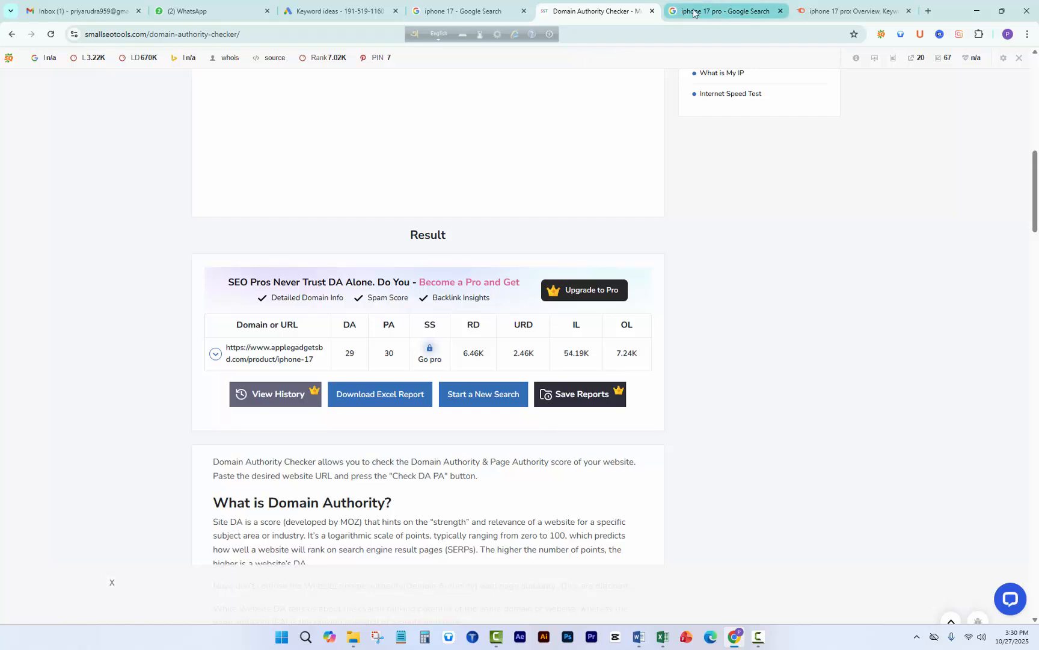
left_click_drag(622, 9, 729, 11)
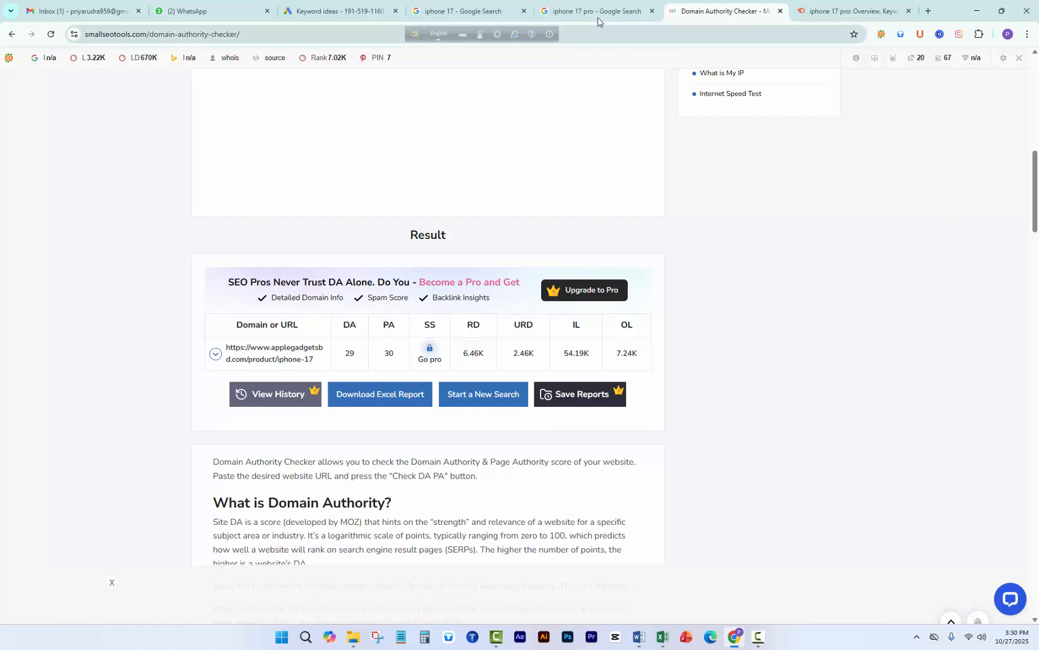
Search Google for "i phone 17" in a new browser tab
left_click(928, 11)
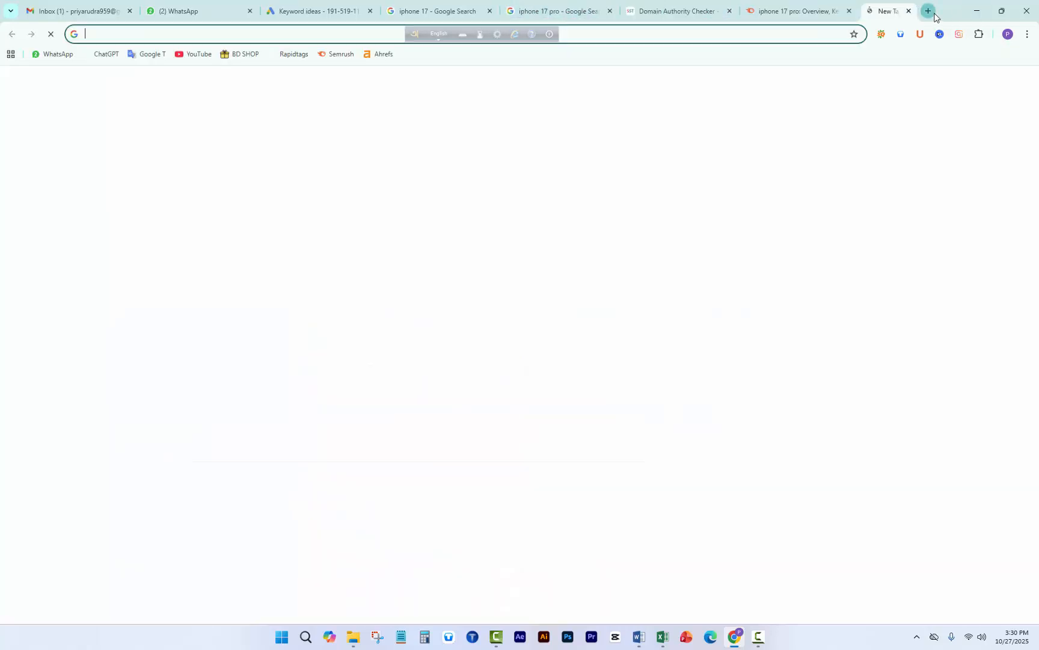
type("i phone 17")
key("Return")
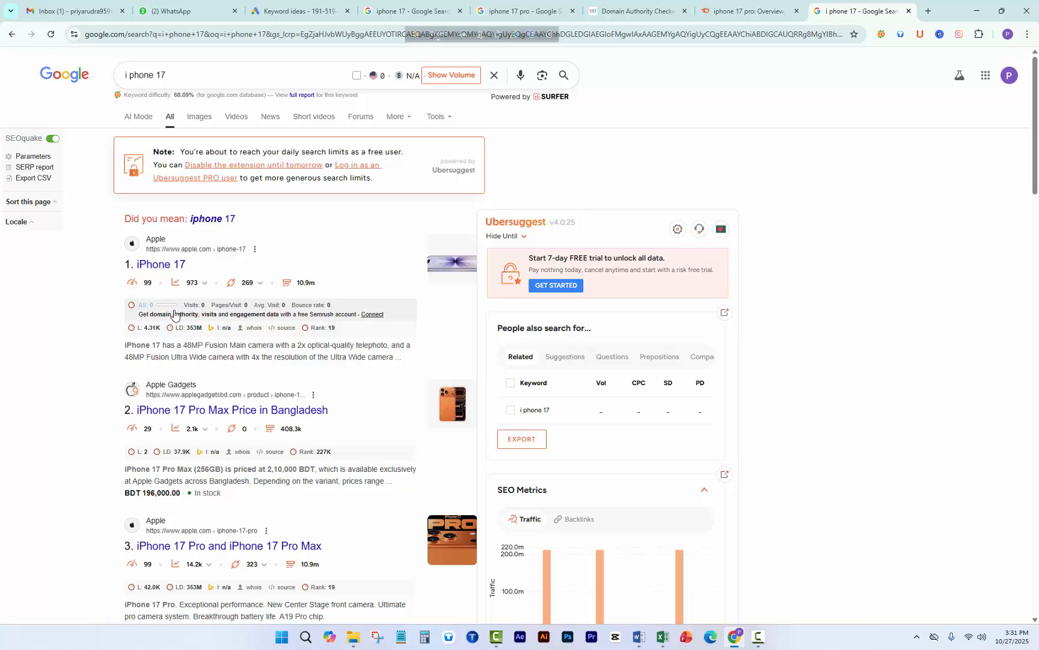
Look through the whole first page of Google results for "i phone 17", including the videos, discussions and forums
scroll(181, 304, "down", 2)
scroll(183, 303, "down", 2)
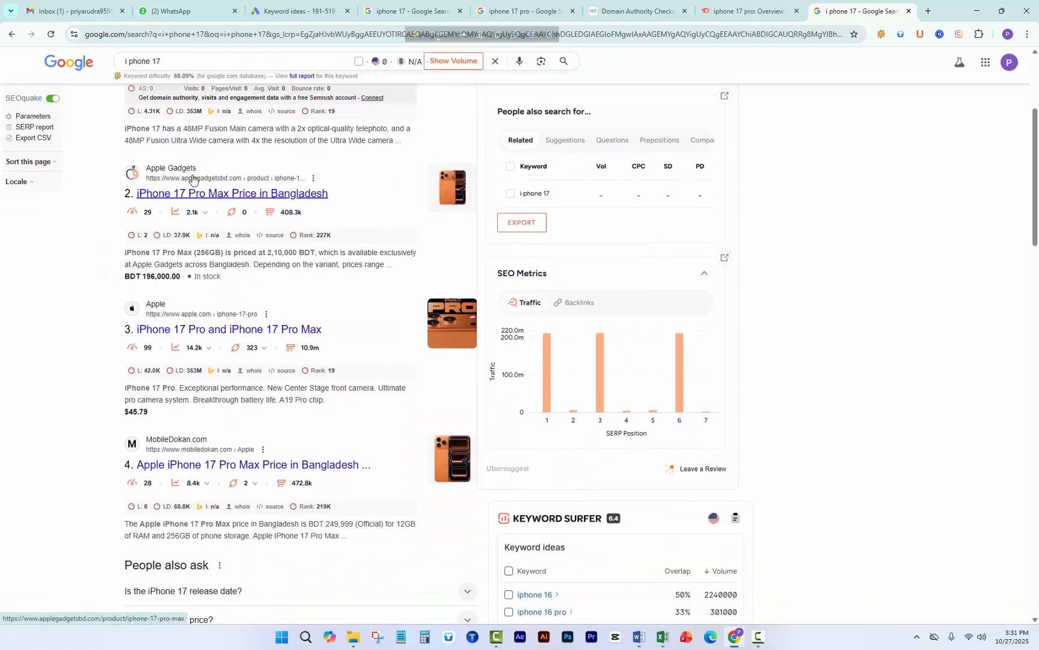
scroll(170, 173, "down", 2)
scroll(166, 163, "down", 2)
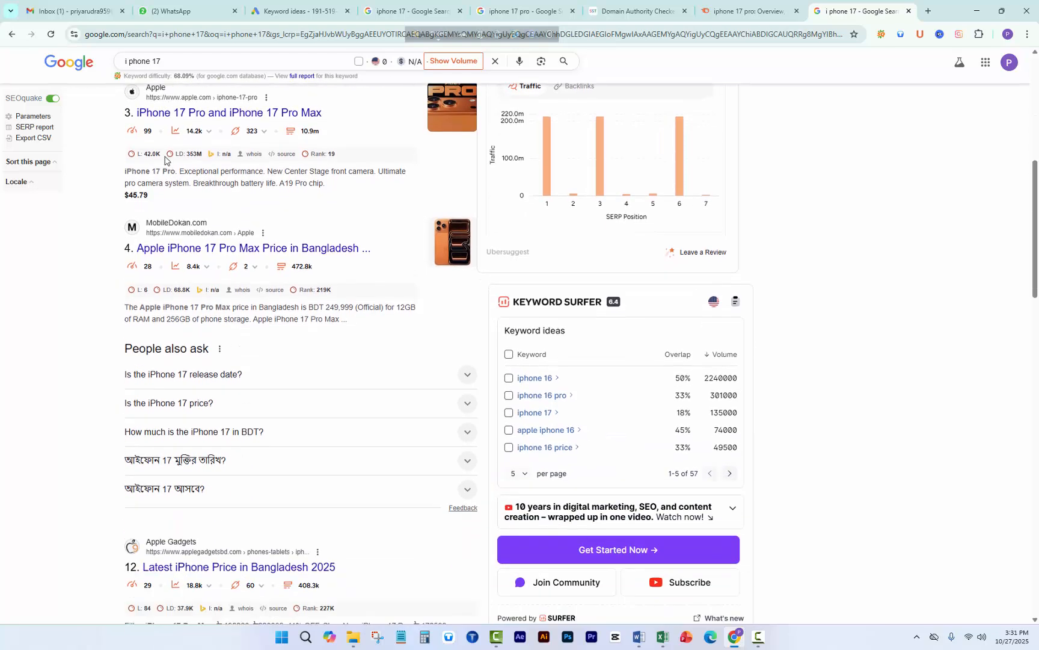
scroll(157, 165, "down", 1)
scroll(220, 205, "down", 4)
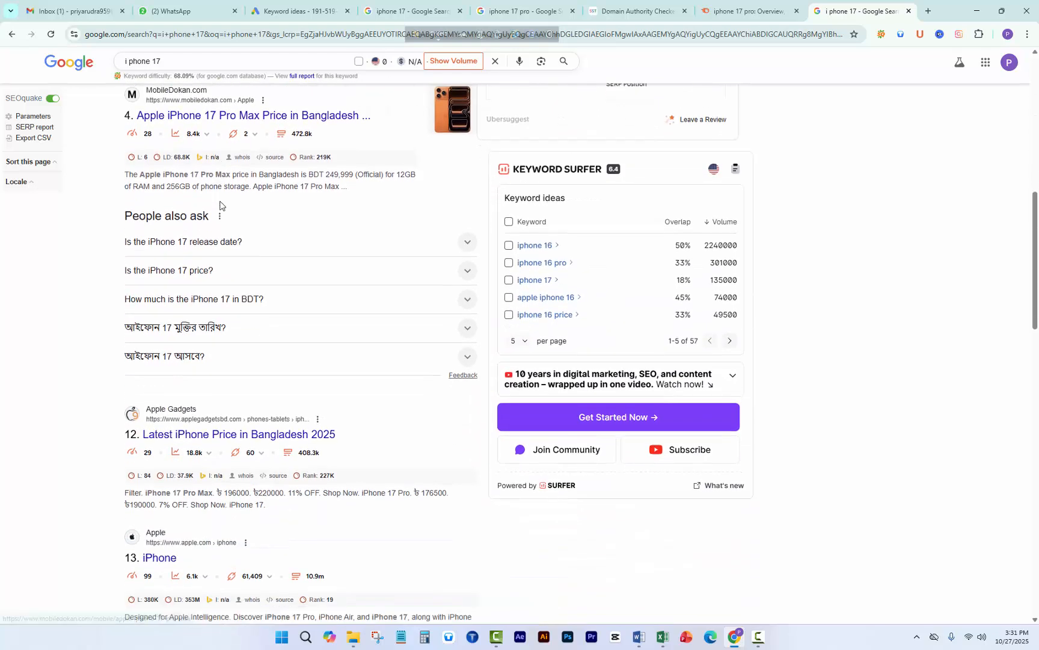
scroll(221, 205, "down", 5)
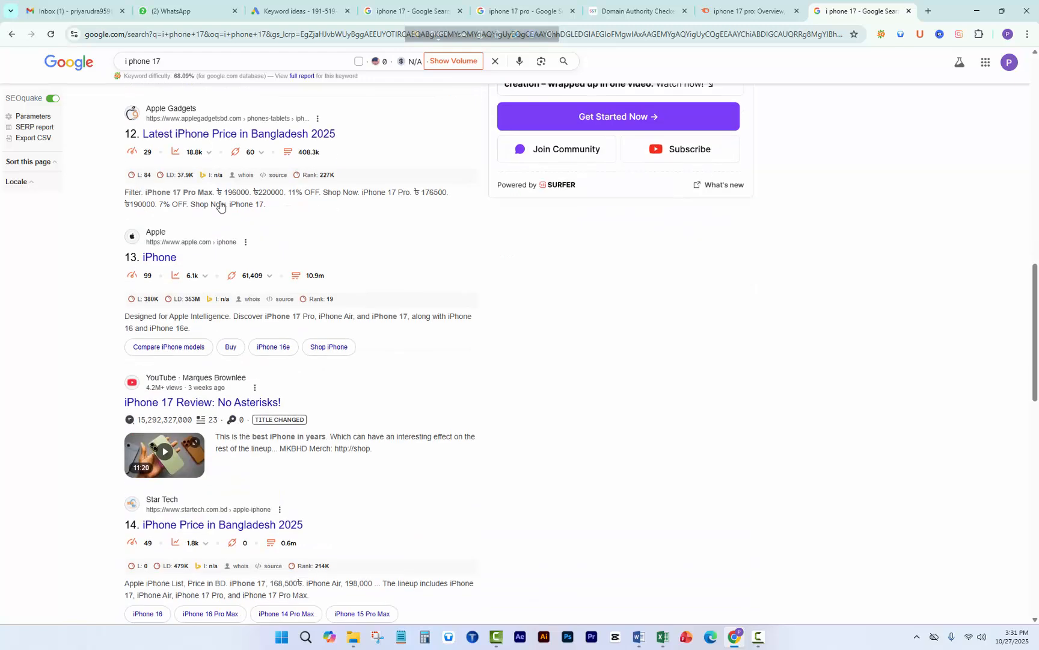
scroll(220, 203, "down", 3)
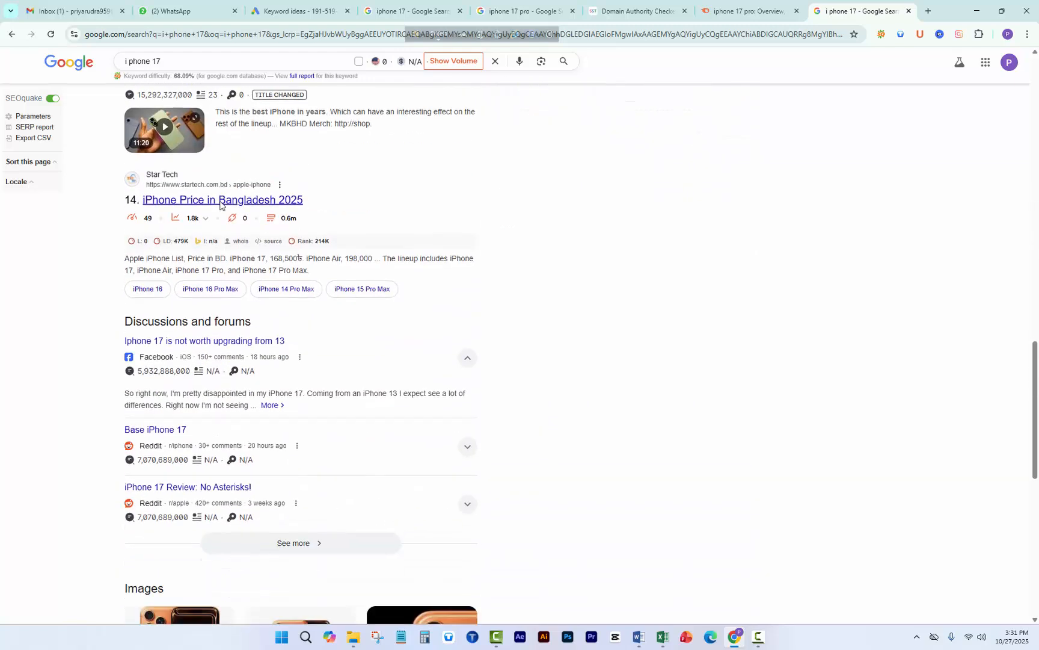
scroll(220, 205, "down", 7)
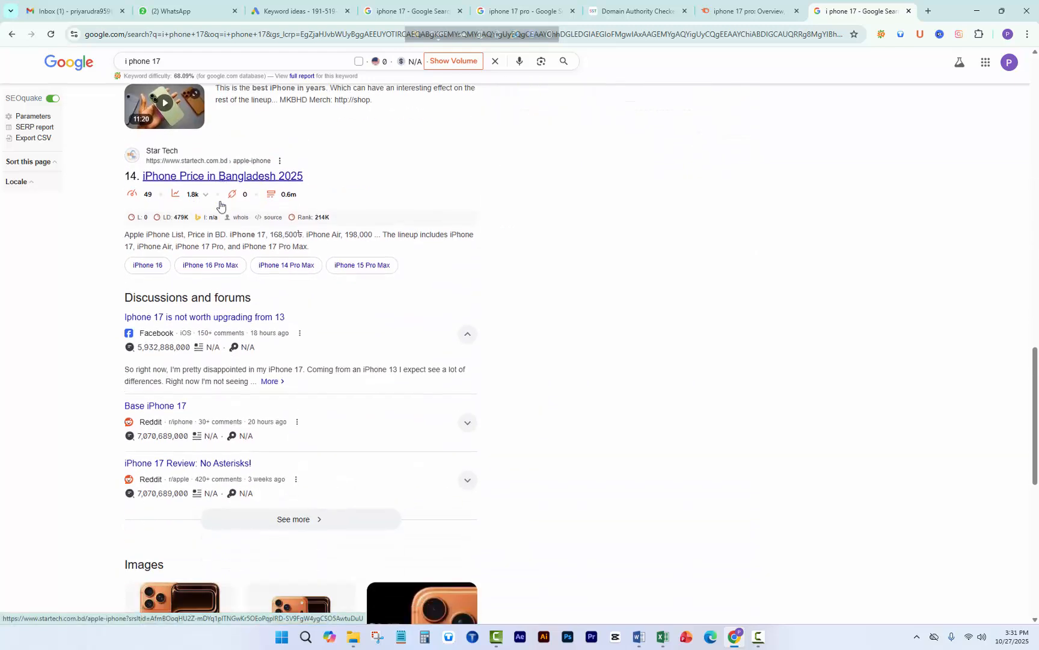
scroll(220, 204, "down", 3)
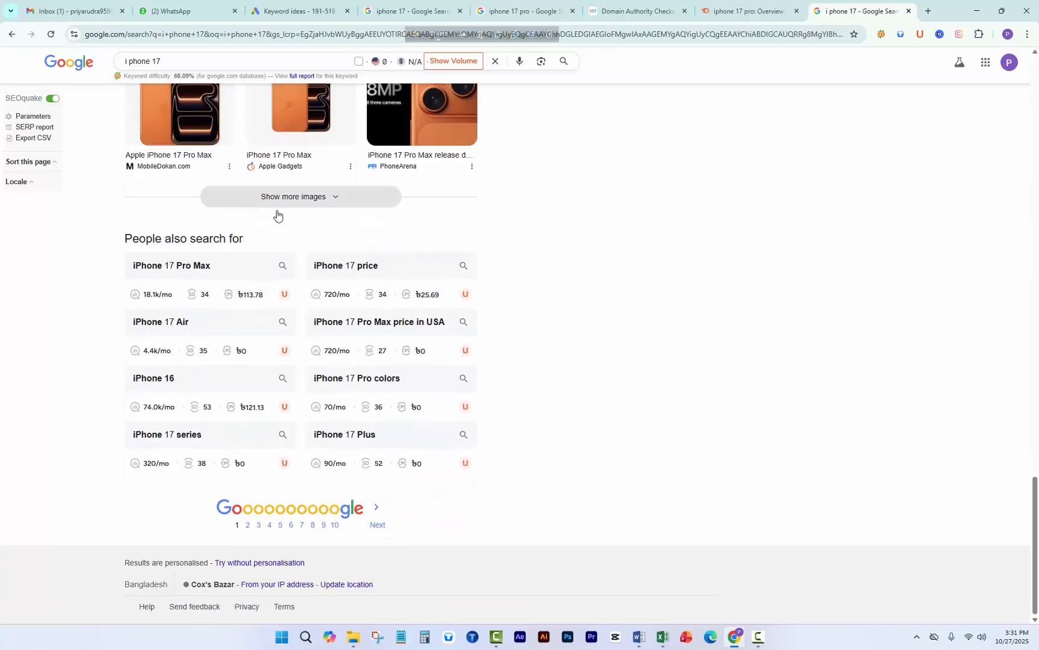
scroll(277, 214, "up", 20)
scroll(284, 222, "up", 4)
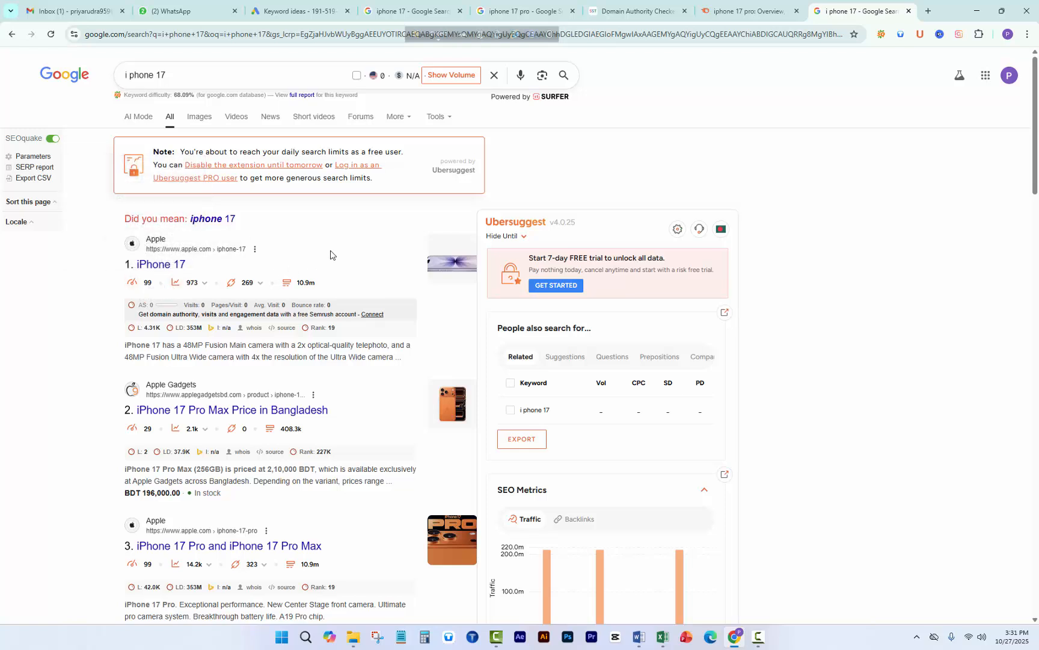
Compare the domain authority scores of the sites ranking on the first Google page for "i phone 17"
scroll(330, 255, "down", 4)
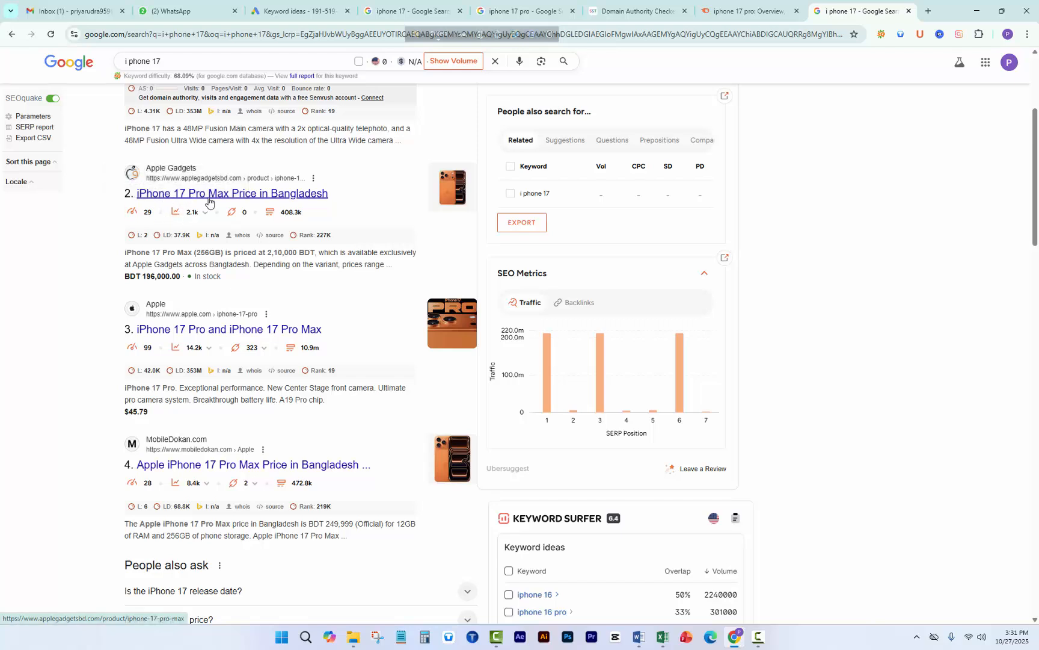
scroll(232, 199, "down", 2)
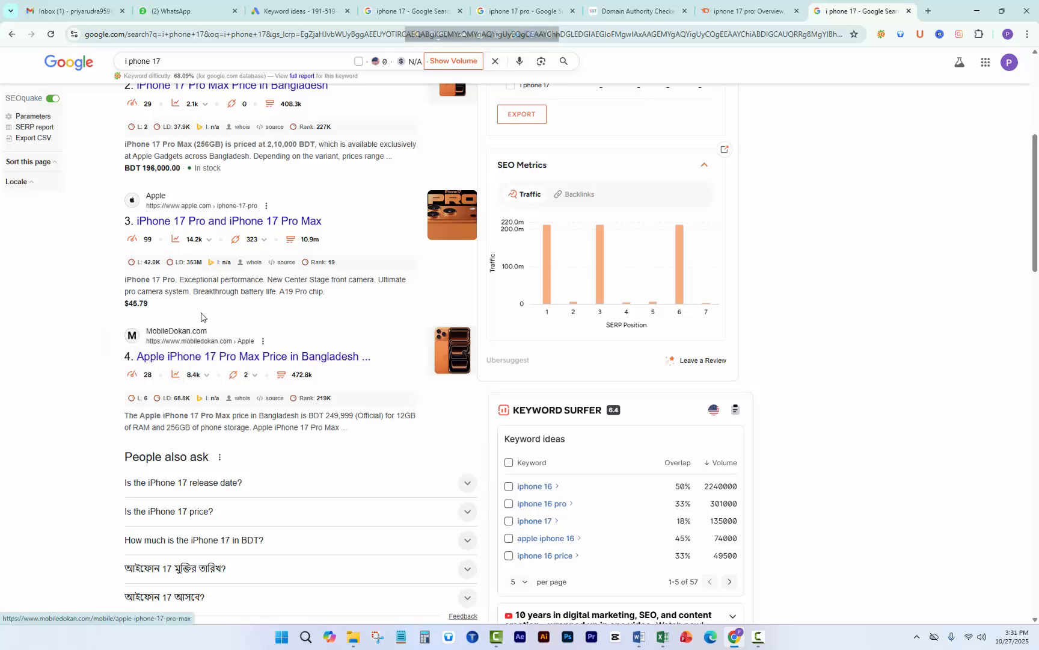
scroll(199, 319, "up", 3)
scroll(199, 363, "down", 2)
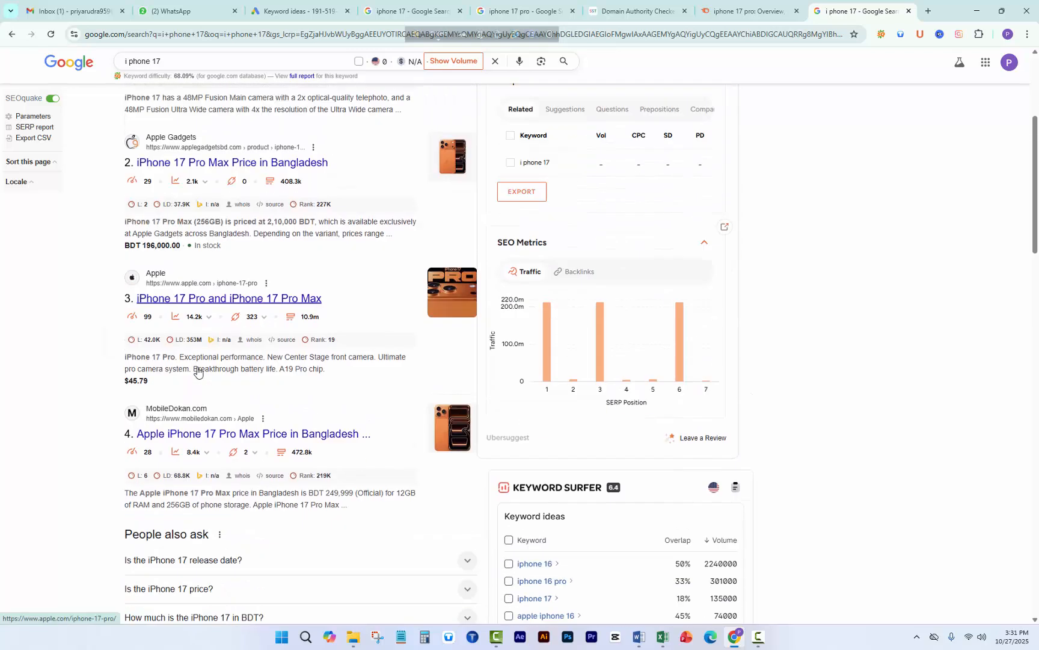
scroll(187, 349, "up", 3)
scroll(155, 279, "up", 1)
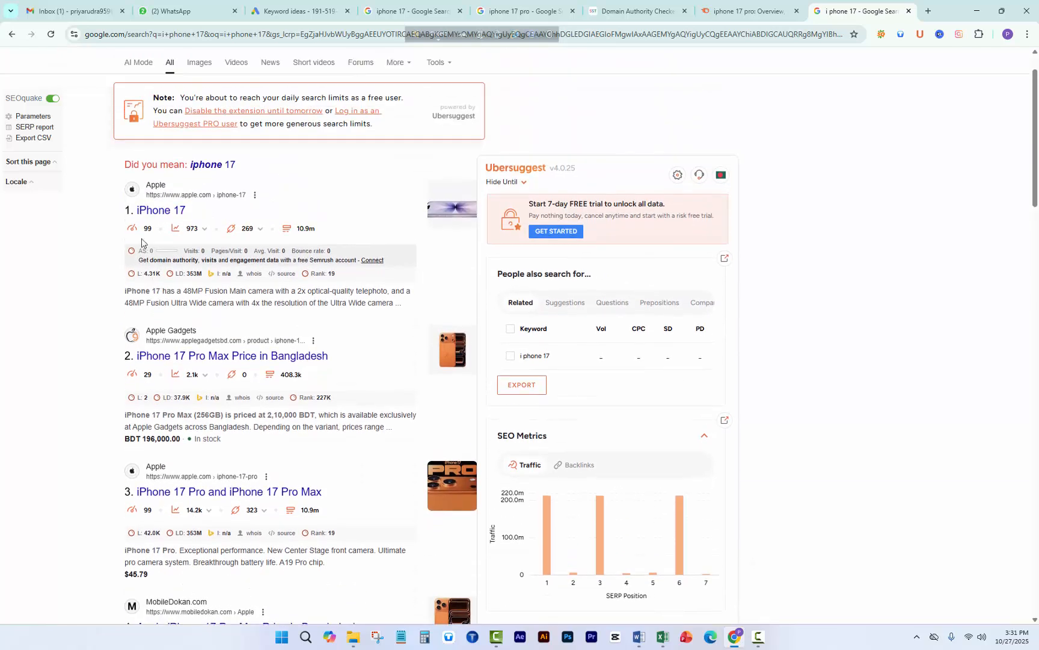
scroll(168, 258, "down", 5)
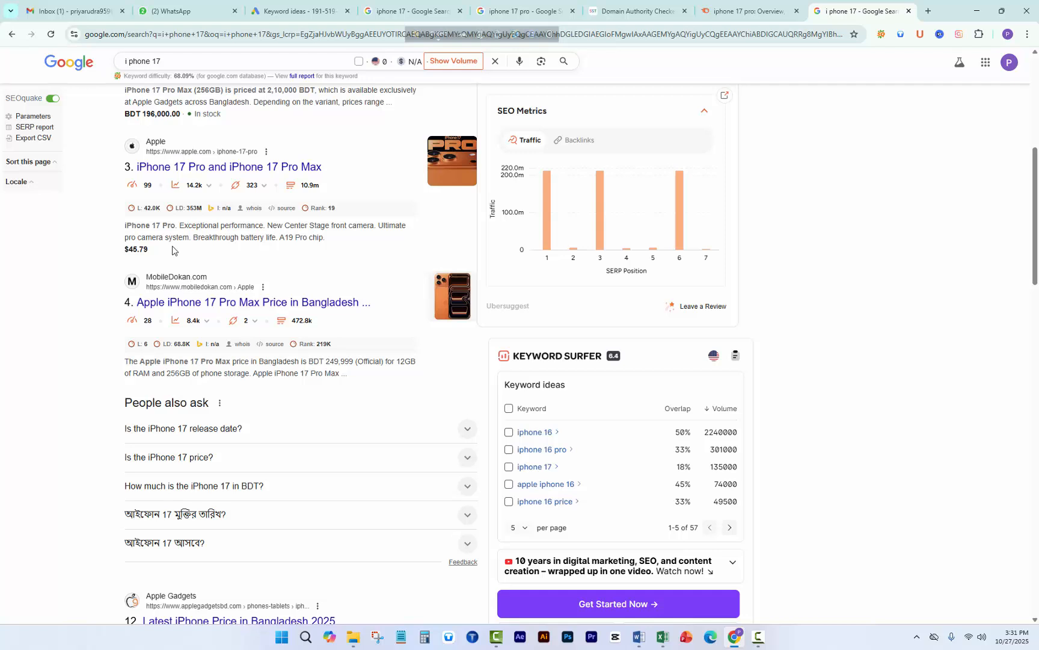
scroll(172, 250, "down", 5)
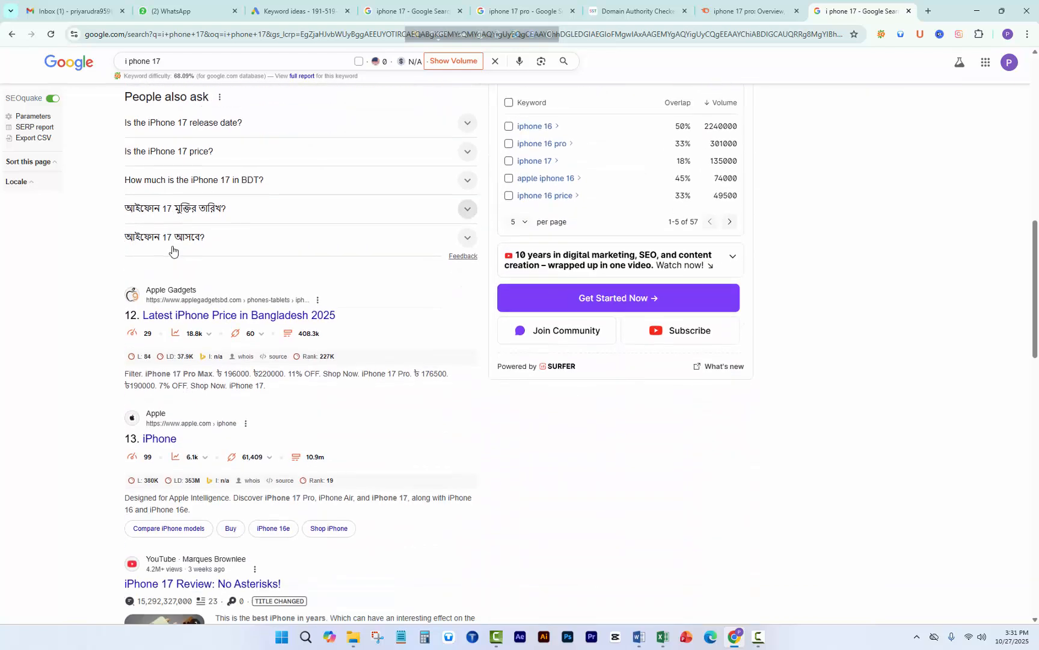
scroll(172, 251, "down", 2)
scroll(173, 246, "down", 2)
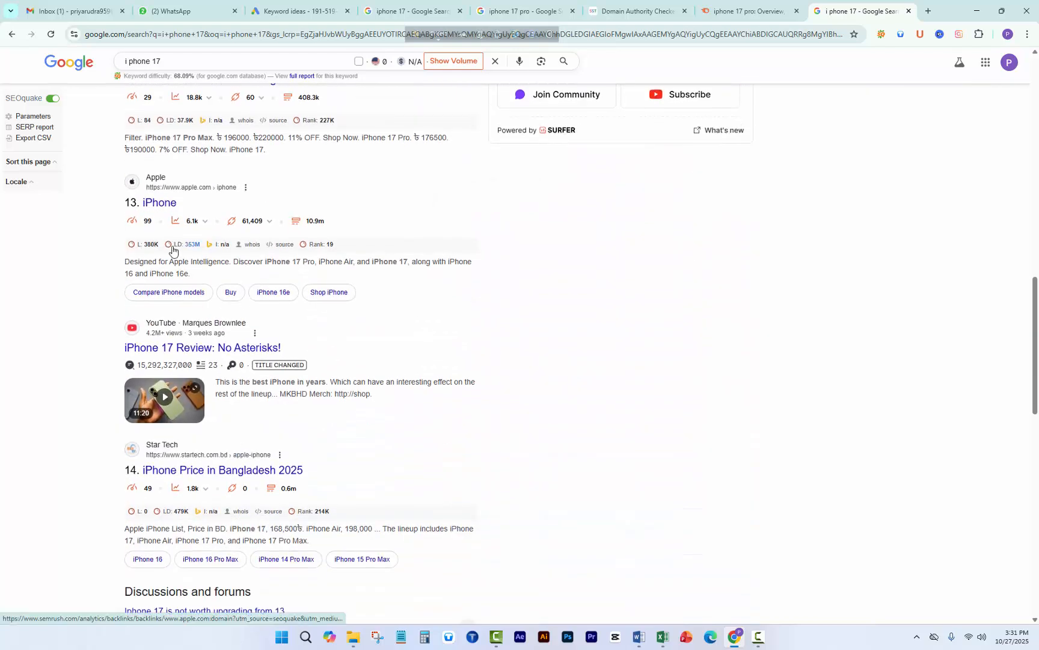
scroll(170, 248, "down", 1)
scroll(201, 315, "down", 3)
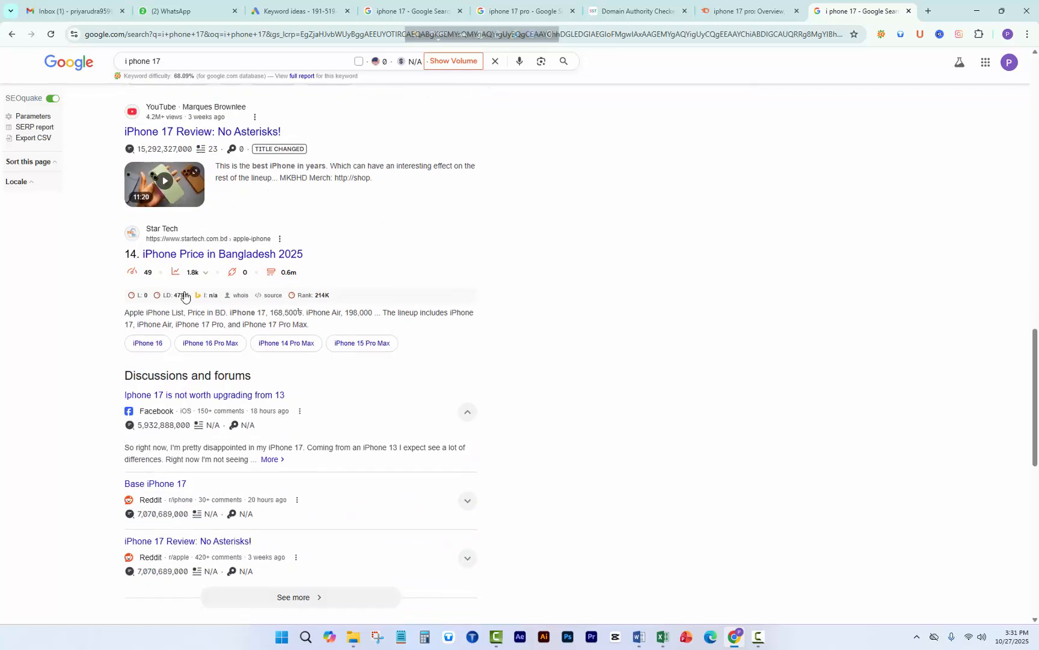
scroll(240, 274, "down", 3)
scroll(241, 274, "up", 15)
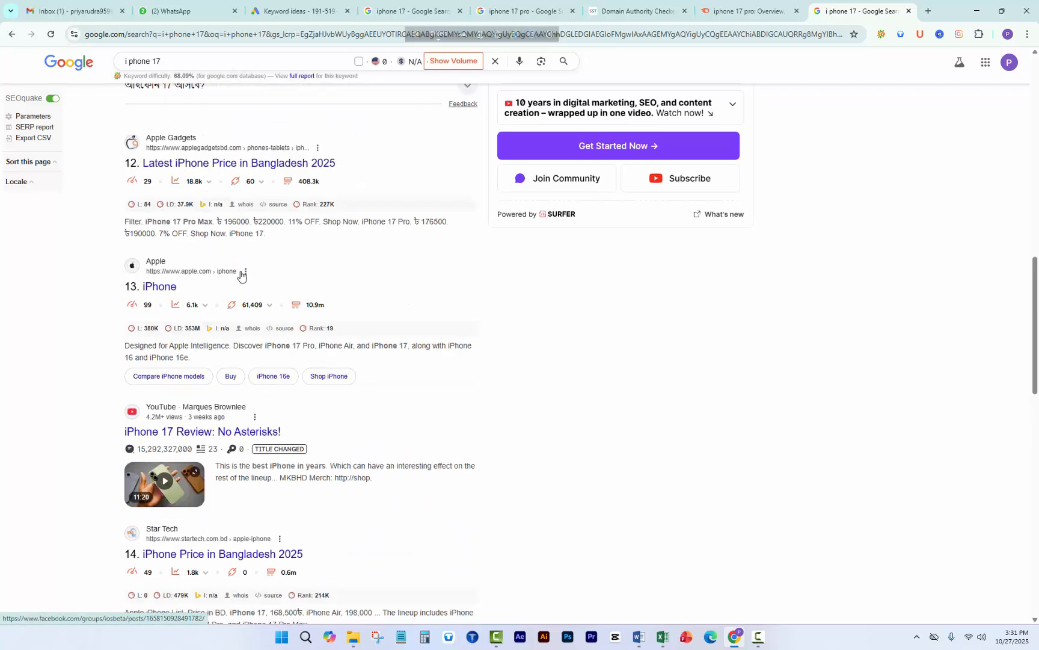
Check the domain authority of the Apple Gadgets result and enter 29 for "i phone 17" in cell F4 of the Excel sheet
scroll(240, 274, "up", 4)
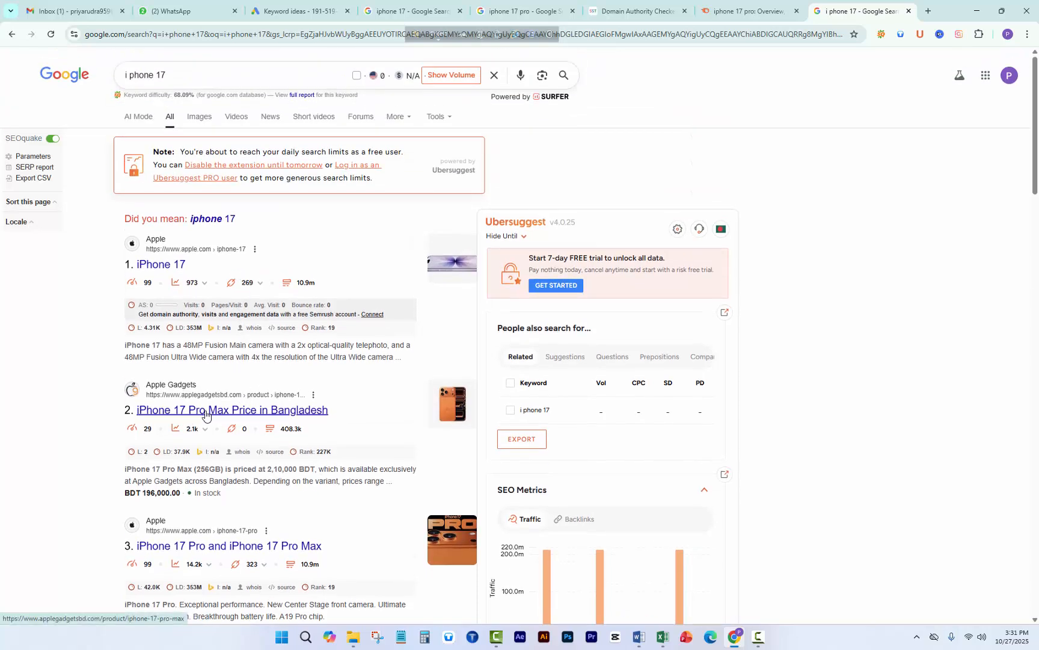
scroll(212, 415, "down", 1)
scroll(180, 349, "up", 1)
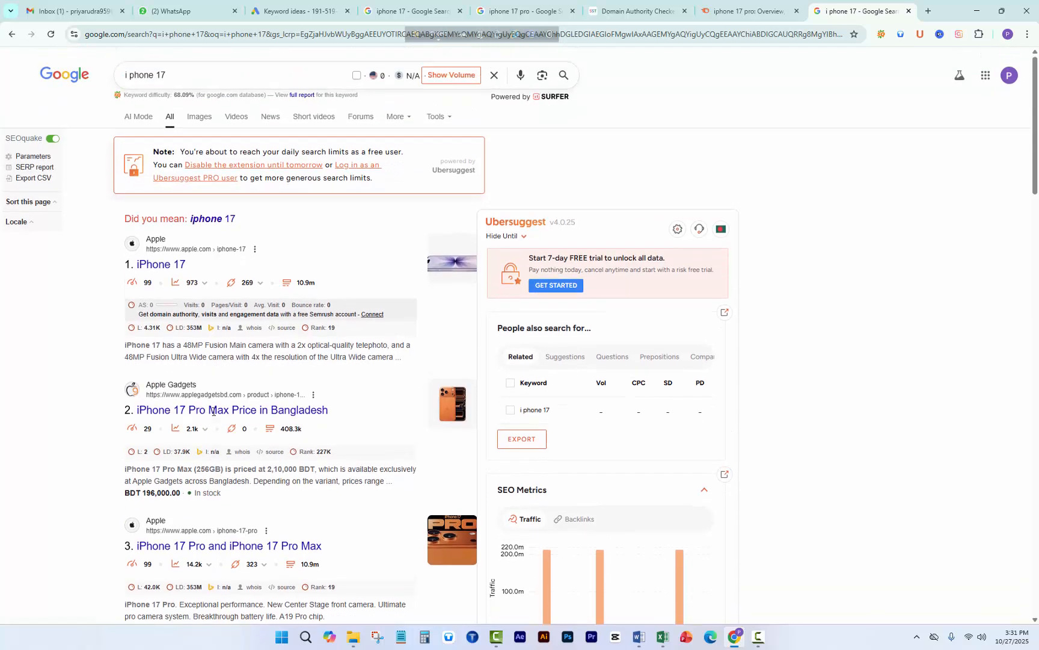
scroll(154, 281, "down", 3)
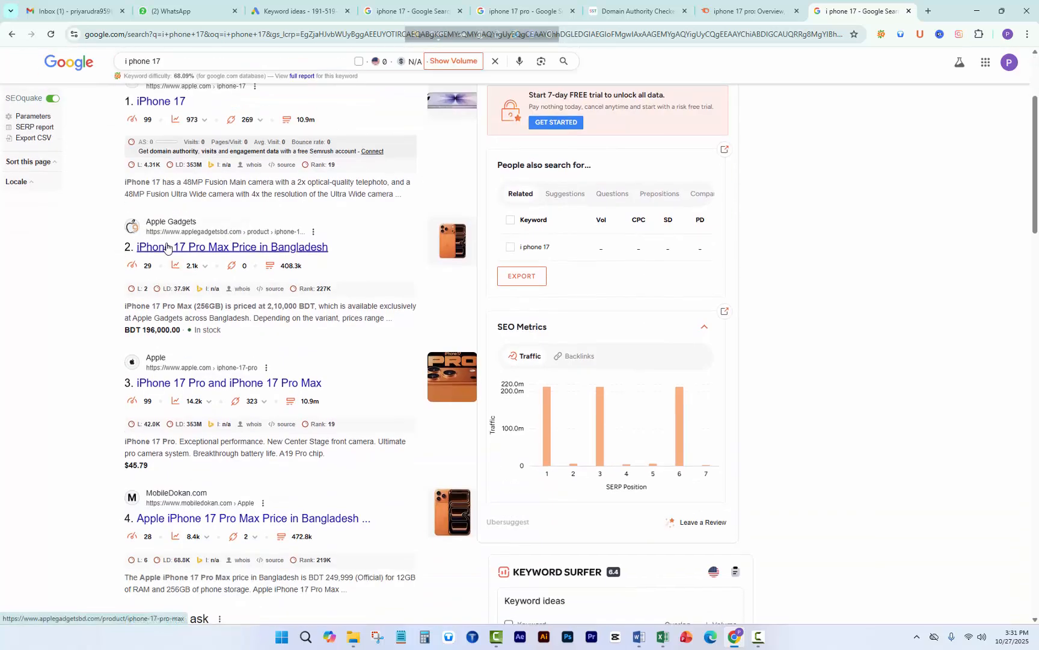
scroll(158, 180, "down", 2)
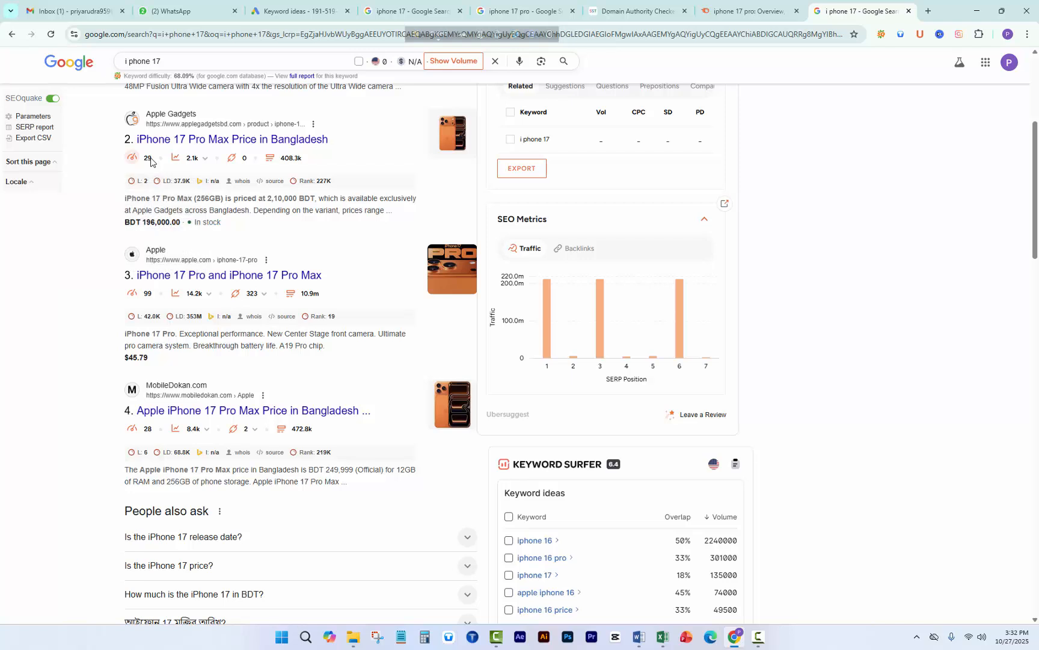
left_click(662, 637)
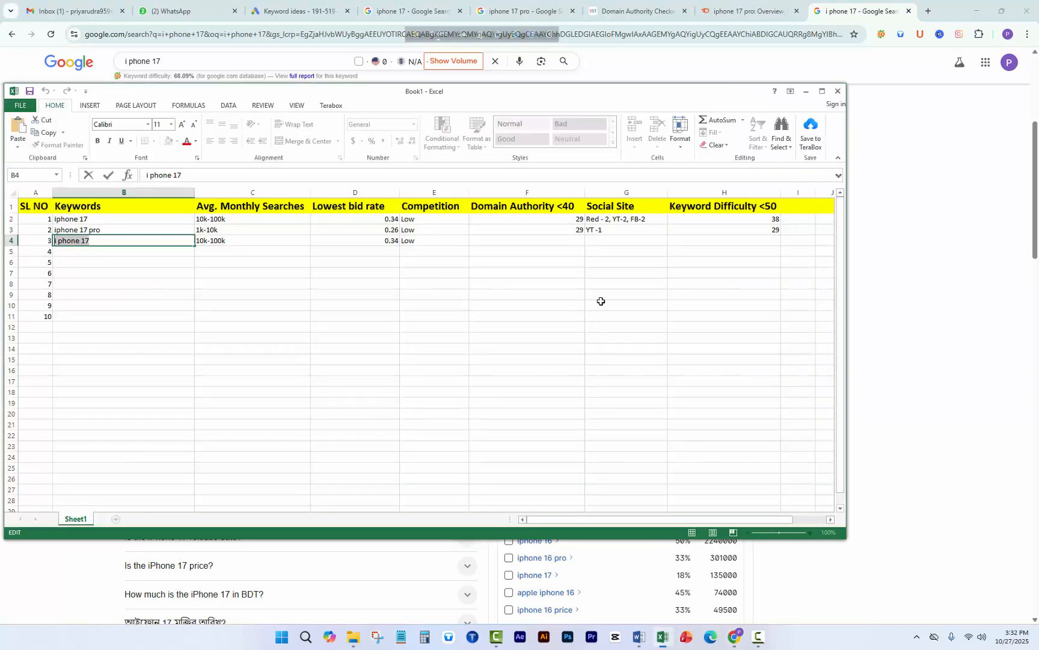
left_click(498, 242)
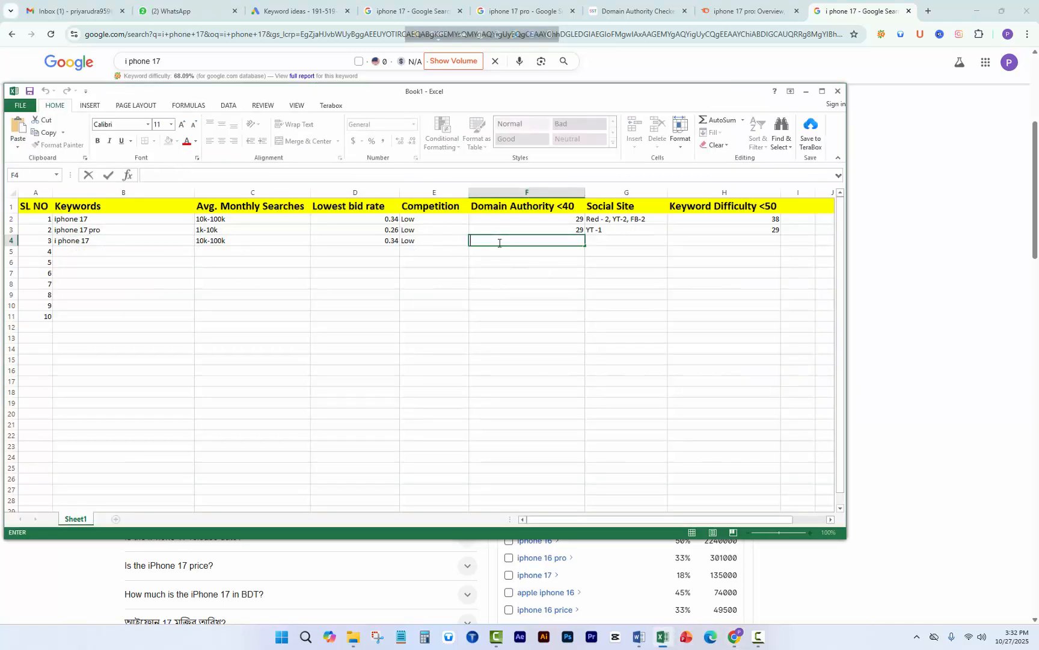
type("29")
Check the domain authority of the Google results down to MobileDokan and enter 29 for "i phone 17" in cell F4
left_click(918, 341)
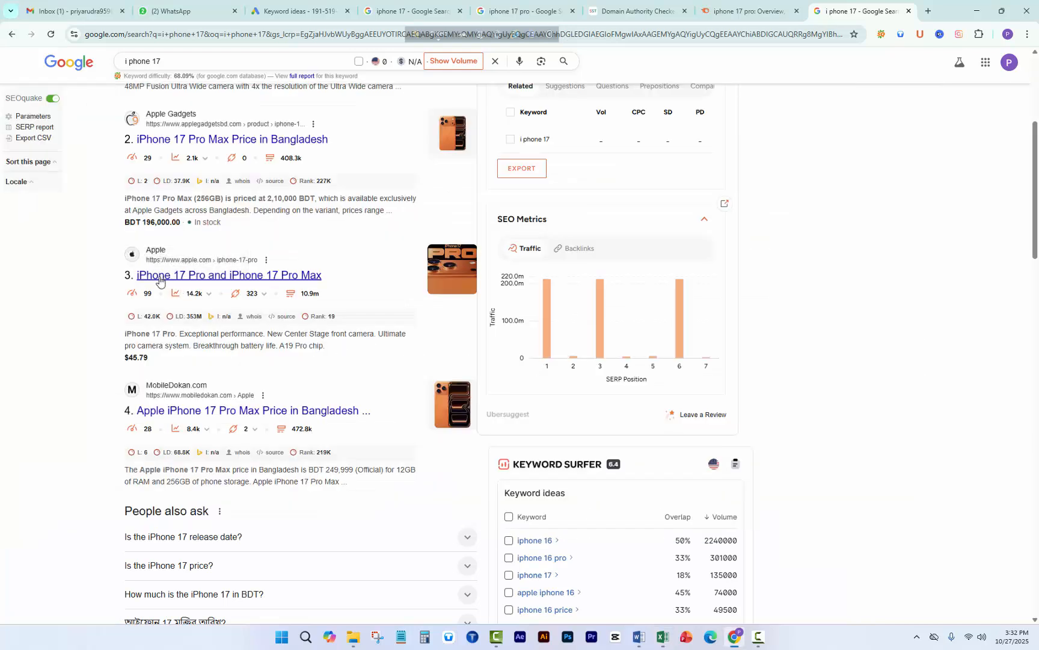
scroll(194, 302, "down", 3)
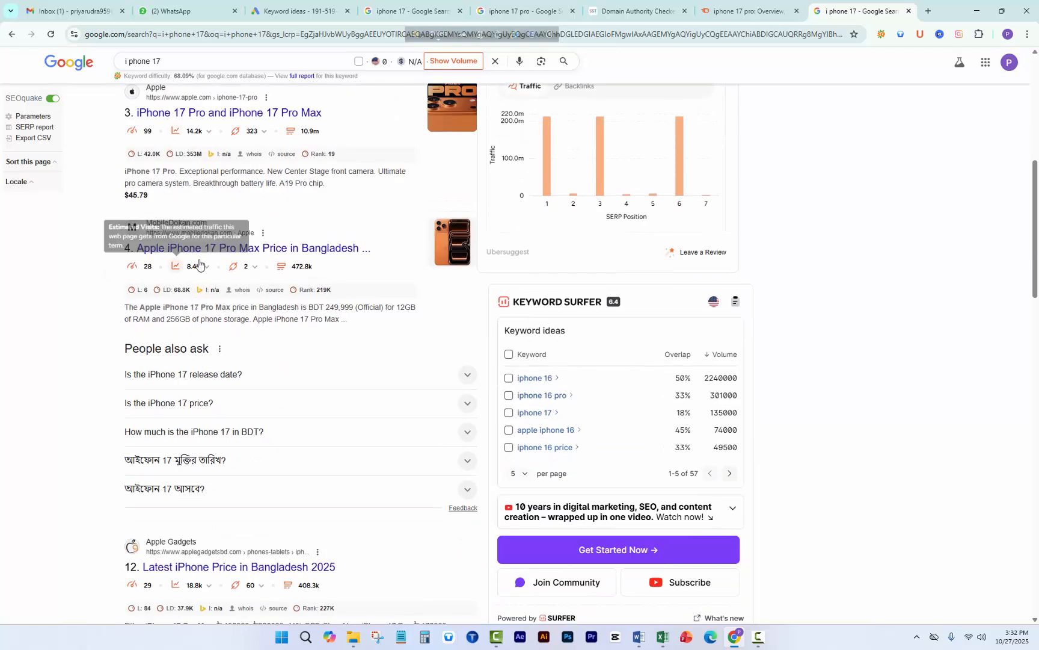
left_click(662, 637)
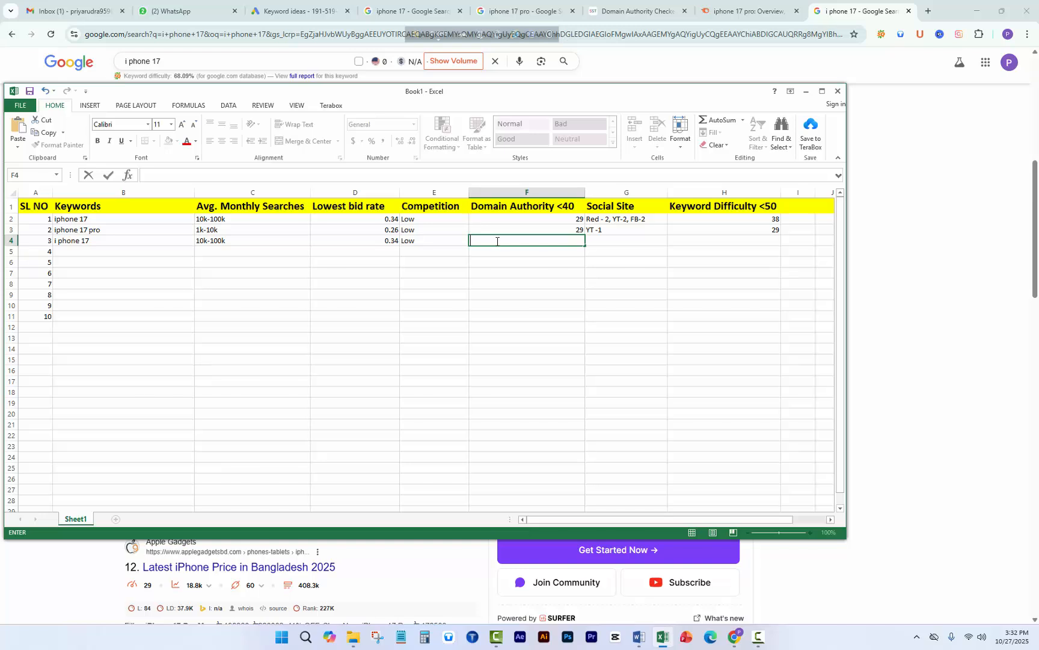
type("29")
left_click(966, 398)
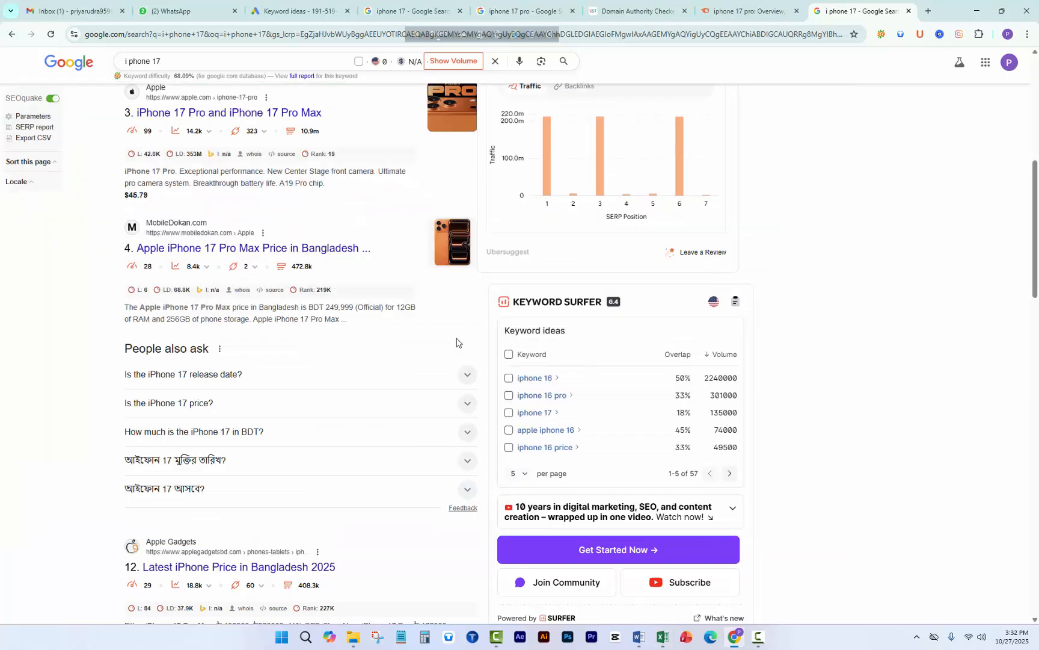
Capture a screenshot of the Google results for "i phone 17" and save it as 8 in the Job 1 Keyword Research folder
scroll(400, 326, "down", 1)
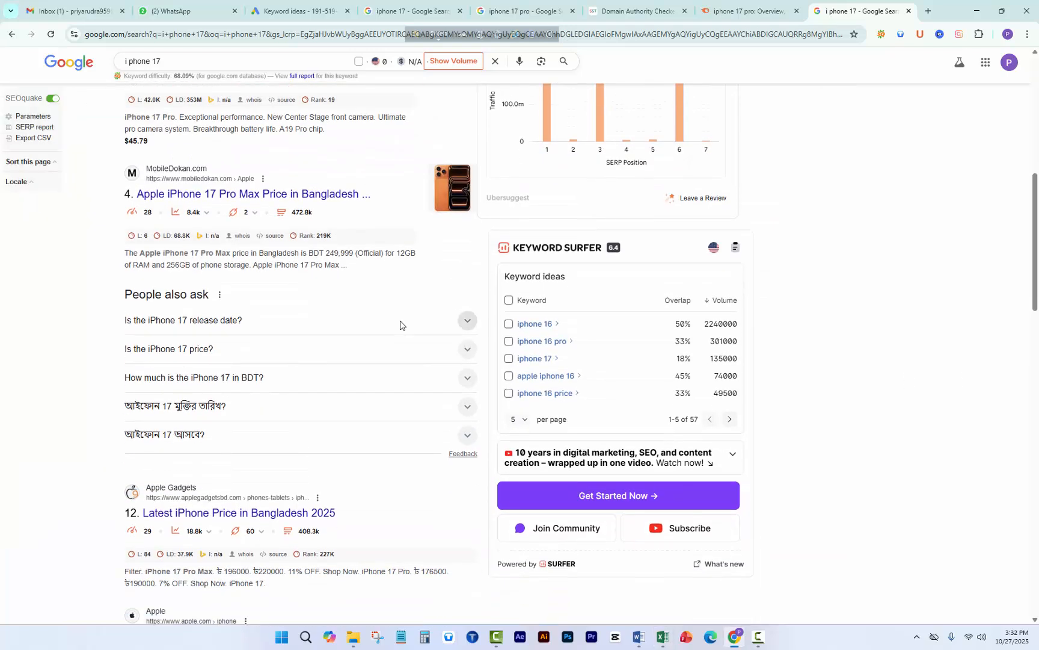
scroll(400, 326, "down", 1)
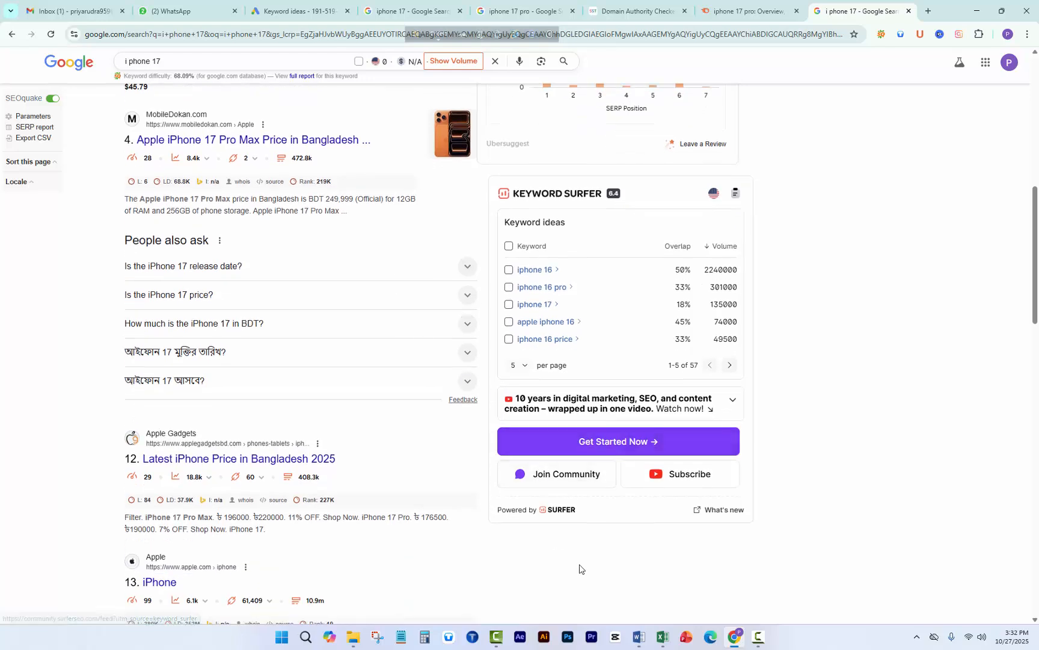
left_click(378, 637)
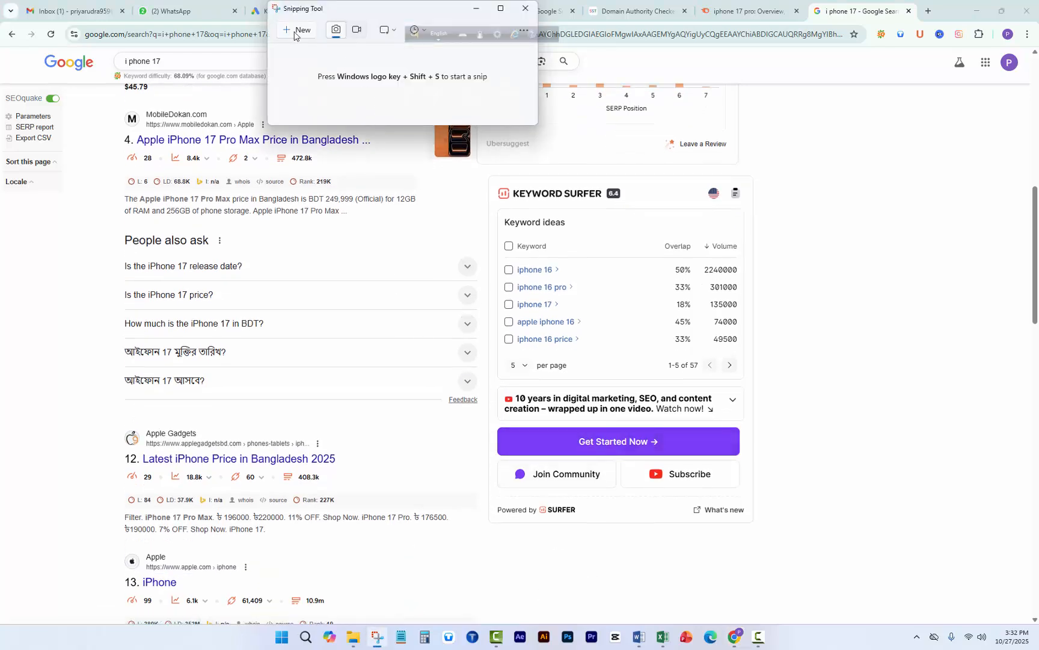
left_click(296, 30)
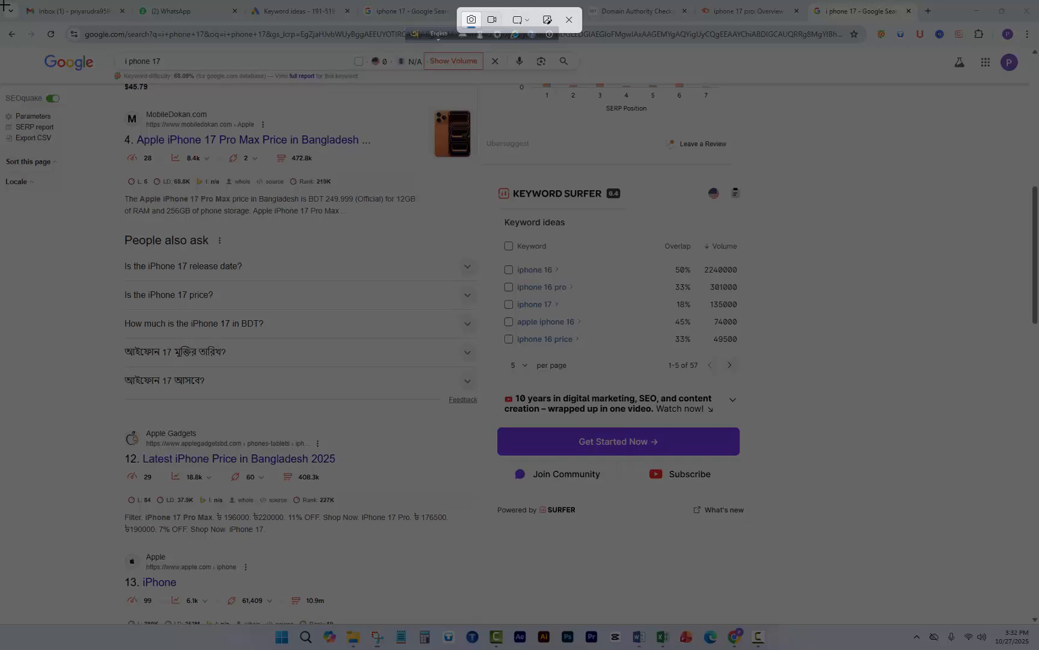
left_click(3, 7)
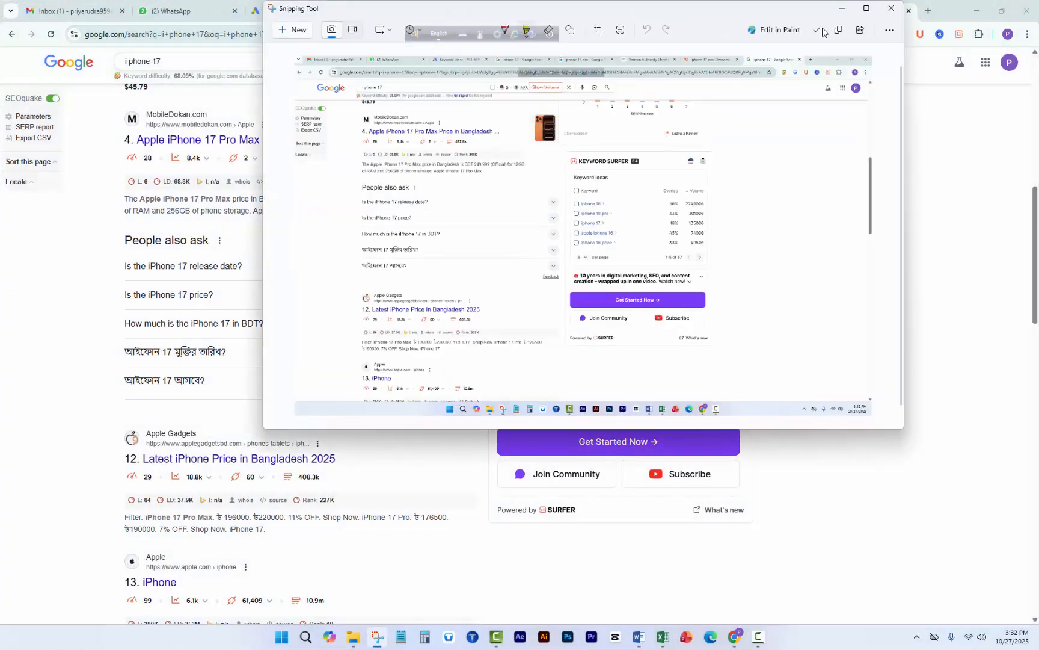
left_click(818, 30)
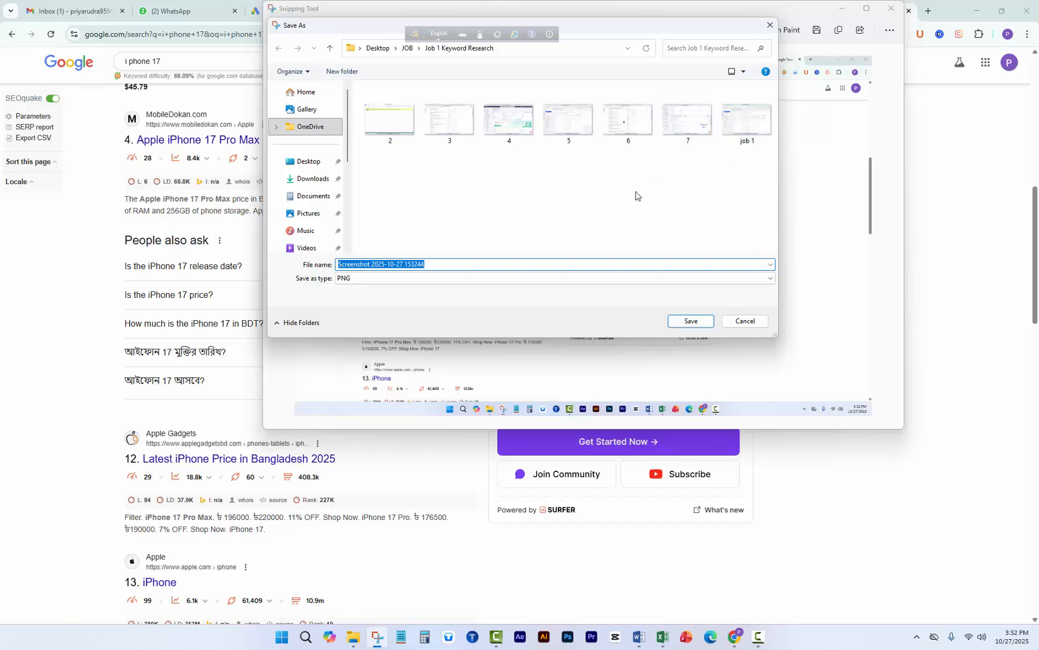
type("8")
key("Return")
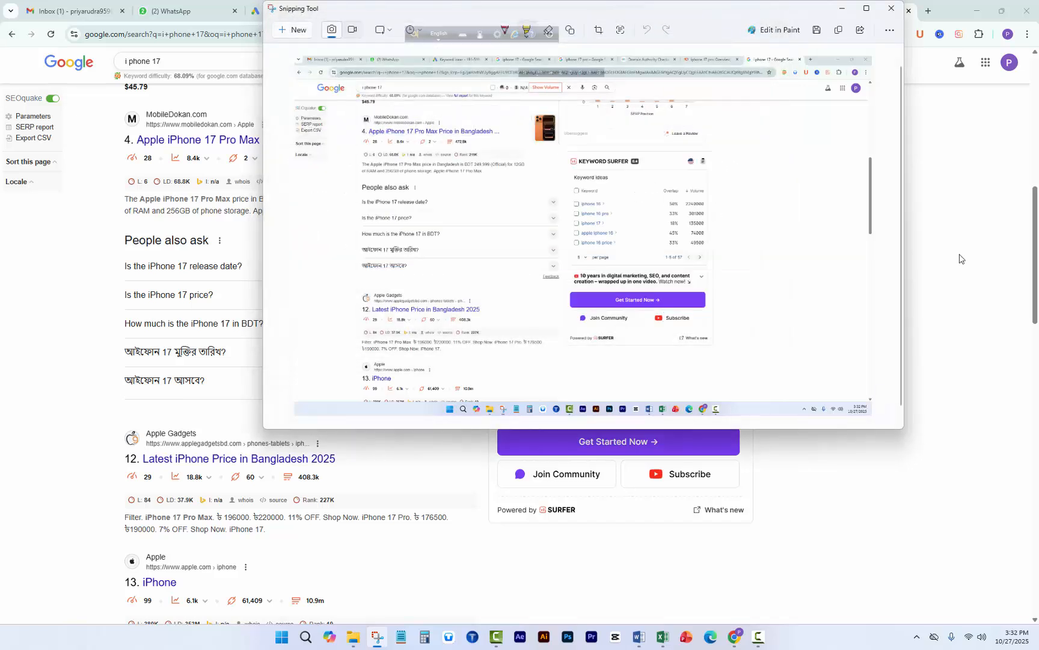
left_click(892, 9)
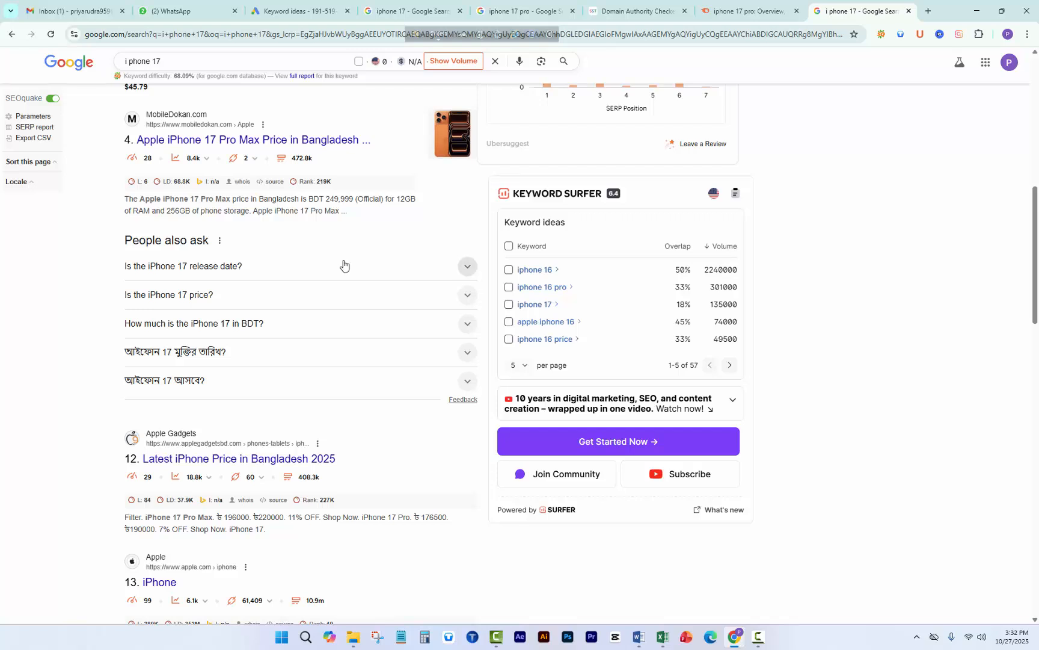
Set the domain authority for "i phone 17" to 28 in cell F4 of the Excel sheet
scroll(335, 271, "up", 1)
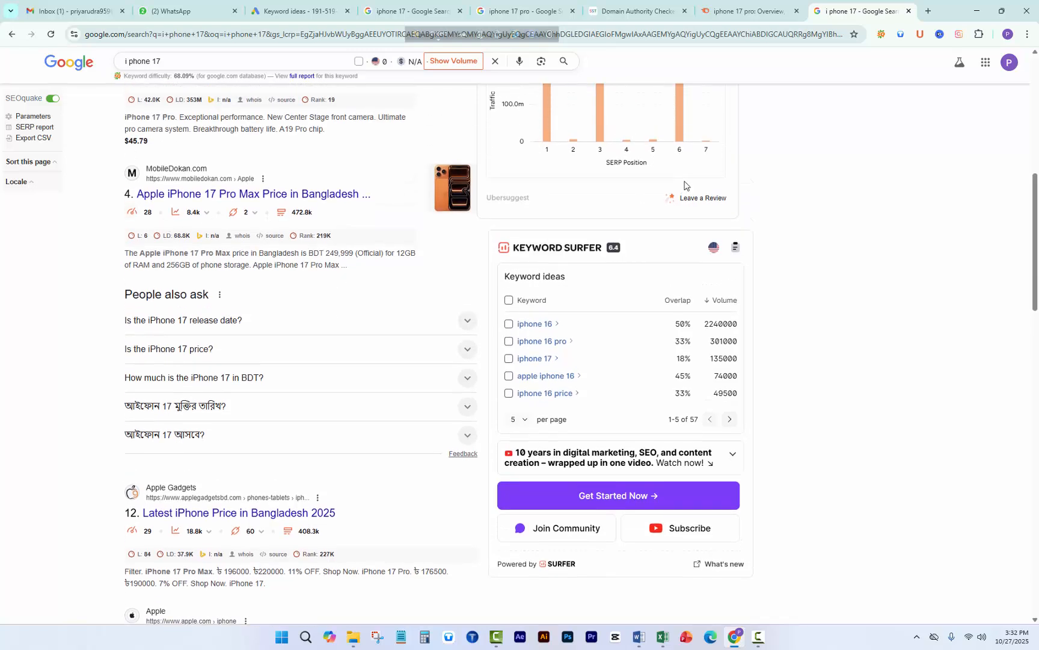
left_click(750, 16)
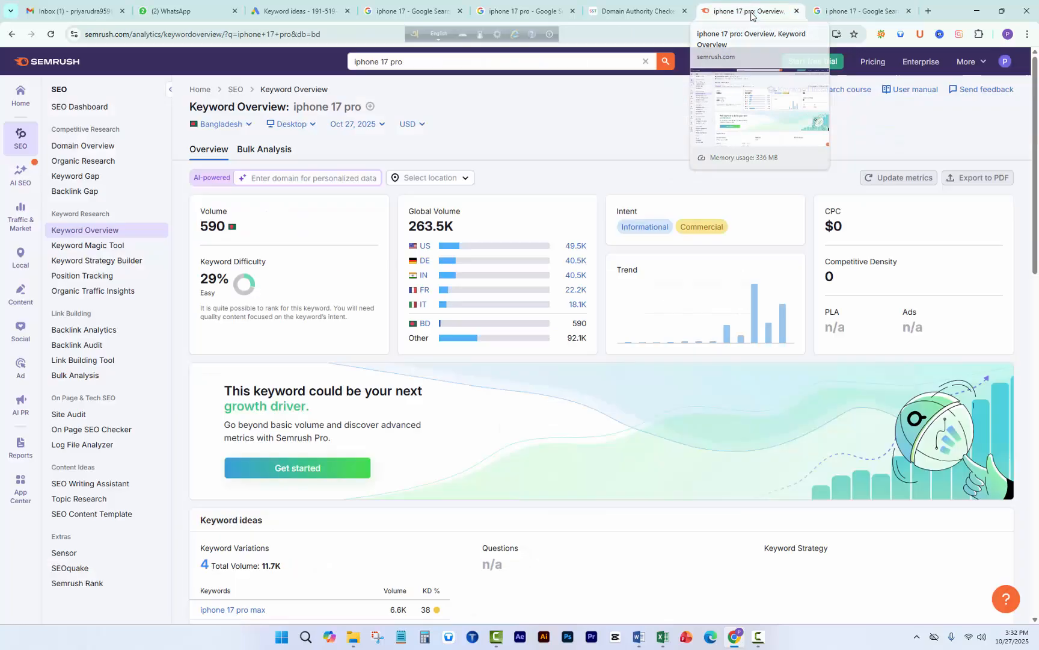
left_click(662, 636)
type("28")
left_click(624, 242)
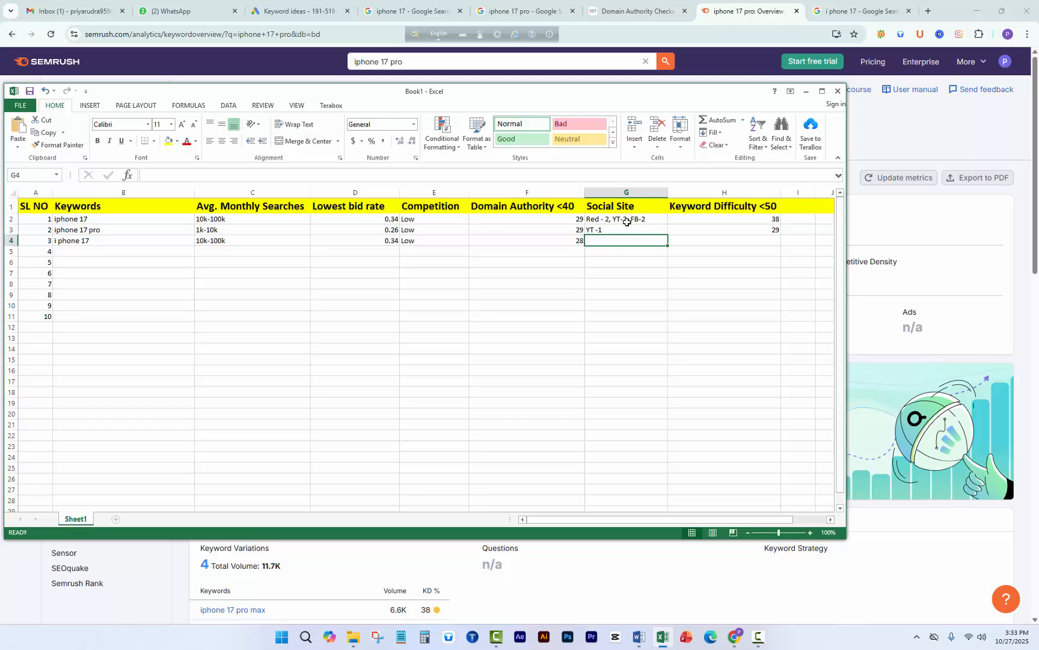
Examine the Google results for "i phone 17" to count the YouTube, Facebook and Reddit entries on the page
left_click(637, 12)
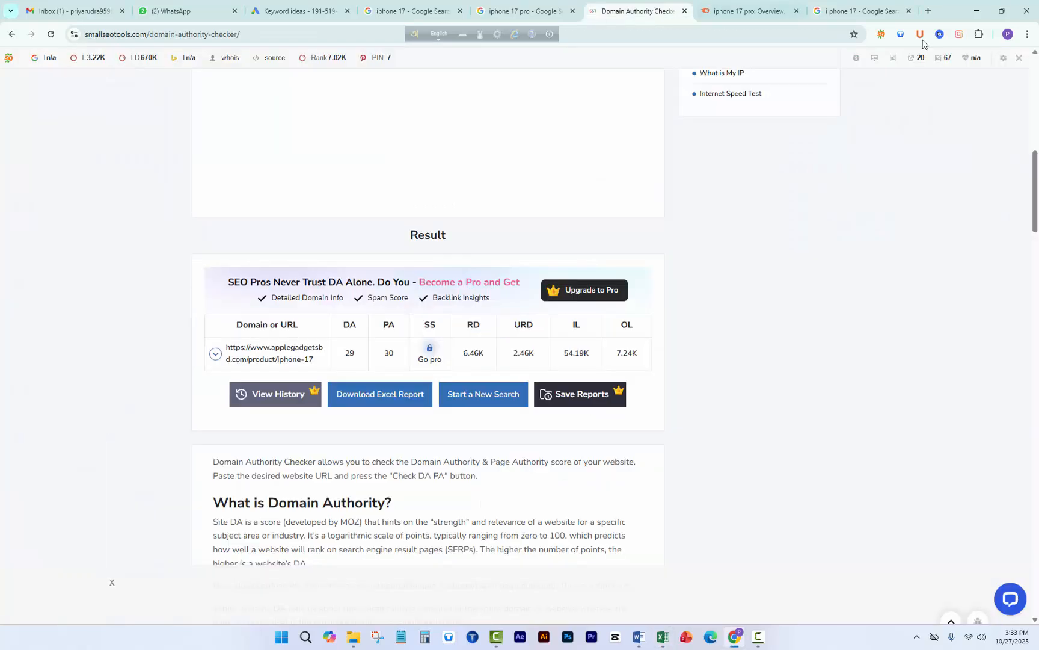
left_click(882, 17)
scroll(383, 244, "up", 5)
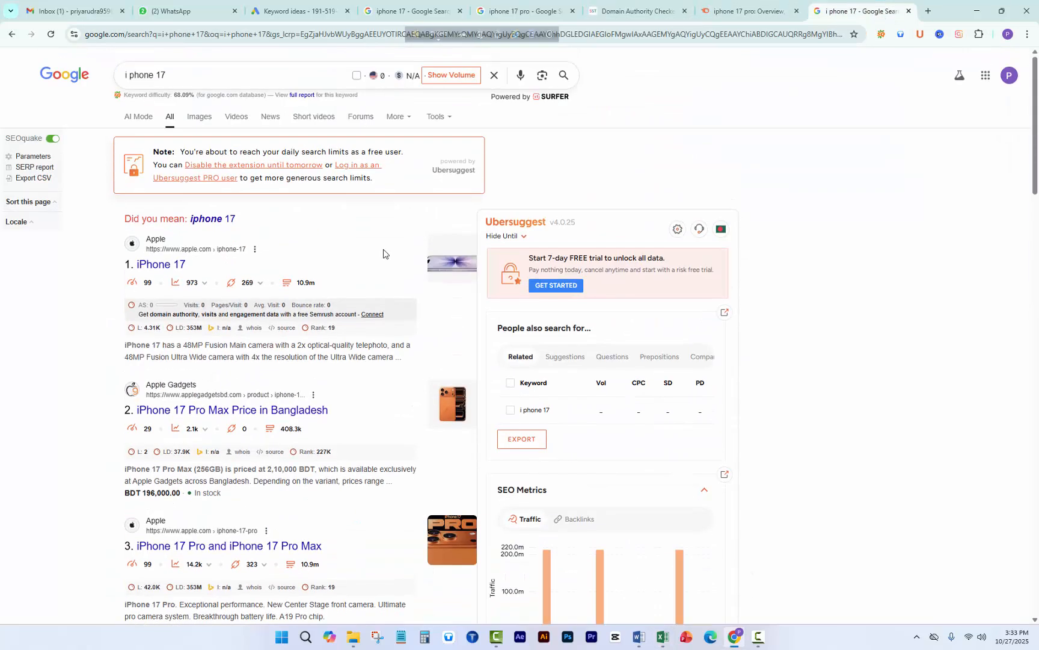
scroll(328, 287, "down", 7)
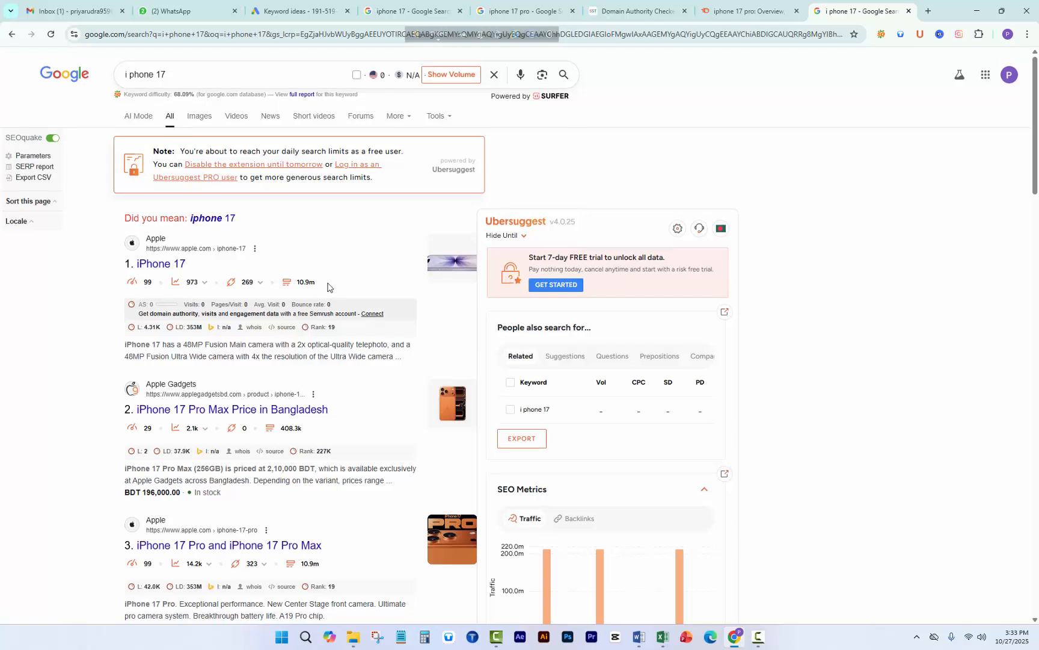
scroll(328, 287, "down", 10)
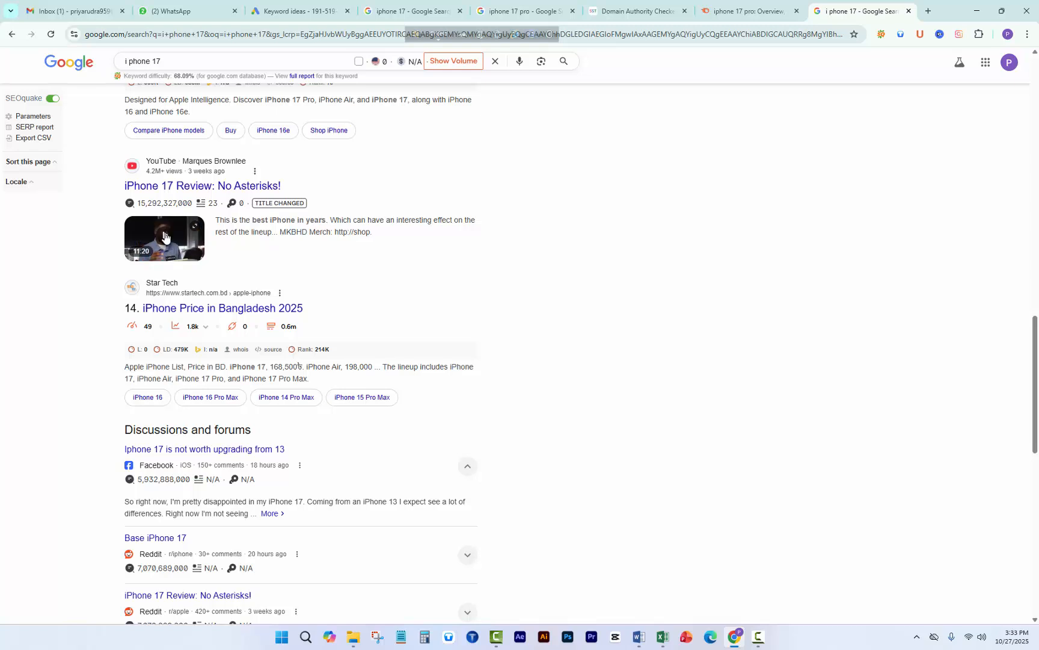
scroll(191, 307, "down", 3)
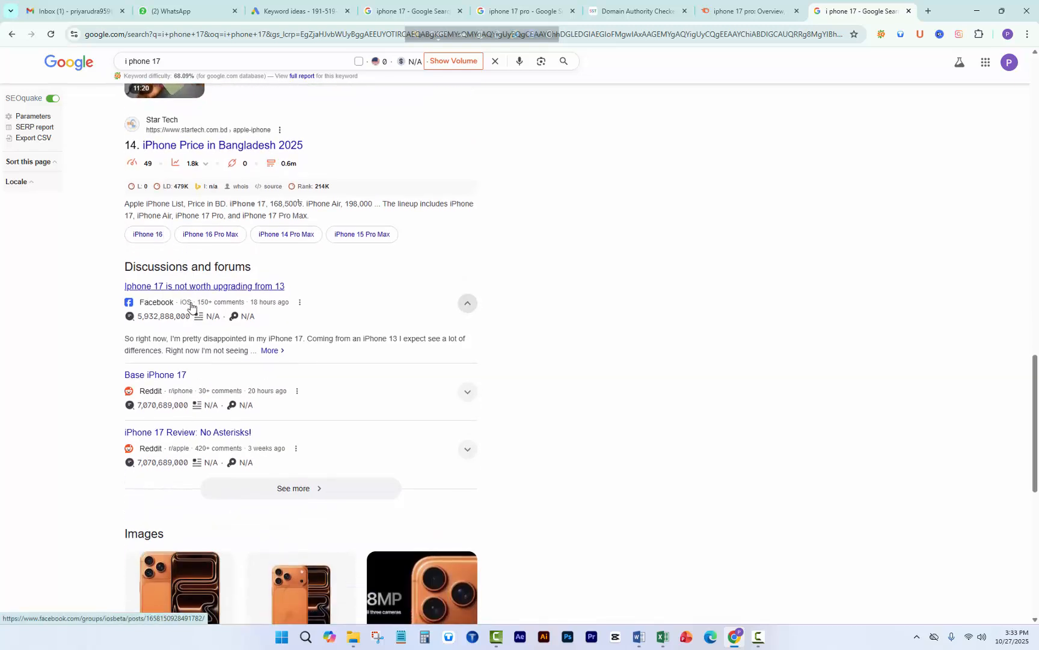
scroll(191, 307, "down", 3)
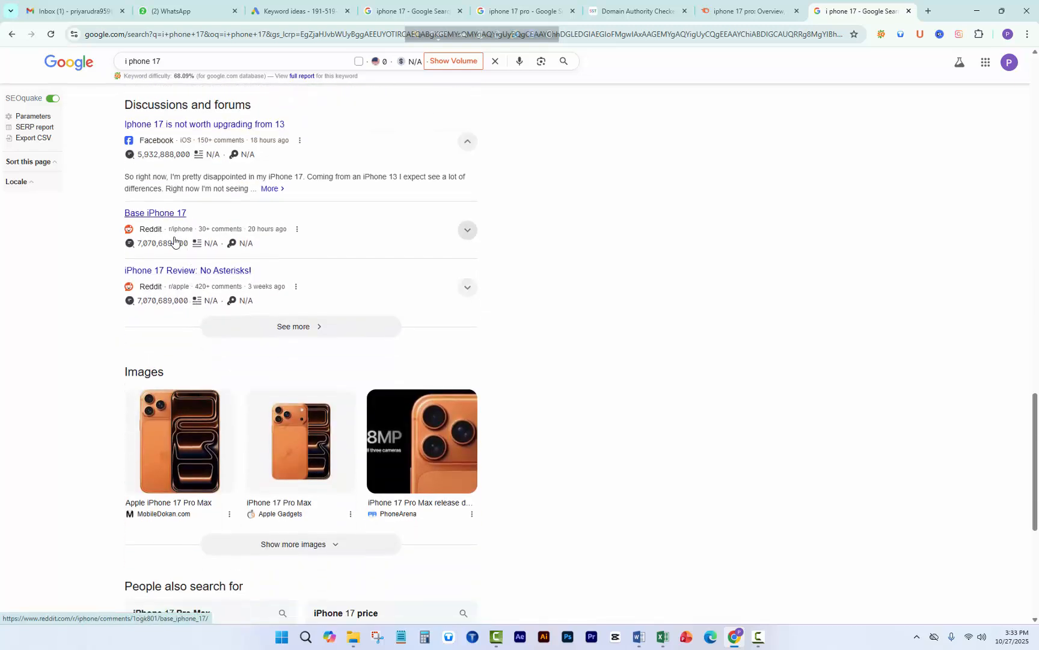
scroll(174, 242, "down", 2)
scroll(432, 348, "down", 4)
scroll(432, 348, "up", 11)
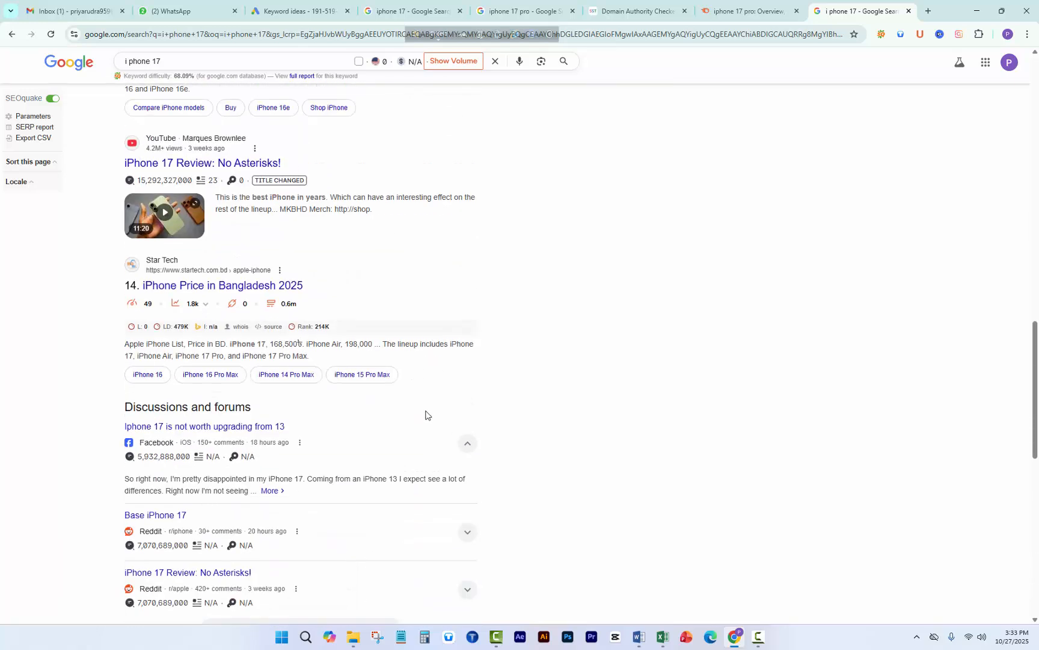
Enter "Red - 2, YT-1, FB-1" as the social sites for "i phone 17" in cell G4 of the Excel sheet
left_click(662, 636)
double_click(605, 238)
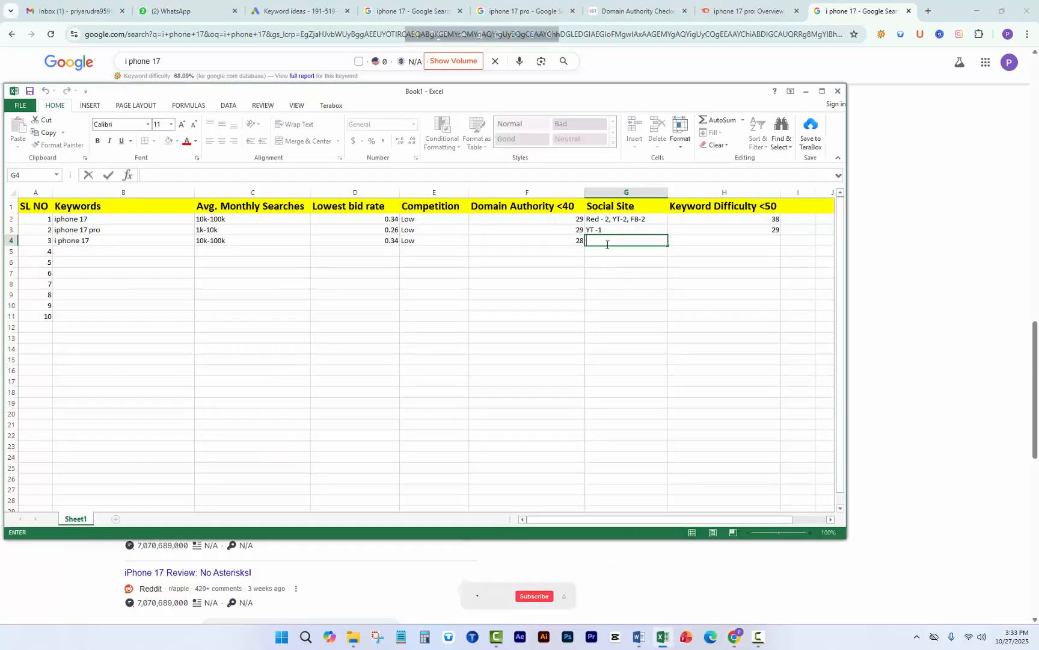
type("Redd")
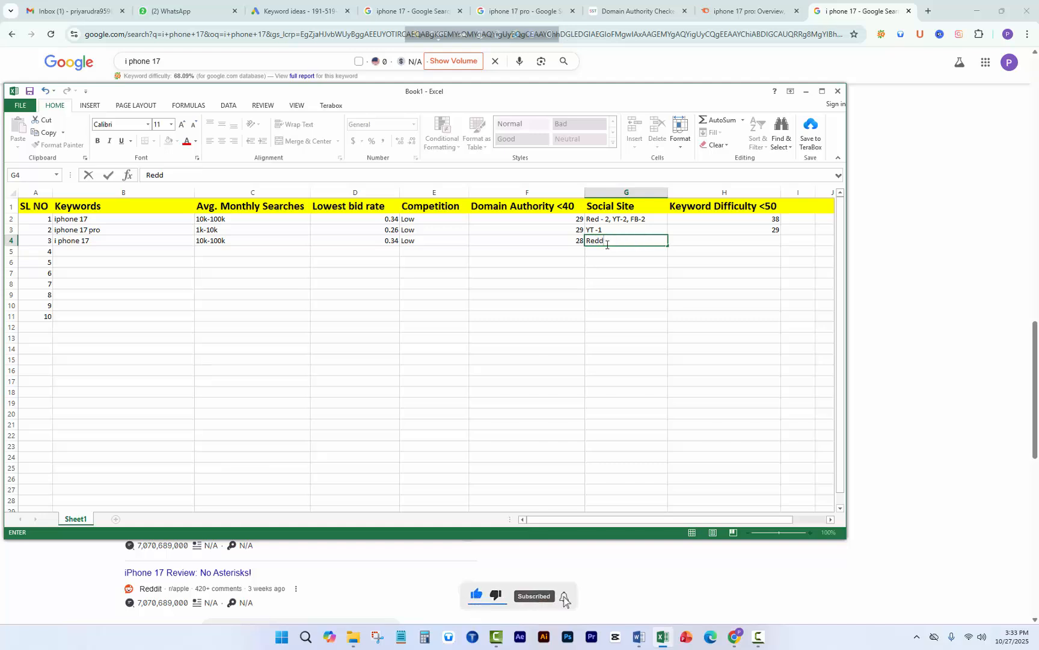
key("BackSpace")
type("- ")
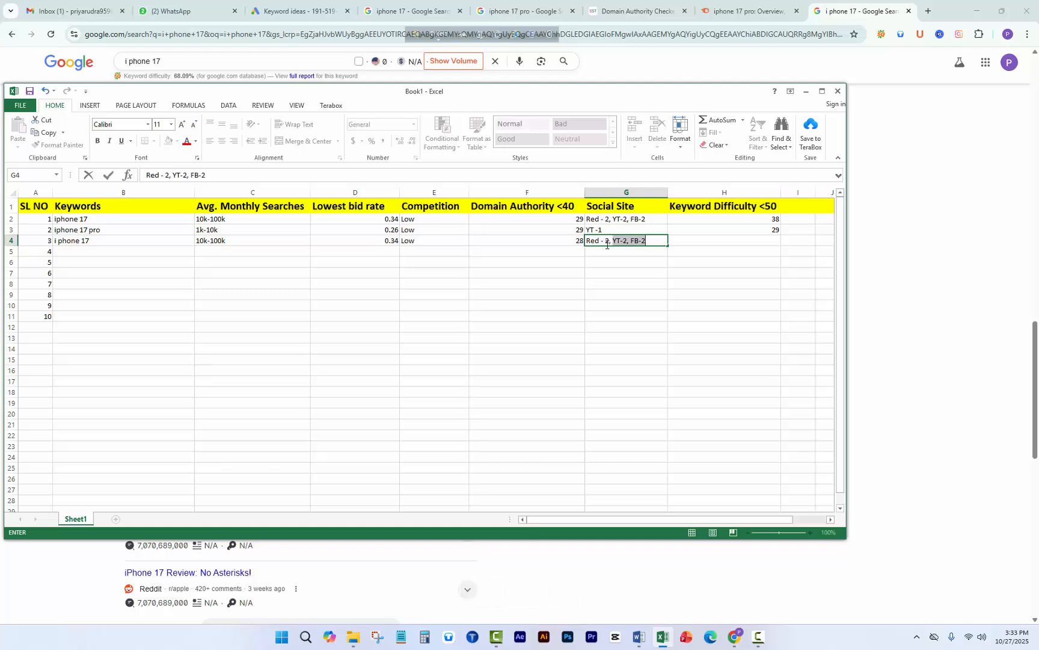
type("2, YT-1,")
left_click(680, 239)
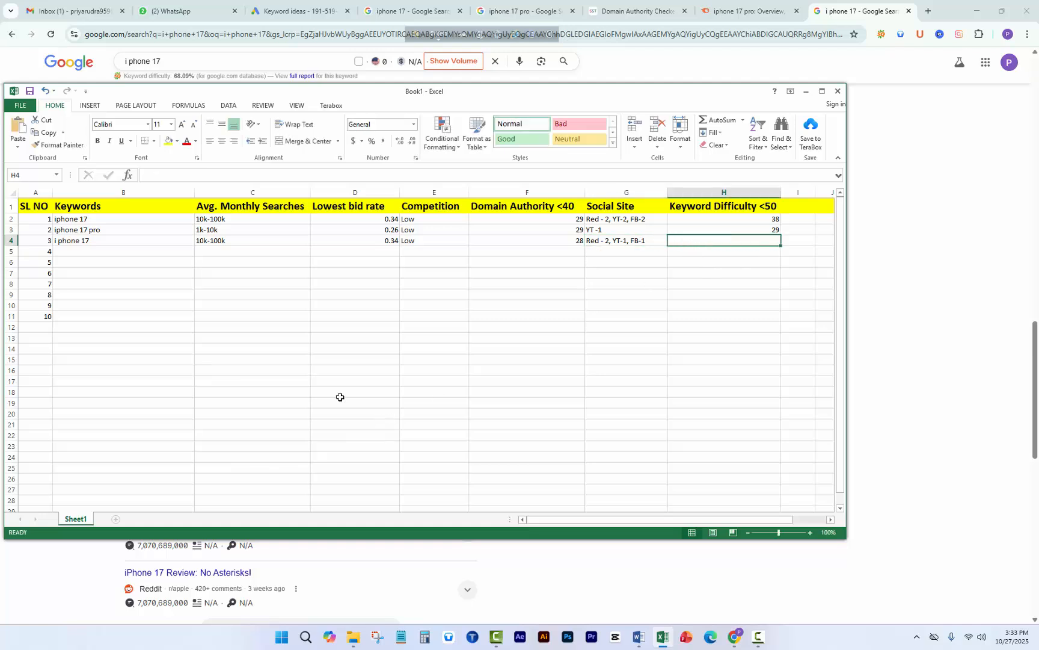
Copy the keyword text "i phone 17" from cell B4 of the Excel sheet
double_click(111, 241)
key("shift+Left")
key("shift+Left")
key("shift+Left")
key("shift+Left")
key("shift+Left")
key("shift+Left")
key("shift+Left")
key("shift+Left")
key("shift+Left")
key("shift+Left")
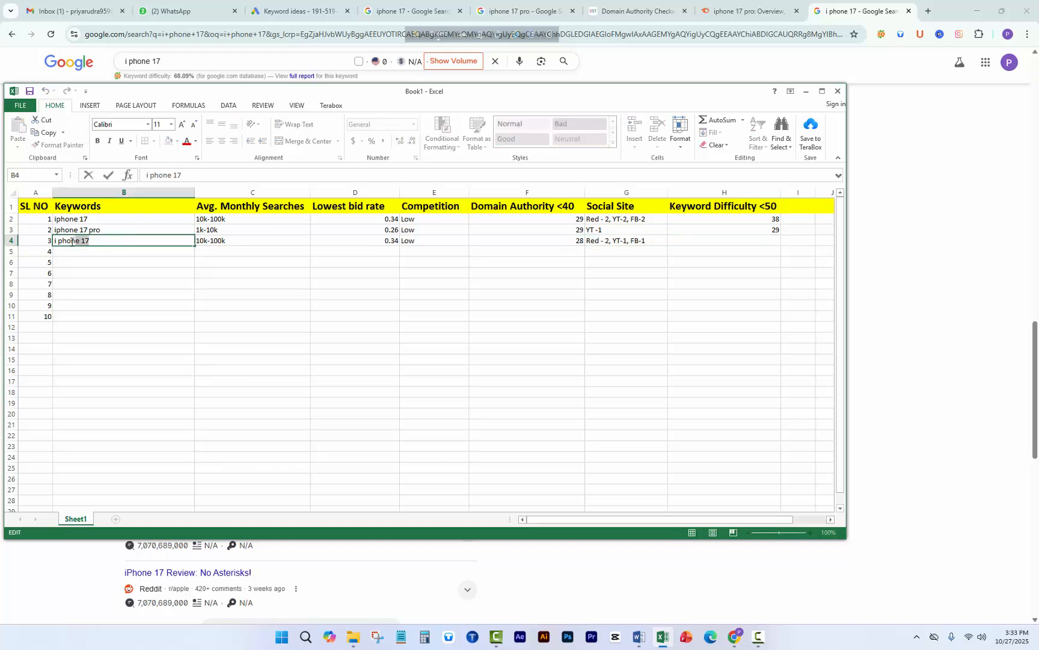
key("ctrl+c")
Run a Semrush Keyword Overview for "i phone 17" with the BD database and look through the report down to the SERP analysis
left_click(719, 11)
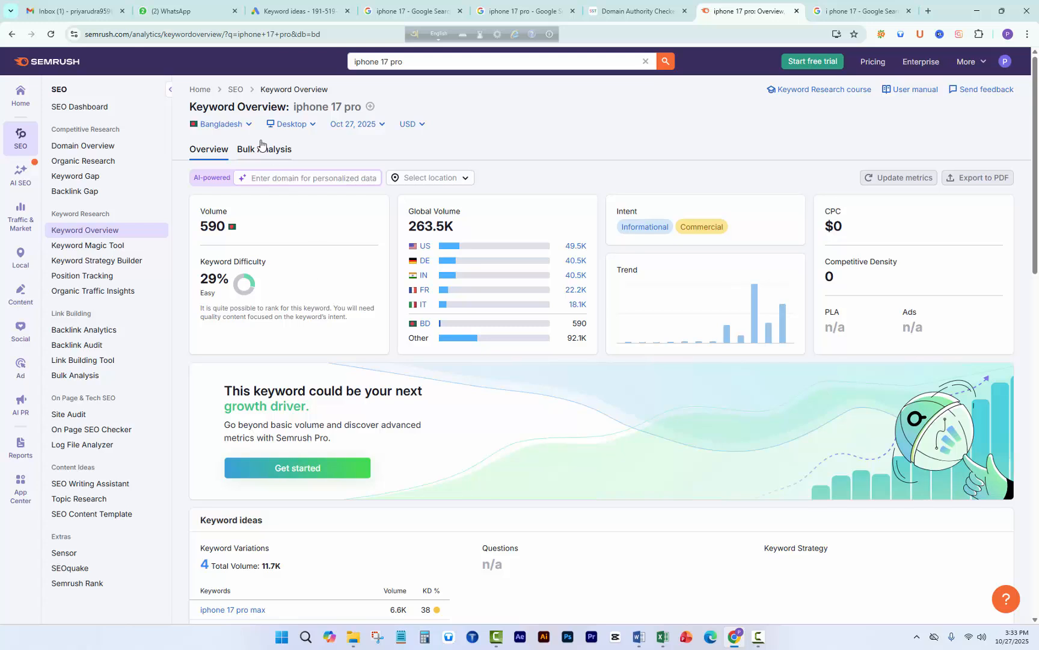
left_click(53, 63)
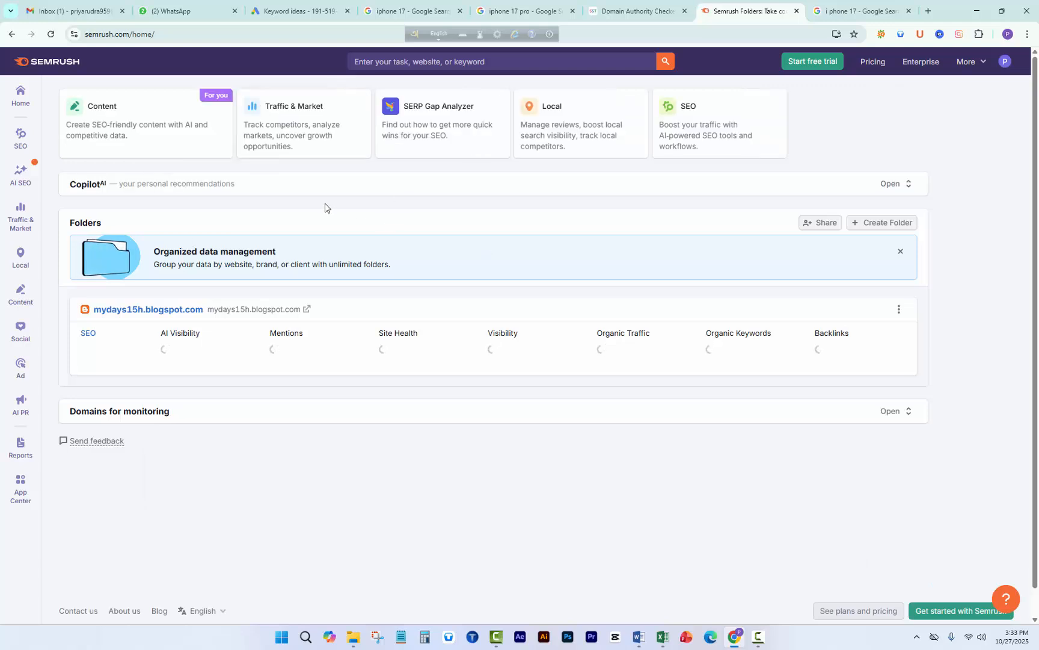
mouse_move(21, 137)
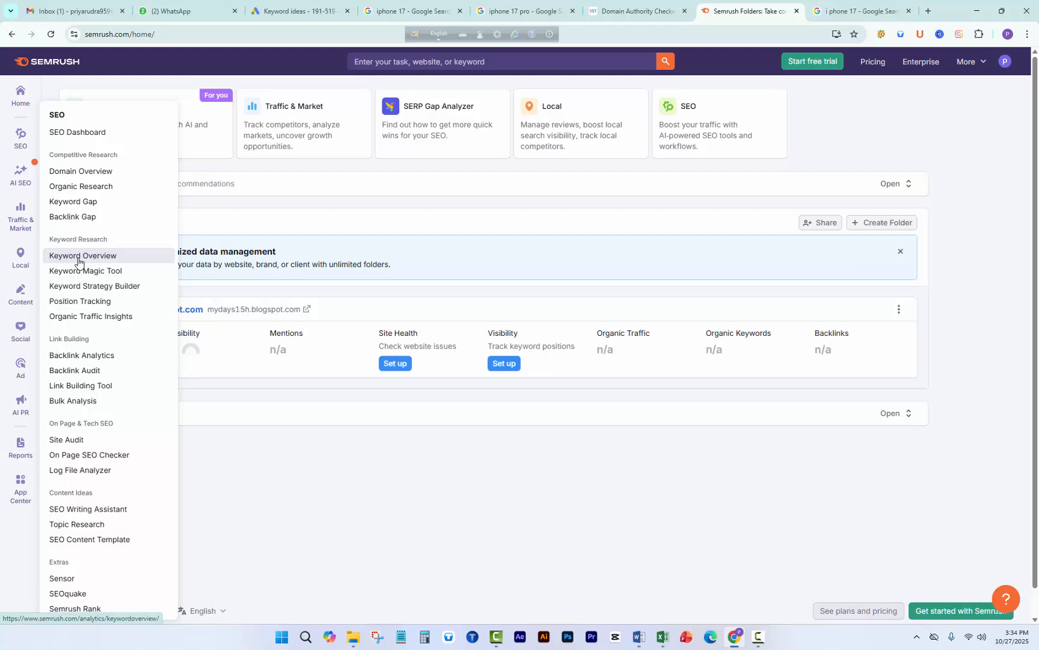
left_click(110, 257)
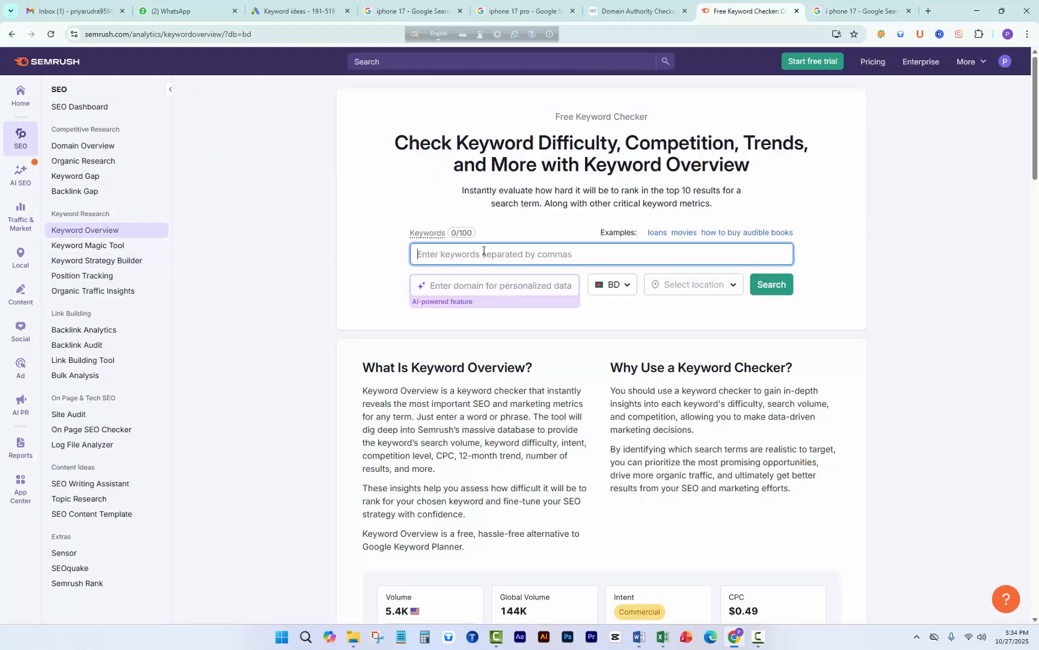
key("ctrl+v")
key("BackSpace")
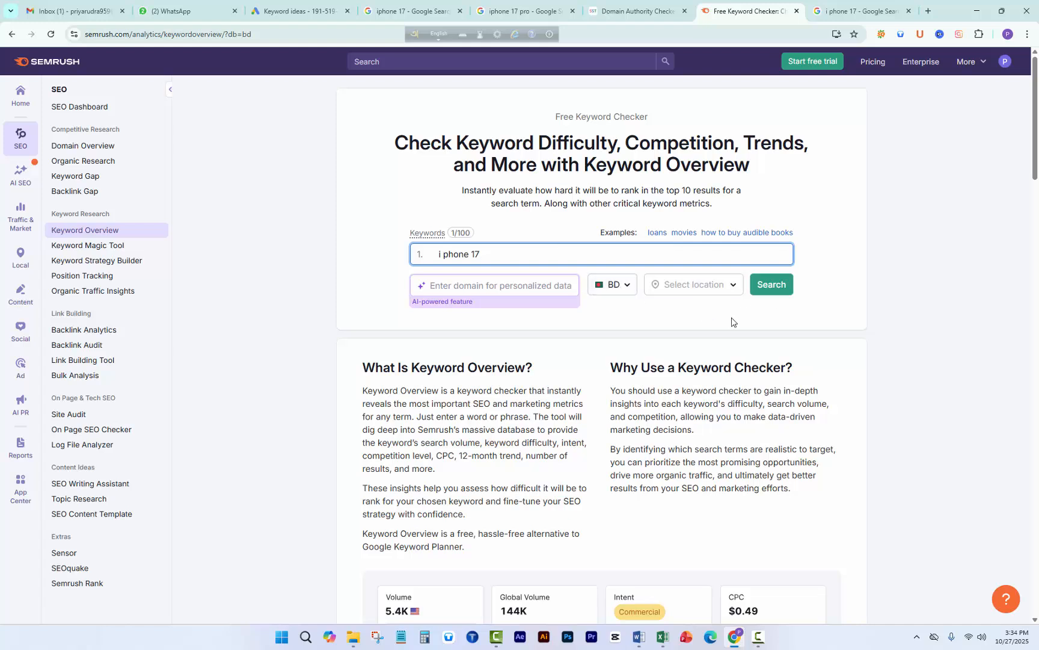
left_click(768, 290)
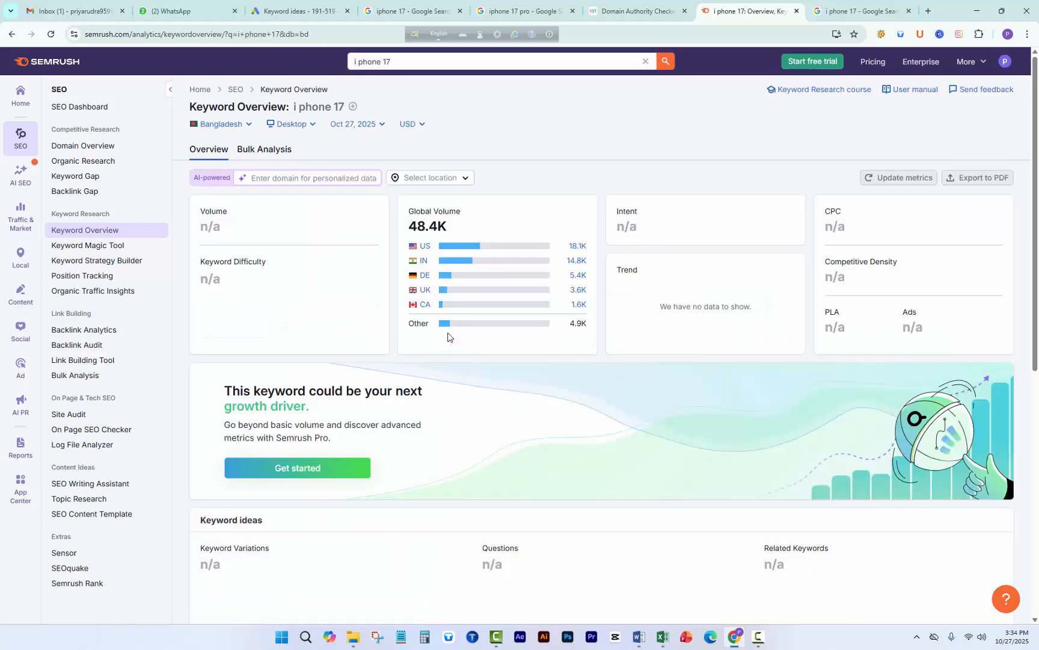
scroll(448, 337, "down", 10)
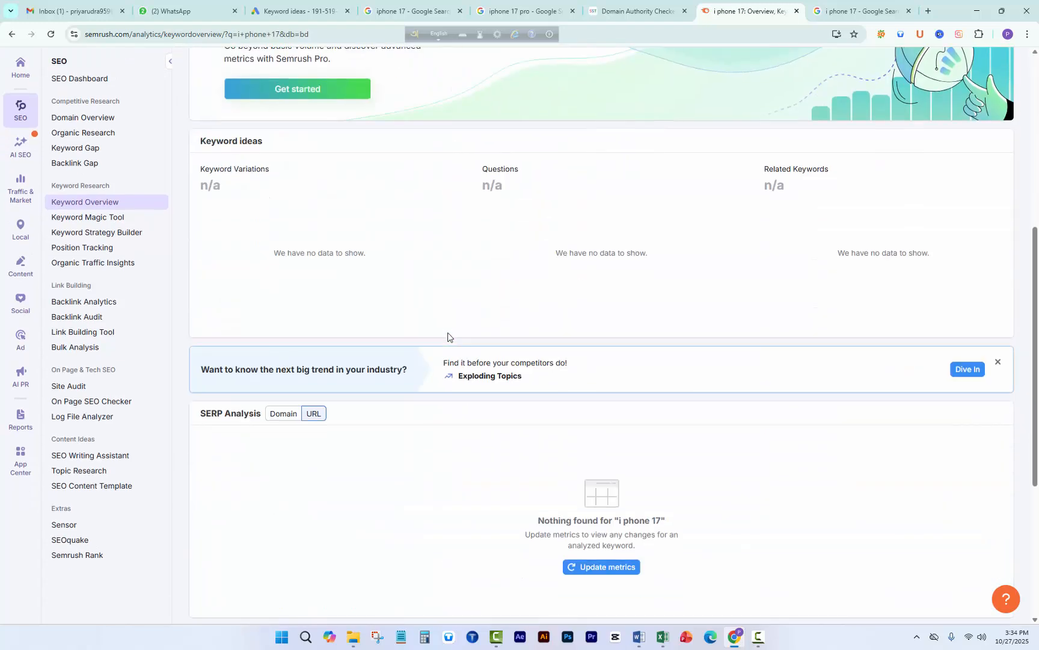
scroll(448, 336, "down", 3)
scroll(448, 337, "up", 8)
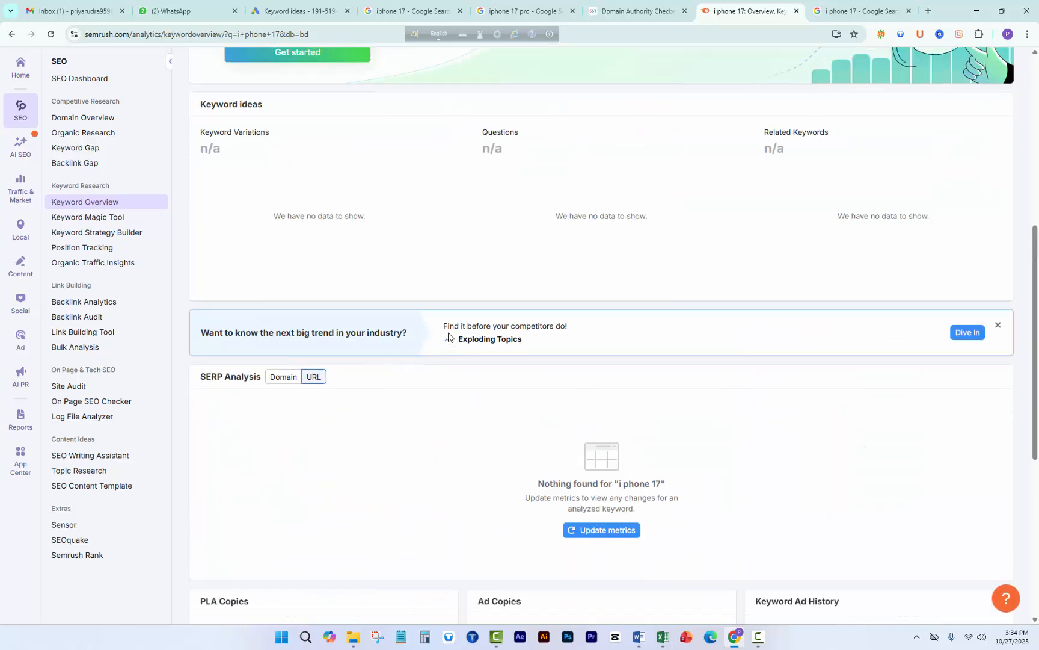
Leave the current report, open a blank Semrush Keyword Overview search and enter "i phone 17" as the keyword
scroll(448, 337, "up", 2)
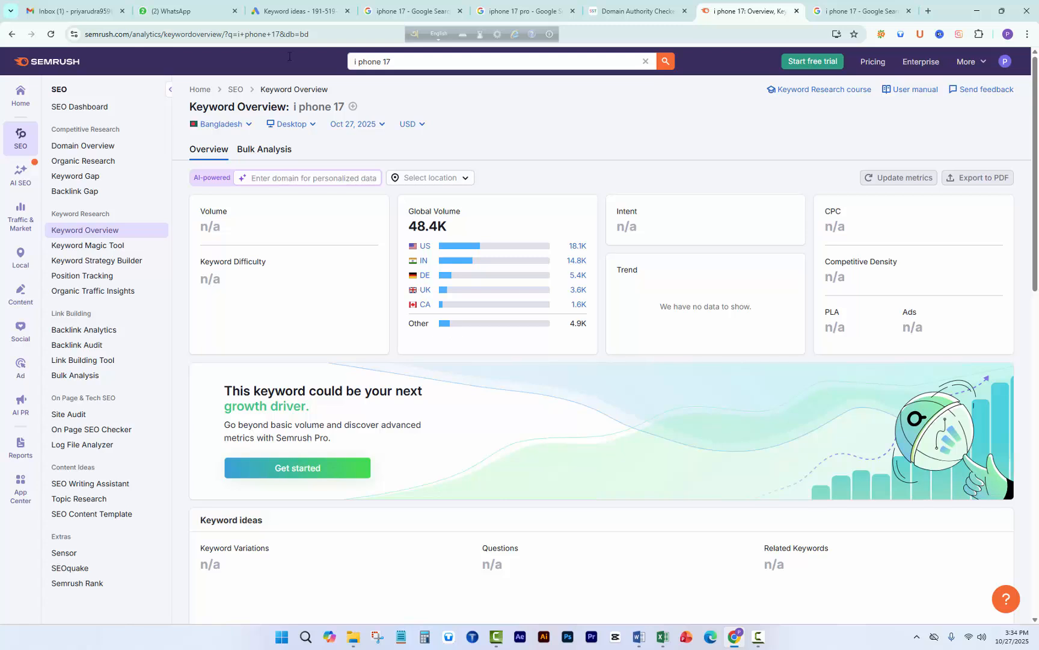
mouse_move(352, 107)
left_click(11, 34)
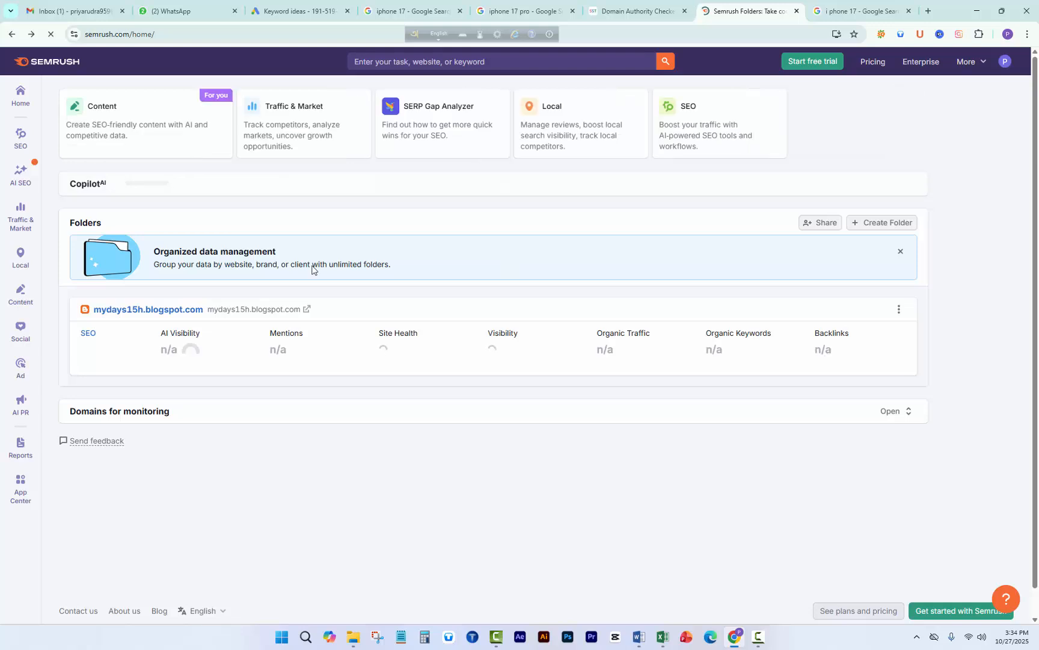
mouse_move(19, 141)
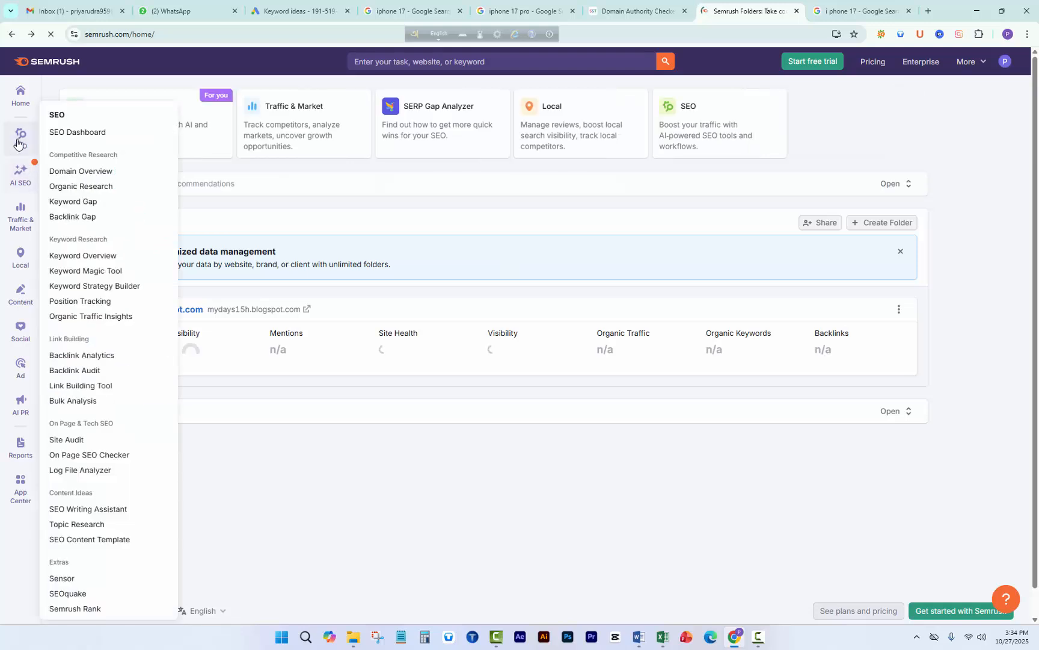
left_click(101, 255)
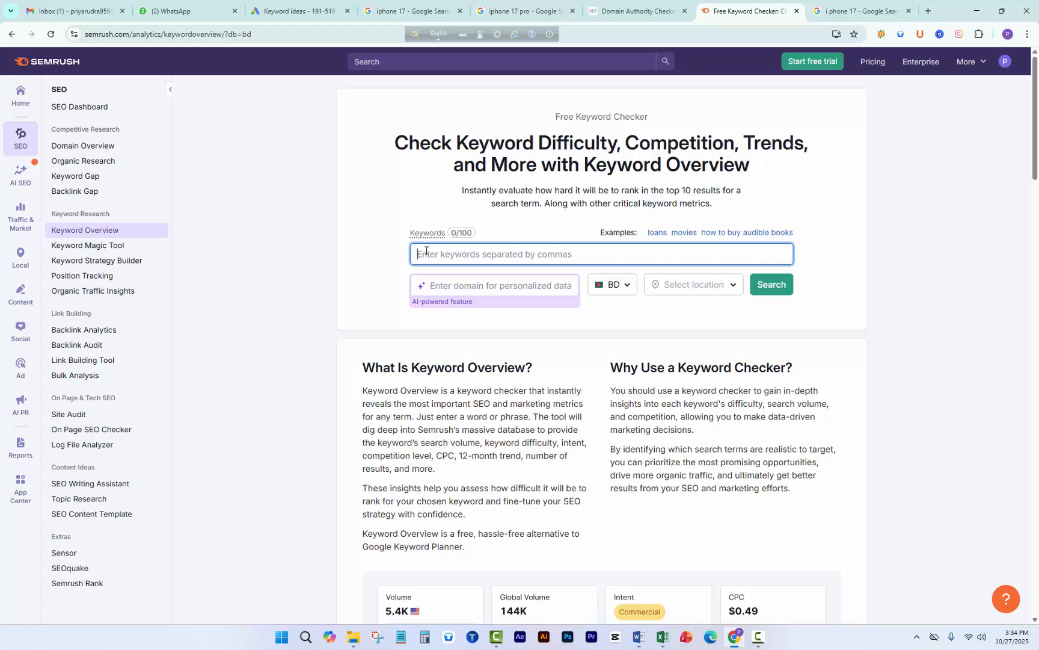
type("i phone 17")
key("Return")
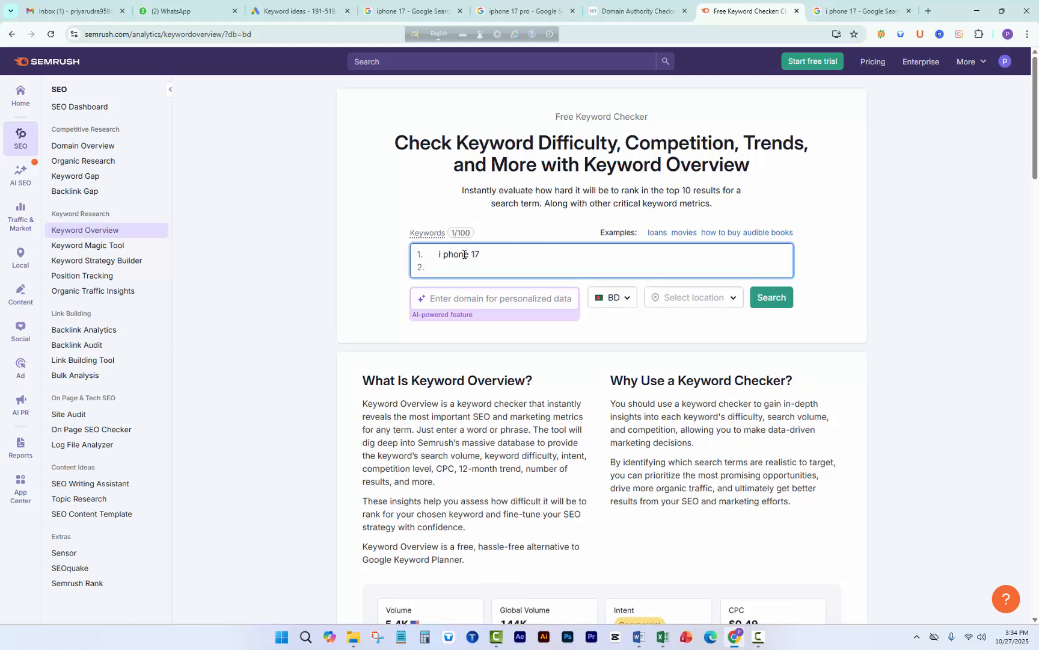
Compare the entered keyword's spelling with cell B4 of the Excel sheet and write it as "i phone 17" in the search
key("BackSpace")
left_click(662, 636)
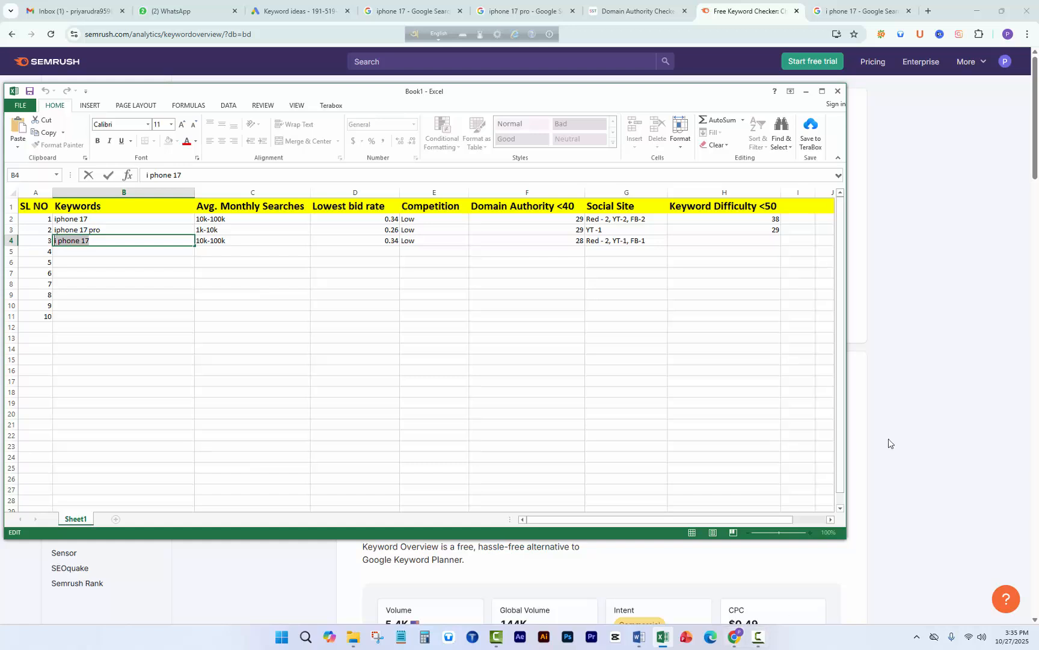
left_click(855, 457)
left_click(515, 256)
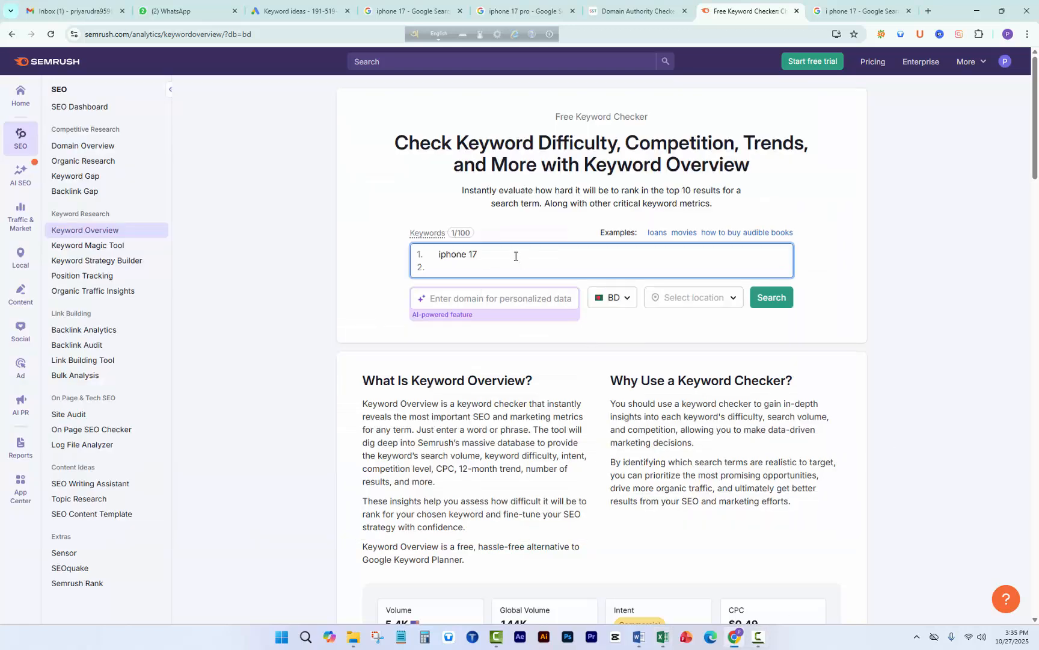
left_click(664, 637)
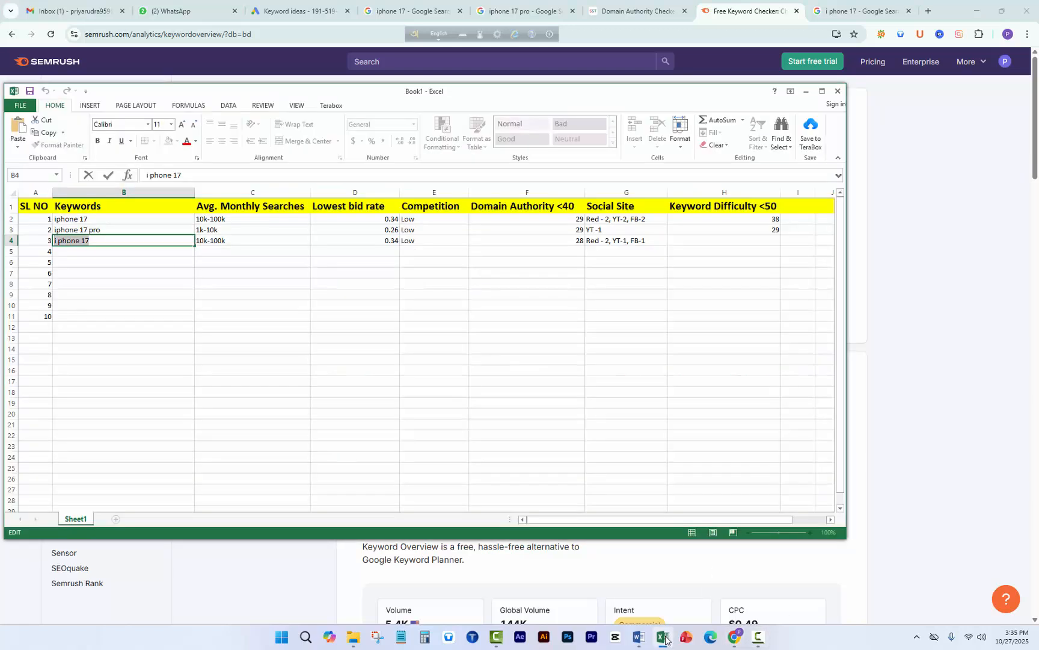
left_click(908, 445)
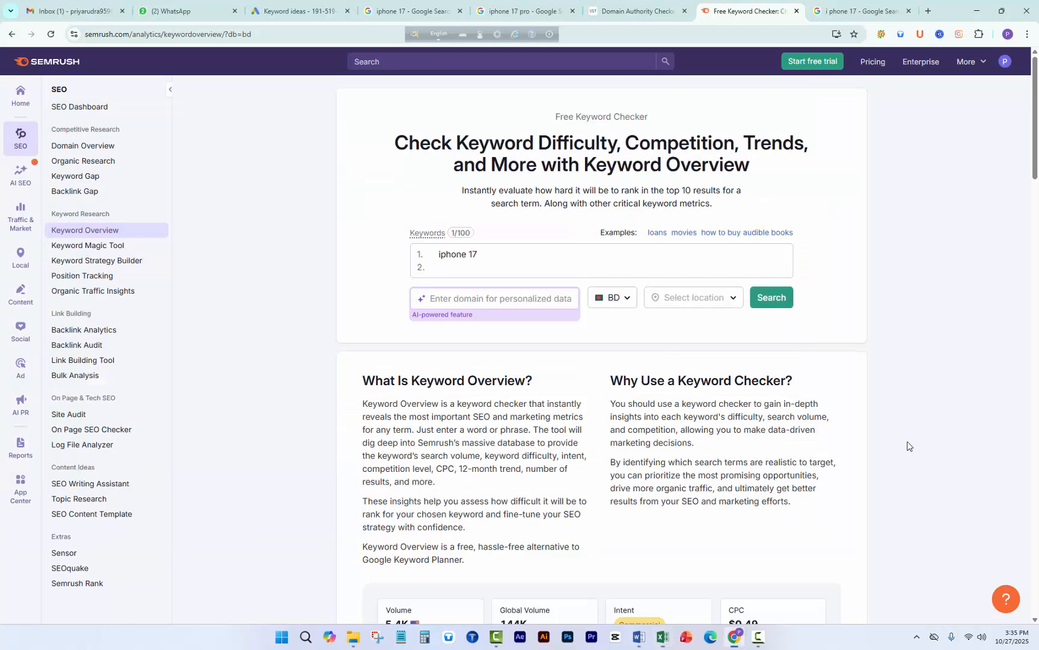
left_click(442, 254)
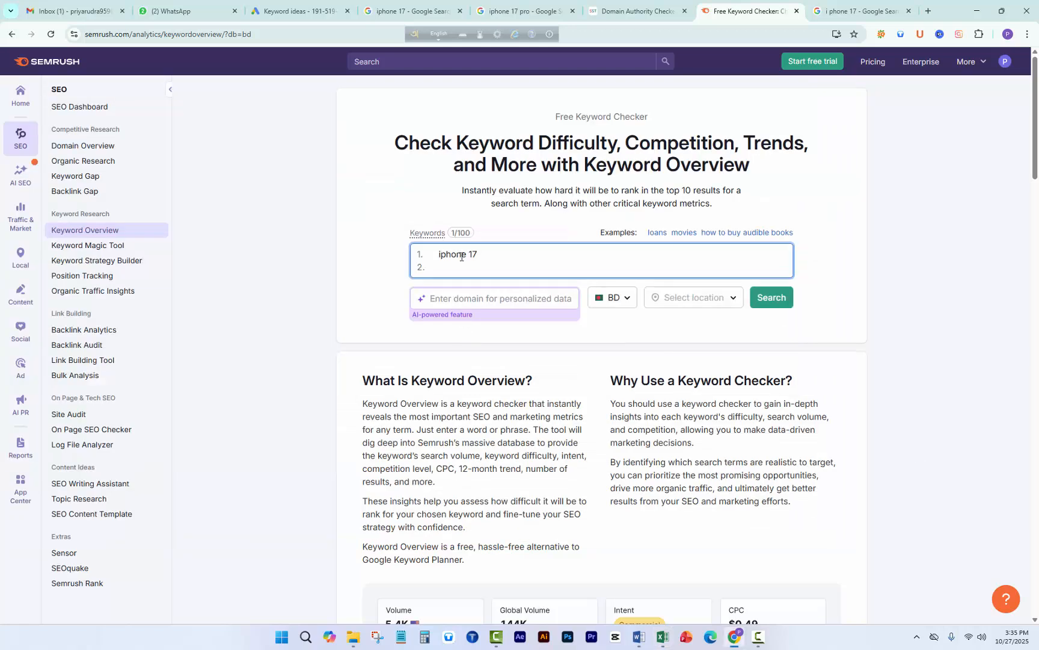
Switch the Keyword Overview database to Austria and run the search for "i phone 17"
left_click(630, 299)
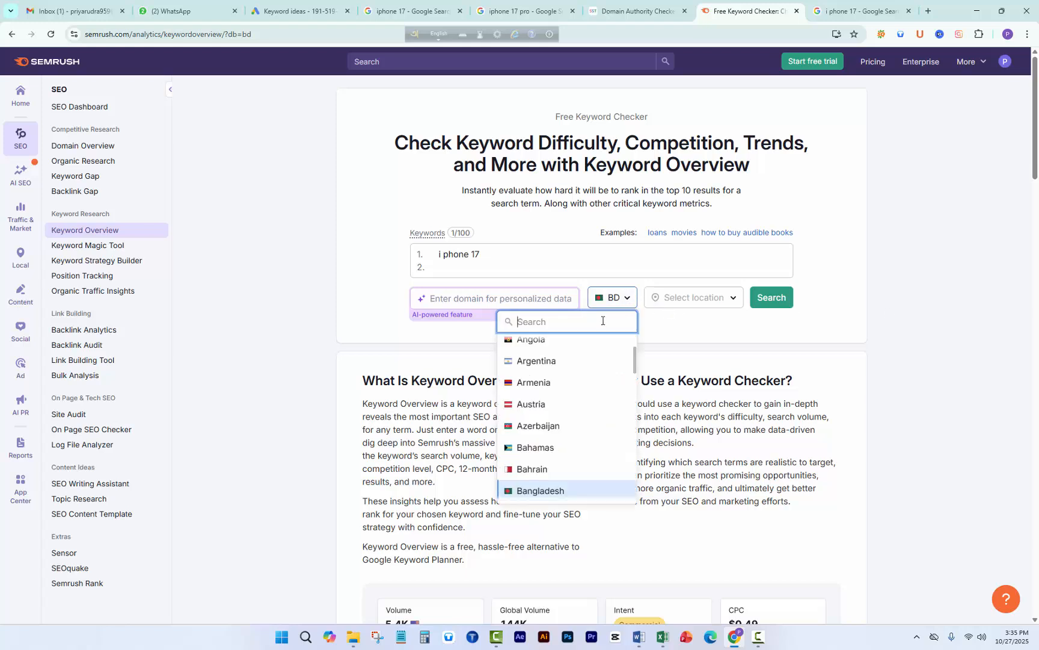
type("usa")
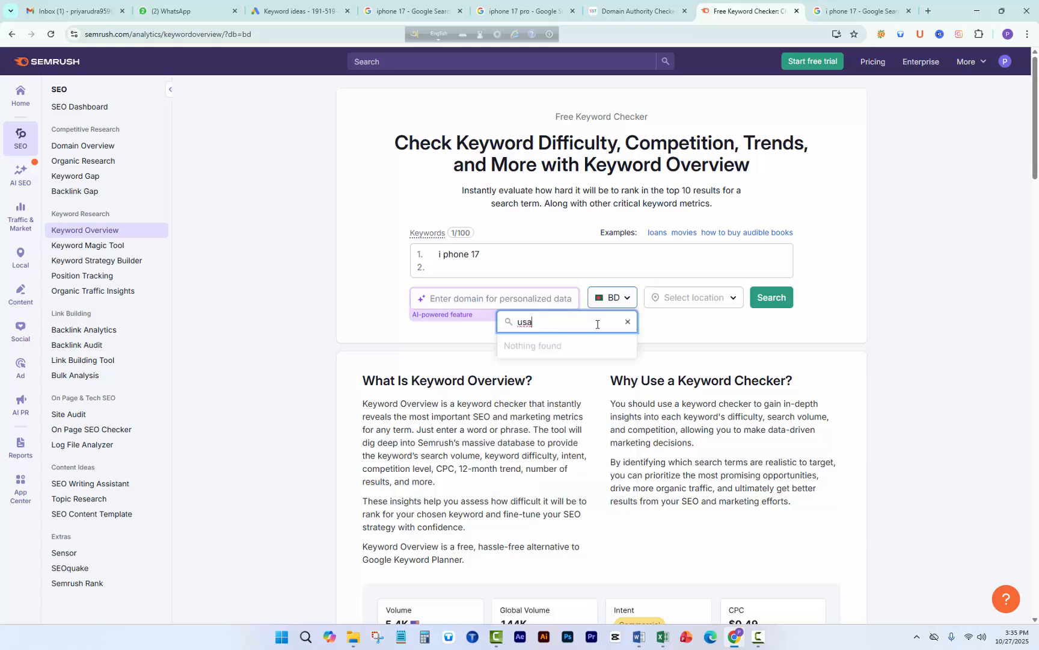
key("BackSpace")
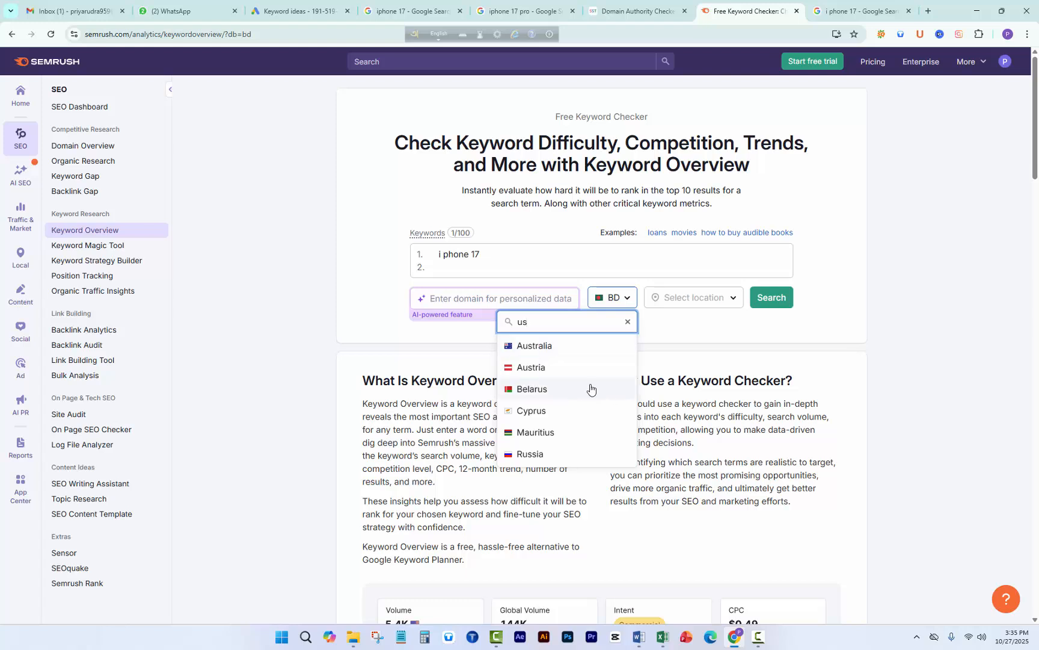
scroll(589, 387, "down", 1)
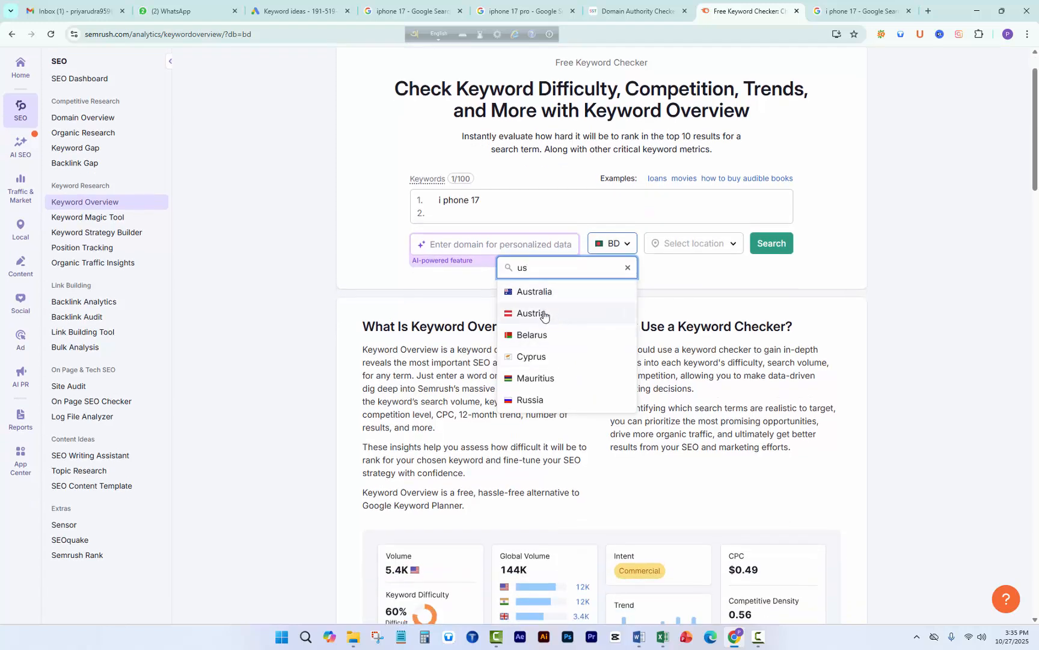
left_click(544, 314)
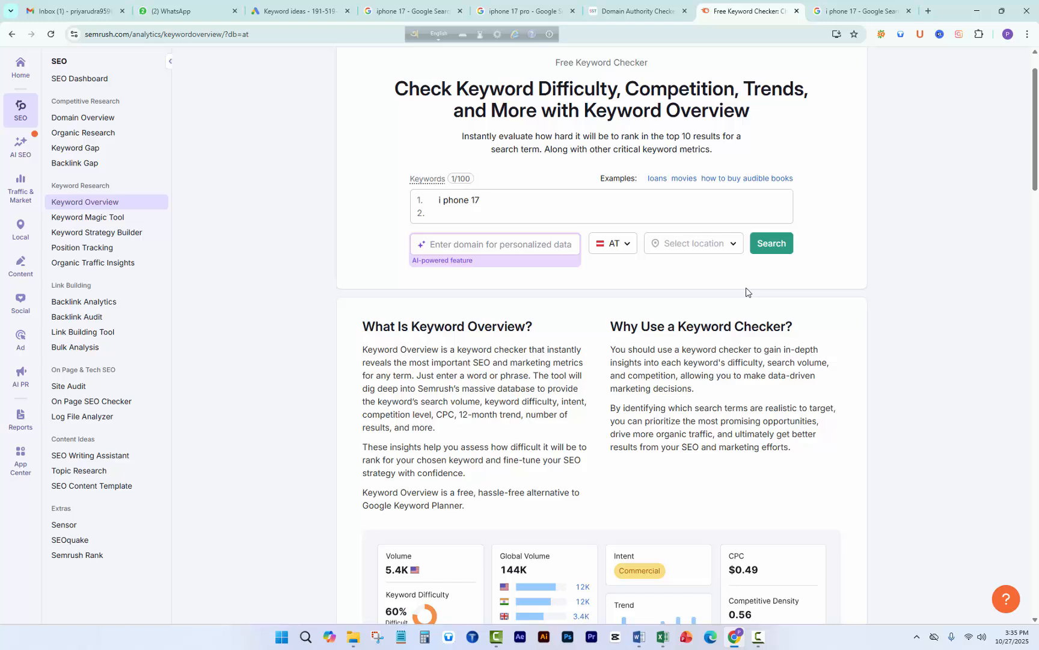
left_click(762, 247)
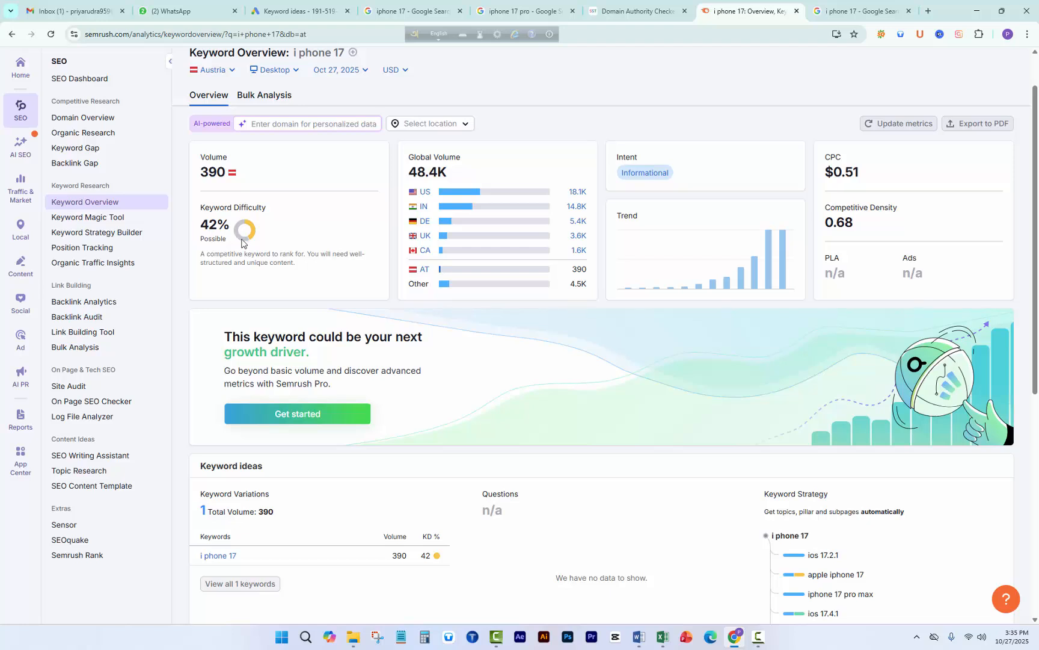
Examine the Austrian "i phone 17" report from keyword difficulty down to the SERP analysis, comparing it with the Excel sheet's columns
scroll(435, 260, "down", 10)
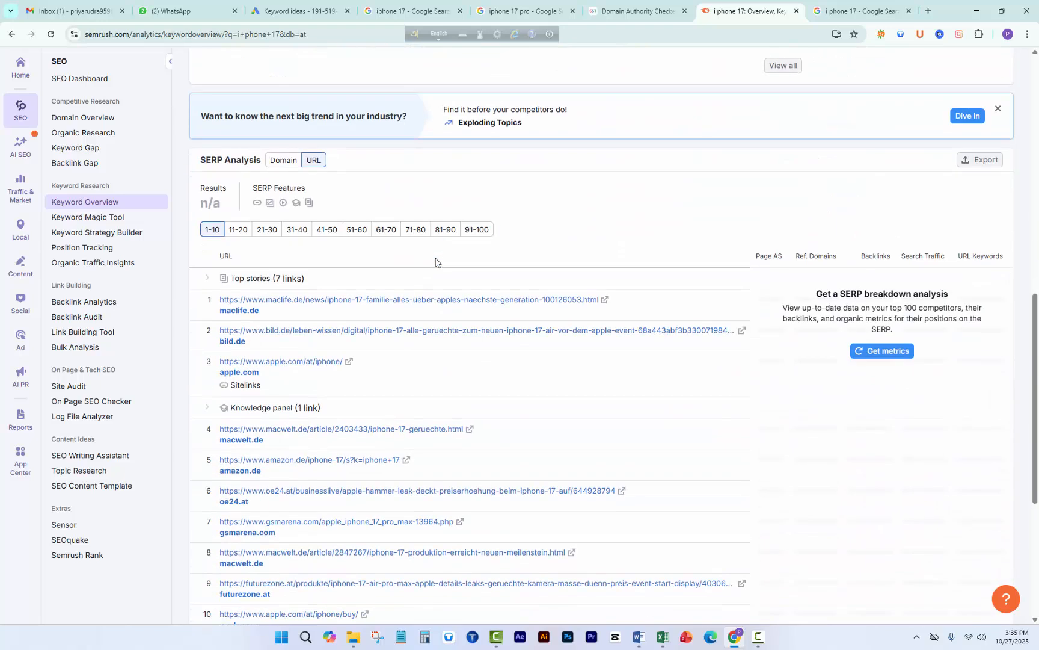
scroll(434, 260, "up", 10)
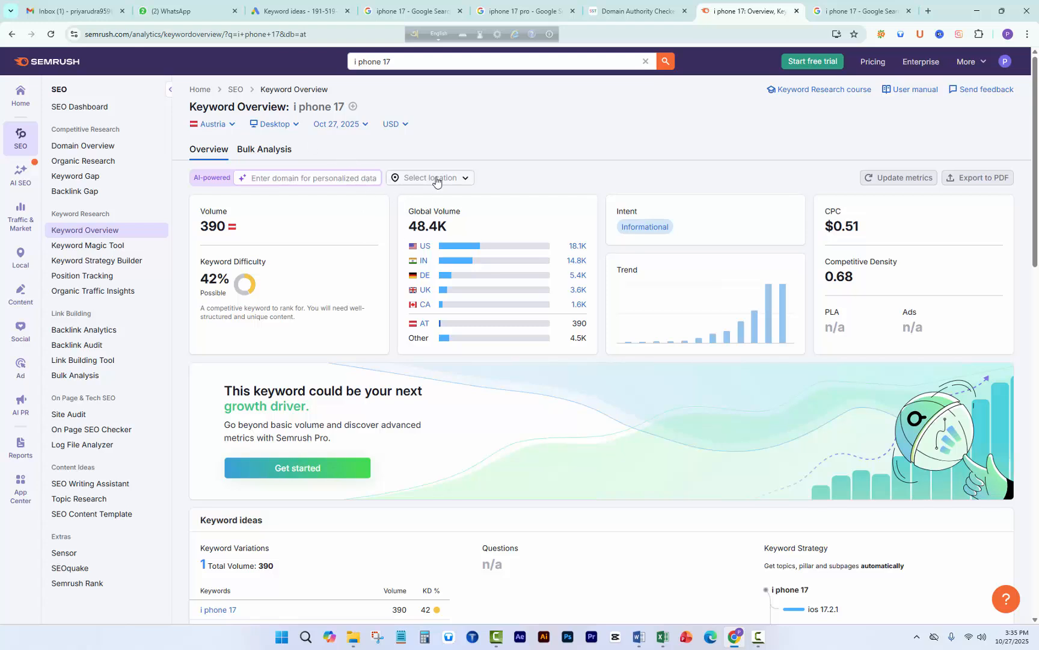
left_click(13, 37)
left_click(663, 636)
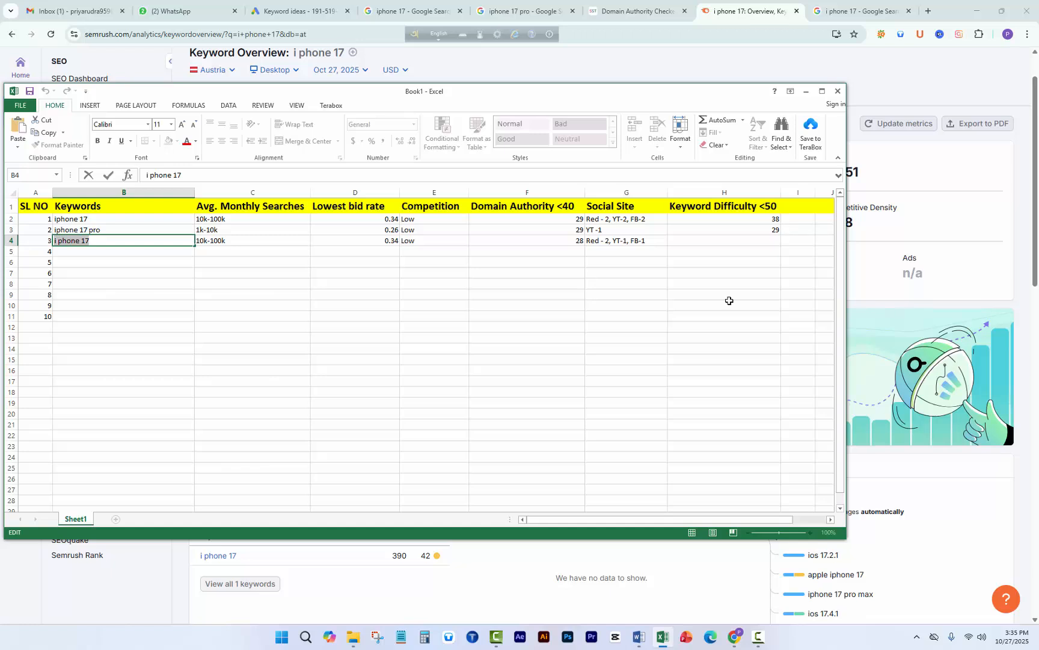
left_click(883, 81)
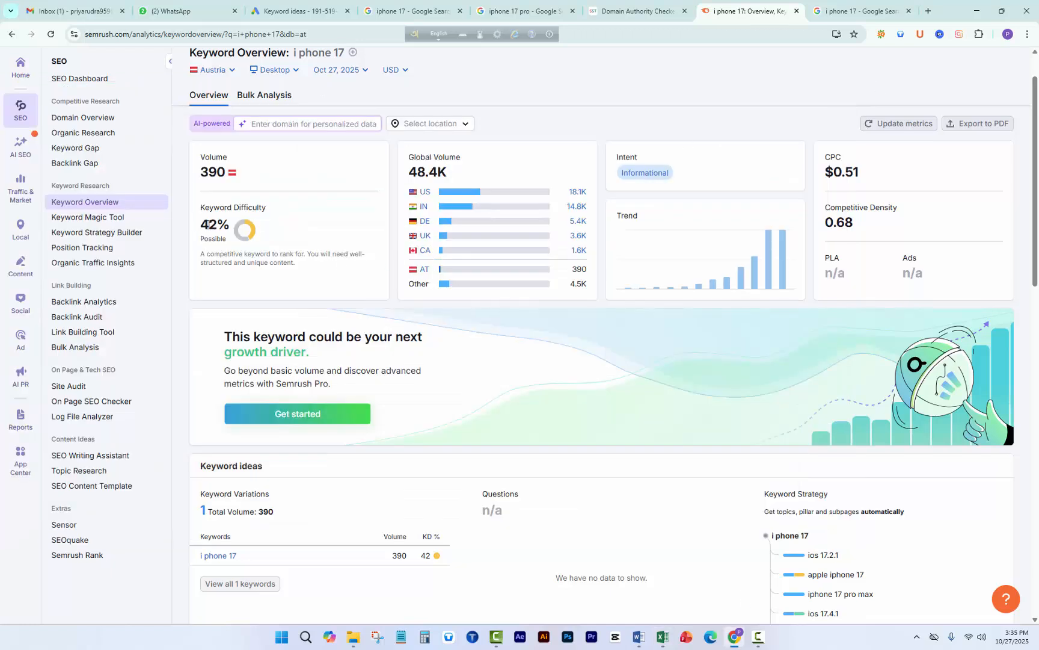
scroll(427, 452, "down", 7)
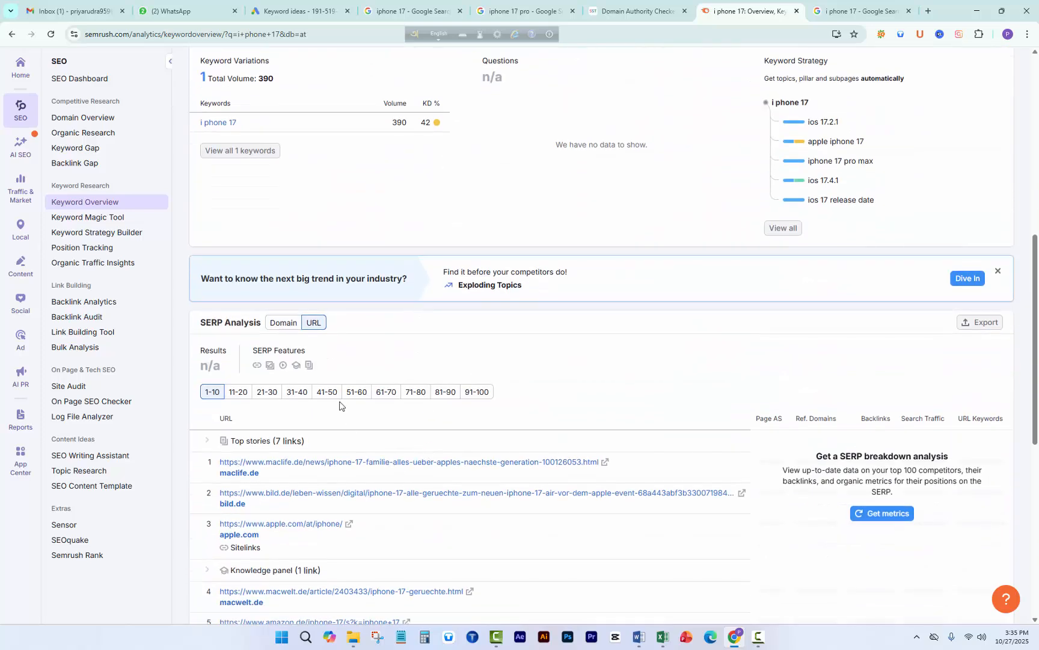
scroll(429, 376, "down", 5)
scroll(427, 378, "up", 6)
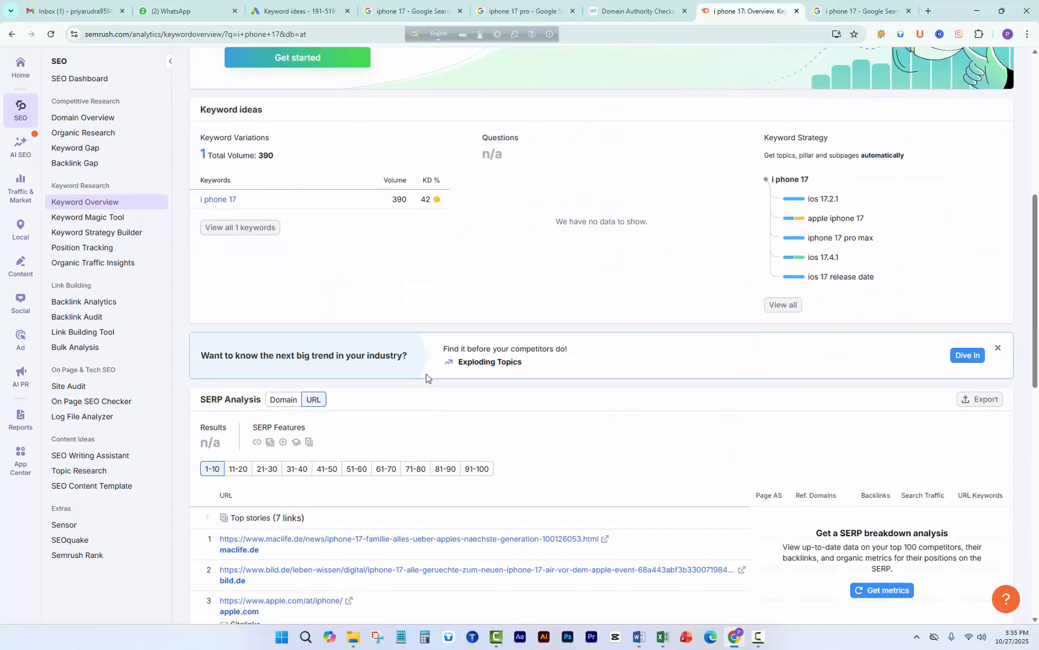
scroll(426, 378, "down", 6)
scroll(426, 377, "up", 10)
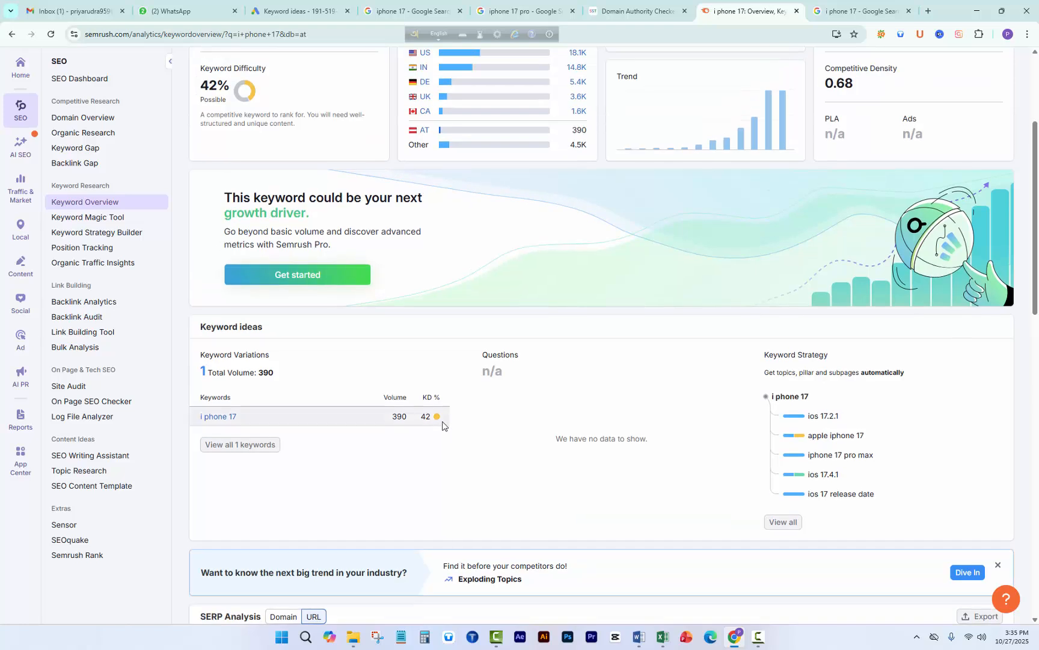
scroll(455, 427, "up", 3)
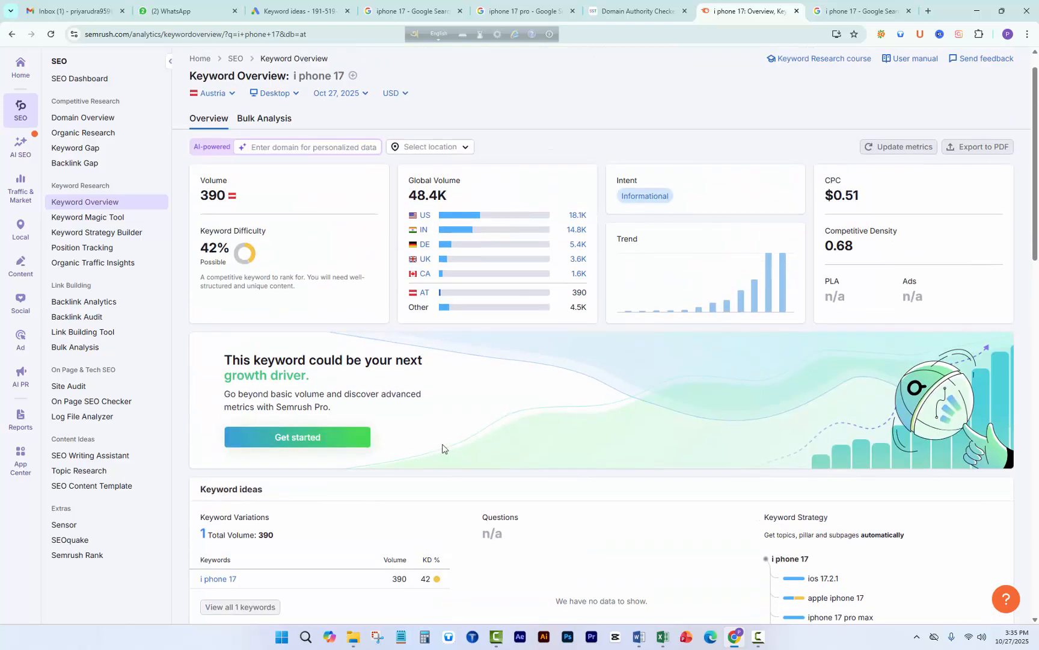
scroll(431, 579, "down", 5)
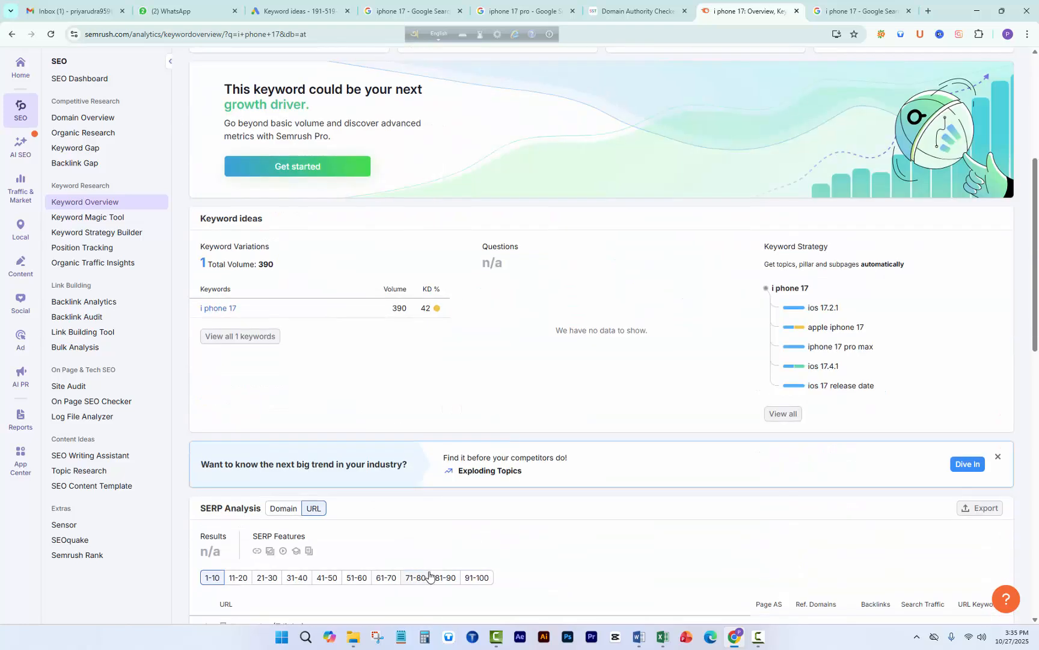
scroll(529, 560, "up", 5)
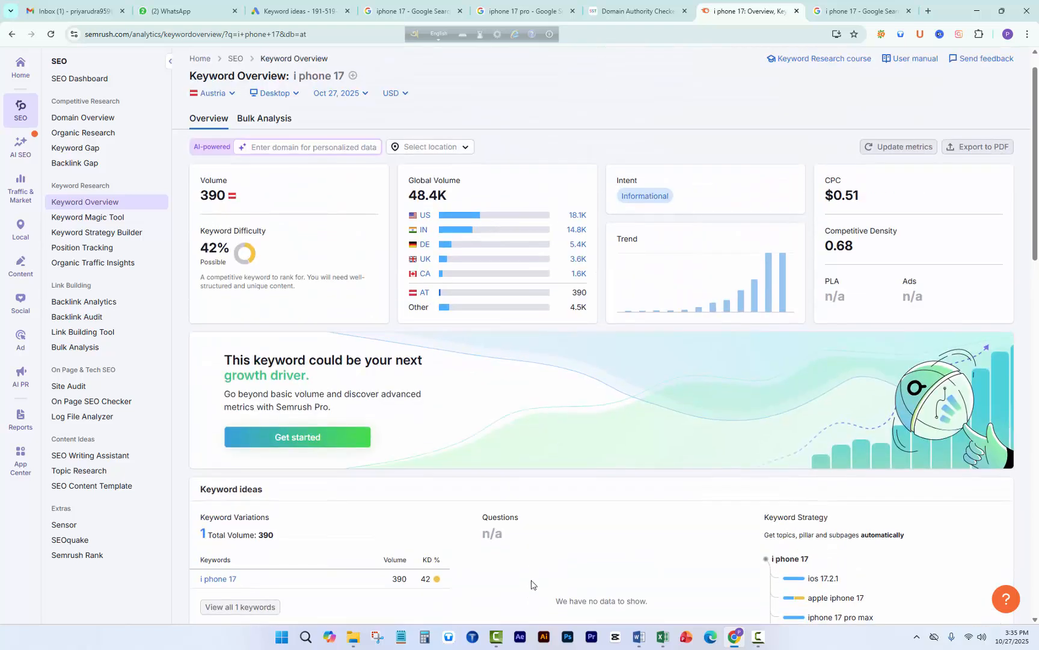
Capture the whole screen with the "i phone 17" report in Snipping Tool and save it as 9 in the Job 1 Keyword Research folder
scroll(521, 595, "down", 2)
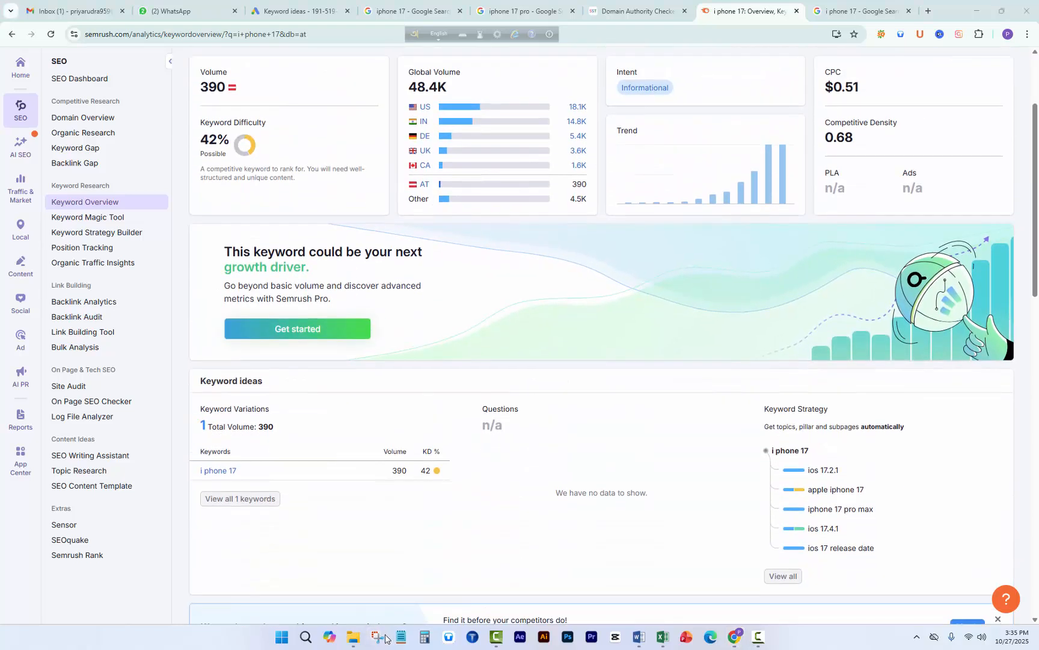
left_click(382, 637)
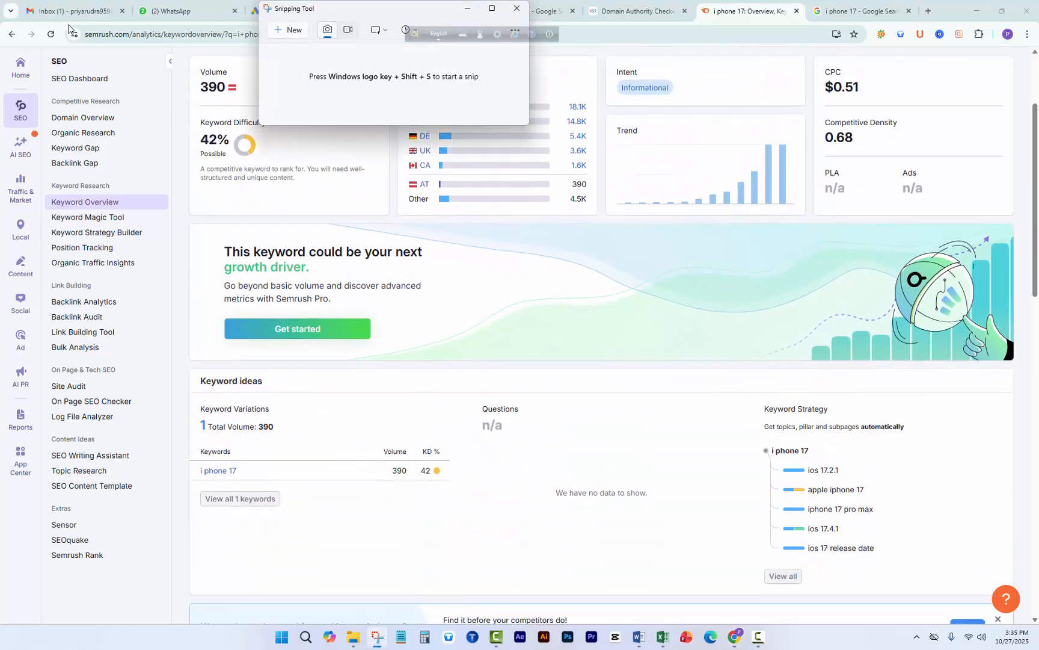
left_click(290, 29)
left_click(38, 166)
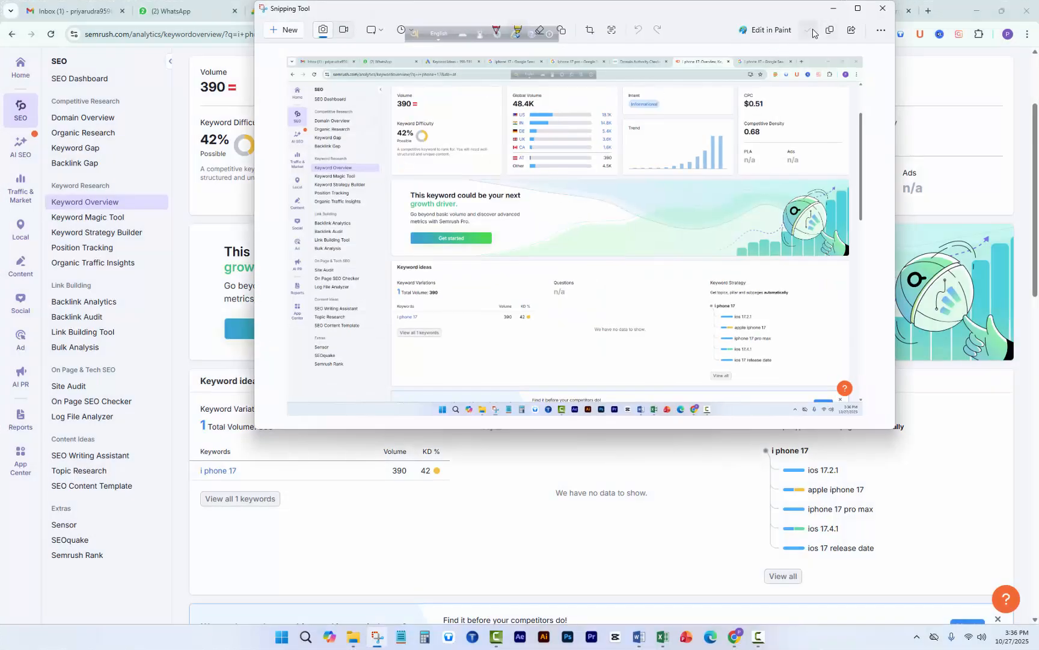
left_click(807, 30)
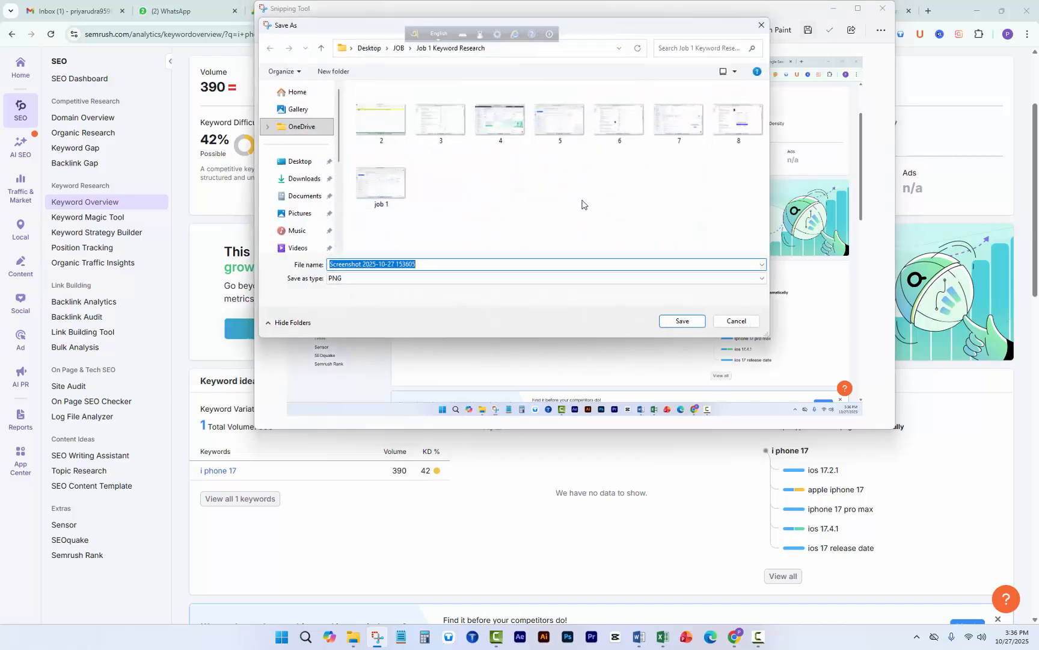
type("9")
key("Return")
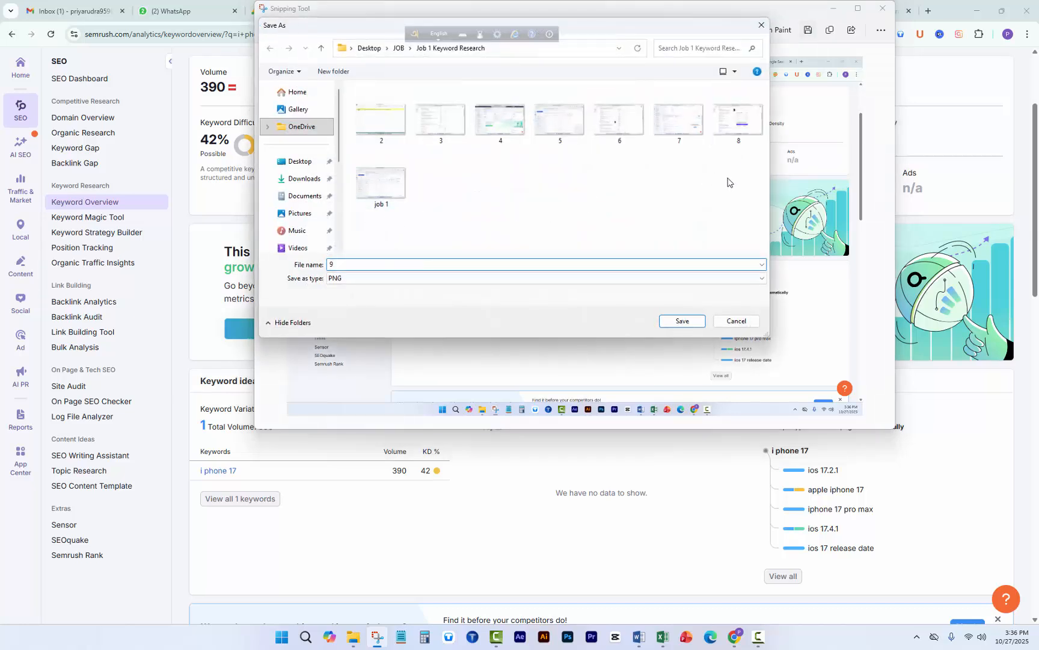
left_click(883, 8)
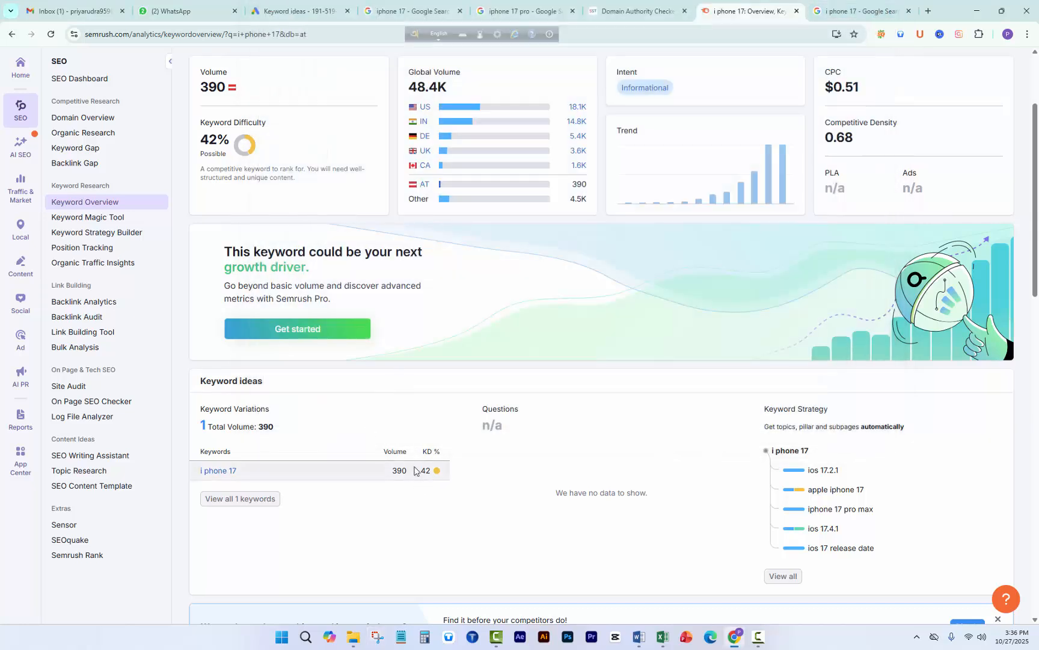
Enter 42 as the keyword difficulty for "i phone 17" in cell H4 of the Excel sheet and return to the Semrush report
left_click(662, 636)
left_click(696, 243)
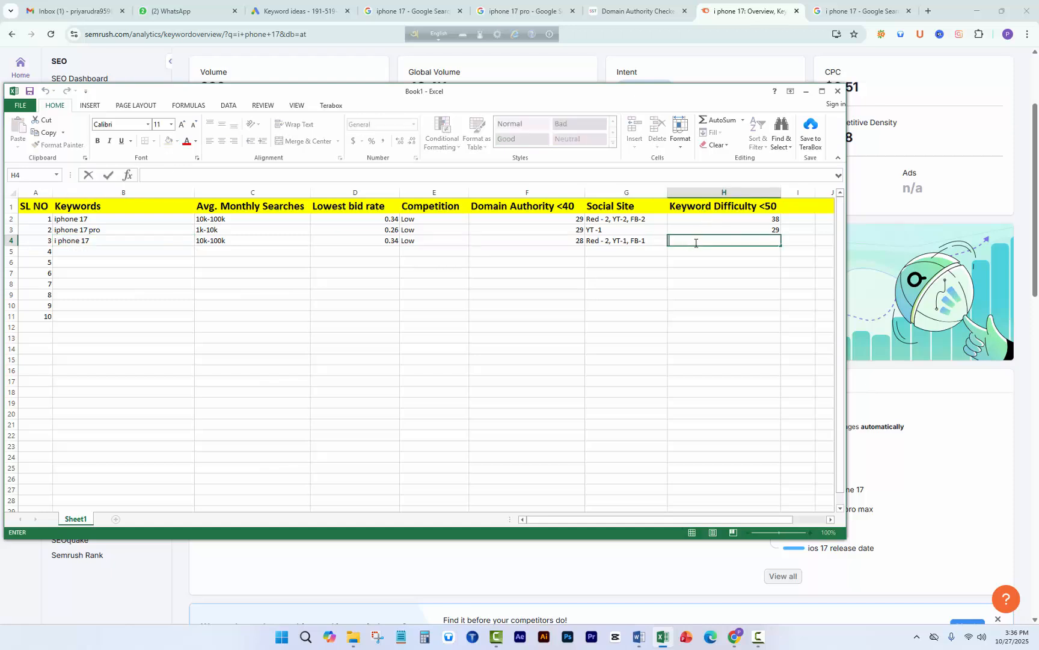
type("42")
left_click(691, 263)
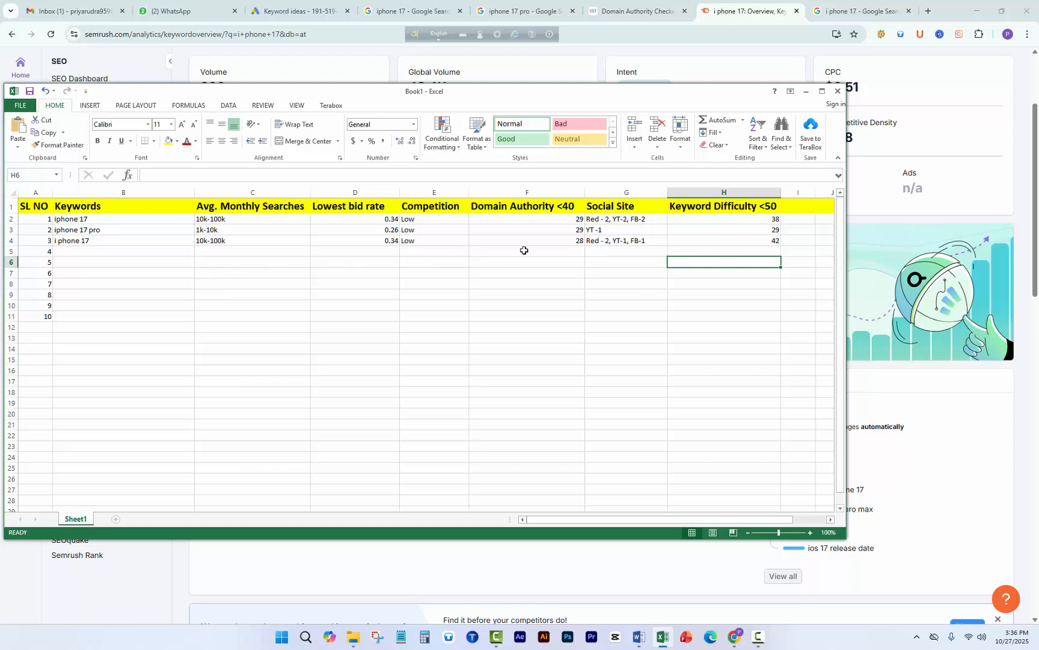
left_click_drag(629, 524, 550, 513)
left_click(807, 92)
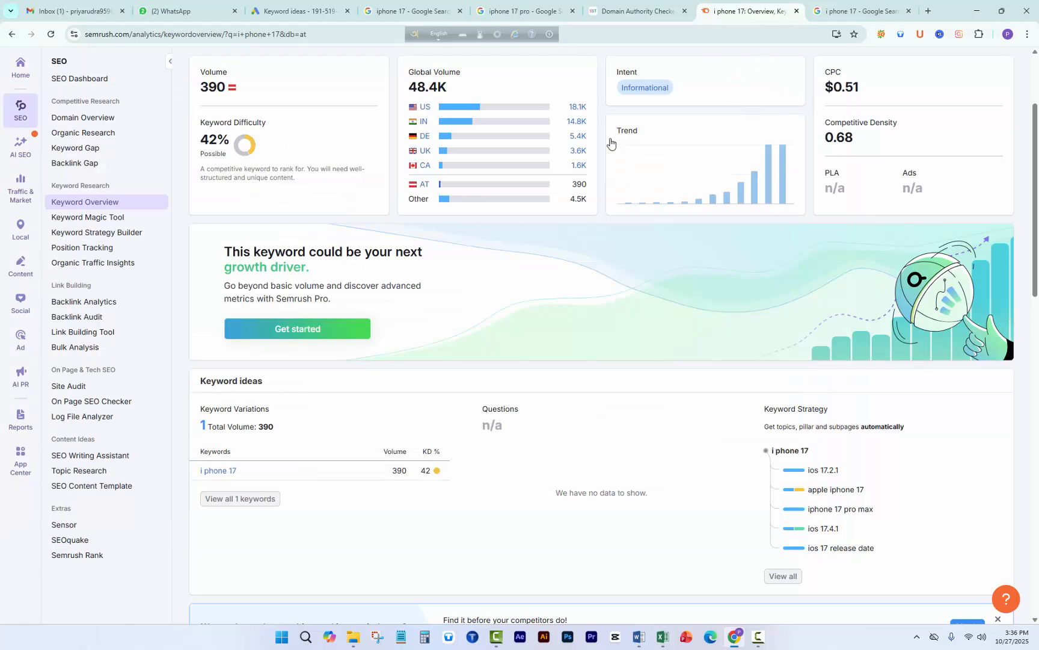
Log out of the current Semrush account
scroll(585, 145, "up", 2)
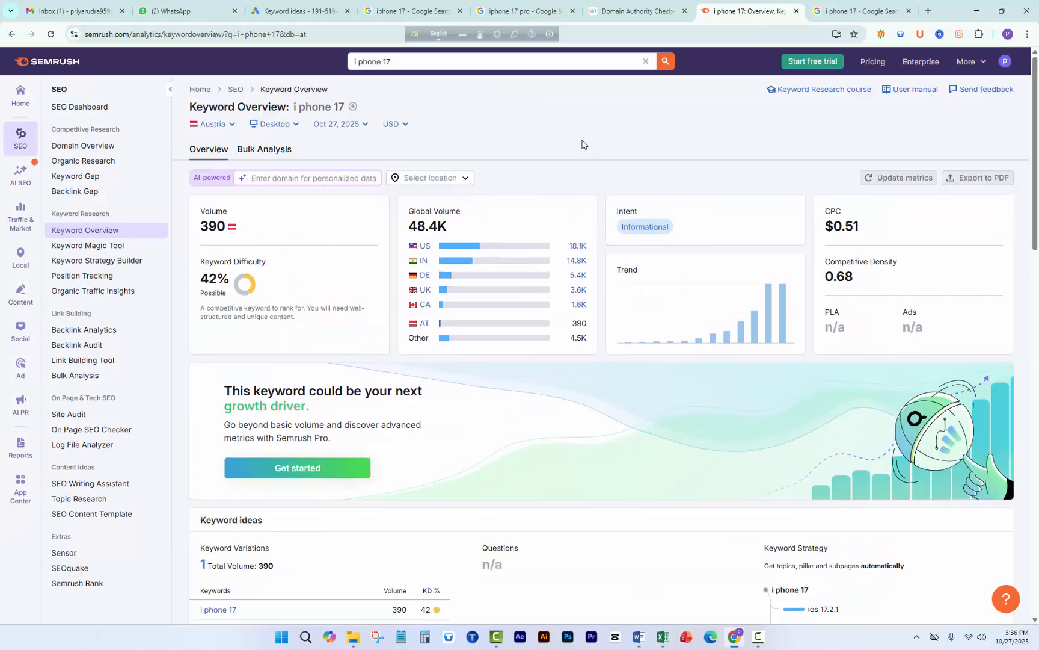
left_click(1005, 62)
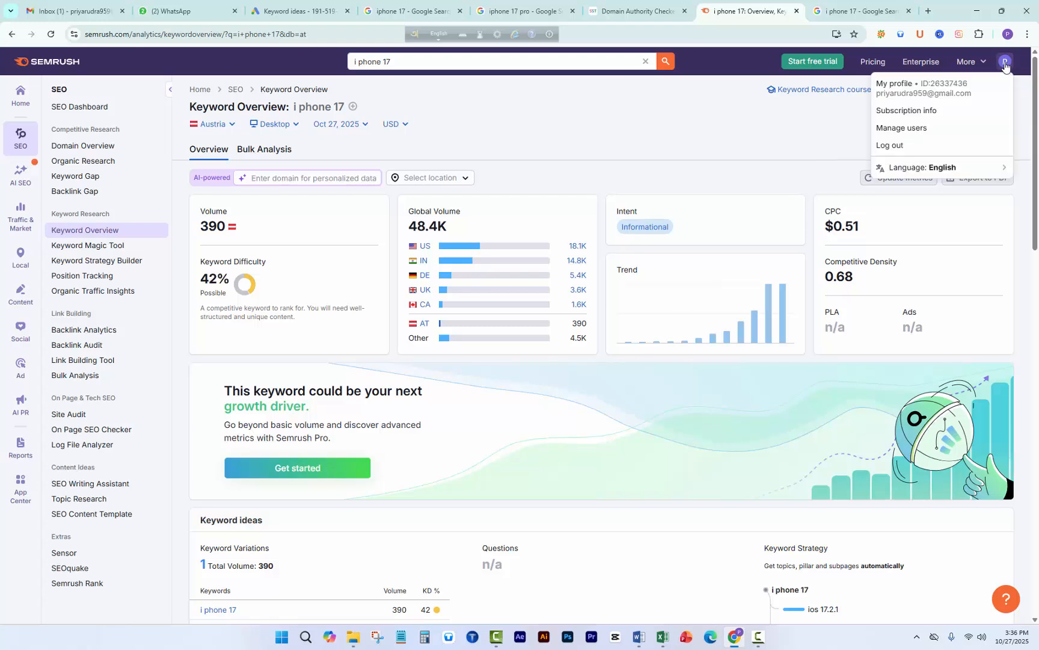
left_click(896, 149)
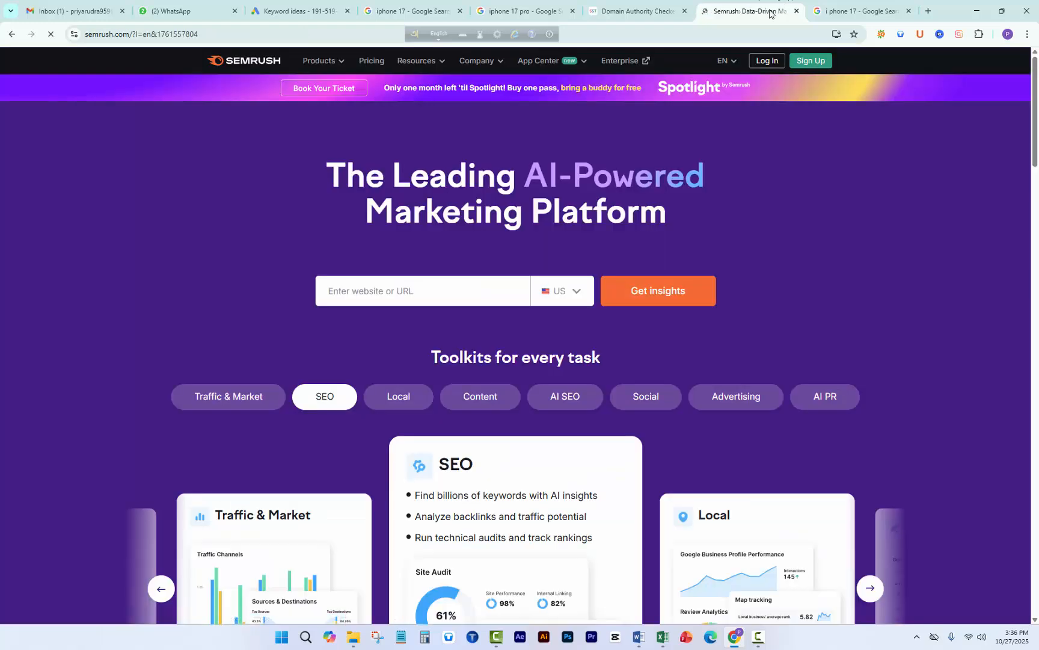
Search Google for "temp mail" in a new tab, open temp-mail.org and copy the temporary e-mail address it offers
left_click(928, 10)
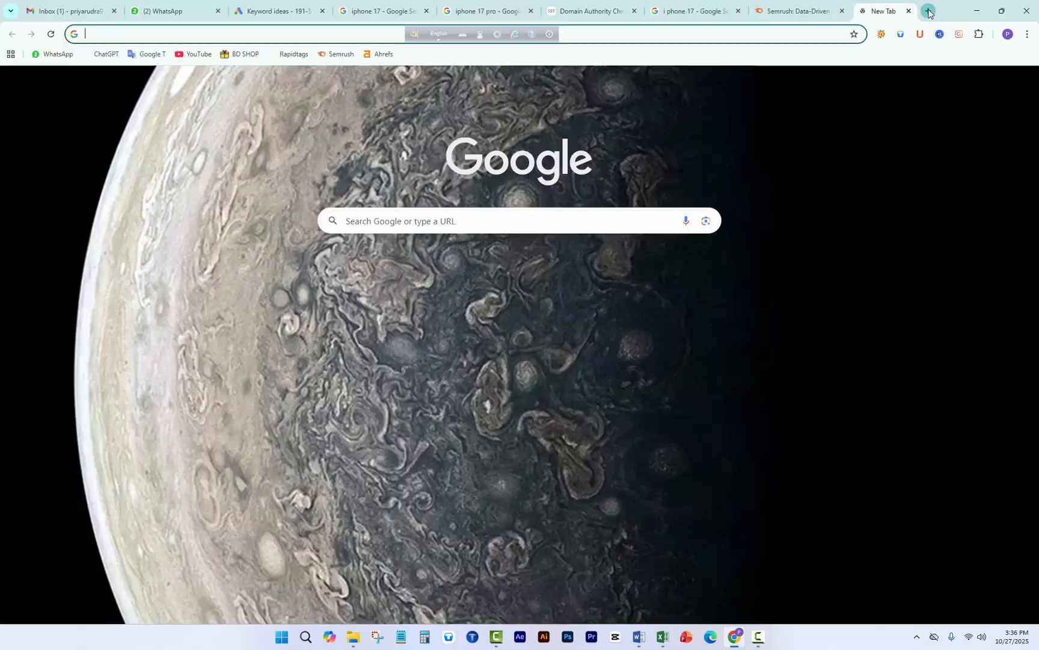
key("ctrl+l")
type("te")
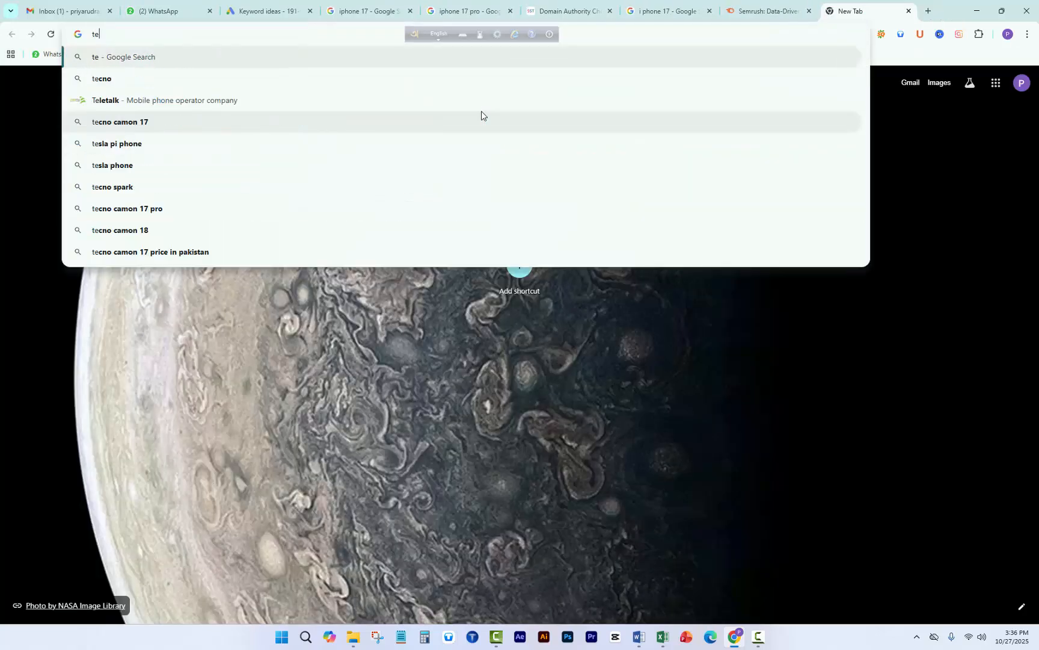
type("mp mail")
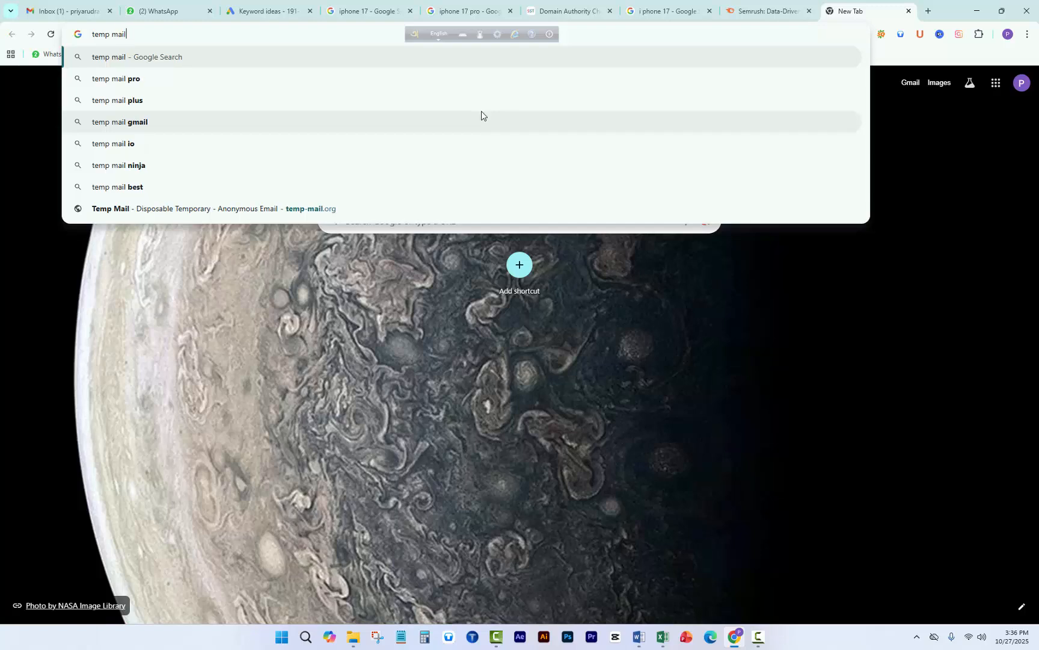
key("Return")
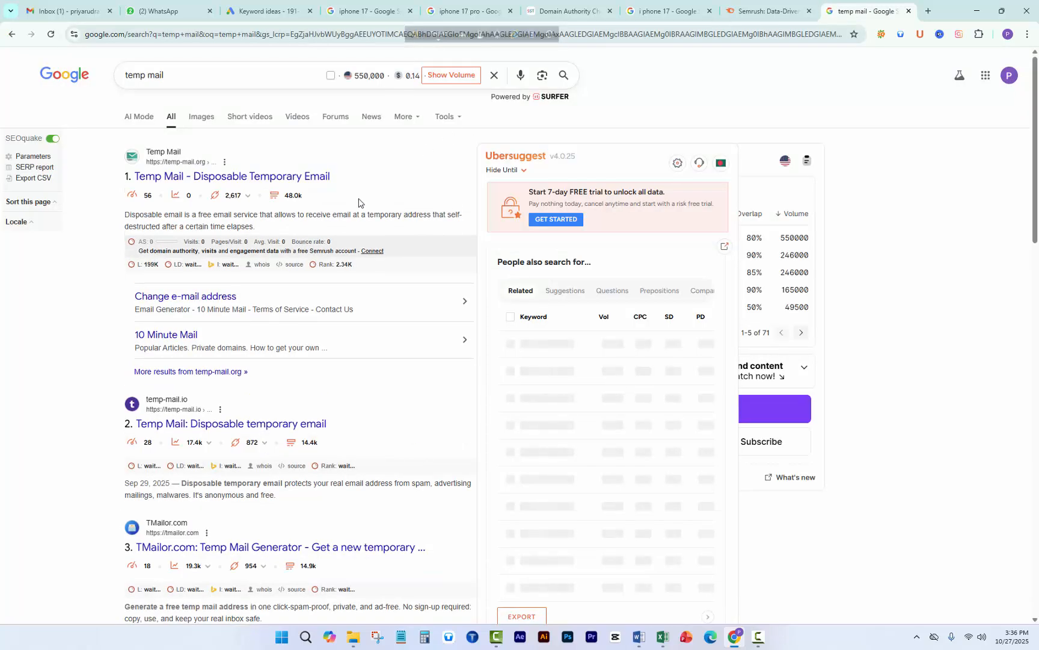
left_click(162, 181)
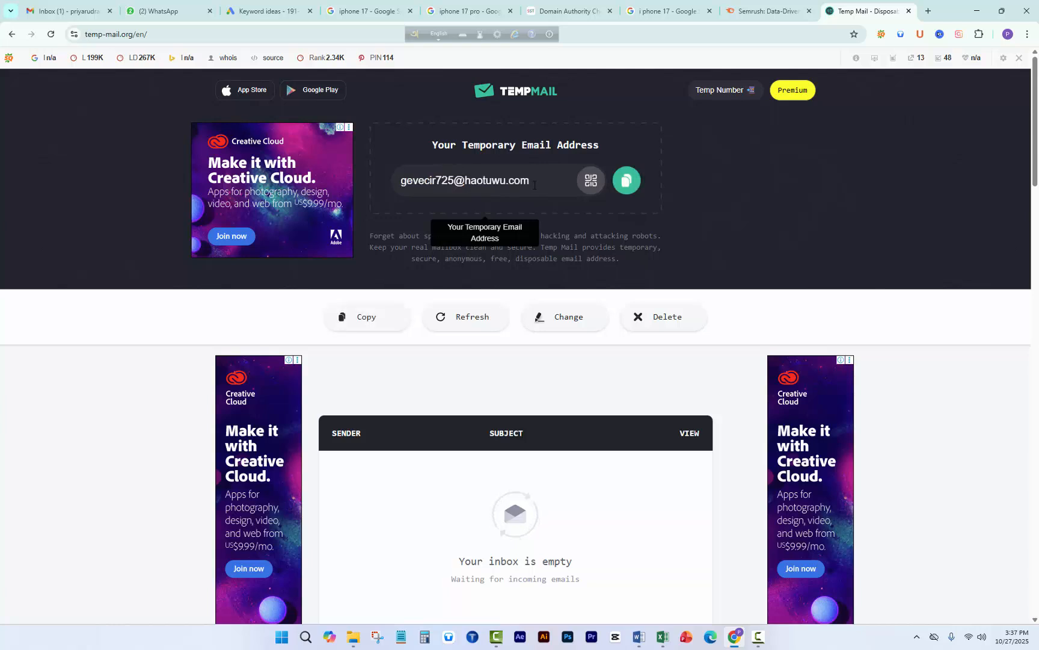
left_click(624, 182)
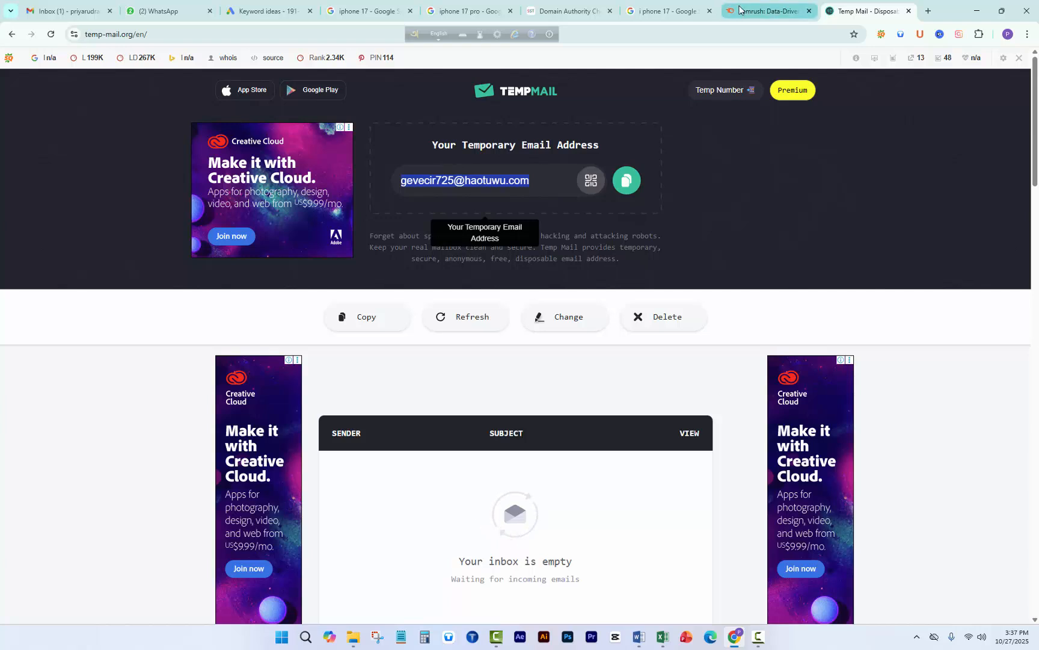
Open Semrush's sign-up form and paste the temporary e-mail address into the e-mail field
left_click(764, 11)
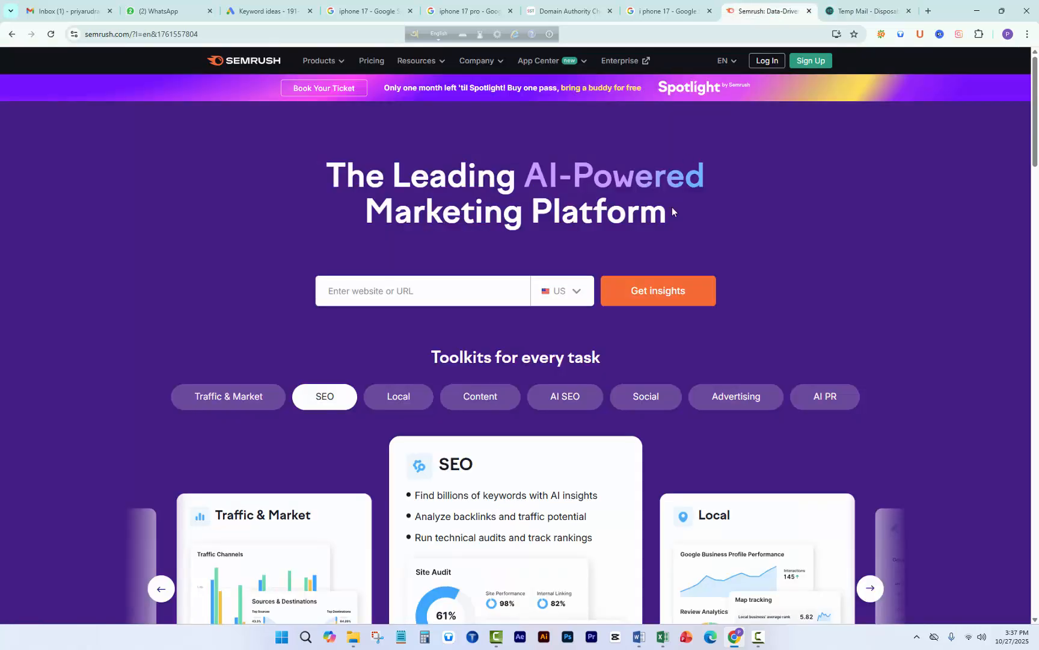
left_click(802, 62)
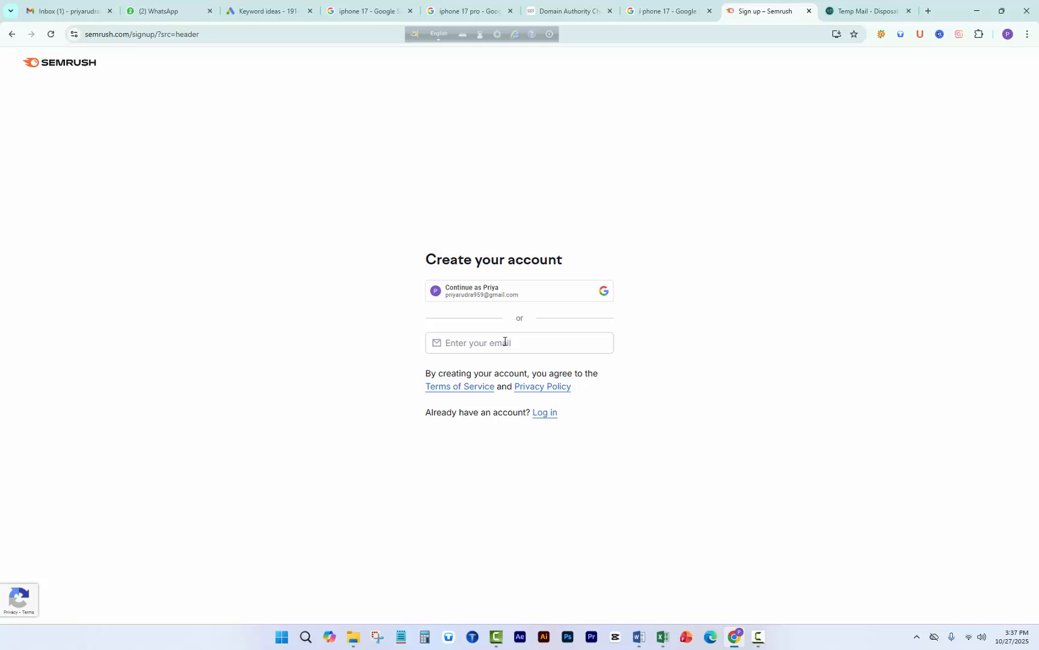
left_click(504, 341)
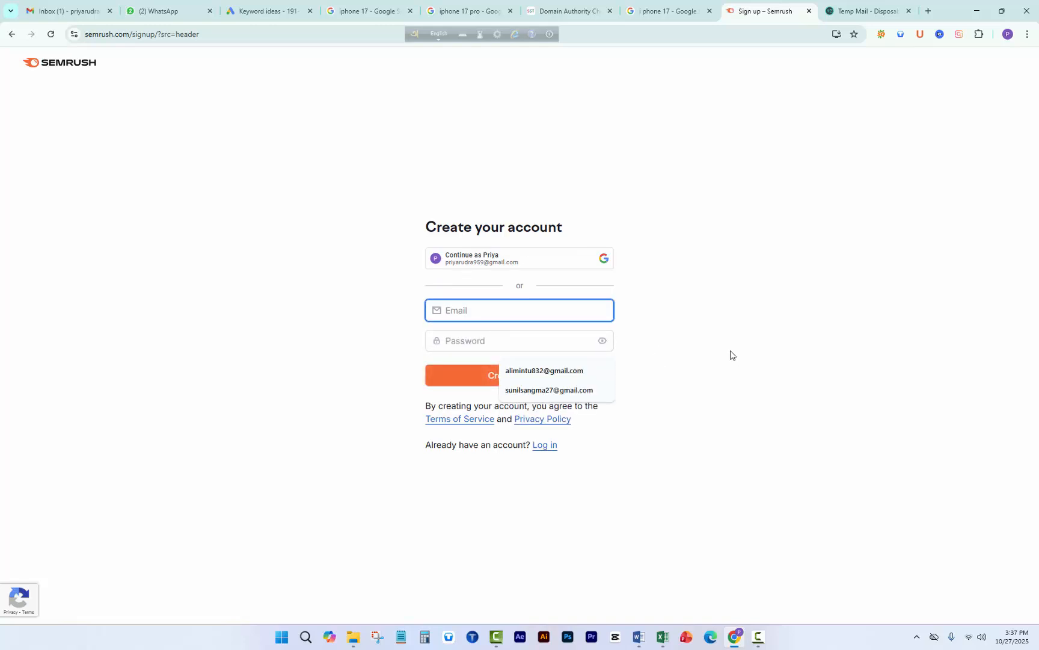
left_click(730, 355)
left_click(507, 311)
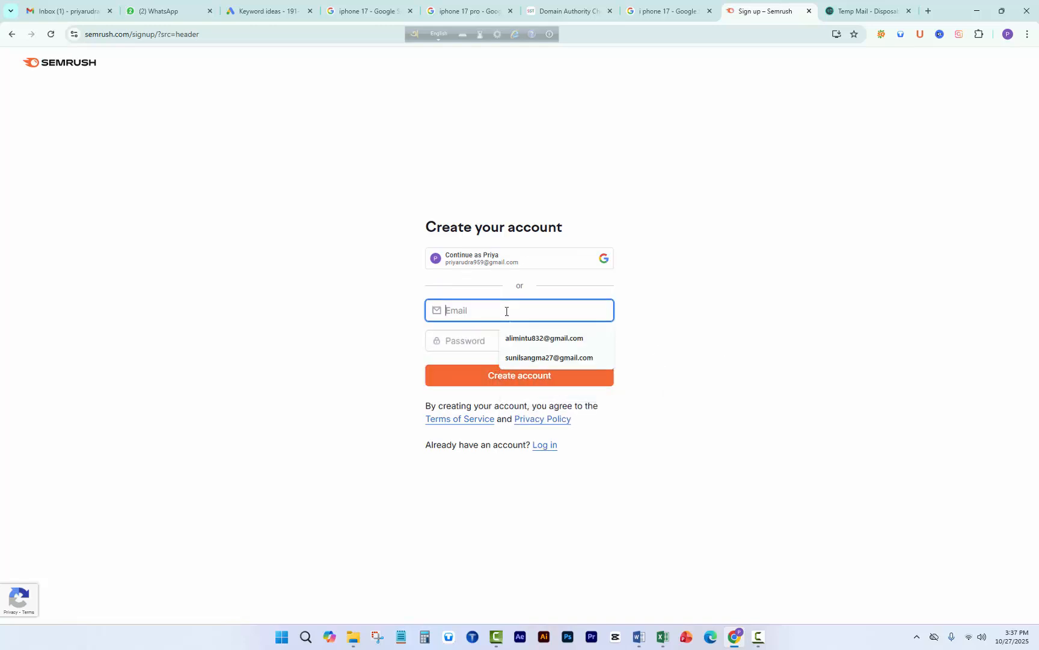
key("ctrl+v")
Fill the account password with the browser's suggested strong password and submit the new account
left_click(462, 341)
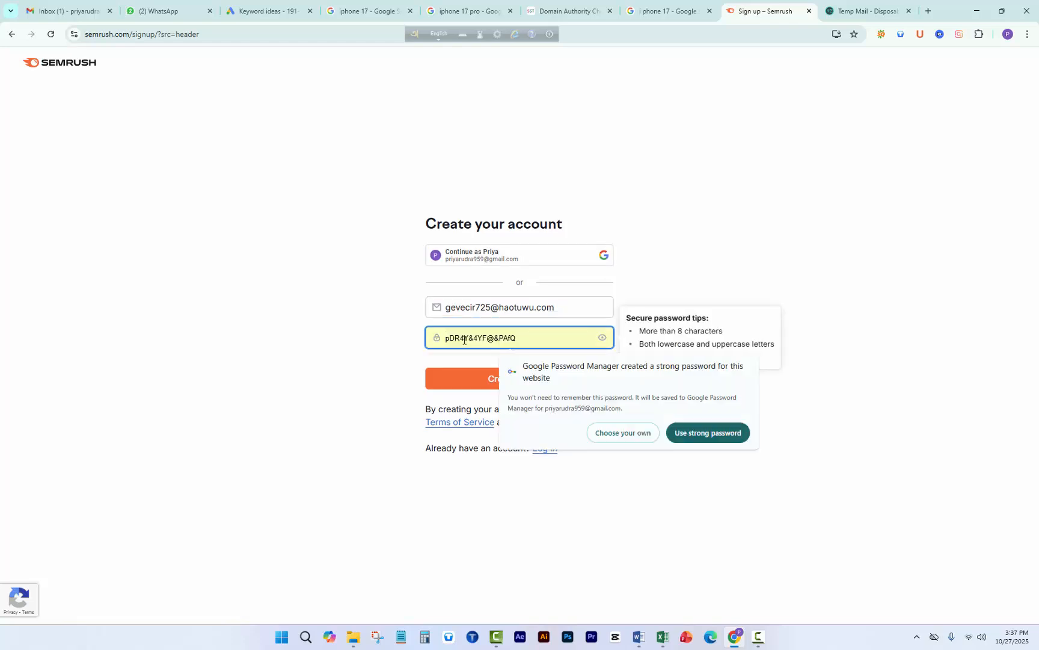
left_click(864, 412)
left_click(545, 338)
left_click(687, 430)
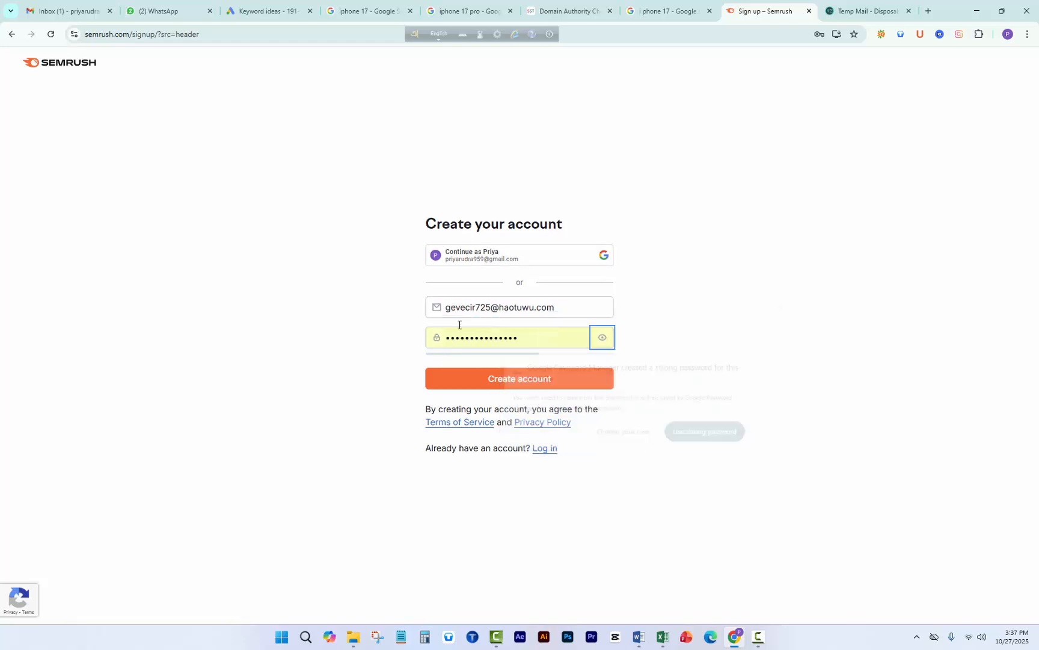
left_click(531, 382)
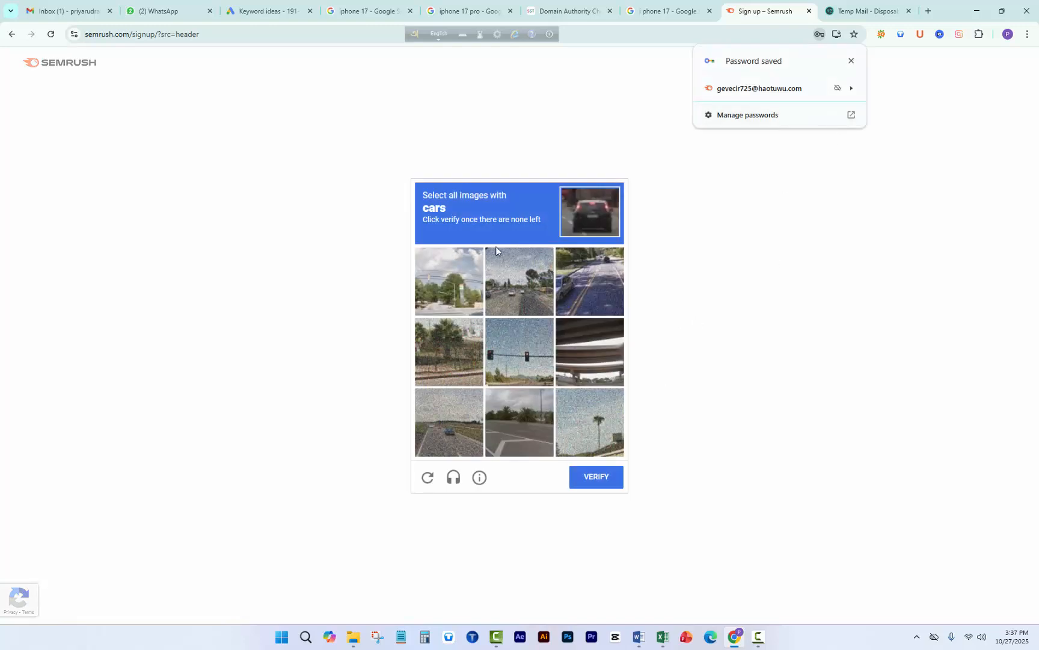
Complete the image verification by selecting every picture with cars, including the replacement pictures
left_click(519, 281)
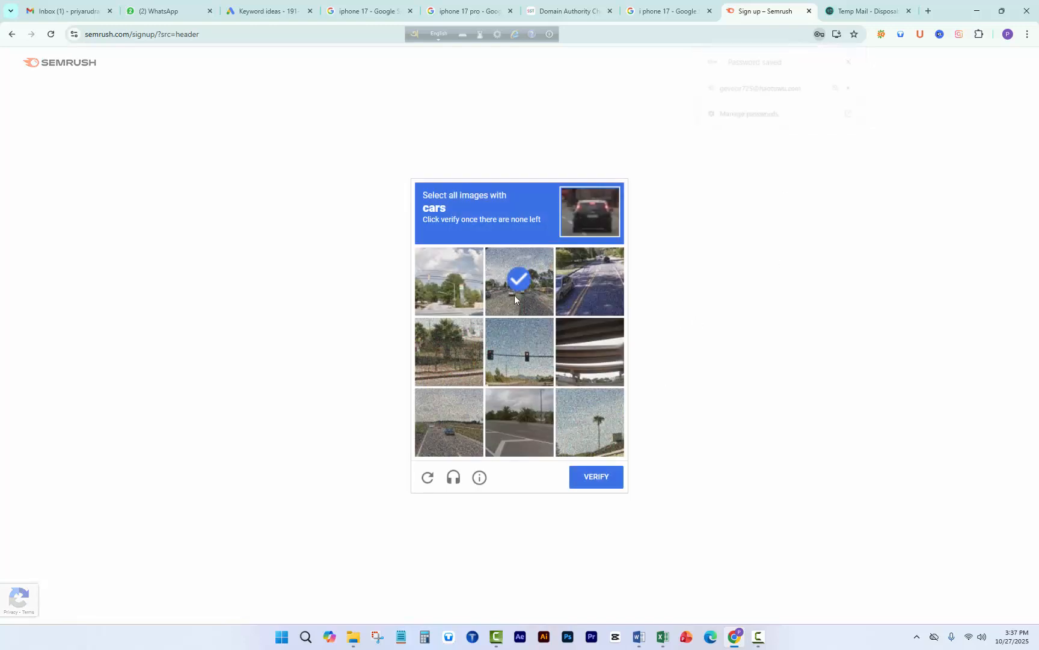
left_click(590, 281)
left_click(452, 420)
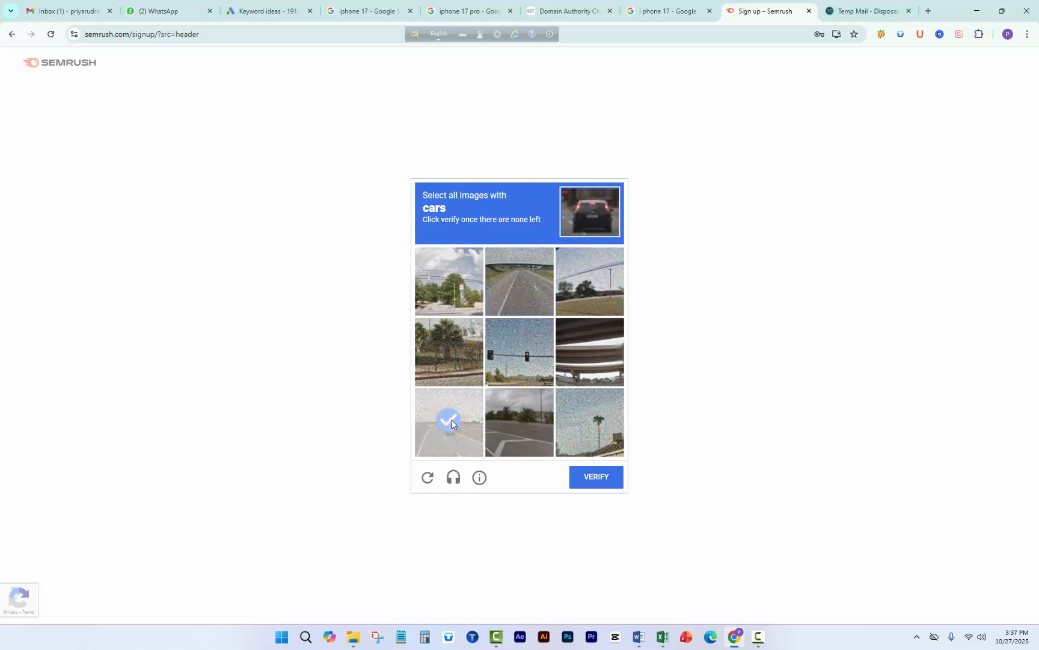
left_click(458, 432)
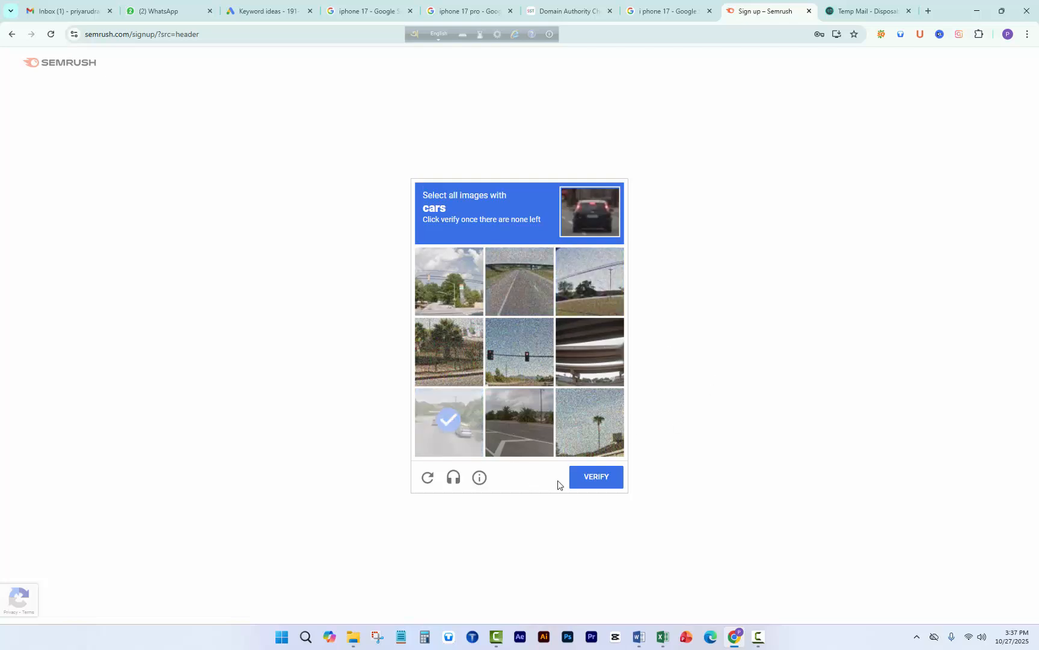
left_click(591, 477)
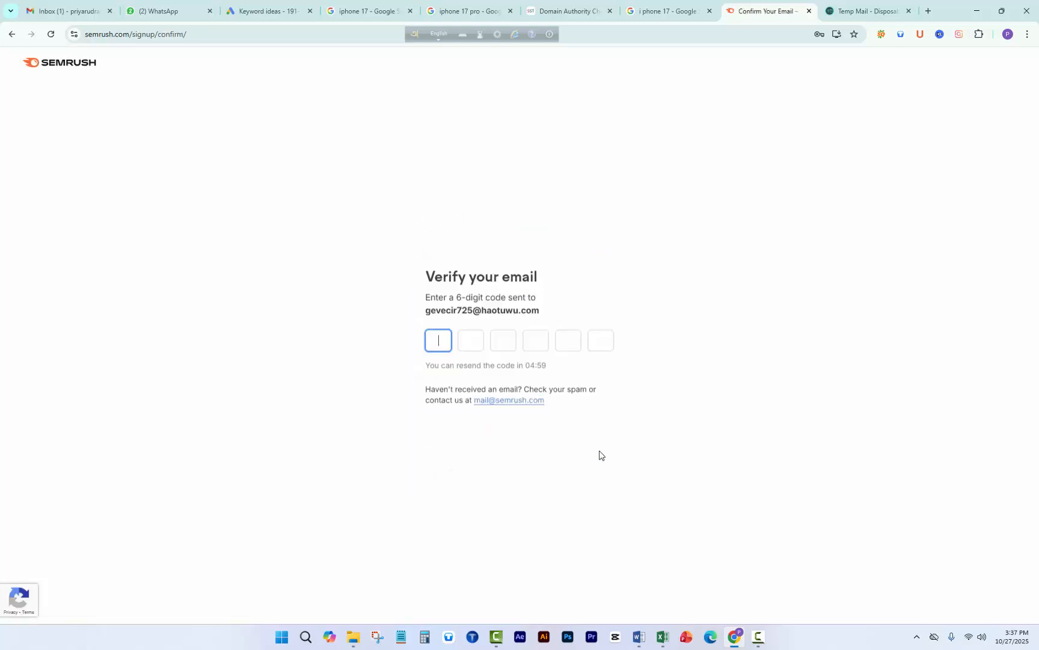
Copy the verification code from the Semrush message in the Temp Mail inbox and paste it into the e-mail verification form
left_click(841, 16)
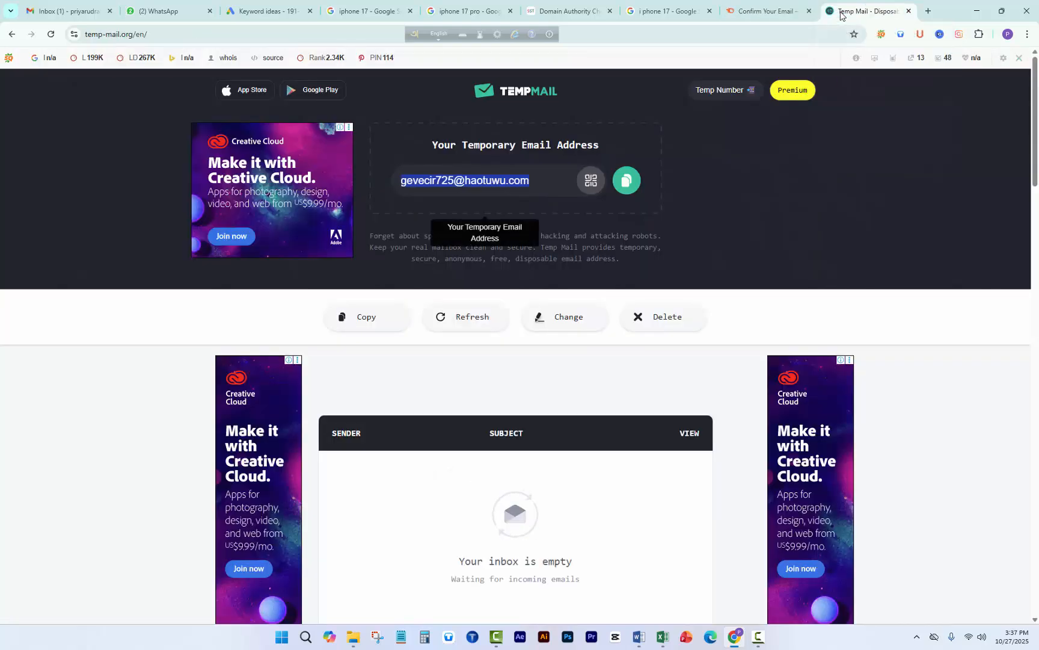
scroll(547, 466, "down", 3)
scroll(556, 354, "up", 3)
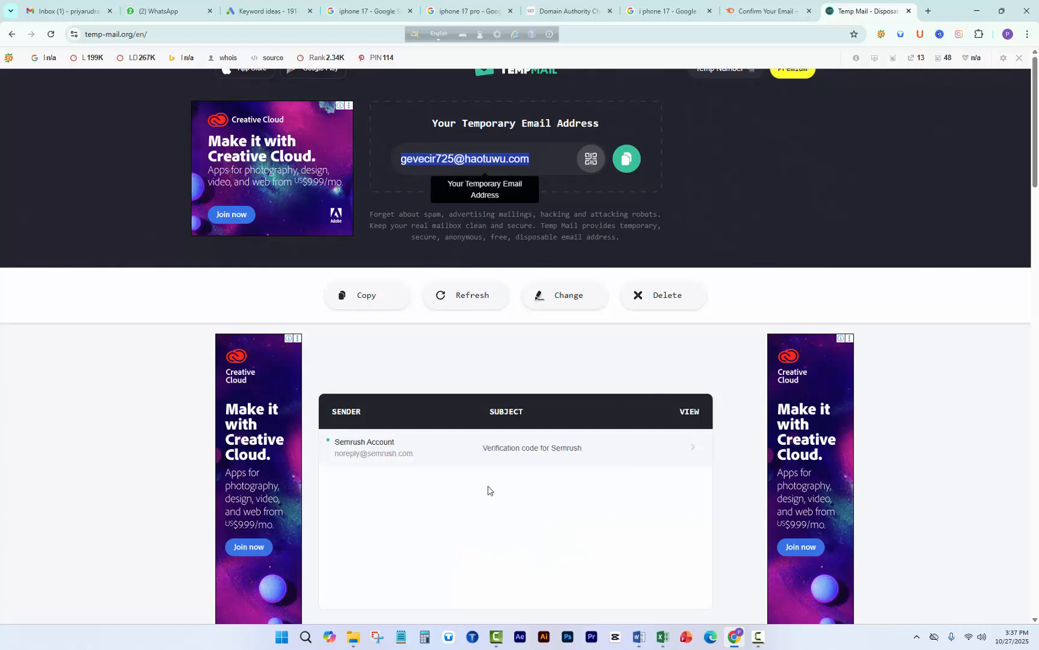
left_click(506, 452)
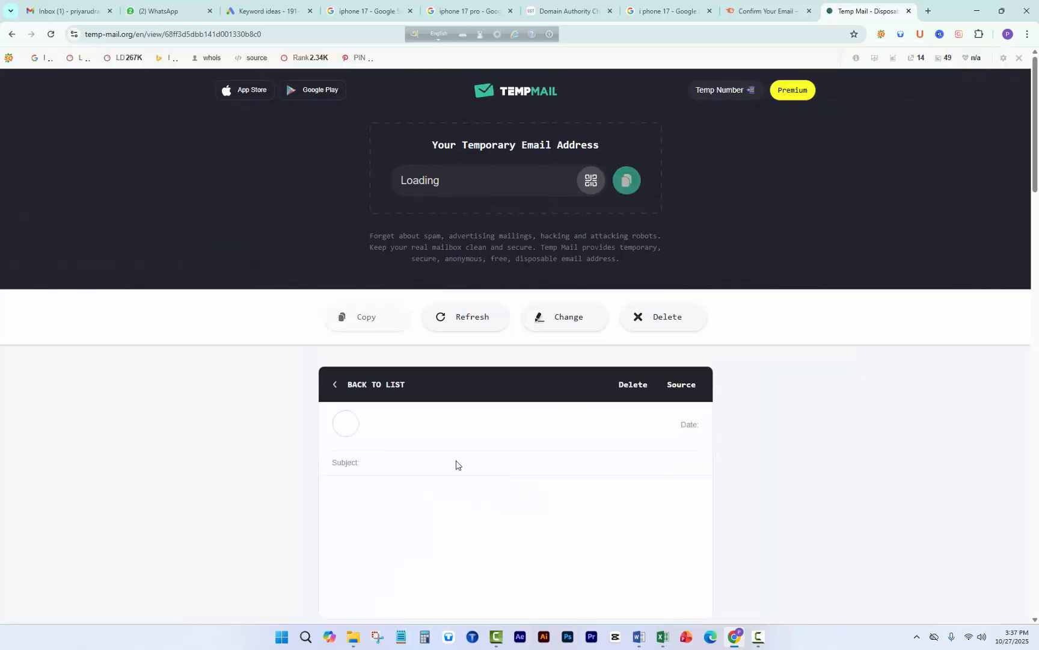
scroll(533, 469, "down", 5)
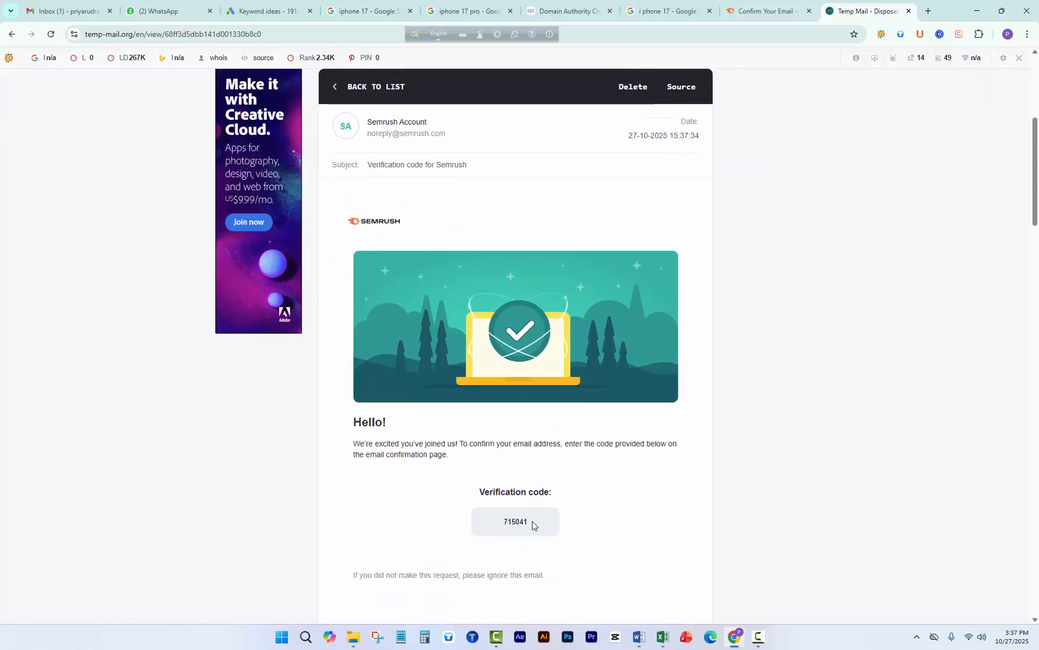
left_click(764, 11)
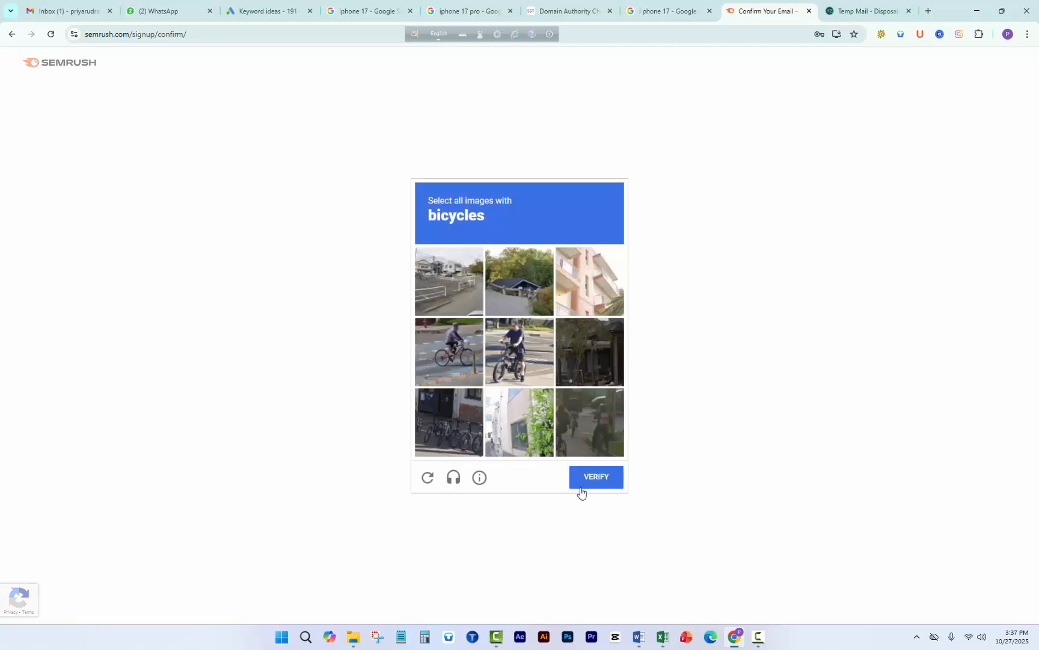
Complete the second image verification by selecting all four pictures with bicycles
left_click(481, 335)
left_click(522, 356)
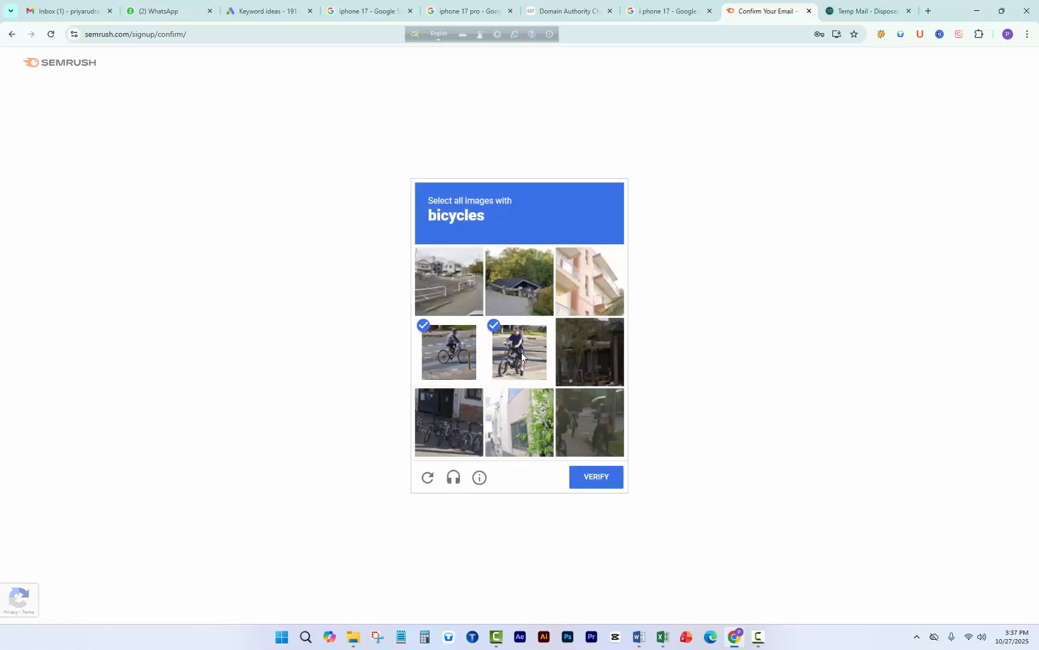
left_click(596, 424)
left_click(457, 427)
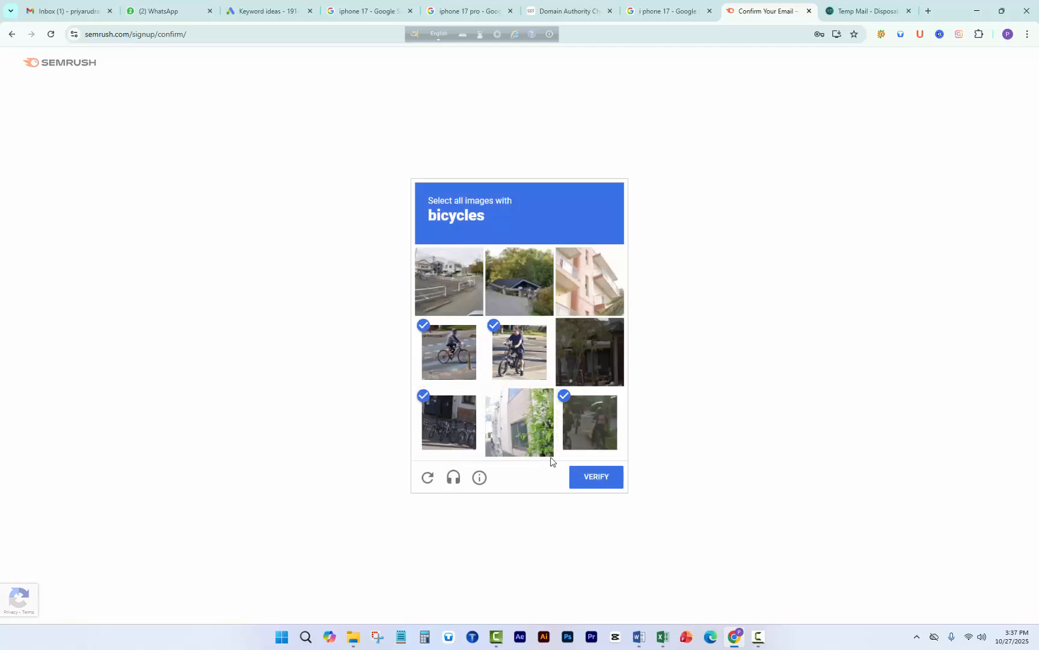
left_click(590, 479)
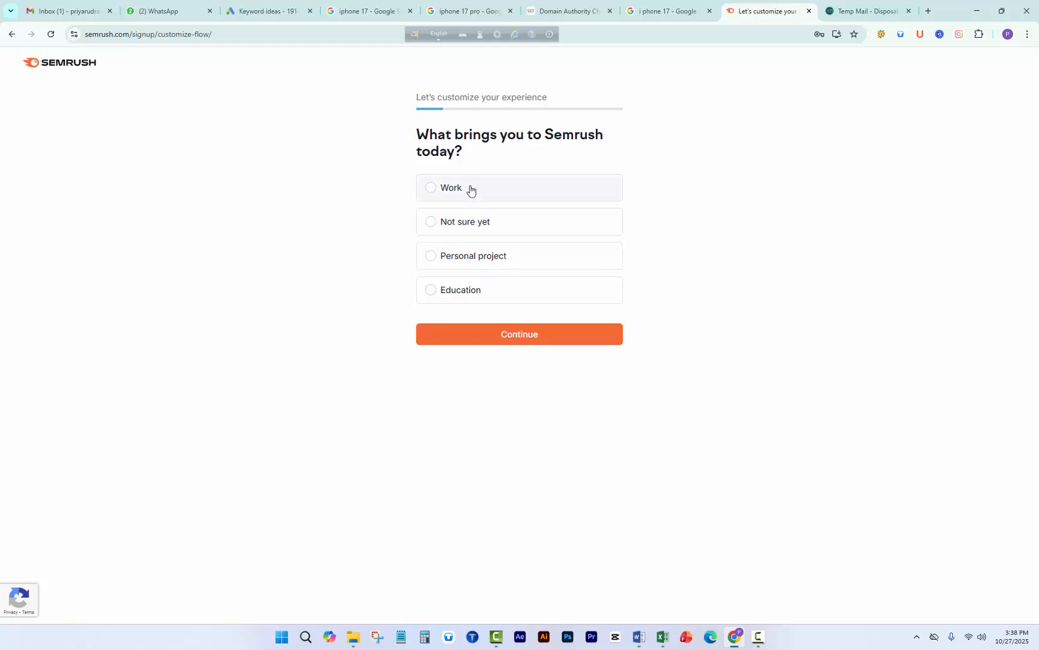
Answer the customization questions with Work as purpose, Individual contributor as role and "I need guidance for marketing tasks" as experience
left_click(471, 189)
left_click(550, 341)
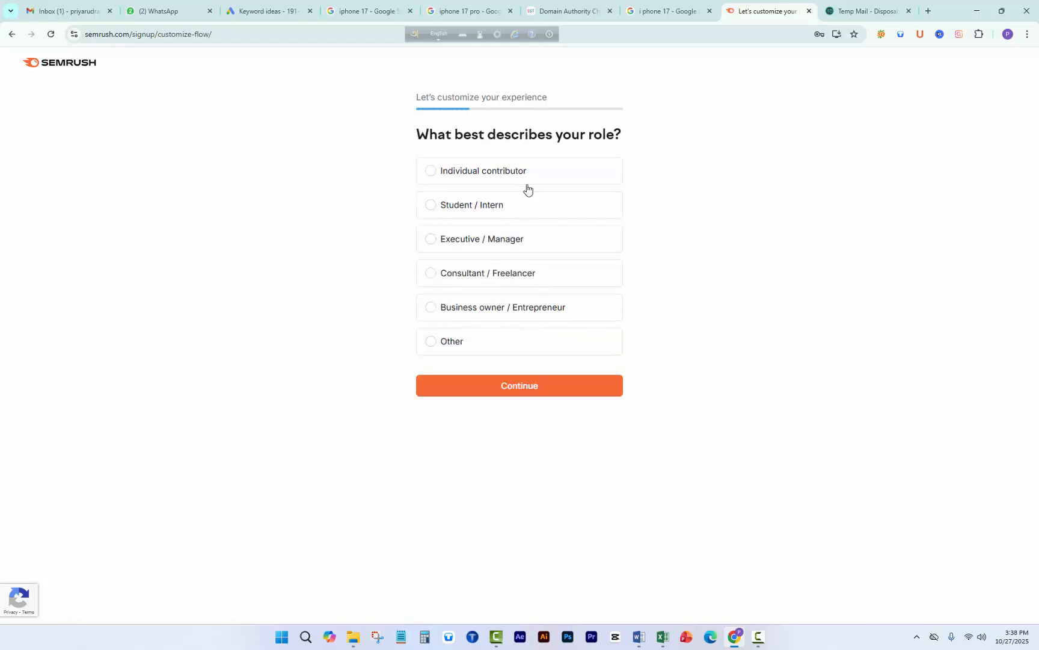
left_click(526, 178)
left_click(582, 392)
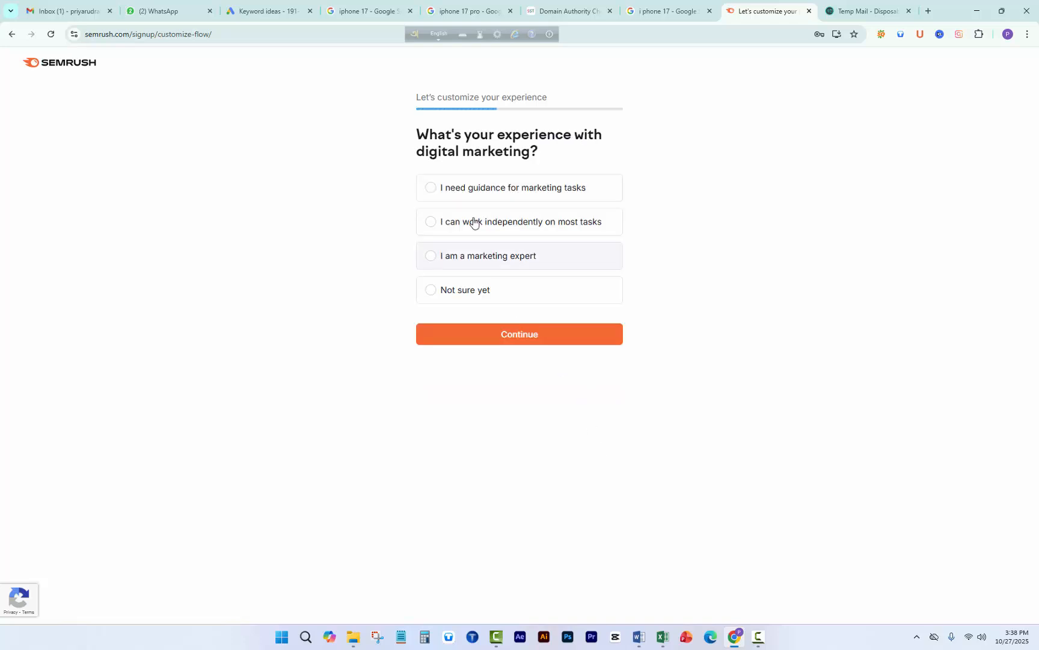
left_click(487, 186)
left_click(556, 335)
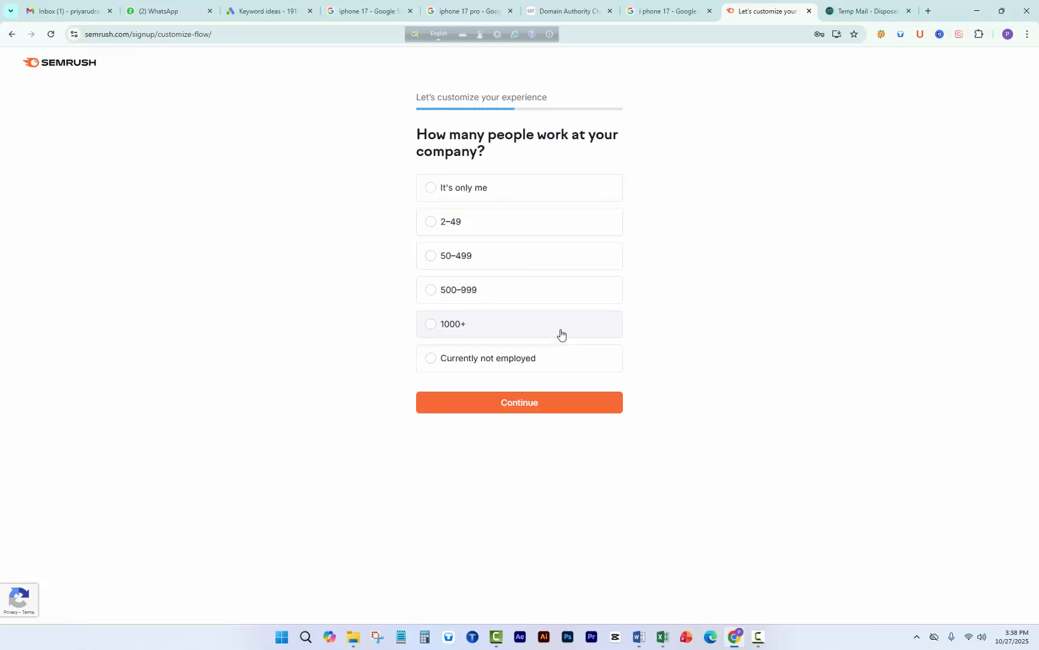
Answer the remaining questions with "It's only me", Technology / IT and Competitor and market analysis, and skip the free trial
left_click(502, 192)
left_click(566, 405)
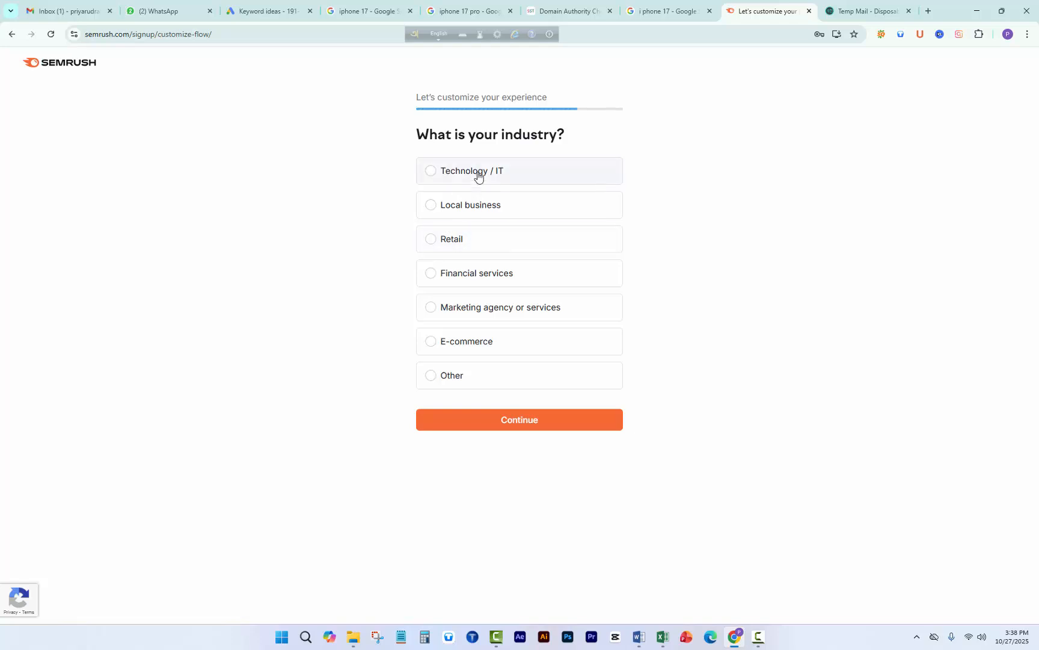
left_click(478, 175)
left_click(558, 427)
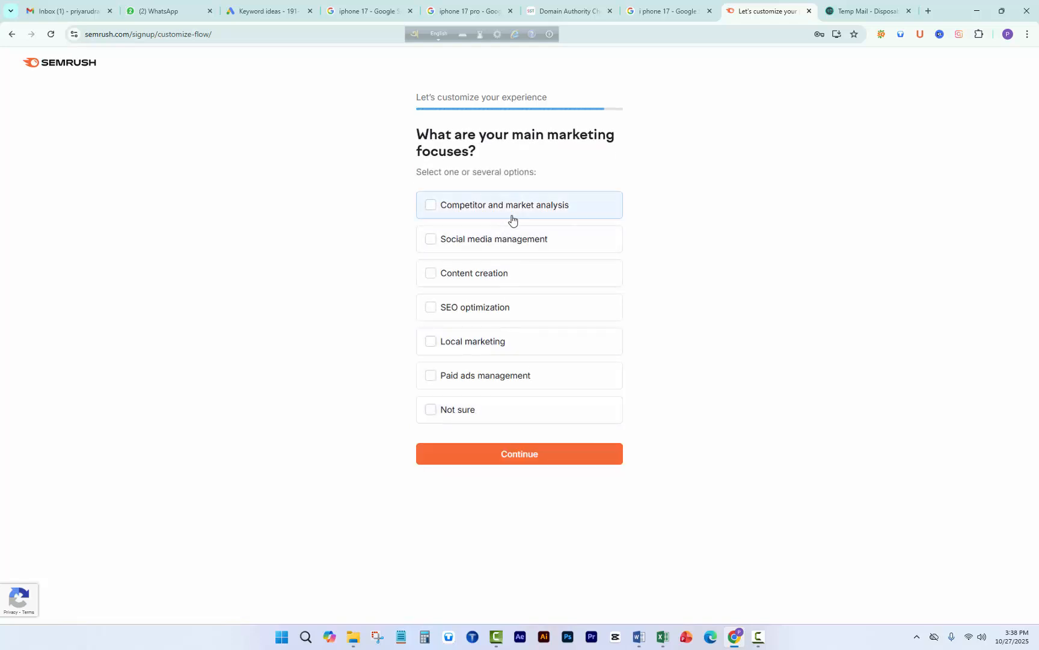
left_click(512, 219)
left_click(571, 454)
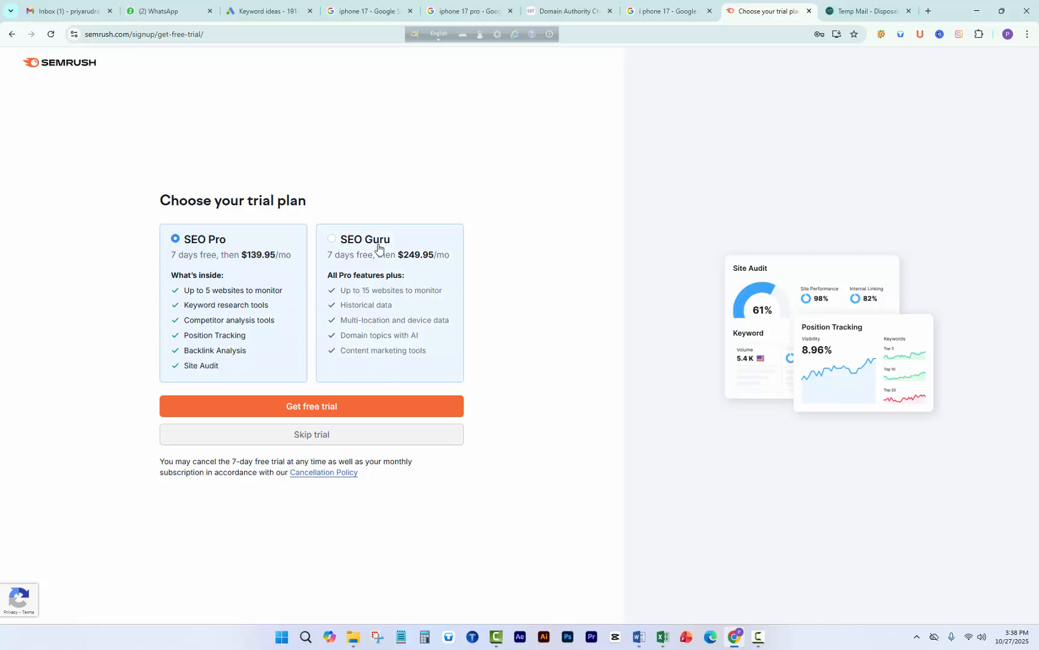
left_click(309, 435)
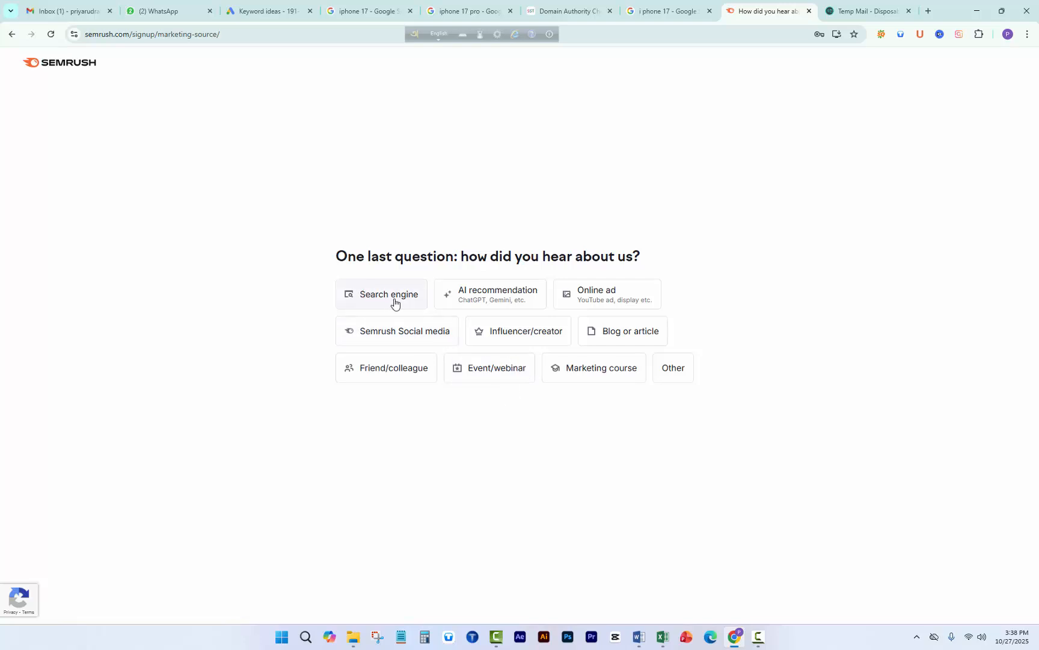
Leave the sign-up question about how Semrush was found for the home page and open the Keyword Overview tool
left_click(83, 64)
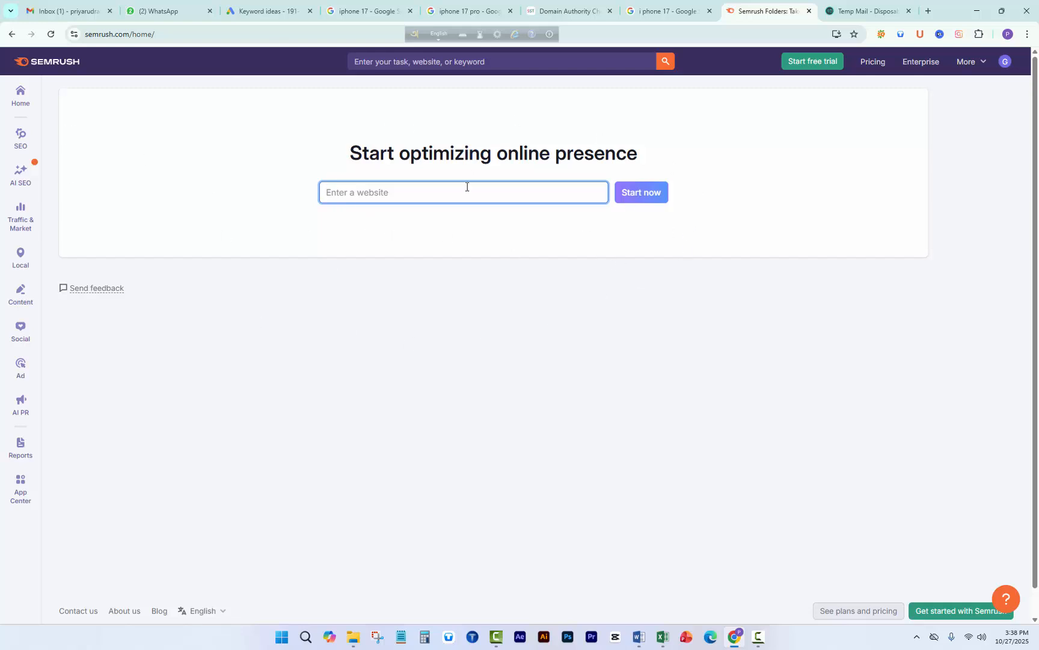
left_click(860, 11)
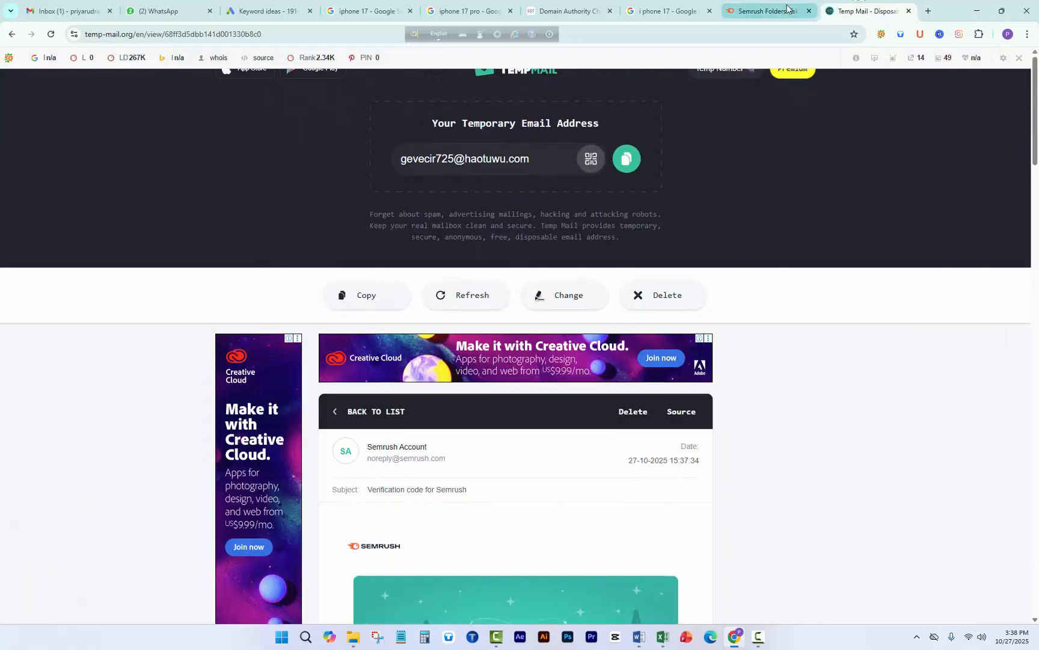
left_click(762, 11)
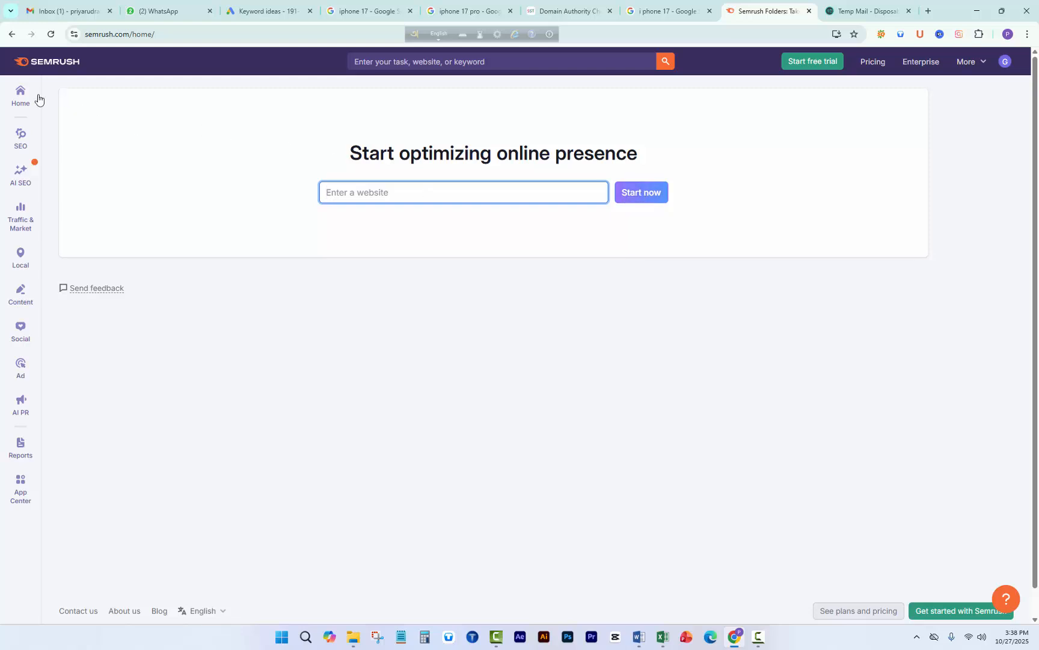
mouse_move(21, 138)
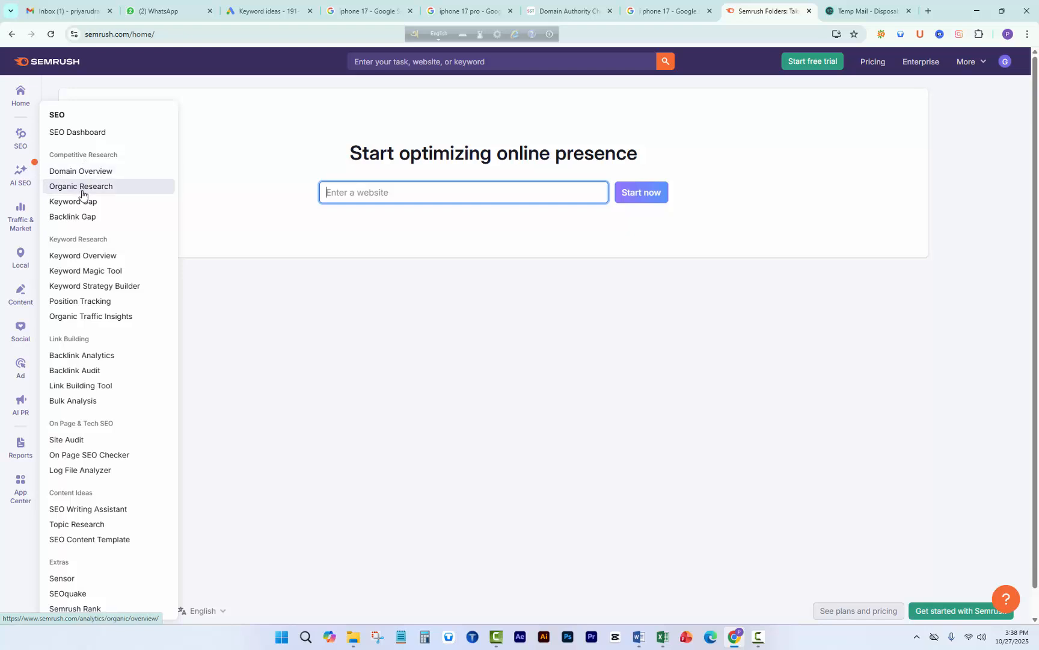
left_click(95, 262)
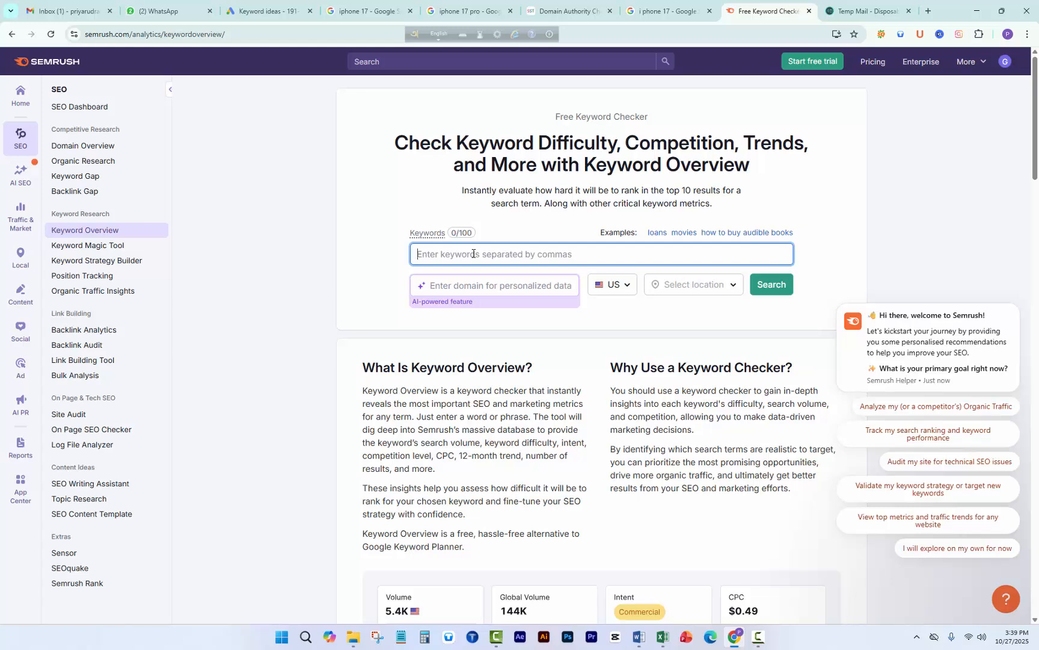
Look up the keyword "iphone 16" in Keyword Overview with Bangladesh as the country, and dismiss the welcome chat
type("iphone")
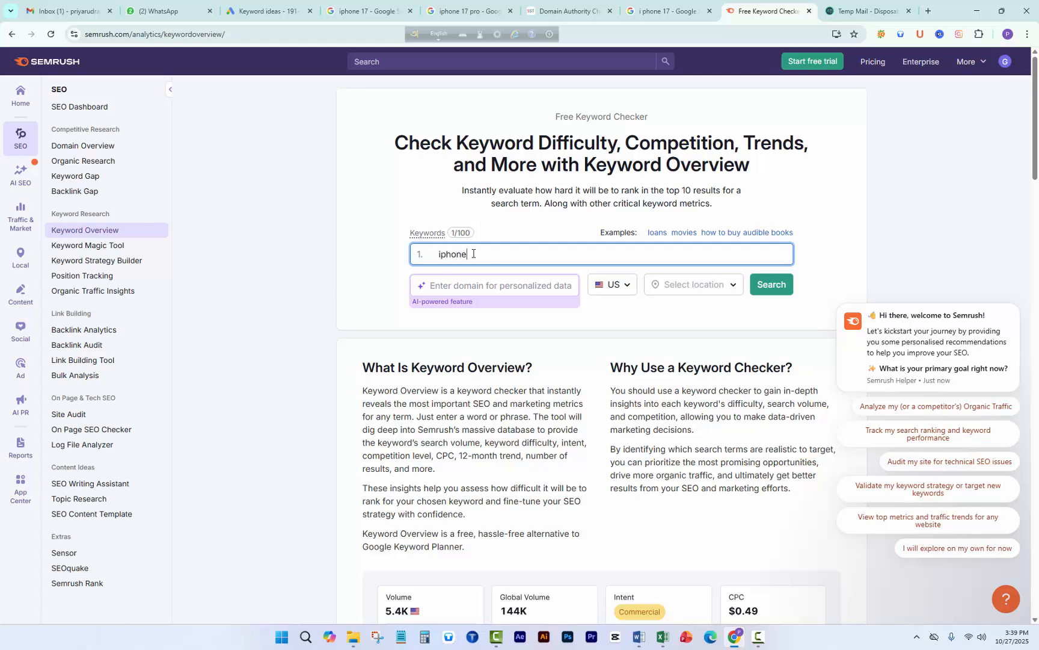
type(" 16")
key("Return")
key("Return")
key("BackSpace")
key("BackSpace")
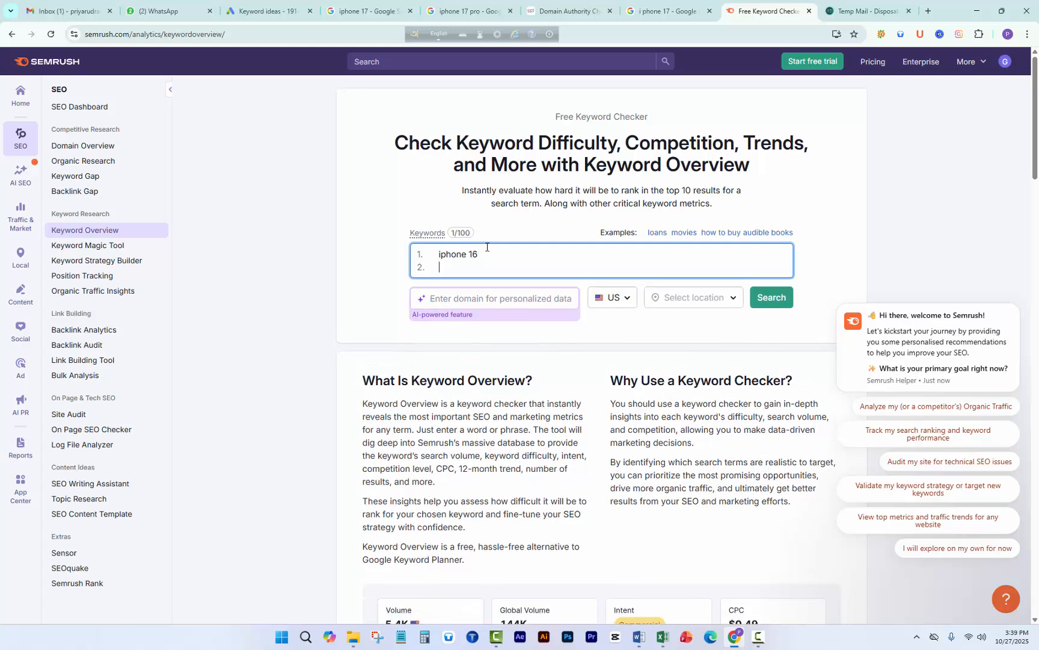
left_click(621, 288)
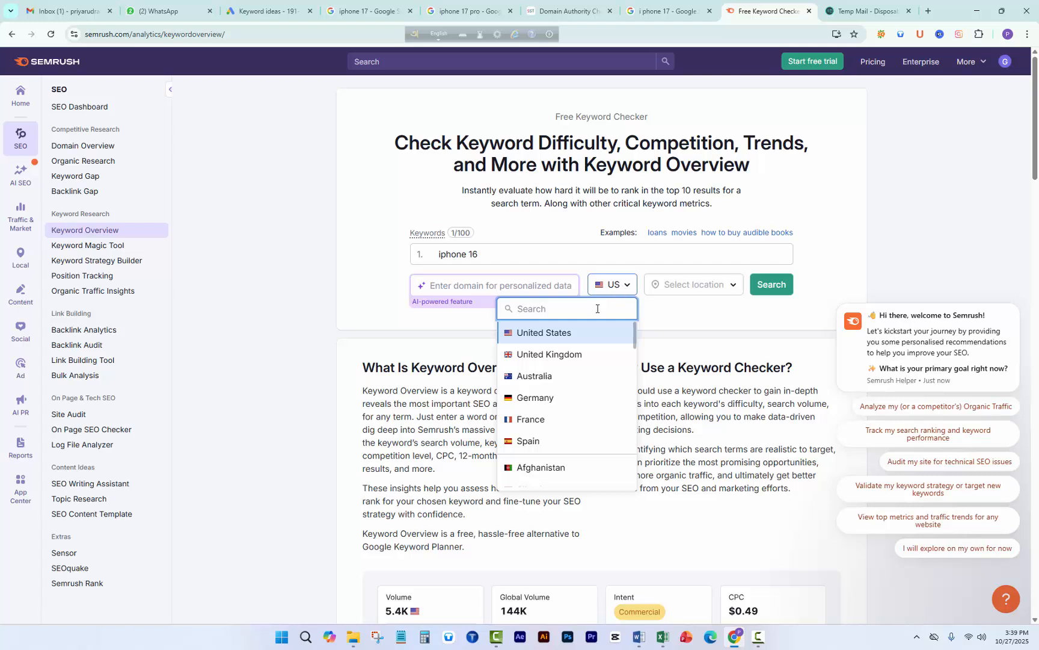
type("bang")
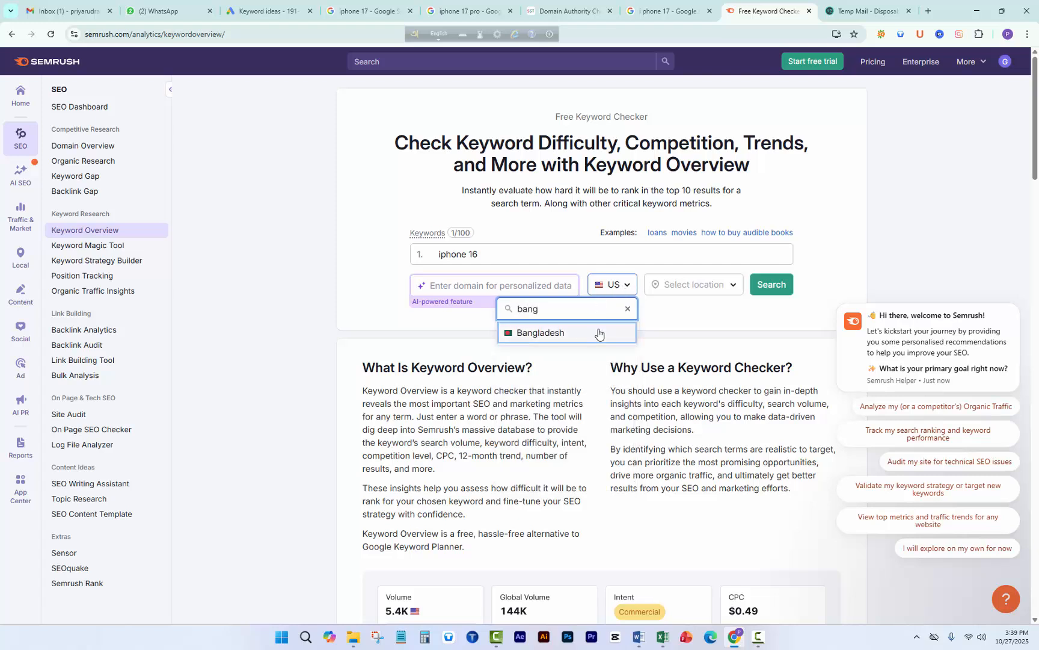
left_click(599, 333)
left_click(770, 289)
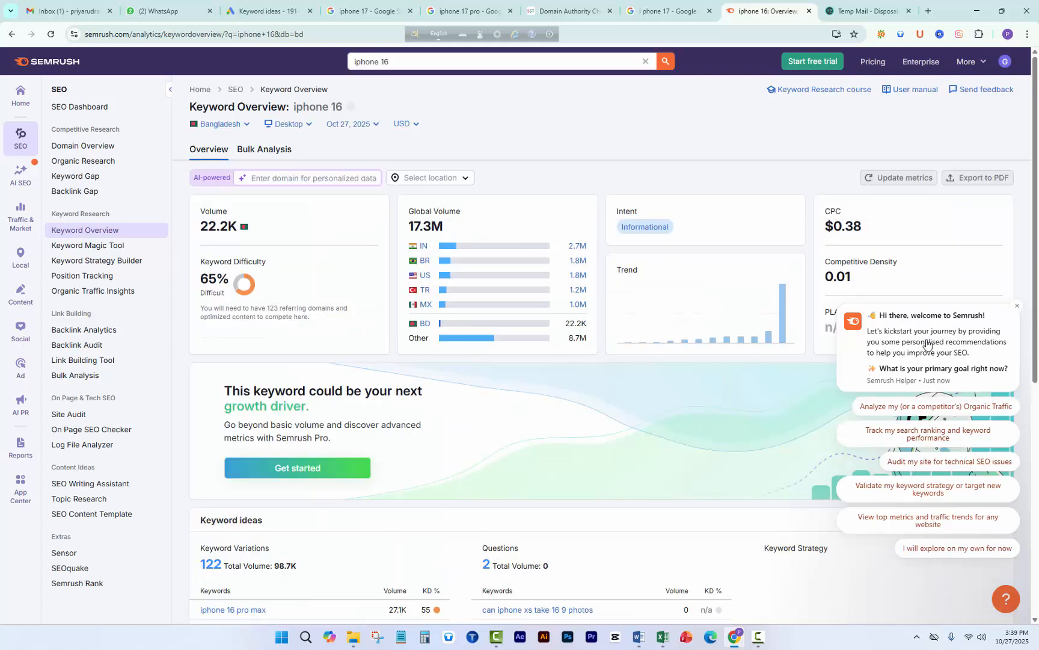
left_click(1016, 306)
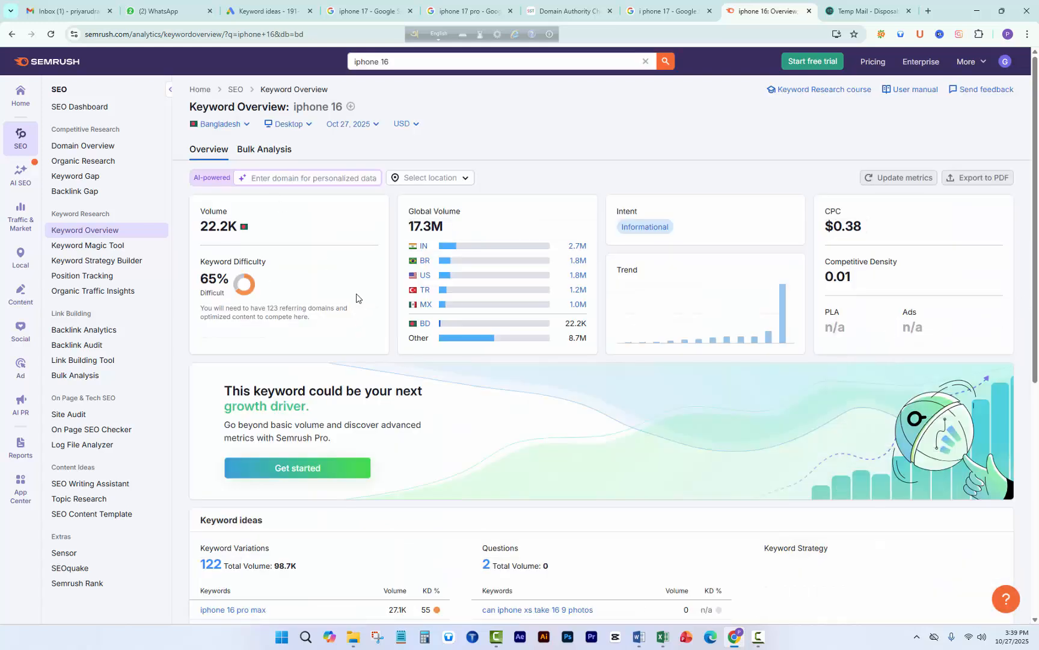
Review the "iphone 16" keyword report, including volume, keyword difficulty, keyword ideas and the SERP analysis
scroll(402, 330, "down", 10)
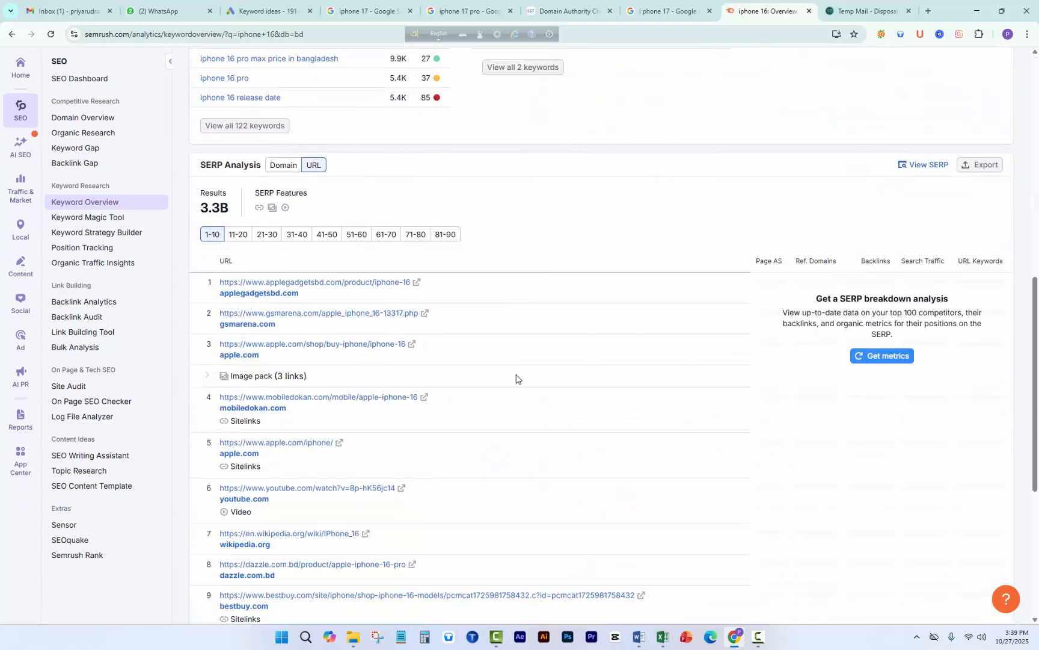
scroll(528, 374, "up", 10)
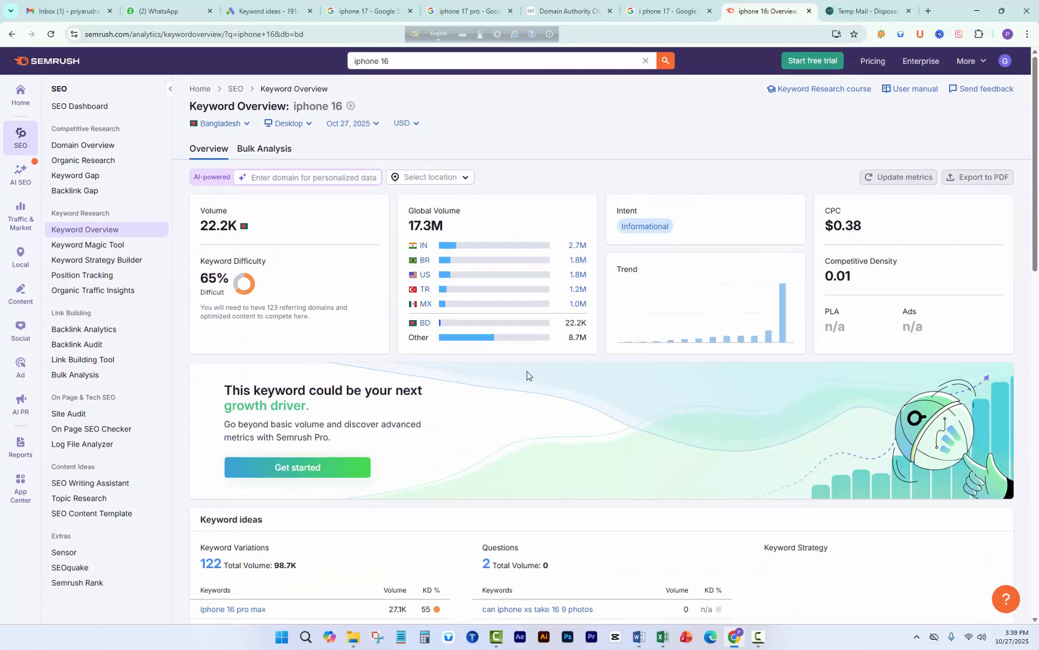
scroll(532, 361, "down", 5)
scroll(532, 345, "up", 4)
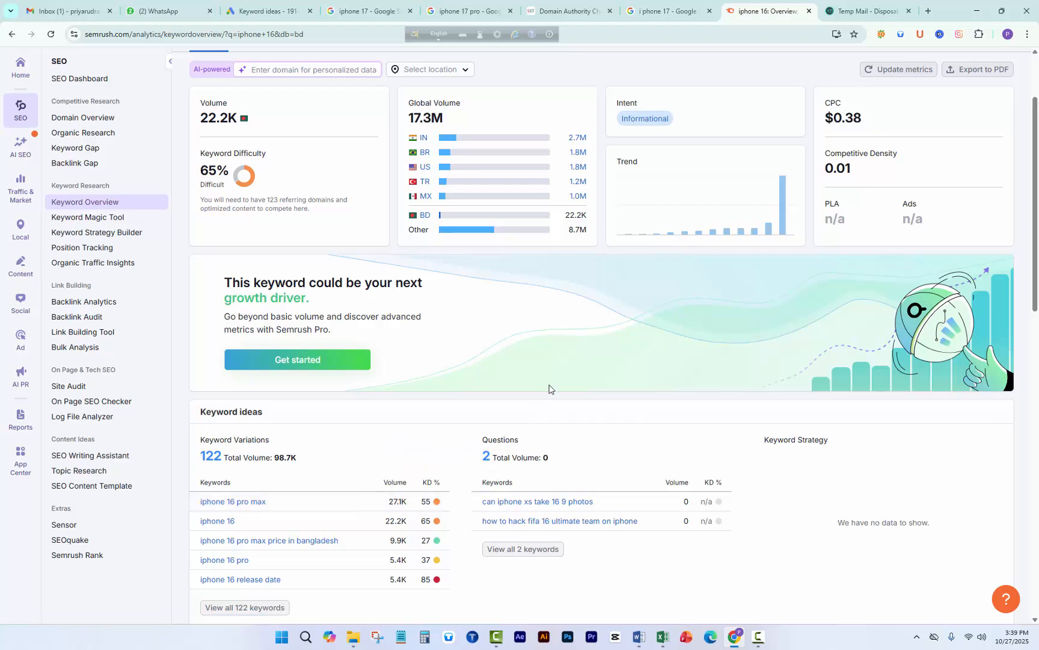
scroll(539, 367, "up", 2)
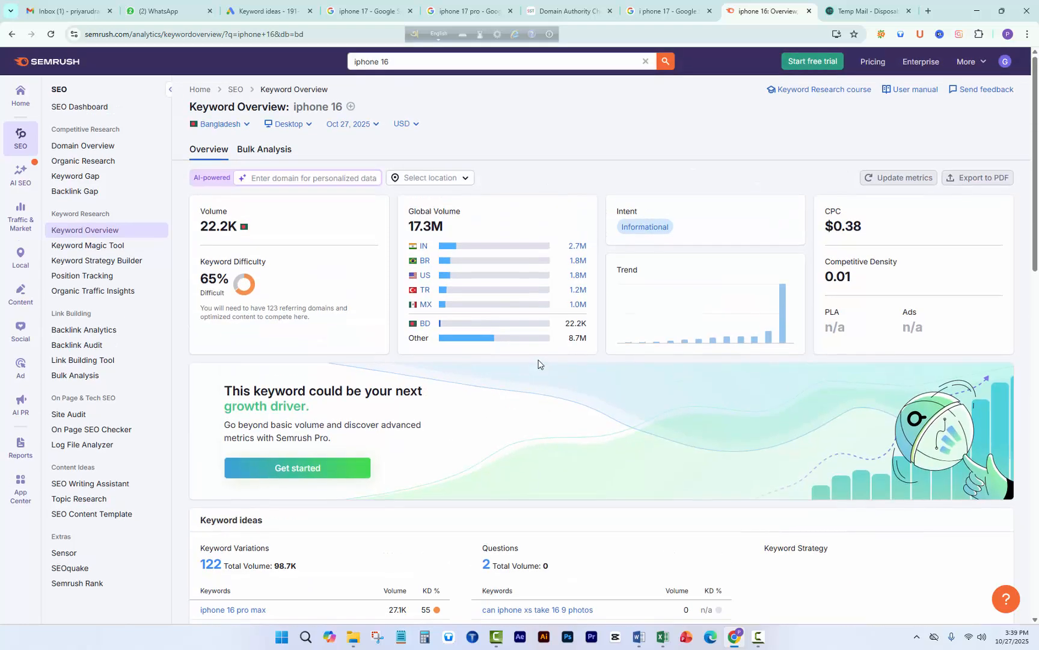
left_click(852, 14)
left_click(759, 13)
Show the Ubersuggest extension's domain overview on the Temp Mail page and close it again
left_click(849, 14)
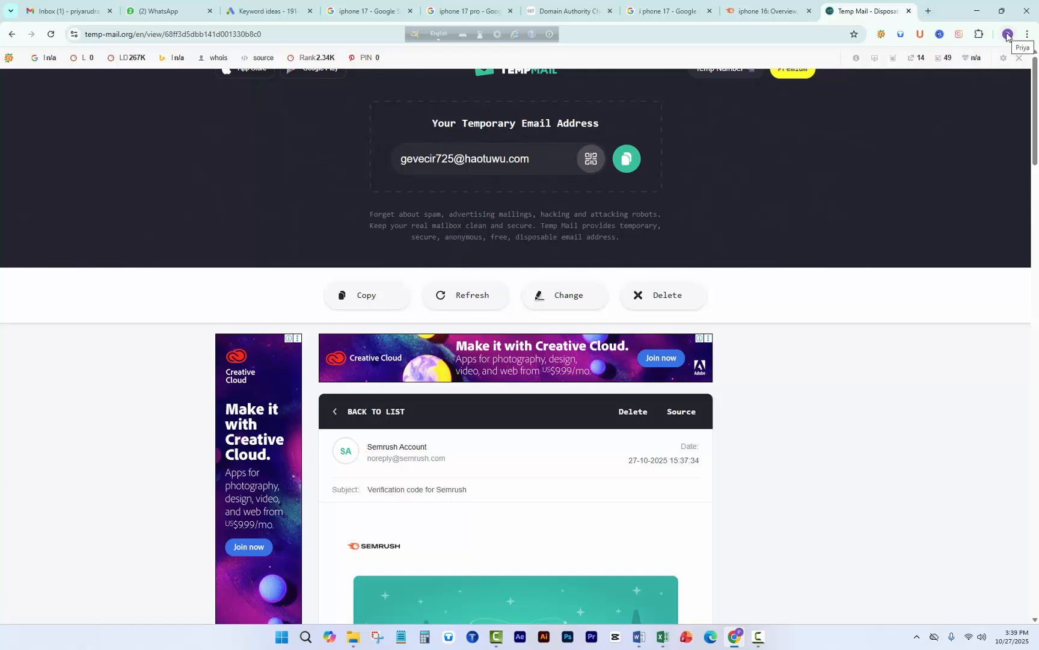
left_click(920, 34)
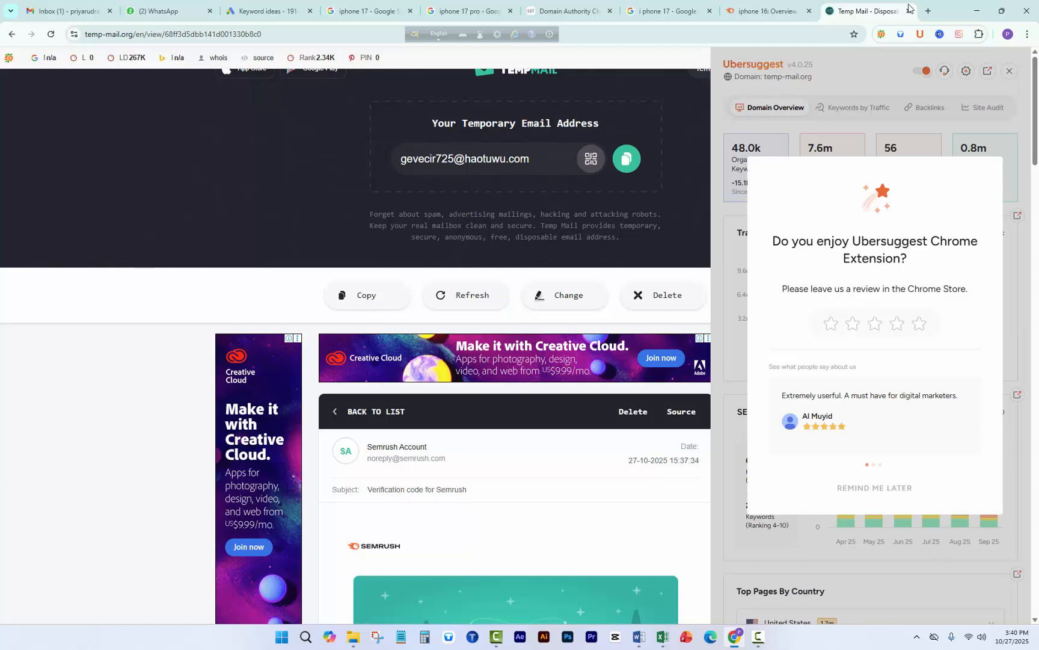
left_click(919, 35)
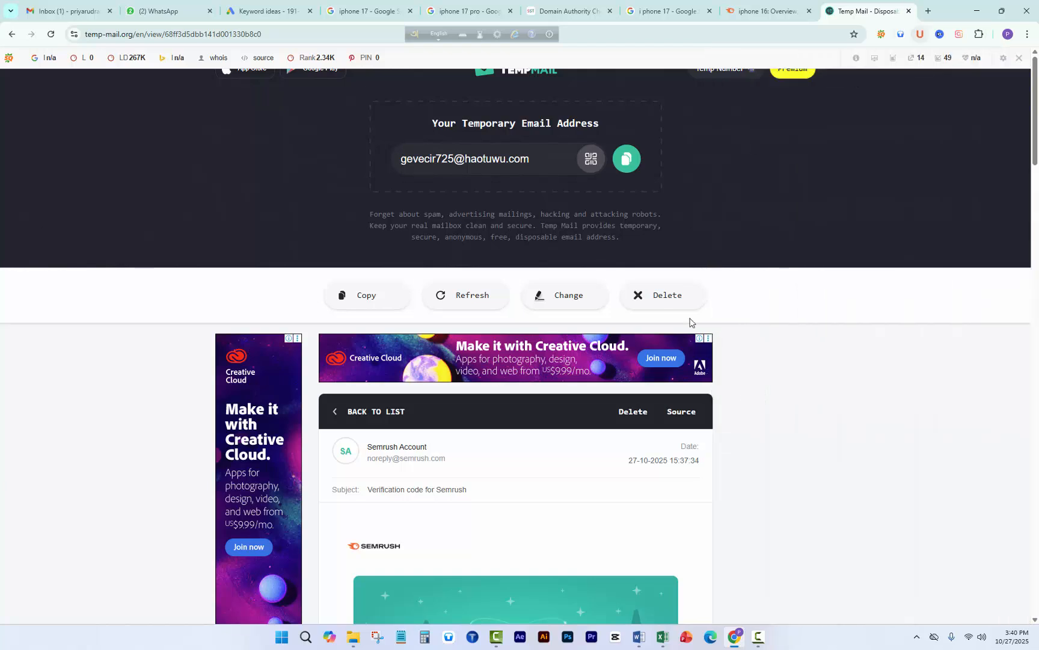
left_click(920, 35)
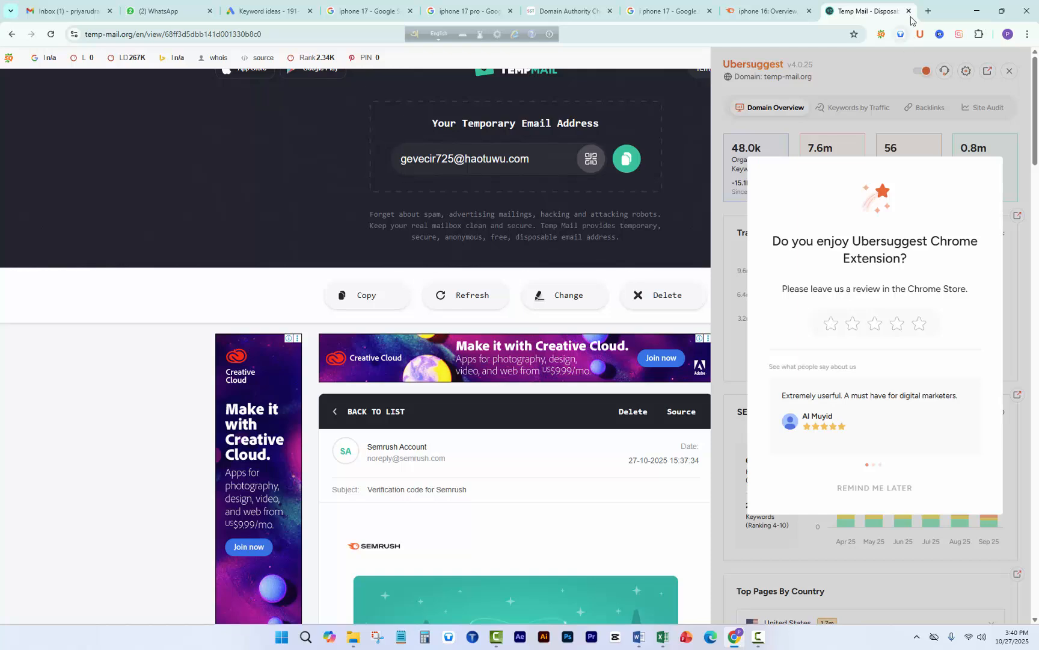
left_click(920, 32)
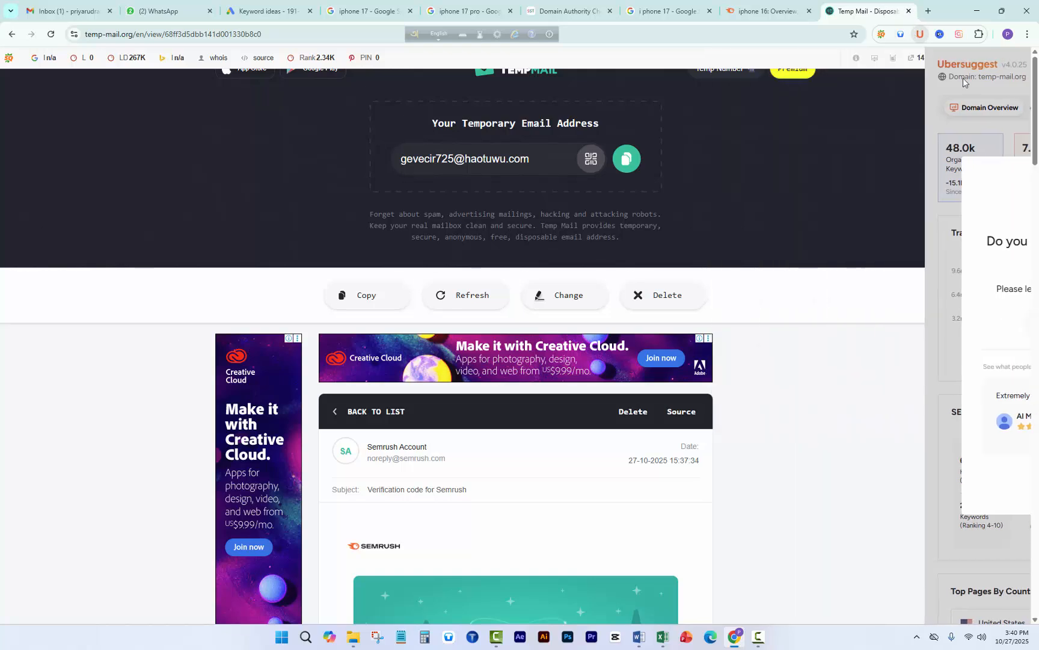
Open a browser window for Chrome profile 5 and go to the Chrome Web Store
left_click(1008, 34)
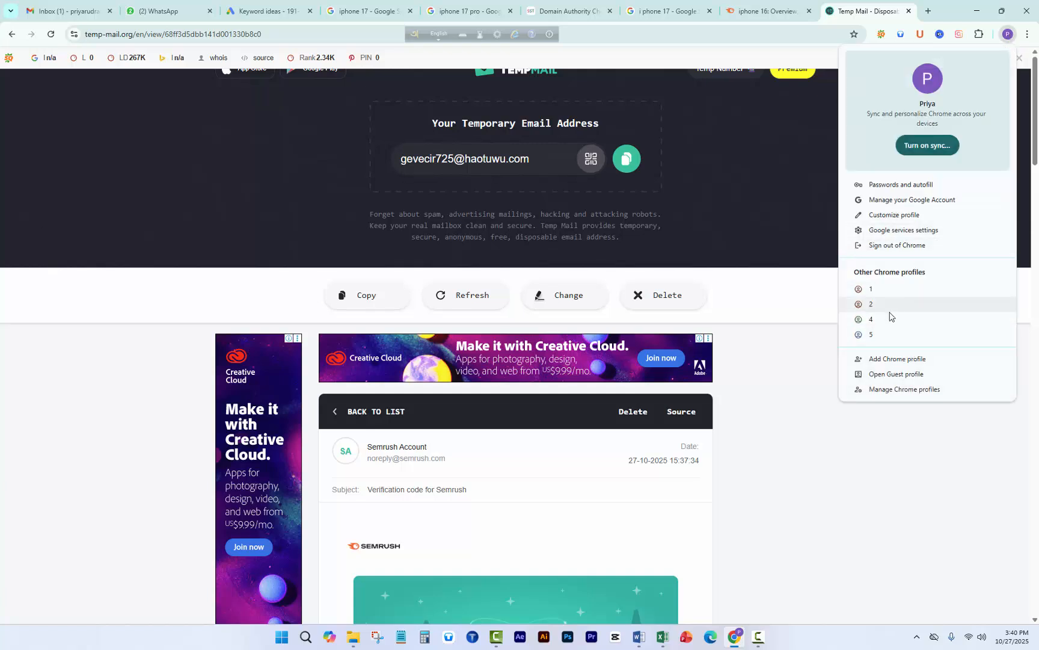
left_click(880, 336)
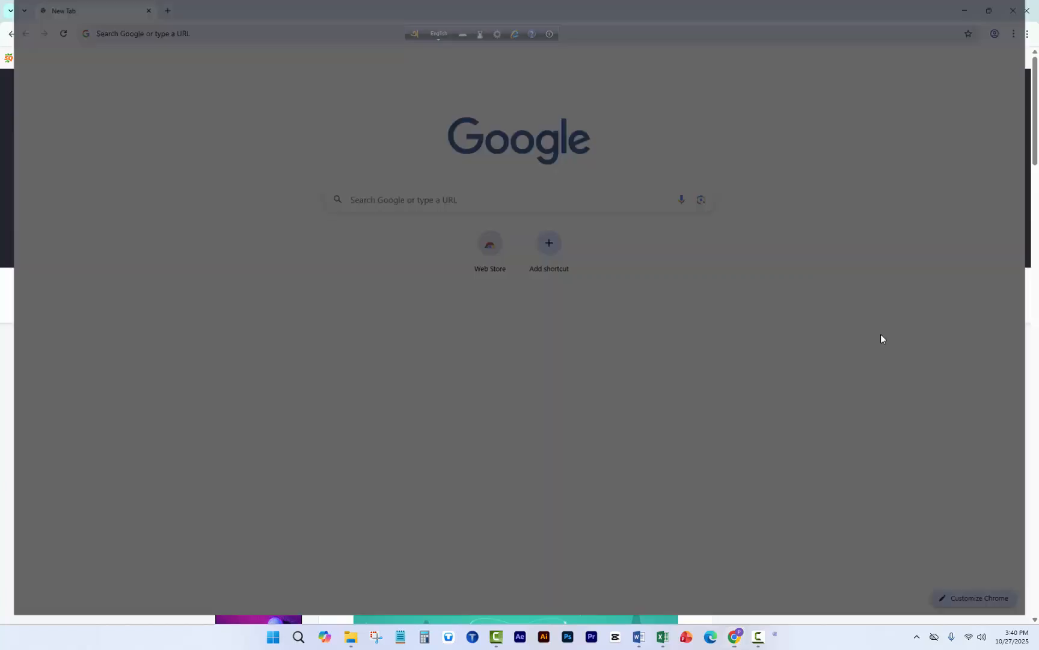
left_click(607, 394)
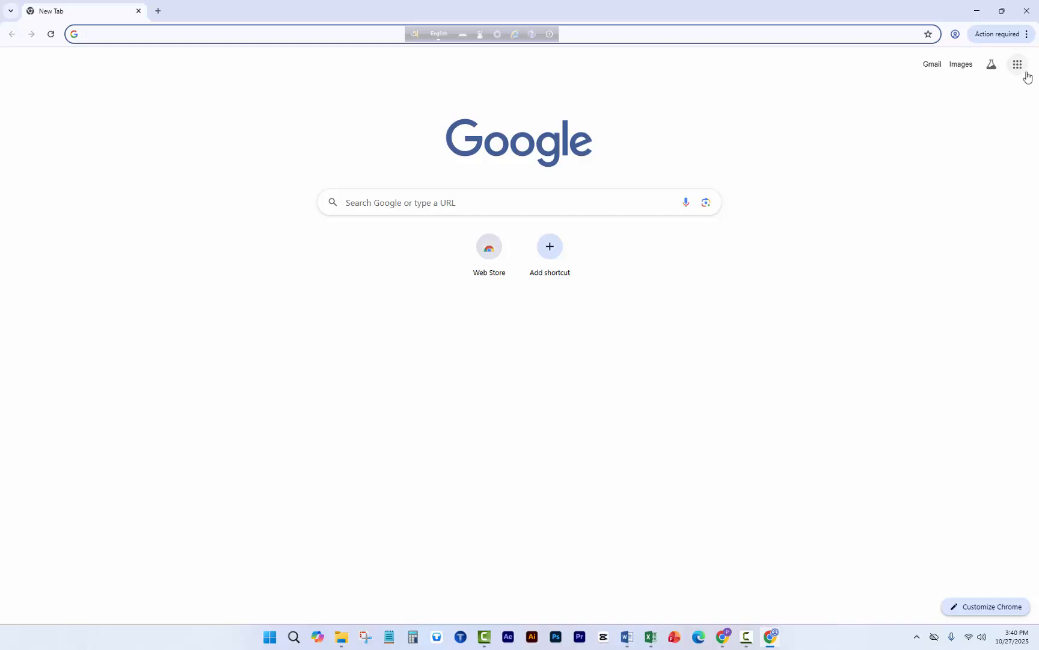
left_click(1027, 34)
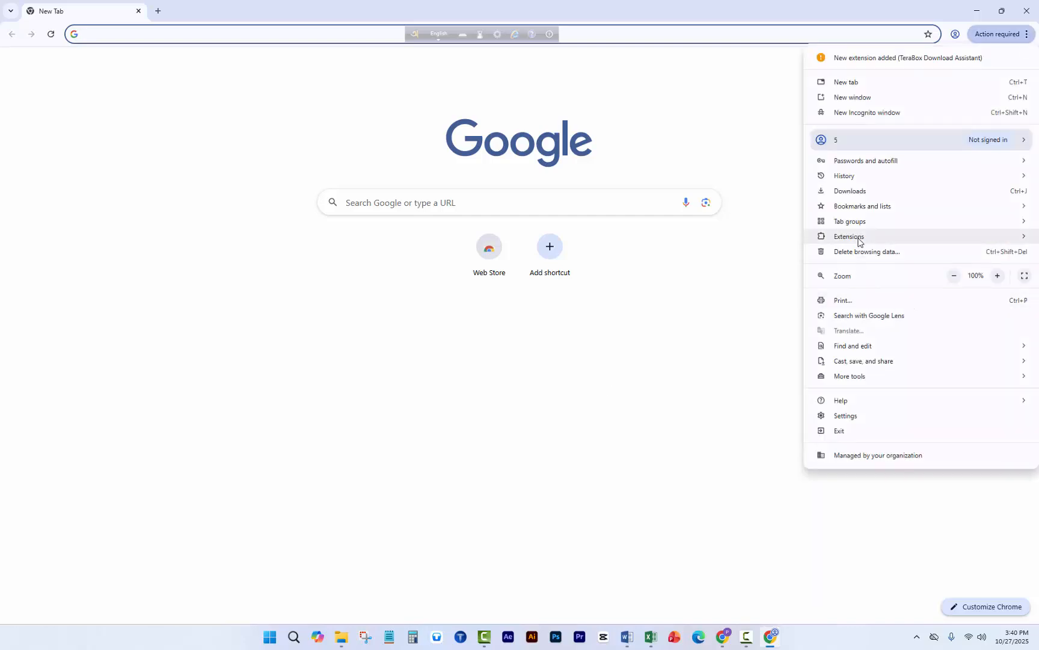
mouse_move(857, 237)
left_click(768, 252)
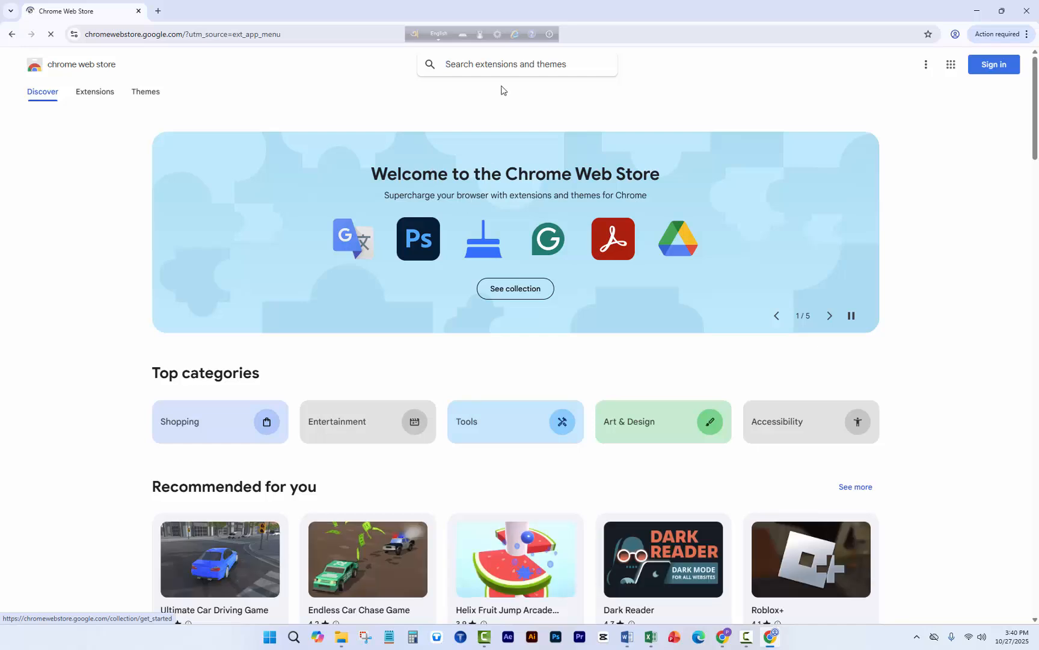
Search the store for "uber" and install the "Ubersuggest - SEO and Keyword Discovery" extension in Chrome
left_click(505, 63)
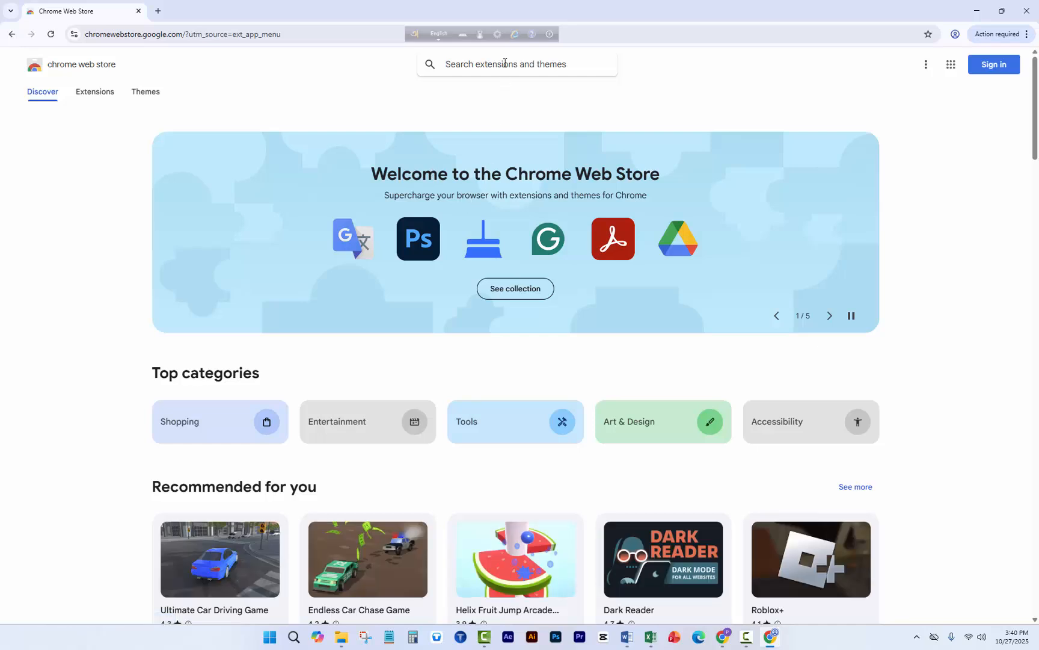
type("uber")
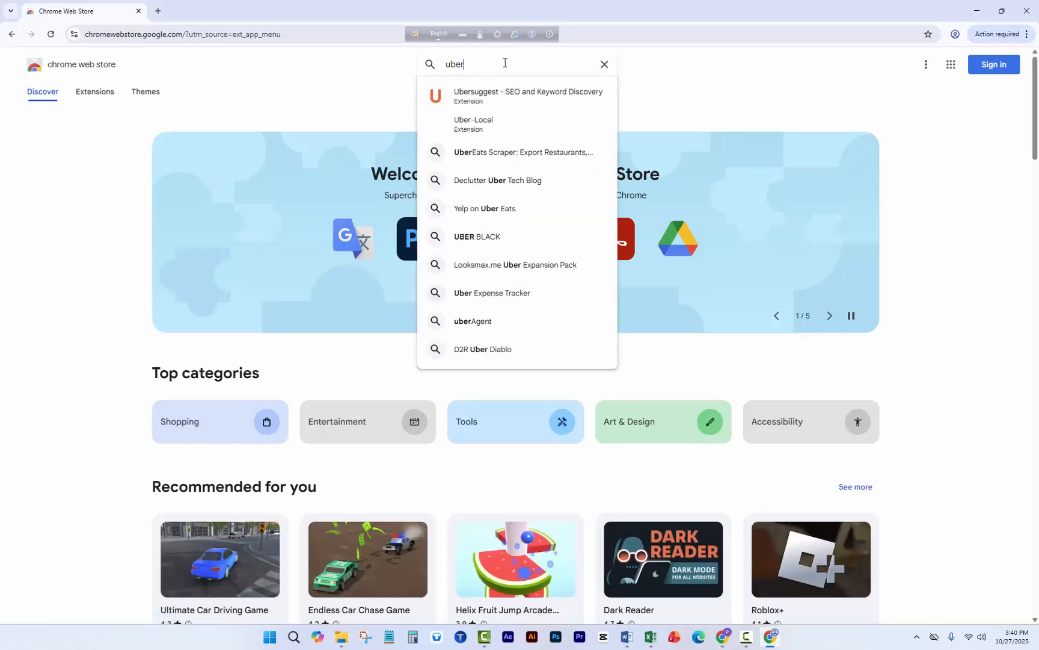
left_click(507, 91)
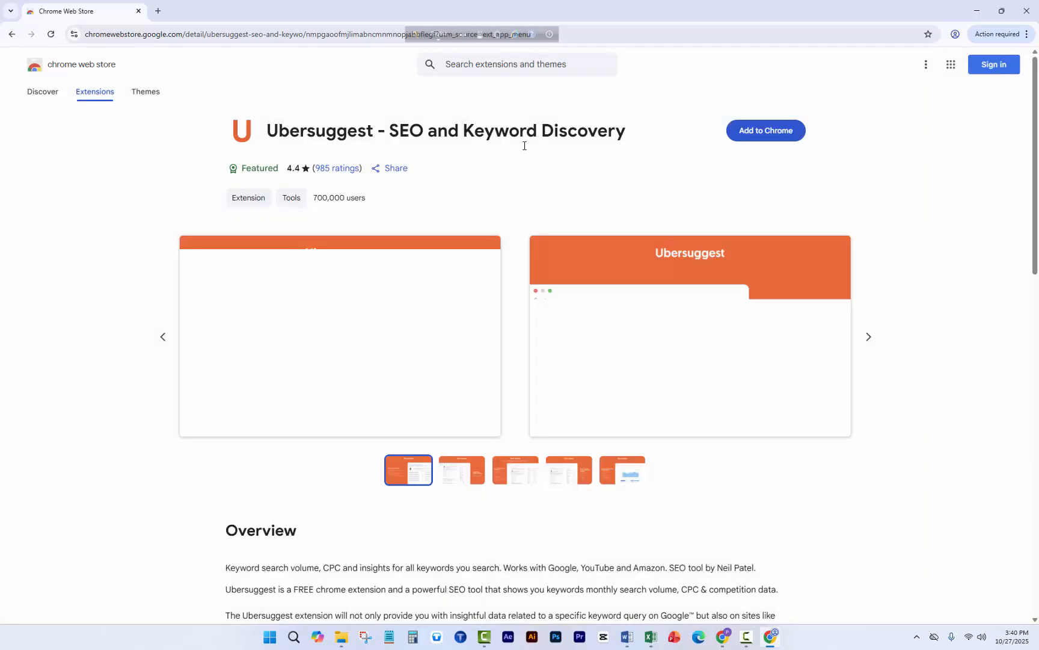
left_click(734, 131)
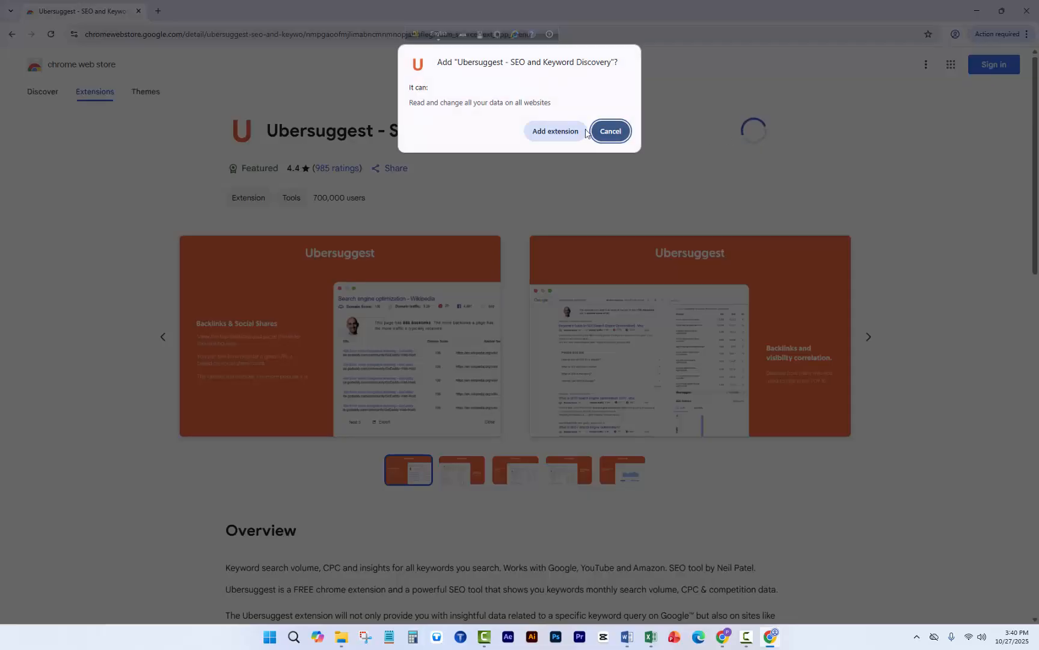
left_click(557, 132)
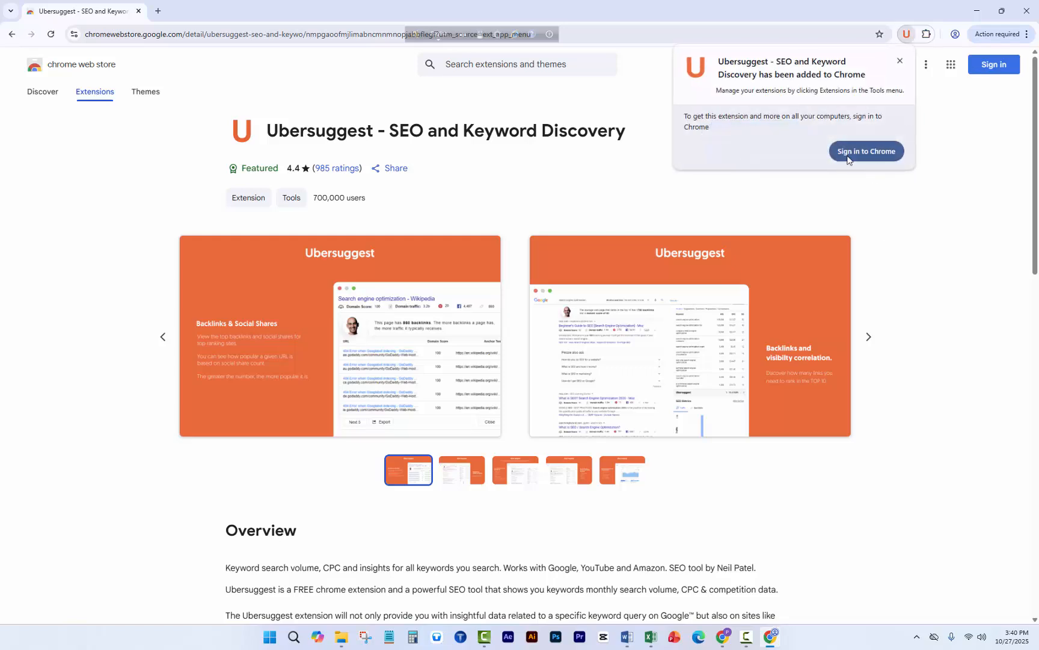
left_click(900, 61)
Pin the Ubersuggest extension so that it stays directly accessible in the browser
left_click(926, 35)
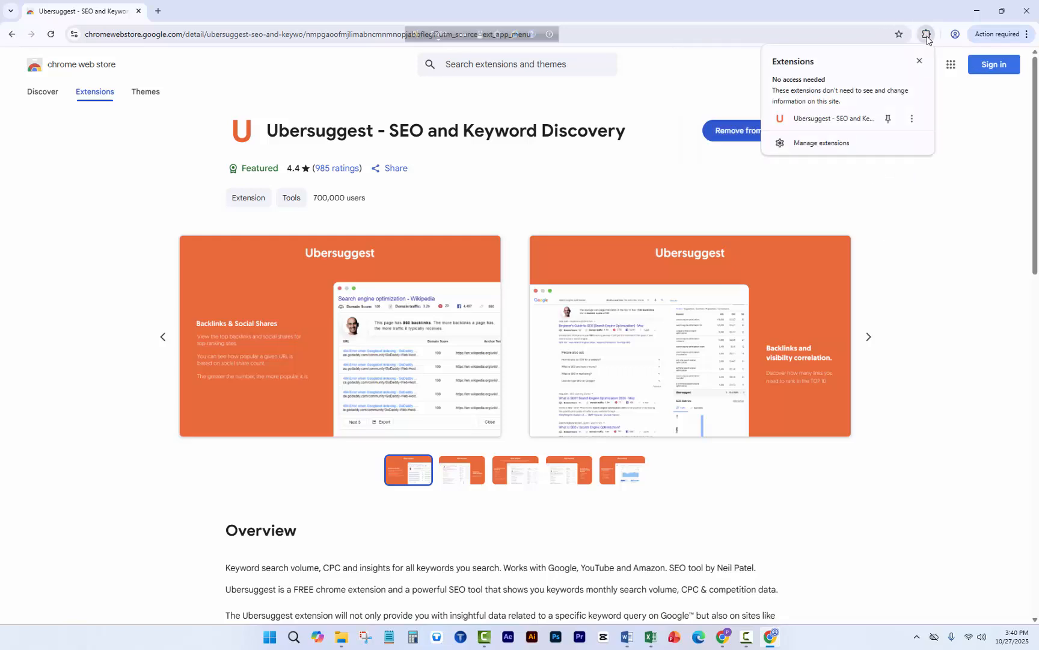
left_click(888, 118)
left_click(935, 162)
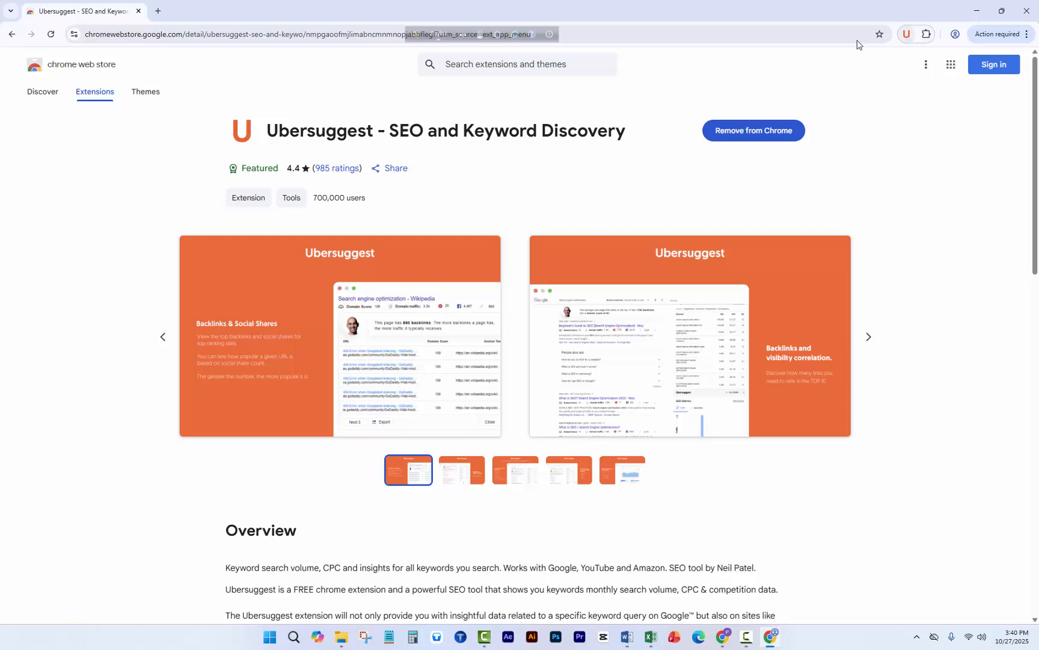
Search Google for "galaxy a56" in a new browser tab
left_click(158, 11)
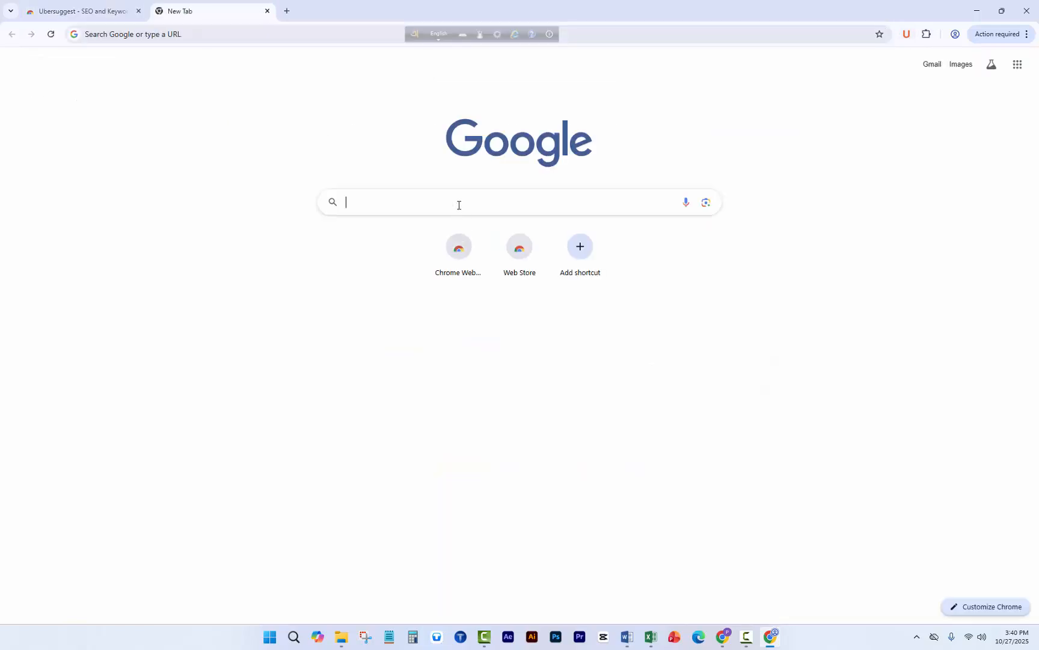
left_click(456, 206)
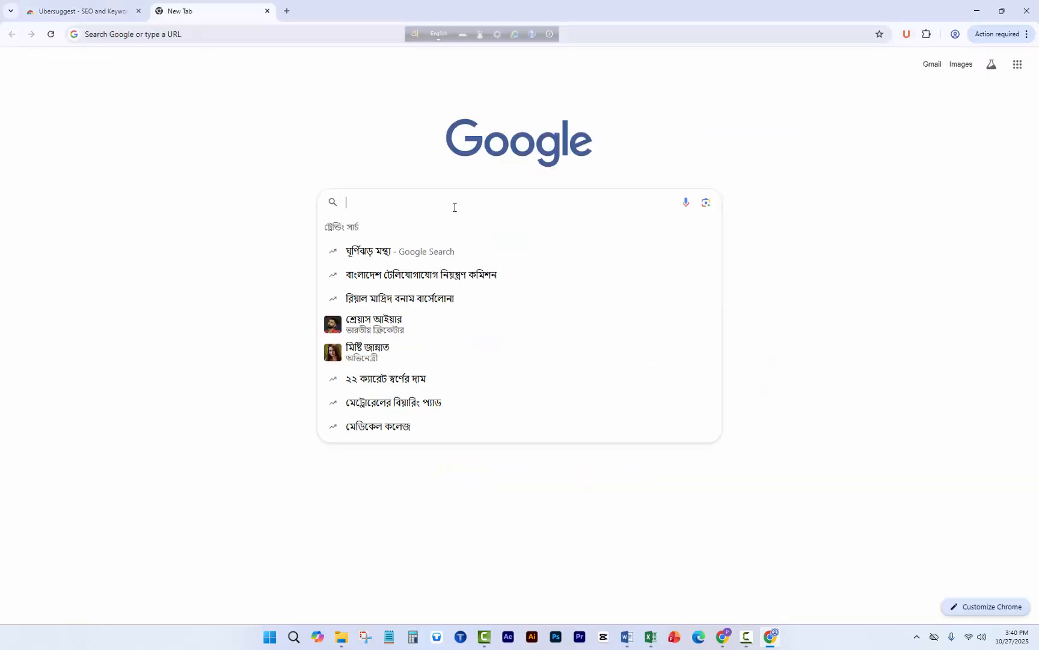
type("ga")
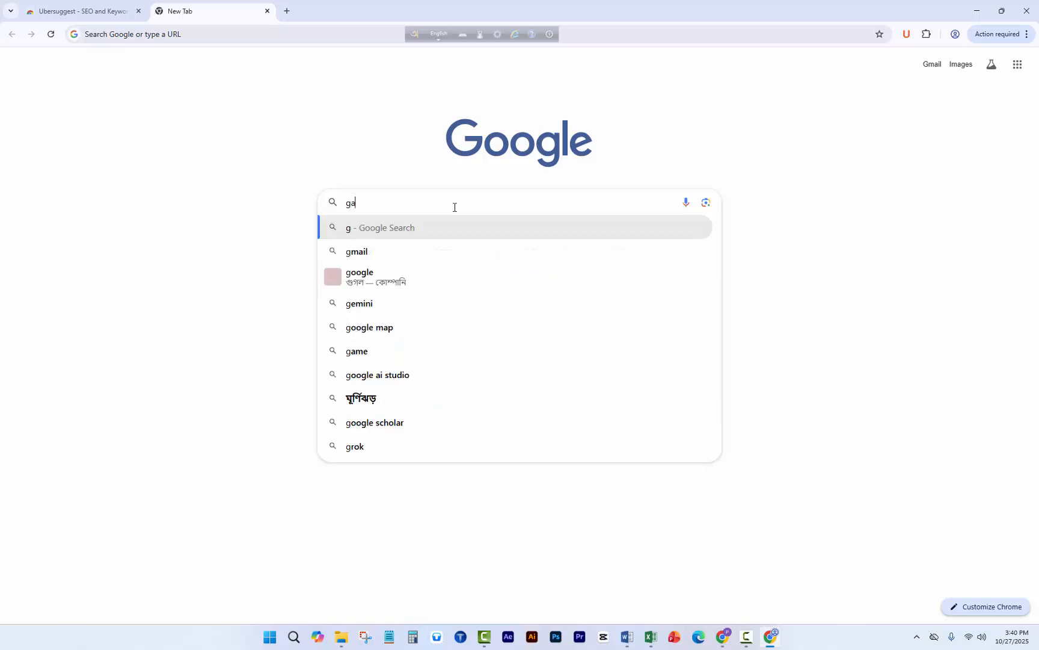
type("laxy a56")
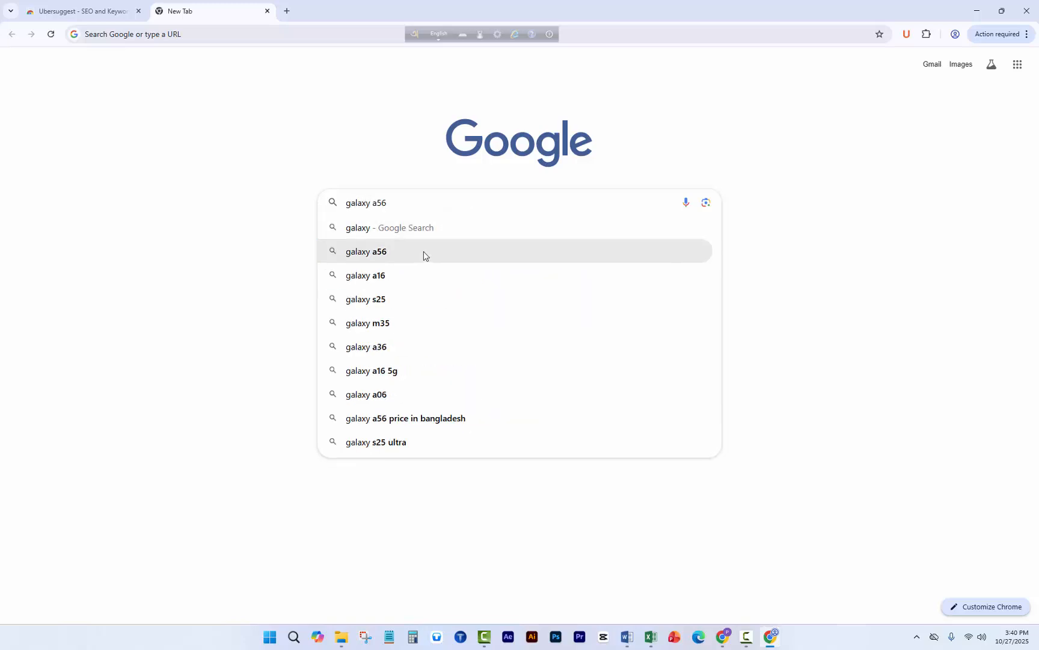
left_click(424, 254)
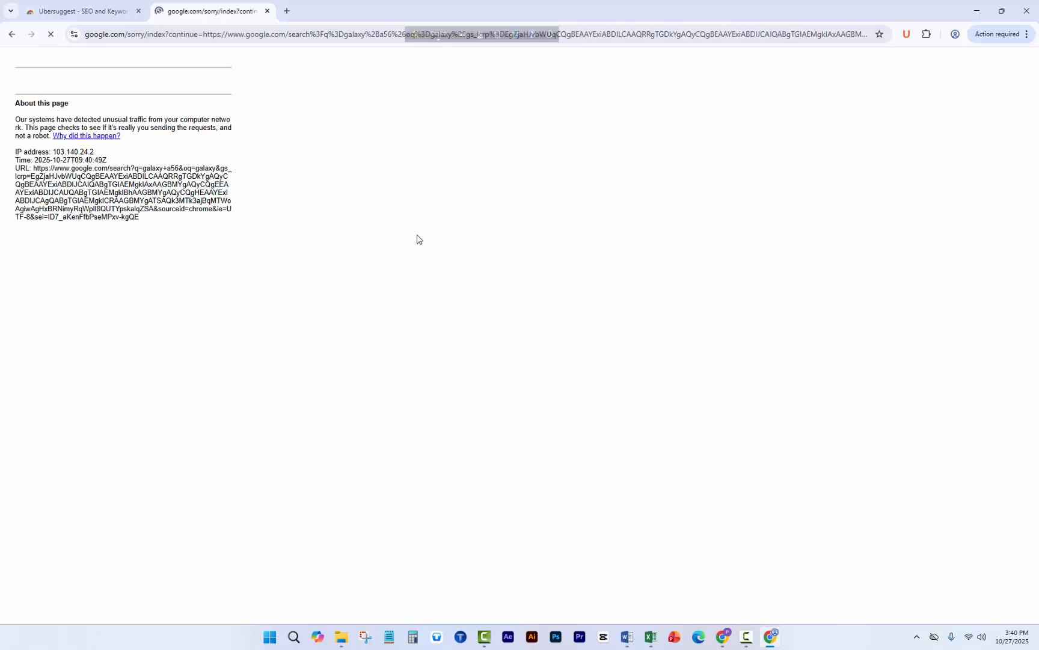
Pass the robot check by selecting all images with a bus and verifying
left_click(30, 104)
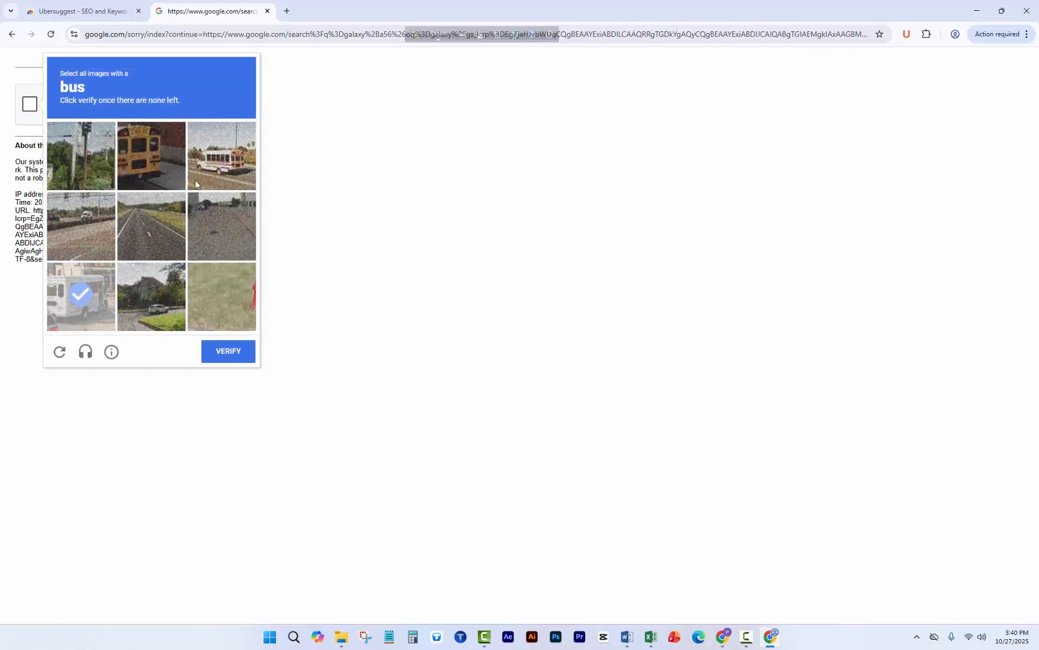
left_click(195, 176)
left_click(142, 160)
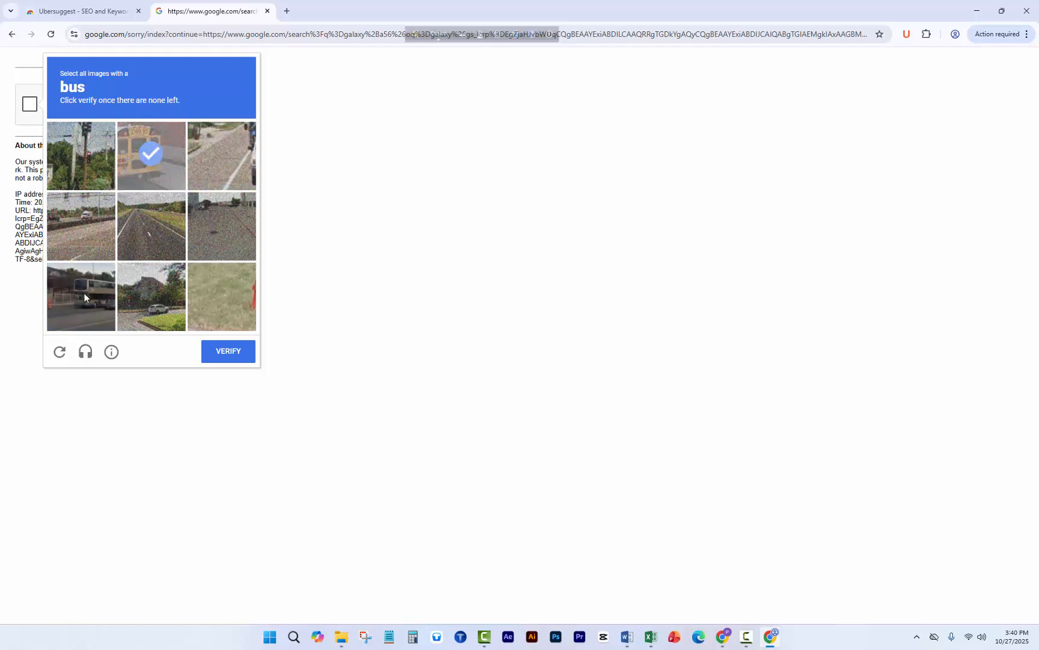
left_click(84, 293)
left_click(151, 156)
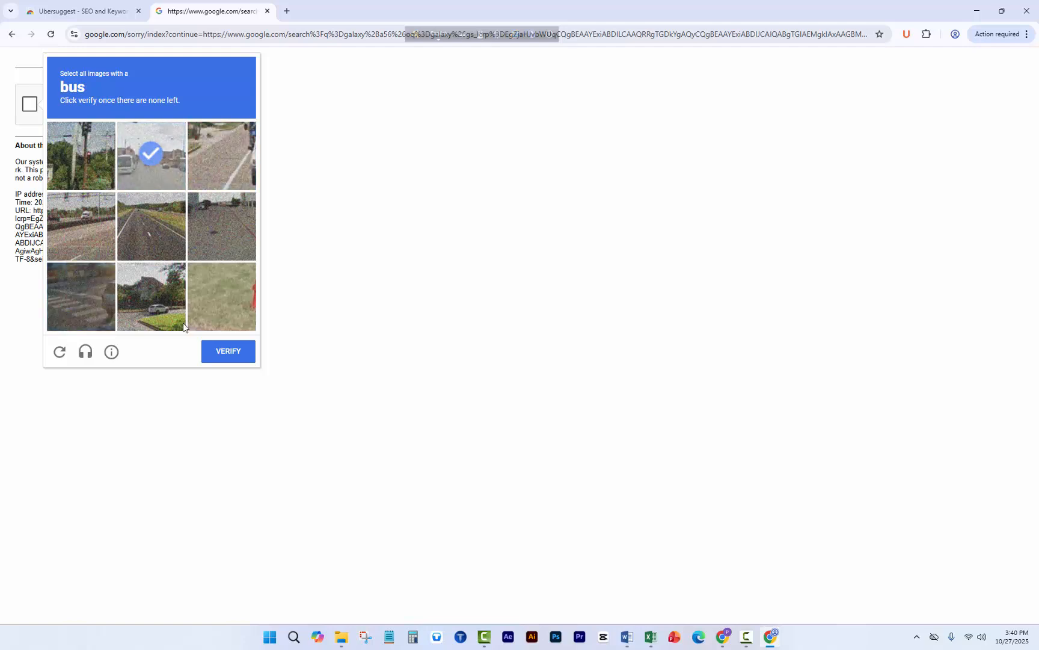
left_click(229, 351)
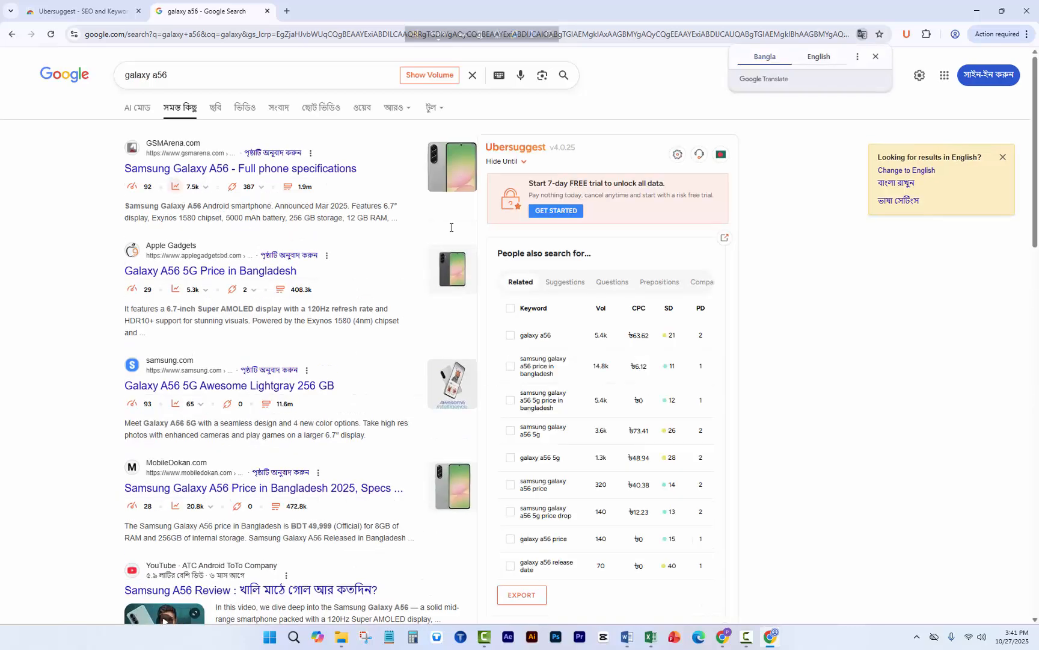
Translate the results page to English and examine Ubersuggest's related keyword metrics and the domain authority of the listed sites
left_click(817, 57)
left_click(875, 56)
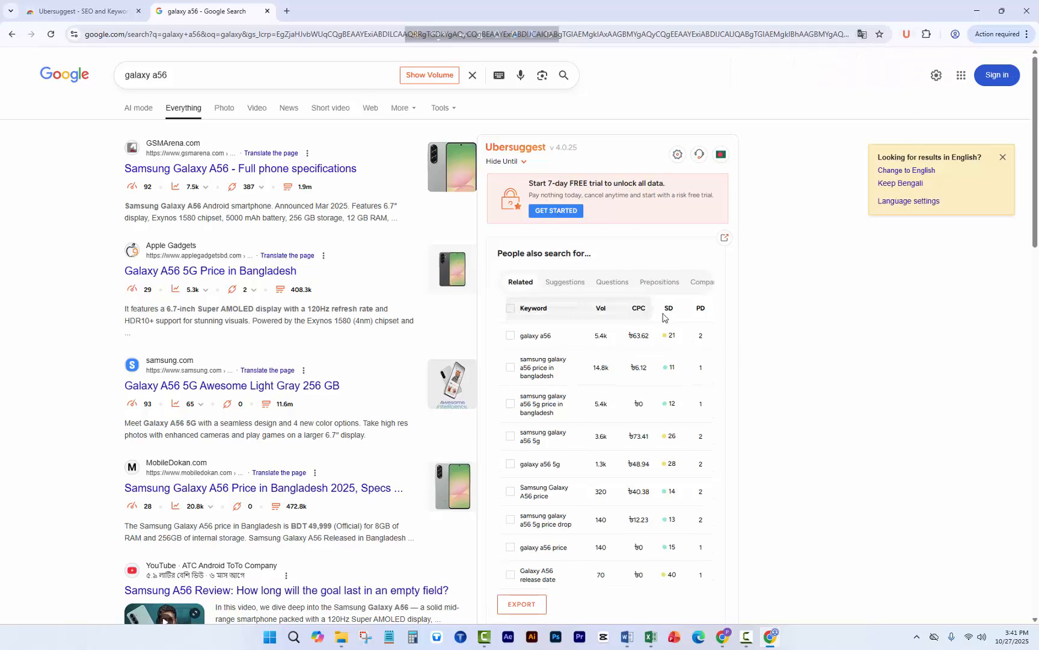
mouse_move(667, 309)
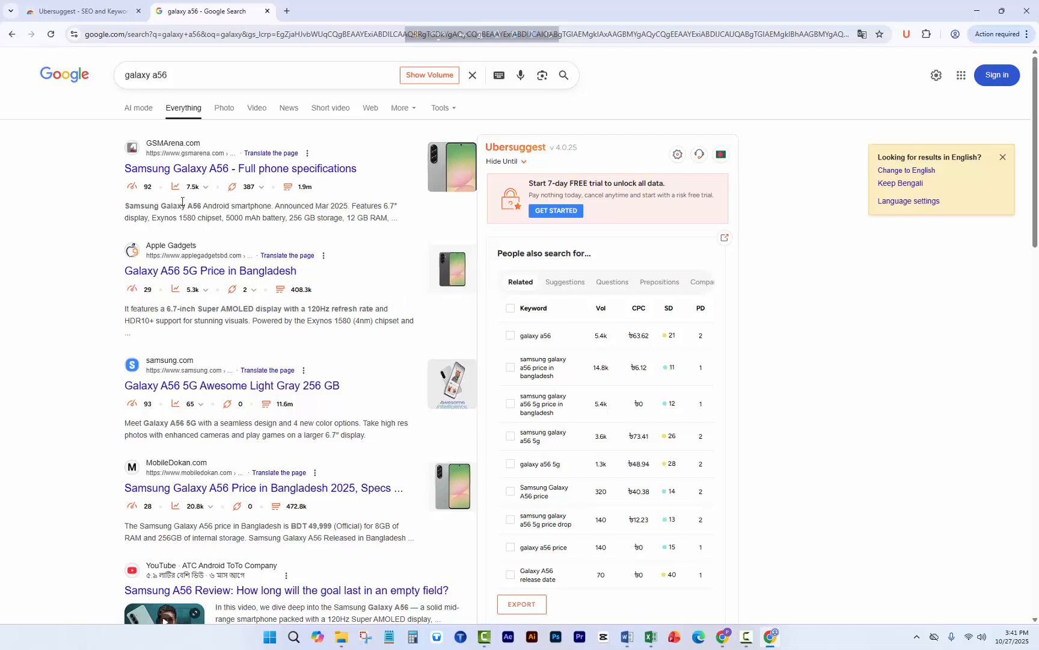
mouse_move(127, 187)
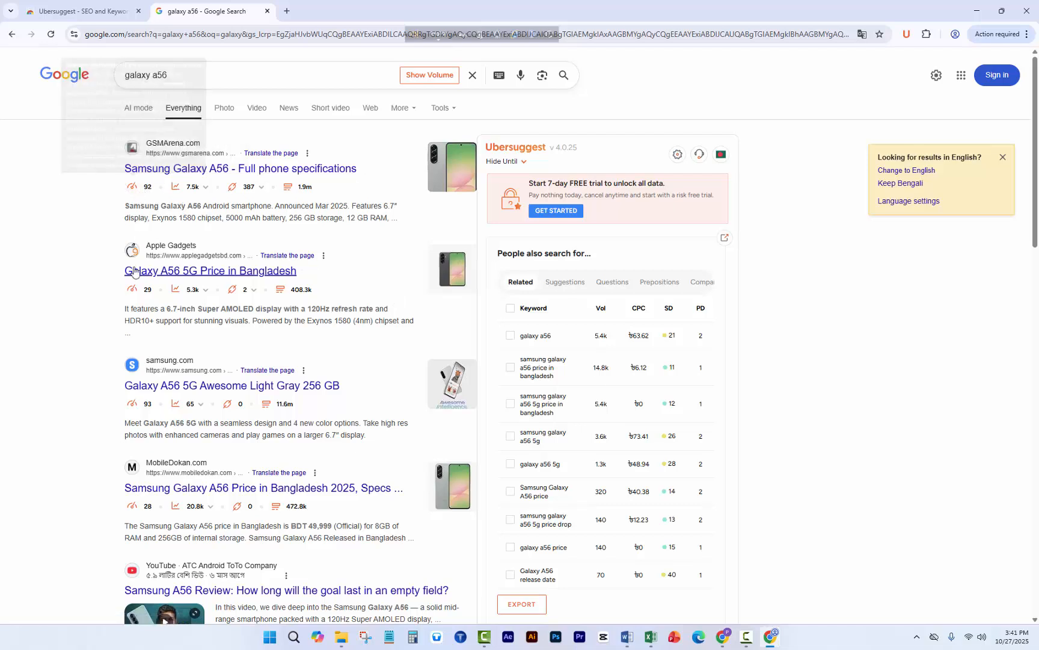
scroll(138, 294, "down", 2)
scroll(139, 295, "down", 10)
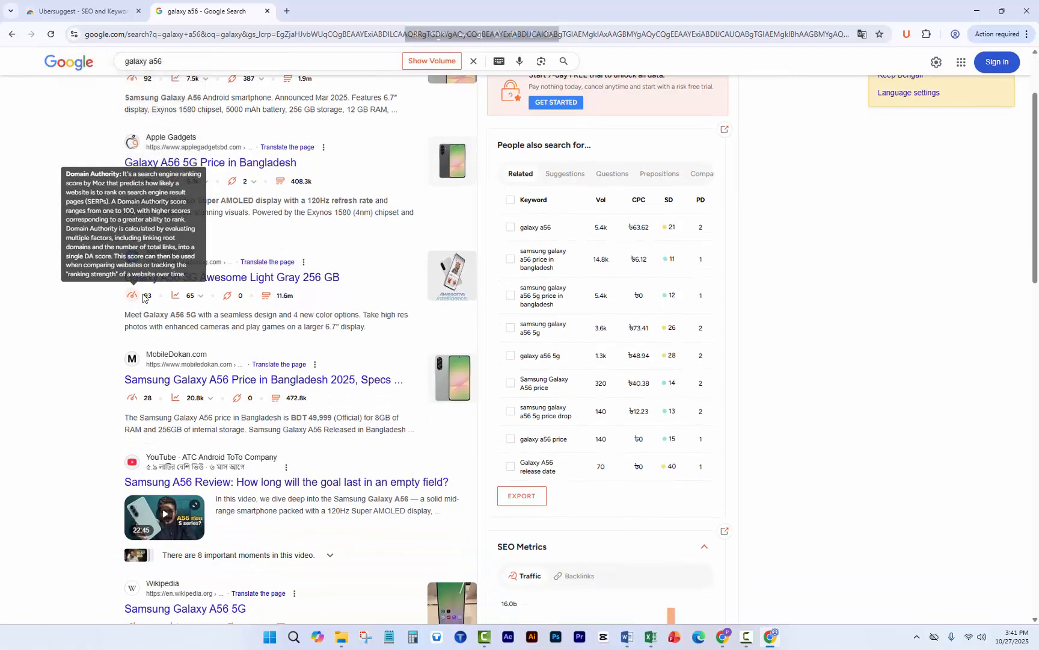
scroll(148, 307, "up", 2)
scroll(147, 307, "up", 10)
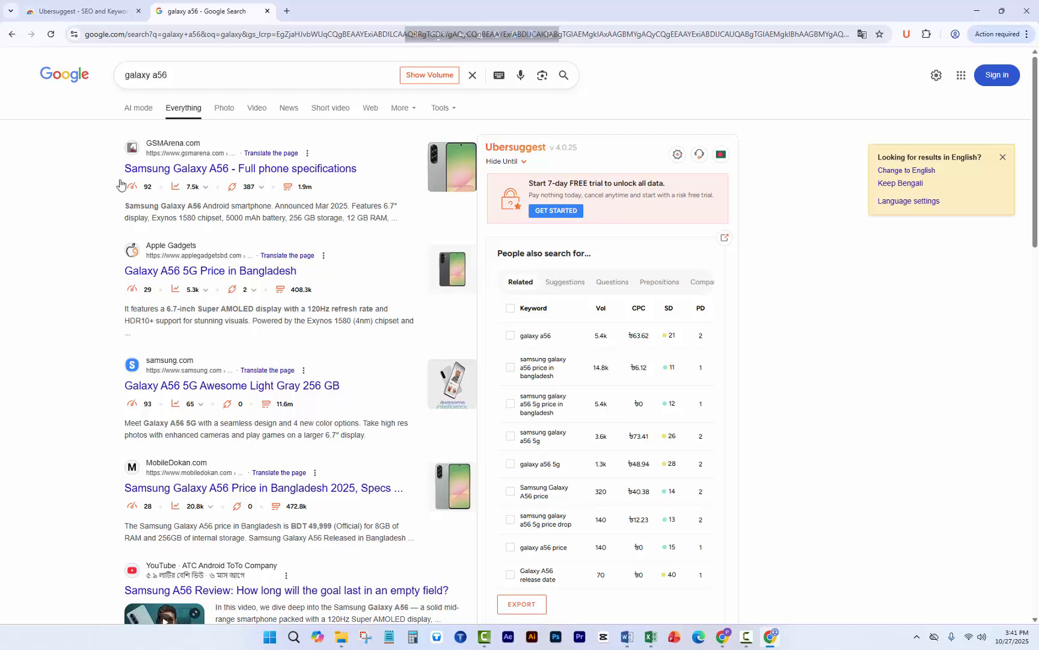
scroll(217, 205, "down", 10)
scroll(238, 209, "up", 10)
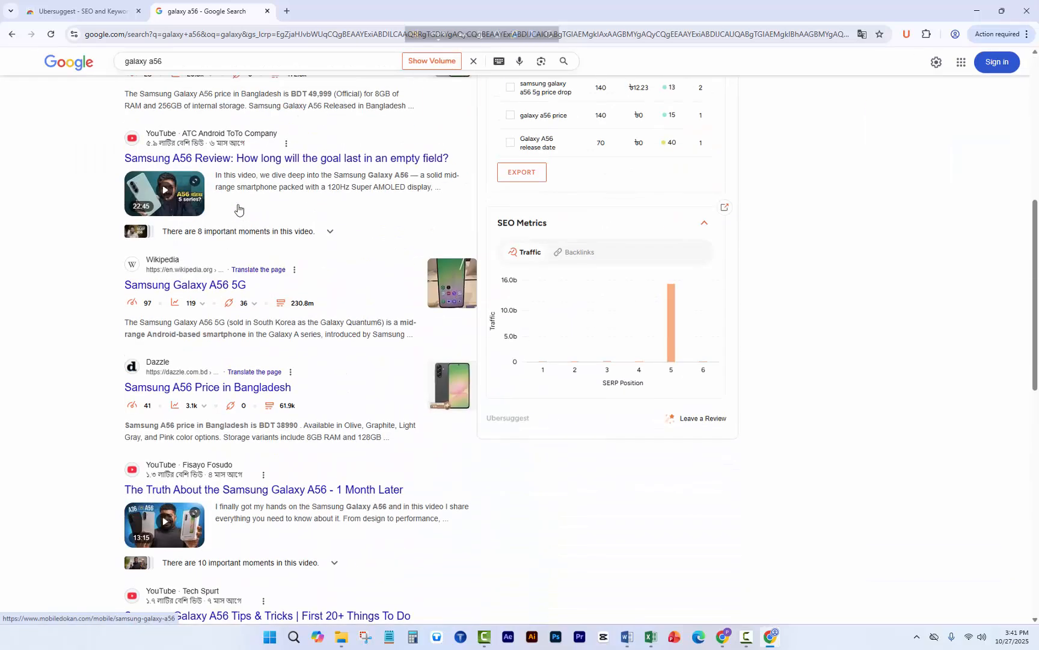
Close the Chrome profile's window and bring up the keyword workbook in Excel, maximized
left_click(1035, 5)
left_click(775, 7)
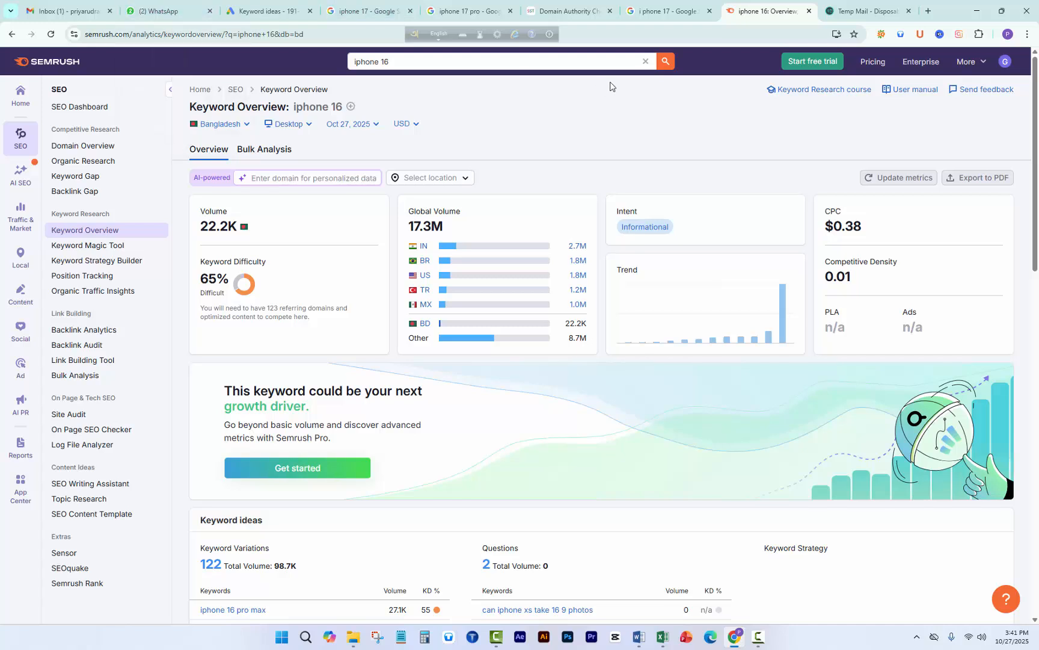
left_click(662, 637)
left_click(821, 90)
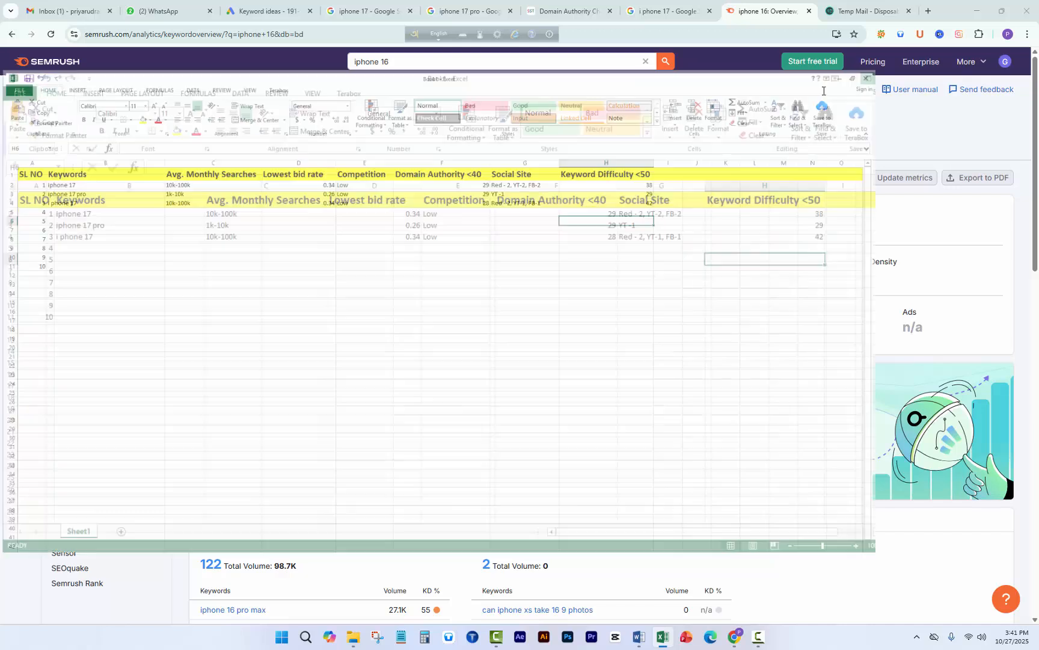
left_click(624, 231)
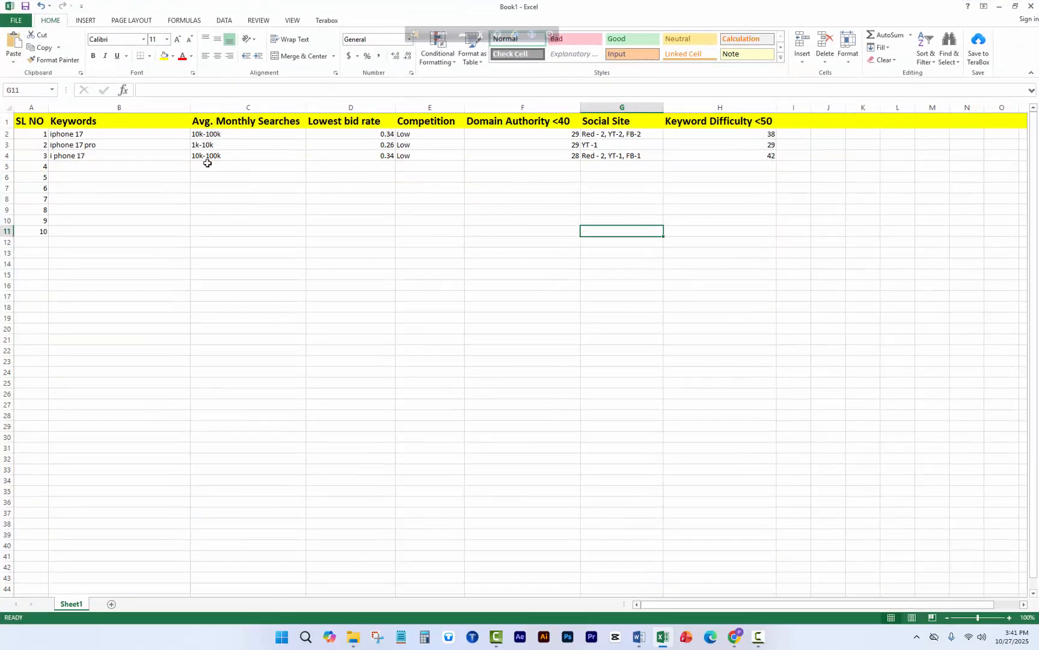
Go over the empty keyword rows for serial numbers 4 to 10 and slightly widen the SL NO column
left_click(89, 171)
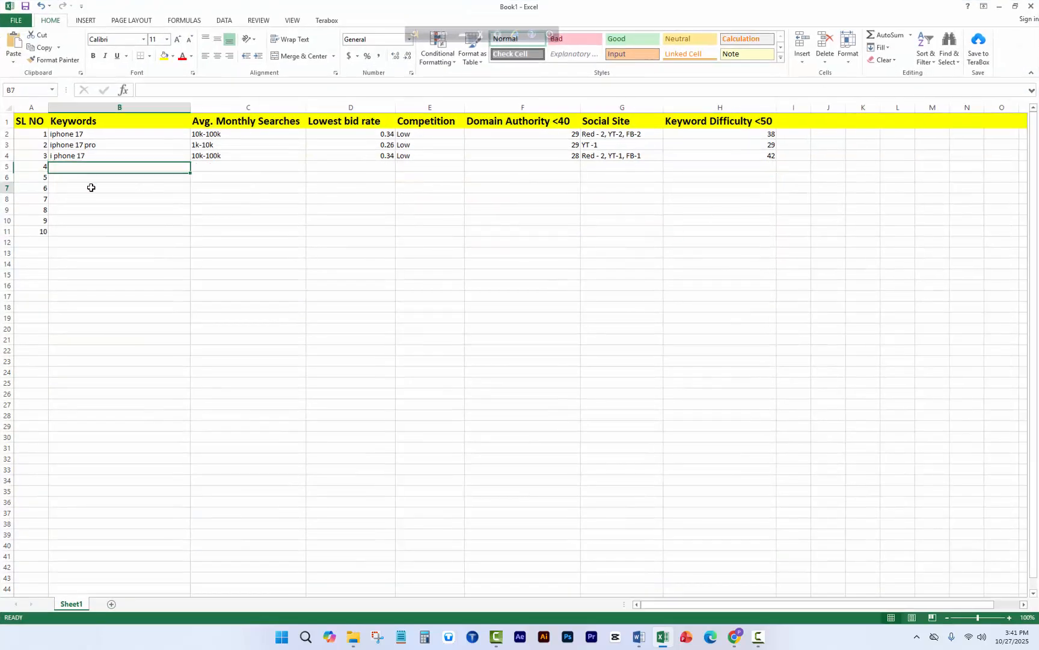
key("Down")
key("Down")
key("Down")
key("Down")
key("Down")
left_click(104, 233)
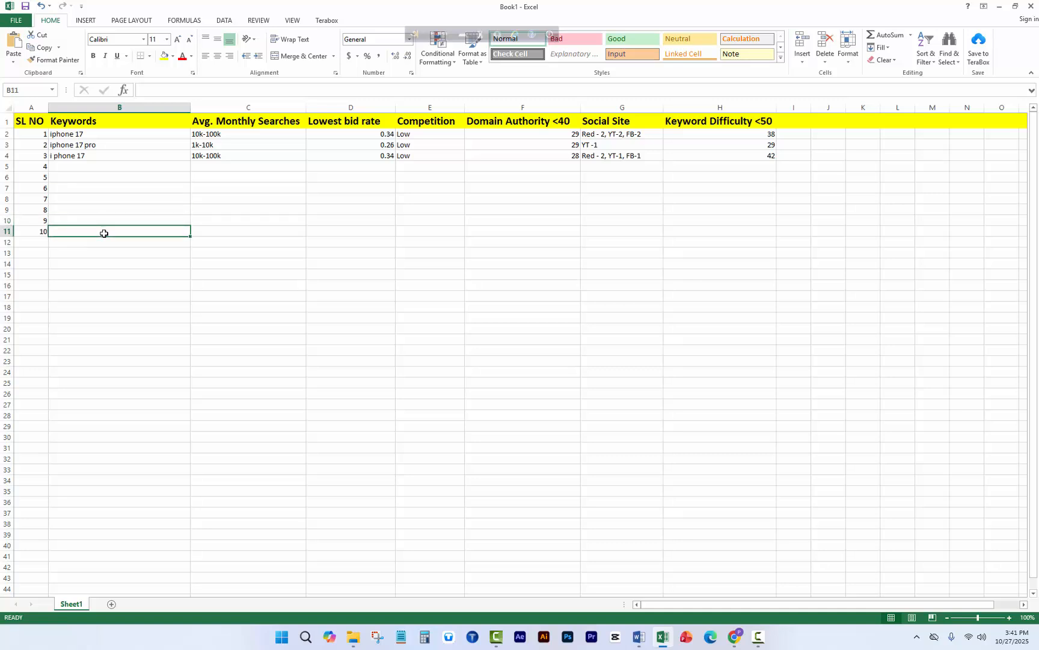
left_click(89, 166)
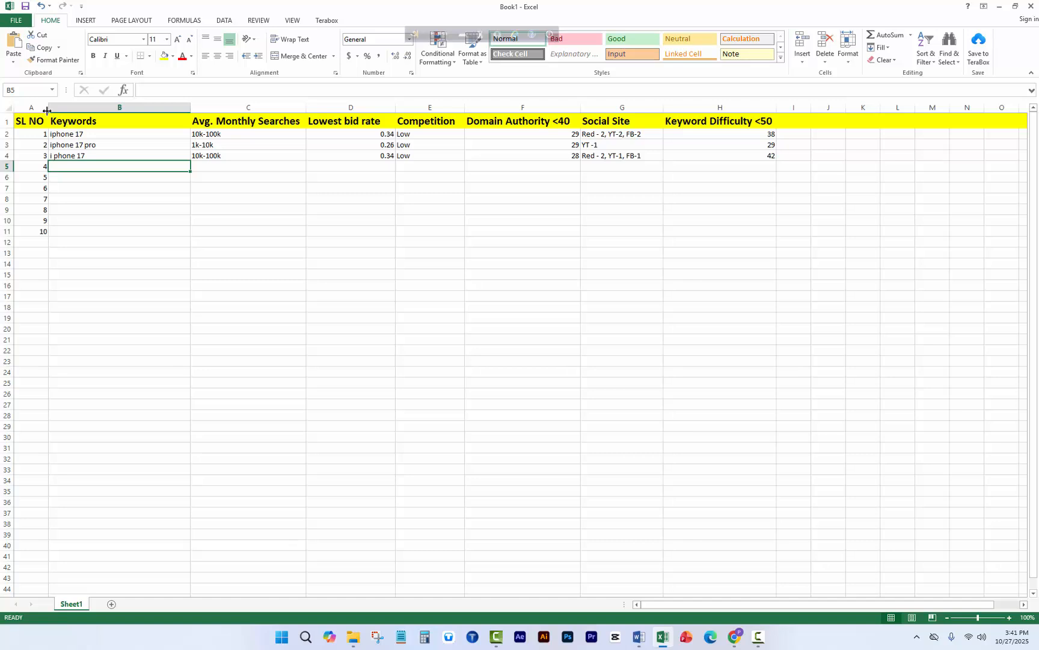
mouse_move(48, 107)
left_mouse_down()
mouse_move(31, 107)
mouse_move(49, 107)
left_mouse_up()
left_click(276, 259)
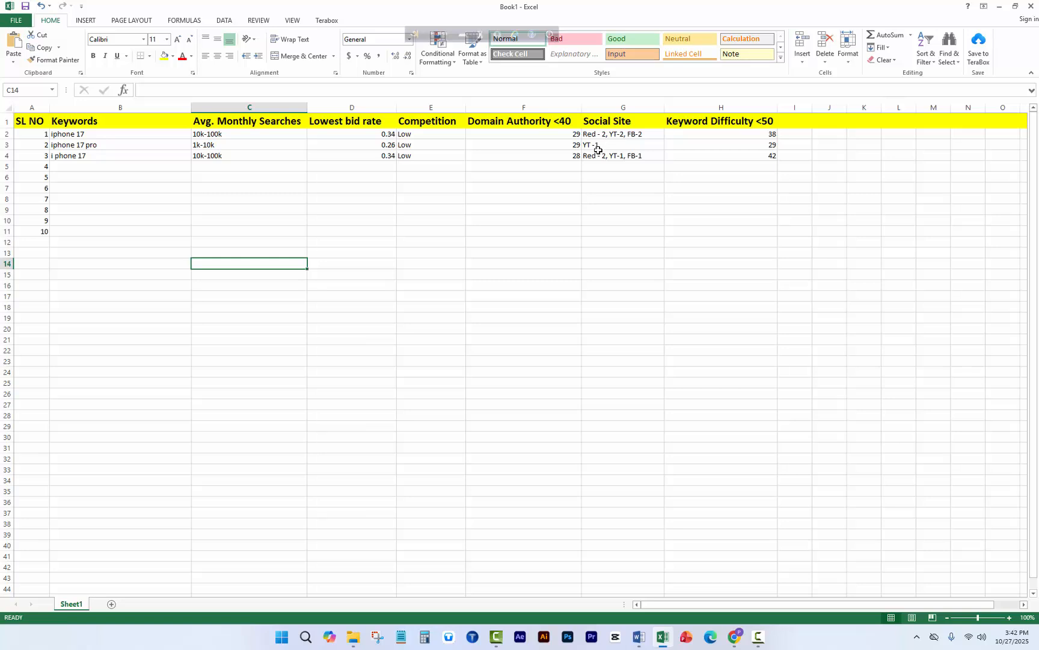
left_click(633, 213)
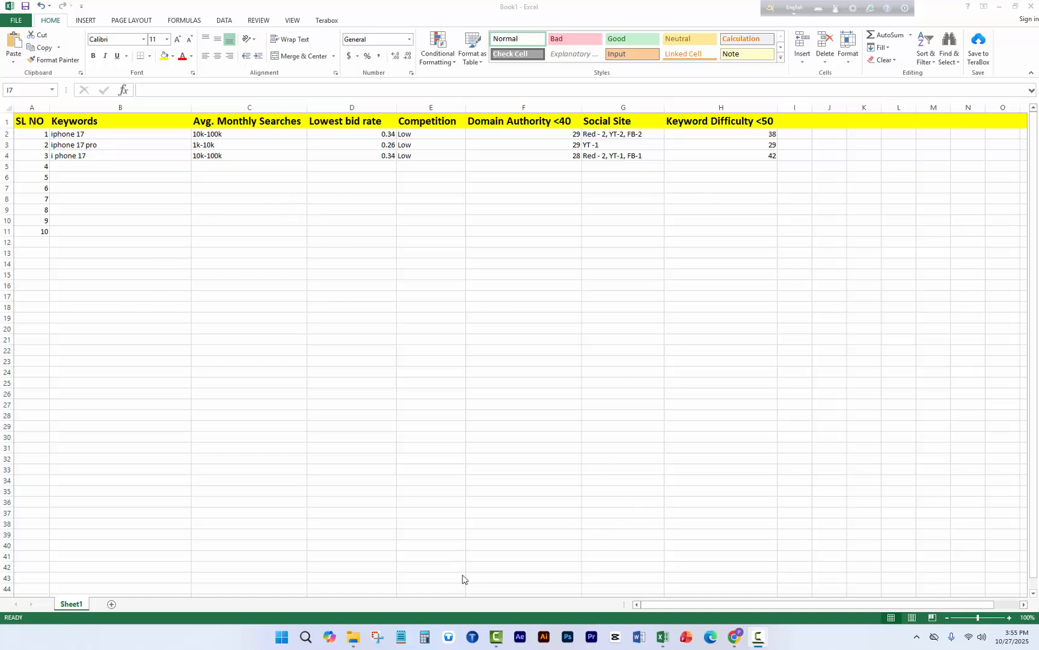
Capture a screenshot of the entire screen showing the keyword sheet with the Snipping Tool
left_click(378, 636)
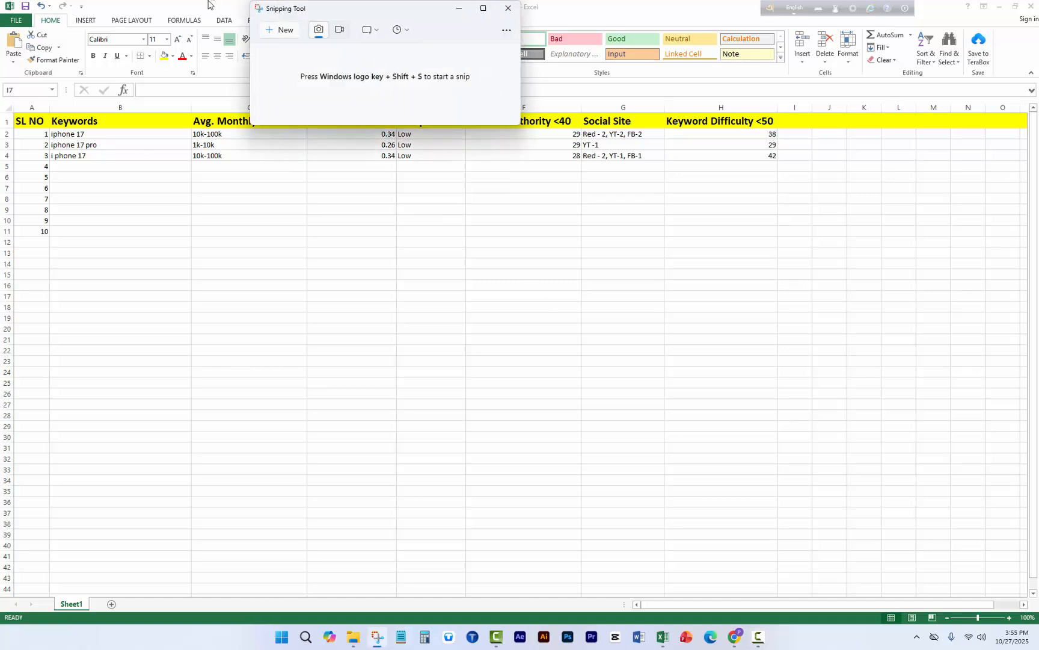
left_click(284, 32)
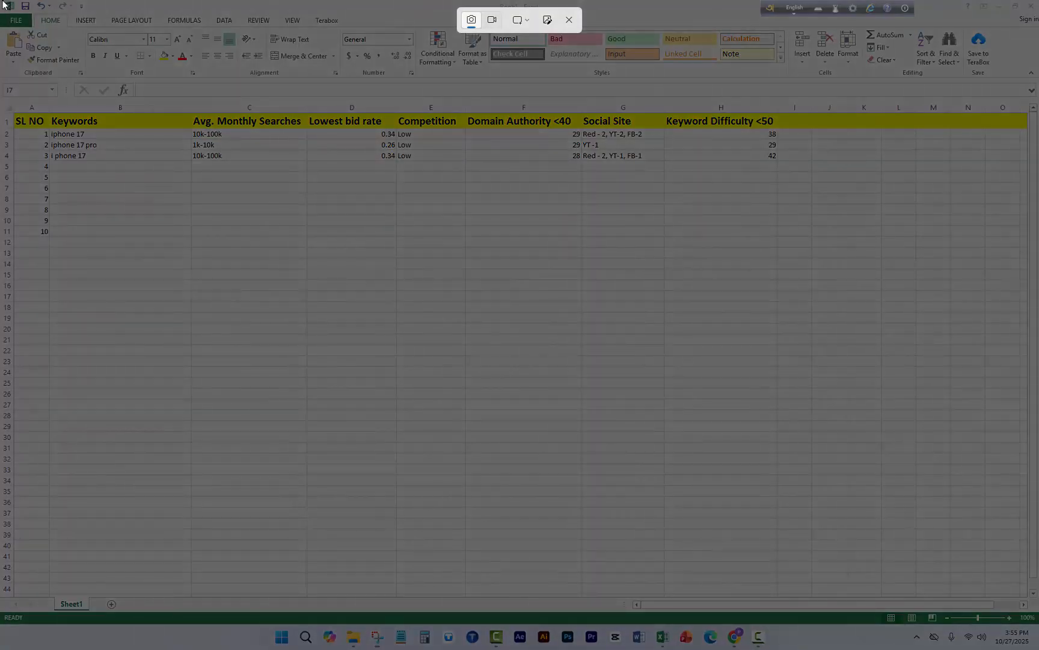
left_click_drag(1, 1, 1037, 648)
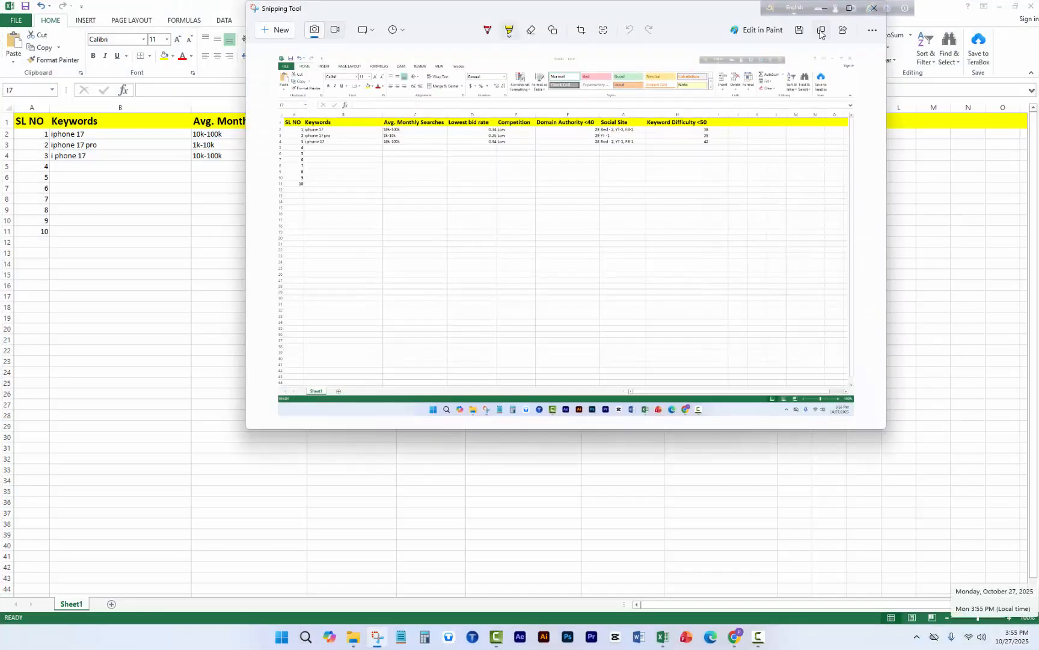
Save the screenshot as PNG "10" in the Job 1 Keyword Research folder and close the Snipping Tool
left_click(799, 31)
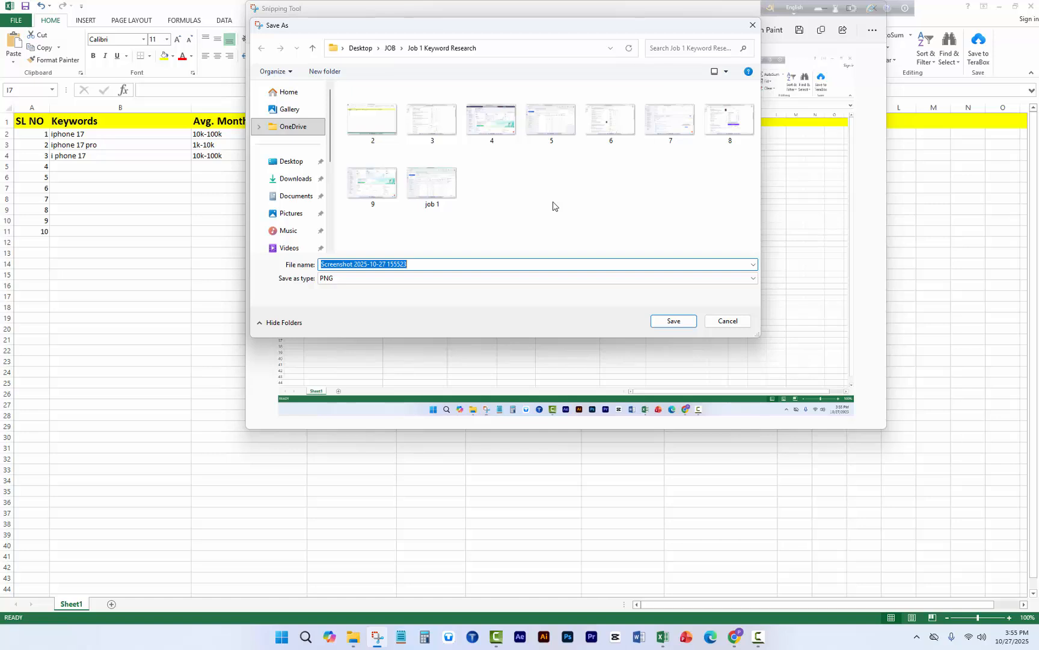
type("10")
key("Return")
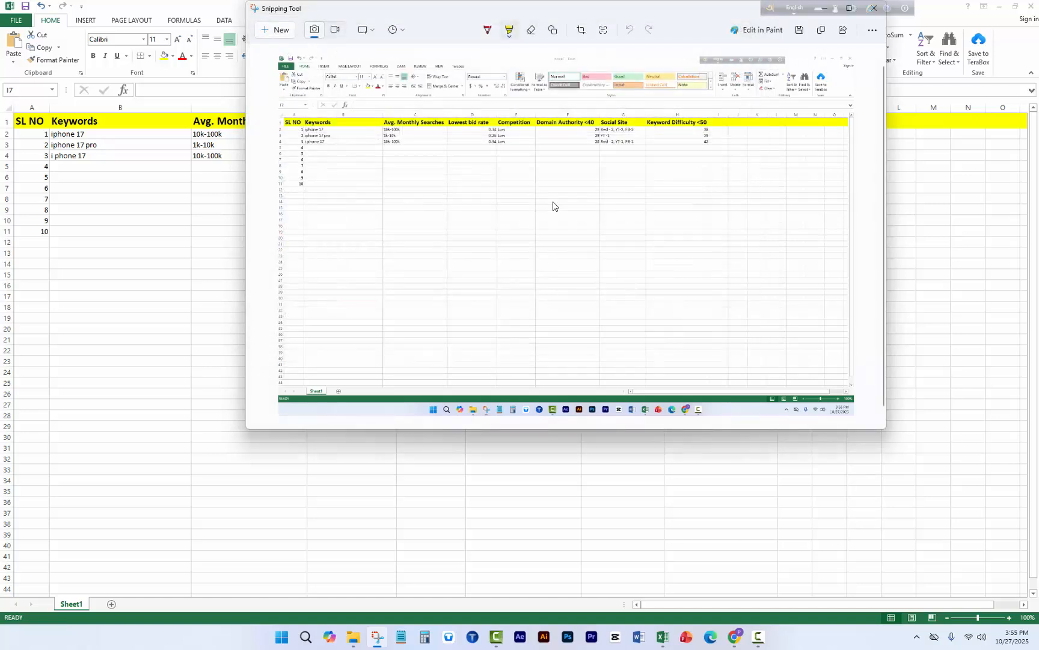
left_click_drag(620, 8, 670, 62)
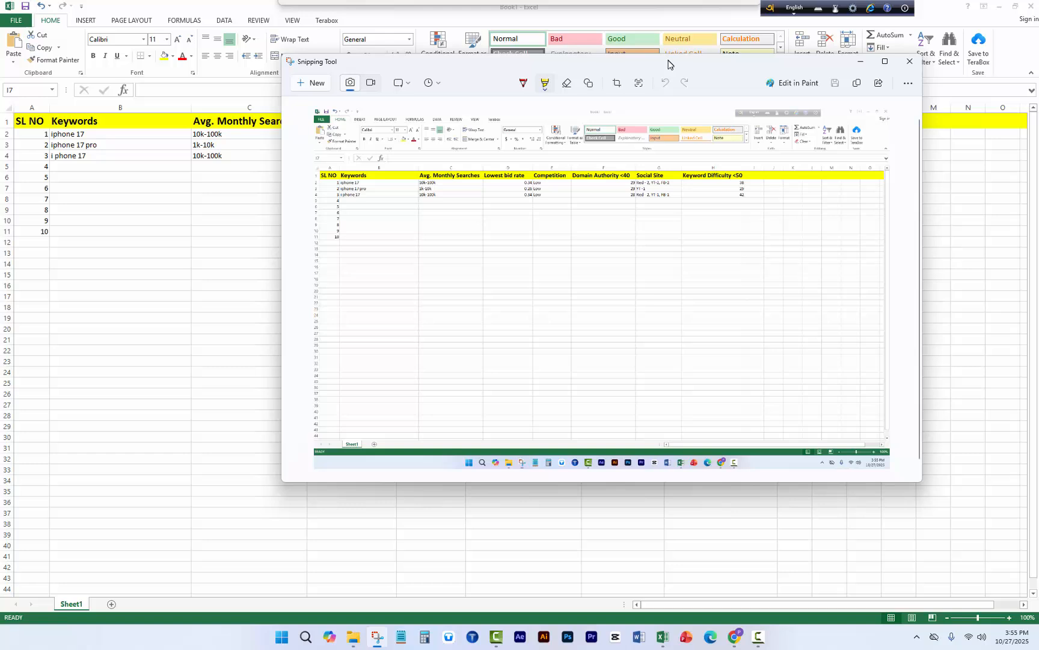
left_click(910, 62)
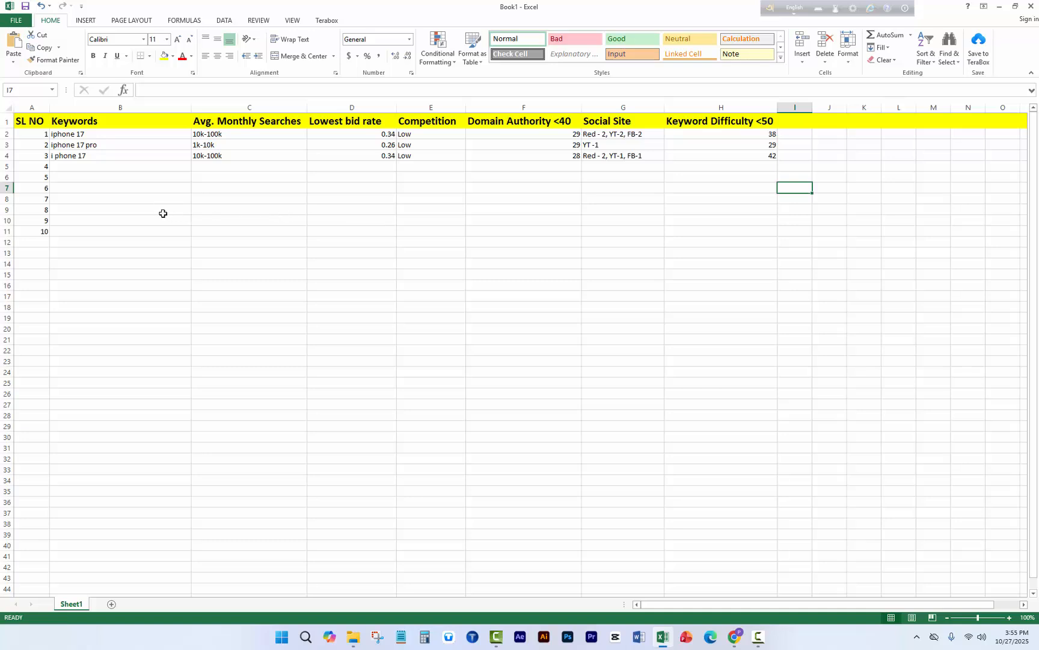
Start saving the keyword workbook and browse to the desktop's JOB > Job 1 Keyword Research folder as its location
key("ctrl+s")
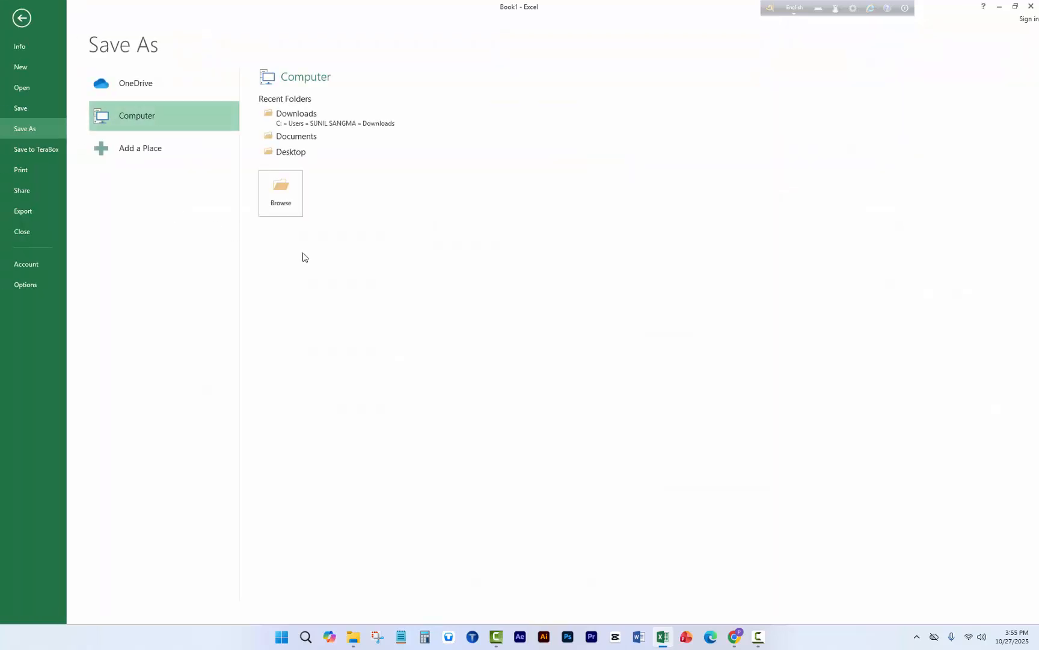
left_click(281, 189)
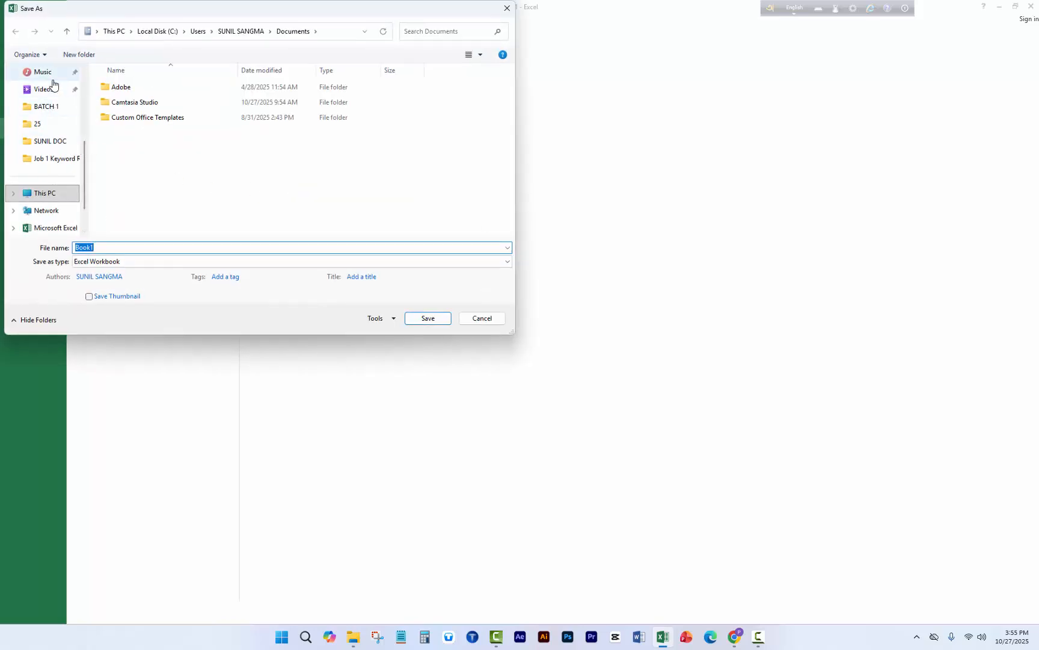
scroll(52, 88, "up", 3)
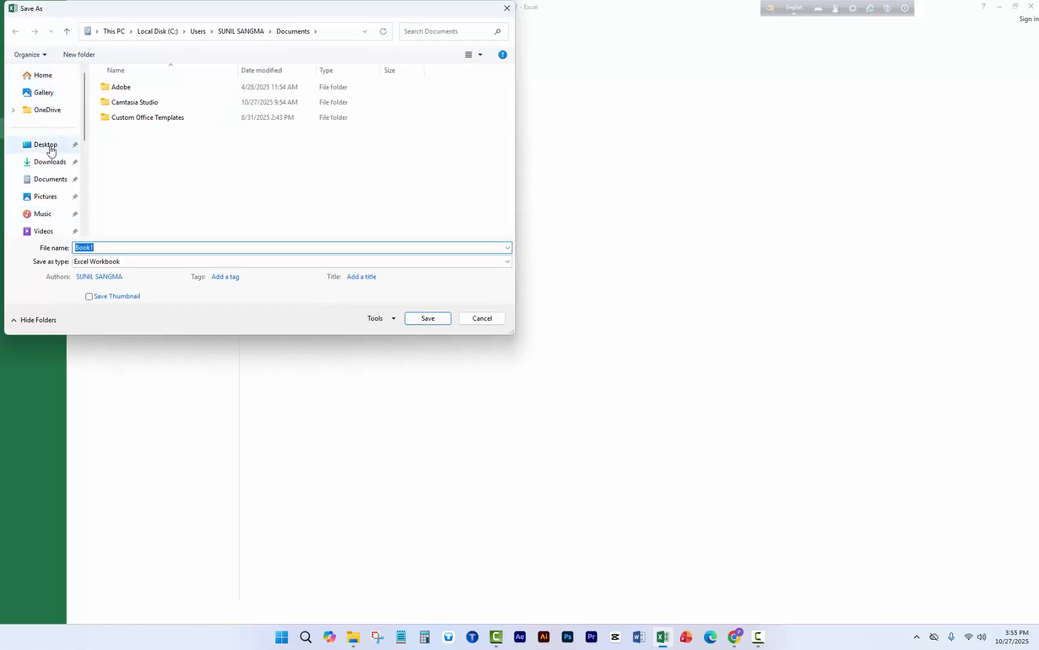
left_click(50, 147)
double_click(114, 103)
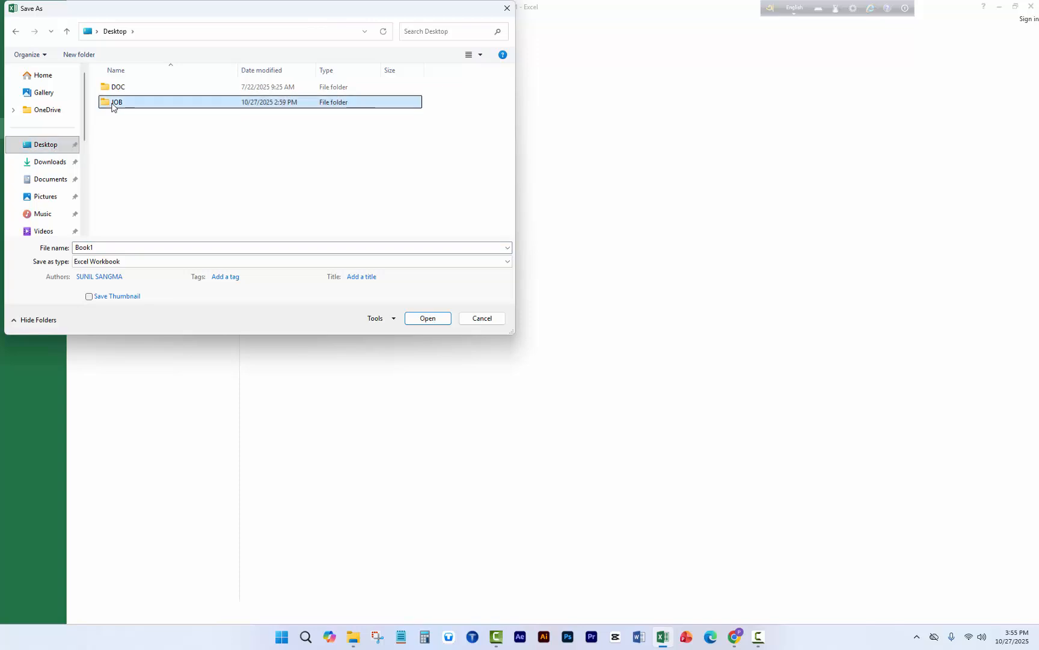
double_click(155, 87)
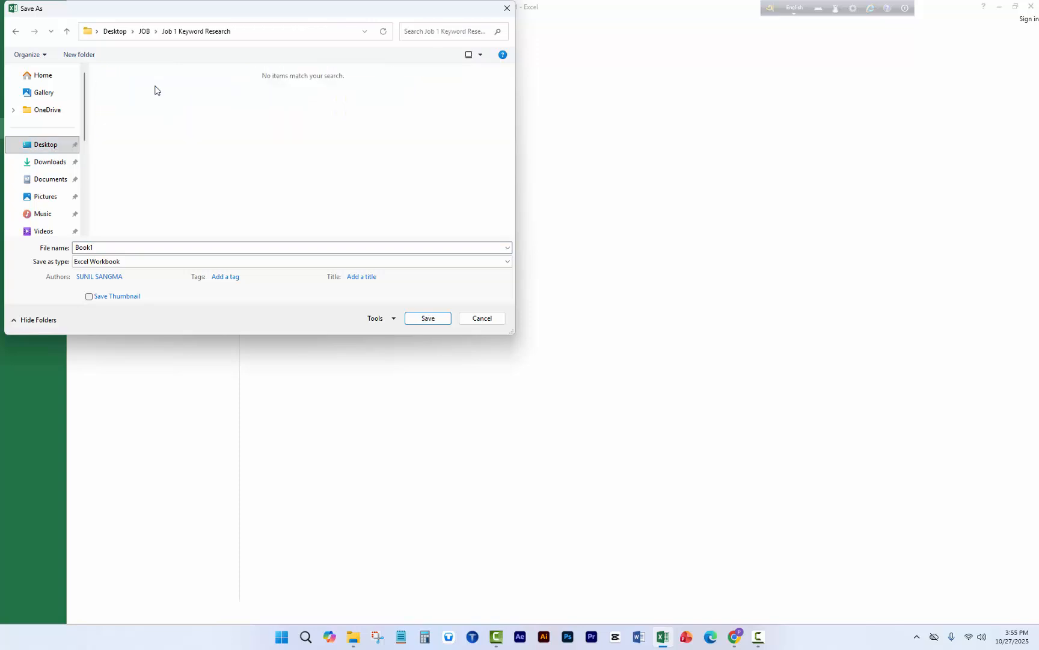
Name the file "Job 1 Keyword Research" and save it as an Excel Workbook
double_click(138, 247)
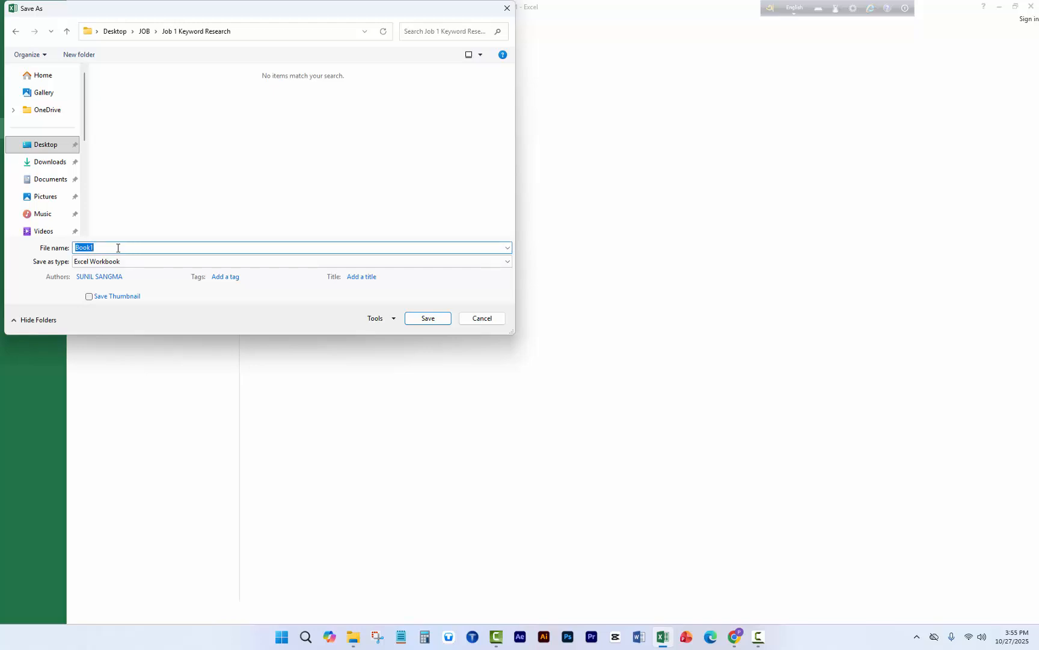
type("Job 1 Keyword Research")
left_click(164, 261)
left_click(163, 261)
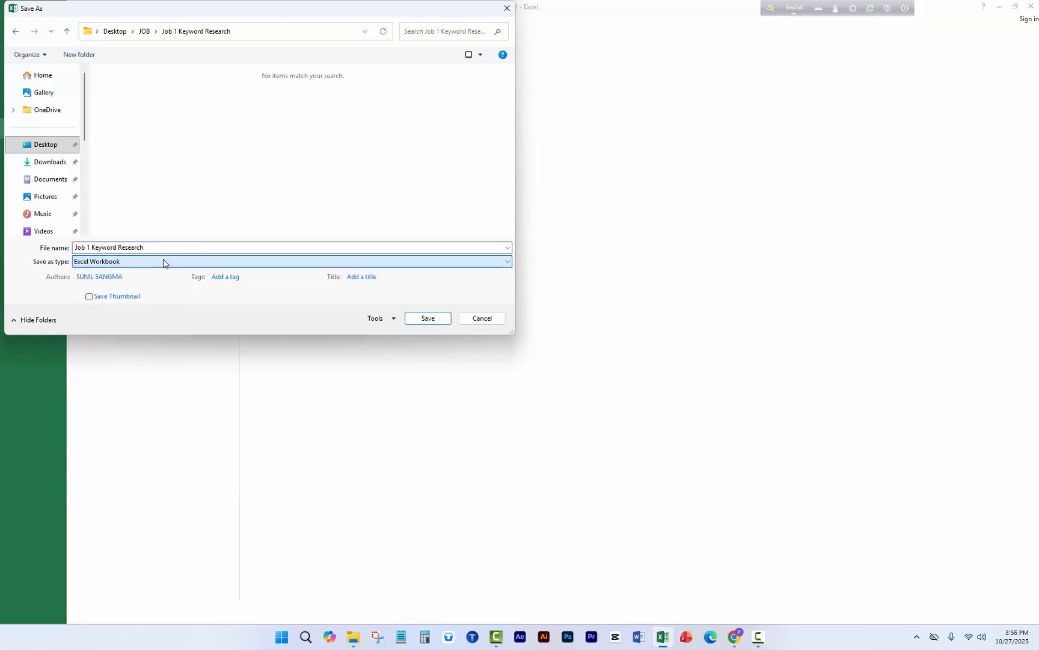
left_click(420, 319)
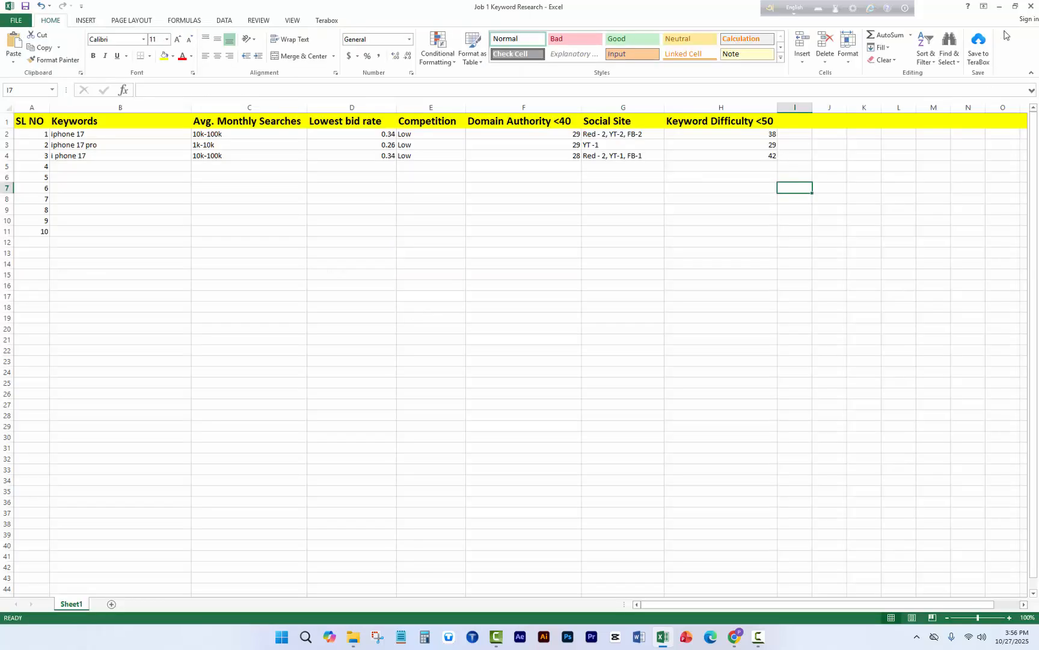
Close the workbook, minimize the browser, and open the Job 1 Keyword Research folder inside the desktop's JOB folder
left_click(1030, 6)
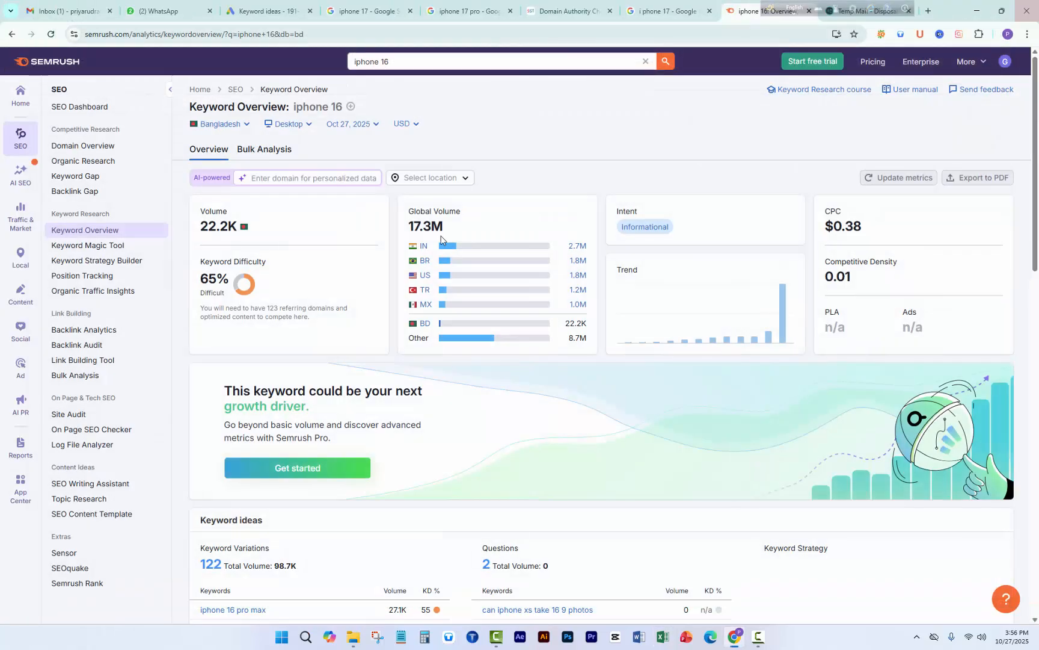
left_click(979, 8)
double_click(24, 187)
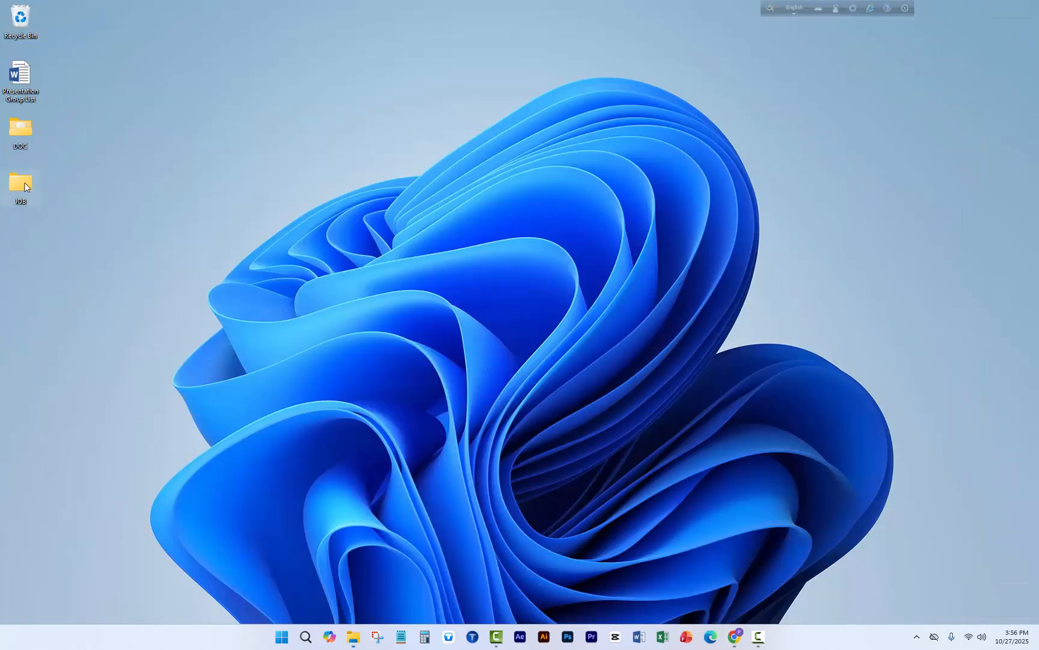
double_click(175, 122)
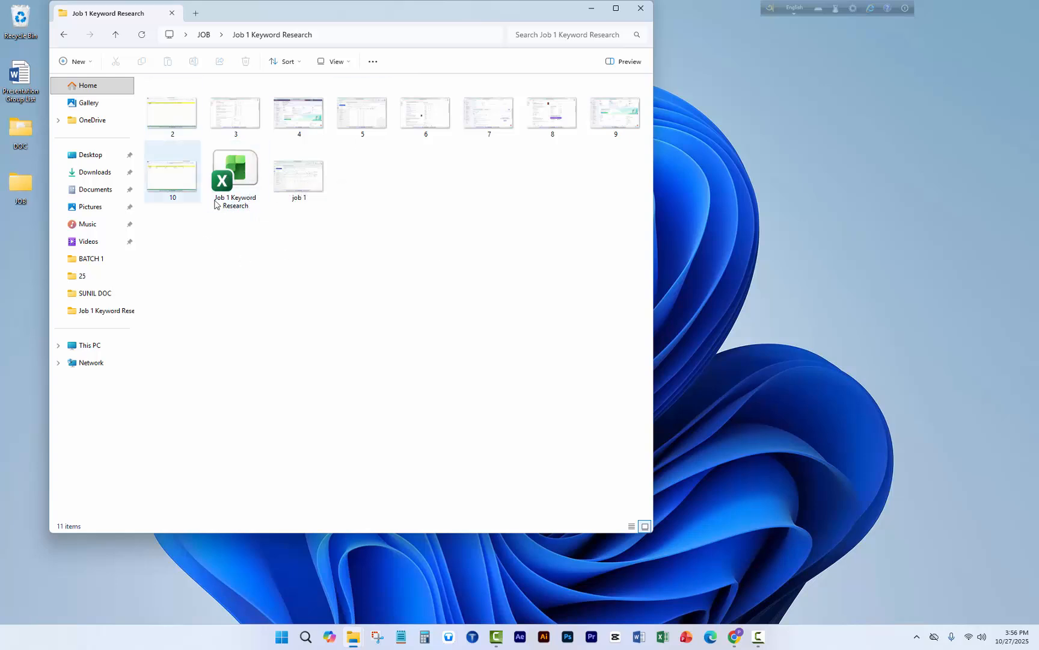
Reopen the saved Job 1 Keyword Research workbook to check the keyword sheet, and close it
double_click(237, 174)
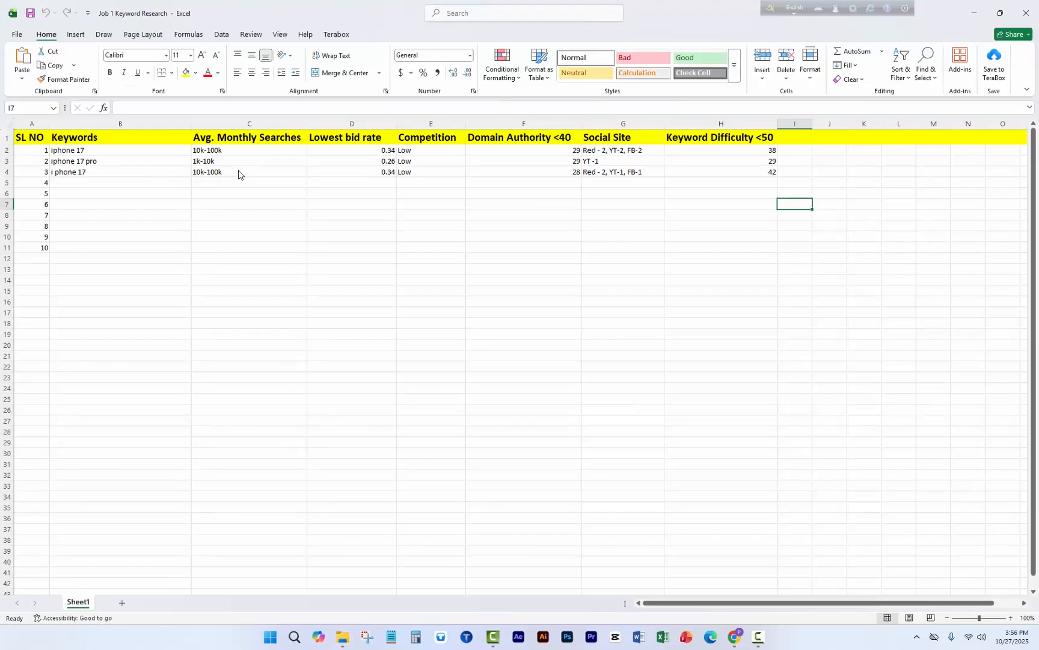
left_click(829, 172)
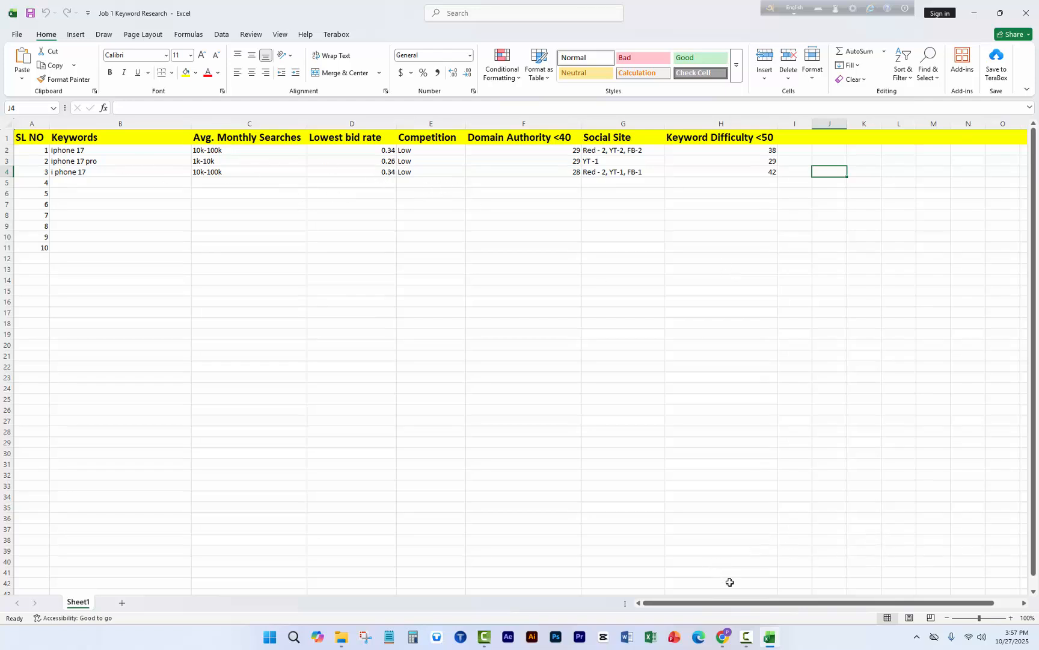
left_click(1026, 12)
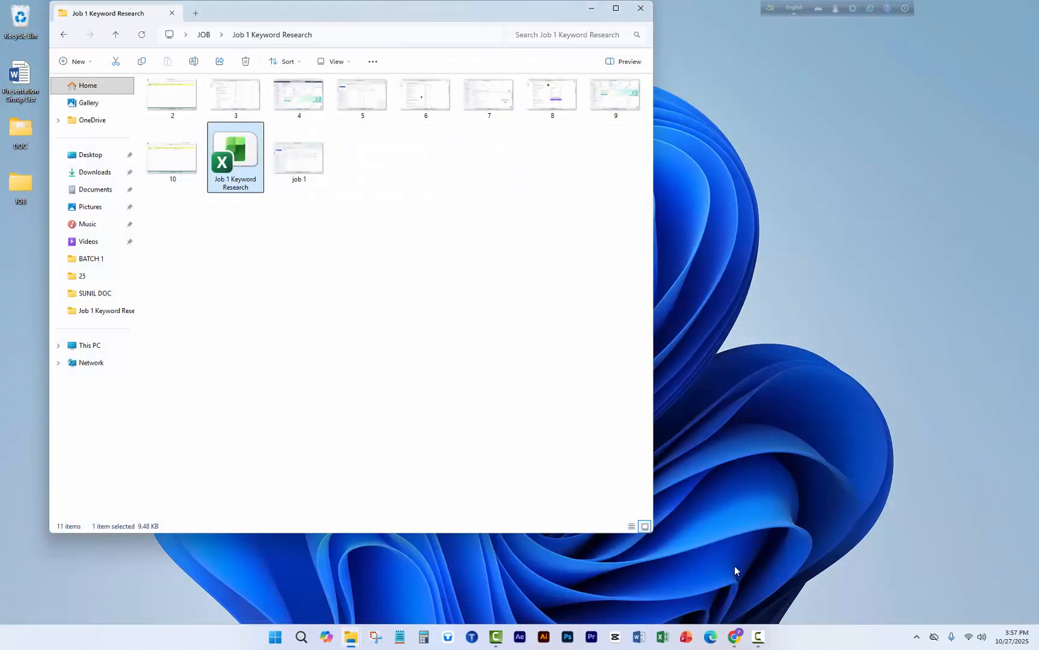
Switch to Chrome, show the Google Ads Keyword Planner ideas for "iphone 17", and dismiss the pending invitations notice
left_click(733, 635)
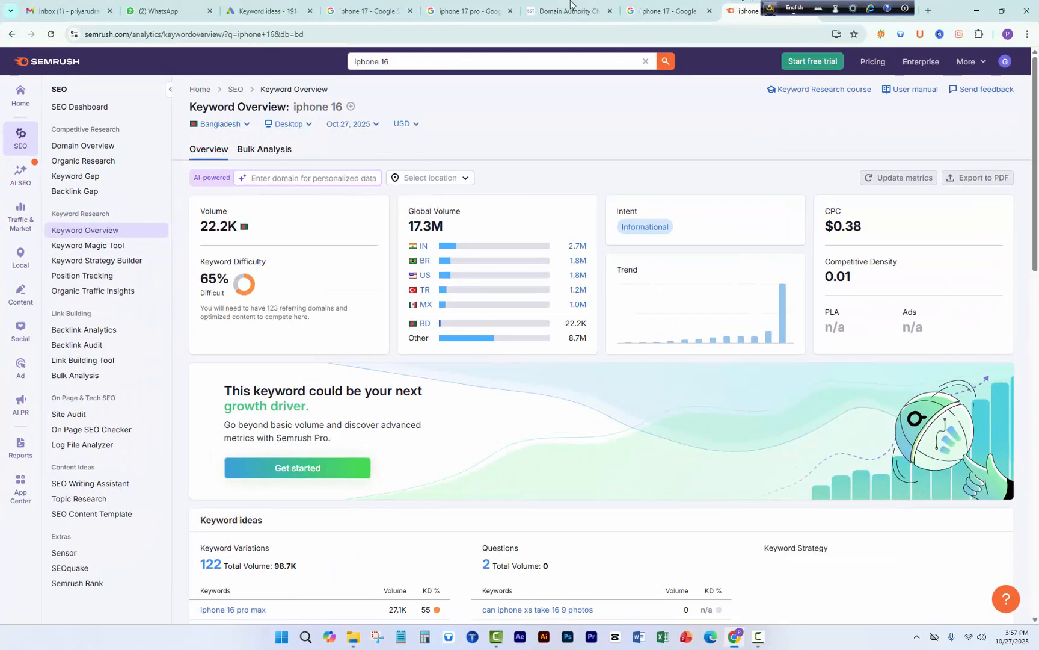
left_click(274, 13)
scroll(538, 359, "up", 4)
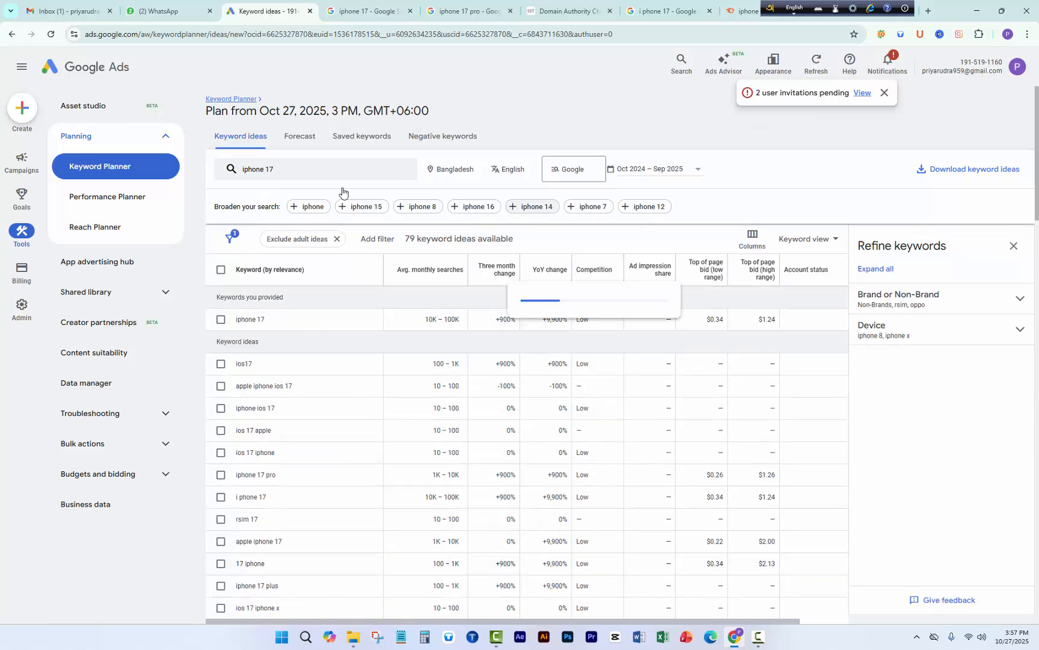
left_click(884, 92)
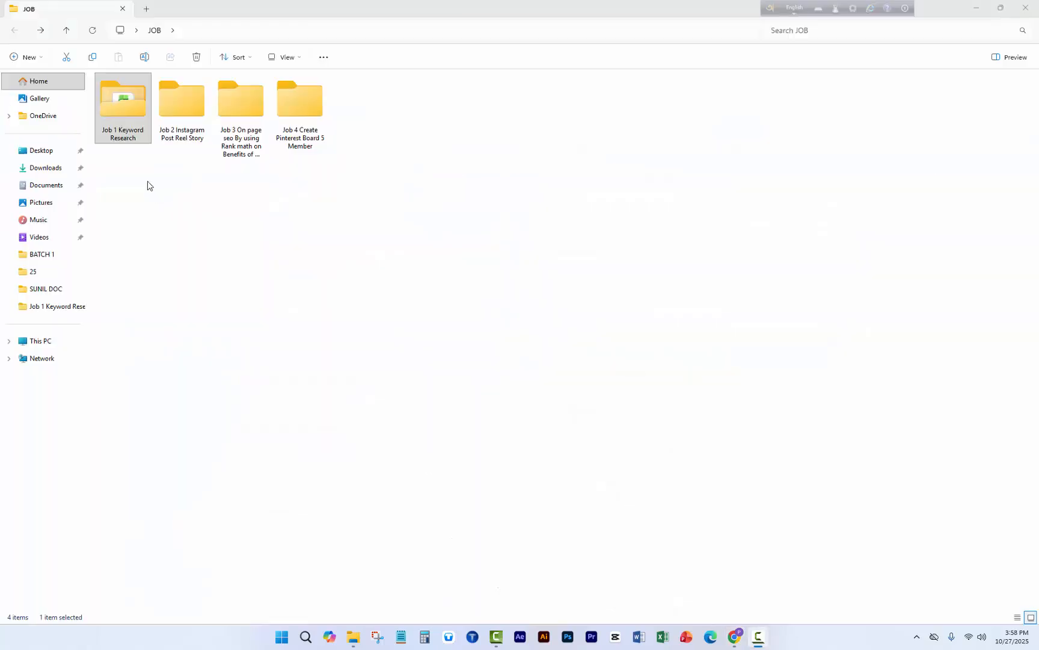
Look into the Job 2, Job 3 and Job 4 folders inside the JOB folder, and close File Explorer
double_click(174, 109)
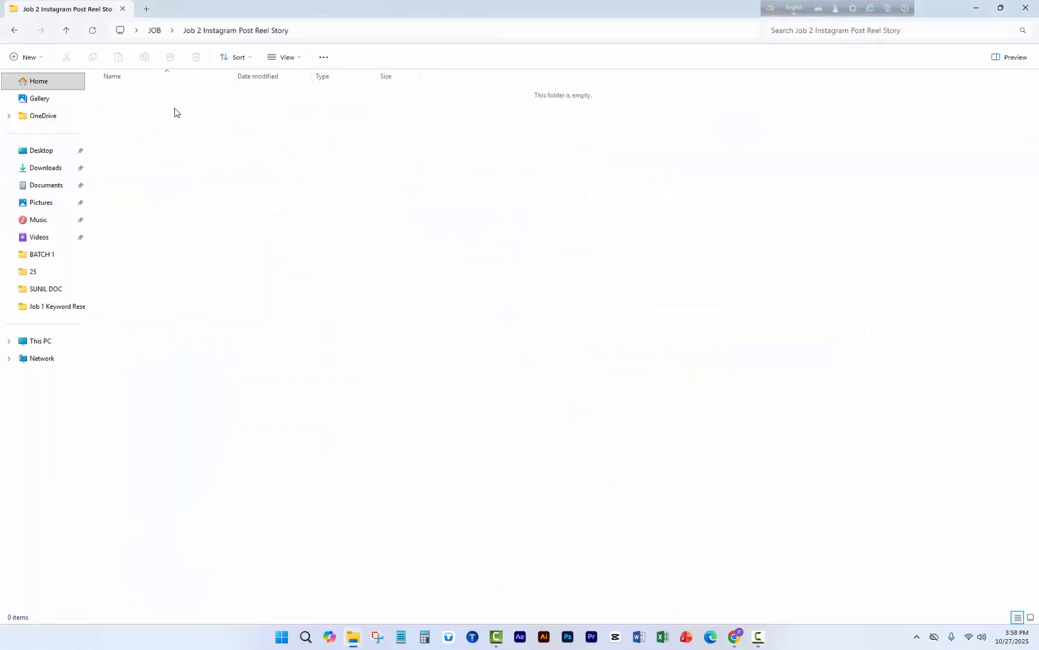
left_click(13, 29)
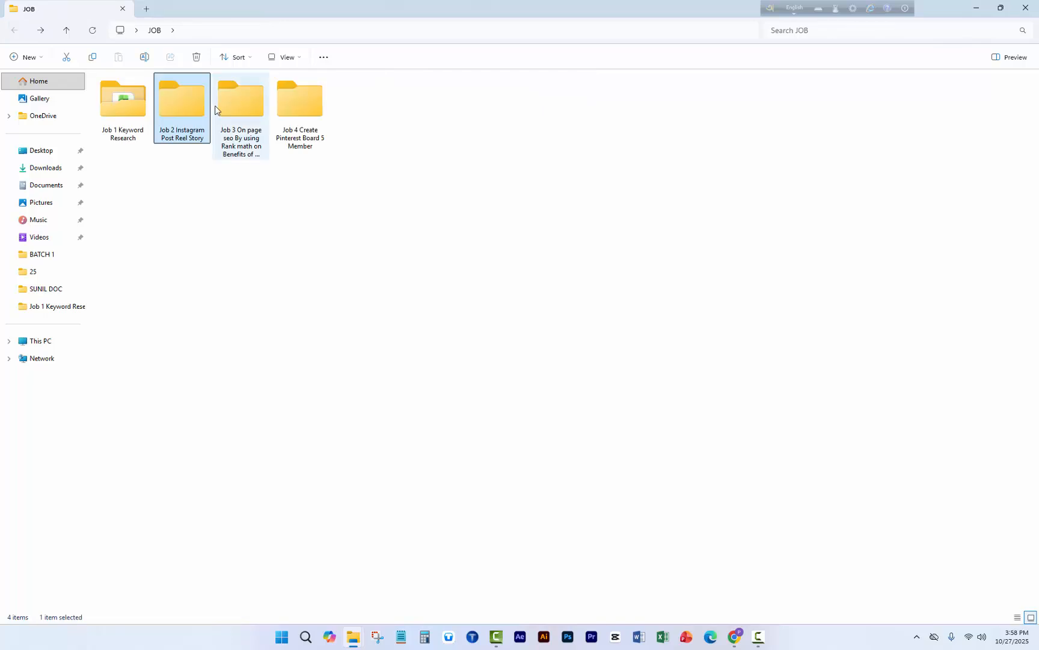
double_click(228, 103)
left_click(14, 30)
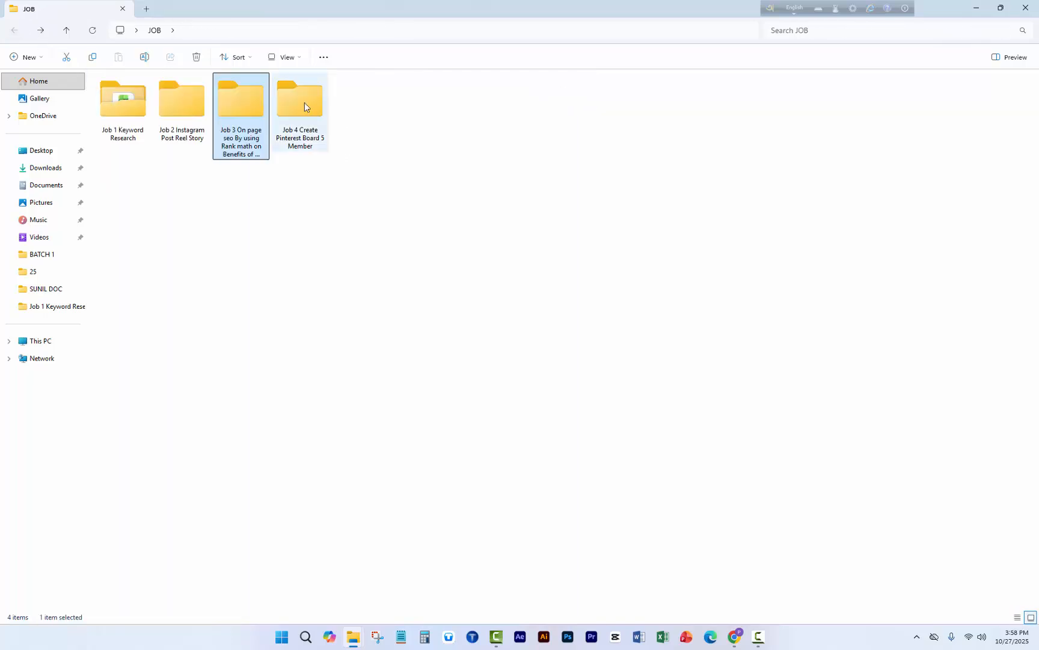
double_click(303, 103)
left_click(14, 30)
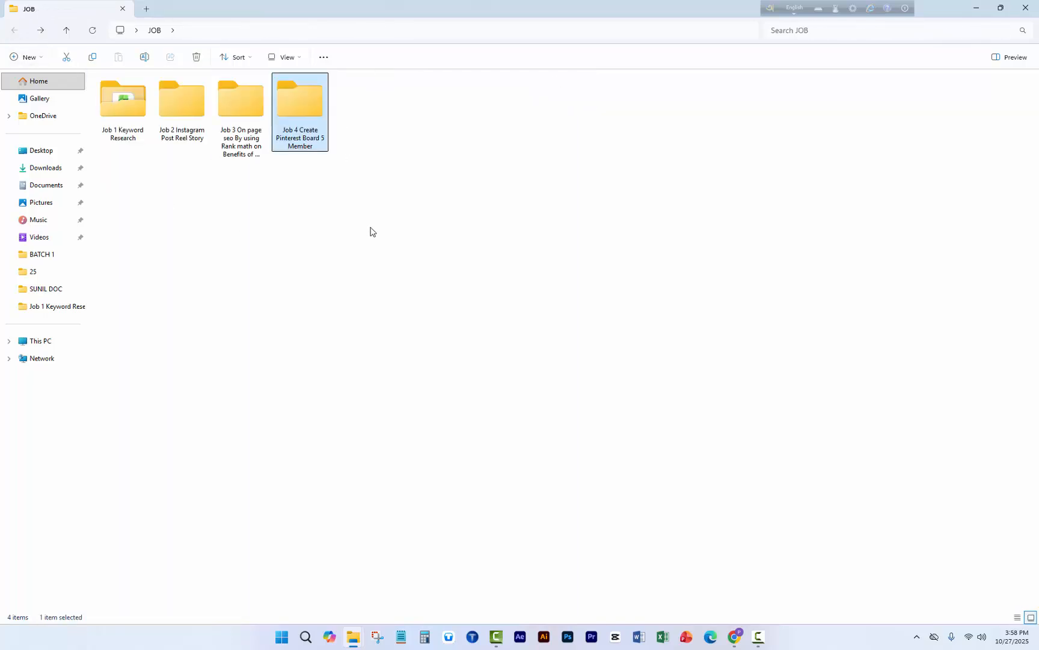
left_click_drag(368, 228, 75, 101)
left_click(1025, 8)
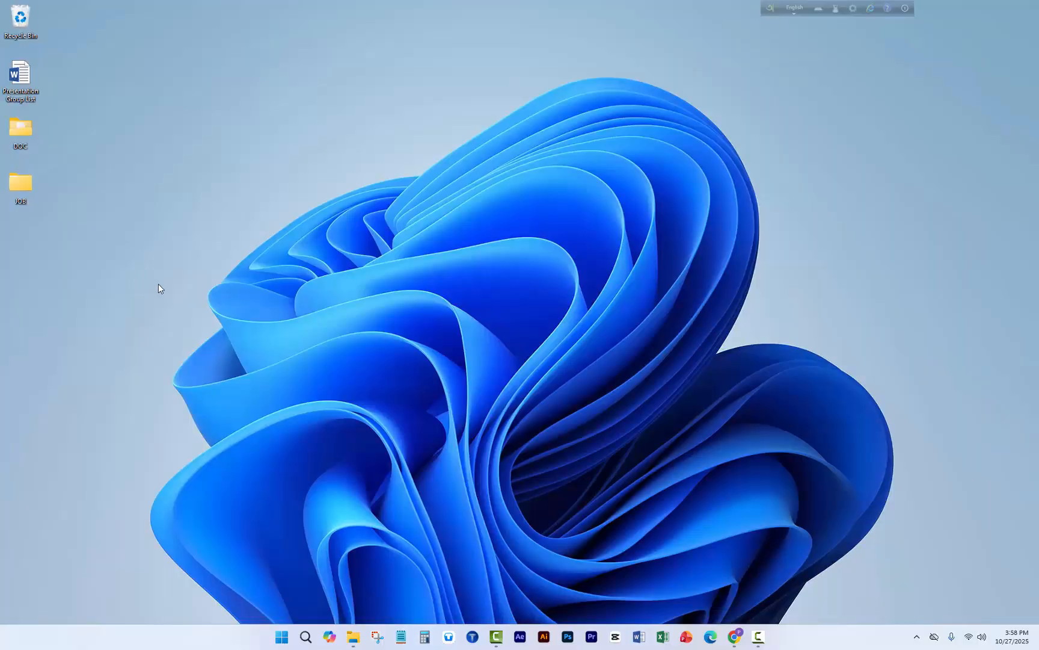
left_click_drag(18, 190, 182, 224)
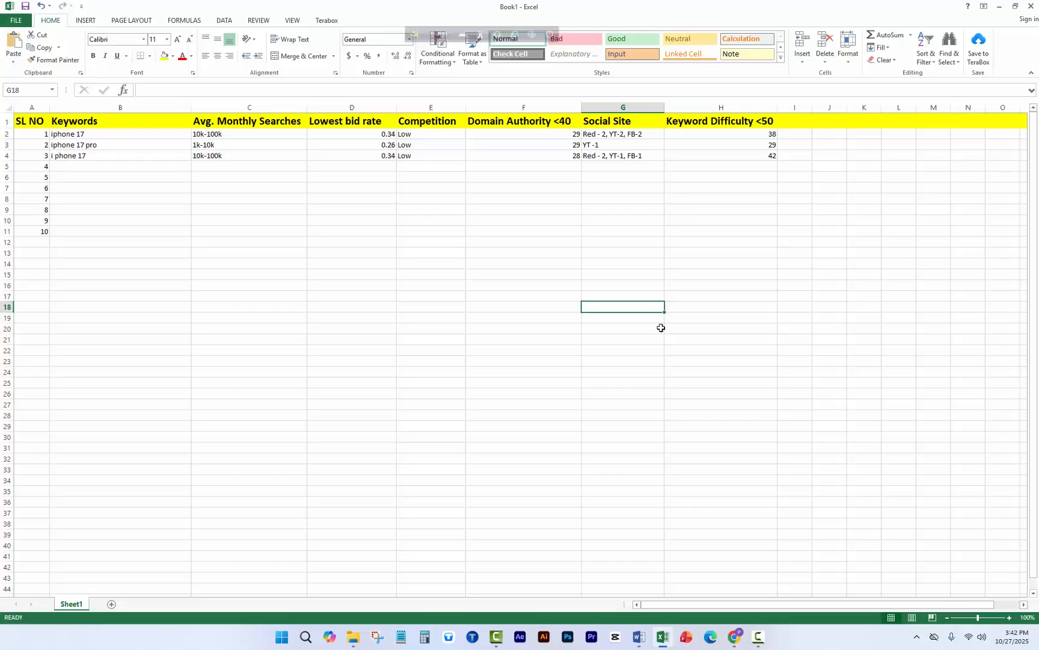
Bring up the JOB LISTs document in Word, maximized, and highlight its social site and keyword difficulty requirements
left_click(639, 636)
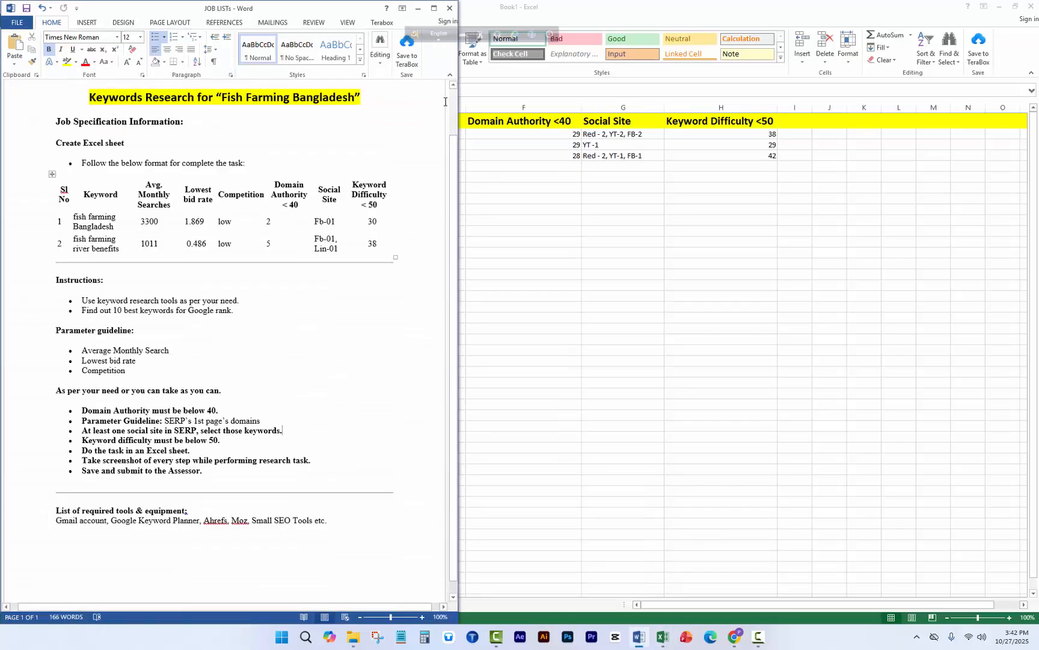
left_click(433, 8)
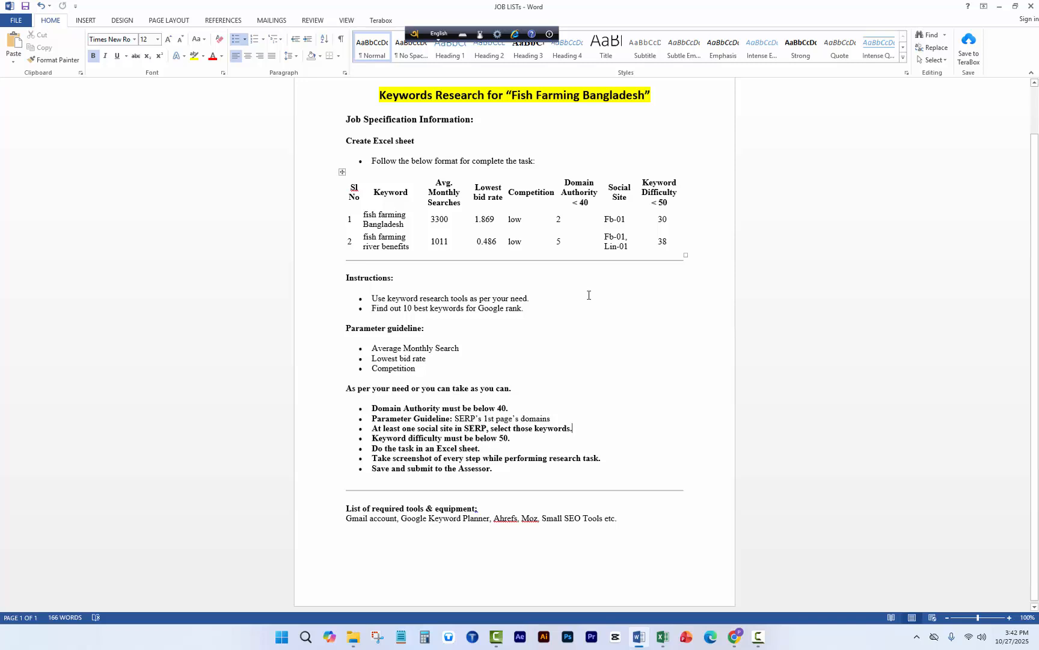
scroll(559, 316, "up", 1)
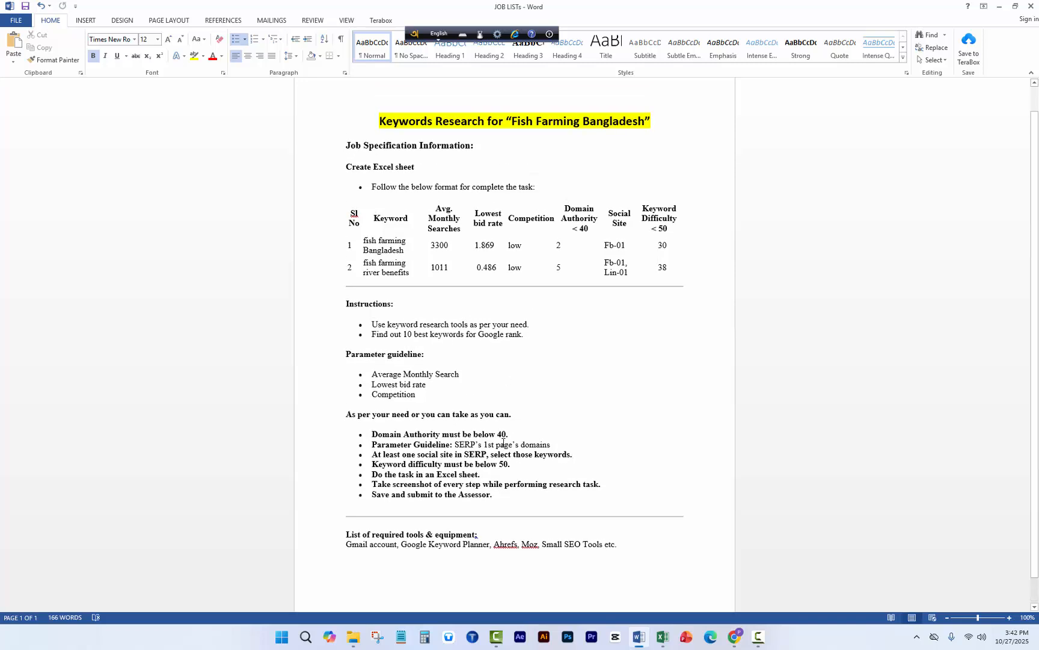
mouse_move(374, 452)
left_mouse_down()
mouse_move(556, 452)
mouse_move(361, 452)
left_mouse_up()
left_click(575, 454)
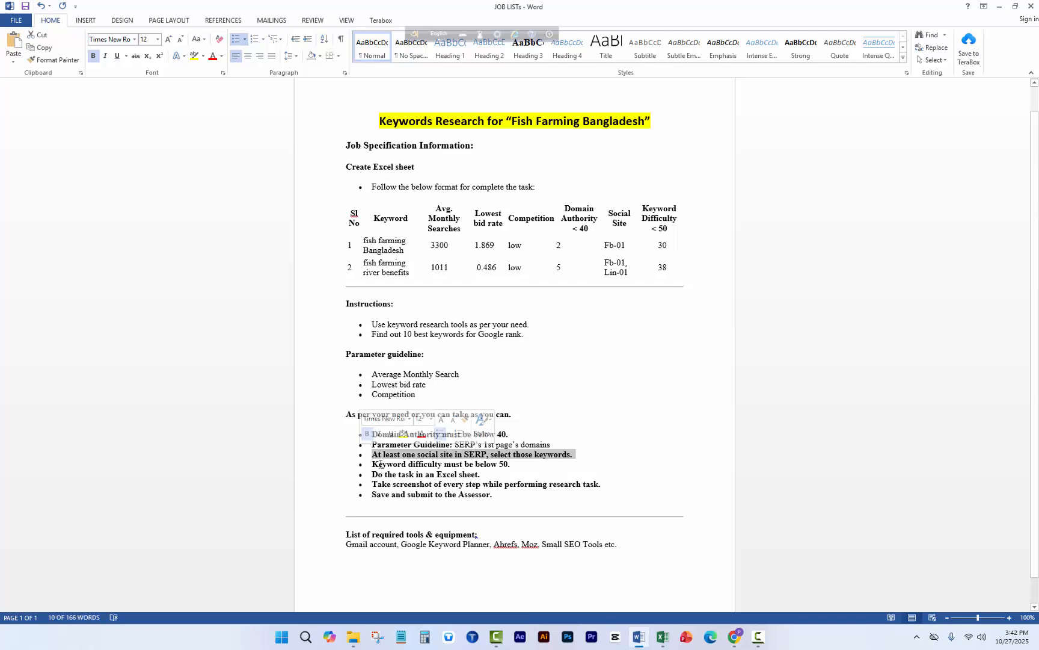
left_click(373, 461)
left_click_drag(386, 459, 512, 462)
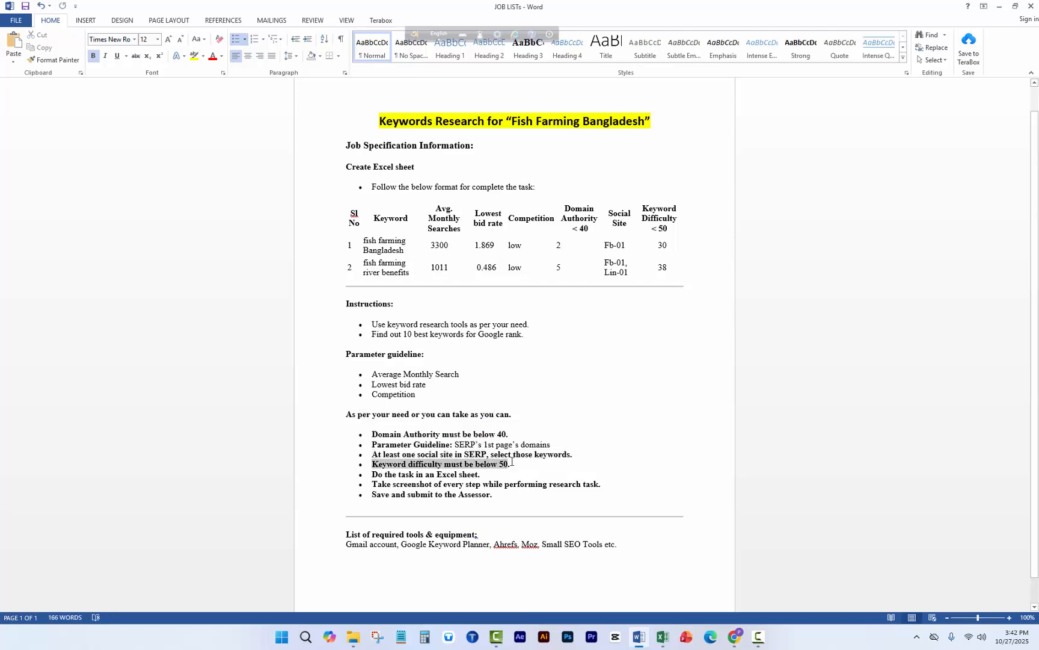
Go over the job document's Excel sheet, screenshot, submission and Domain Authority requirements, highlighting them in the text
left_click(480, 475)
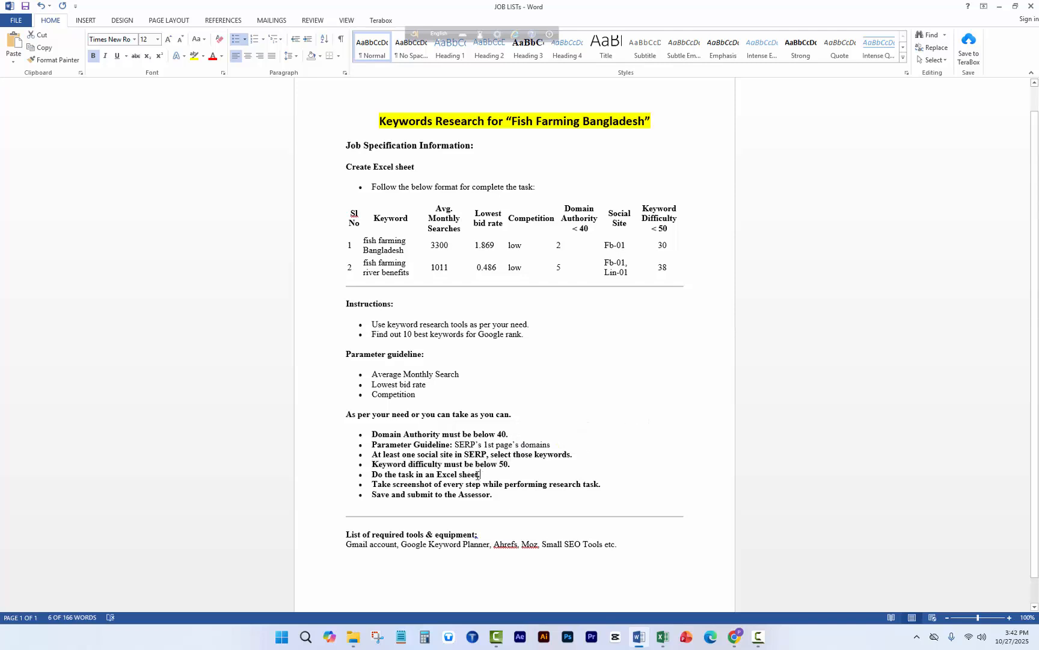
left_click_drag(478, 474, 596, 485)
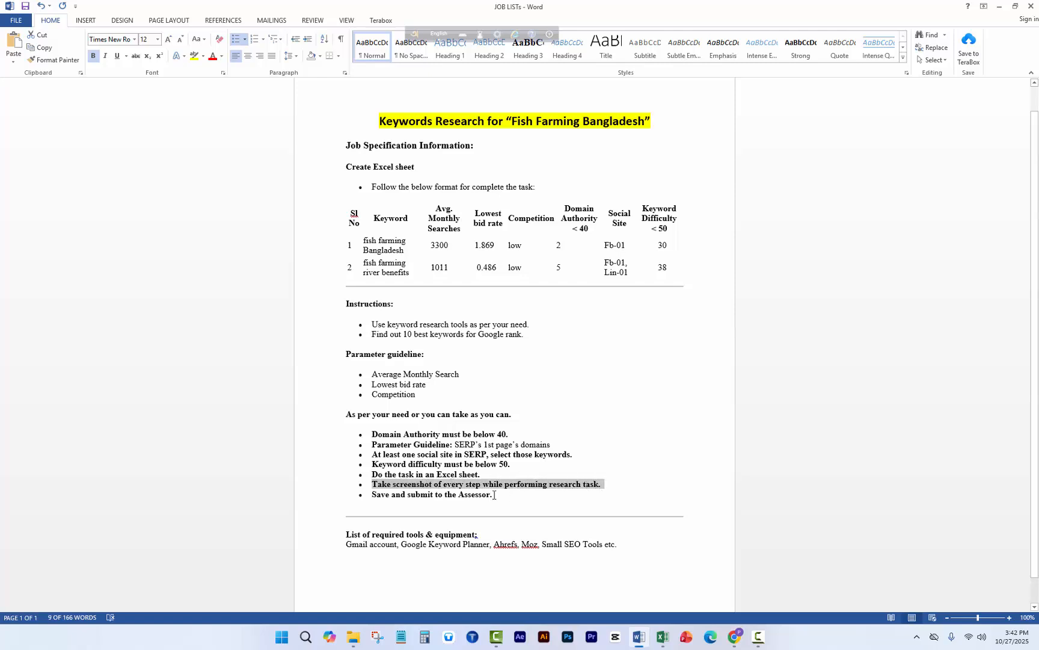
left_click_drag(495, 495, 382, 492)
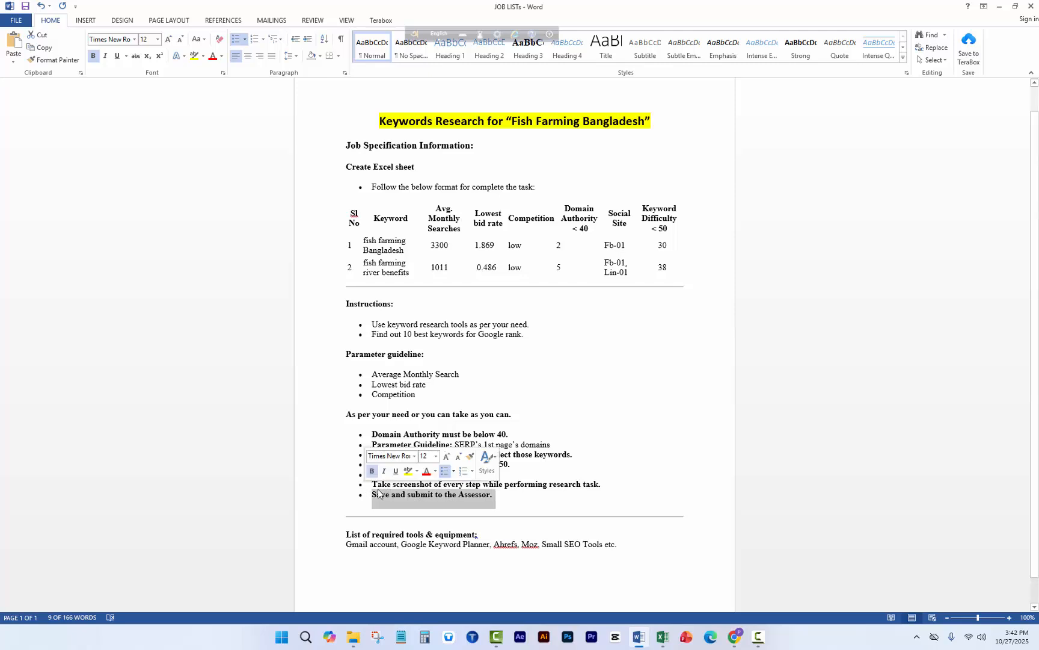
left_click(375, 434)
left_click_drag(374, 434, 515, 434)
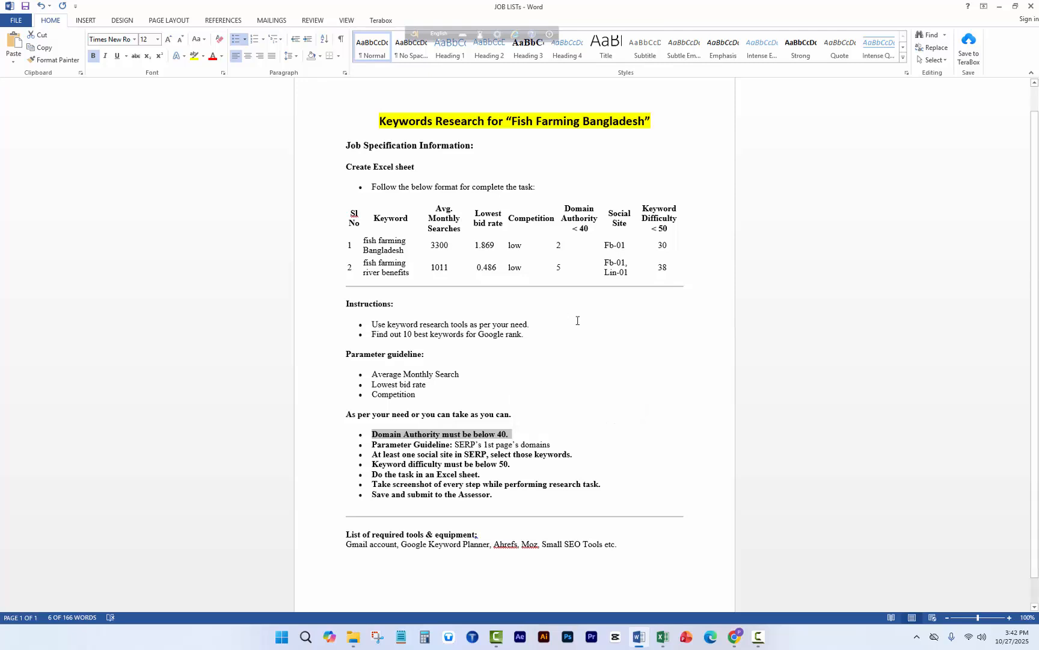
scroll(576, 319, "up", 1)
scroll(486, 232, "down", 1)
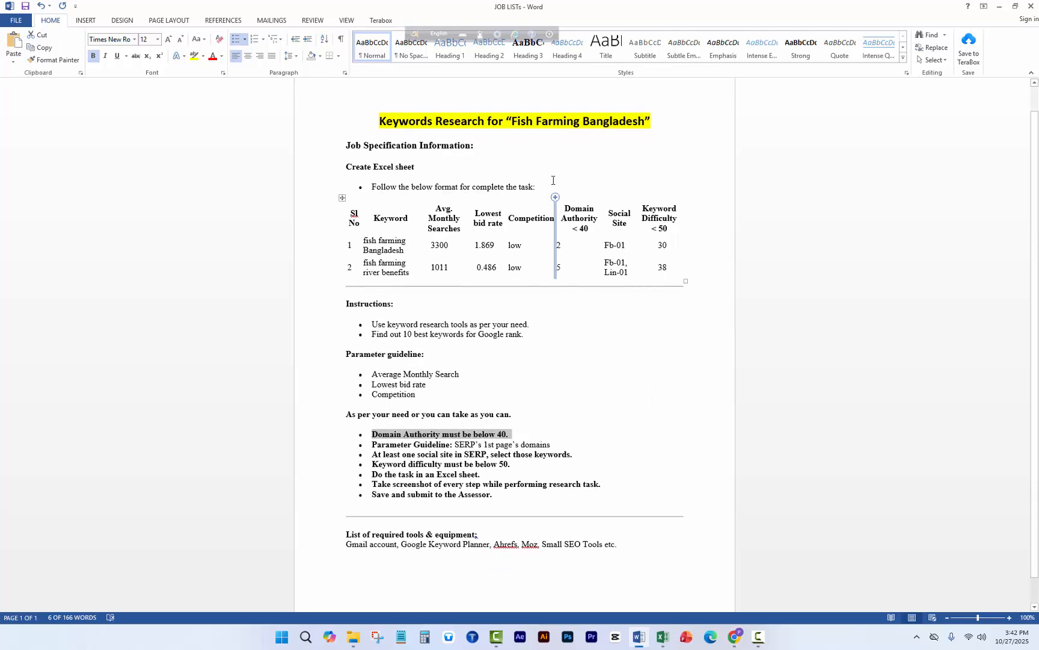